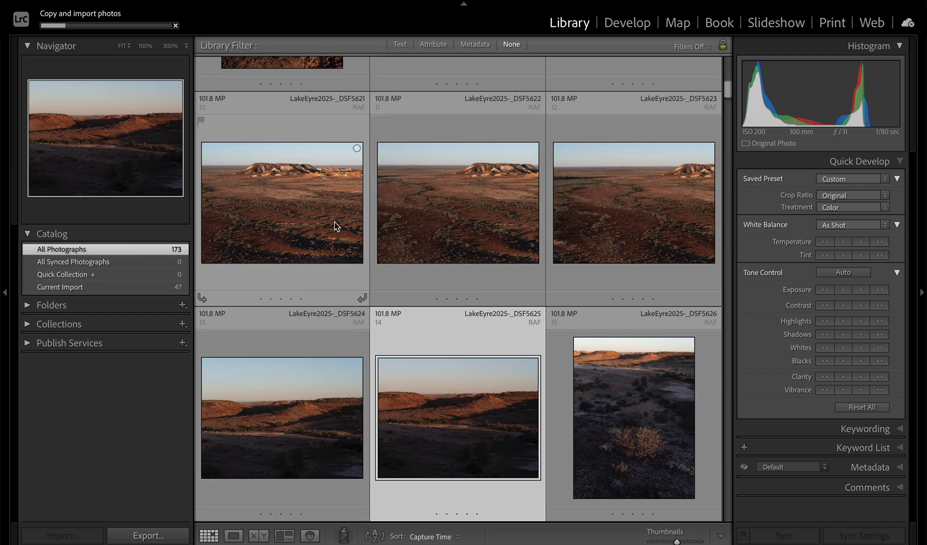
Step: Hide both side panels and enlarge the grid thumbnails to four photos per row
click(3, 345)
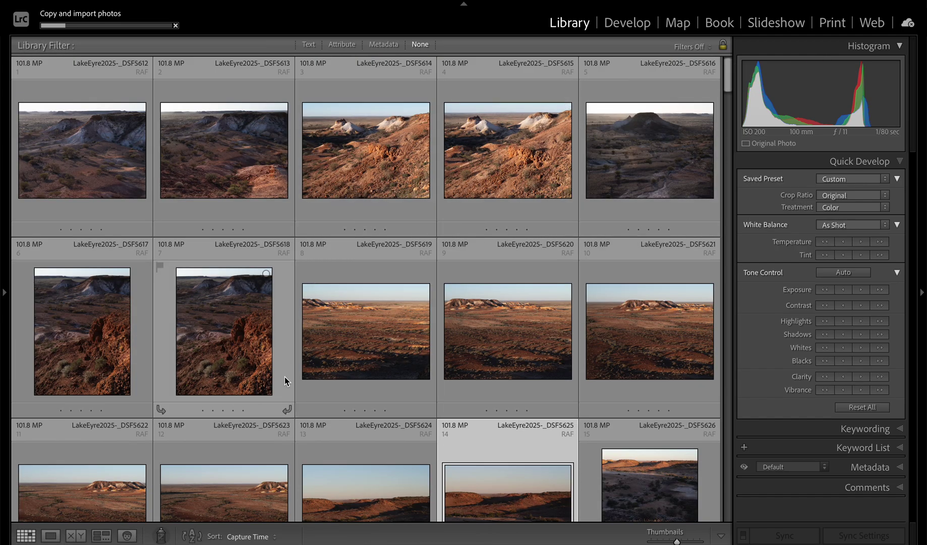
scroll(286, 379, down, 3)
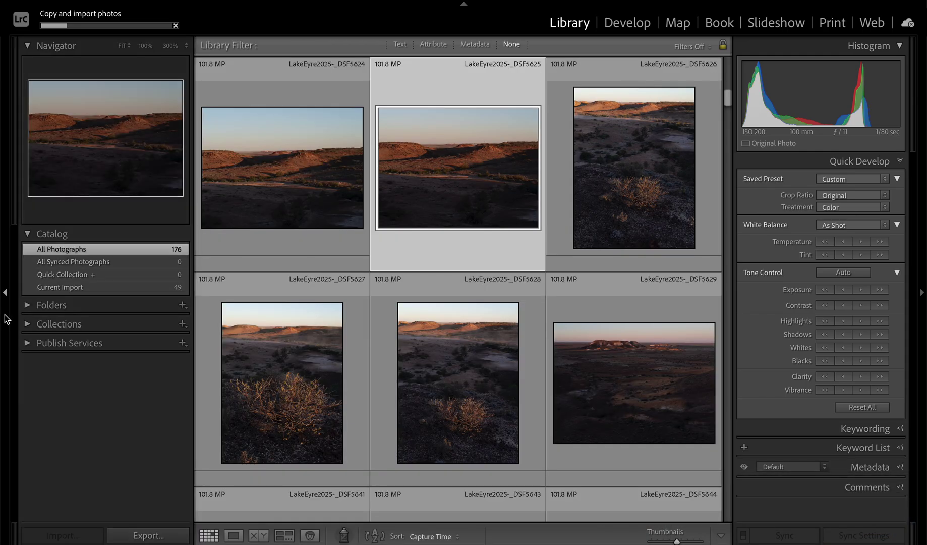
click(6, 314)
click(6, 315)
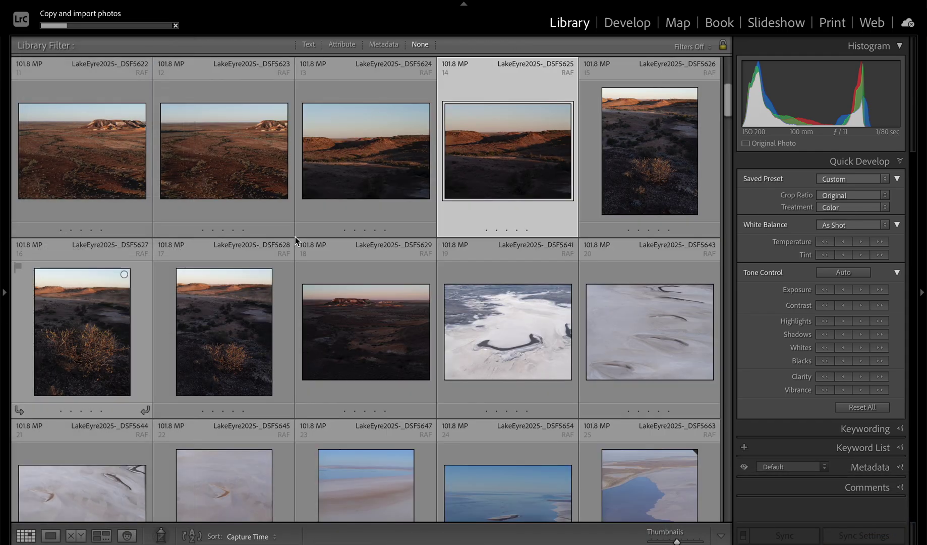
click(924, 252)
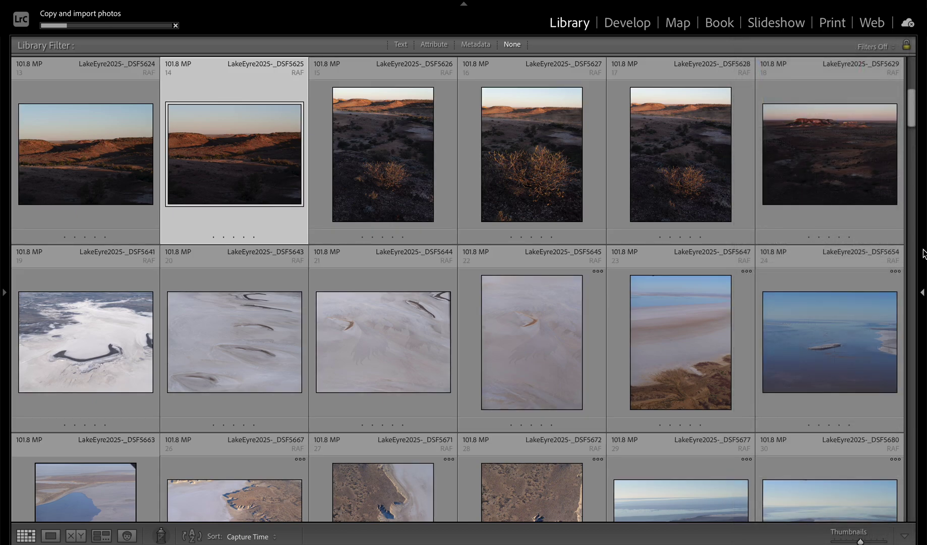
key(equal)
key(equal)
Step: Browse the imported Lake Eyre photos in the grid, from the desert landscapes through the aerial shots to the sunset frames
scroll(773, 295, down, 8)
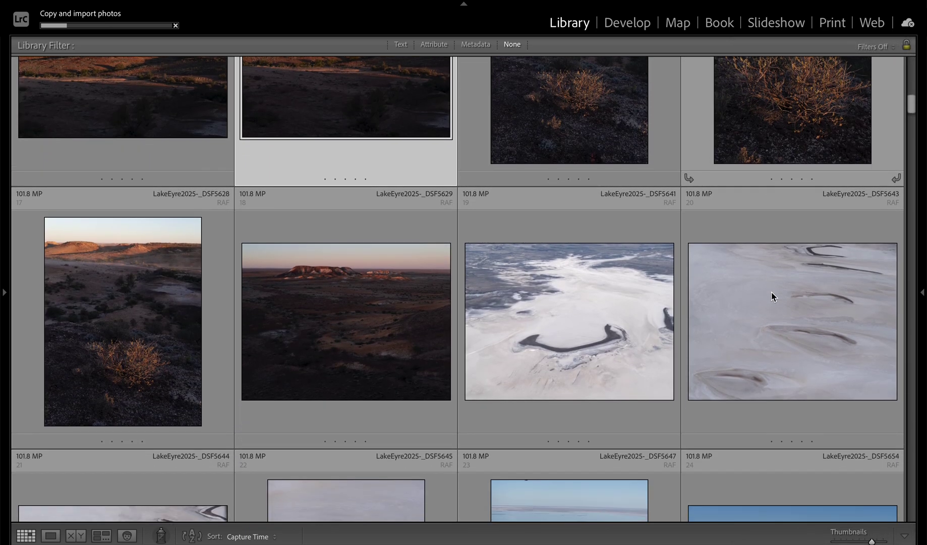
scroll(773, 295, down, 2)
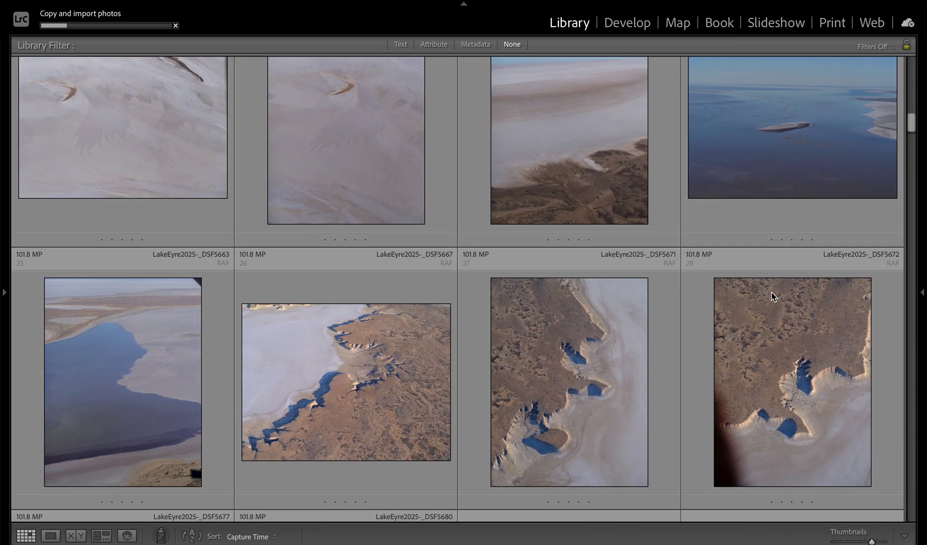
scroll(470, 475, down, 1)
scroll(470, 478, down, 5)
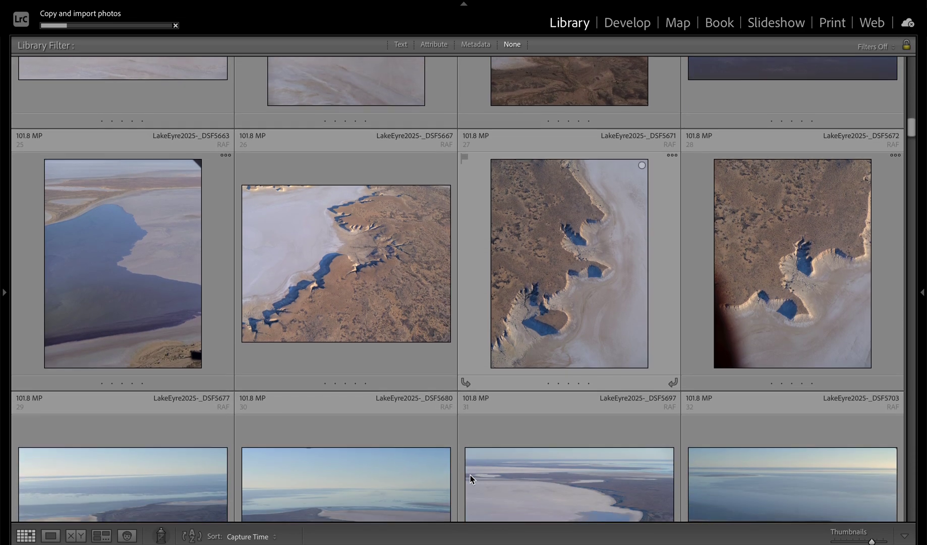
scroll(470, 476, down, 6)
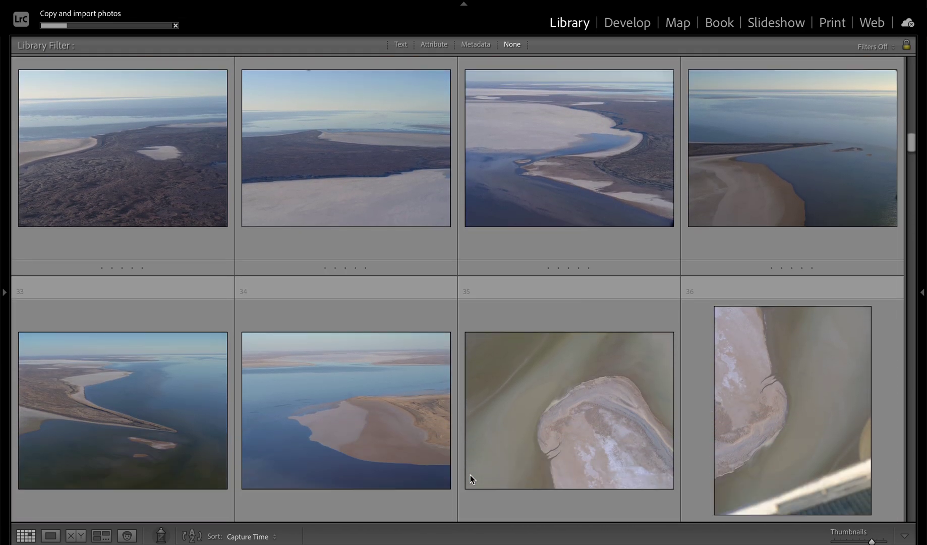
scroll(470, 478, down, 1)
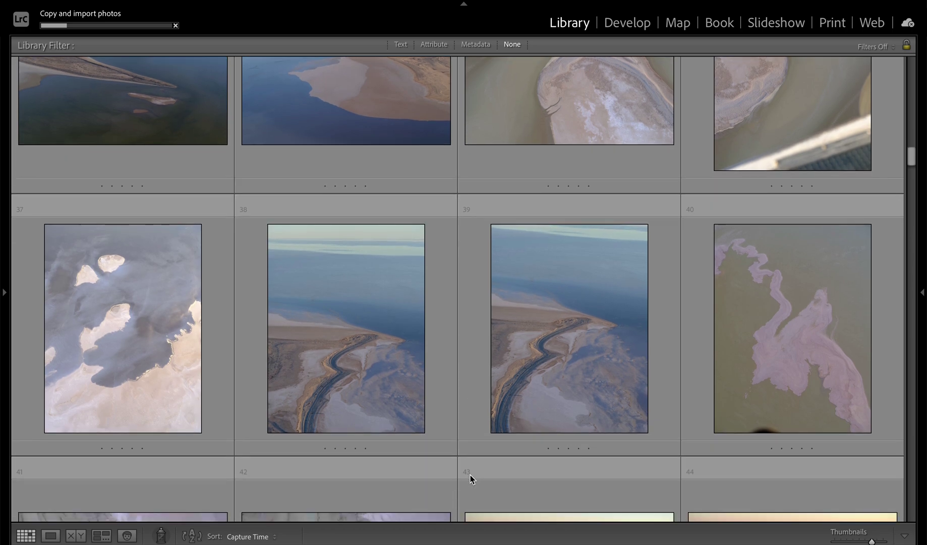
scroll(470, 478, down, 2)
scroll(470, 478, down, 3)
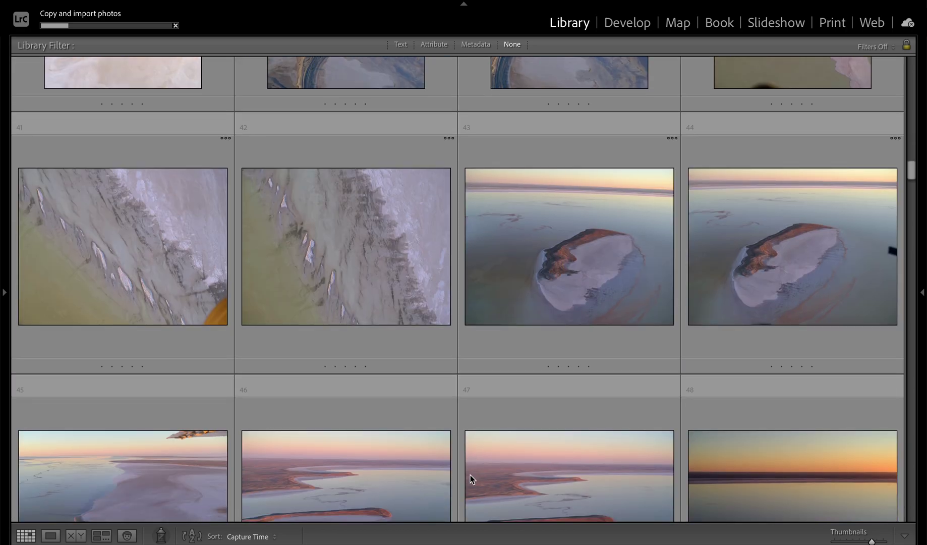
scroll(469, 476, down, 10)
scroll(470, 478, down, 5)
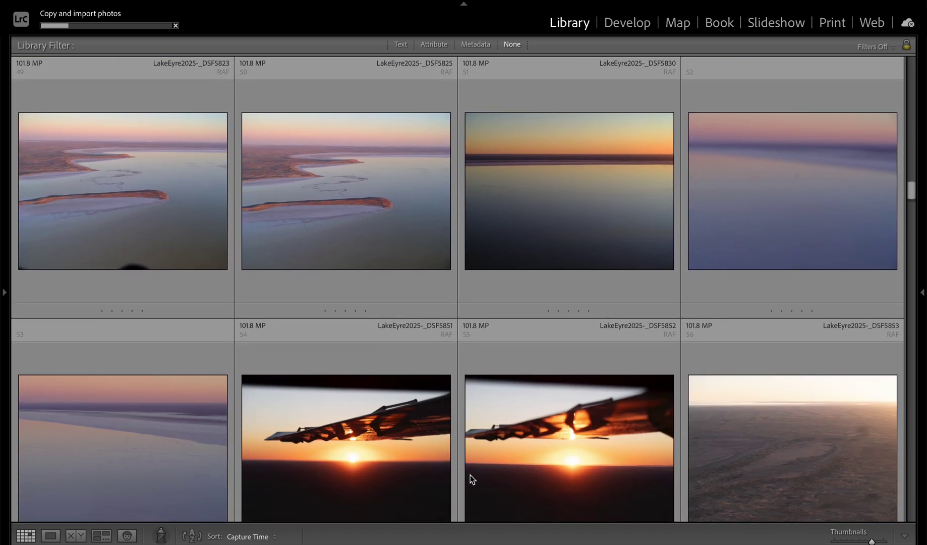
scroll(470, 478, up, 3)
scroll(470, 478, up, 4)
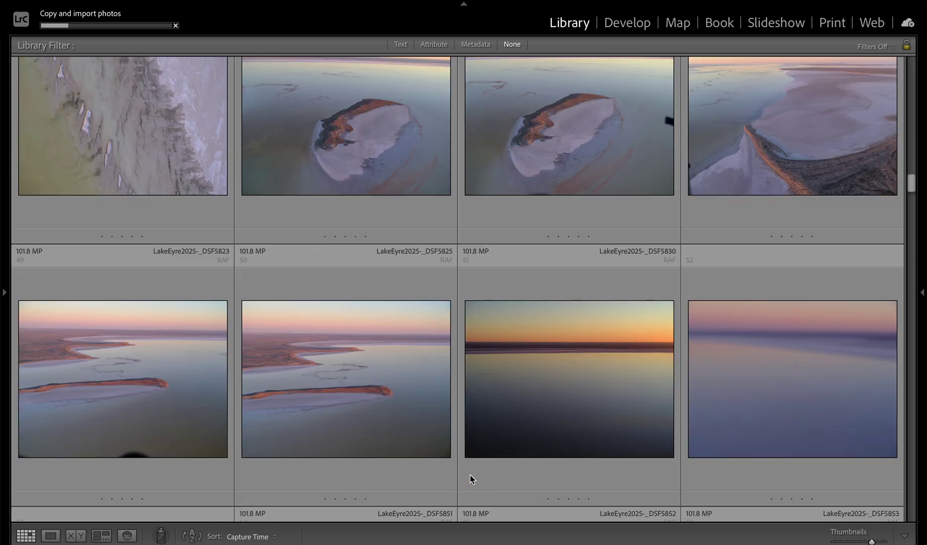
scroll(470, 478, down, 2)
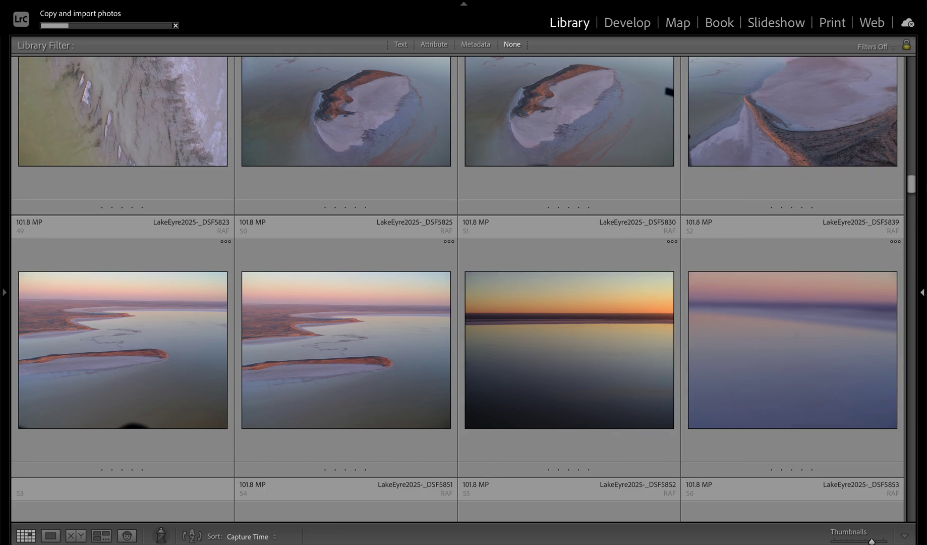
Step: Go back to the earlier salt-flat photos and review the aerial series again up to the island shots
drag(917, 191, 919, 116)
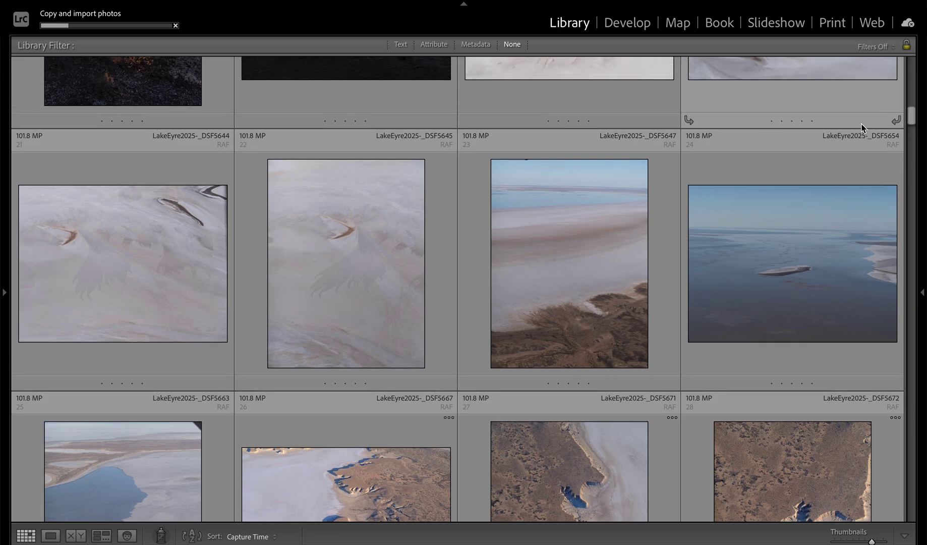
scroll(862, 127, up, 4)
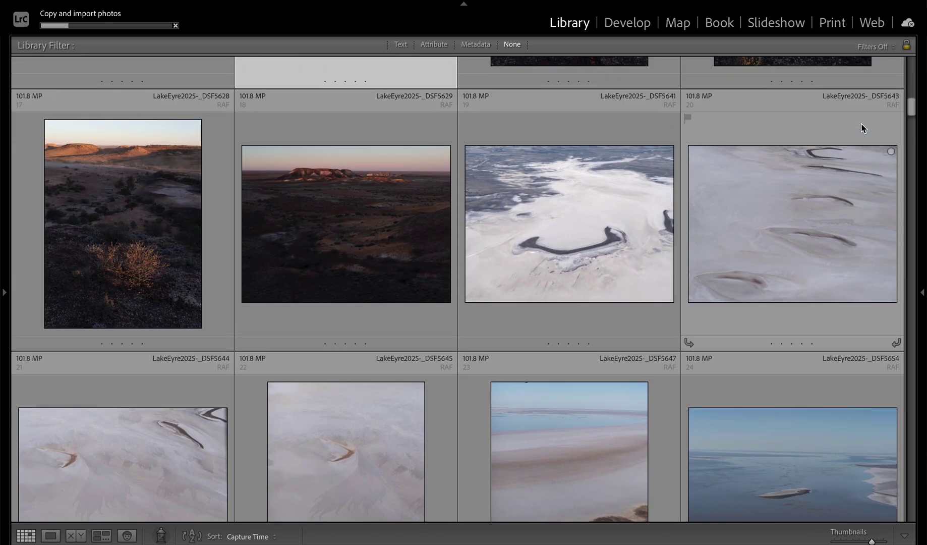
scroll(862, 127, down, 3)
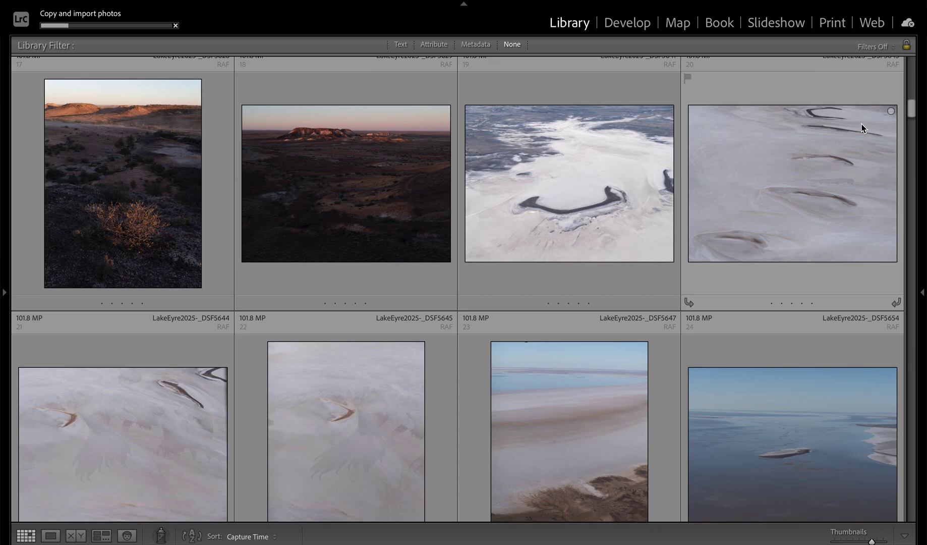
scroll(862, 127, down, 5)
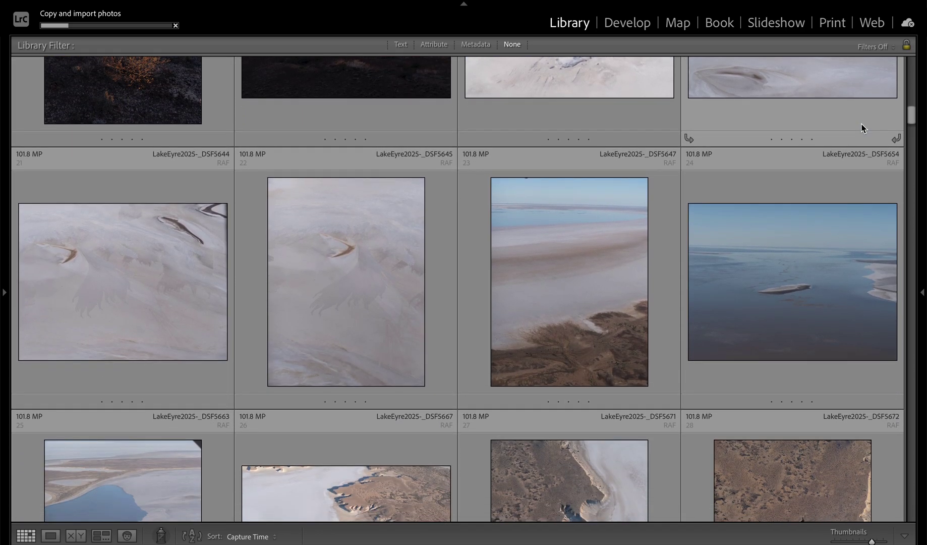
scroll(862, 127, down, 8)
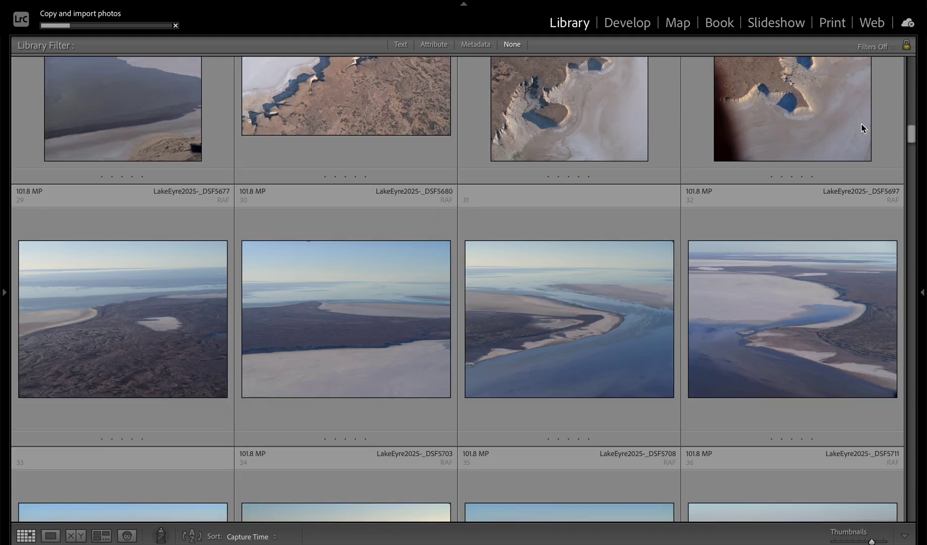
scroll(862, 127, down, 1)
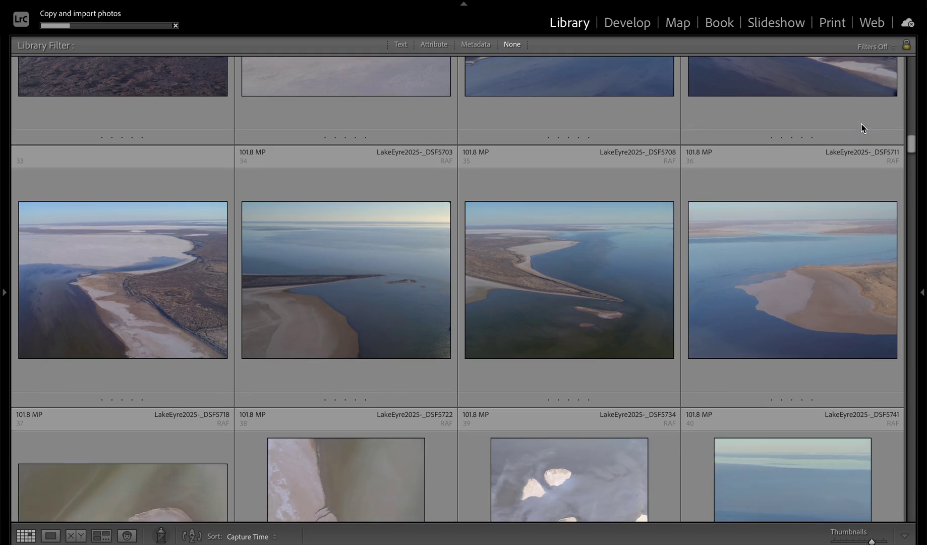
scroll(863, 127, down, 5)
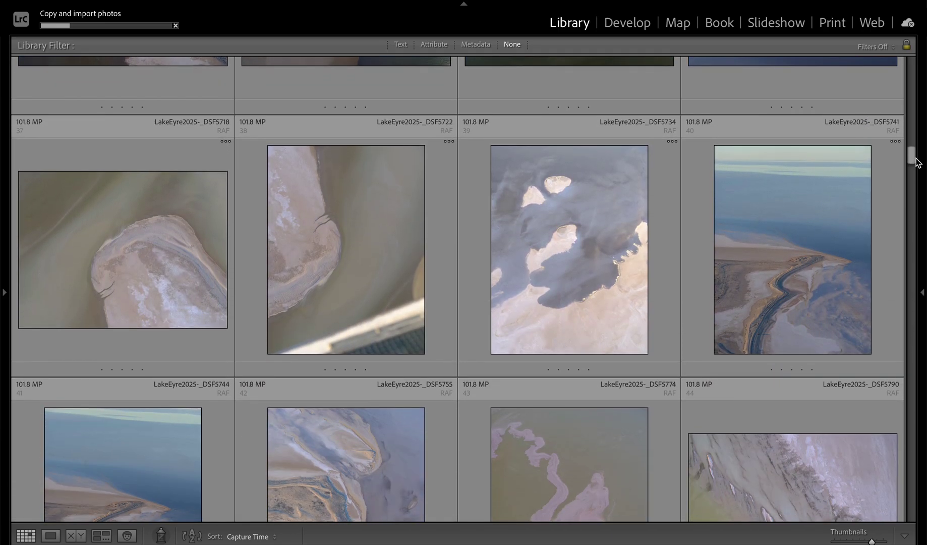
drag(916, 163, 915, 196)
scroll(614, 225, up, 2)
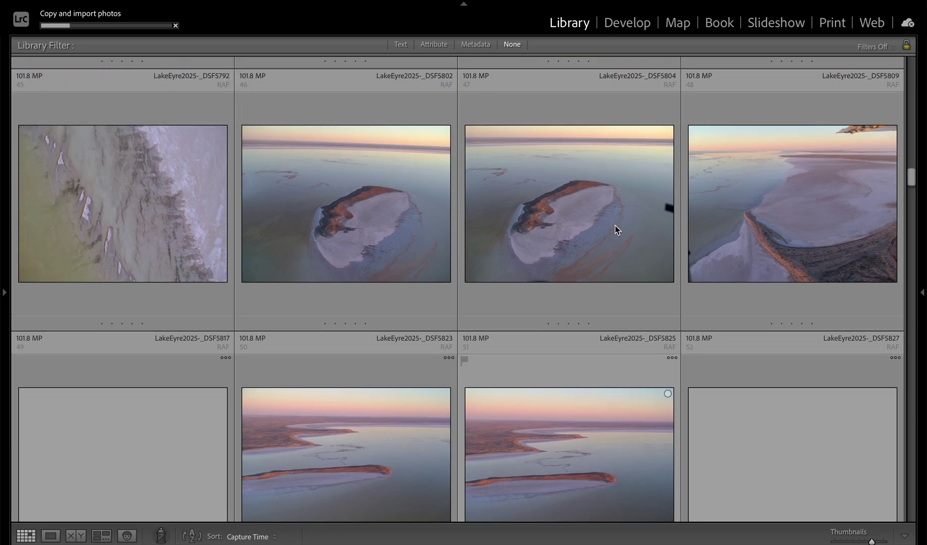
Step: Open island photo LakeEyre2025-_DSF5802 enlarged, compare it with the neighbouring _DSF5804, and return to the grid
click(414, 210)
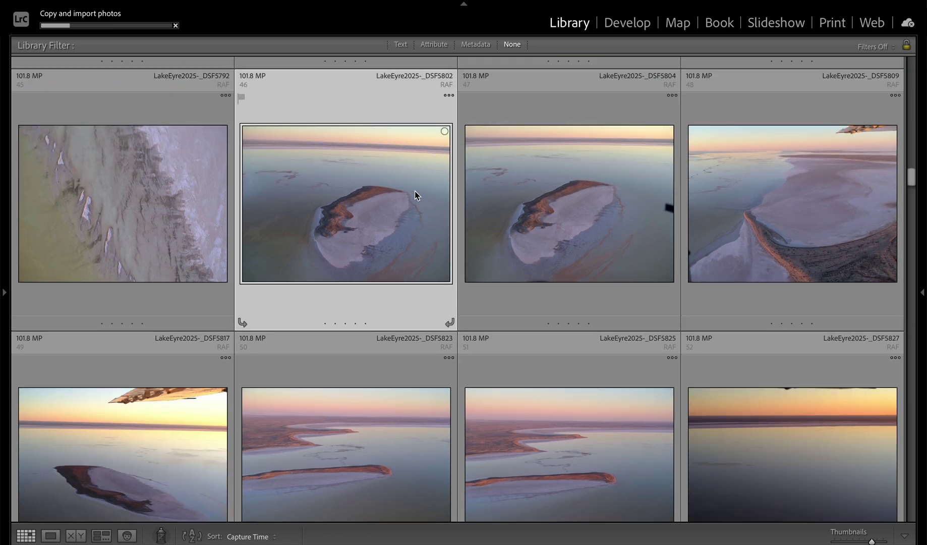
double_click(414, 192)
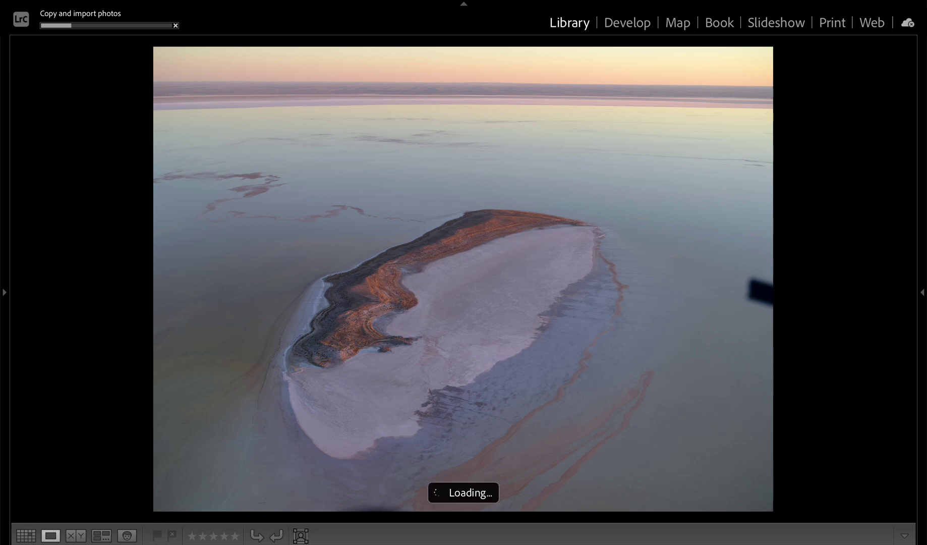
key(Right)
key(Right)
key(Left)
key(Left)
key(Right)
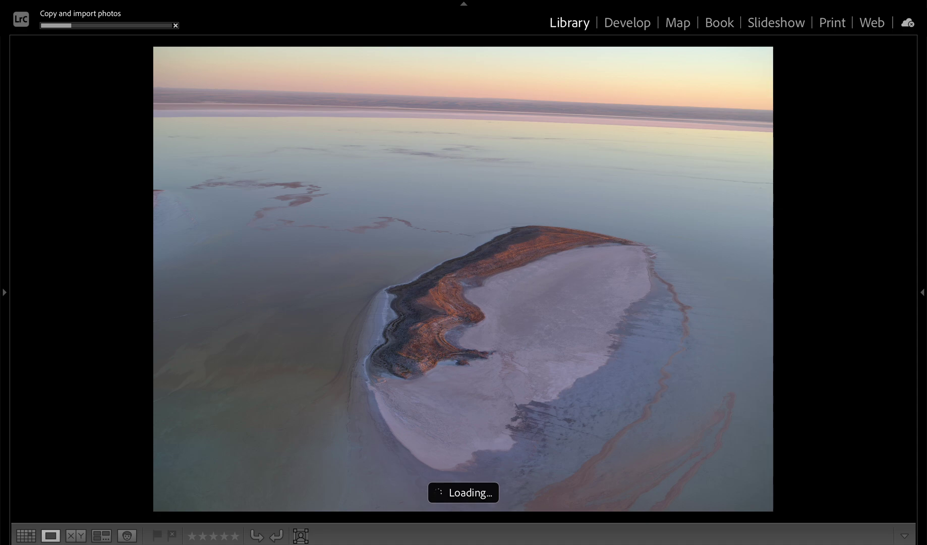
key(Left)
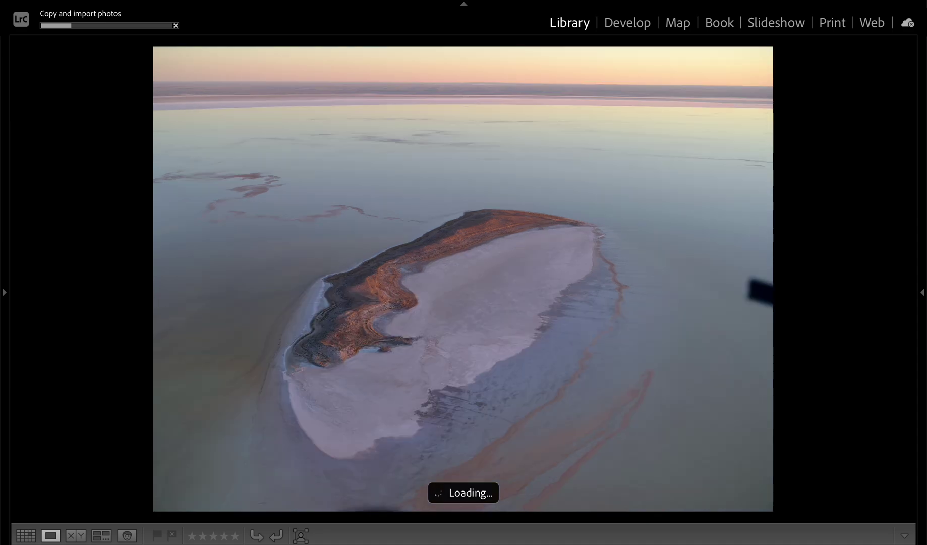
key(Right)
key(Left)
key(Right)
key(Left)
key(g)
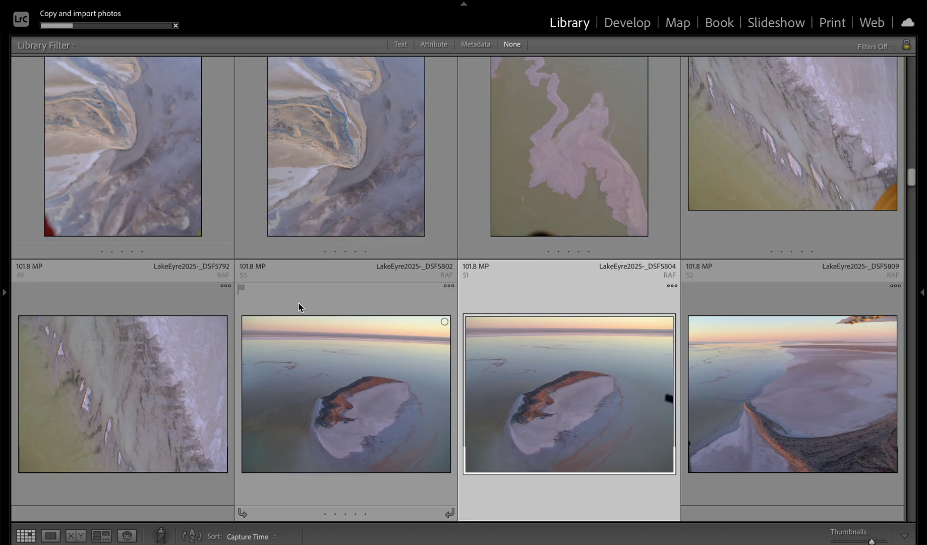
Step: View the curved shoreline photo LakeEyre2025-_DSF5809 enlarged, then return to the grid
scroll(453, 392, down, 4)
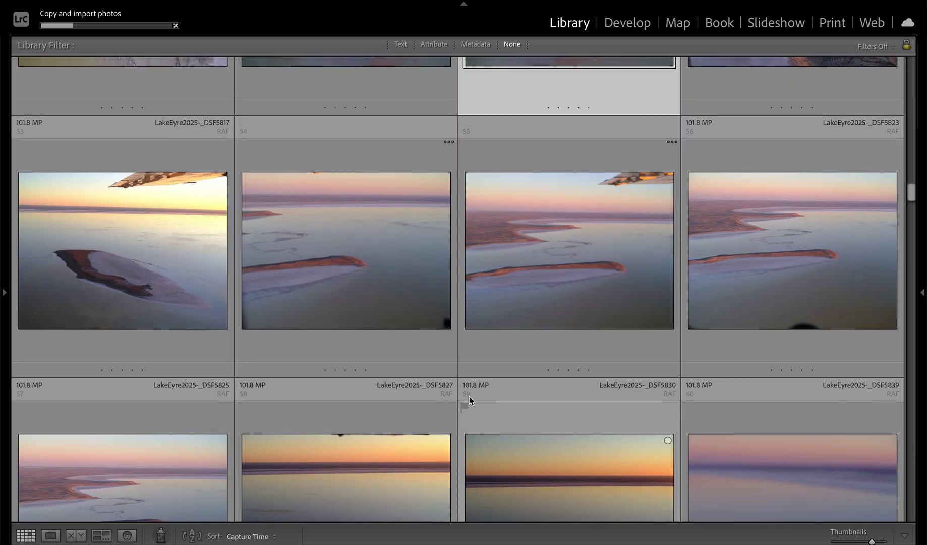
scroll(469, 396, up, 2)
double_click(785, 181)
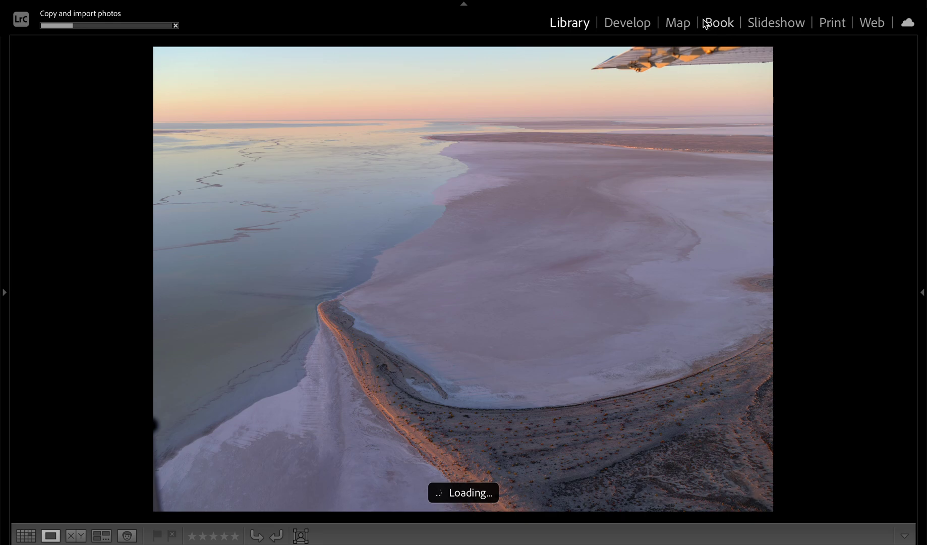
key(g)
Step: Open the photo LakeEyre2025-_DSF5820, with the aircraft wing in the sky, in the Develop module
scroll(582, 296, down, 3)
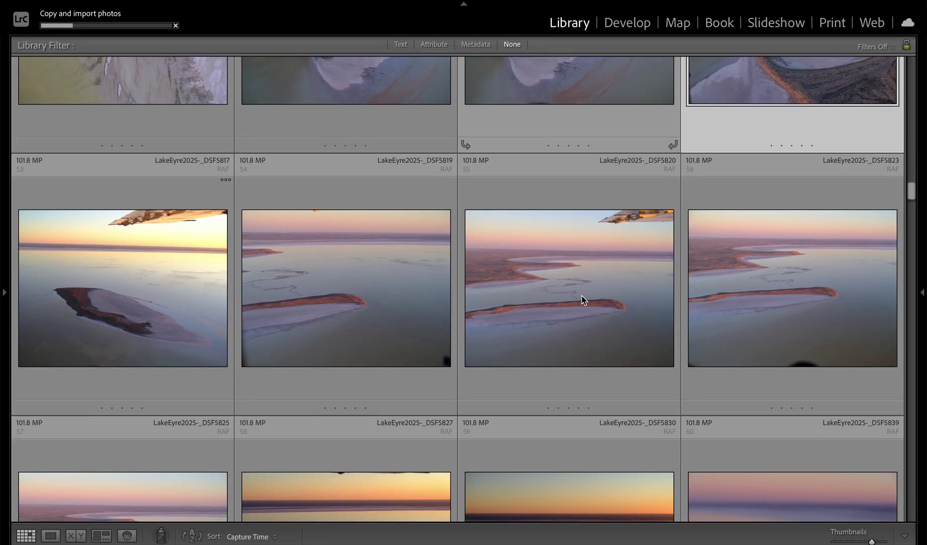
click(582, 296)
double_click(581, 297)
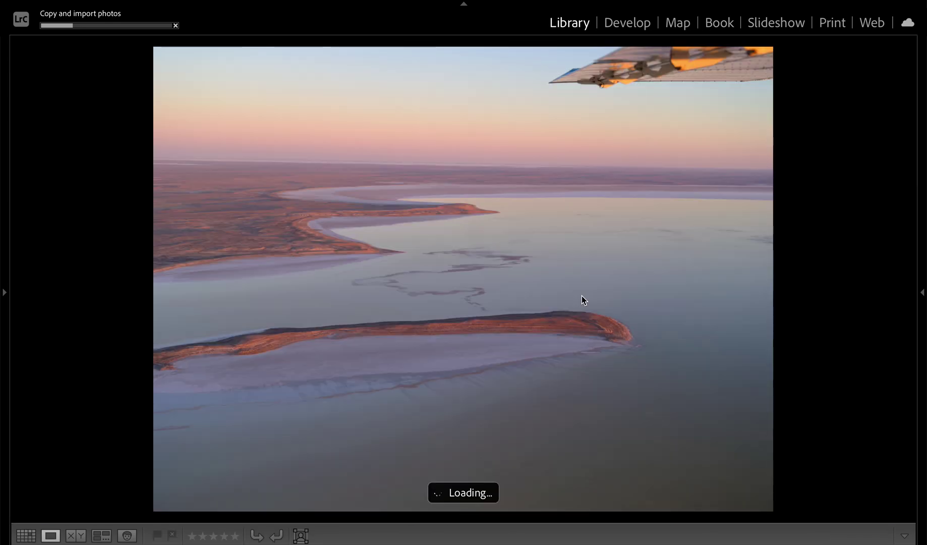
click(627, 23)
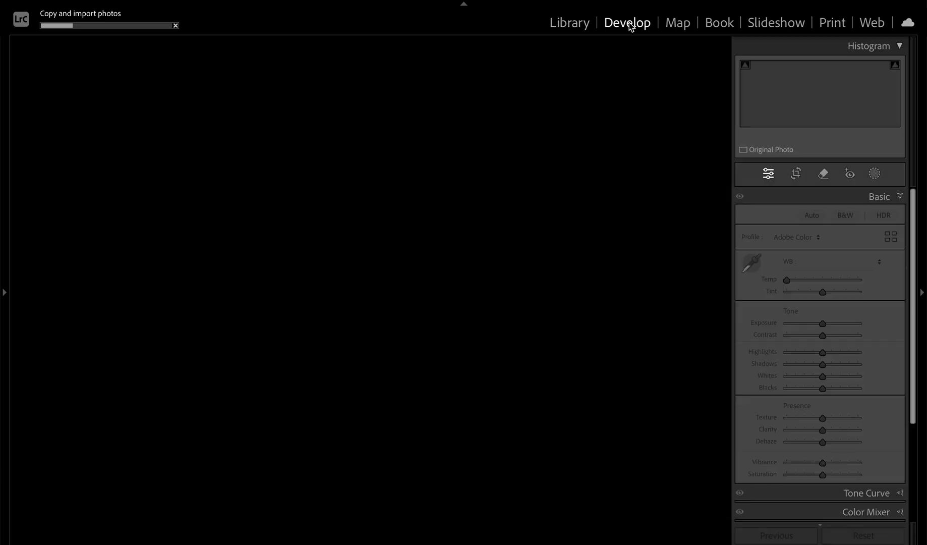
Step: Crop the upper edge of the photo to remove the aircraft wing, auto-straighten the horizon, and apply the crop
click(797, 175)
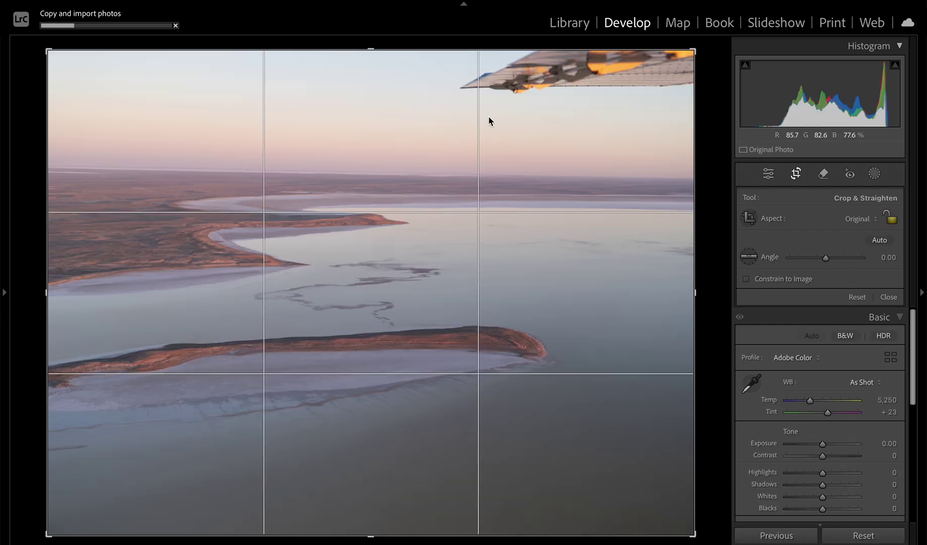
drag(362, 47, 368, 77)
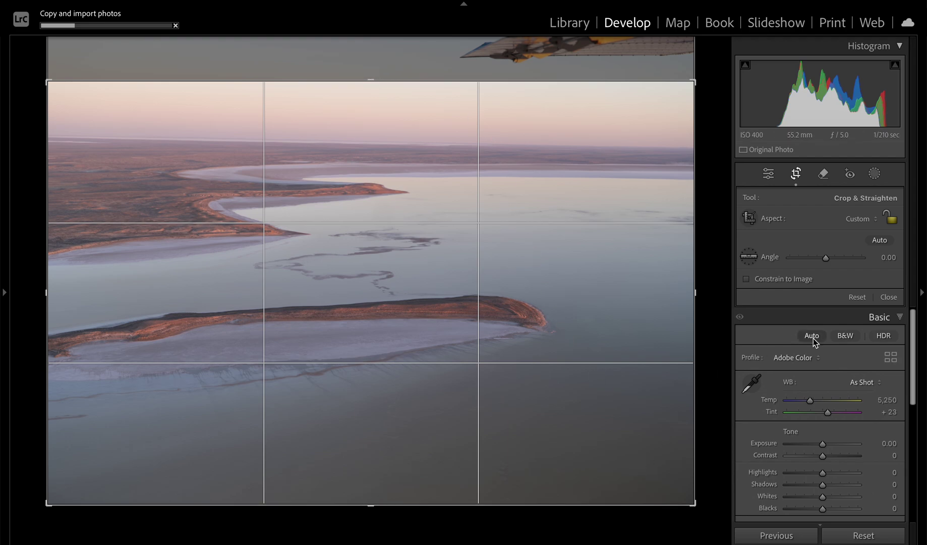
click(880, 240)
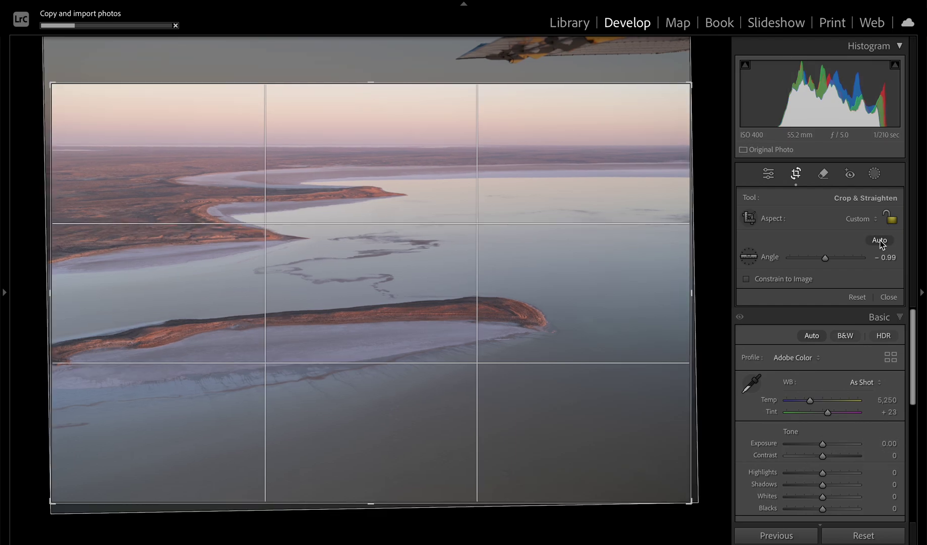
key(Return)
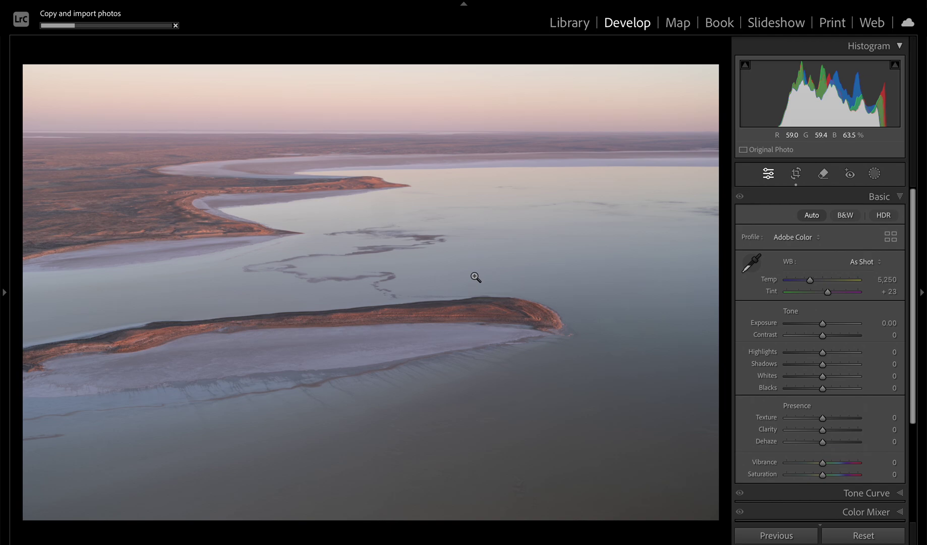
Step: Reopen the crop of the photo without the aircraft wing, try a slight adjustment at its lower corner, and apply it
key(ctrl+z)
click(797, 174)
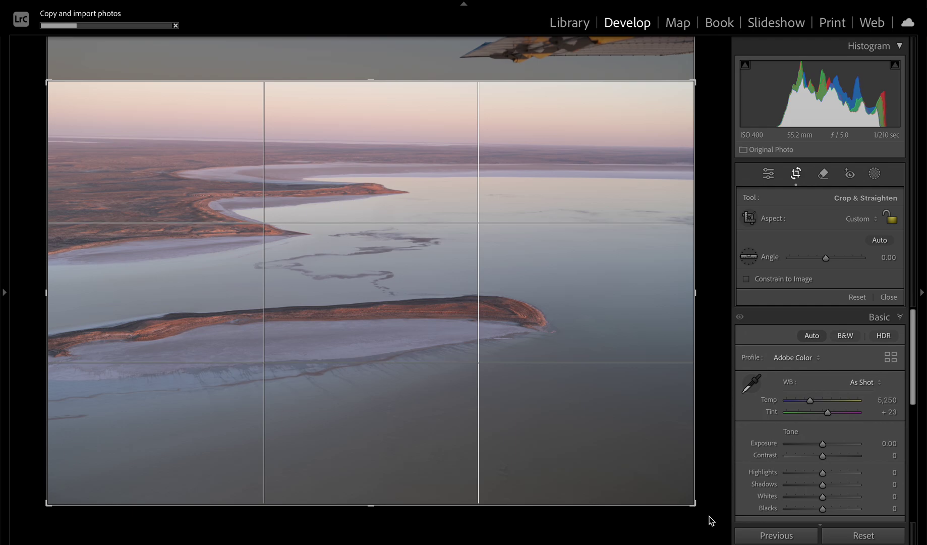
drag(701, 512, 706, 506)
key(Return)
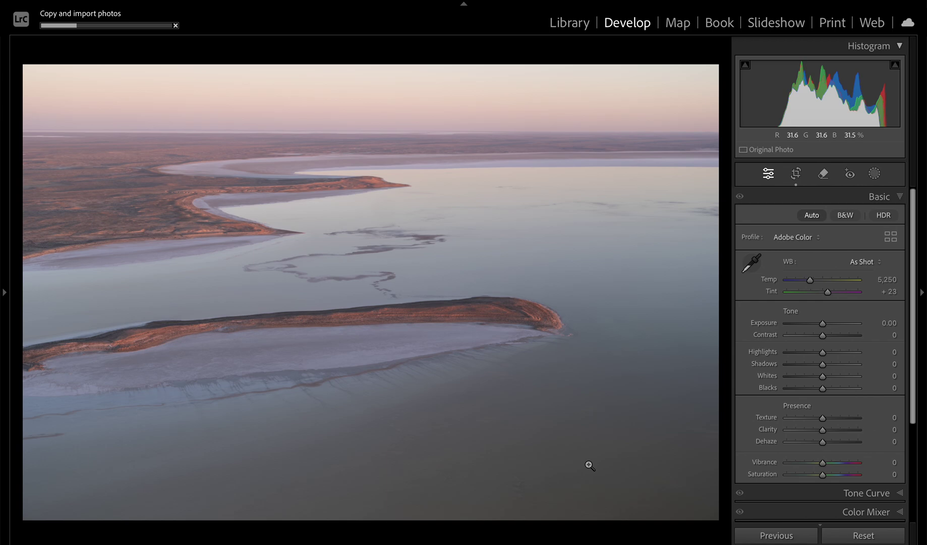
Step: Return to the grid, reopen the cropped island photo in the Develop module, and reset all its edits
key(g)
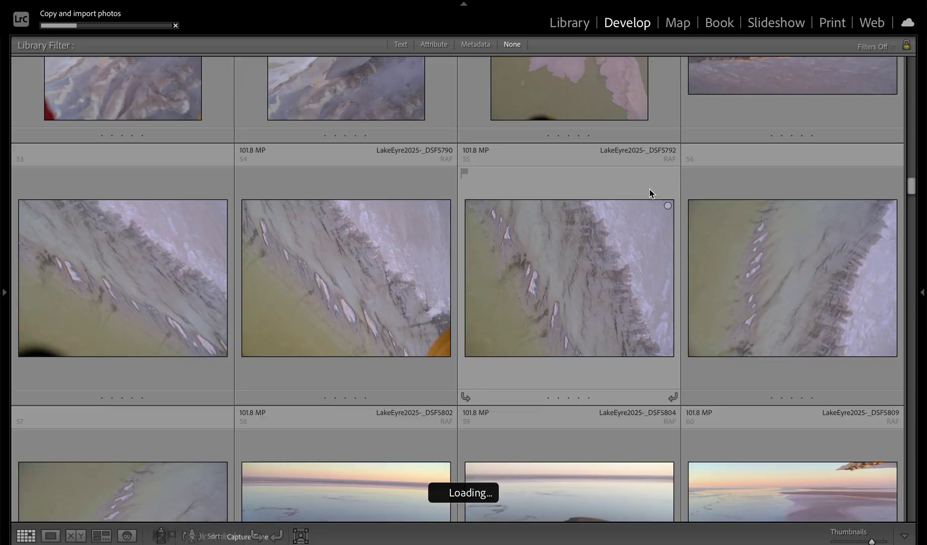
double_click(582, 422)
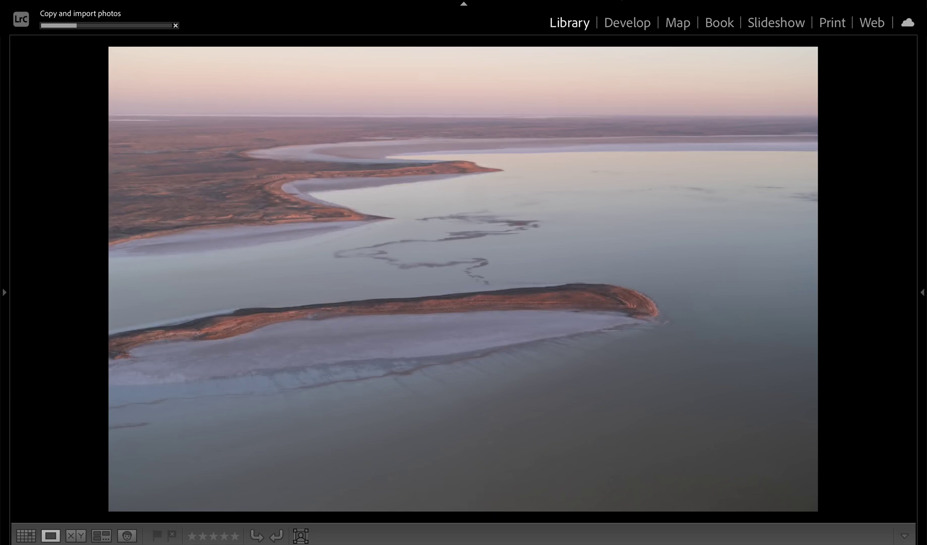
click(626, 24)
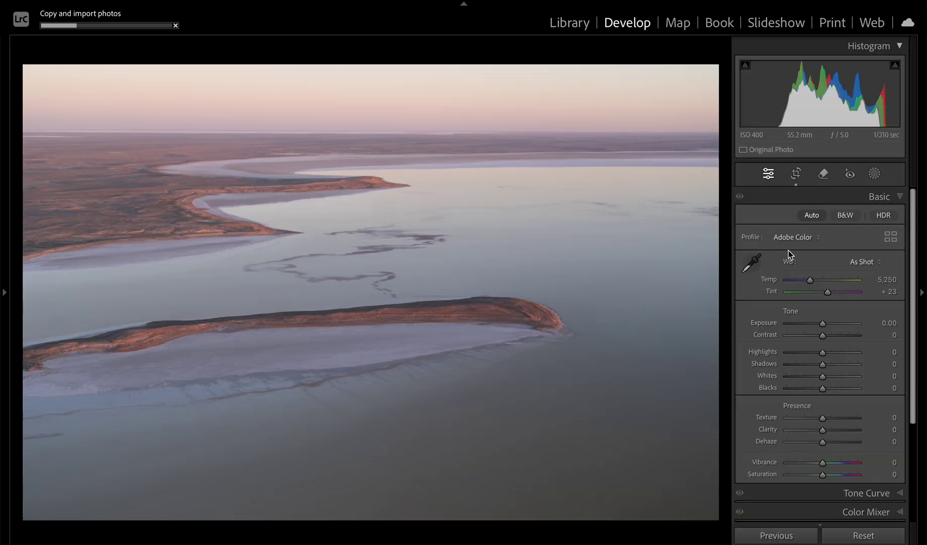
click(863, 535)
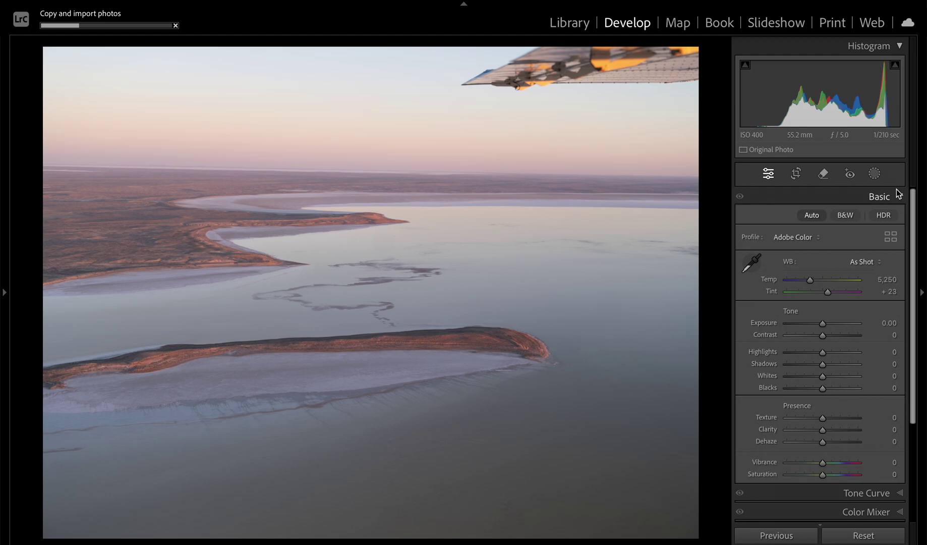
Step: Set the photo's Vertical transform to -59 and constrain the crop to remove the empty corners
scroll(911, 468, down, 5)
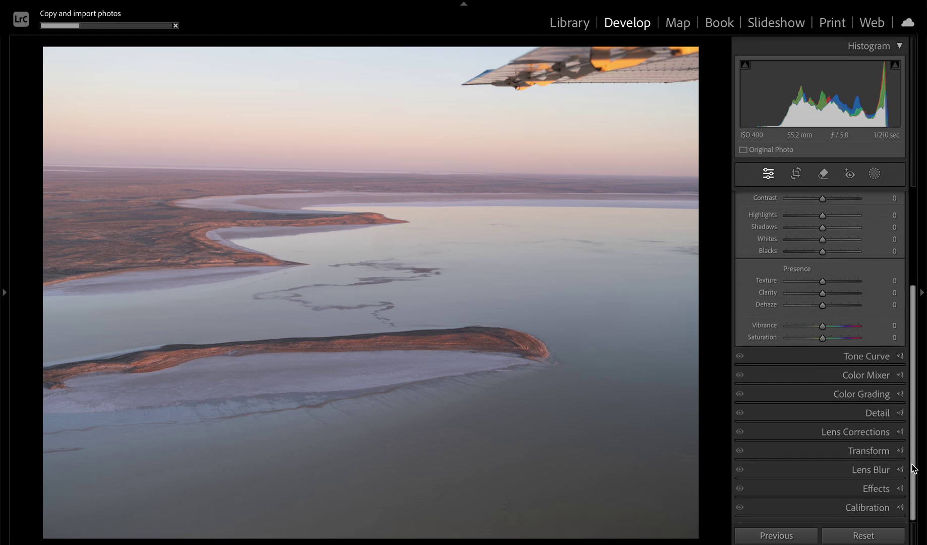
click(868, 451)
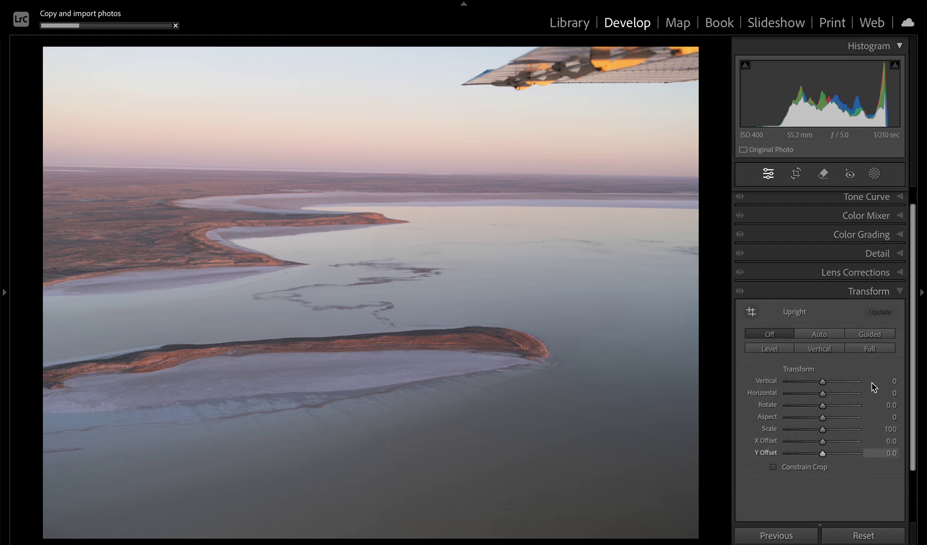
drag(822, 380, 802, 382)
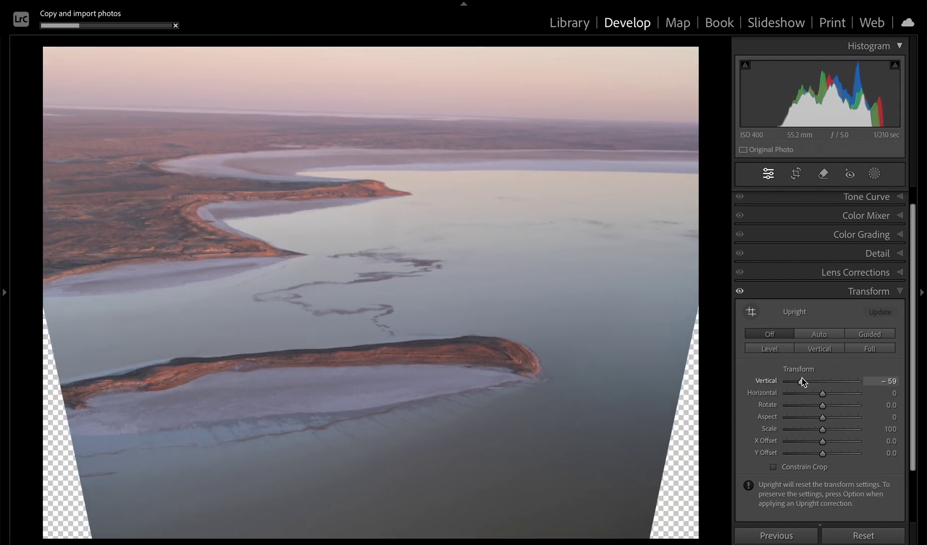
click(802, 468)
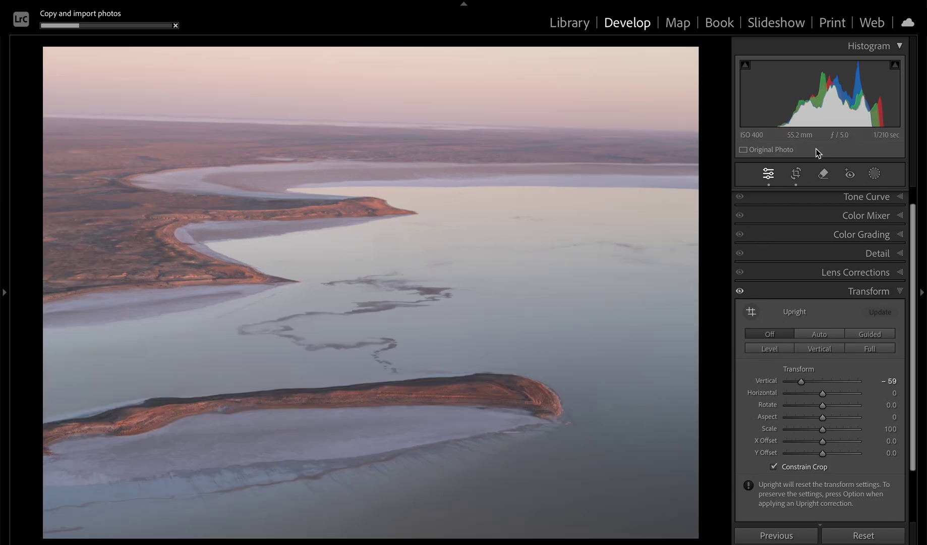
Step: Auto-straighten the photo, narrow the crop from the sides, reposition the image inside it, rotate to -1.86, and apply the crop
click(796, 174)
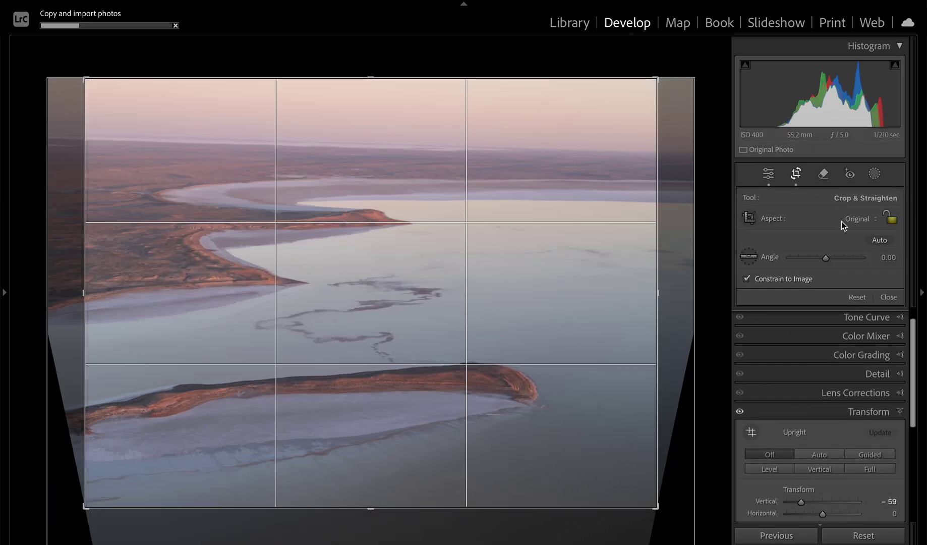
click(872, 241)
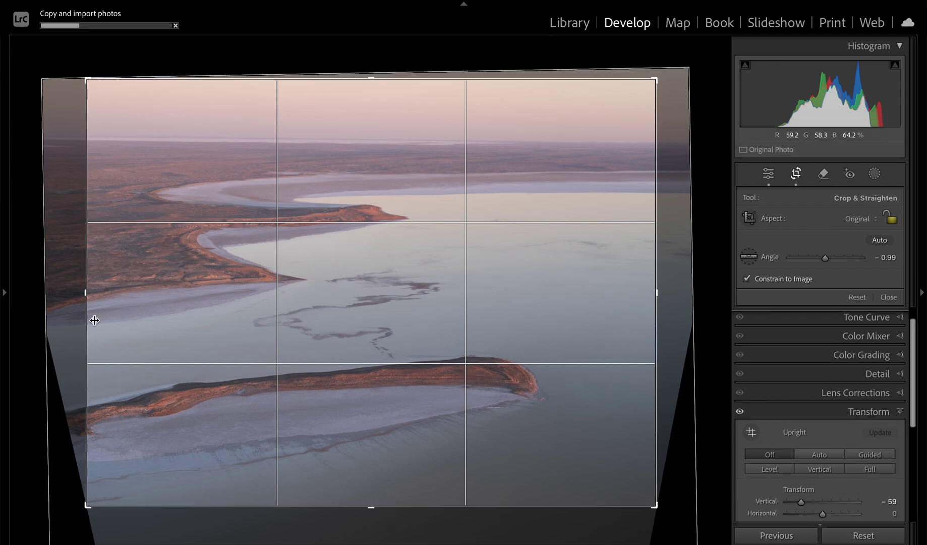
drag(86, 320, 100, 321)
mouse_move(641, 293)
mouse_down()
mouse_move(660, 303)
mouse_move(629, 269)
mouse_move(652, 292)
mouse_move(650, 277)
mouse_up()
drag(683, 501, 678, 492)
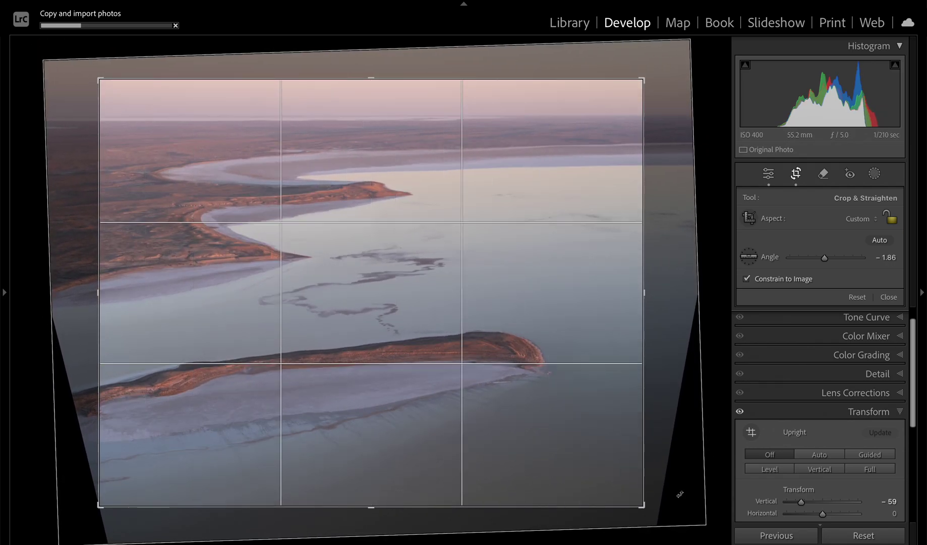
key(Return)
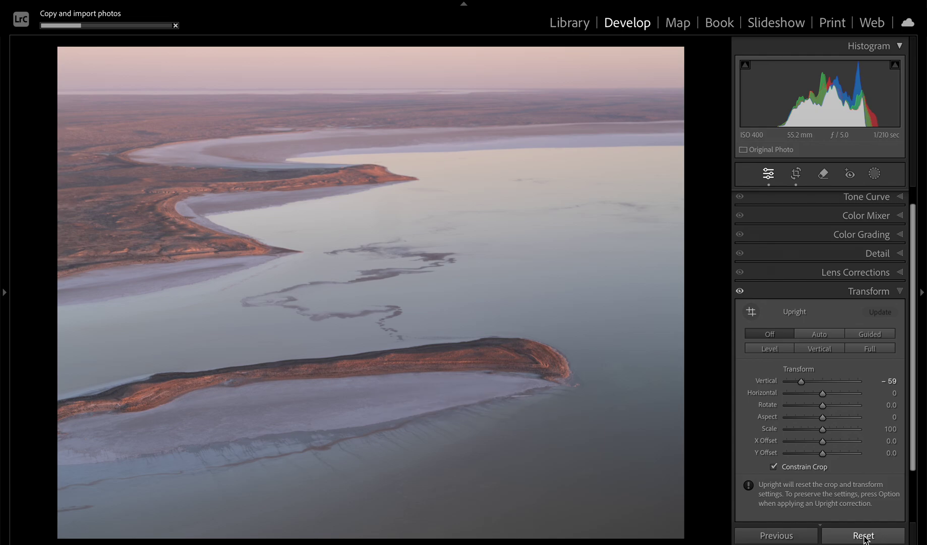
Step: Open the virtual copy of LakeEyre2025-_DSF5820 from the grid in the Develop module and reset its edits
key(g)
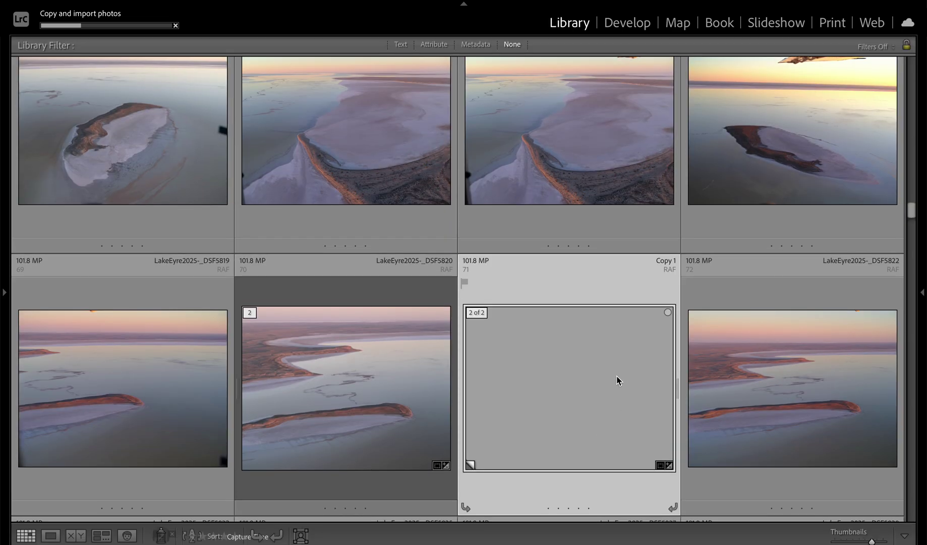
double_click(619, 380)
click(631, 30)
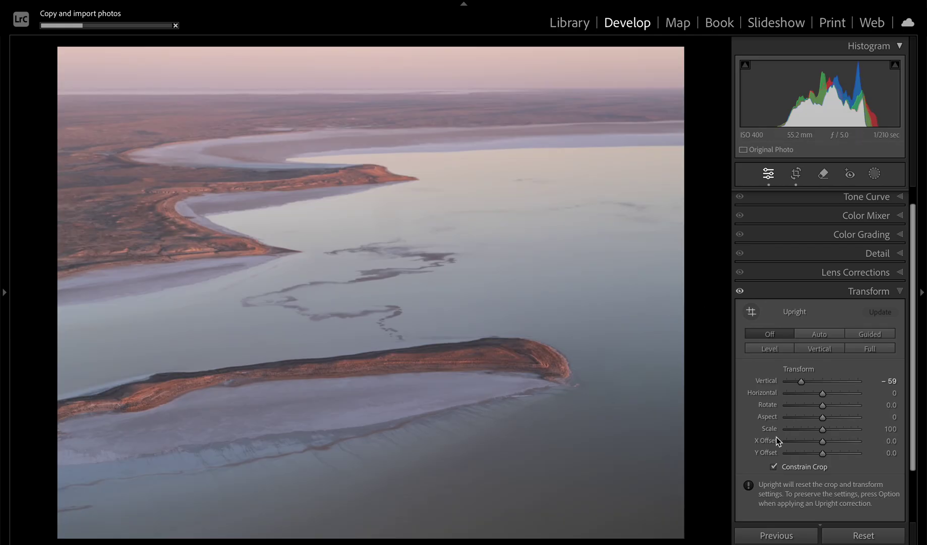
click(856, 537)
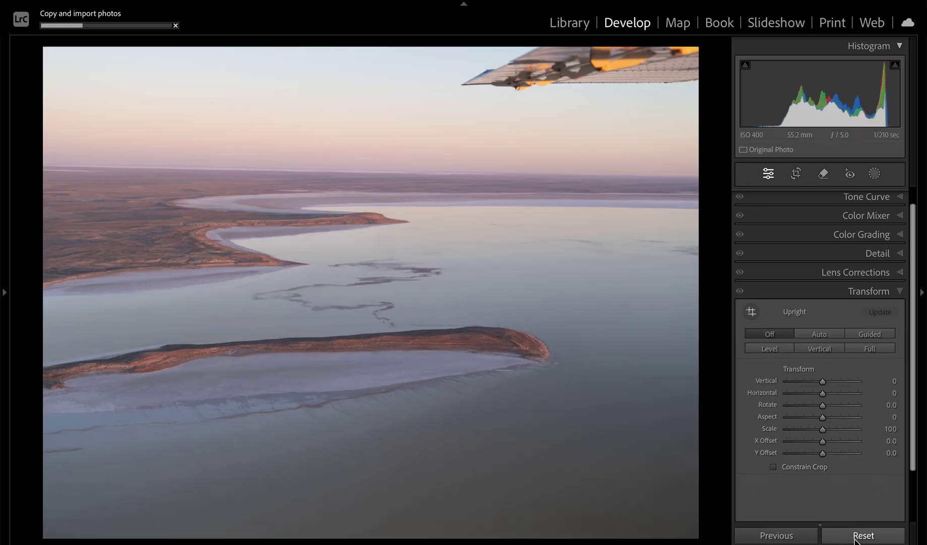
Step: Compare the edited and original versions by repeatedly undoing and reapplying the reset, ending on the original
key(super+z)
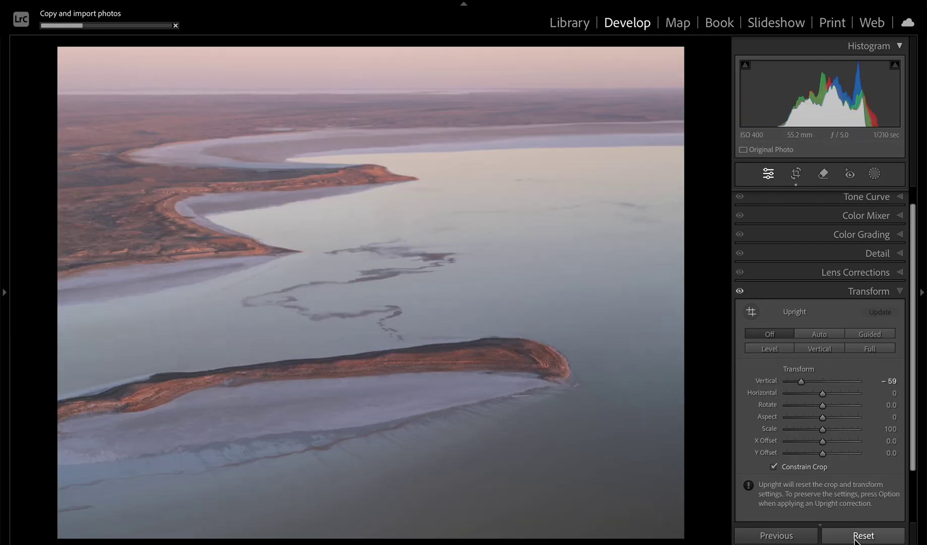
click(855, 537)
key(super+z)
click(855, 537)
key(super+z)
click(856, 537)
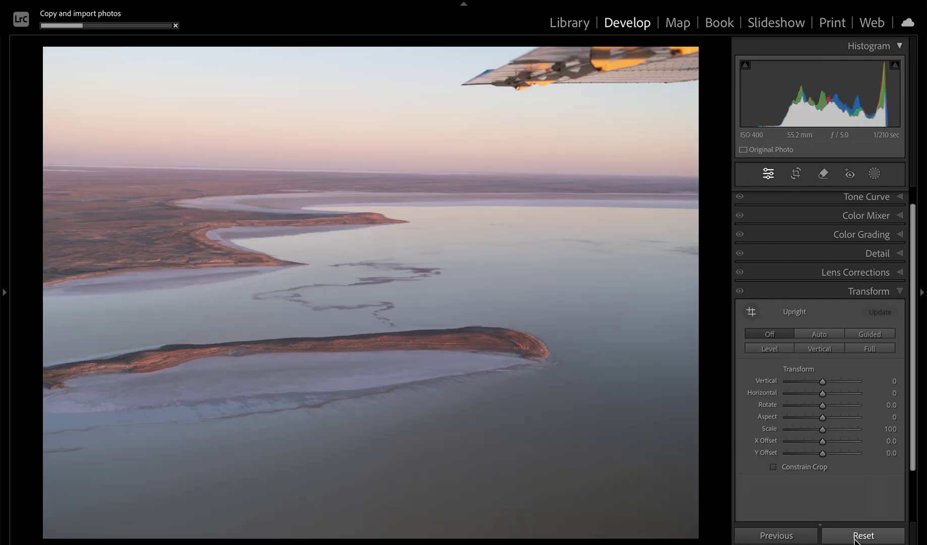
key(super+z)
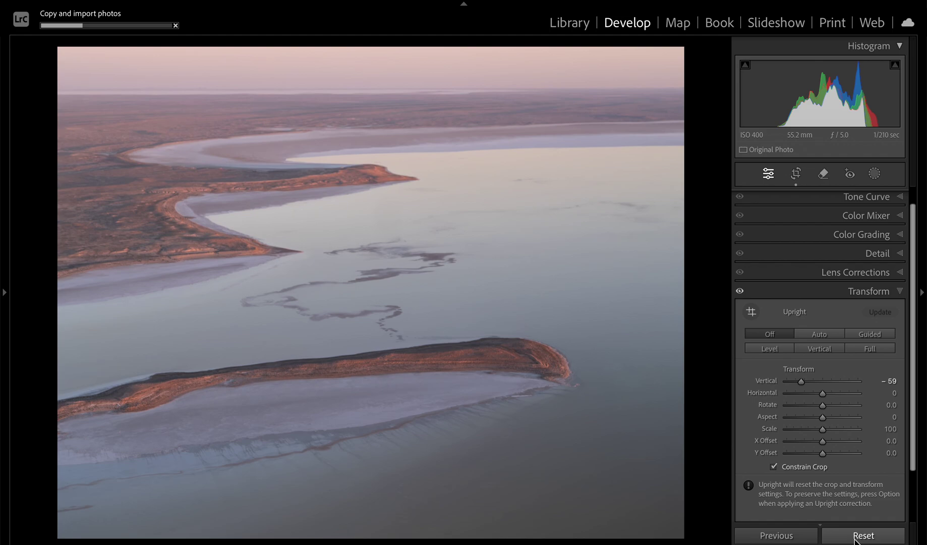
click(856, 537)
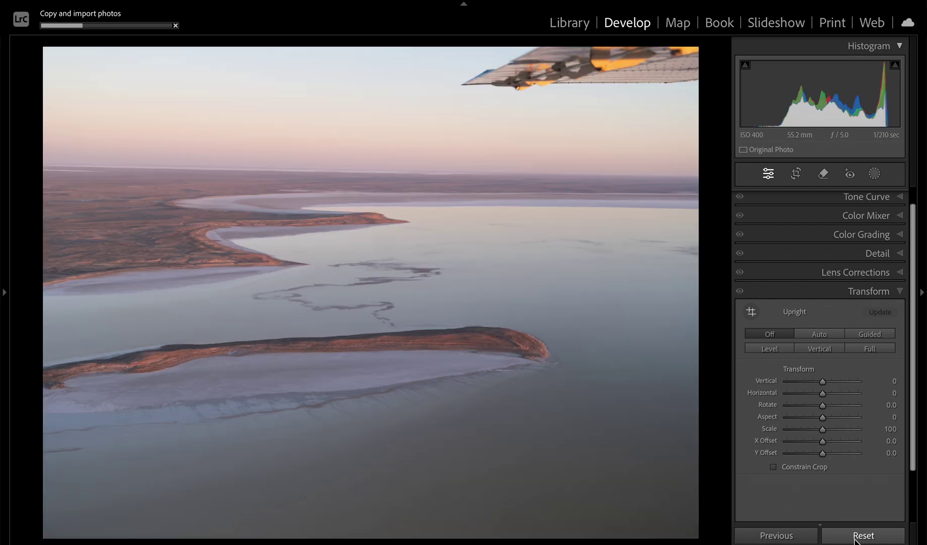
Step: Return to the grid and browse the imported photos, from the desert and salt lake shots to the sunset shots
key(g)
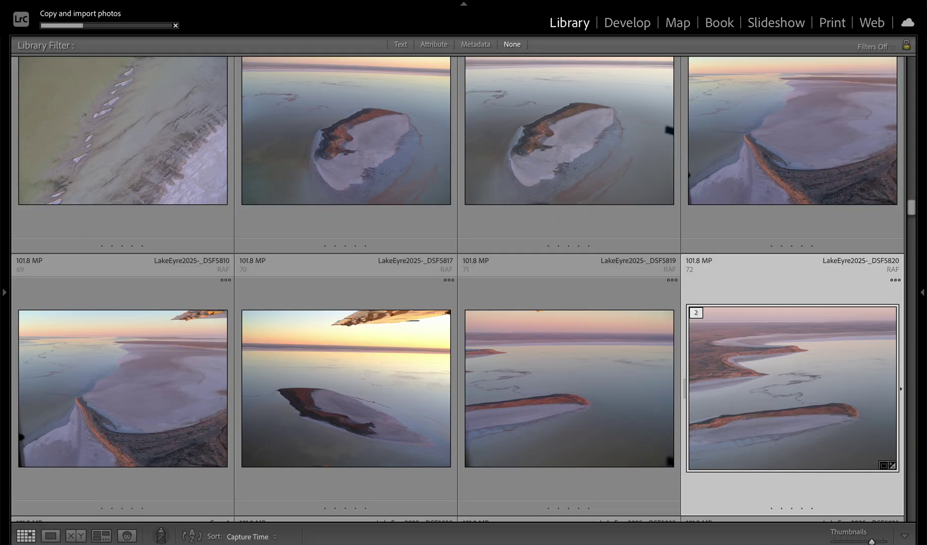
scroll(811, 426, down, 2)
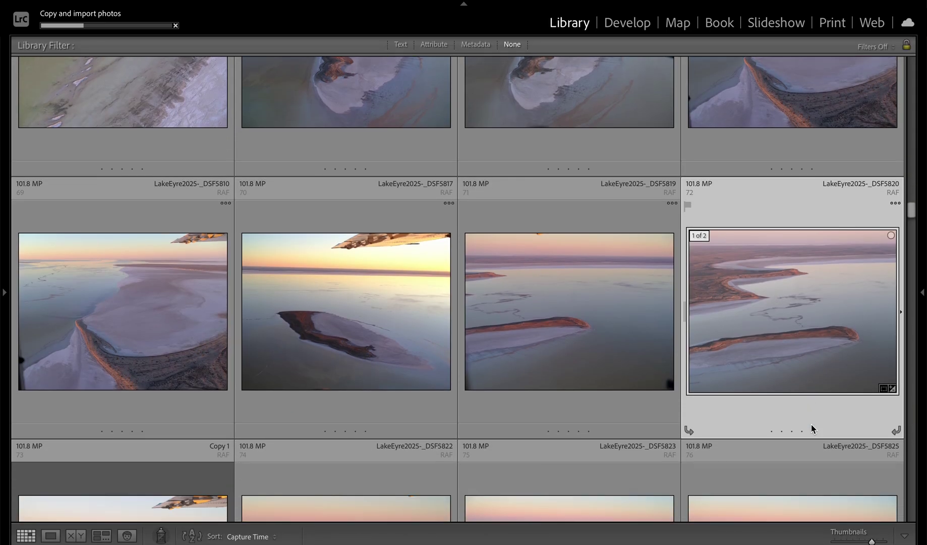
scroll(810, 424, down, 5)
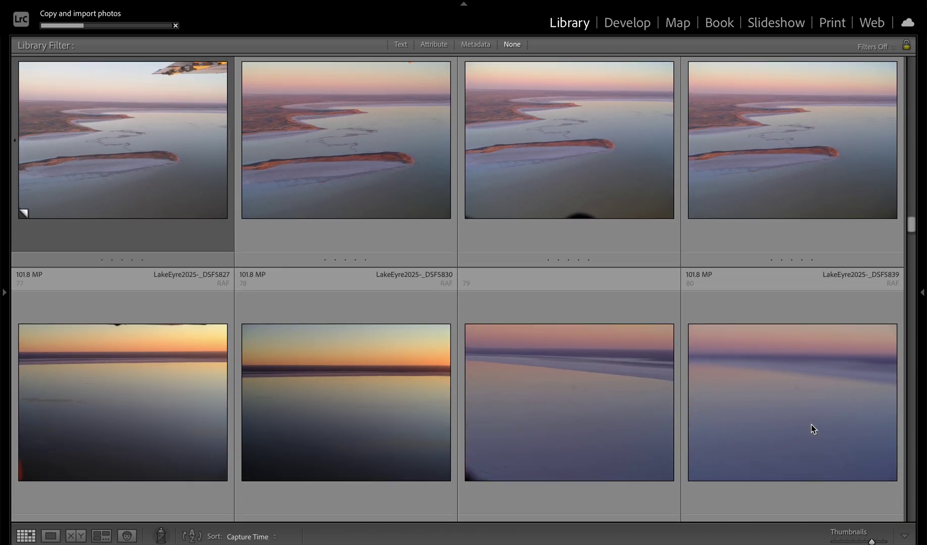
scroll(811, 424, down, 2)
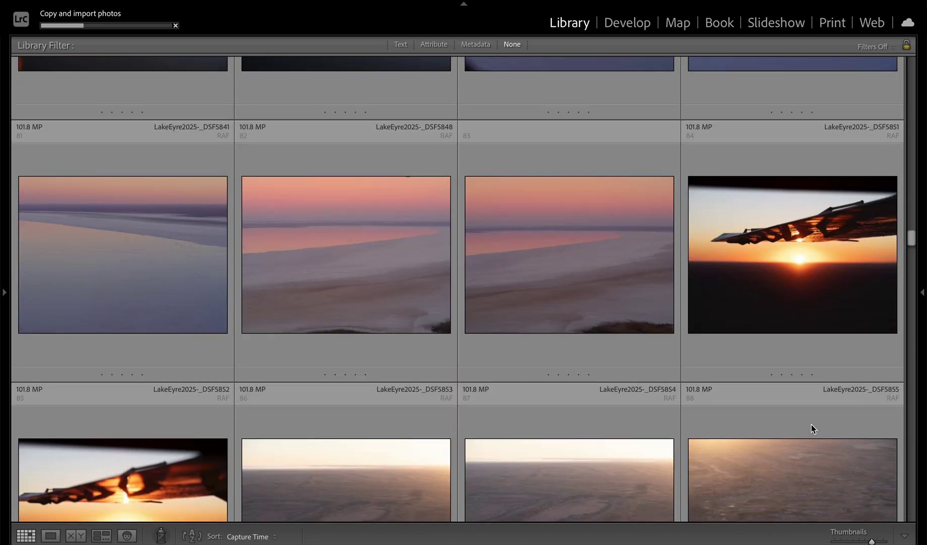
scroll(811, 426, up, 10)
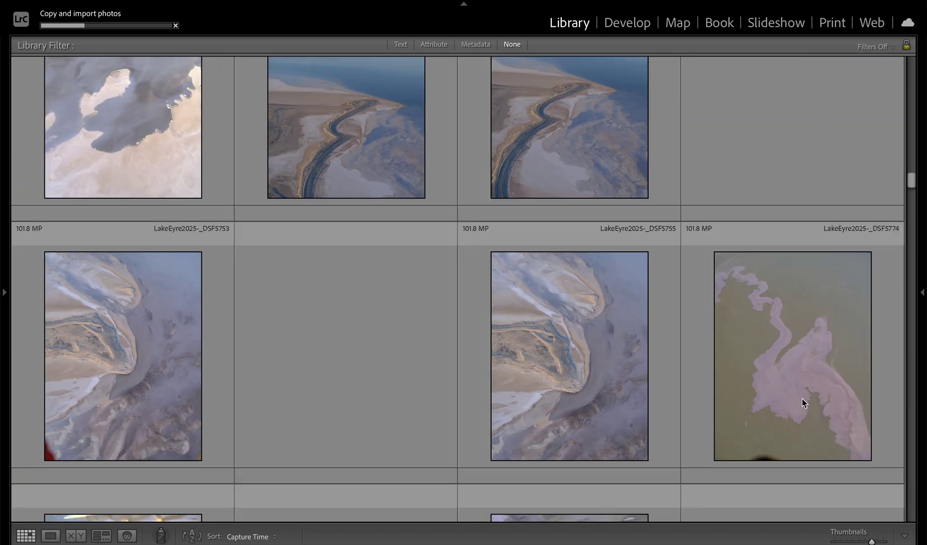
scroll(743, 323, up, 2)
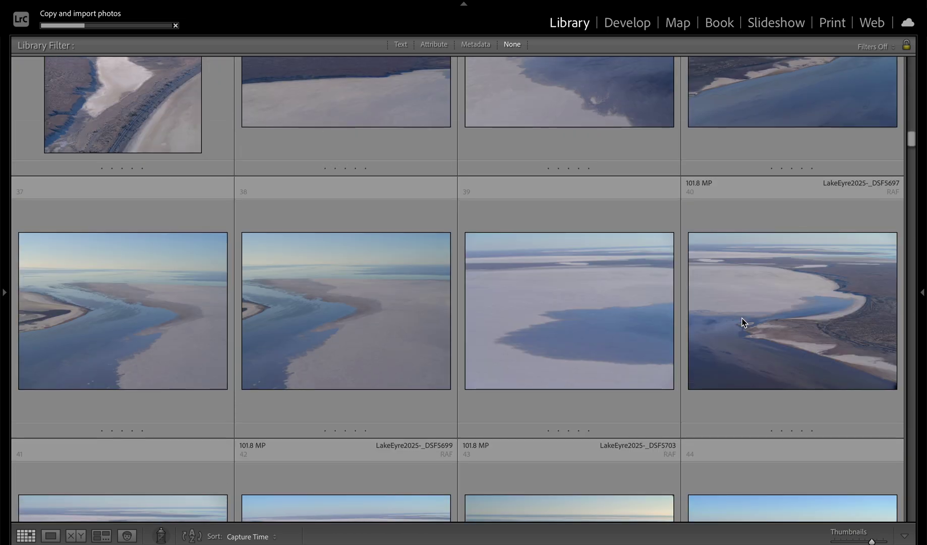
scroll(743, 323, up, 8)
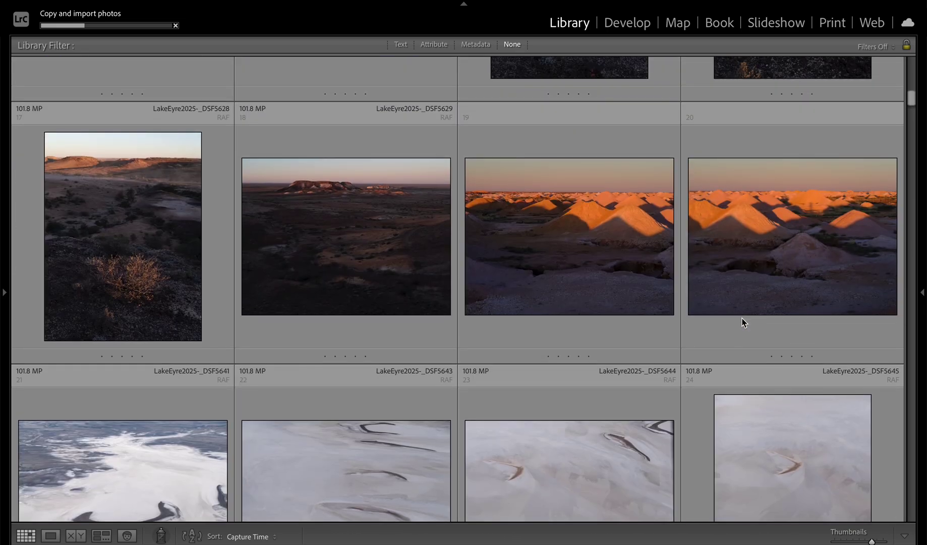
scroll(743, 323, down, 5)
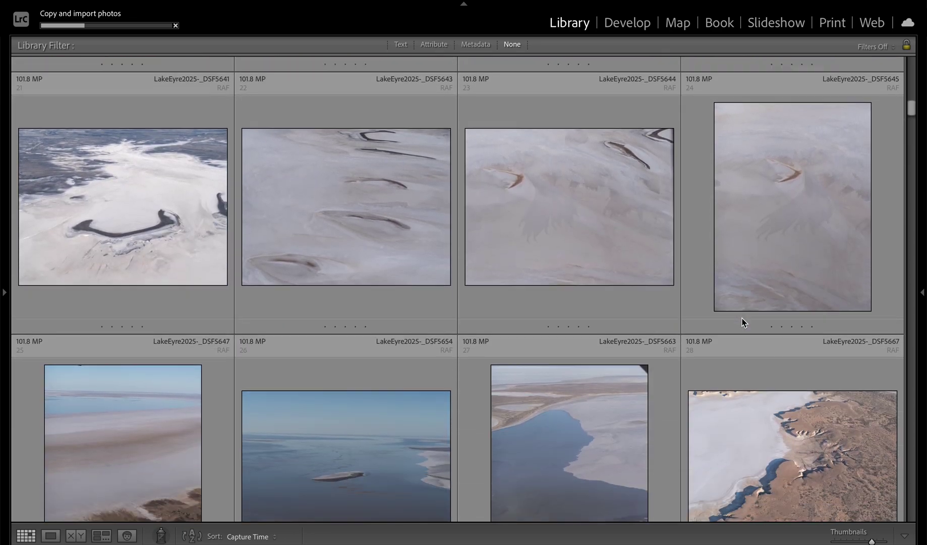
scroll(741, 322, down, 5)
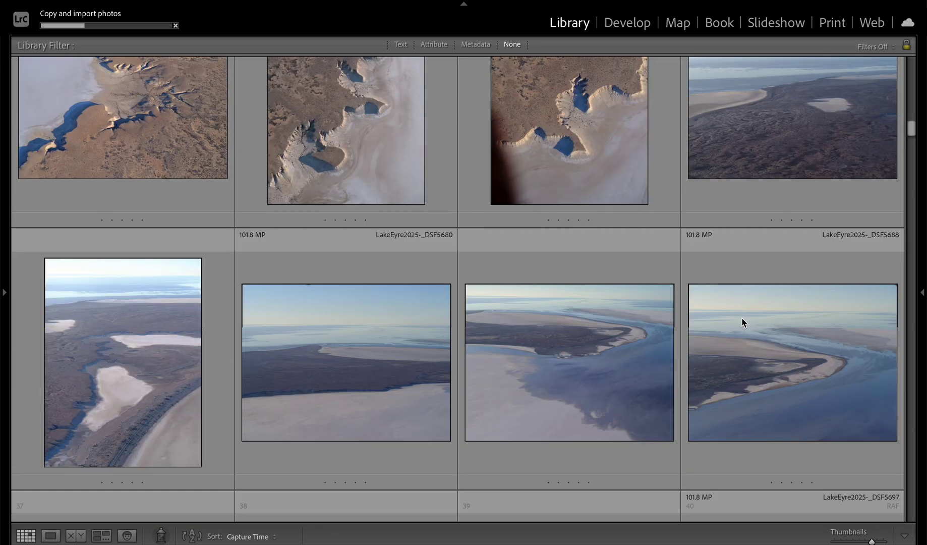
drag(910, 135, 923, 232)
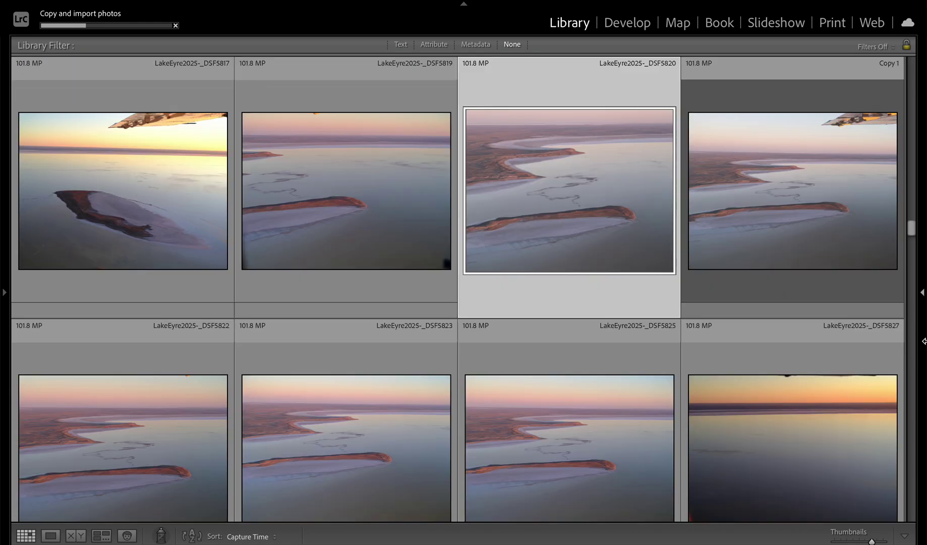
scroll(814, 329, down, 1)
scroll(814, 329, down, 5)
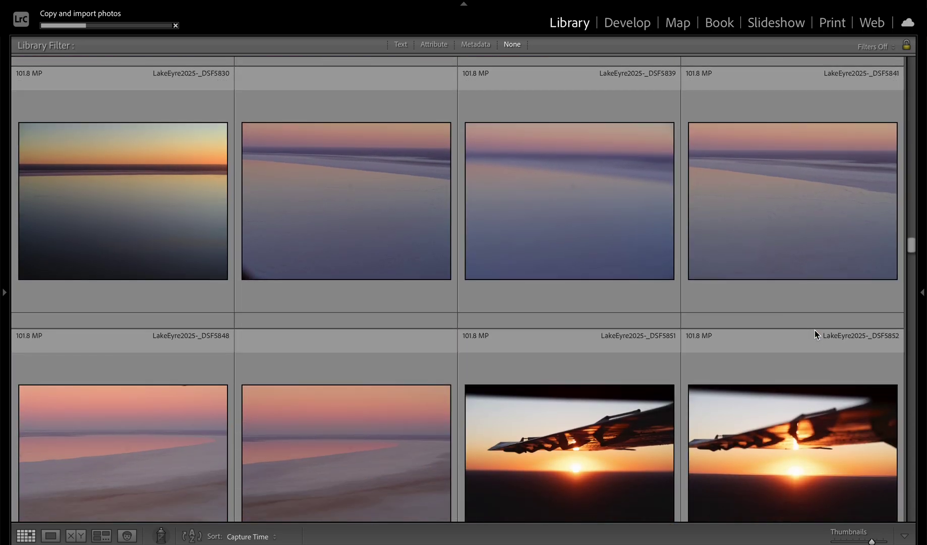
Step: Open the sunset photo LakeEyre2025-_DSF5830 enlarged, zoom in on the horizon, and inspect the detail along the shoreline
double_click(151, 232)
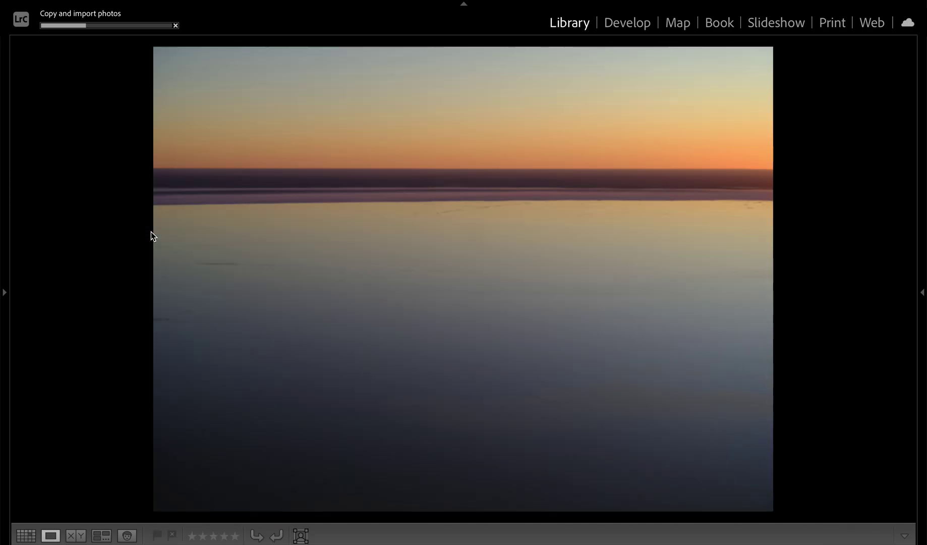
click(429, 194)
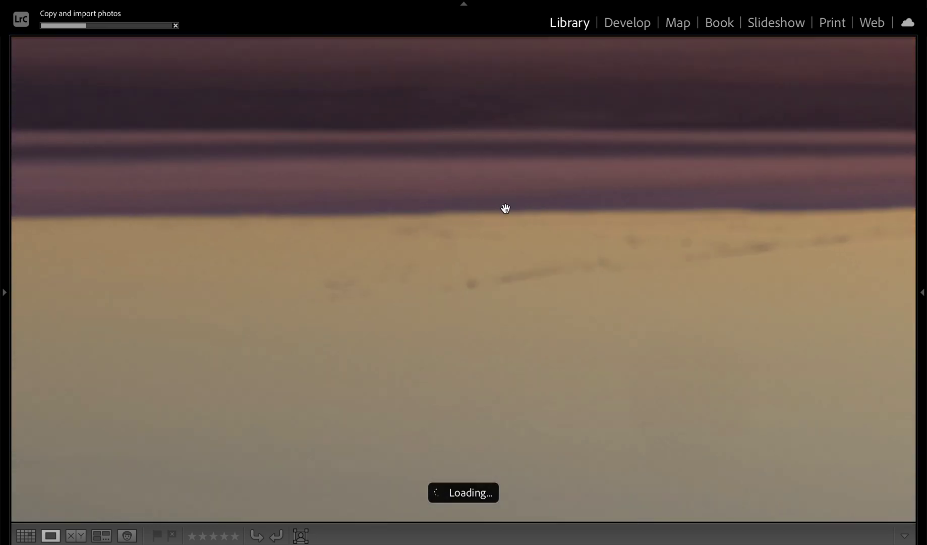
drag(521, 188, 500, 342)
drag(538, 296, 404, 258)
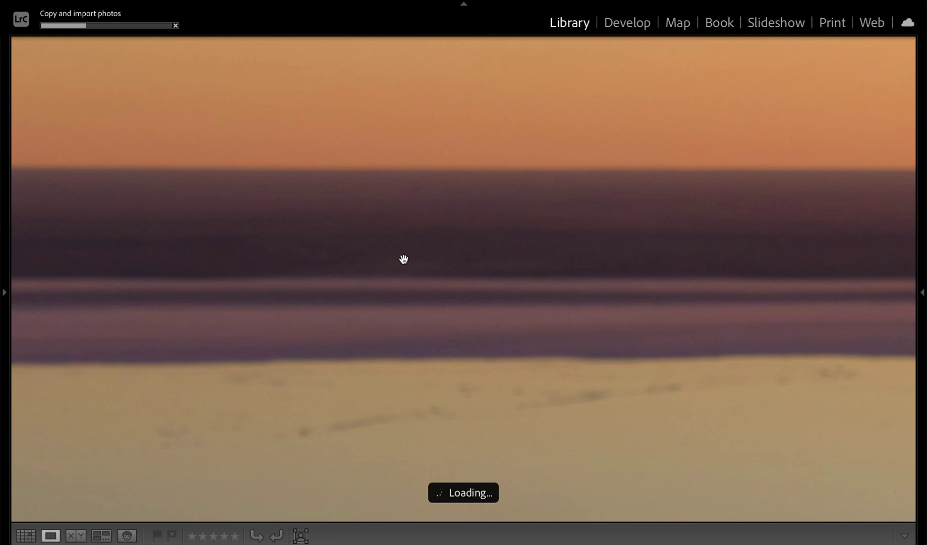
Step: Inspect the sunset photo's horizon at 300% magnification and return it to 100%
click(2, 237)
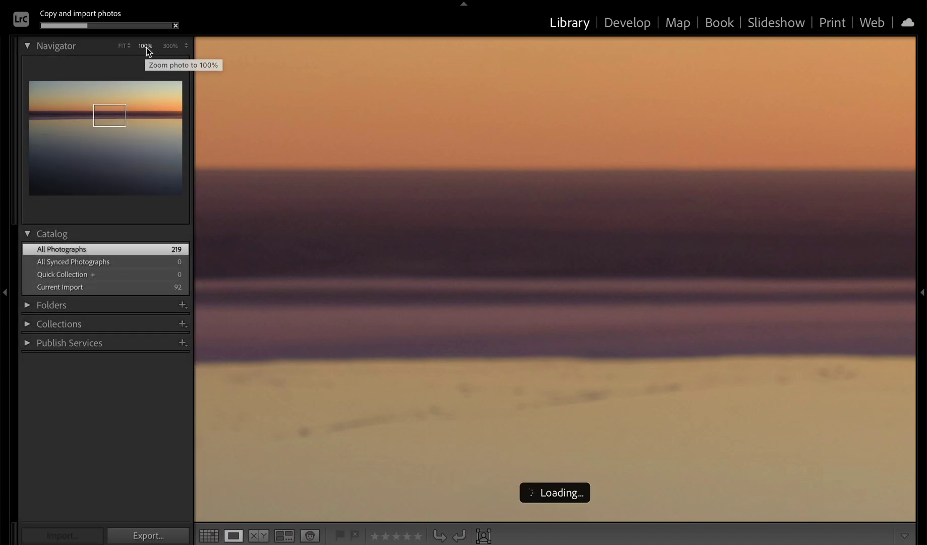
click(170, 52)
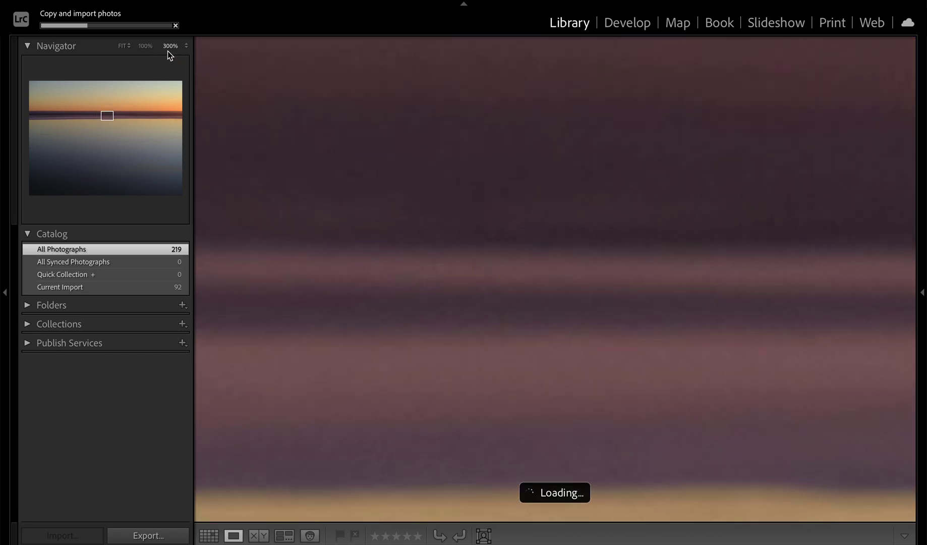
click(145, 46)
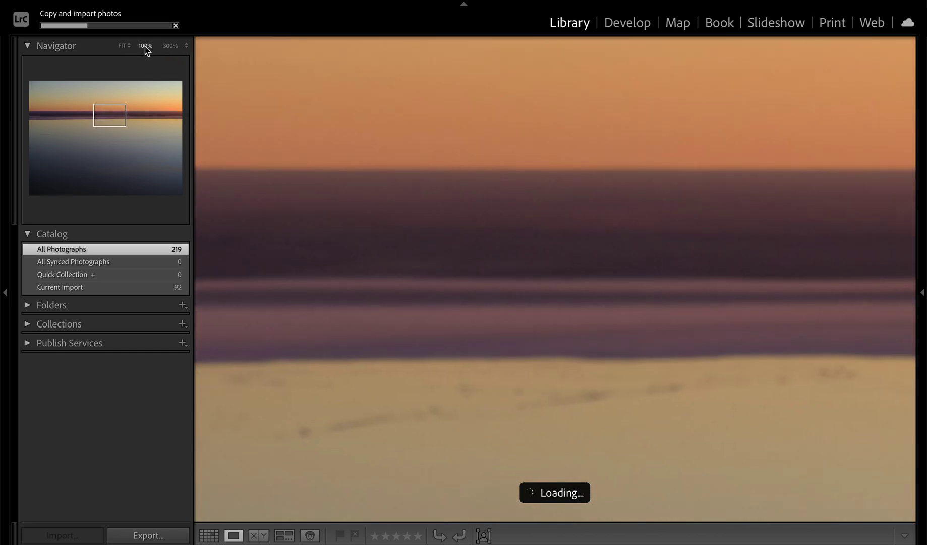
click(4, 227)
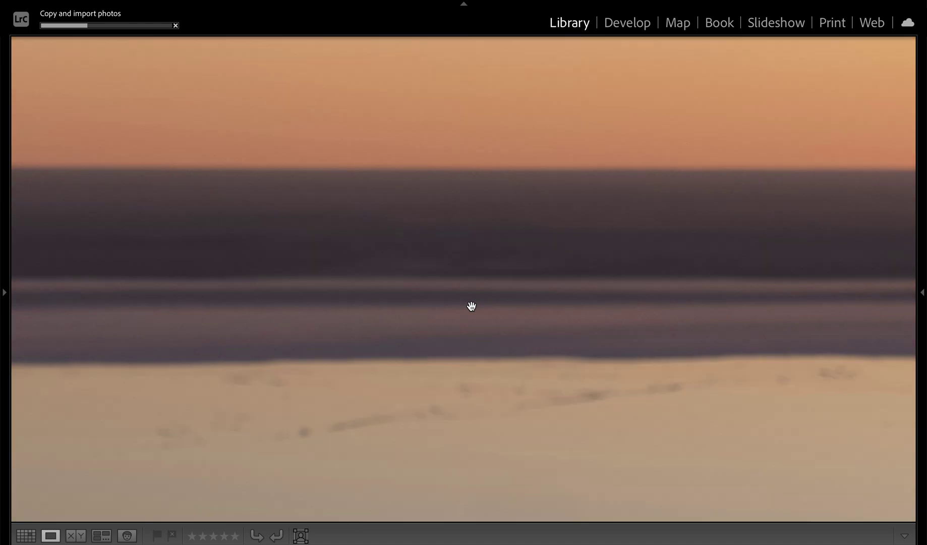
Step: Return to the grid, find the salt lake photo LakeEyre2025-_DSF5809, and open it in the Develop module
key(g)
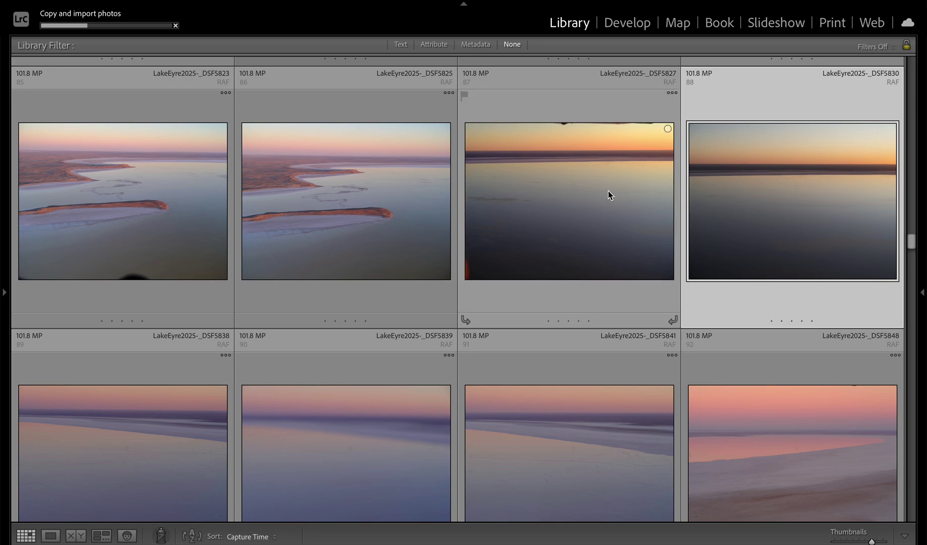
scroll(608, 196, down, 10)
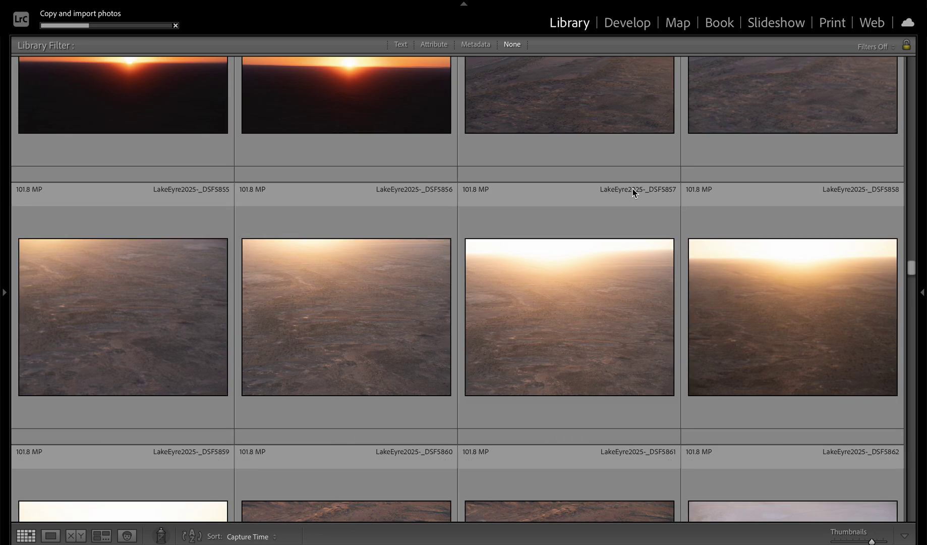
drag(911, 268, 915, 236)
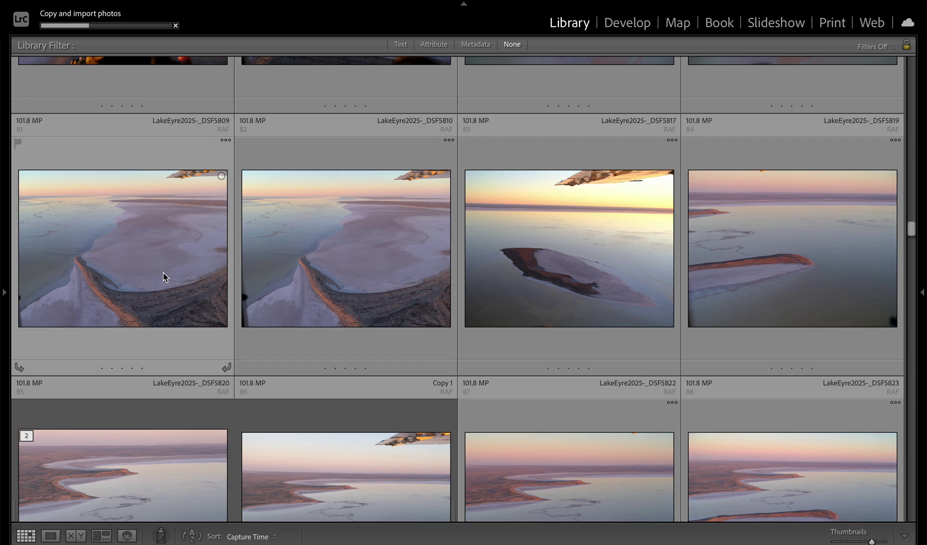
double_click(165, 275)
click(164, 274)
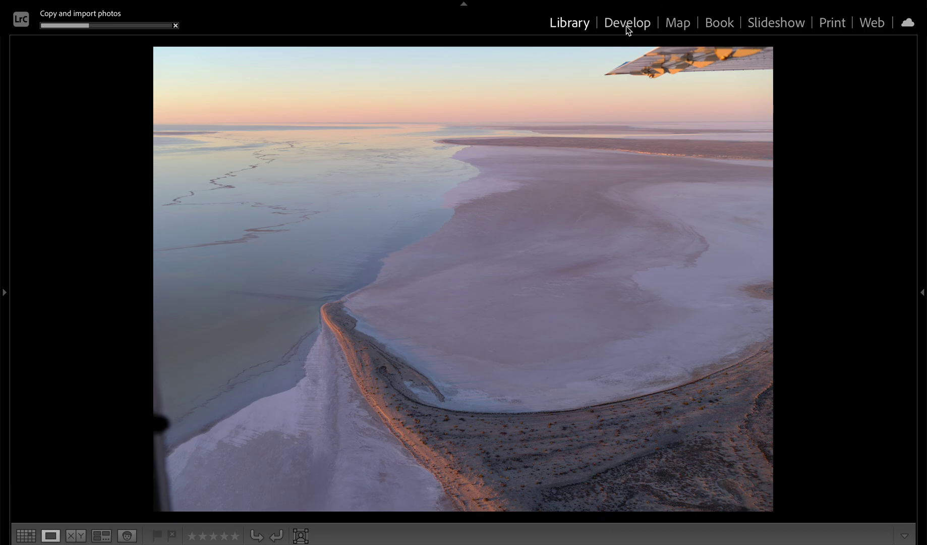
click(627, 25)
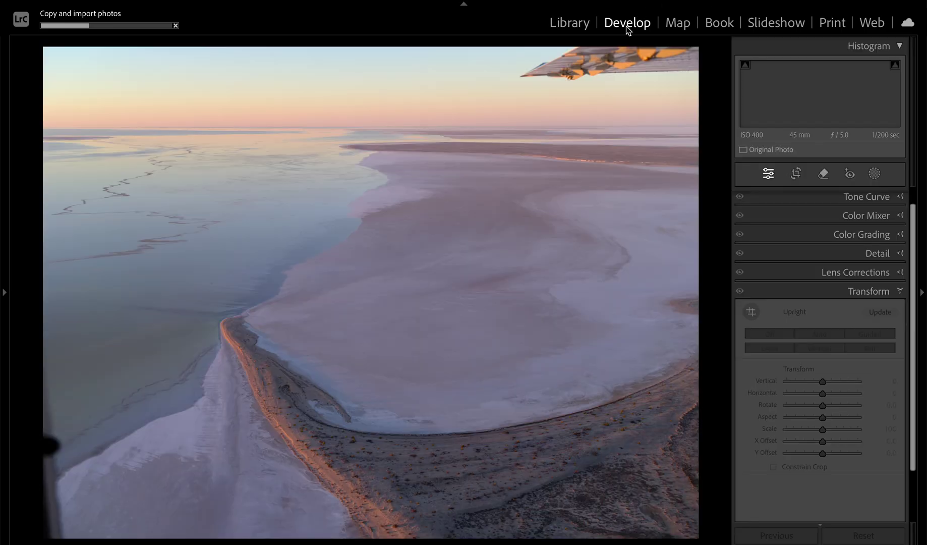
Step: Try cropping out the aircraft wing along the photo's upper edge and the dark strut along its left edge
click(796, 177)
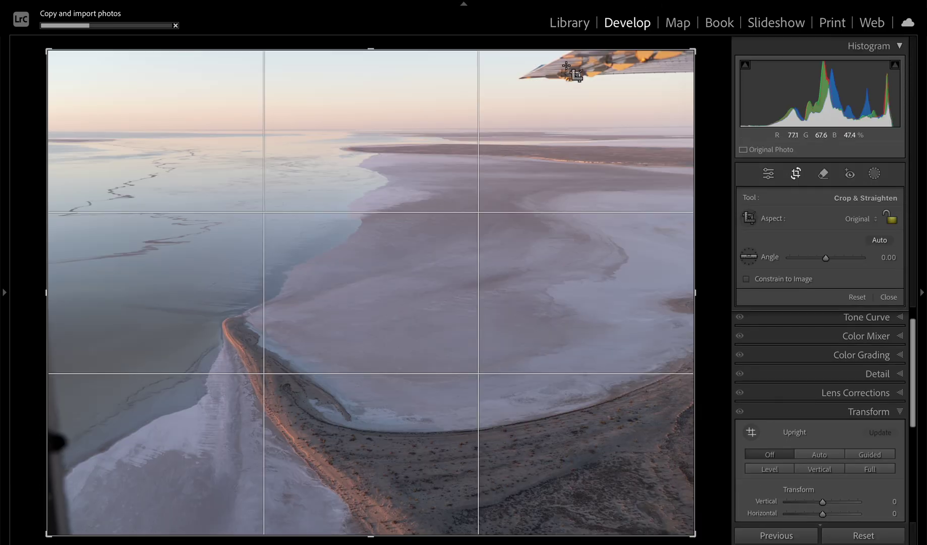
drag(549, 51, 550, 65)
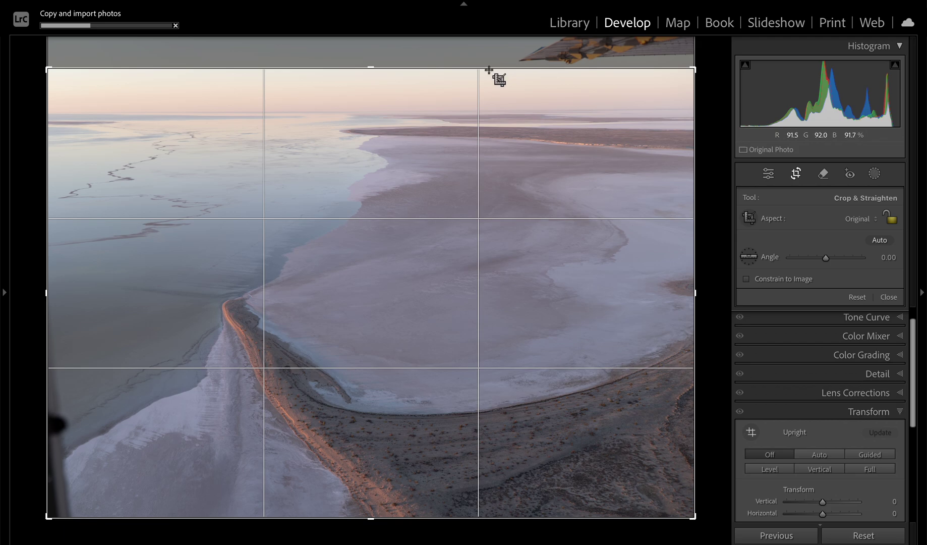
key(ctrl+z)
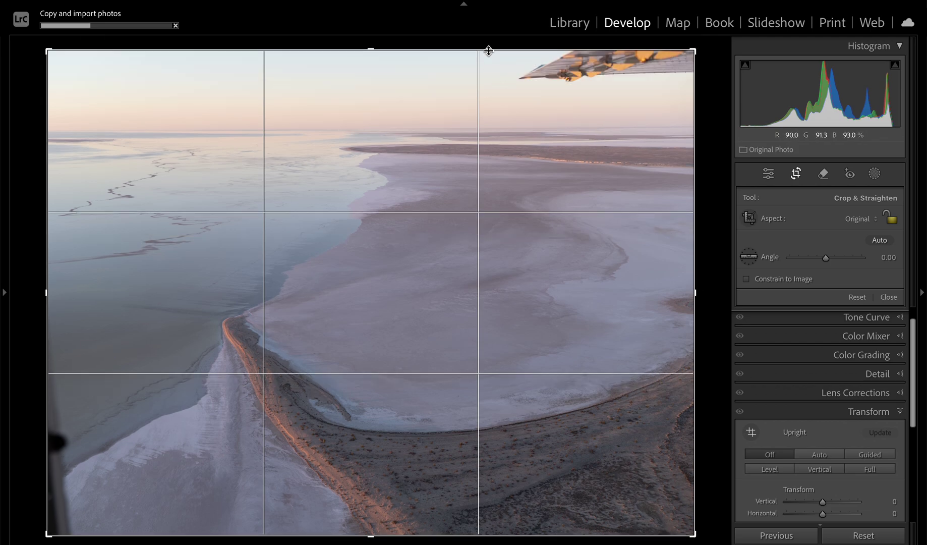
drag(488, 49, 489, 68)
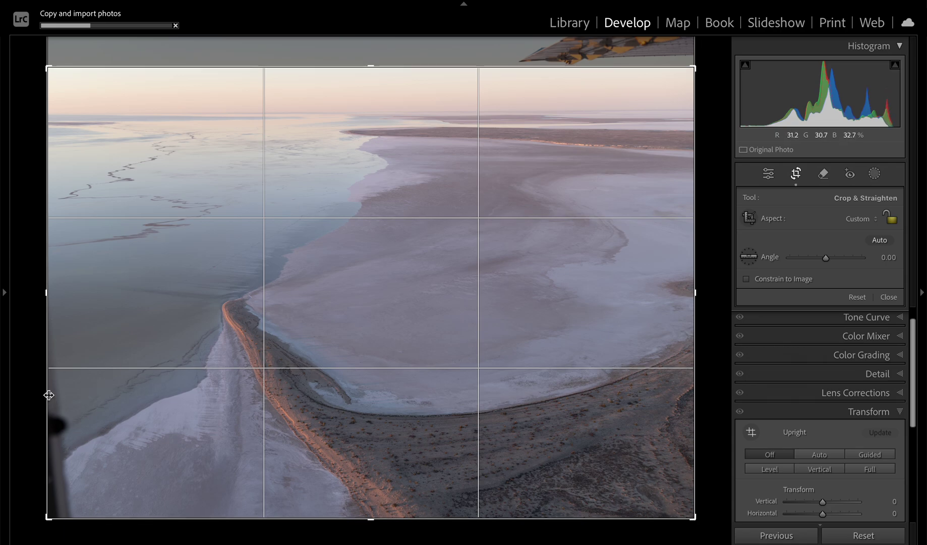
drag(48, 393, 62, 395)
key(Return)
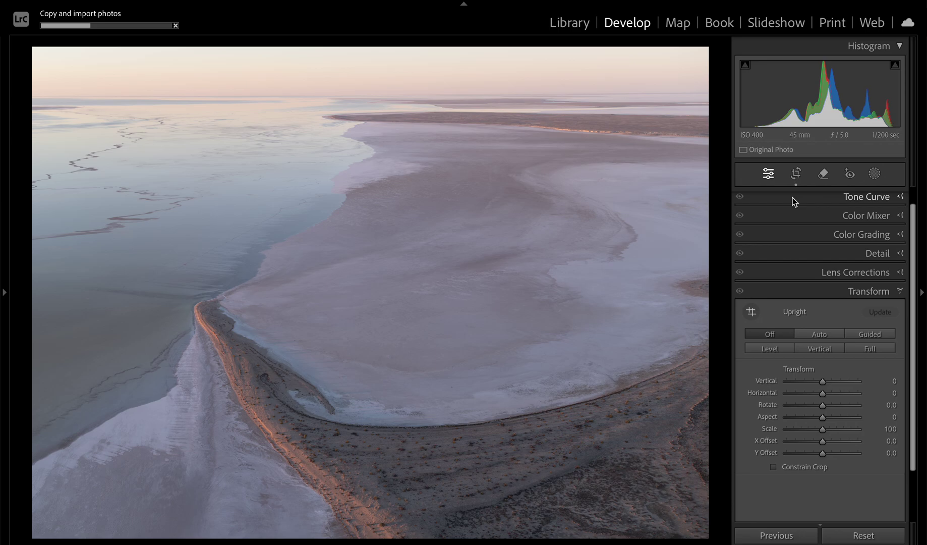
Step: Show the Basic adjustments and reset all edits on the photo
scroll(864, 197, up, 2)
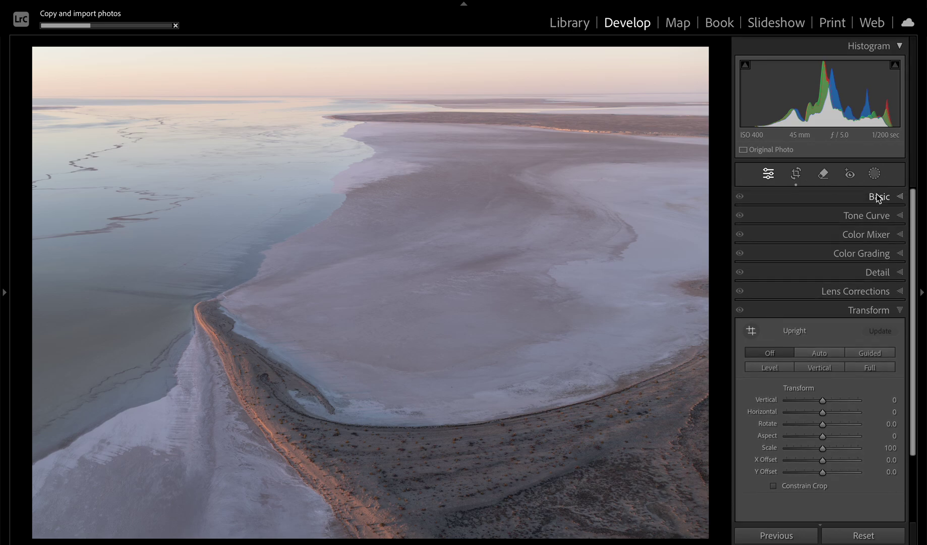
click(877, 197)
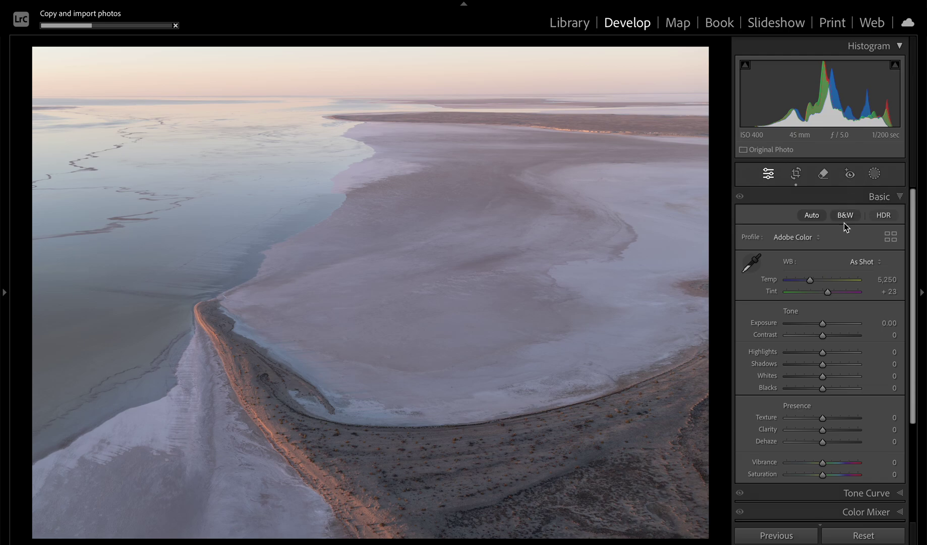
click(863, 535)
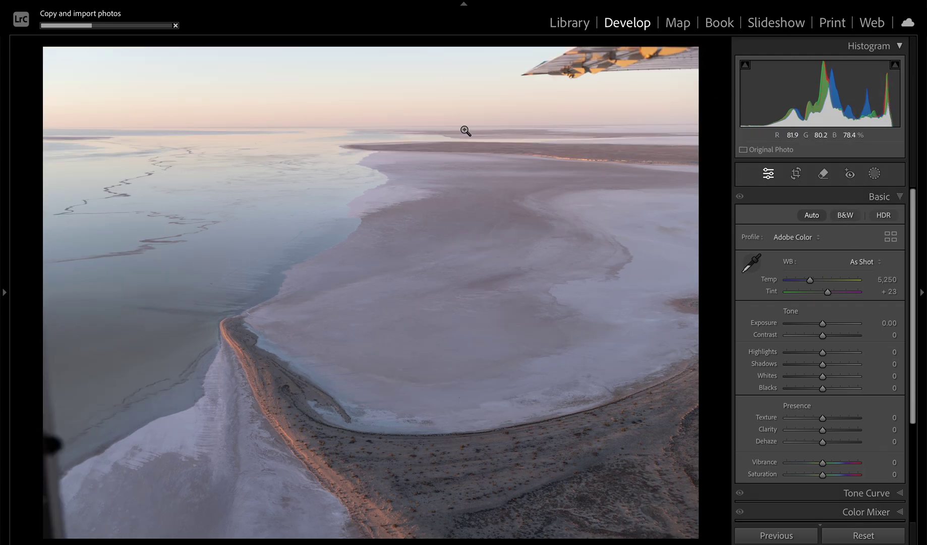
Step: Crop the photo to remove the aircraft wing along the upper edge and the dark strut along the left edge
click(796, 174)
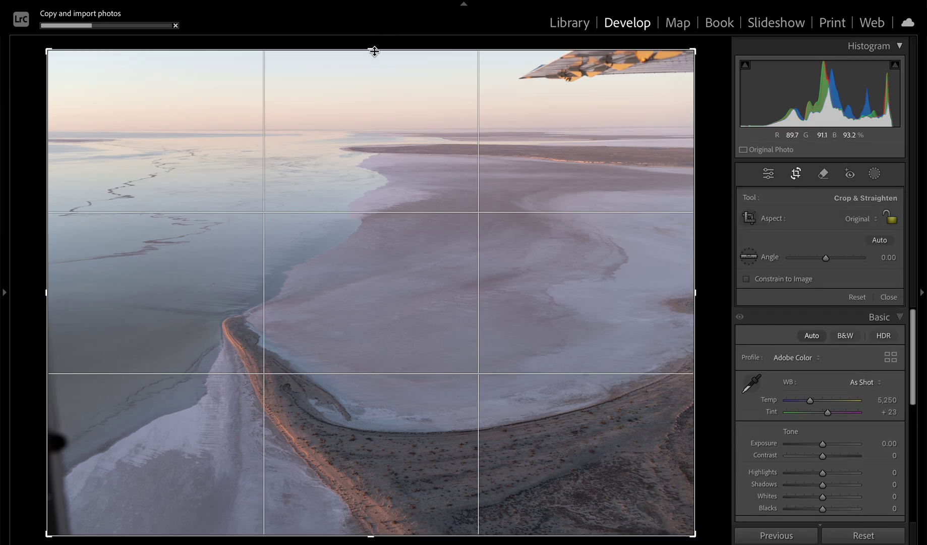
drag(372, 51, 372, 67)
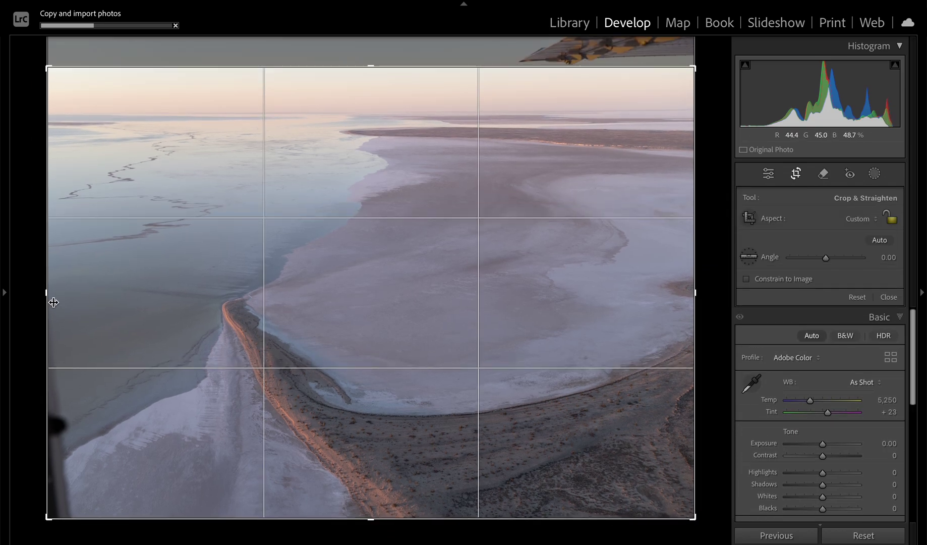
drag(46, 298, 60, 302)
key(Return)
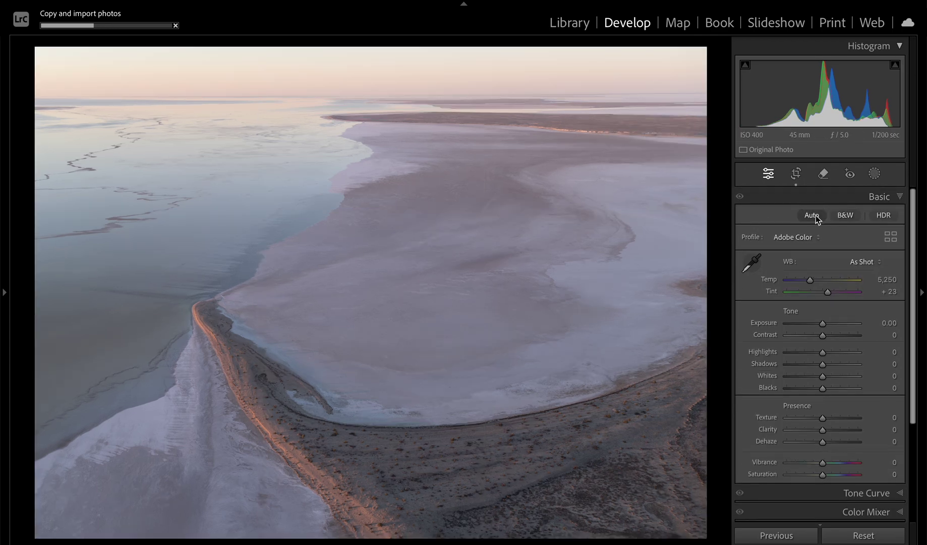
Step: Apply the Auto tone adjustment and compare the before and after versions repeatedly, ending on the edited one
click(811, 216)
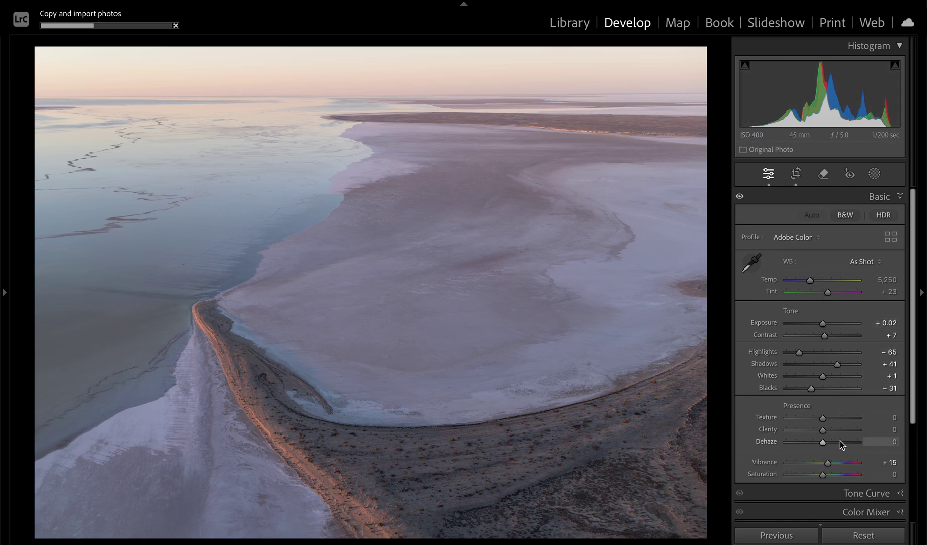
key(backslash)
key(backslash)
key(backslash)
key(backslash)
key(backslash)
key(backslash)
key(backslash)
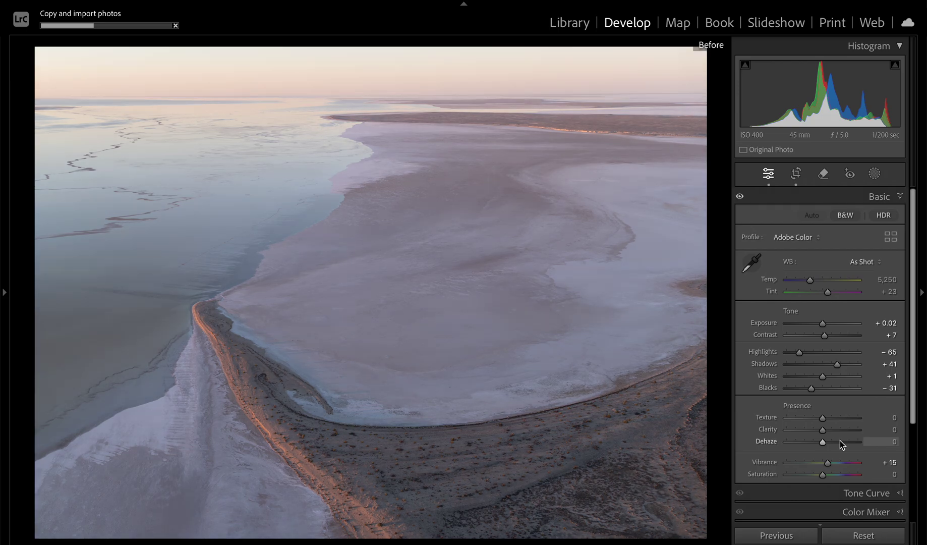
key(backslash)
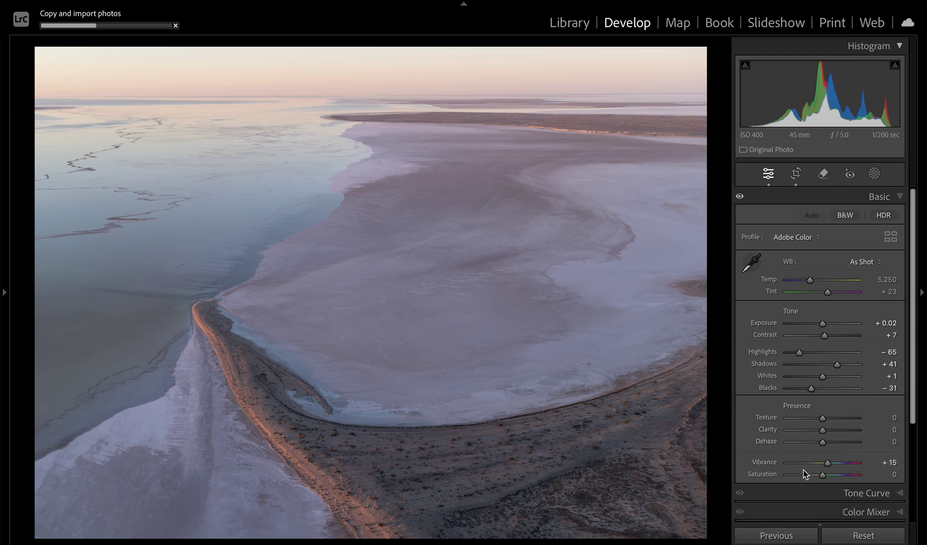
Step: Set Saturation to +44 and Whites to +41, trying Exposure at +0.60 before resetting it to 0
mouse_move(824, 476)
mouse_down()
mouse_move(854, 478)
mouse_move(840, 478)
mouse_up()
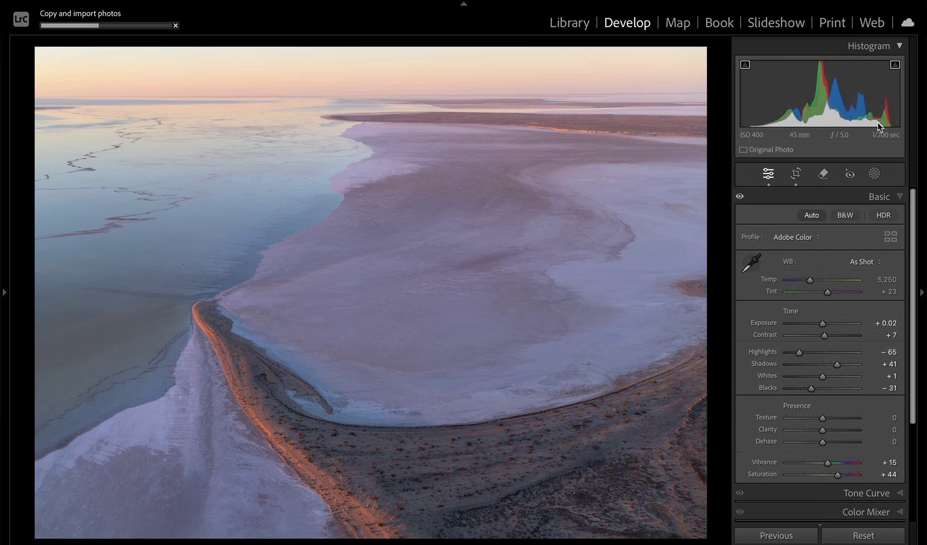
mouse_move(824, 378)
mouse_down()
mouse_move(842, 376)
mouse_move(813, 378)
mouse_move(839, 376)
mouse_up()
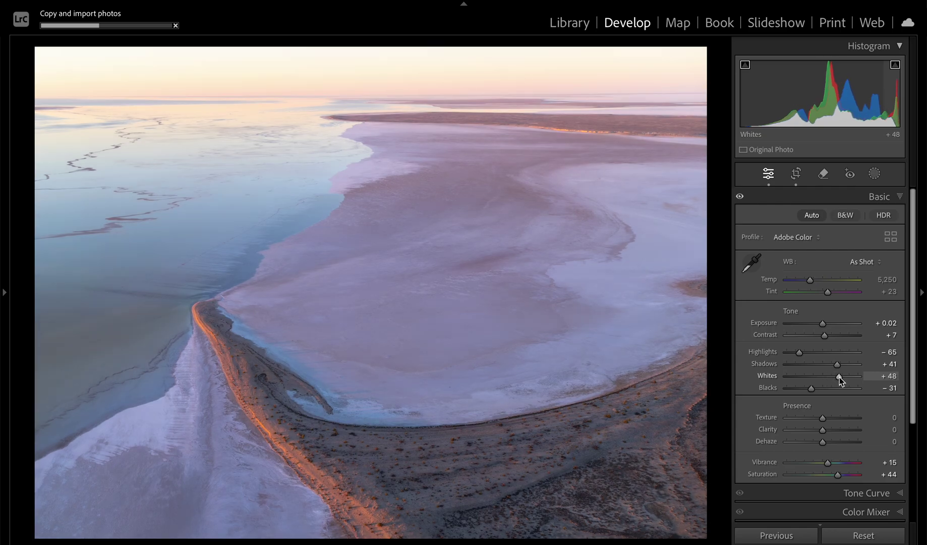
double_click(766, 377)
drag(821, 328, 833, 330)
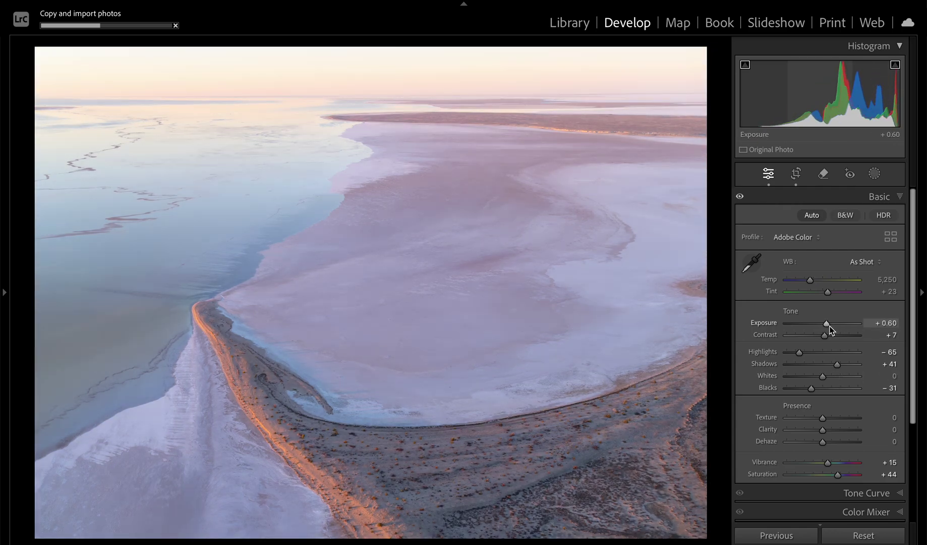
double_click(757, 326)
drag(819, 379, 836, 376)
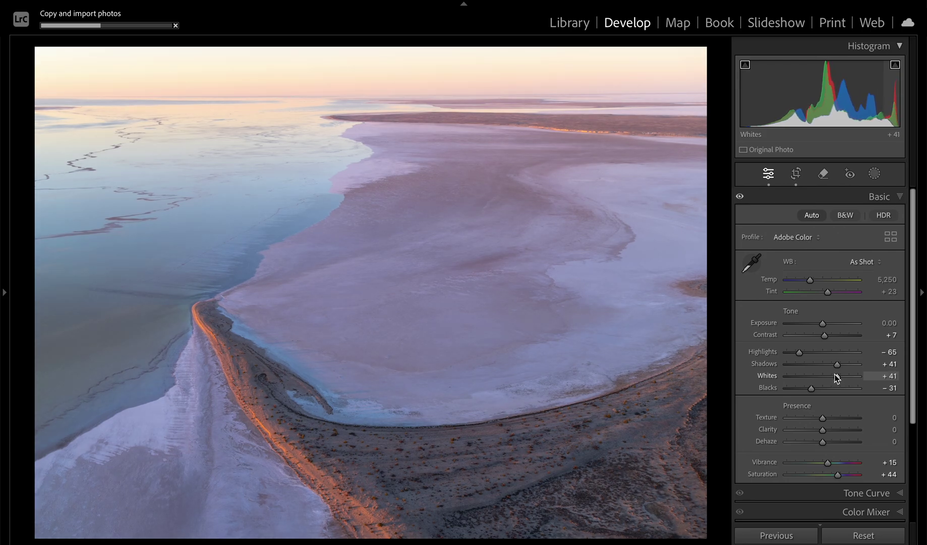
Step: Compare the photo with its before version and set Highlights to -36 and Shadows to +23
key(backslash)
key(backslash)
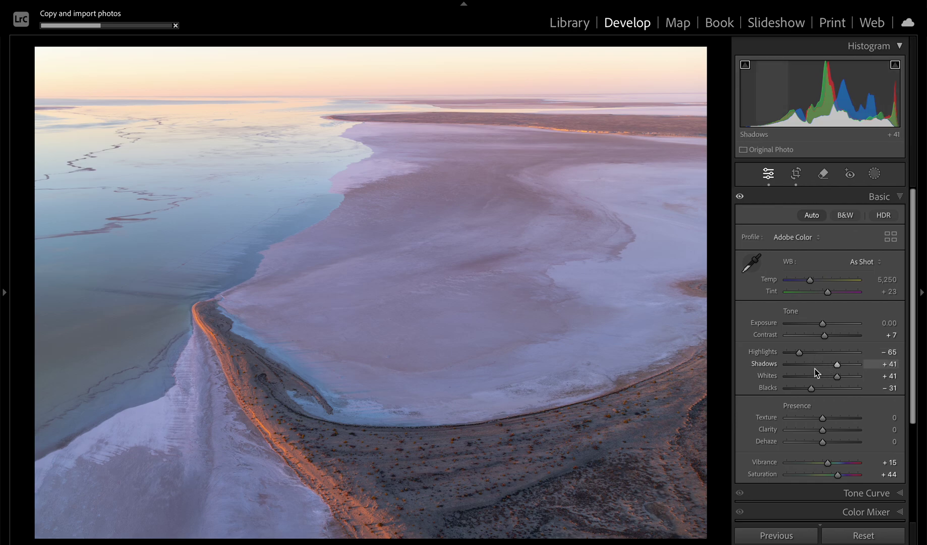
click(819, 352)
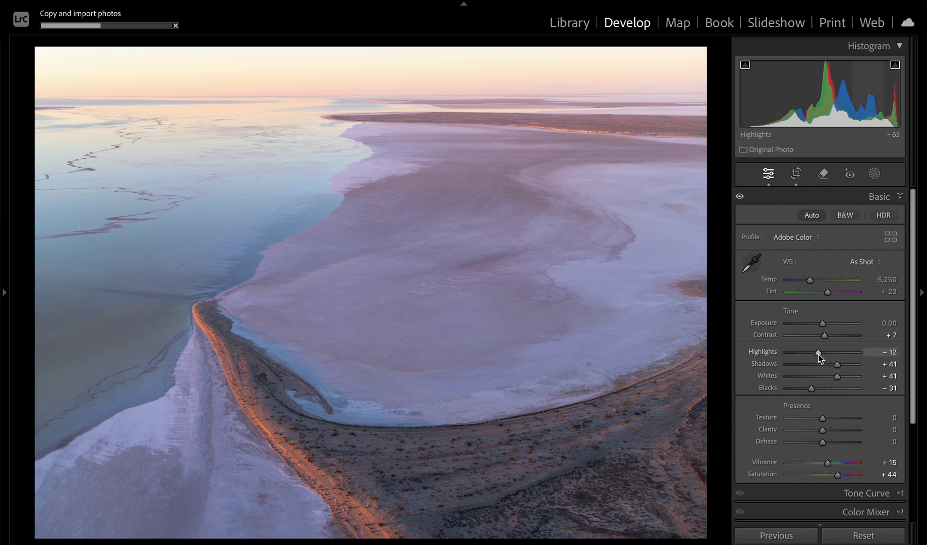
mouse_move(823, 355)
mouse_down()
mouse_move(803, 357)
mouse_move(840, 368)
mouse_move(832, 370)
mouse_up()
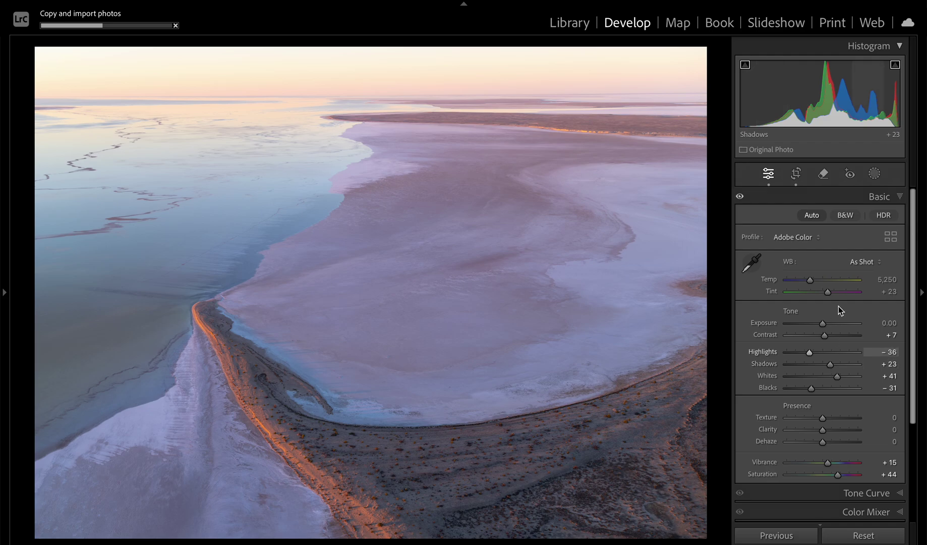
click(875, 176)
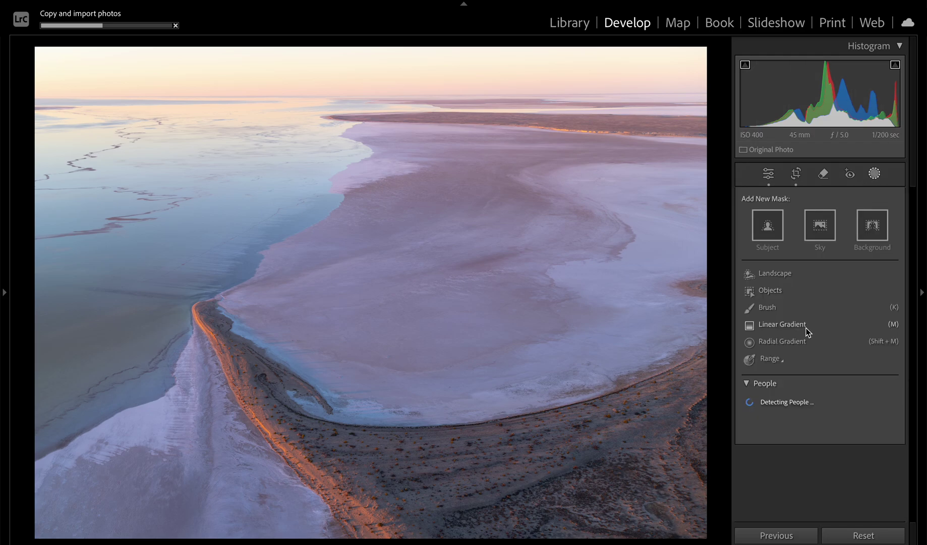
click(807, 327)
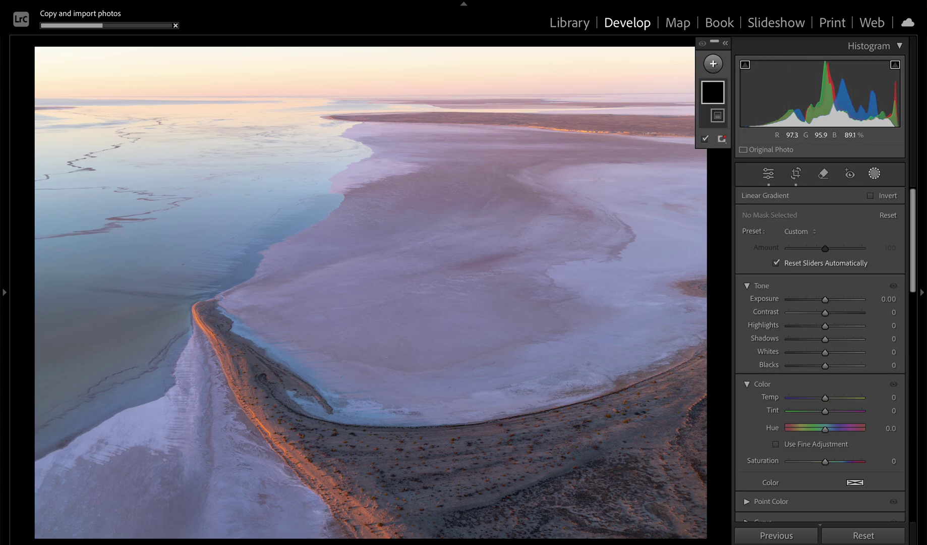
click(873, 174)
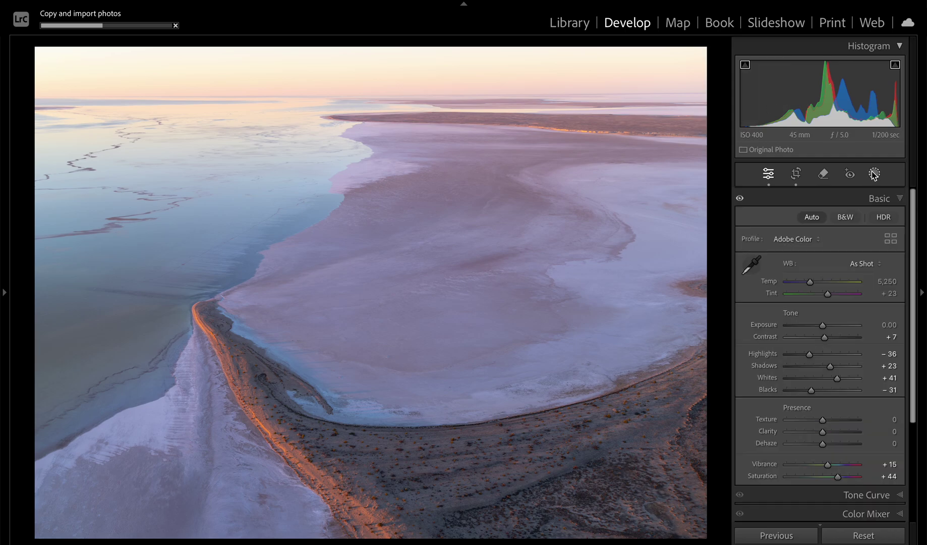
Step: Add a linear gradient mask that covers the sky and fades downward across the salt flat
click(874, 174)
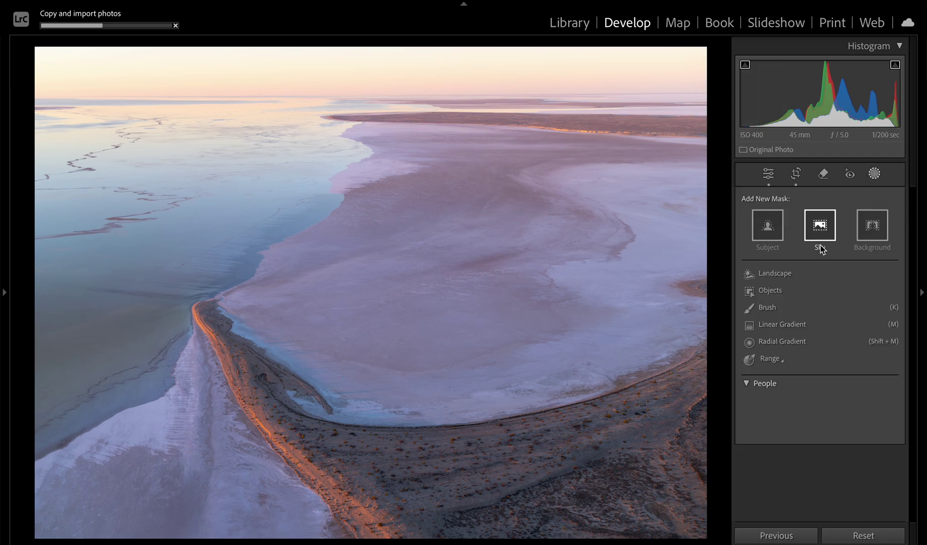
click(793, 327)
drag(370, 72, 375, 387)
drag(367, 354, 393, 344)
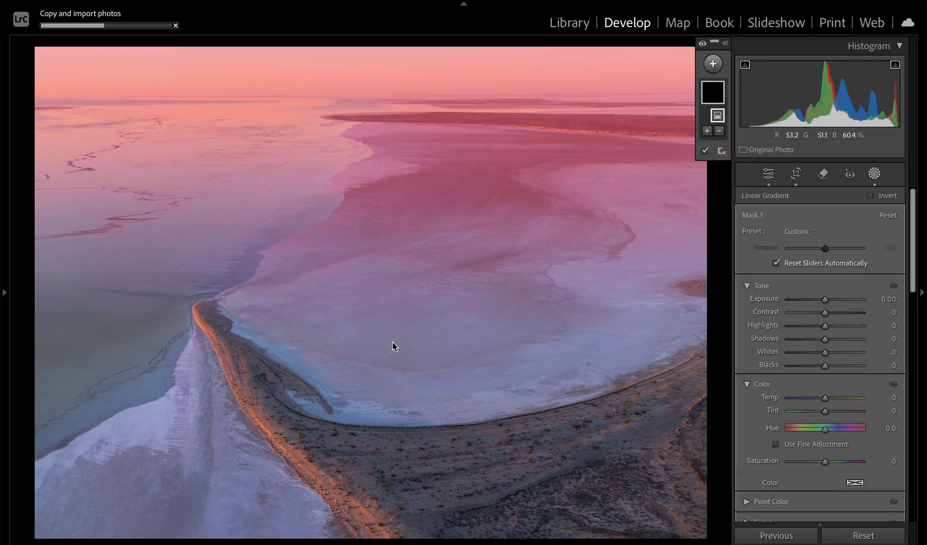
Step: Try an Exposure of -0.83 on the linear gradient and delete that gradient from the mask
drag(827, 299, 818, 299)
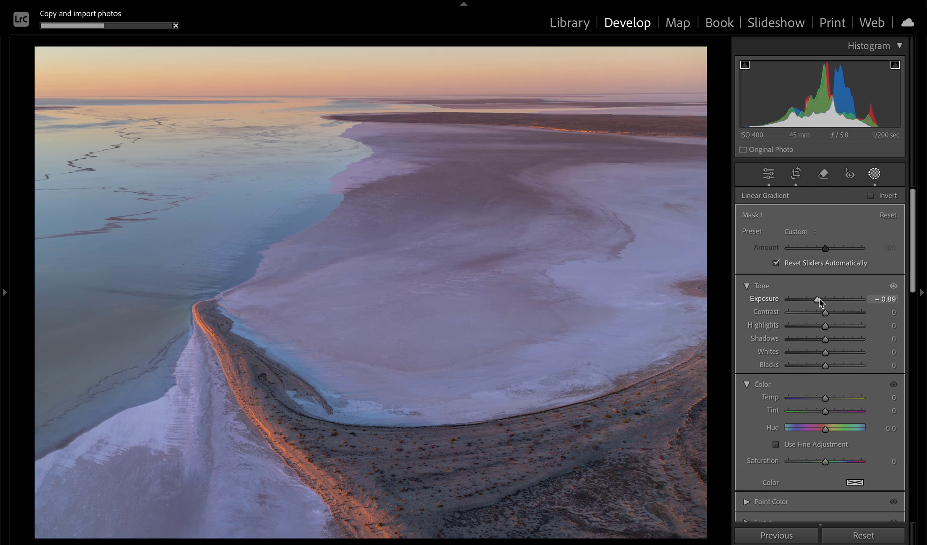
drag(819, 299, 820, 298)
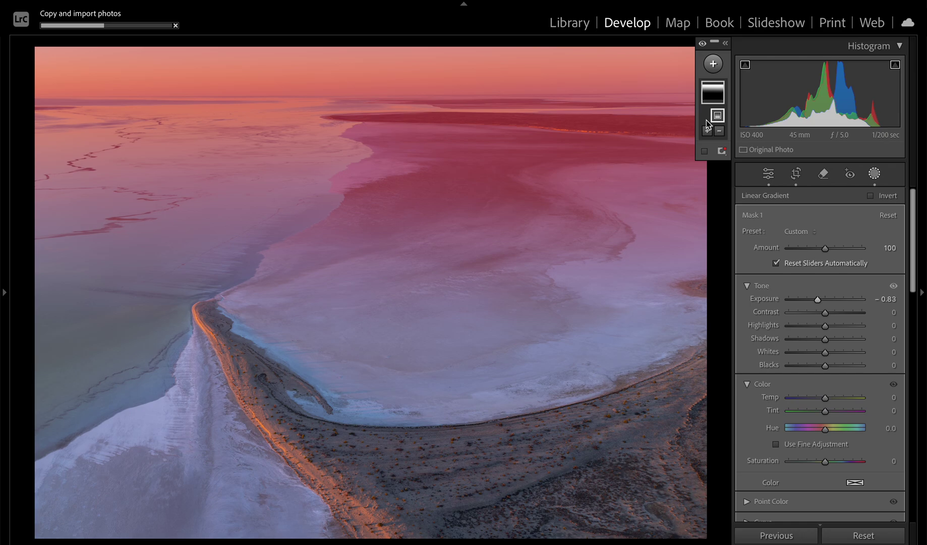
alt+click(706, 120)
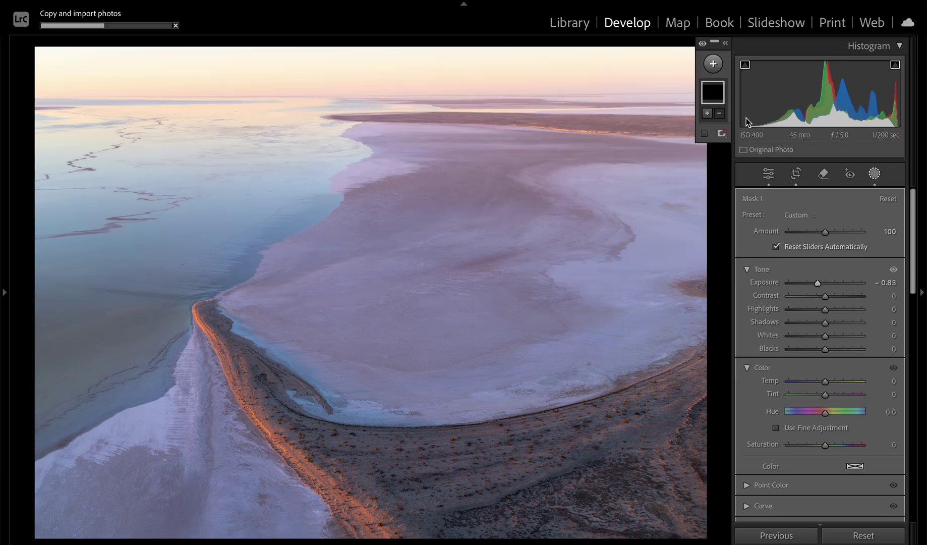
Step: Add a new linear gradient from the top of the sky down to the dark shoreline and set its Exposure to -0.86
click(712, 65)
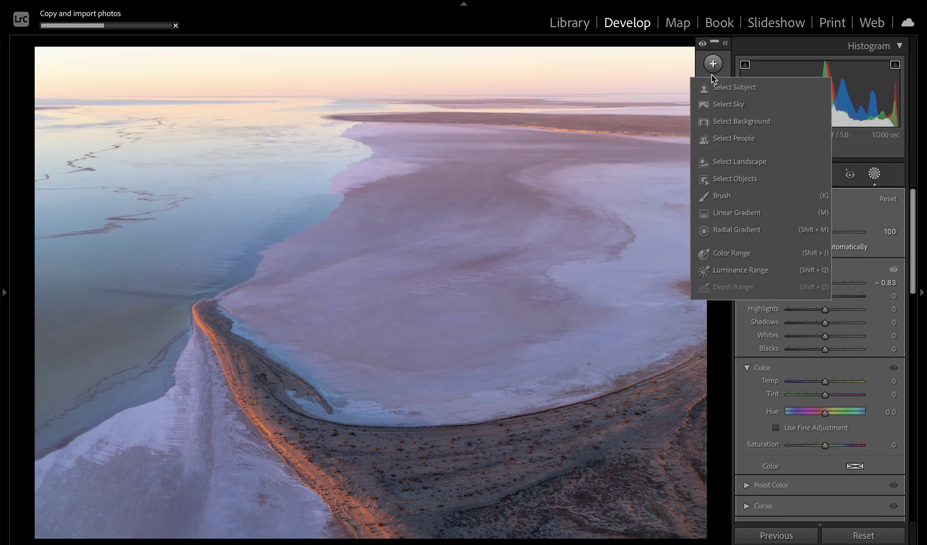
click(737, 213)
drag(361, 52, 384, 434)
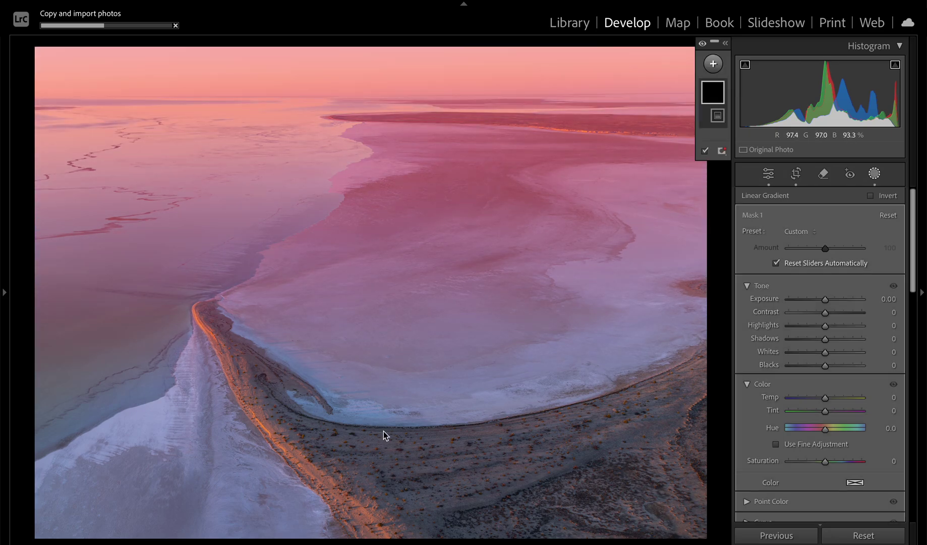
drag(825, 300, 820, 301)
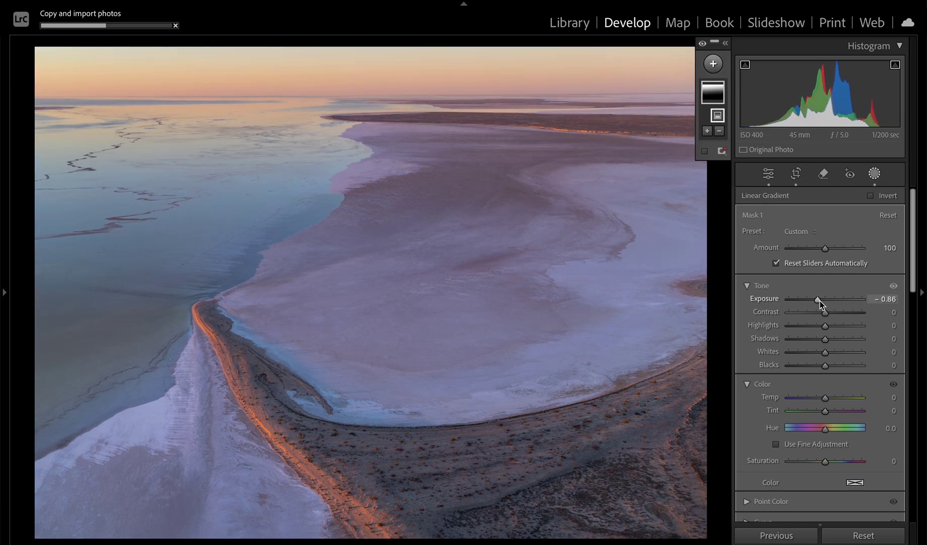
Step: Rate the edited photo five stars and view it enlarged in the Library
key(5)
key(g)
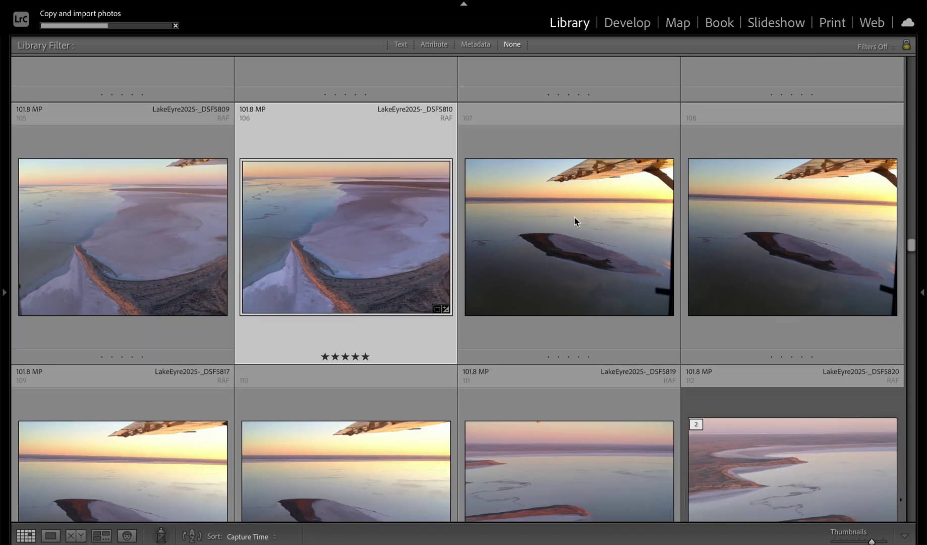
double_click(360, 202)
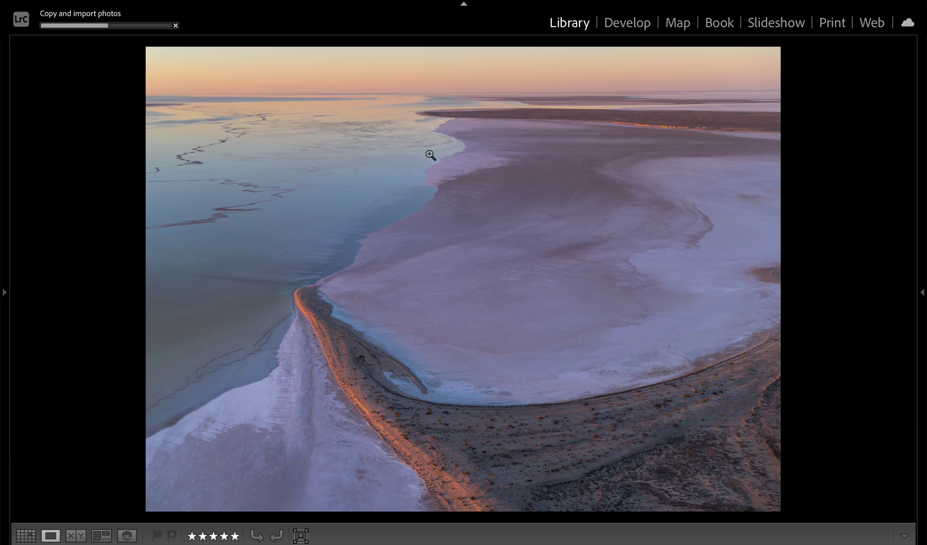
Step: Raise the photo's Whites to +73 and lower the linear gradient mask's Exposure to -1.06 in Develop
click(626, 25)
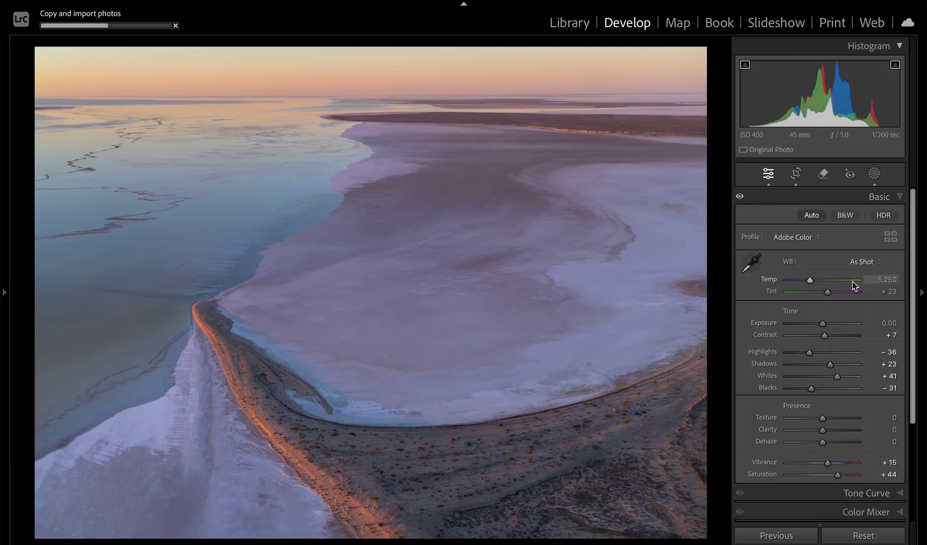
drag(836, 376, 849, 378)
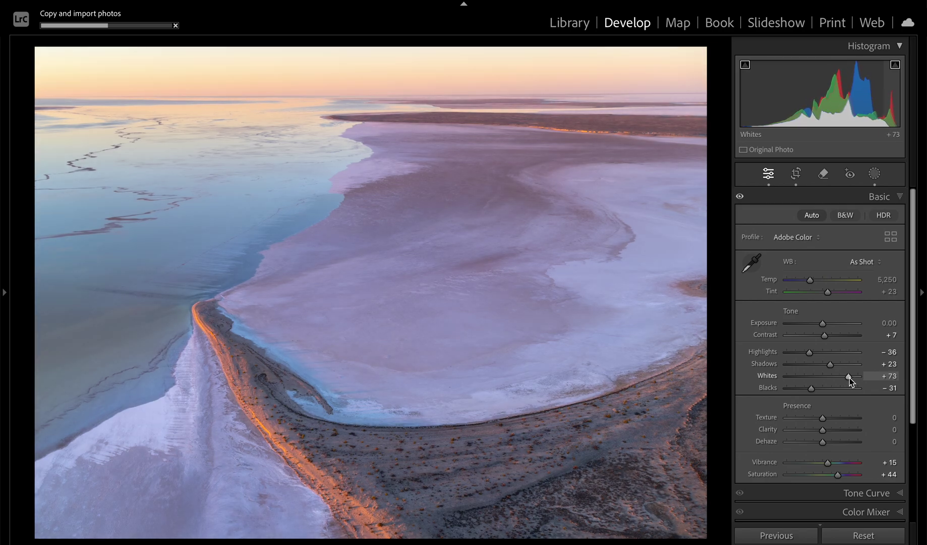
click(874, 174)
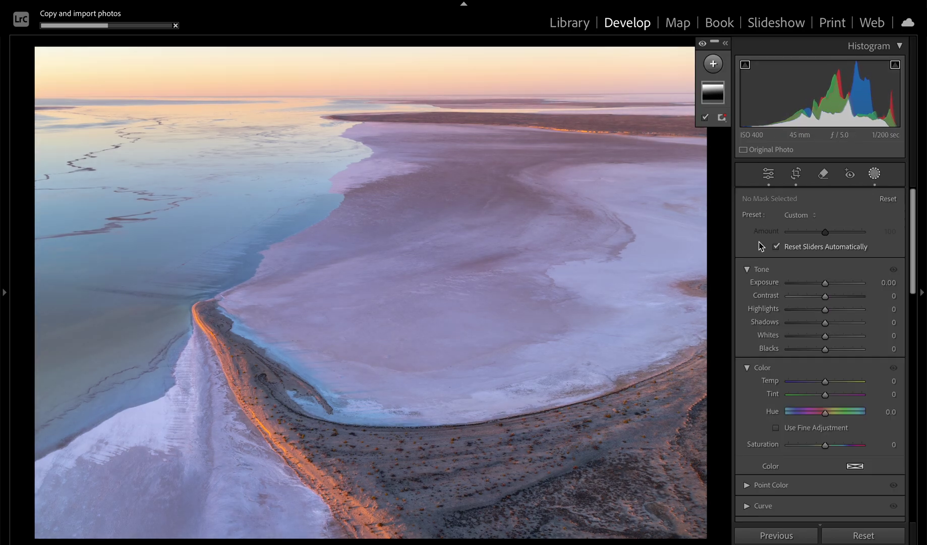
click(713, 93)
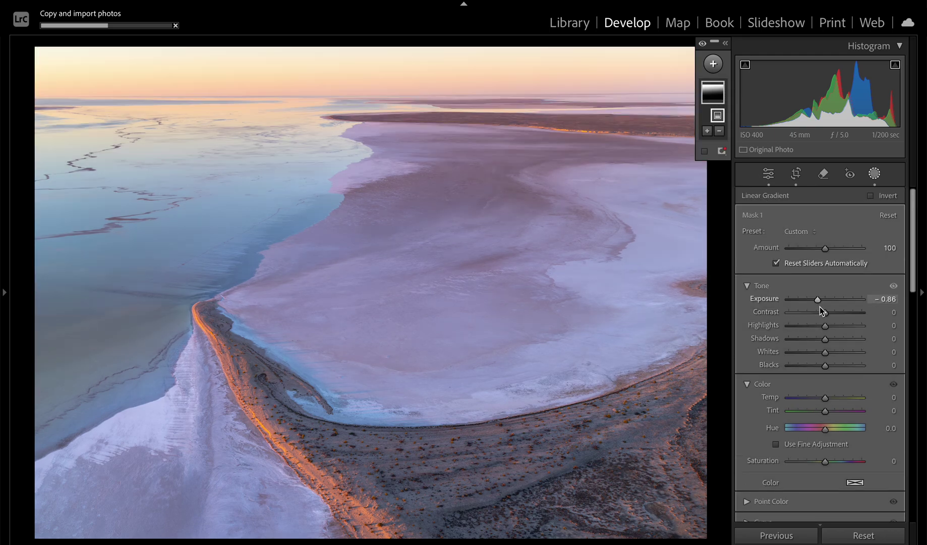
drag(821, 302, 819, 300)
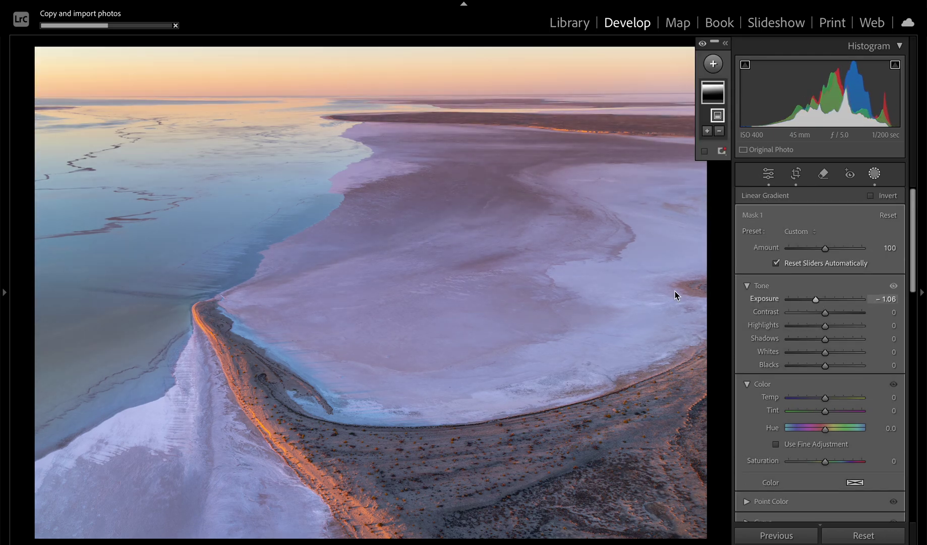
Step: Browse the neighbouring photos in the Library grid and open the salt island shot _DSF5804 in Develop
key(g)
scroll(546, 336, down, 3)
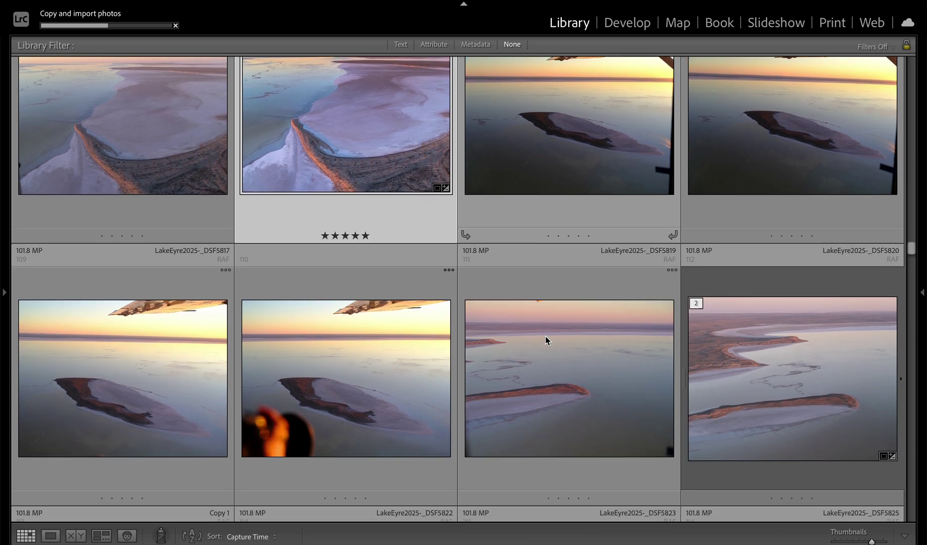
scroll(545, 335, down, 3)
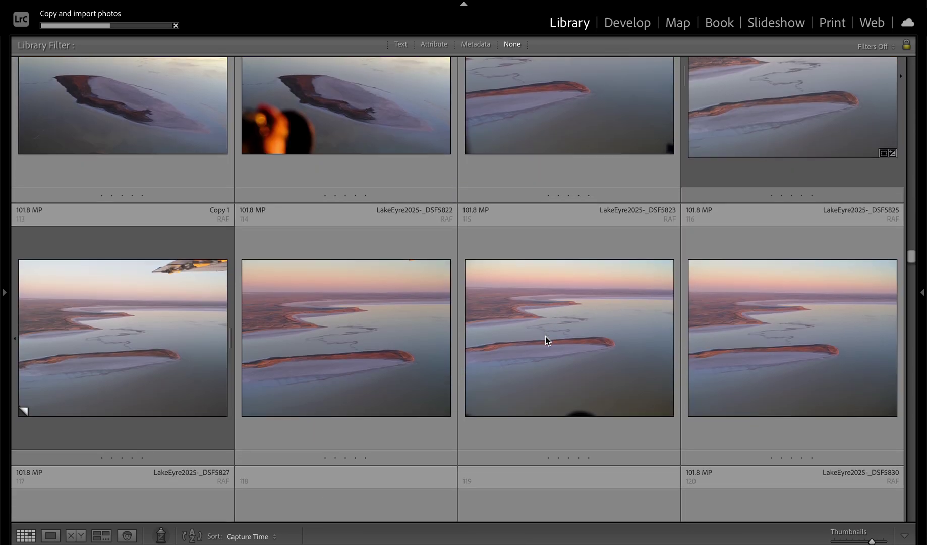
scroll(545, 336, up, 8)
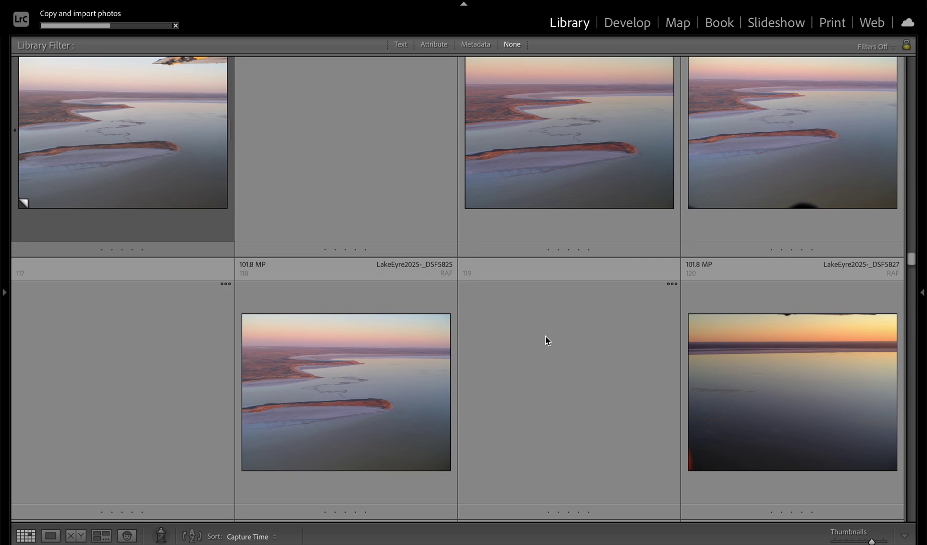
scroll(545, 336, up, 3)
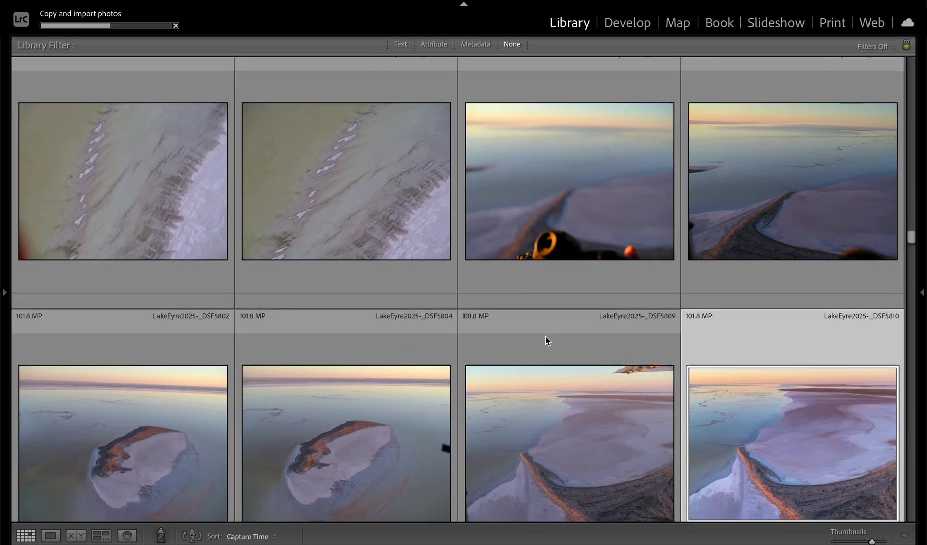
scroll(545, 336, down, 1)
double_click(415, 346)
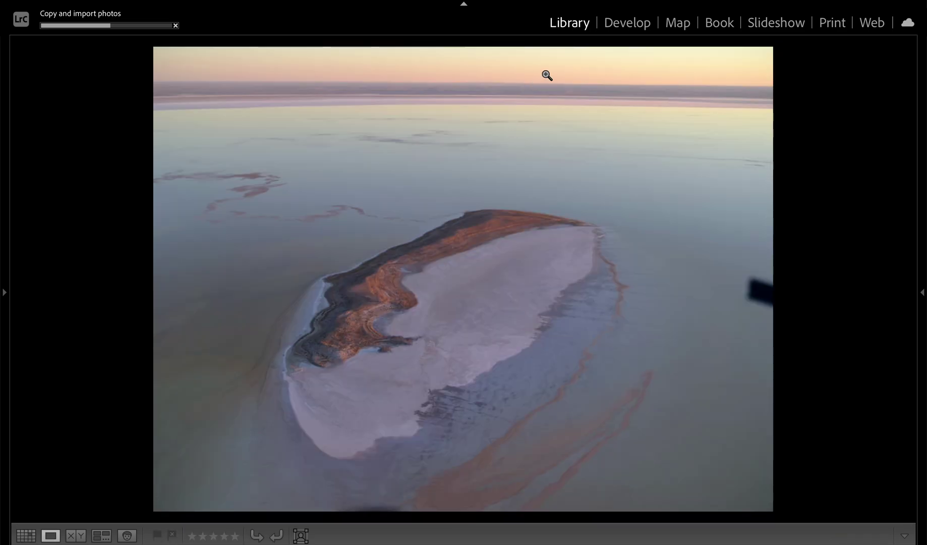
click(628, 23)
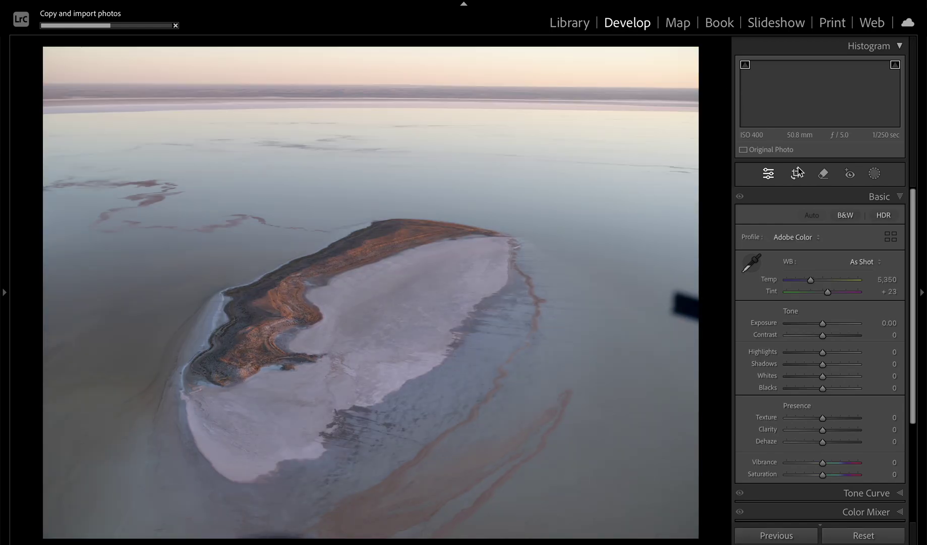
Step: Straighten the island photo with the automatic angle correction and apply the crop
click(796, 175)
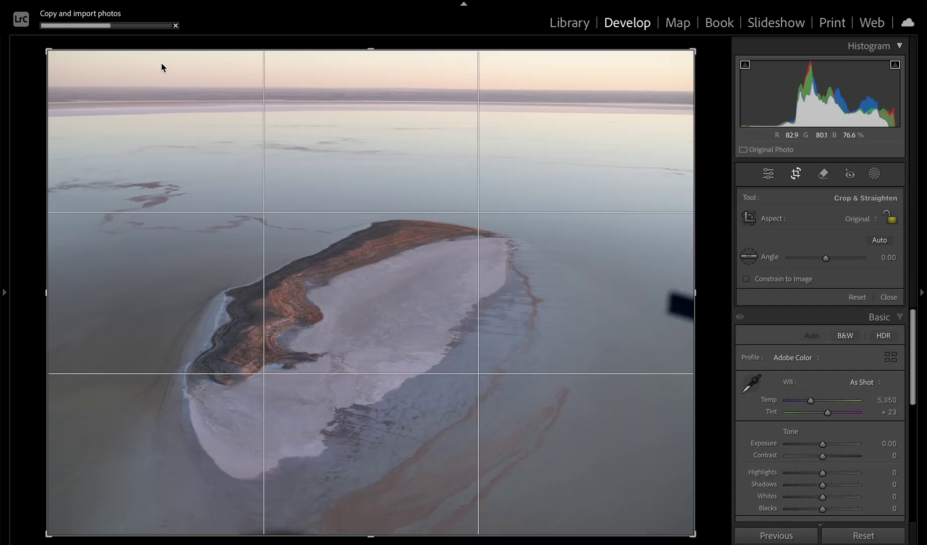
click(880, 240)
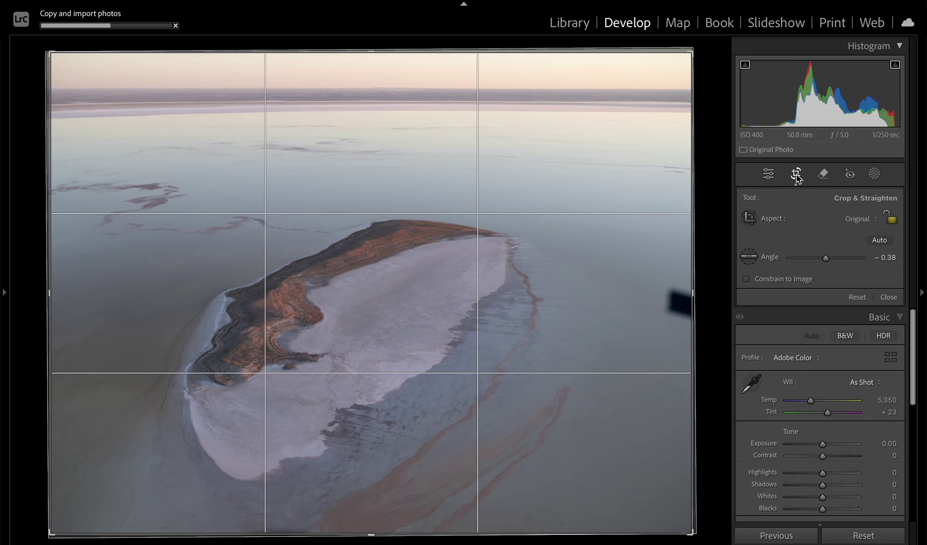
key(Return)
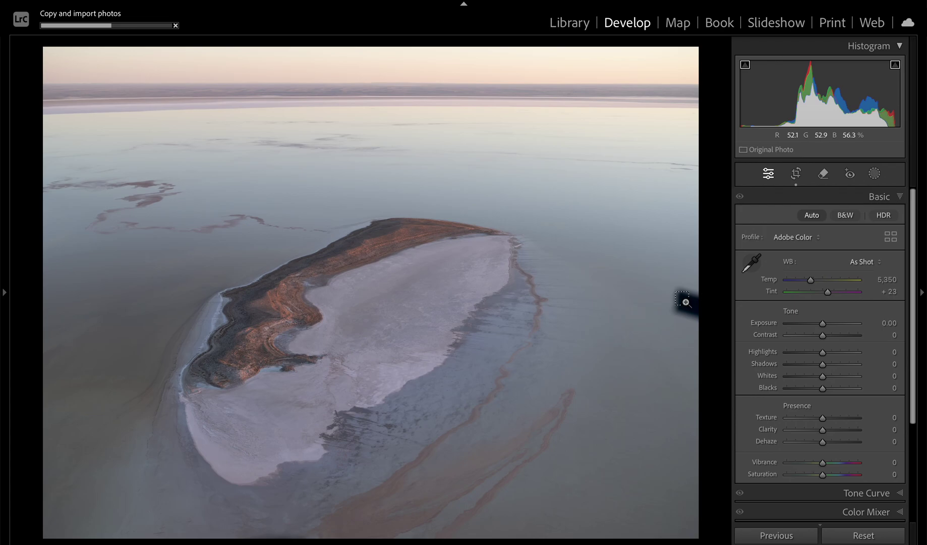
Step: Examine the dark blurred object at the photo's right edge at 100% zoom
click(685, 302)
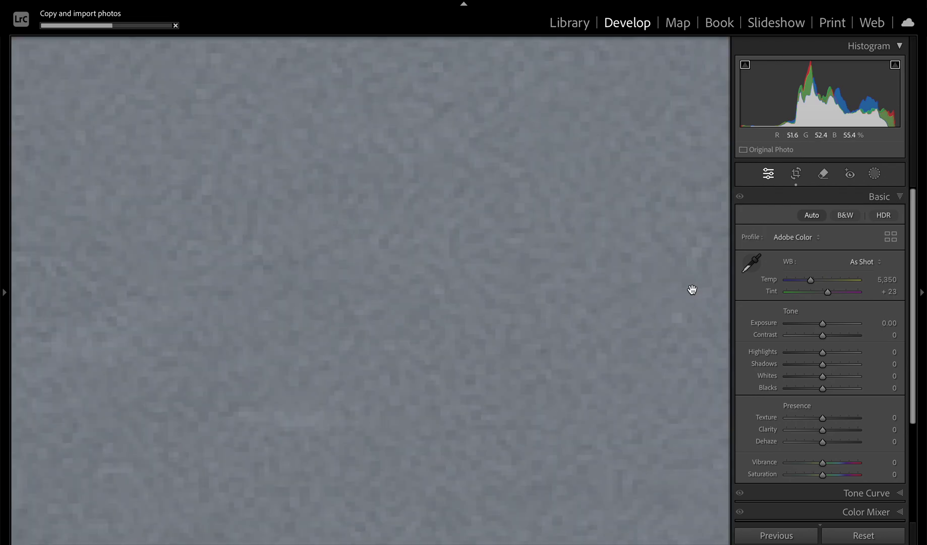
click(689, 290)
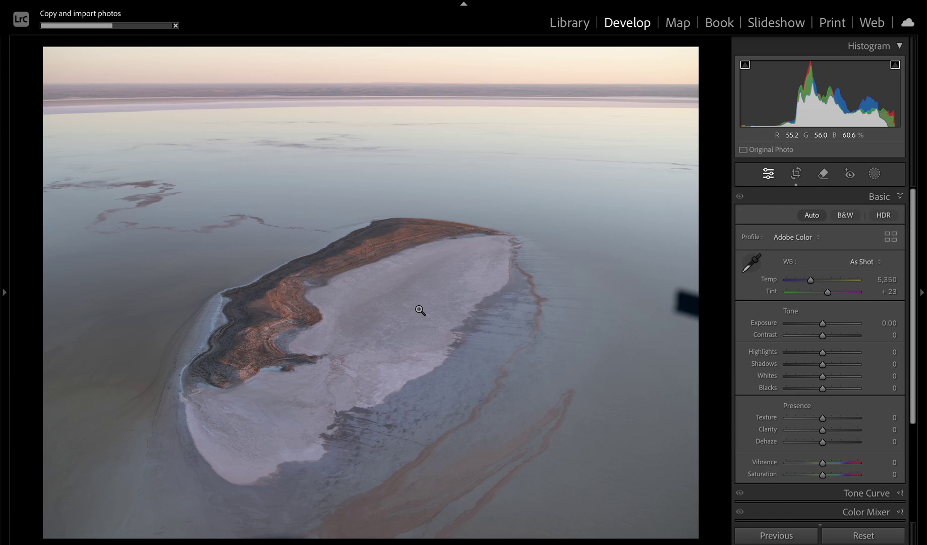
click(521, 297)
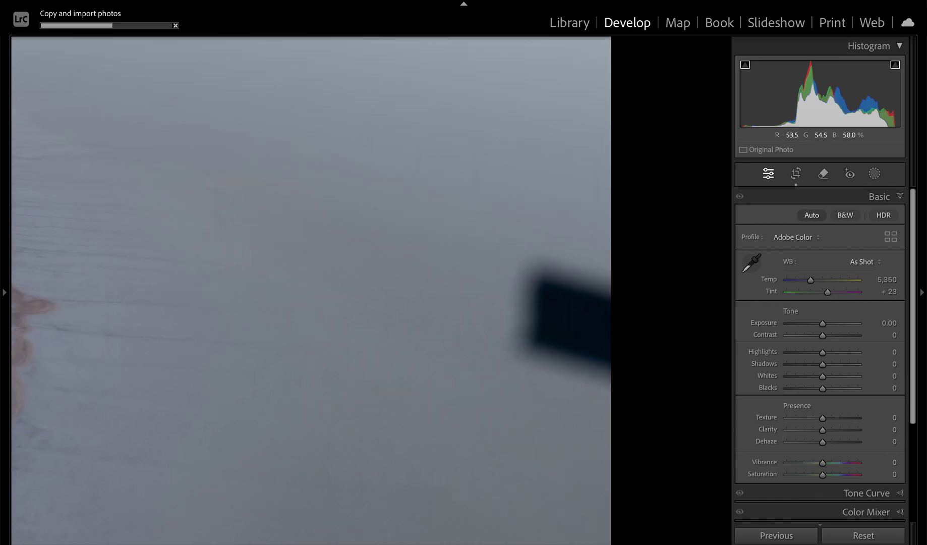
mouse_move(7, 298)
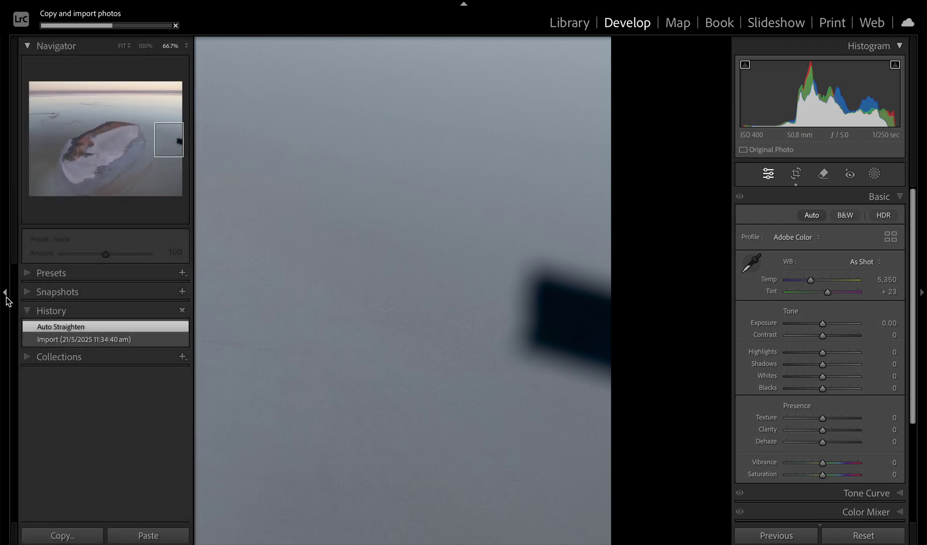
click(146, 48)
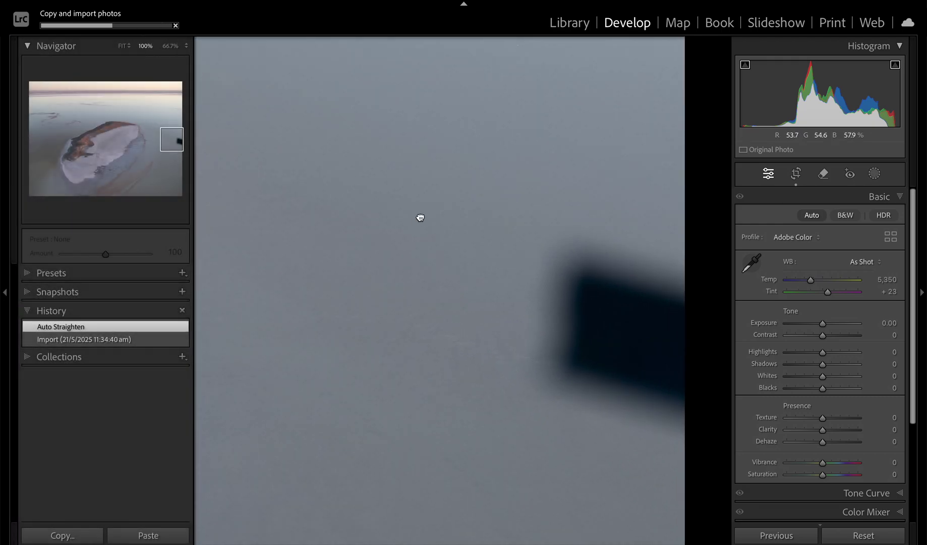
click(241, 293)
click(685, 300)
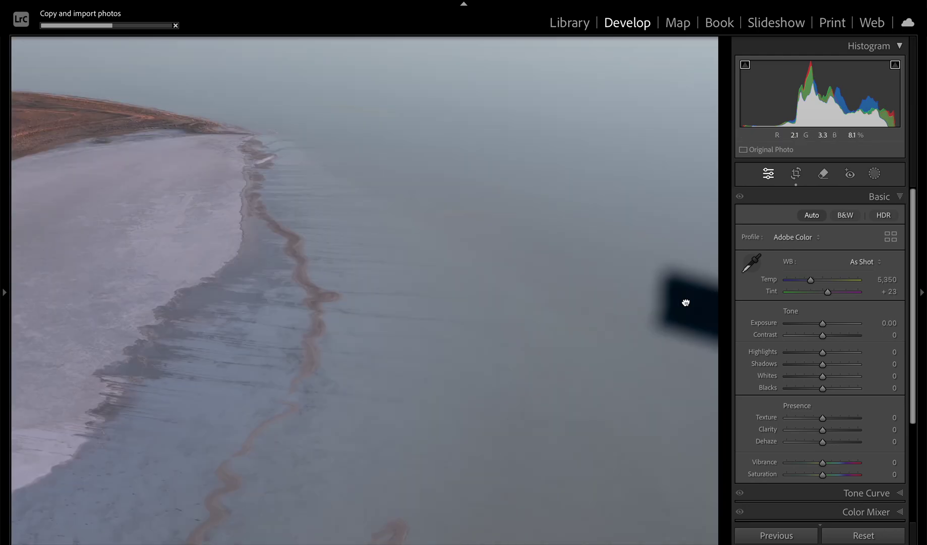
drag(684, 300, 485, 294)
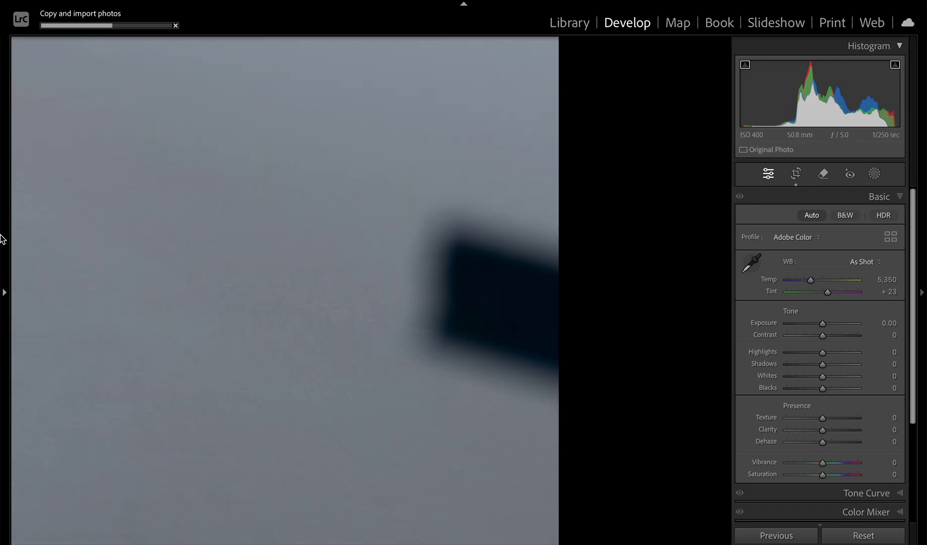
mouse_move(6, 253)
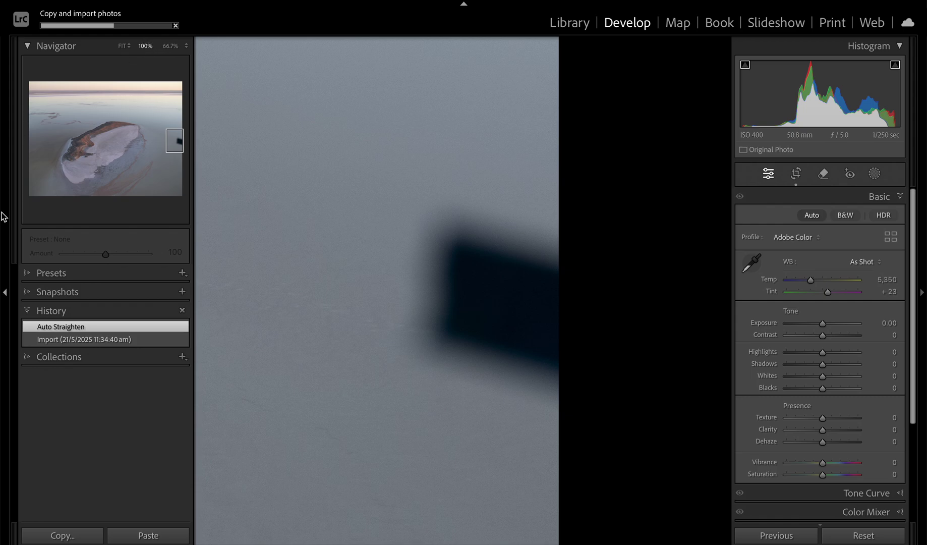
Step: Paint over the dark edge object with the Remove tool at brush size 69, with generative AI turned off
click(823, 177)
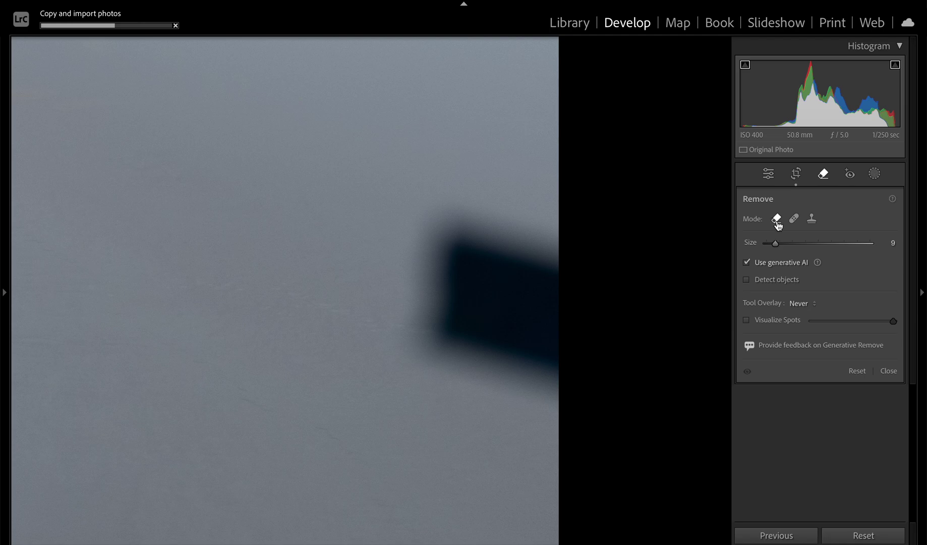
click(759, 266)
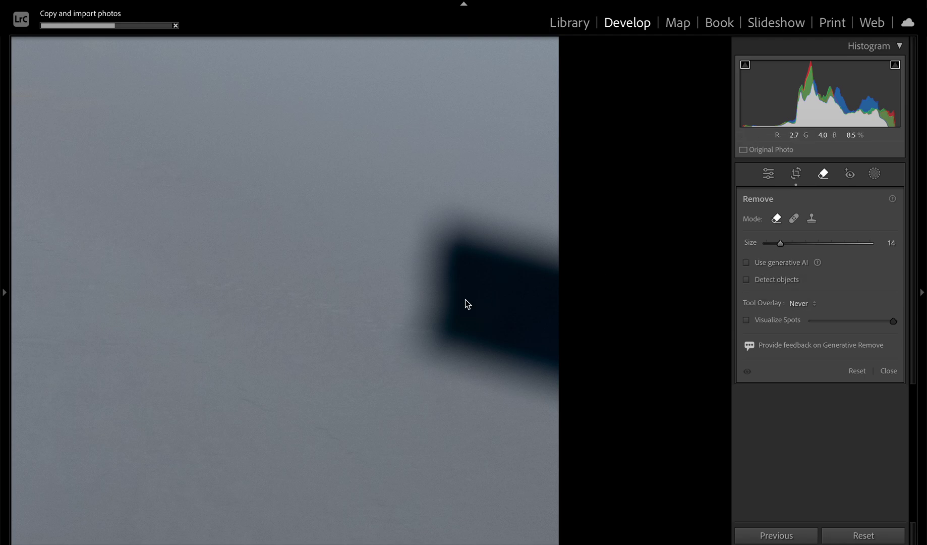
scroll(465, 291, up, 5)
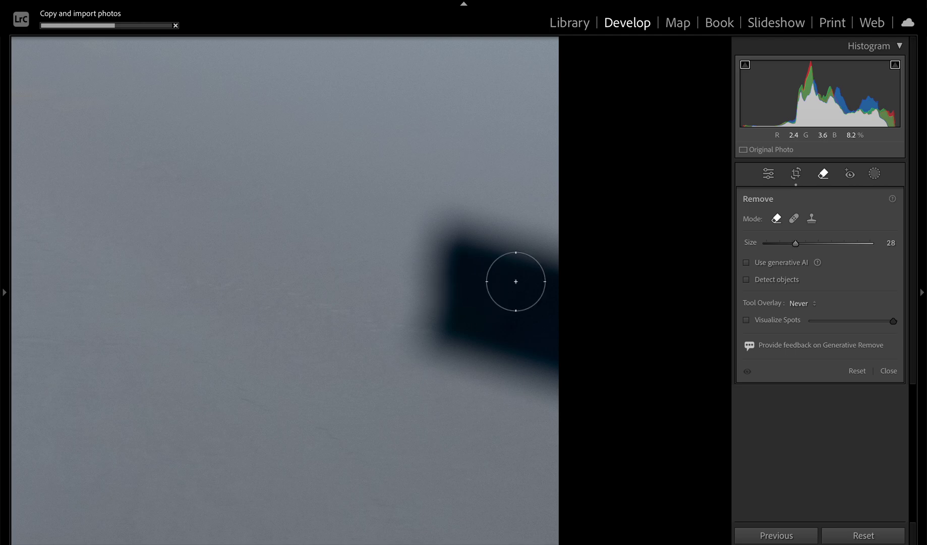
scroll(823, 246, up, 5)
mouse_move(807, 245)
mouse_down()
mouse_move(819, 244)
mouse_move(780, 244)
mouse_move(825, 243)
mouse_up()
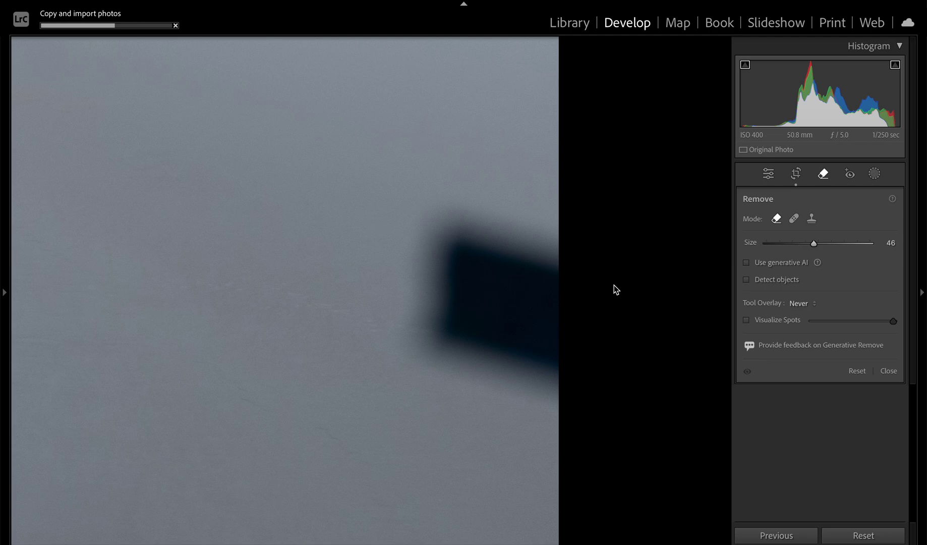
scroll(470, 260, up, 5)
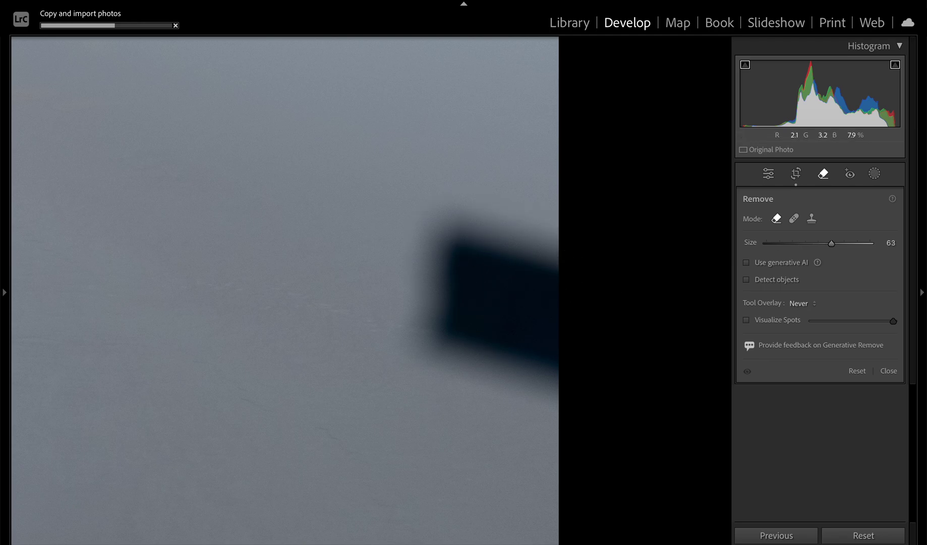
click(467, 237)
mouse_move(446, 342)
mouse_down()
mouse_move(553, 348)
mouse_move(546, 282)
mouse_move(497, 245)
mouse_move(456, 242)
mouse_move(449, 249)
mouse_move(497, 291)
mouse_move(525, 292)
mouse_up()
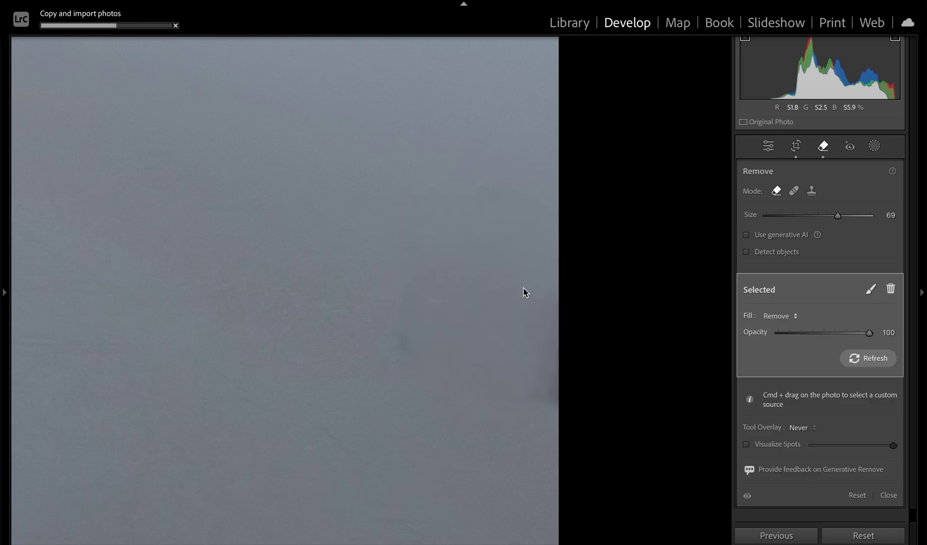
Step: Try to remove the leftover smudges near the edge at brush size 33, and discard the removals made on the dark object
scroll(411, 330, down, 2)
scroll(411, 330, down, 10)
scroll(410, 333, down, 3)
click(524, 390)
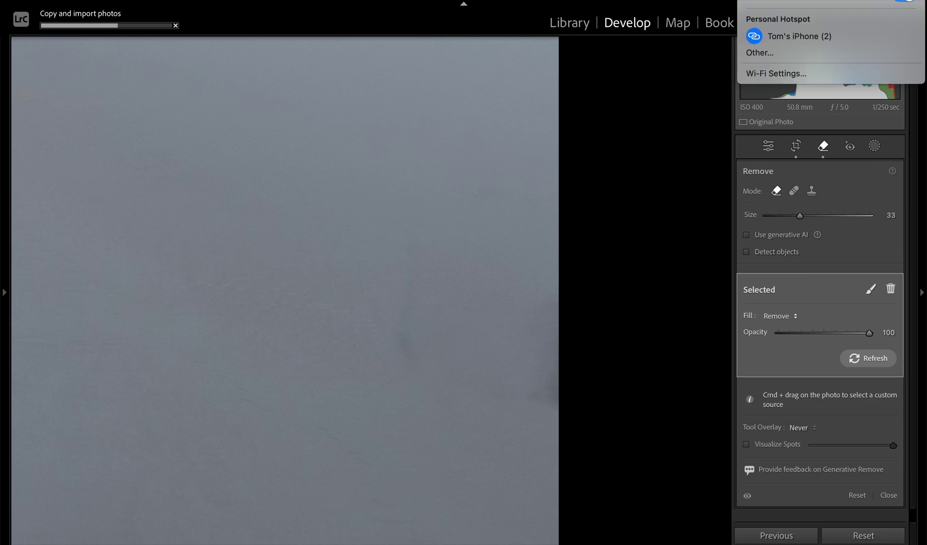
click(513, 261)
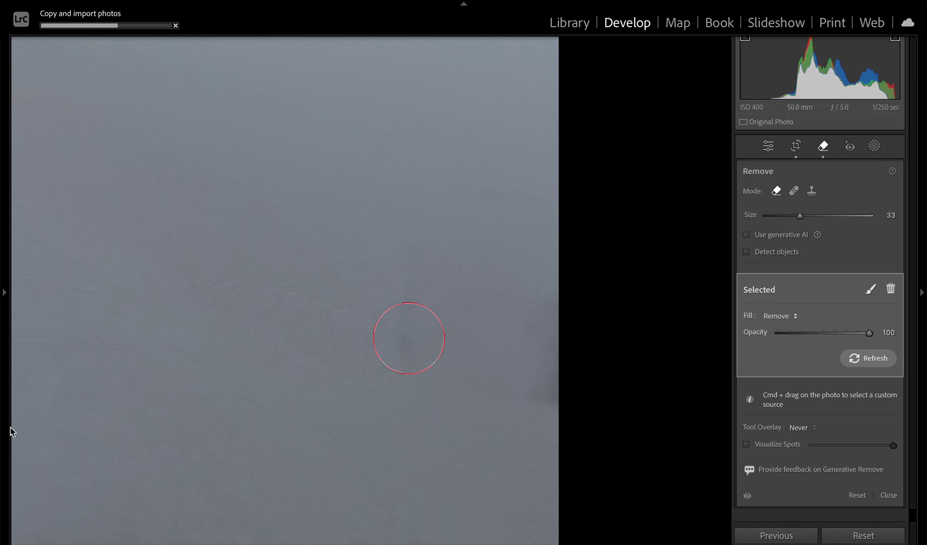
mouse_move(4, 425)
click(49, 356)
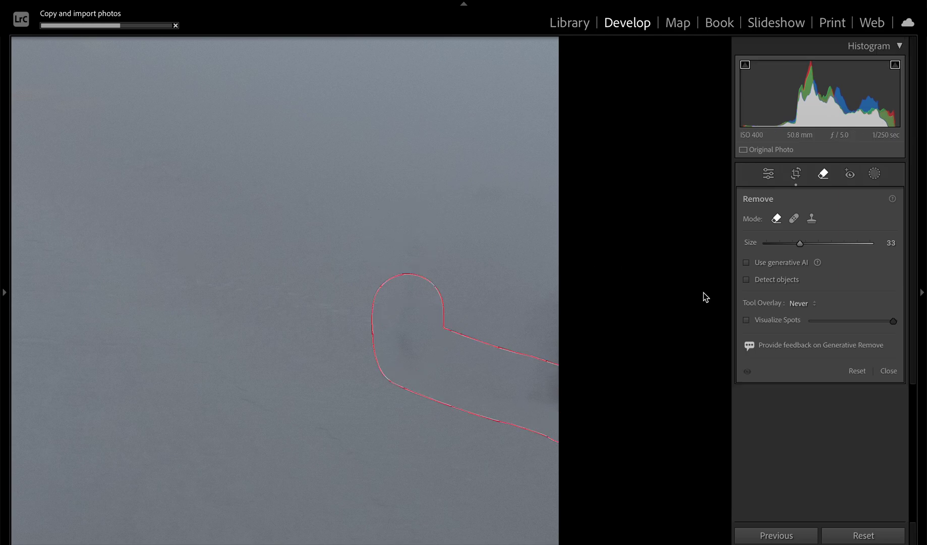
mouse_move(6, 396)
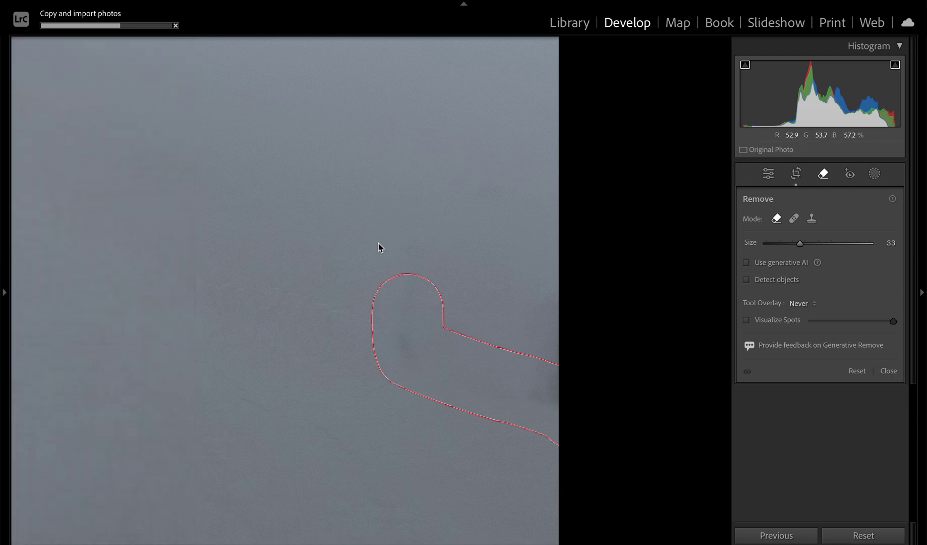
key(Delete)
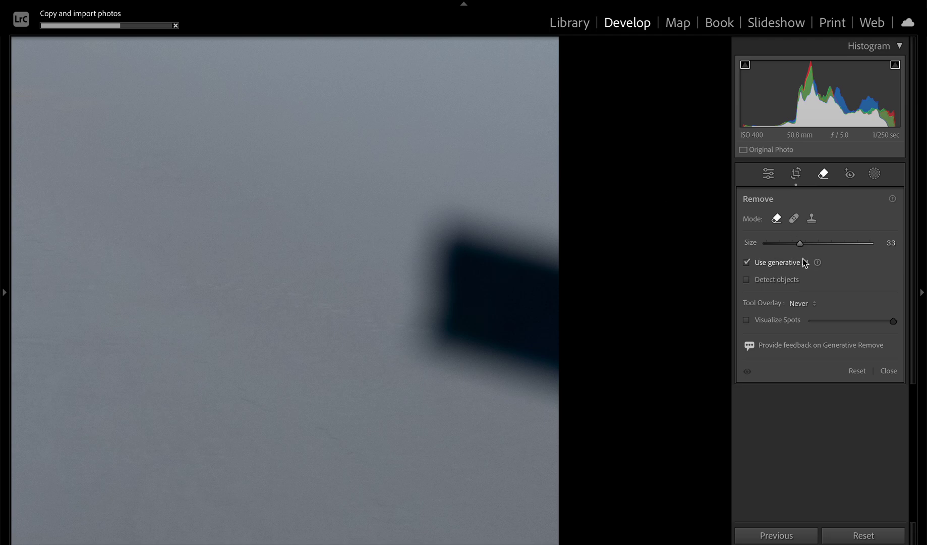
Step: Try Generative Remove over the whole dark edge object at brush size 33 and undo it
mouse_move(448, 275)
mouse_down()
mouse_move(437, 220)
mouse_move(560, 261)
mouse_move(429, 234)
mouse_move(422, 339)
mouse_move(473, 271)
mouse_move(522, 333)
mouse_move(547, 302)
mouse_move(543, 338)
mouse_move(450, 327)
mouse_move(510, 380)
mouse_move(575, 374)
mouse_up()
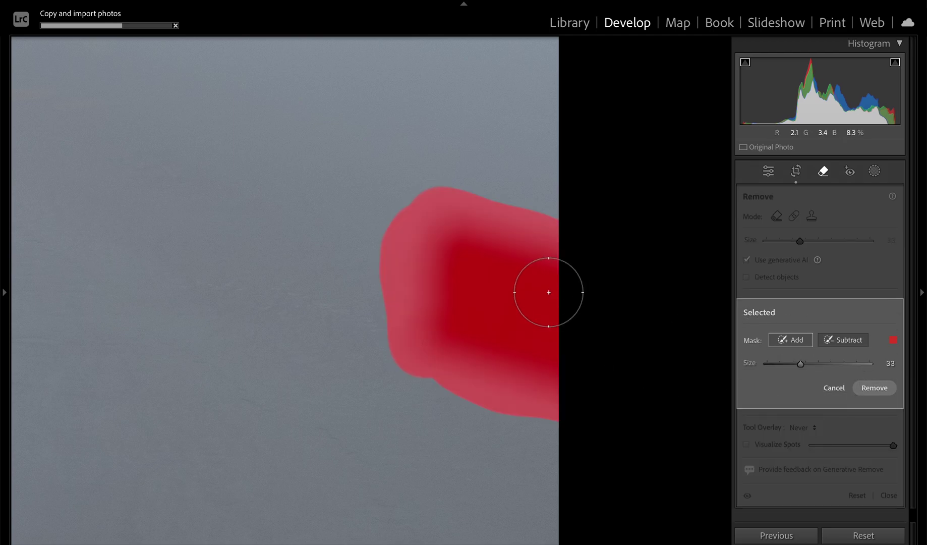
click(879, 389)
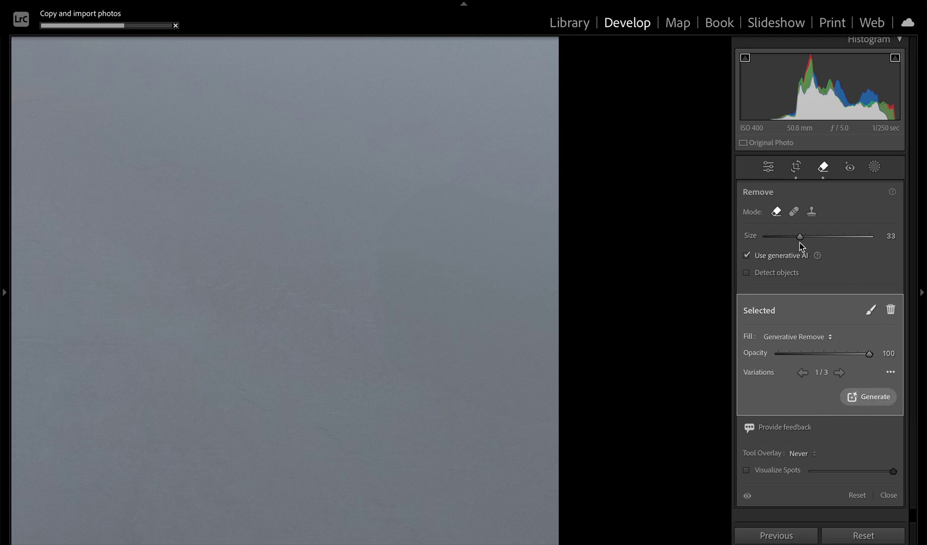
key(ctrl+z)
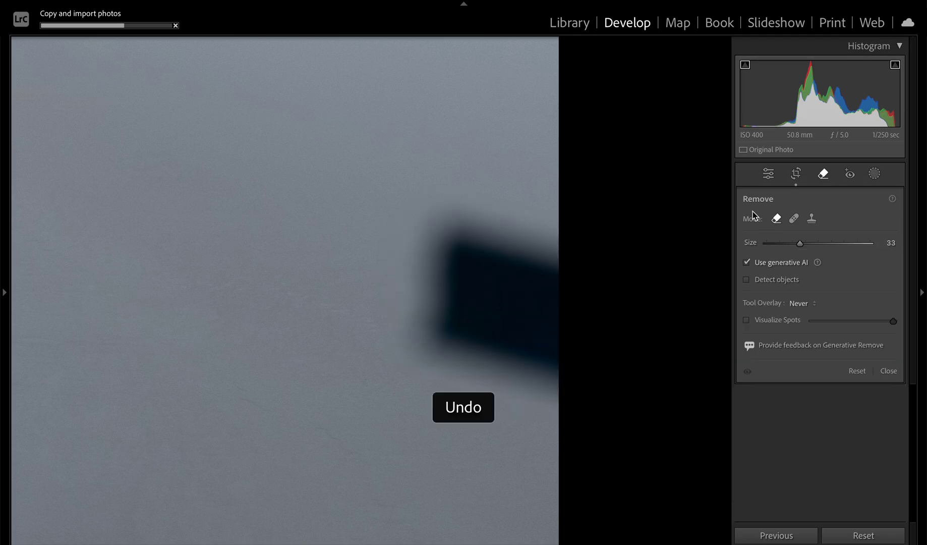
Step: Try to heal the dark edge object using the Heal mode with size 54 and feather 54
click(793, 219)
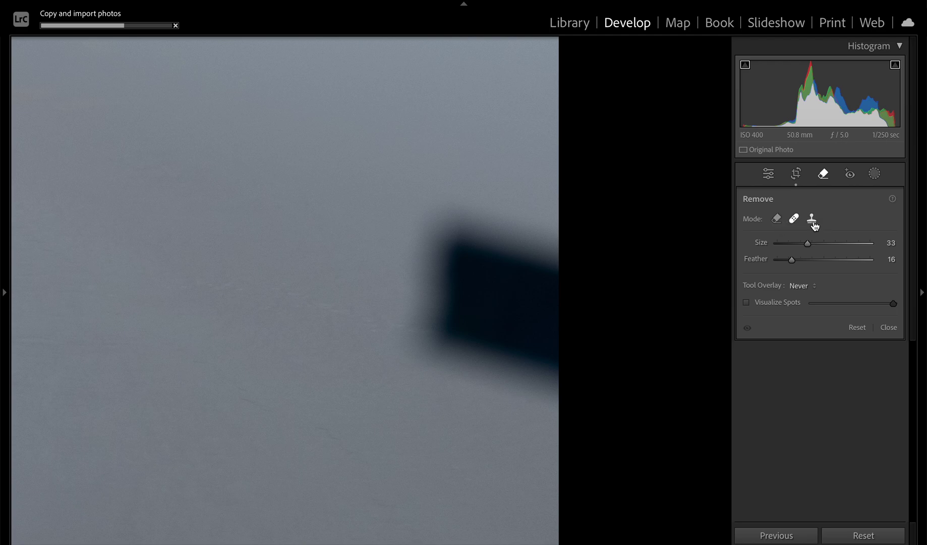
click(777, 220)
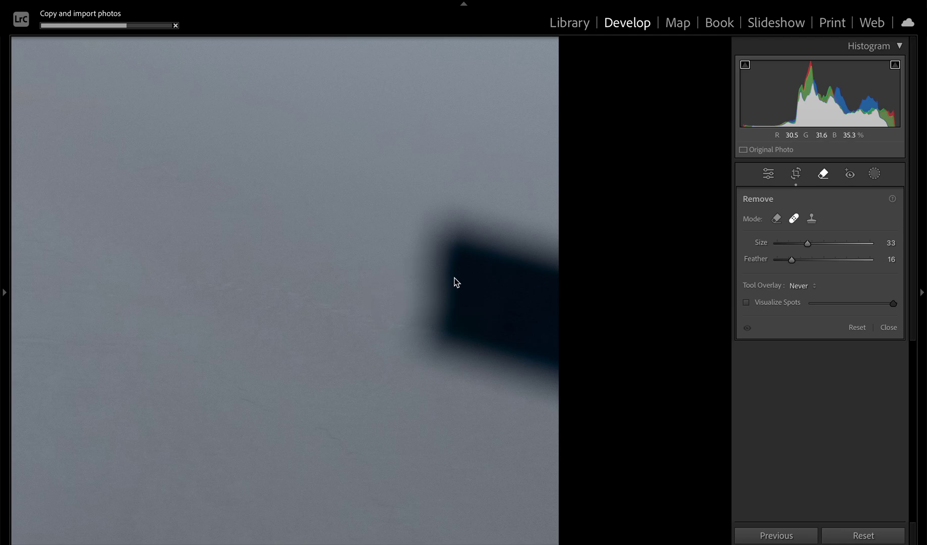
click(827, 259)
scroll(446, 277, up, 4)
scroll(448, 276, up, 7)
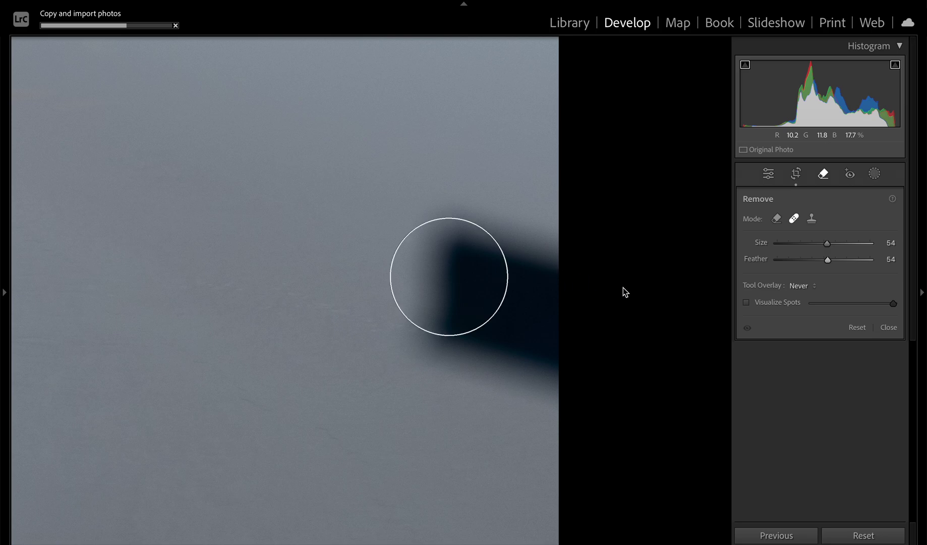
click(449, 276)
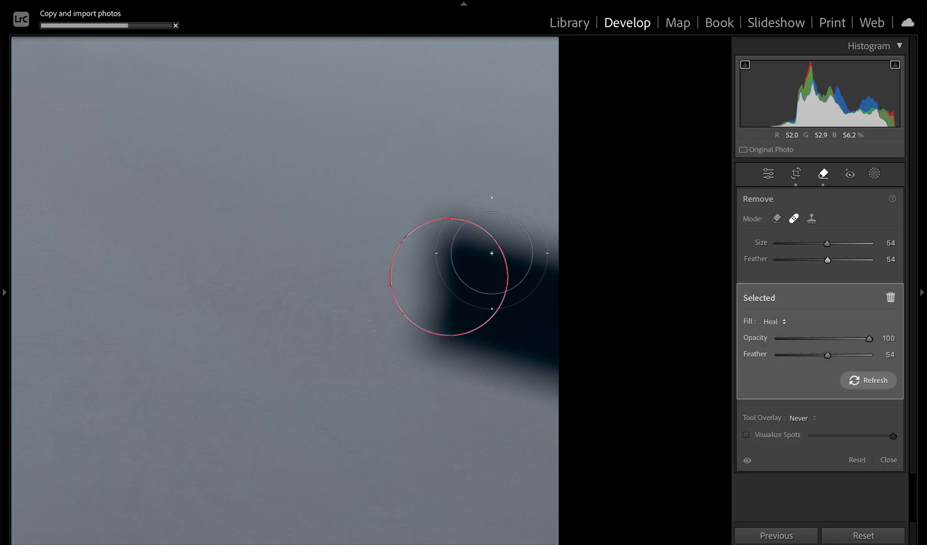
Step: Cancel the running copy and import of photos
click(178, 28)
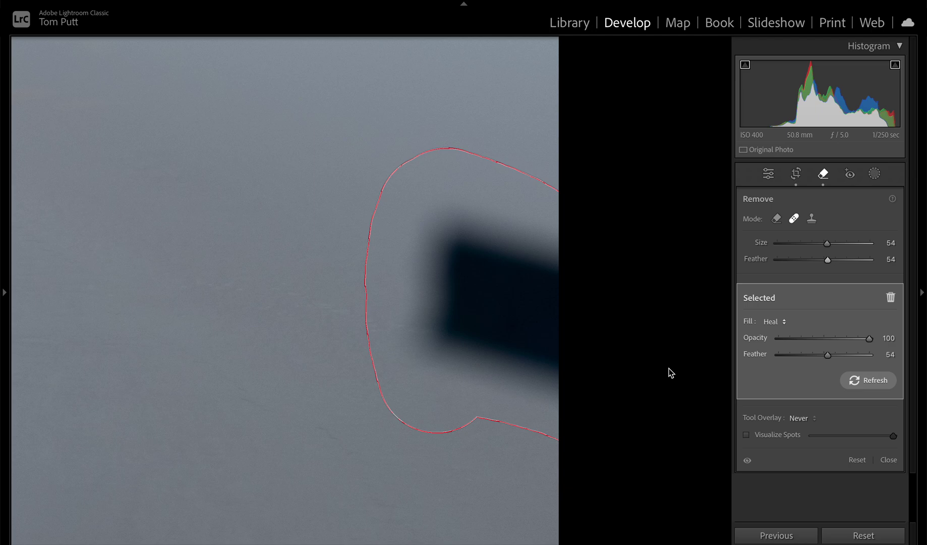
Step: Refresh the heal over the dark object, delete it, and undo the deletion
click(878, 386)
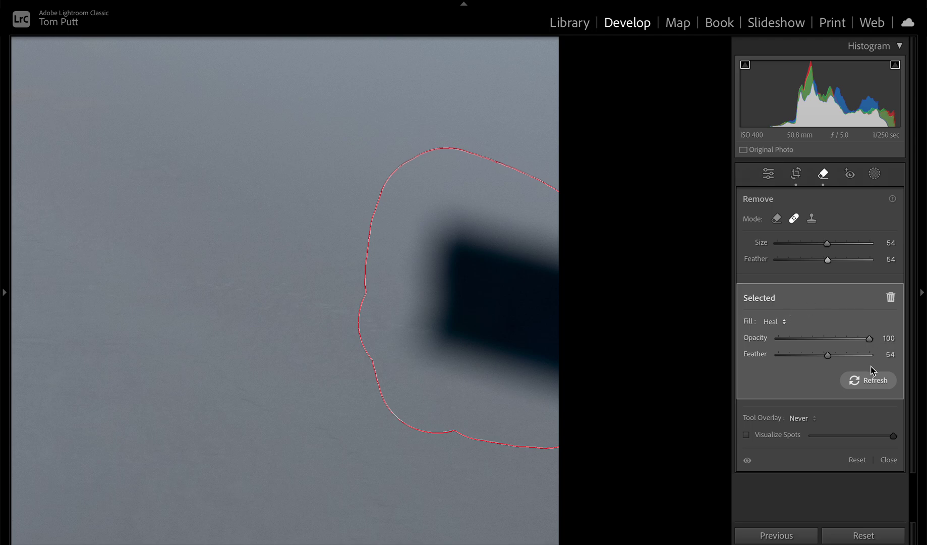
click(890, 300)
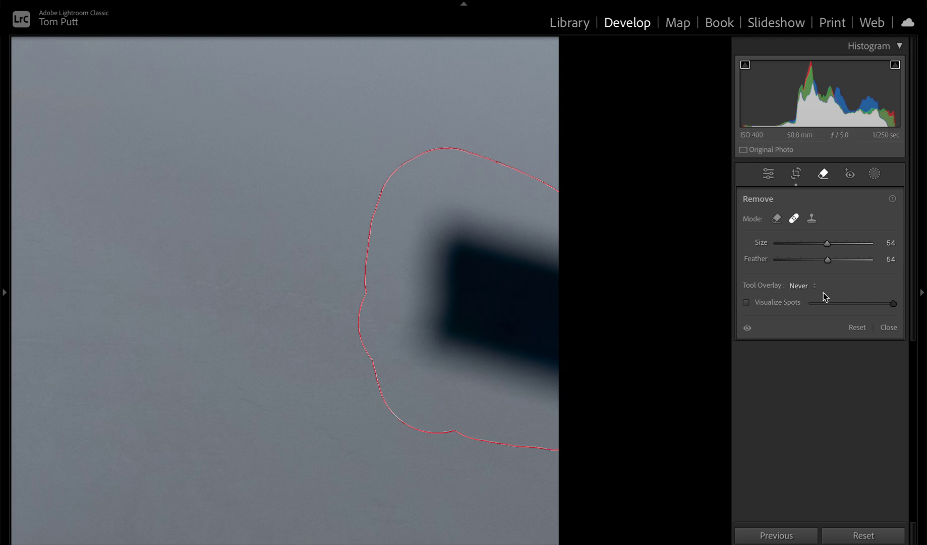
click(886, 328)
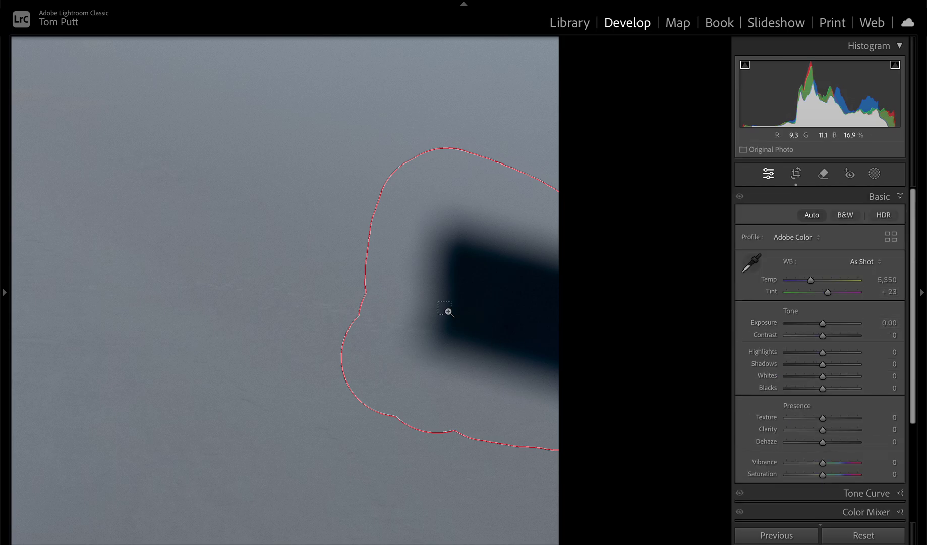
key(ctrl+z)
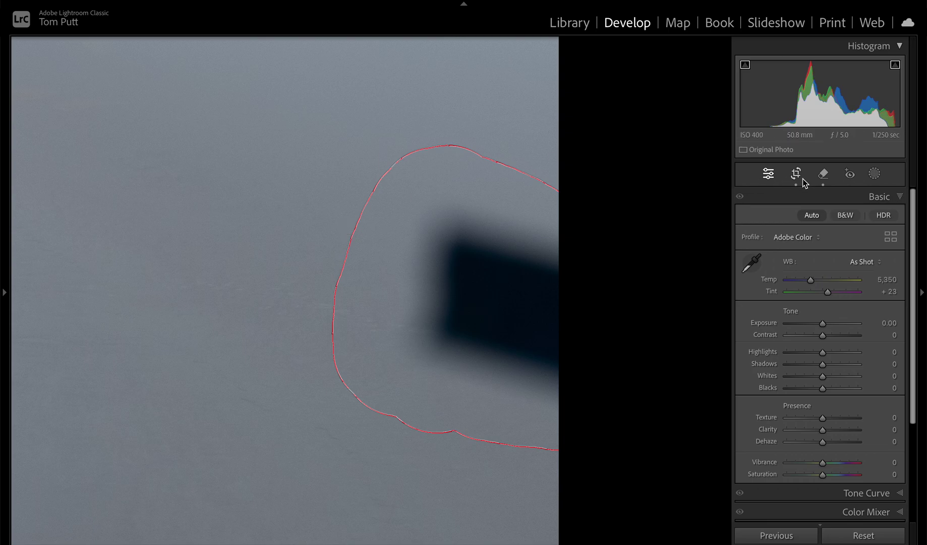
click(824, 175)
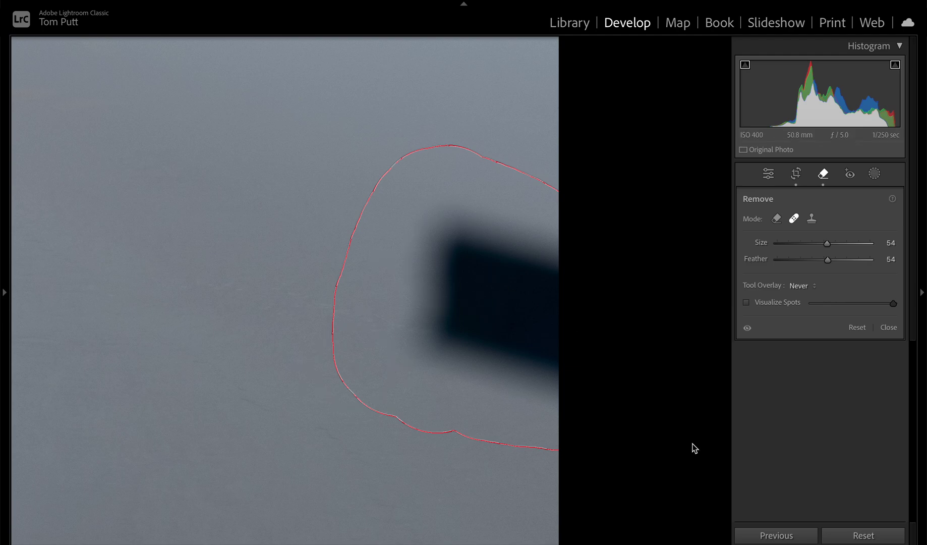
click(768, 173)
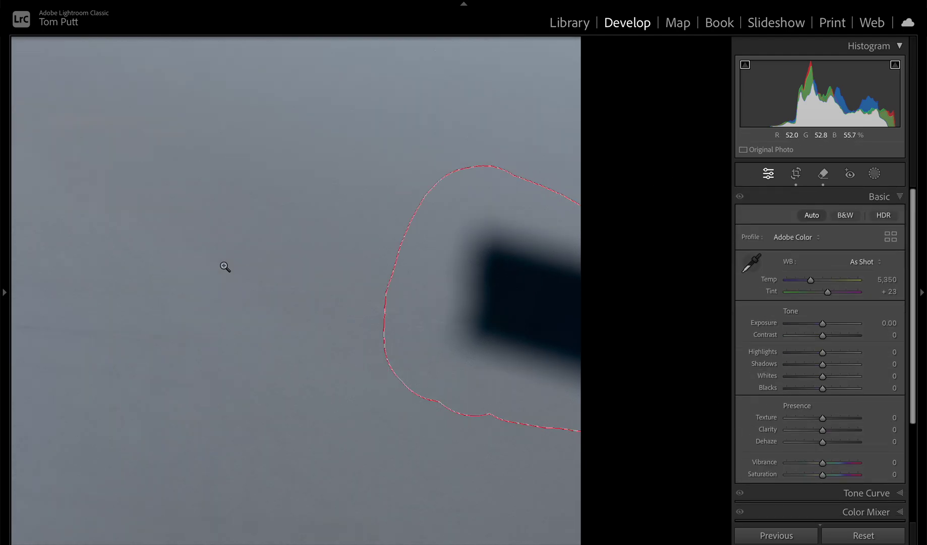
Step: Compare the whole island photo with its neighbours in the Library and reopen it in Develop
click(224, 265)
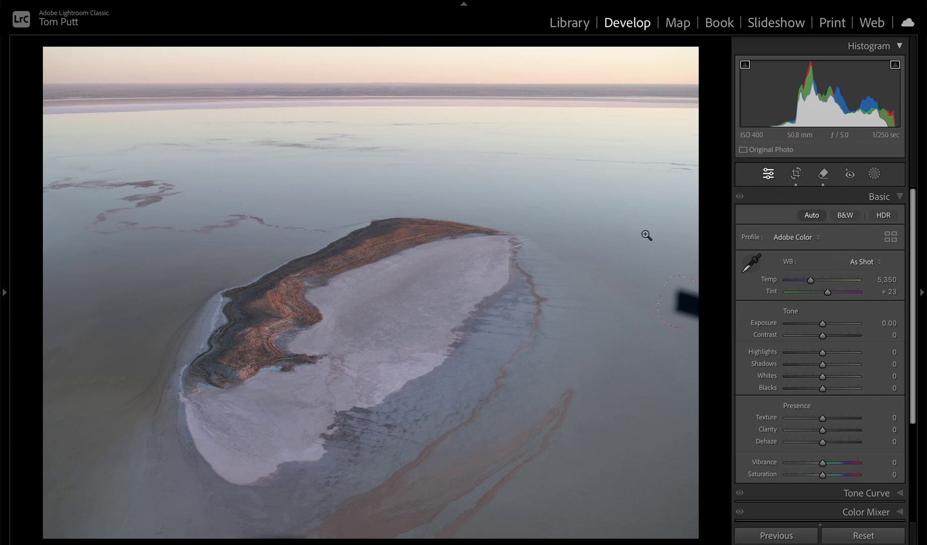
key(g)
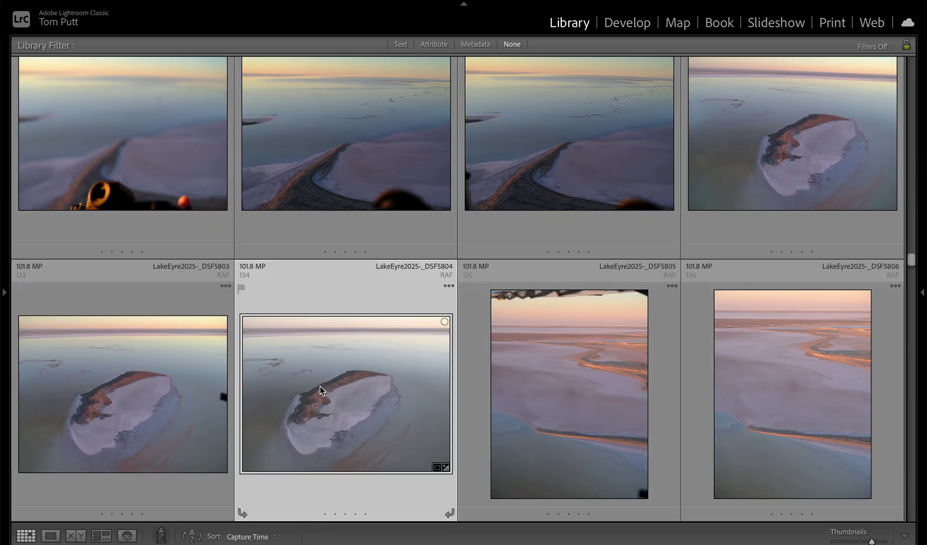
double_click(321, 387)
key(Right)
key(Right)
key(Left)
key(Left)
key(Right)
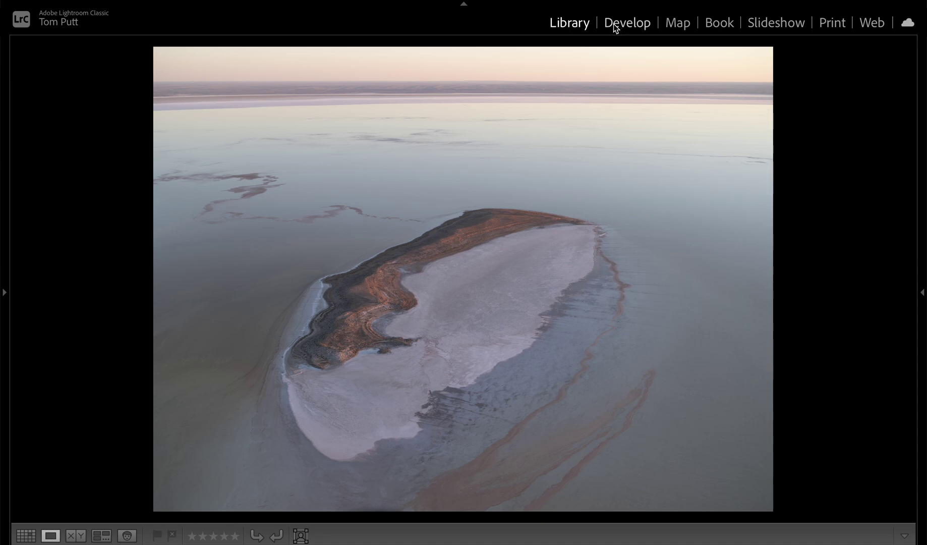
click(615, 25)
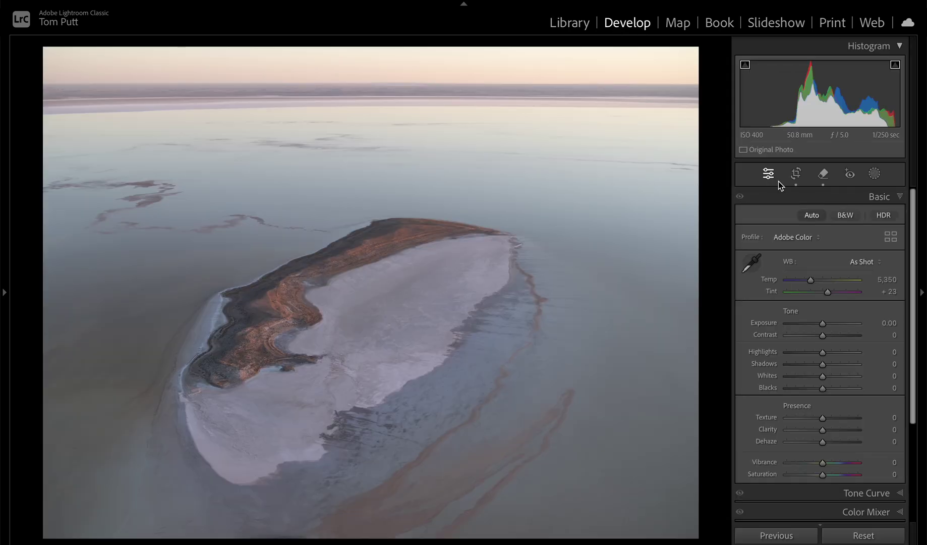
Step: Try the automatic tone adjustment on the island photo and reset all of its Develop edits
click(813, 216)
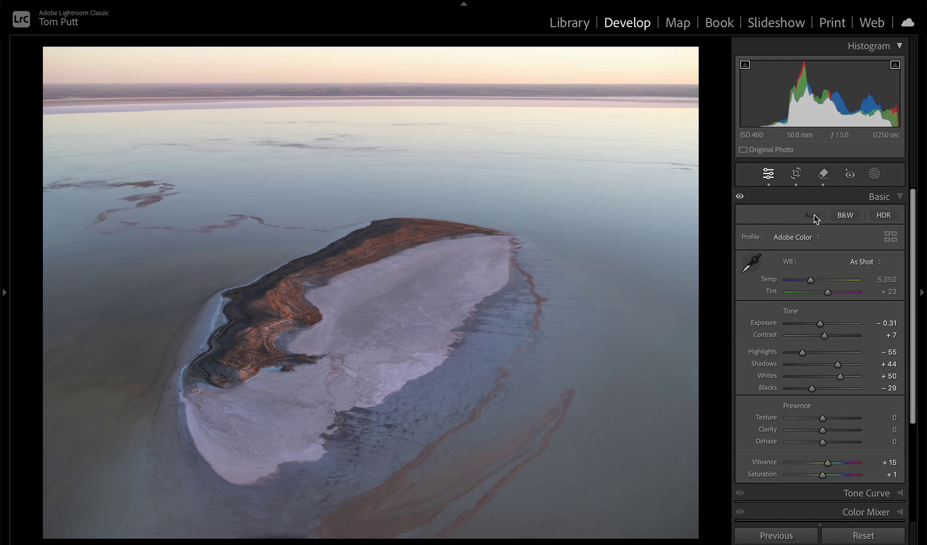
click(863, 533)
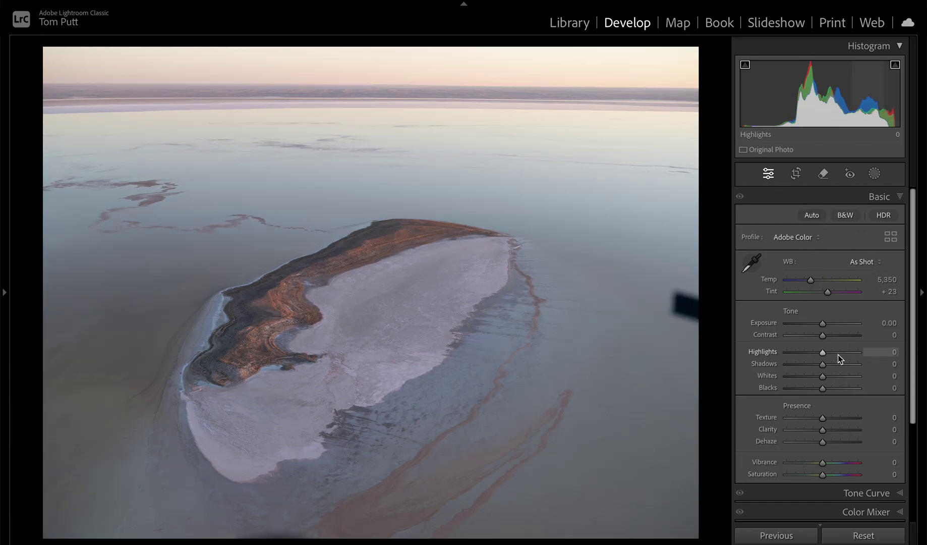
Step: Set the island photo's Contrast to +46, Whites to +36 and Saturation to +27
drag(825, 337, 842, 336)
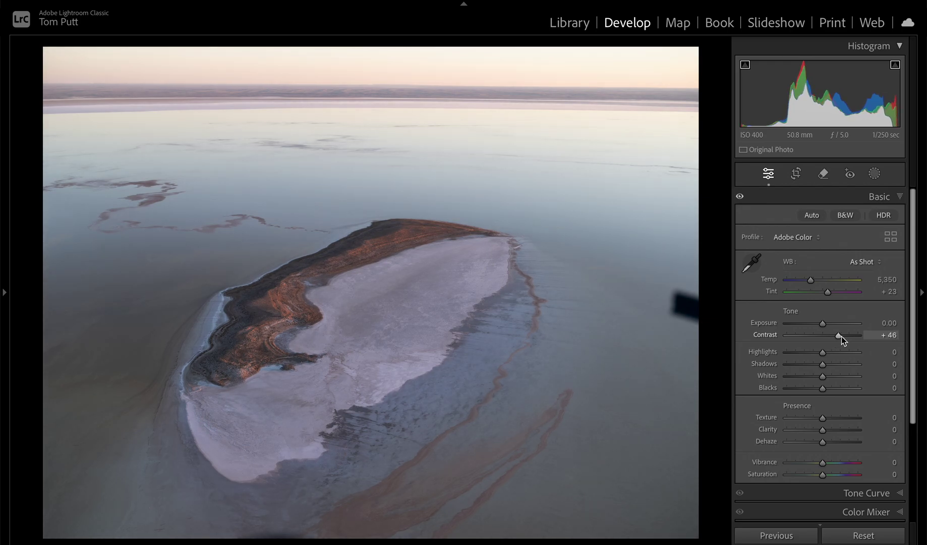
drag(821, 378, 836, 381)
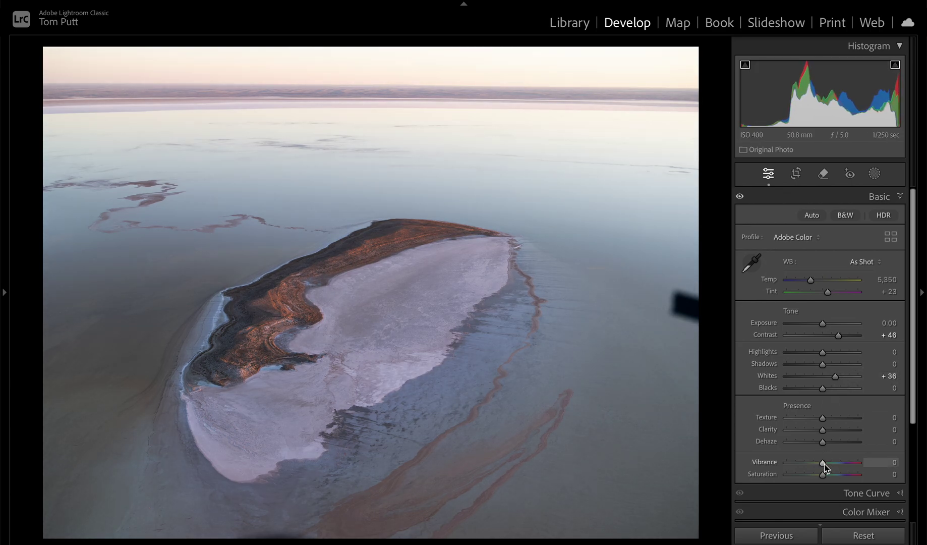
mouse_move(823, 474)
mouse_down()
mouse_move(851, 475)
mouse_move(833, 476)
mouse_up()
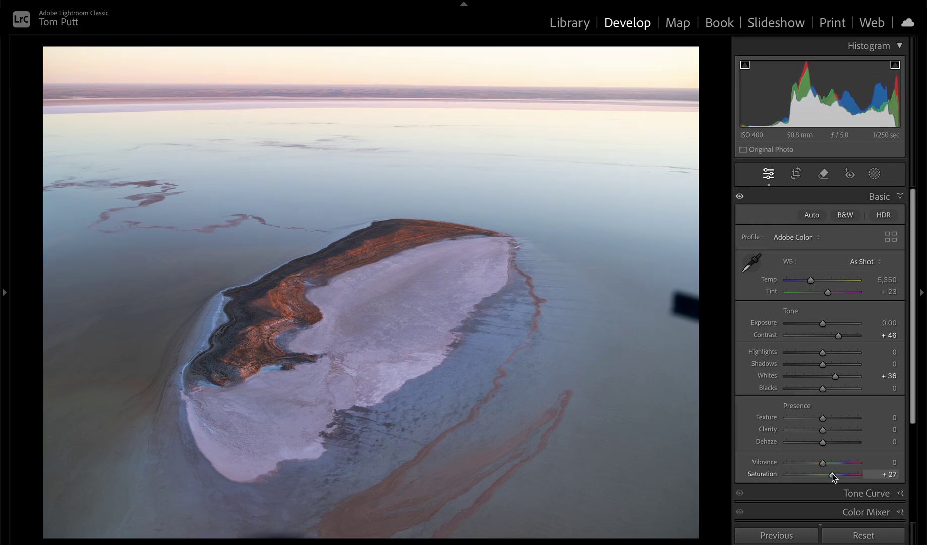
Step: Heal the dark object at the island photo's edge and move the sampling source to the clear water above it
click(823, 175)
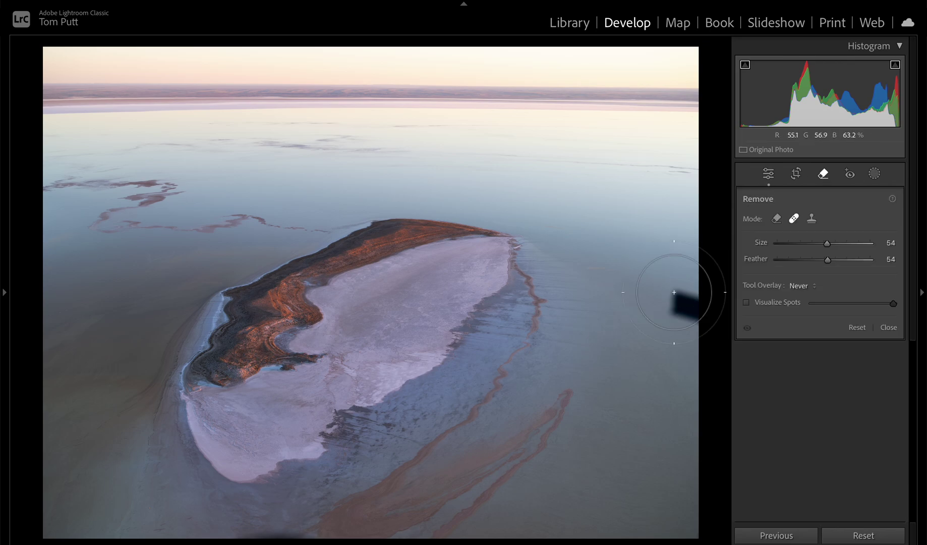
click(683, 302)
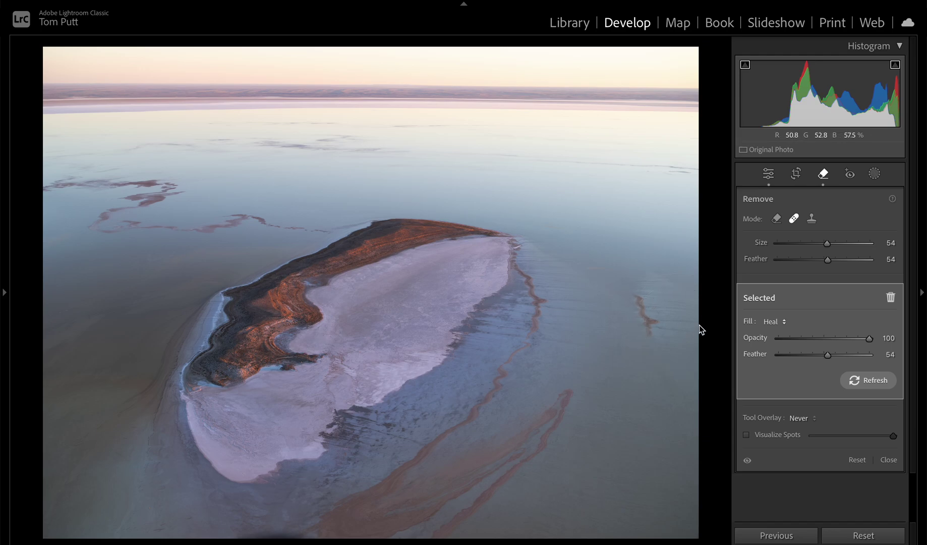
key(h)
drag(569, 275, 656, 215)
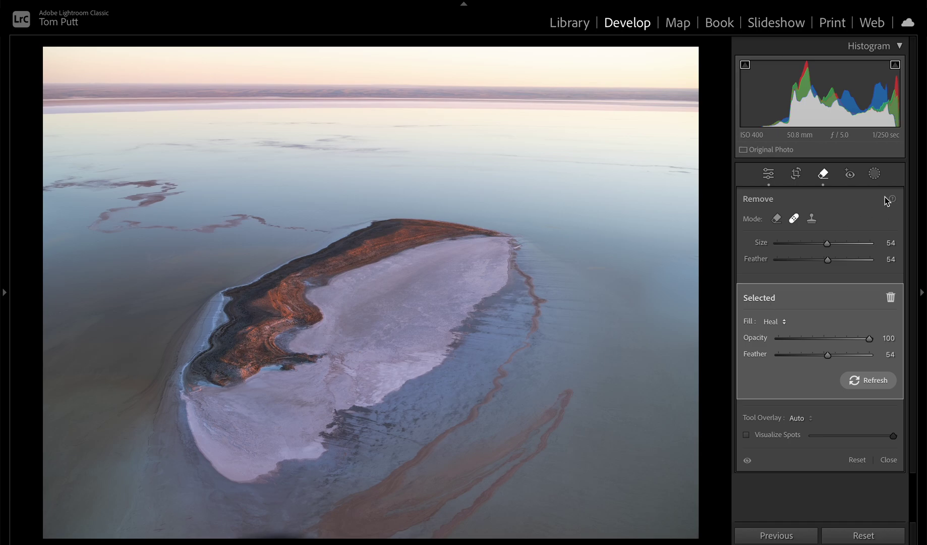
Step: Try the island photo's Dehaze at +37 and return it to its default
click(767, 174)
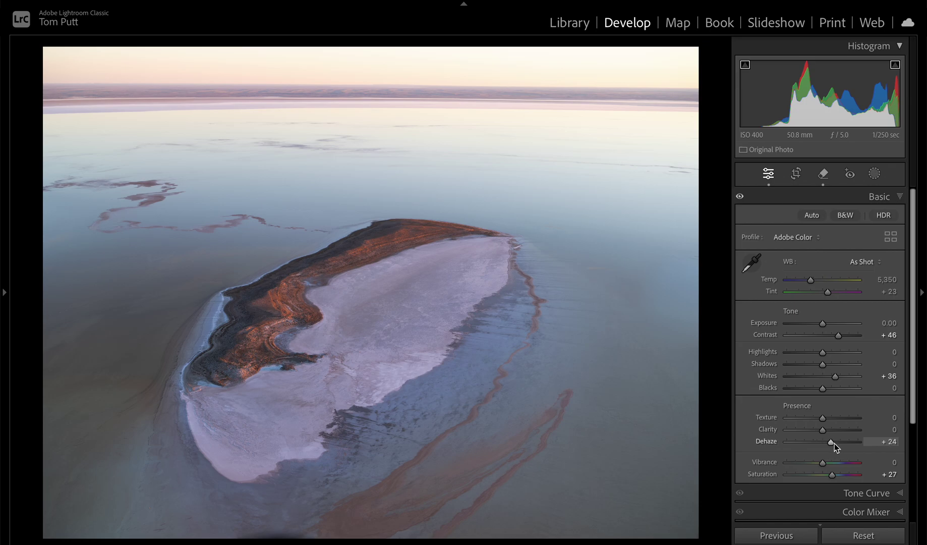
drag(834, 443, 837, 442)
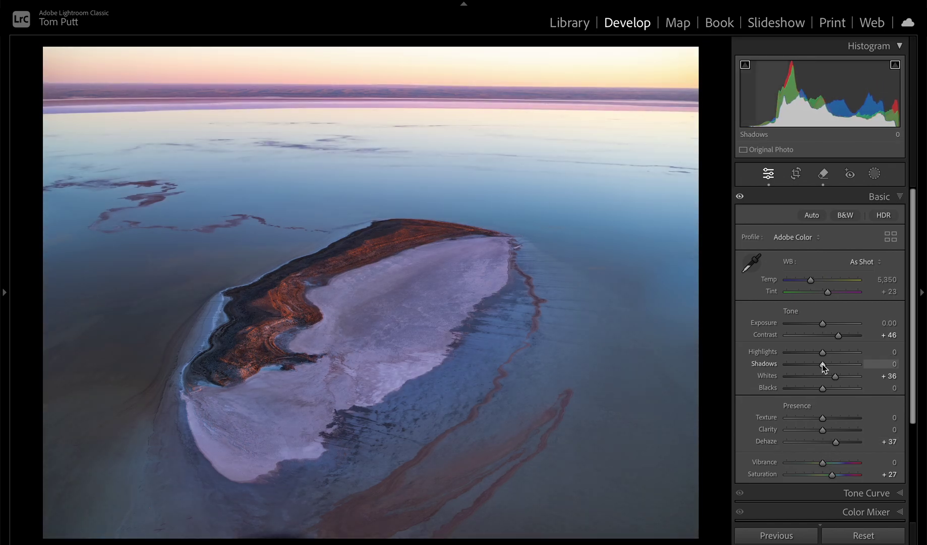
double_click(767, 443)
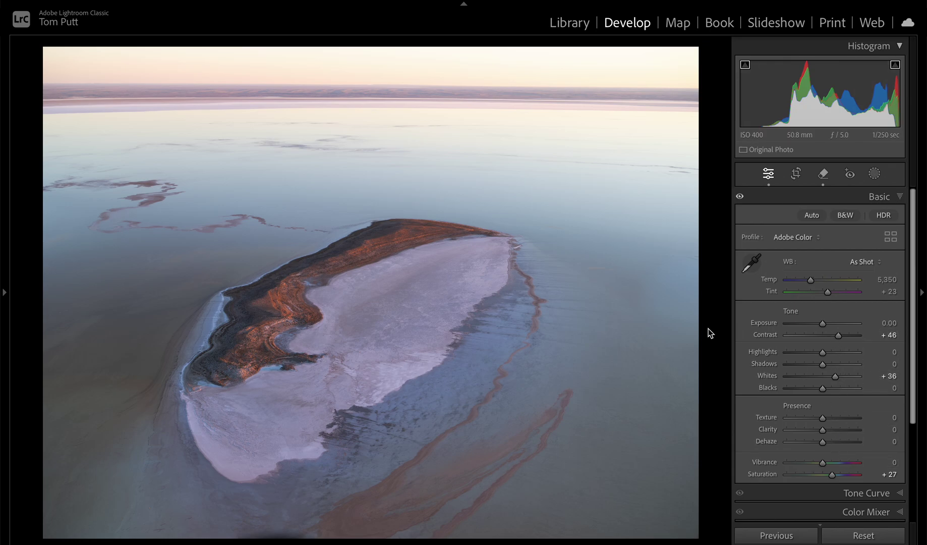
Step: Reset all Develop edits and heal the dark object at the photo's edge, sampling from the clear water below it
click(857, 535)
click(823, 173)
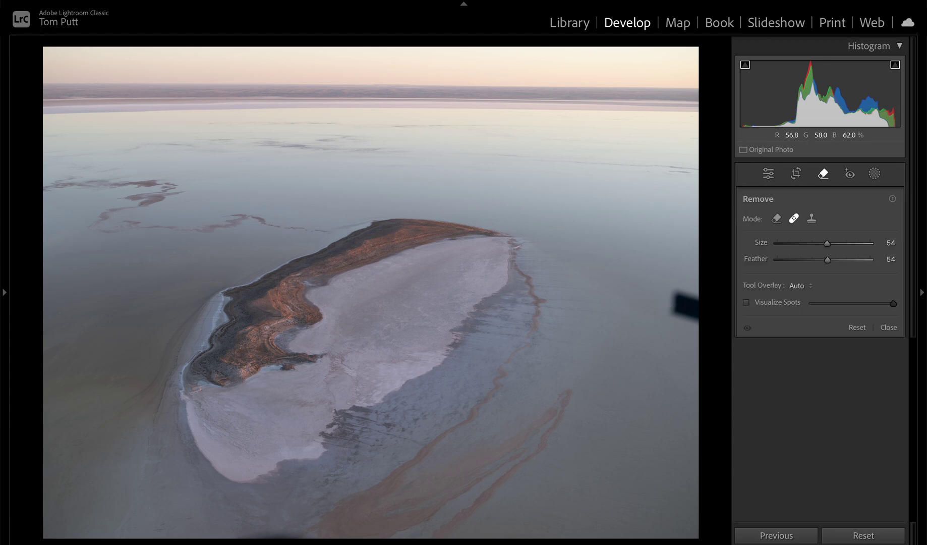
click(677, 307)
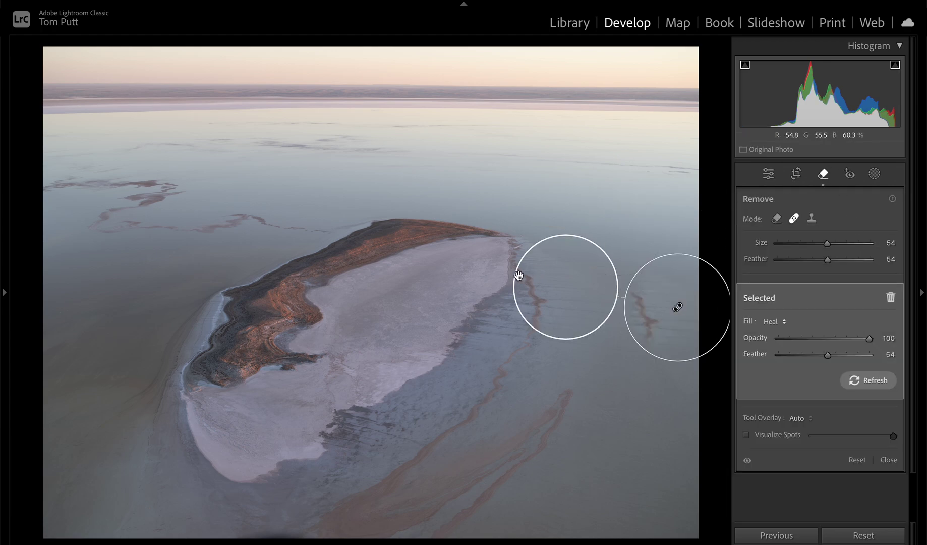
mouse_move(548, 290)
mouse_down()
mouse_move(646, 216)
mouse_move(662, 425)
mouse_move(591, 331)
mouse_move(484, 326)
mouse_move(403, 262)
mouse_up()
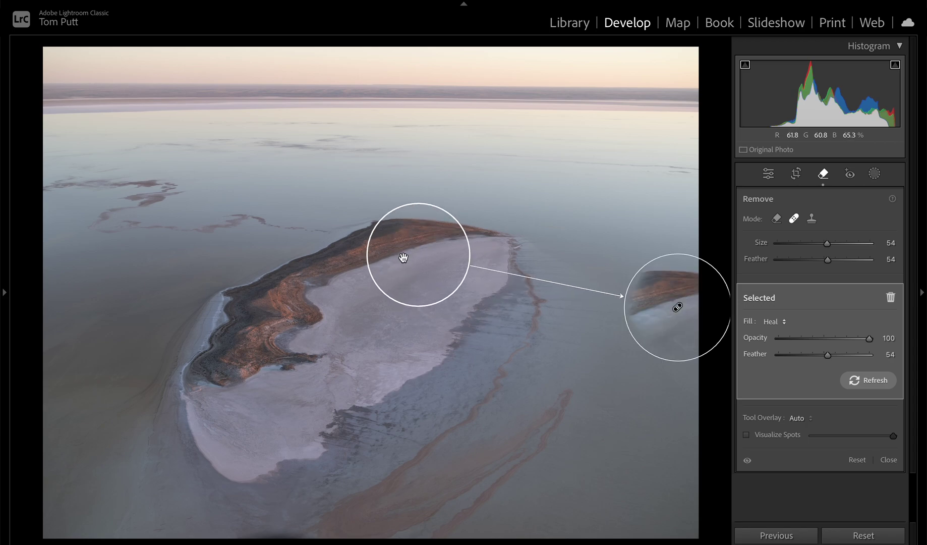
mouse_move(427, 252)
mouse_down()
mouse_move(556, 376)
mouse_move(695, 428)
mouse_move(685, 425)
mouse_up()
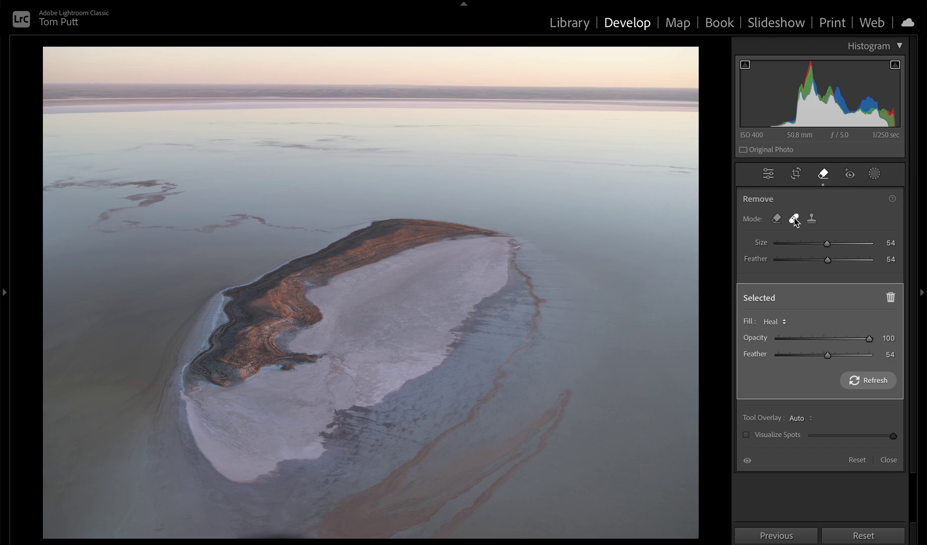
Step: Set the island photo's Dehaze to +28 and compare the result repeatedly with the unedited version
click(768, 173)
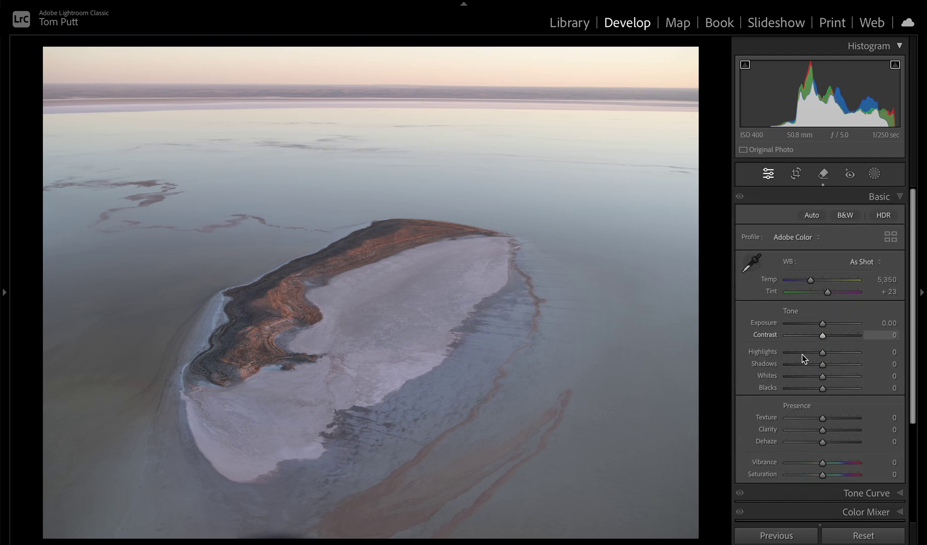
mouse_move(821, 442)
mouse_down()
mouse_move(850, 442)
mouse_move(832, 442)
mouse_up()
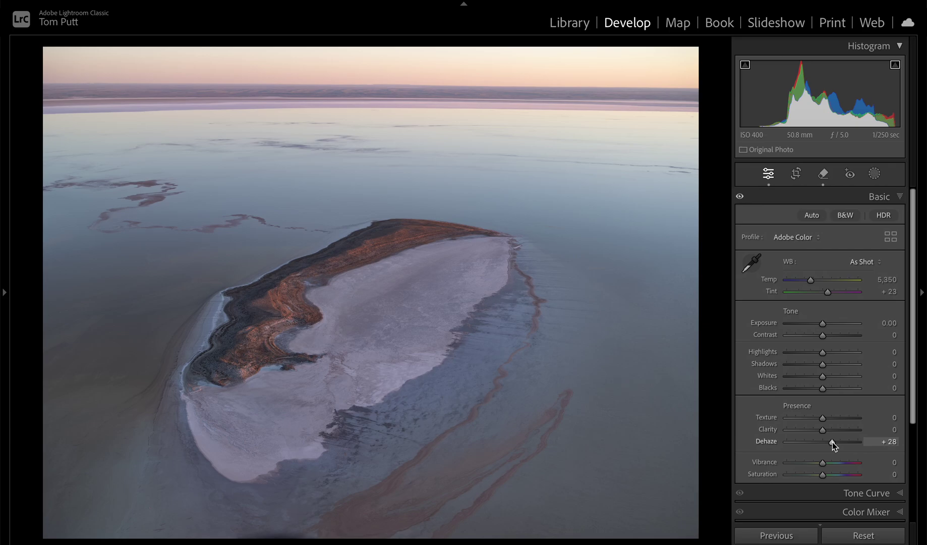
key(backslash)
key(backslash)
key(backslash)
key(backslash)
key(backslash)
key(backslash)
key(backslash)
key(backslash)
key(backslash)
key(backslash)
key(backslash)
key(backslash)
key(backslash)
key(backslash)
key(backslash)
key(backslash)
key(backslash)
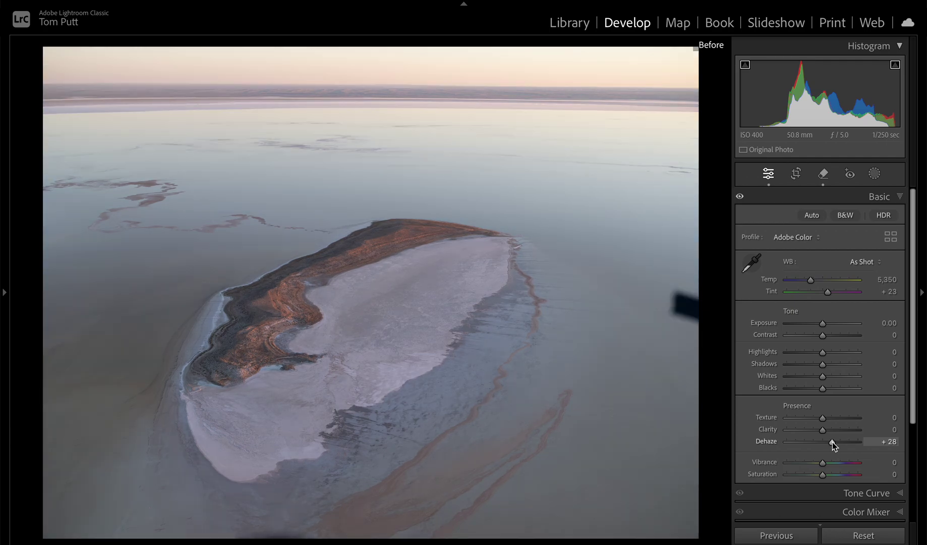
key(backslash)
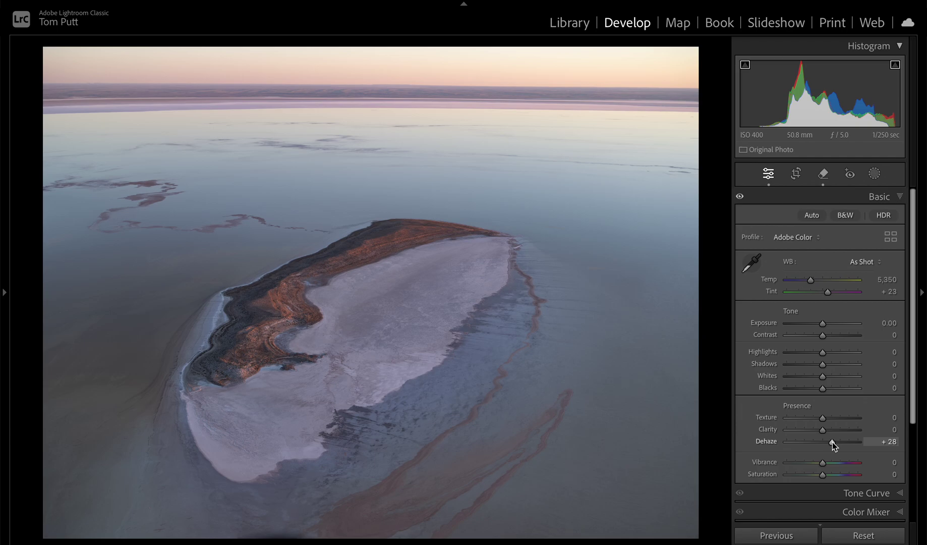
Step: Try Dehaze at +63, compare it with the unedited version, and set it to +36
drag(833, 442, 844, 442)
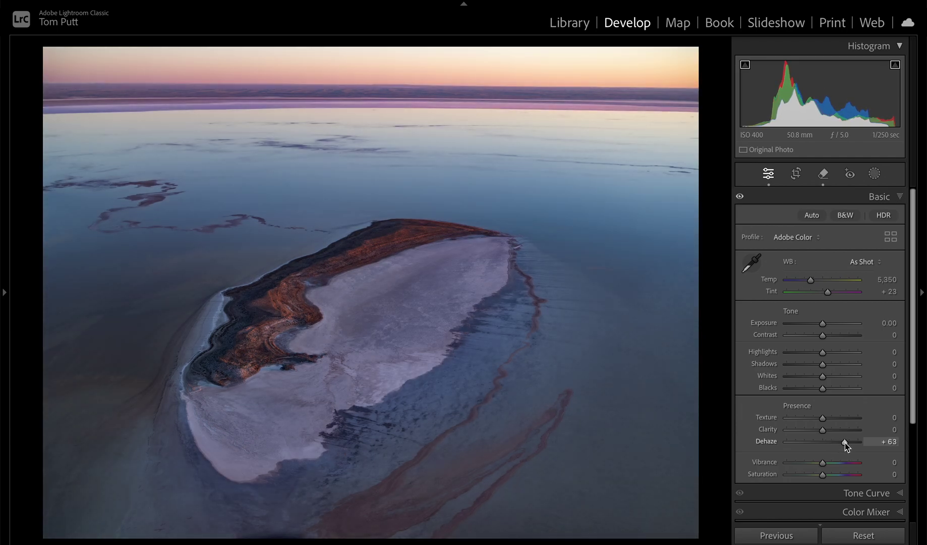
key(backslash)
key(backslash)
key(backslash)
key(backslash)
drag(844, 442, 835, 442)
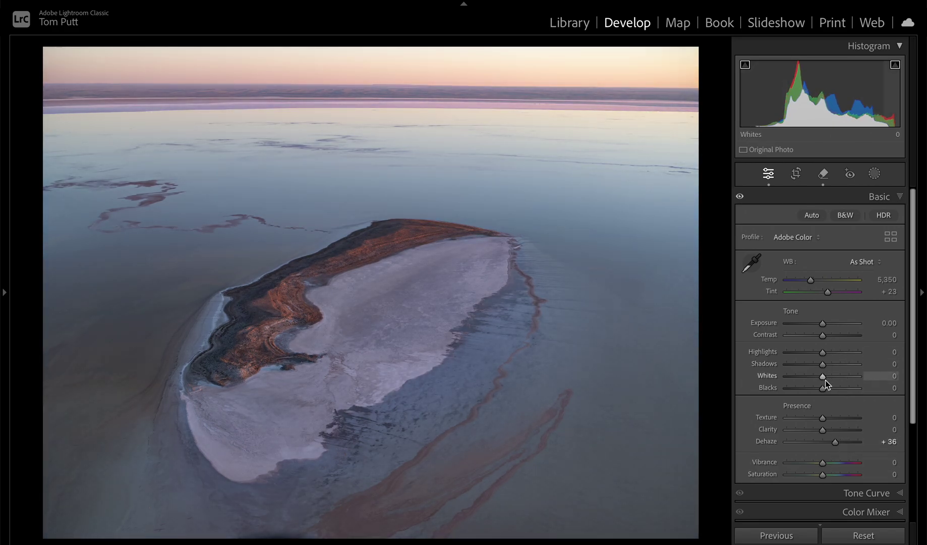
Step: Set the photo's Whites to +43 and compare the result with the unedited version
drag(829, 378, 837, 377)
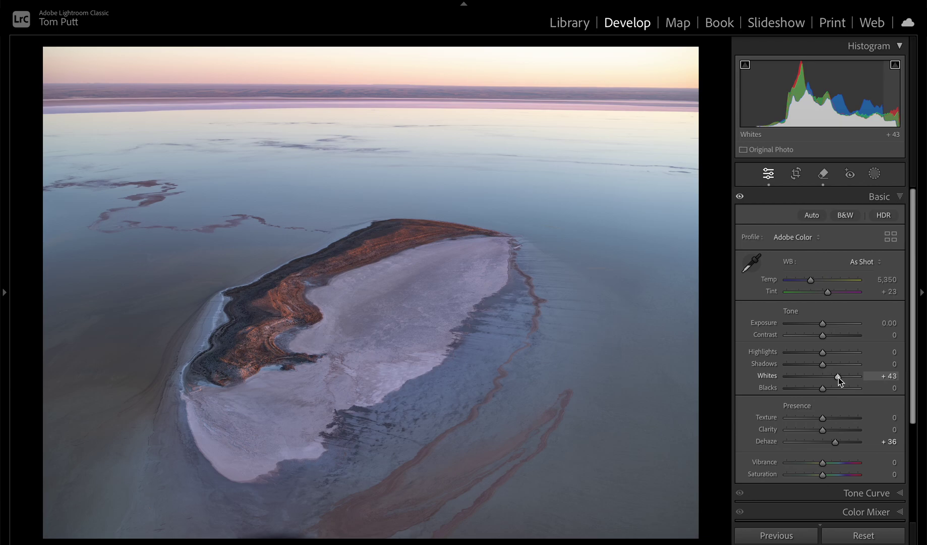
key(backslash)
key(backslash)
key(backslash)
key(backslash)
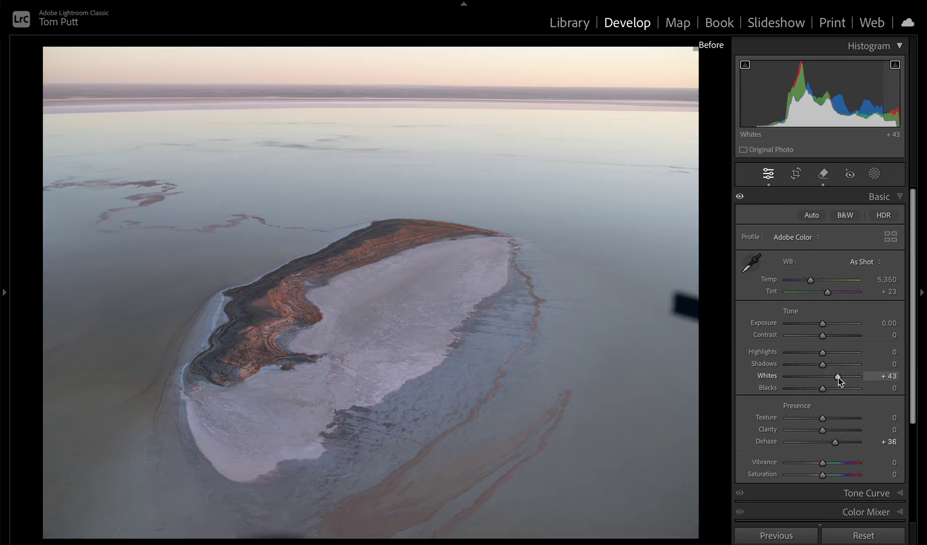
key(backslash)
key(backslash)
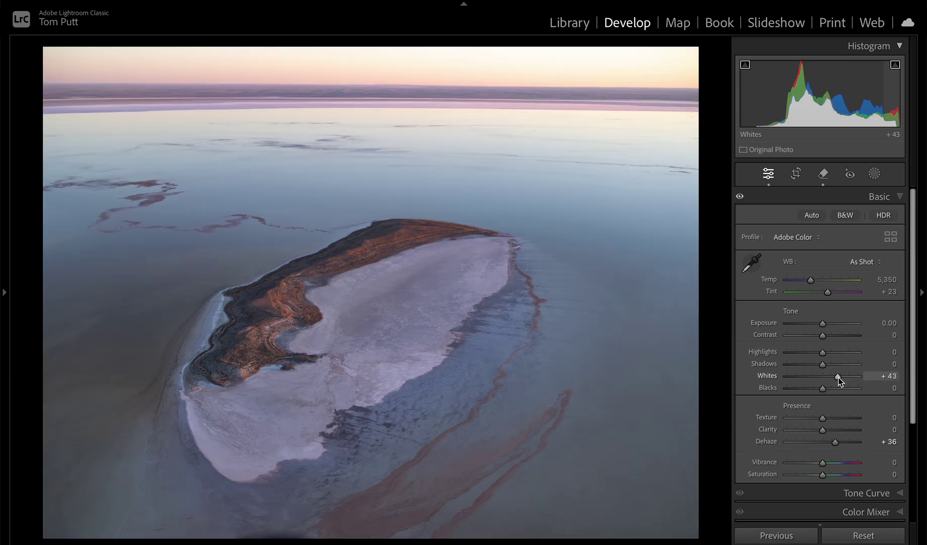
Step: Straighten the island photo automatically and apply the crop
click(797, 175)
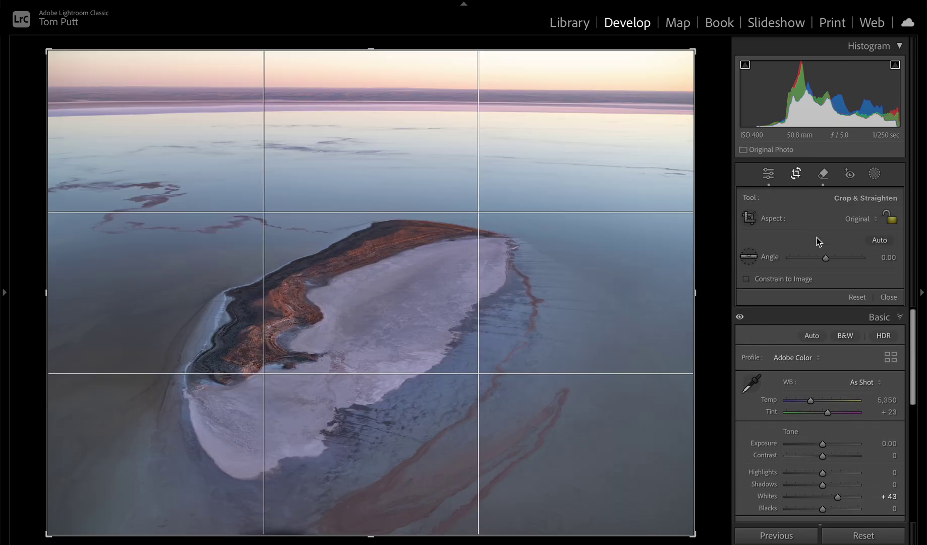
click(877, 242)
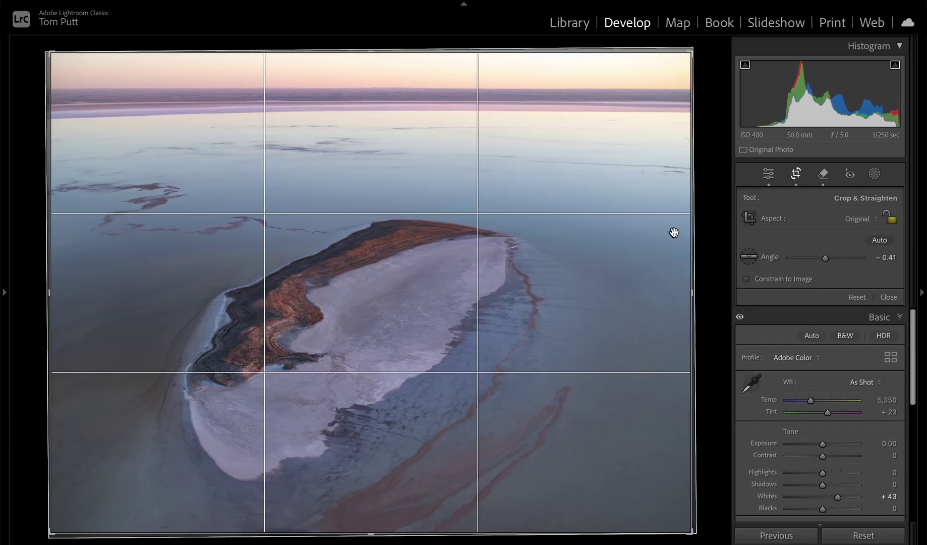
key(r)
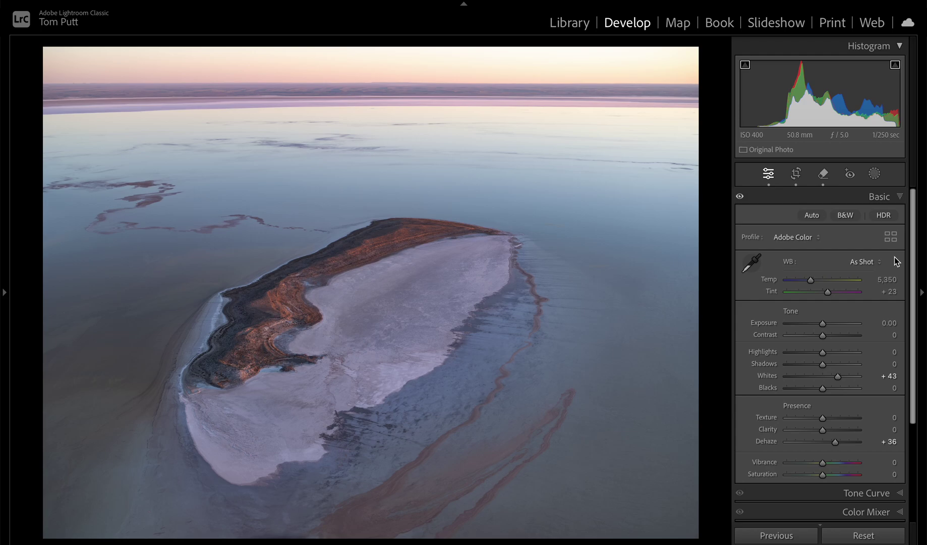
Step: Paint a brush mask with Whites at 64 over the island's red rocky ridge
click(672, 241)
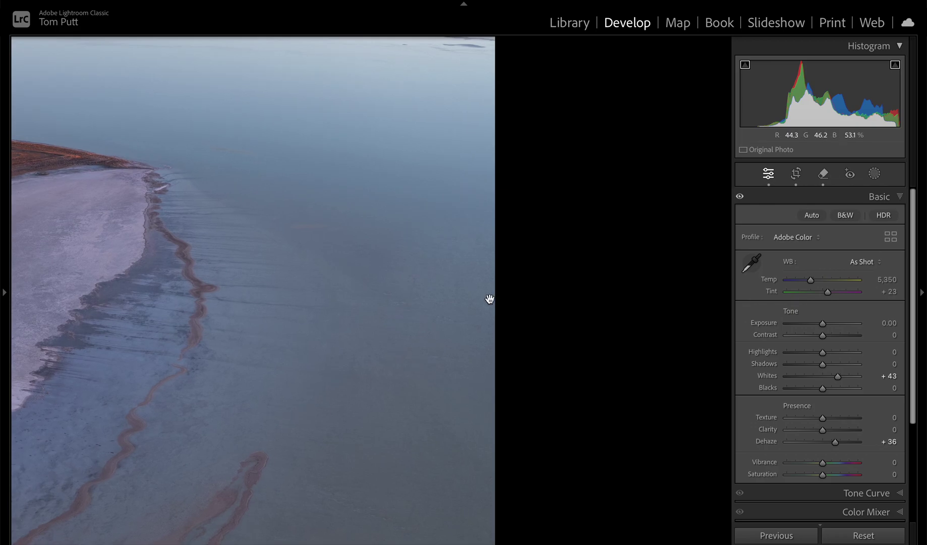
click(490, 299)
click(373, 293)
click(312, 256)
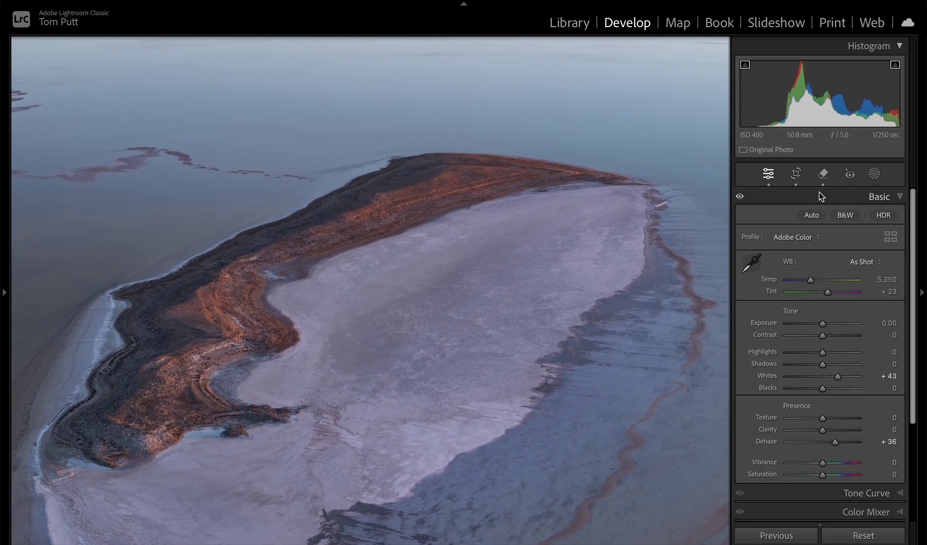
click(877, 174)
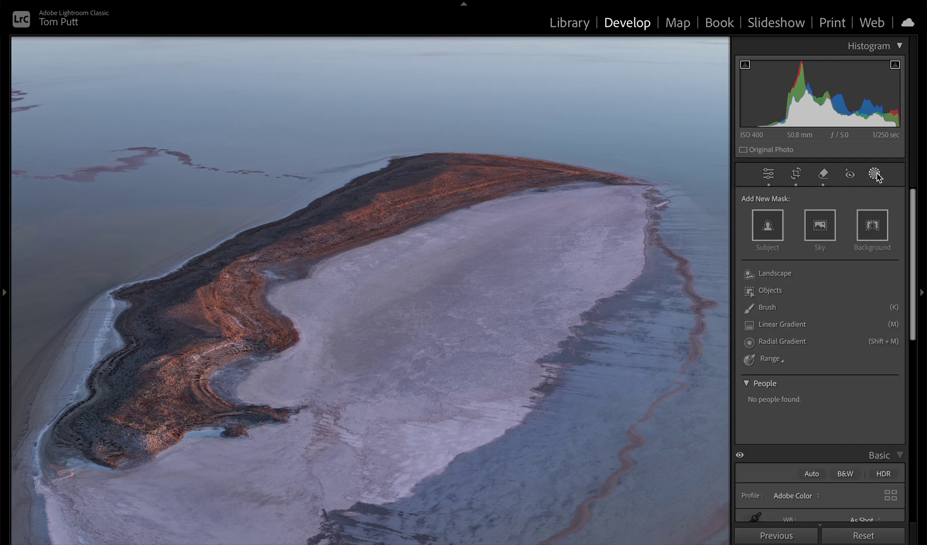
click(770, 307)
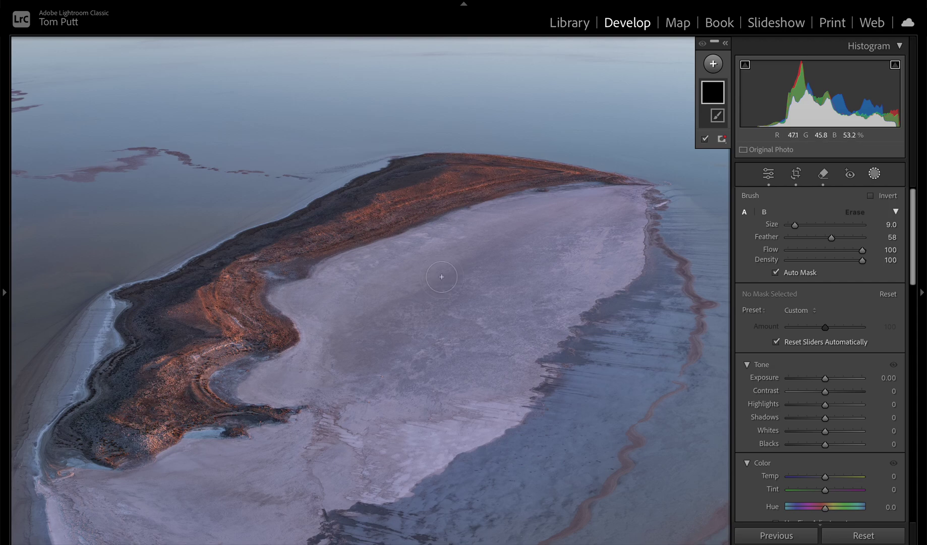
drag(828, 432, 849, 431)
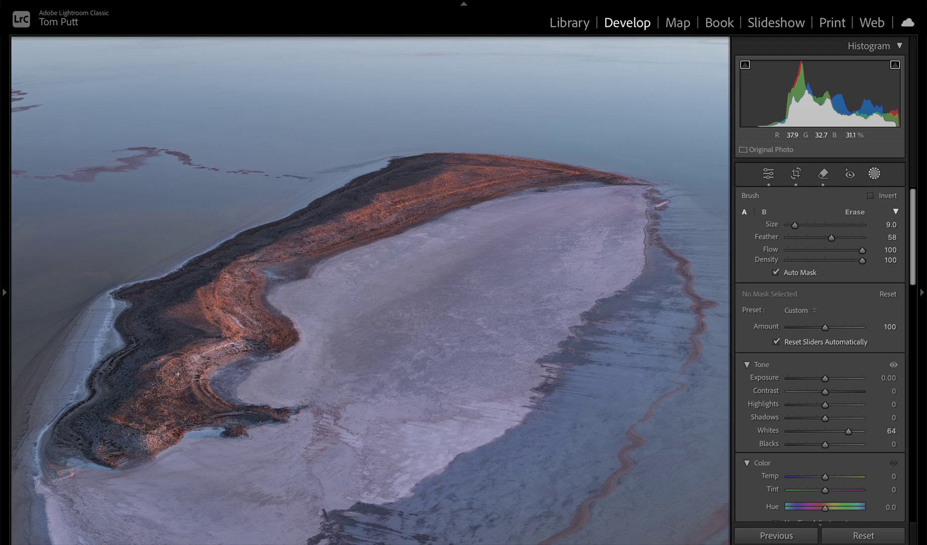
drag(198, 407, 207, 386)
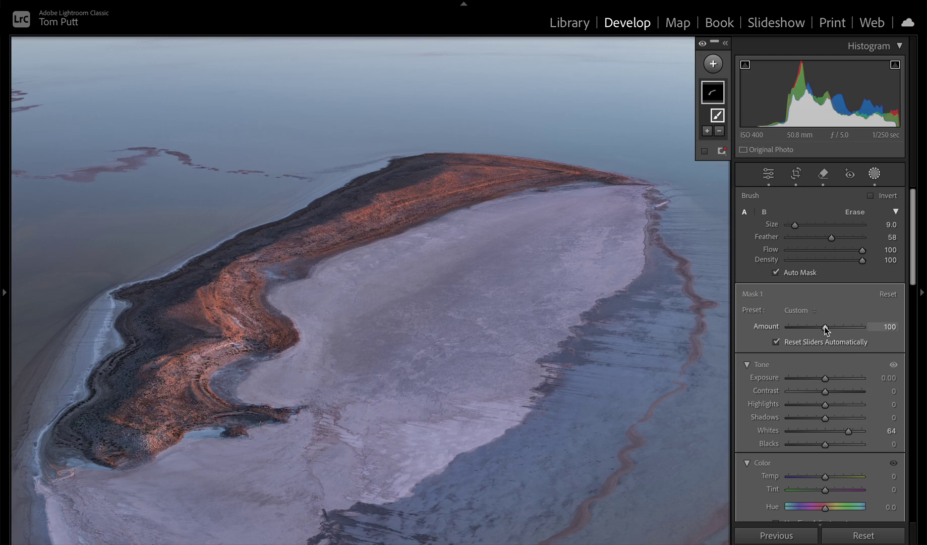
Step: Set the ridge mask's Contrast to 59 and increase its Whites and Saturation
mouse_move(848, 430)
mouse_down()
mouse_move(839, 429)
mouse_move(867, 431)
mouse_move(850, 430)
mouse_up()
drag(830, 393, 846, 392)
drag(843, 434, 851, 435)
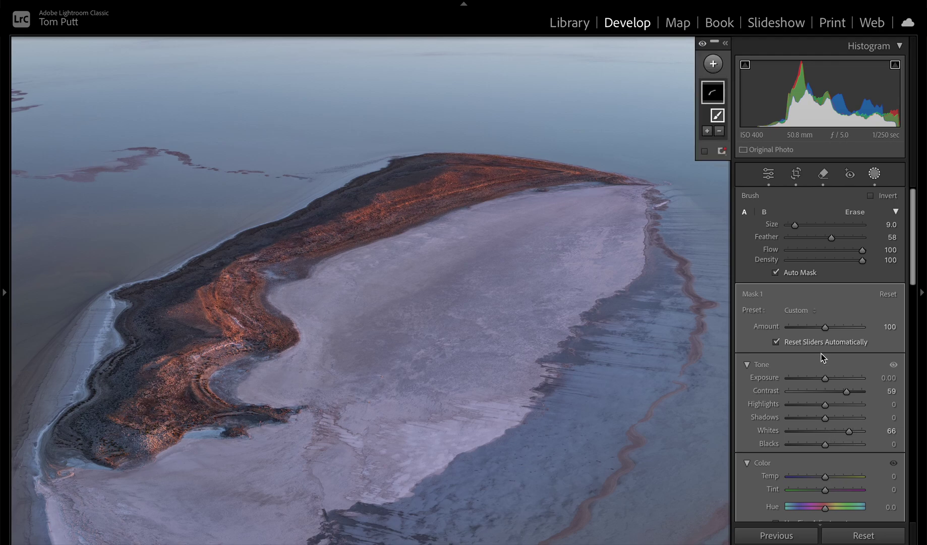
scroll(827, 497, down, 3)
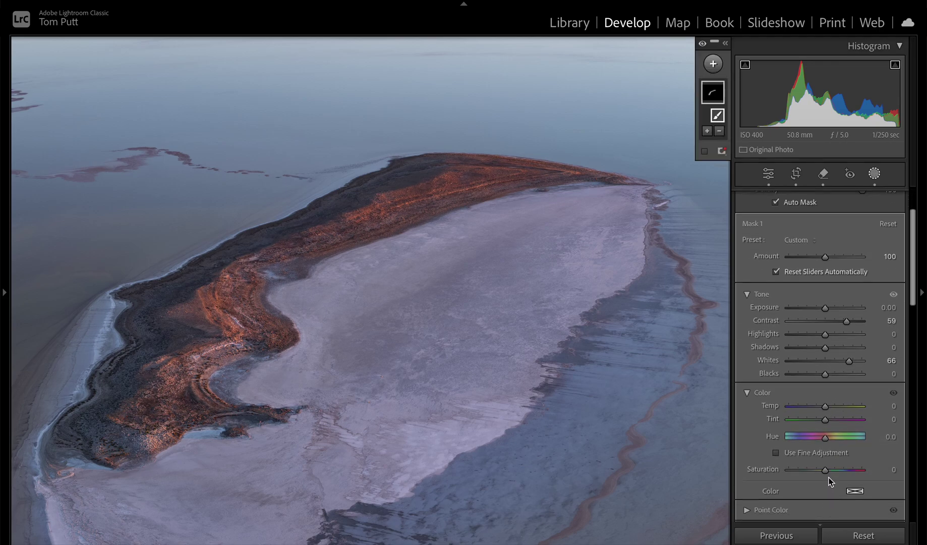
drag(825, 470, 838, 472)
drag(848, 360, 857, 359)
Step: Compare the ridge with and without its mask, and the whole photo with its unedited version
click(703, 45)
click(702, 44)
click(702, 44)
click(768, 173)
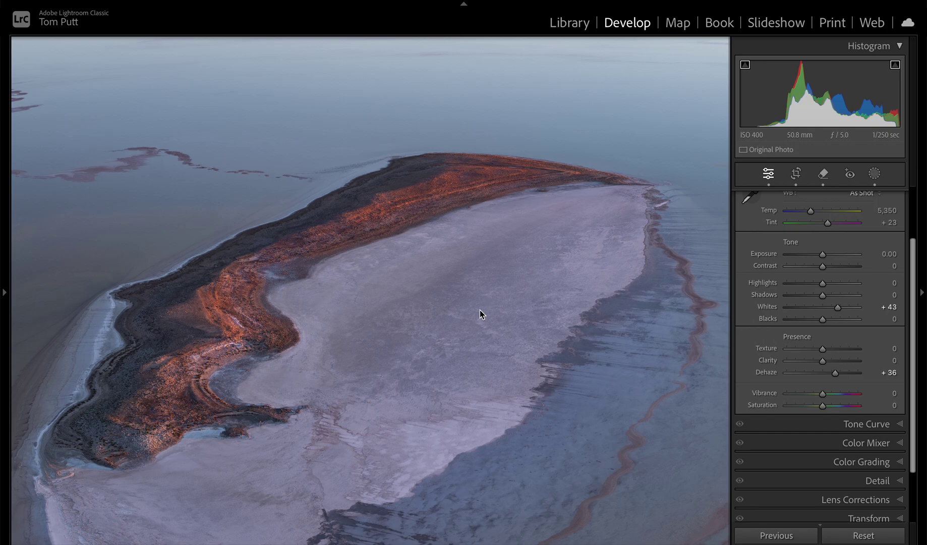
click(482, 314)
key(backslash)
key(backslash)
key(backslash)
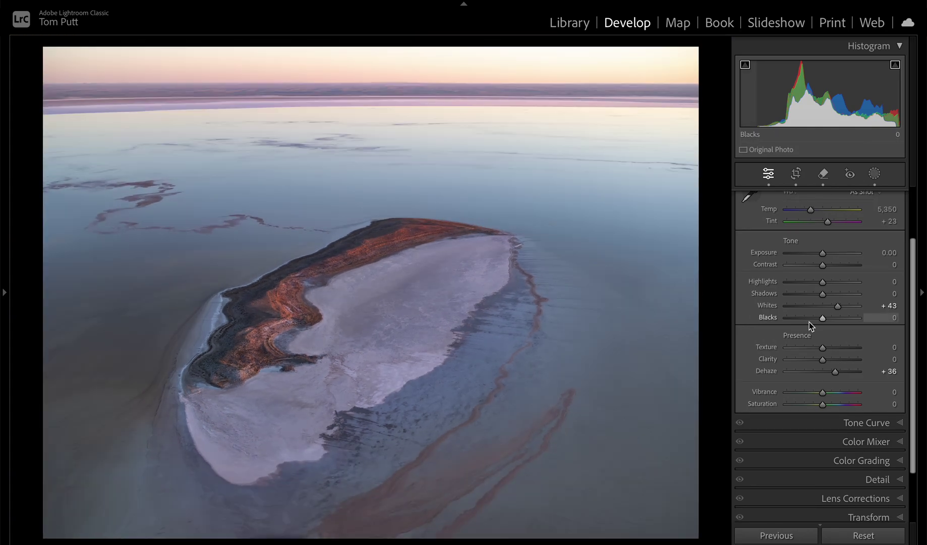
key(backslash)
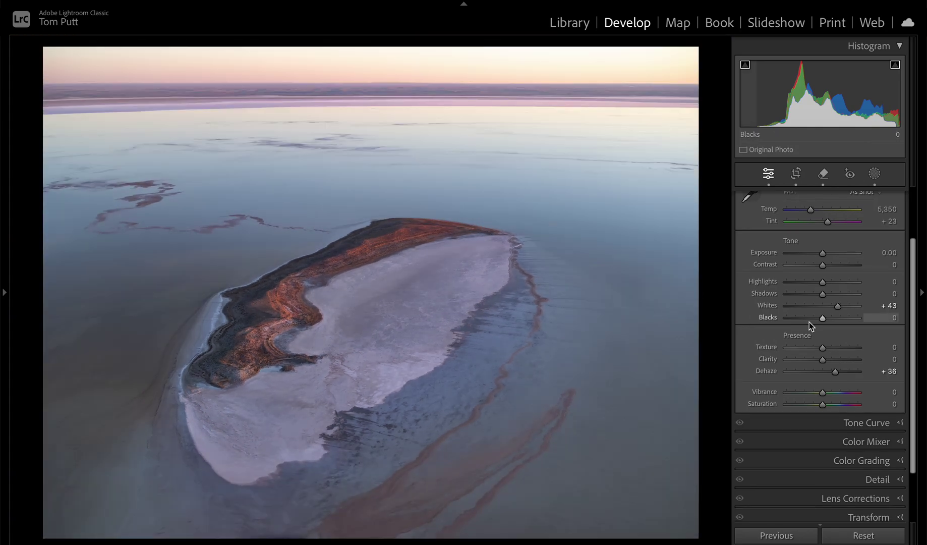
Step: Show the photo's edit history and examine the island's red ridge at close zoom
click(2, 311)
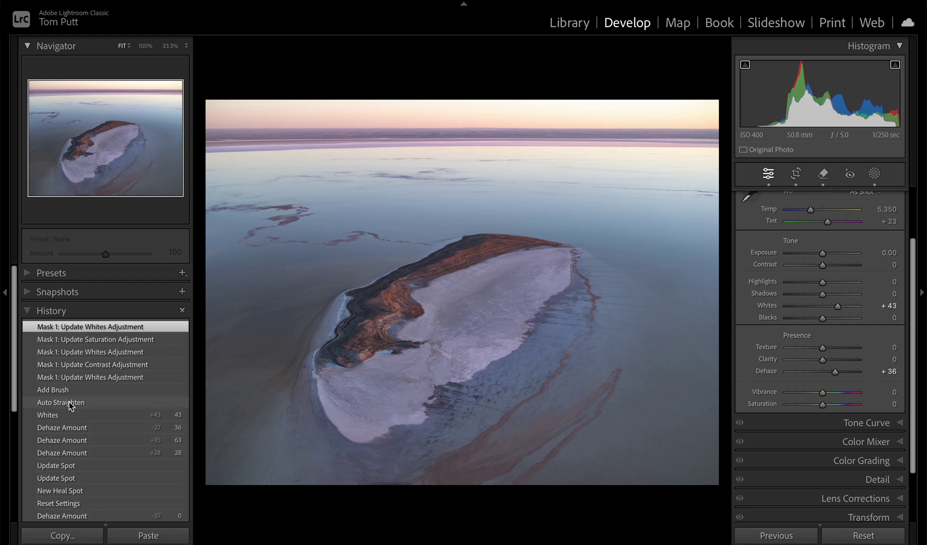
key(z)
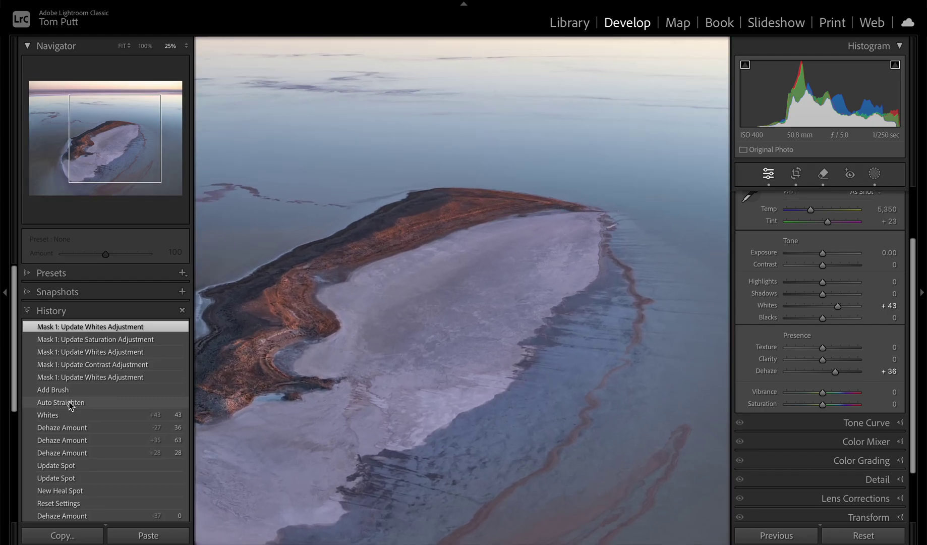
click(362, 411)
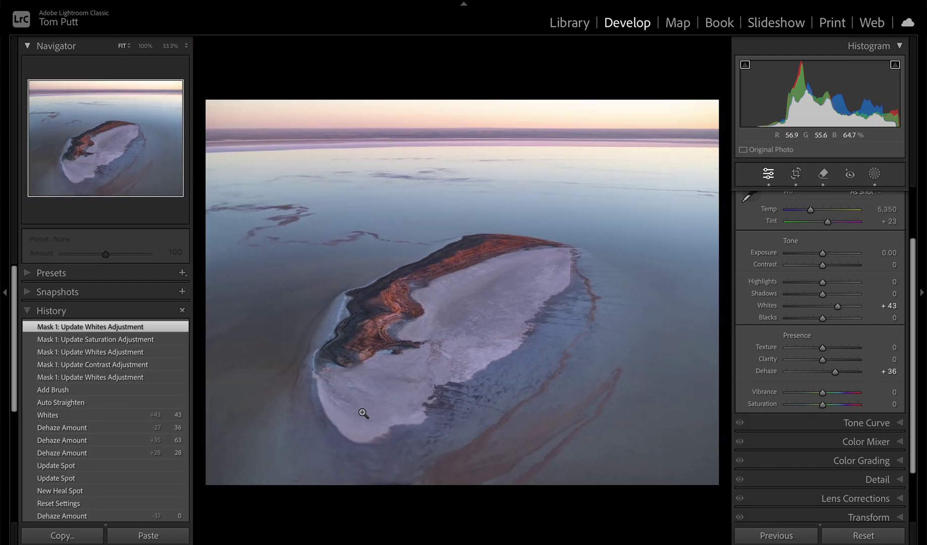
click(362, 407)
click(362, 403)
click(362, 402)
click(361, 402)
click(362, 402)
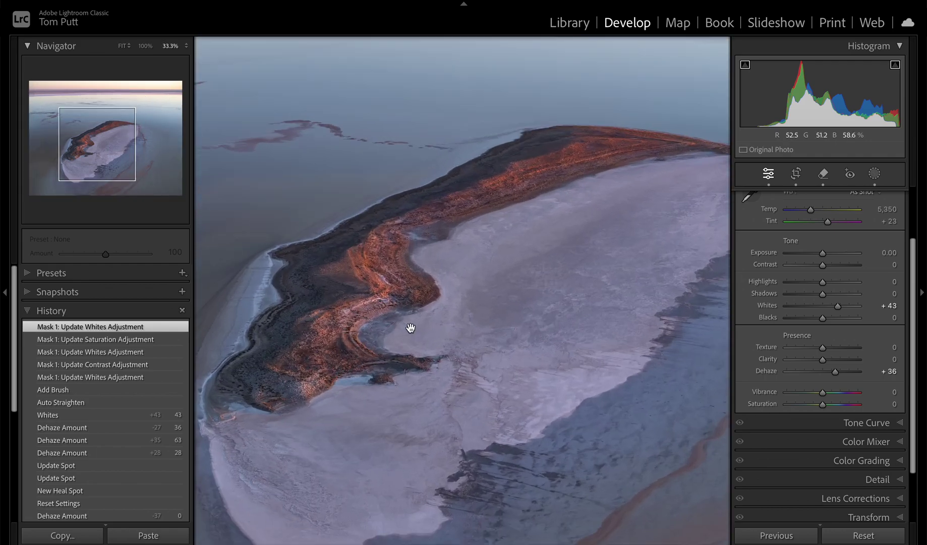
drag(413, 327, 451, 349)
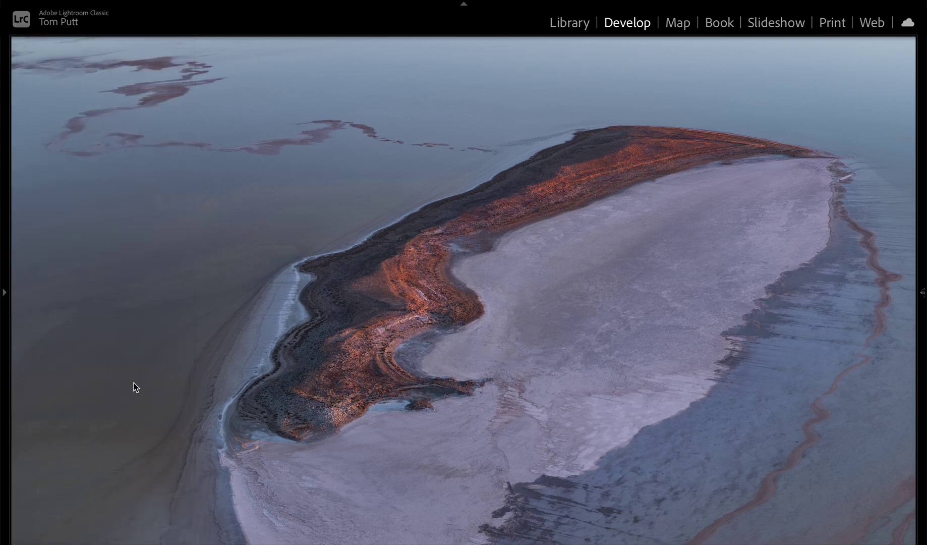
Step: Review the finished island photo full screen and compare it with its state before the edits
key(shift+Tab)
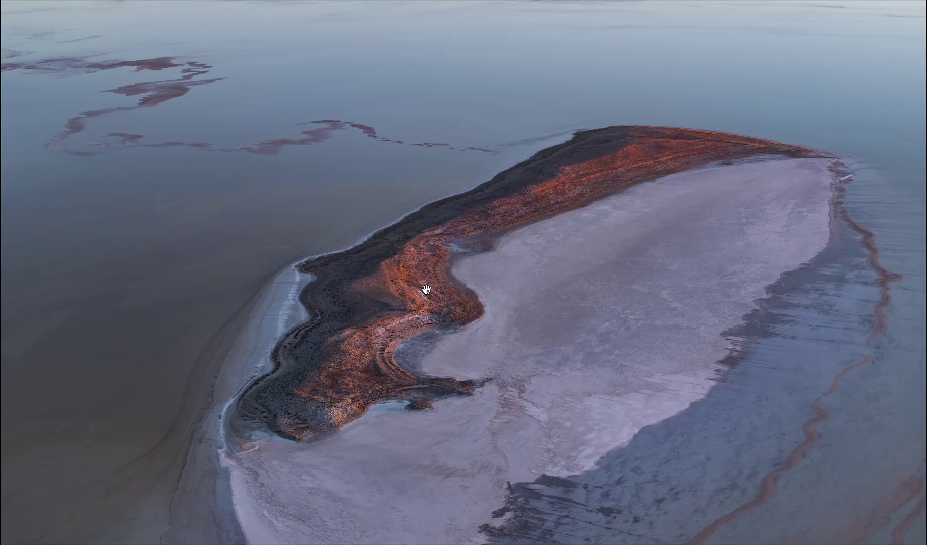
click(426, 289)
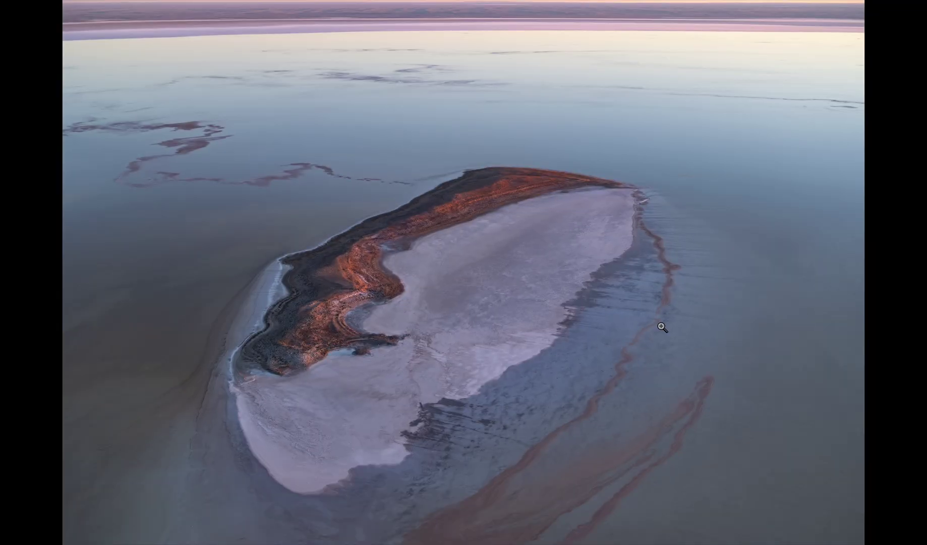
key(f)
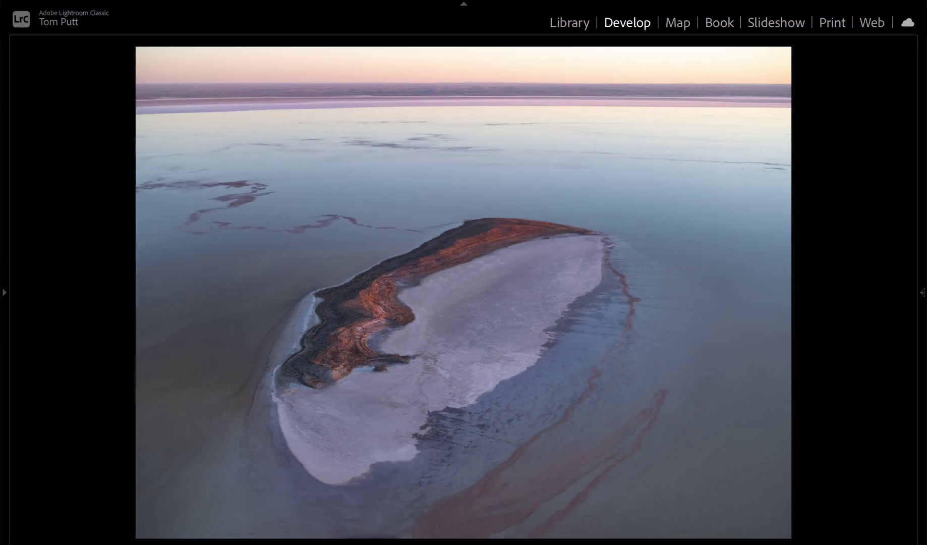
key(f)
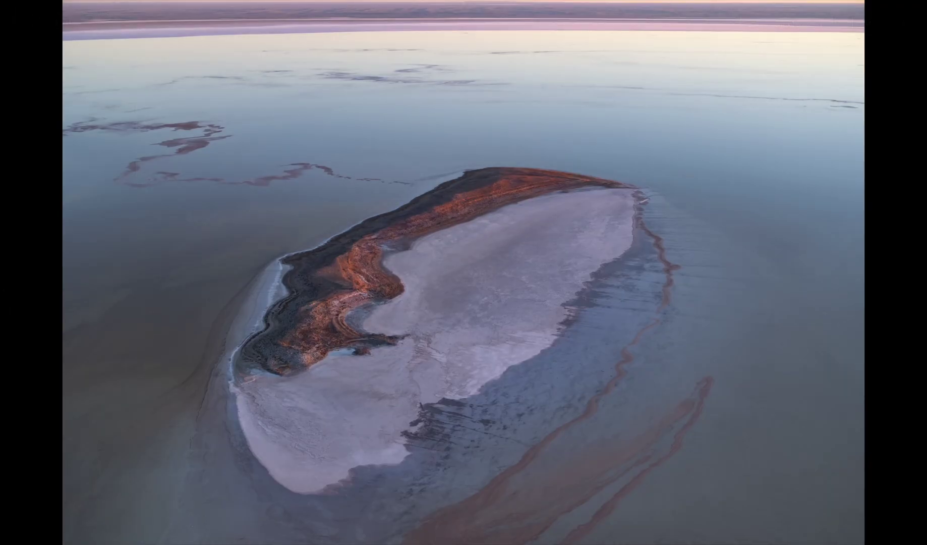
key(f)
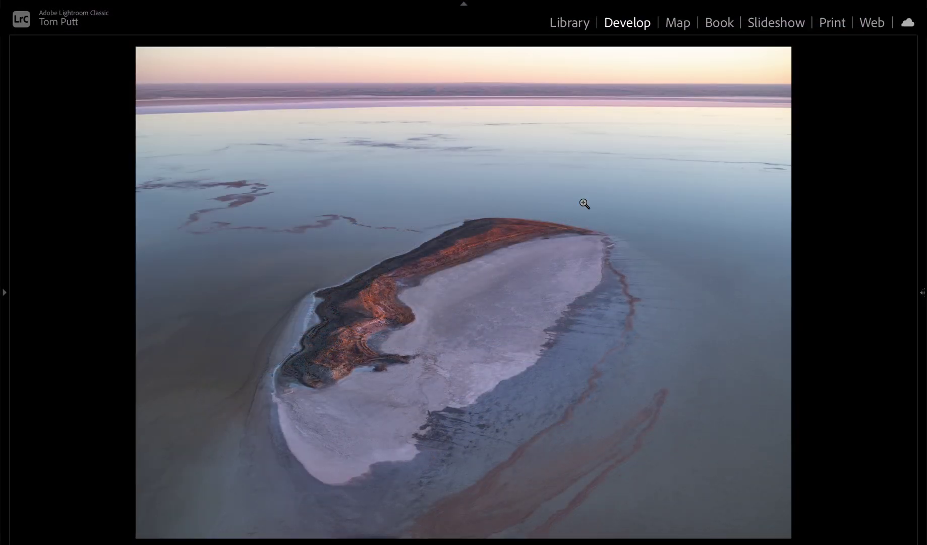
key(backslash)
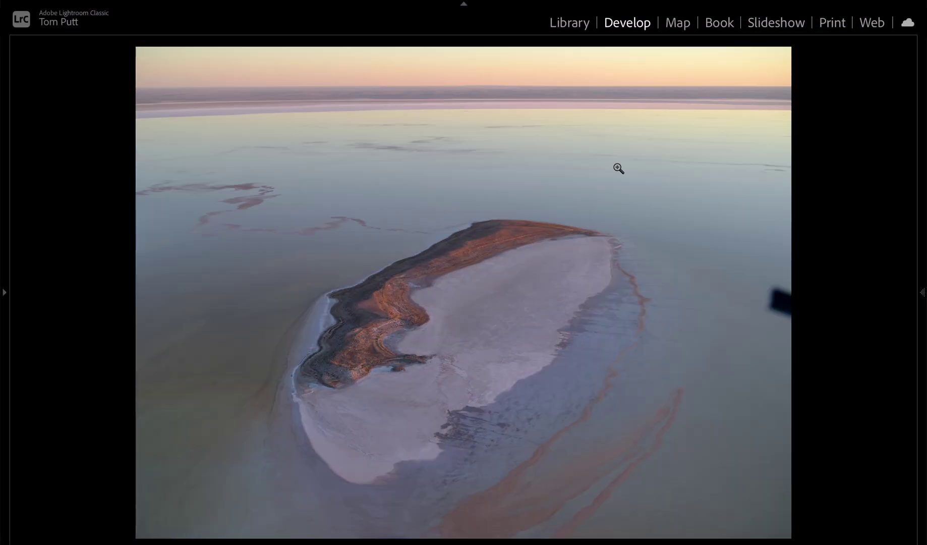
key(backslash)
key(f)
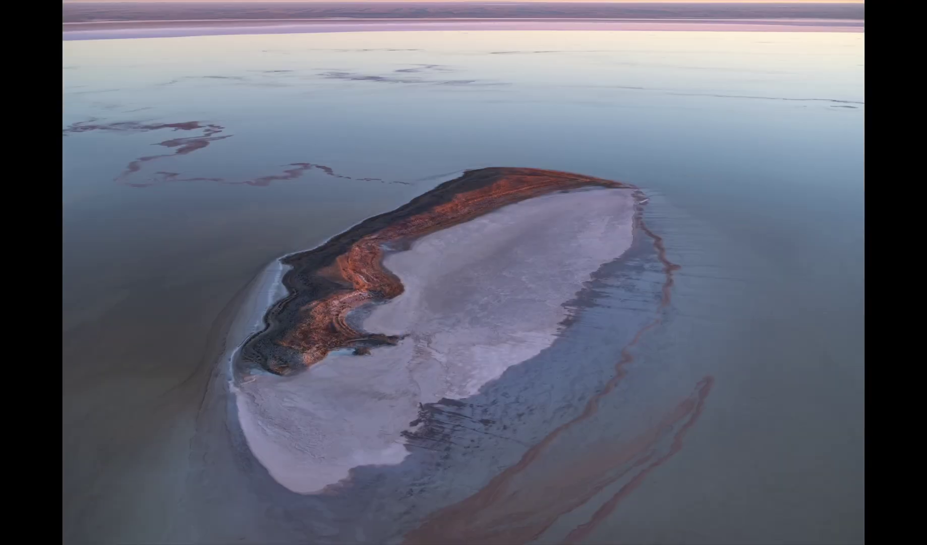
key(f)
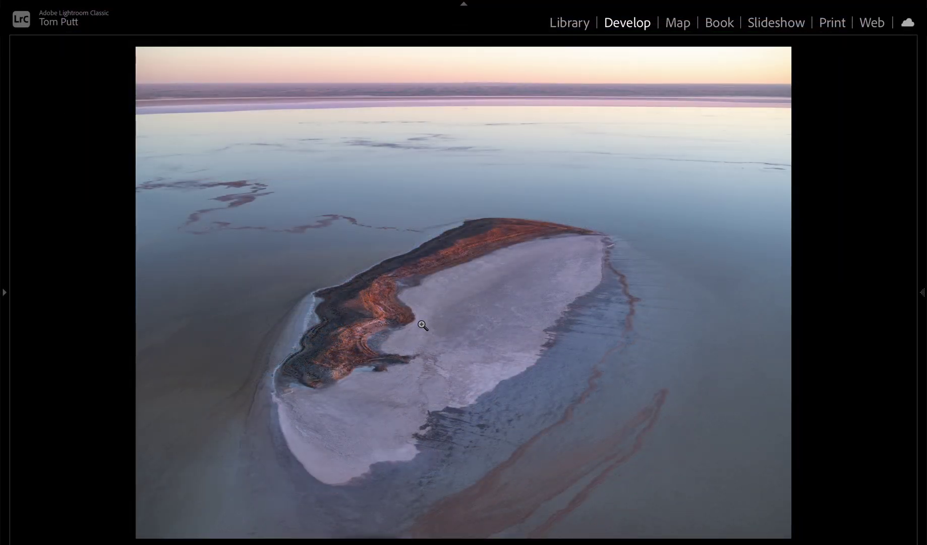
Step: Rate the island photo five stars and return to the library grid with smaller thumbnails
key(5)
key(g)
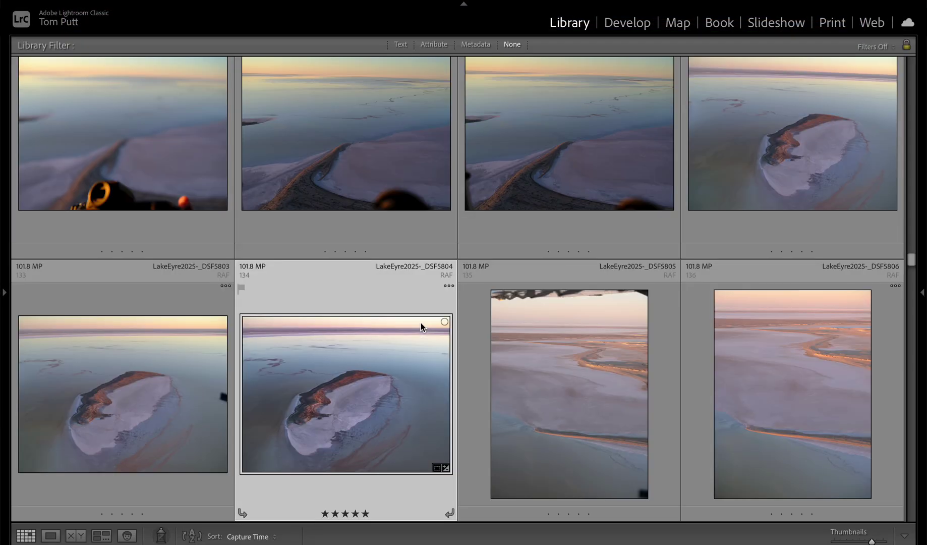
key(minus)
key(minus)
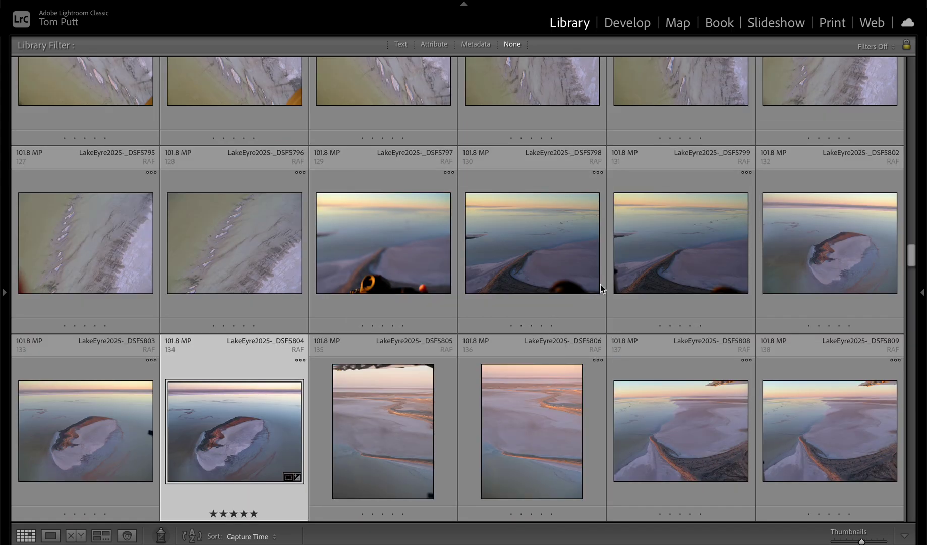
Step: Look through the library's aerial shots back to the start of the shoot for photos worth rating
scroll(466, 255, up, 5)
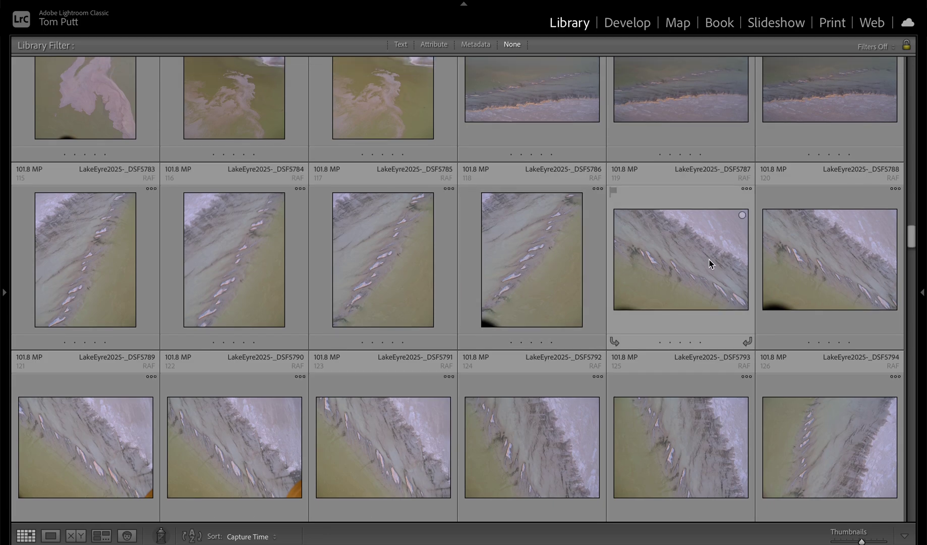
scroll(643, 273, up, 3)
scroll(643, 275, up, 10)
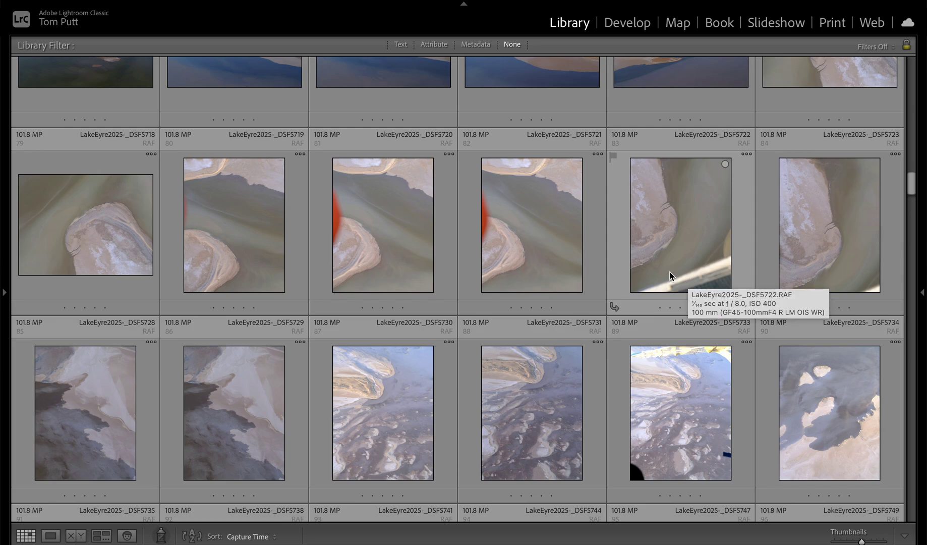
scroll(503, 258, up, 5)
scroll(506, 259, up, 15)
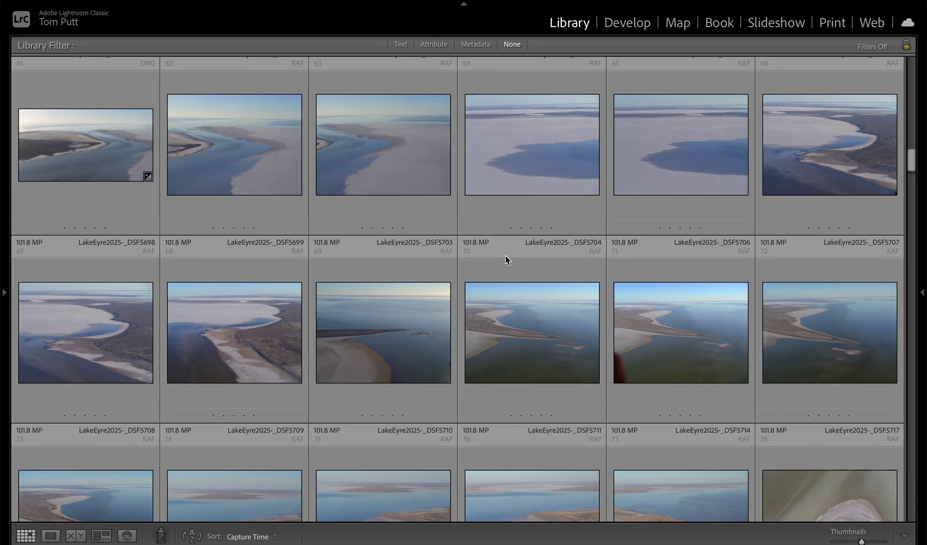
scroll(506, 259, up, 3)
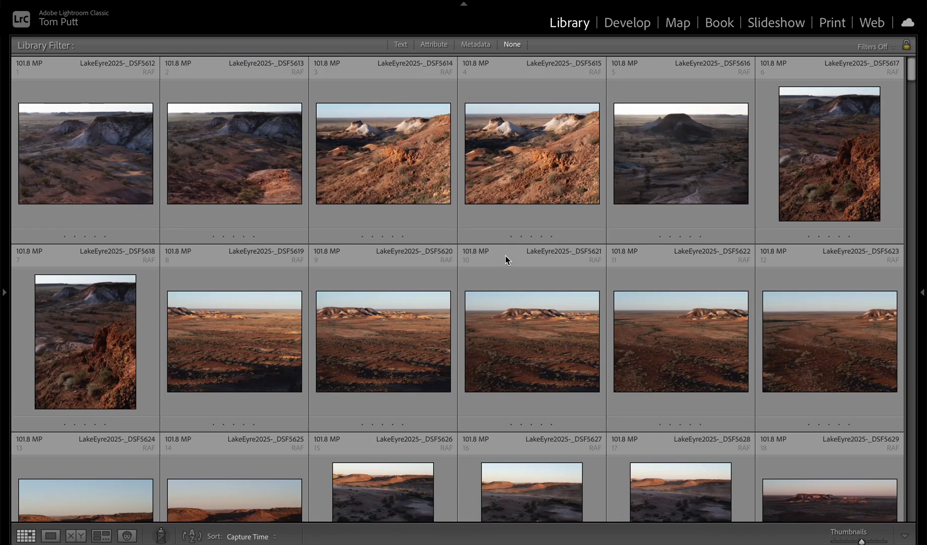
scroll(506, 259, down, 10)
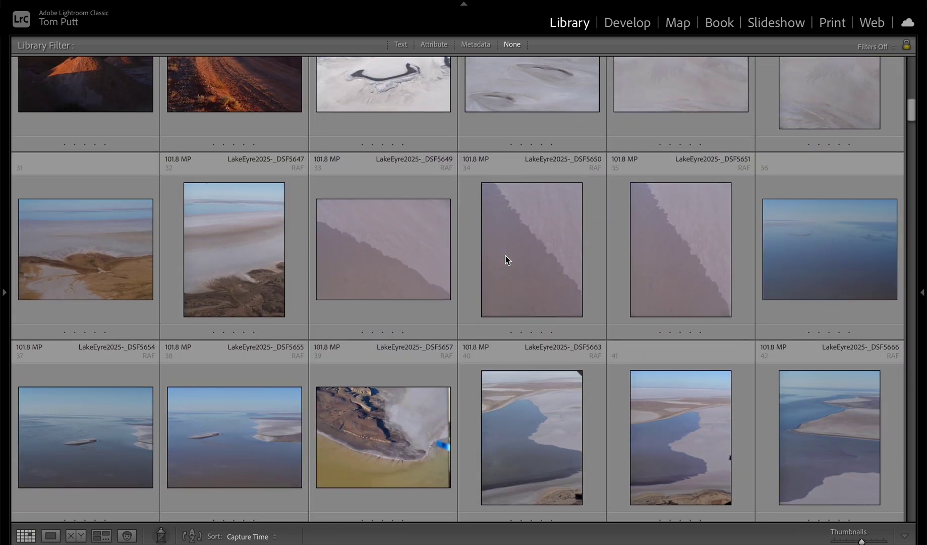
Step: Adjust the grid to five thumbnails per row and rate the diagonal shoreline photo LakeEyre2025-_DSF5651 five stars
click(677, 252)
key(equal)
key(equal)
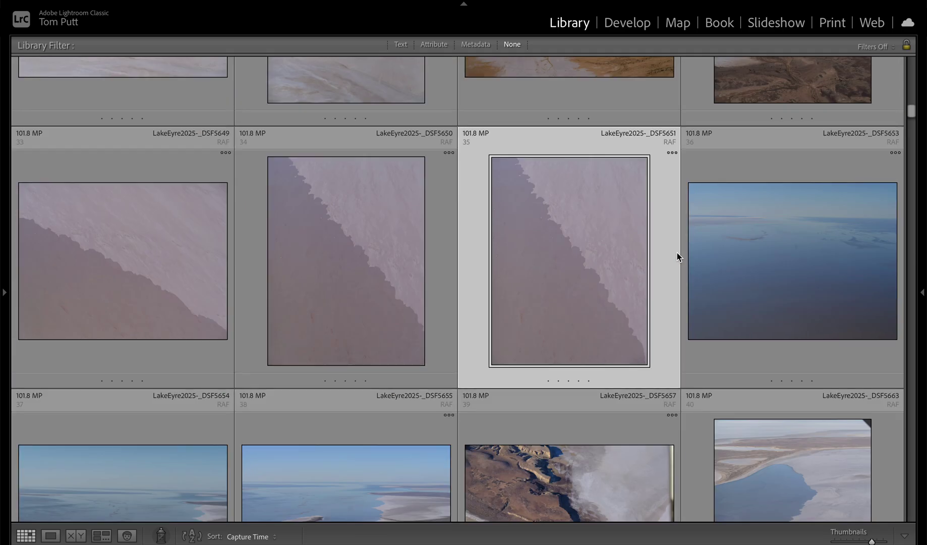
key(minus)
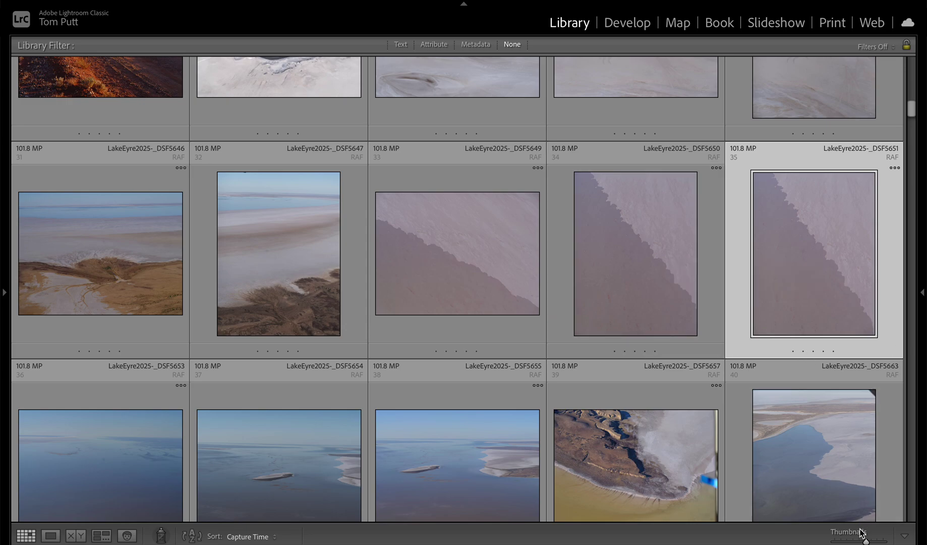
mouse_move(865, 538)
mouse_down()
mouse_move(852, 540)
mouse_move(865, 541)
mouse_up()
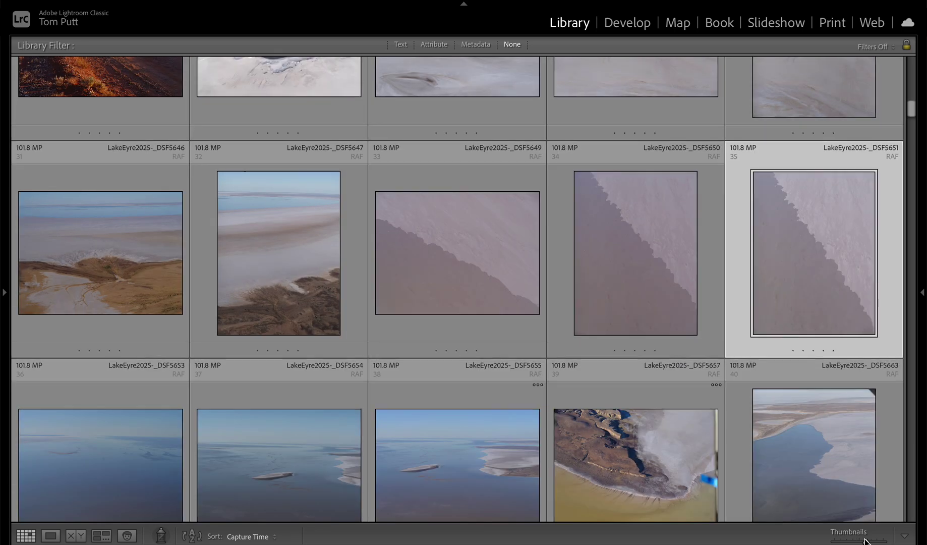
key(5)
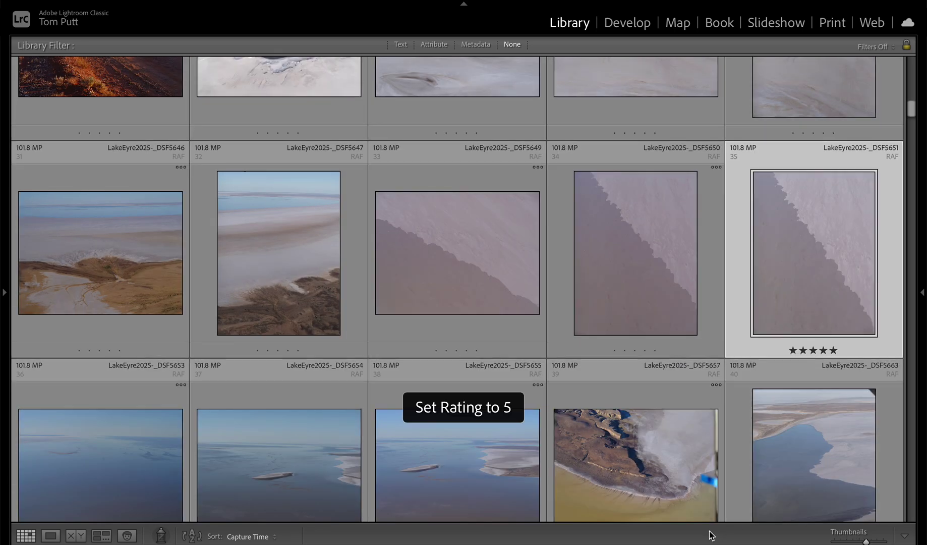
Step: Rate the vertical eroded-shoreline photo LakeEyre2025-_DSF5671 five stars
scroll(613, 407, down, 7)
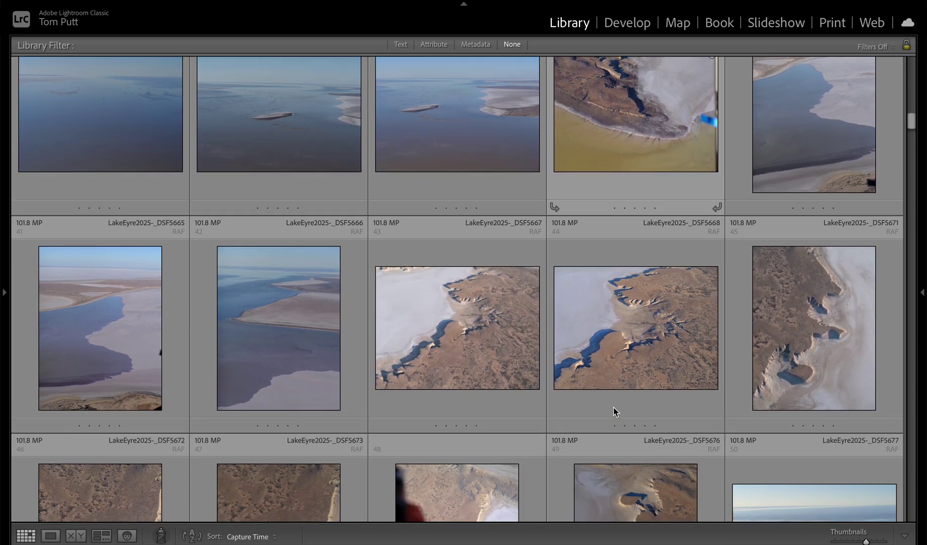
scroll(613, 407, down, 6)
scroll(613, 407, up, 1)
scroll(613, 407, up, 1)
scroll(614, 407, down, 1)
scroll(613, 407, up, 1)
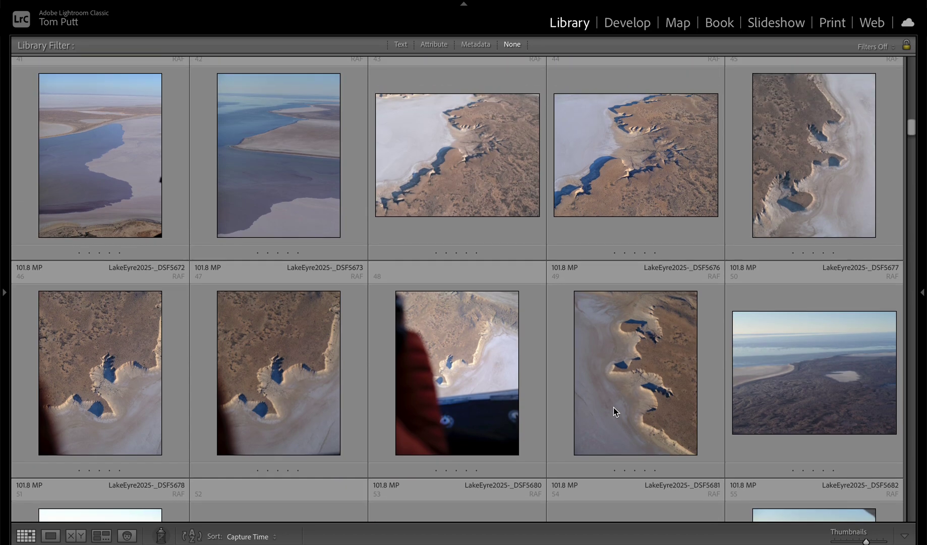
scroll(613, 407, up, 1)
click(780, 207)
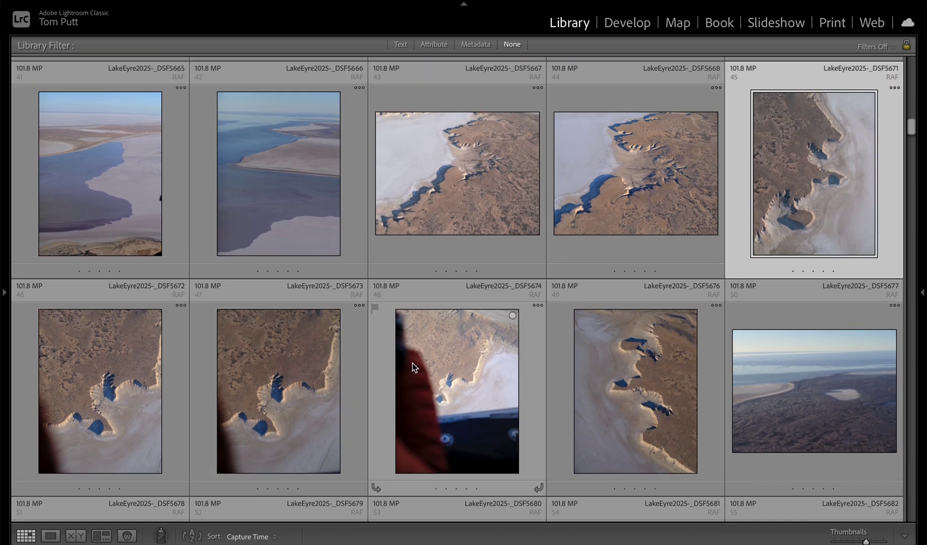
key(5)
Step: Rate the curved headland photo LakeEyre2025-_DSF5688 five stars
scroll(694, 393, down, 6)
scroll(694, 391, down, 4)
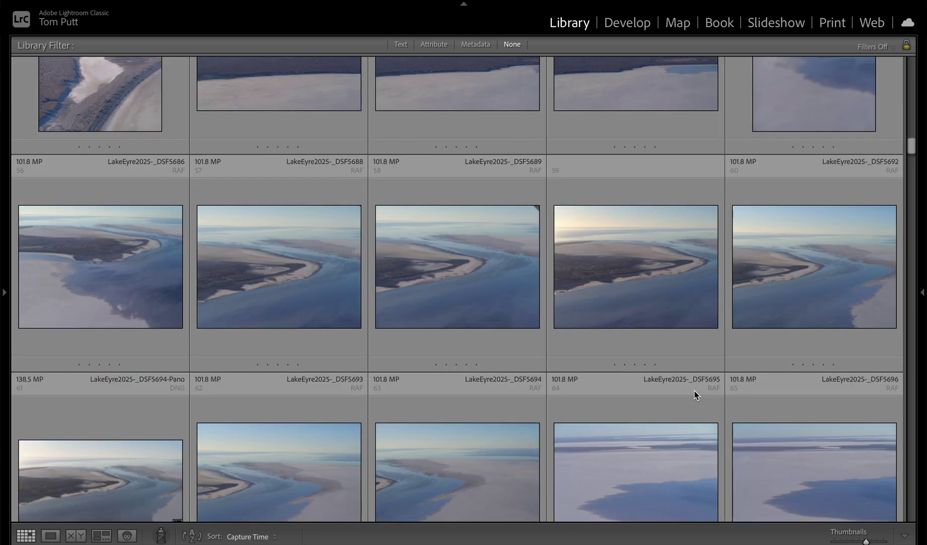
scroll(507, 279, down, 2)
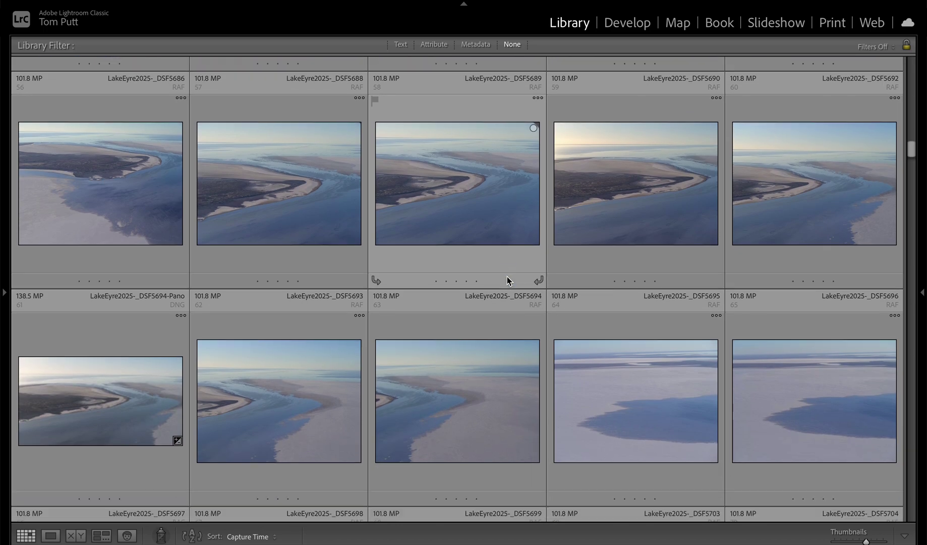
scroll(507, 279, down, 1)
click(352, 183)
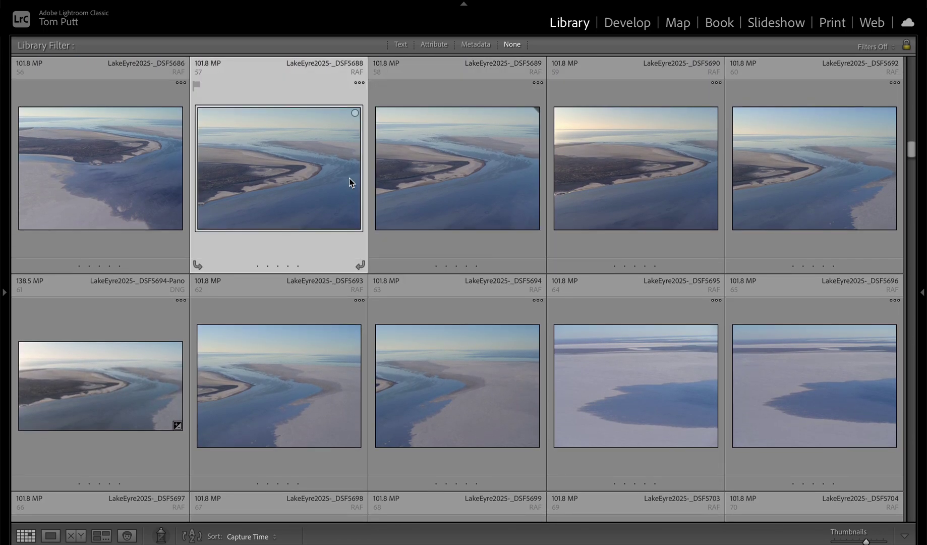
key(5)
Step: Rate the pointed sand spit photo LakeEyre2025-_DSF5708 five stars
scroll(415, 270, down, 6)
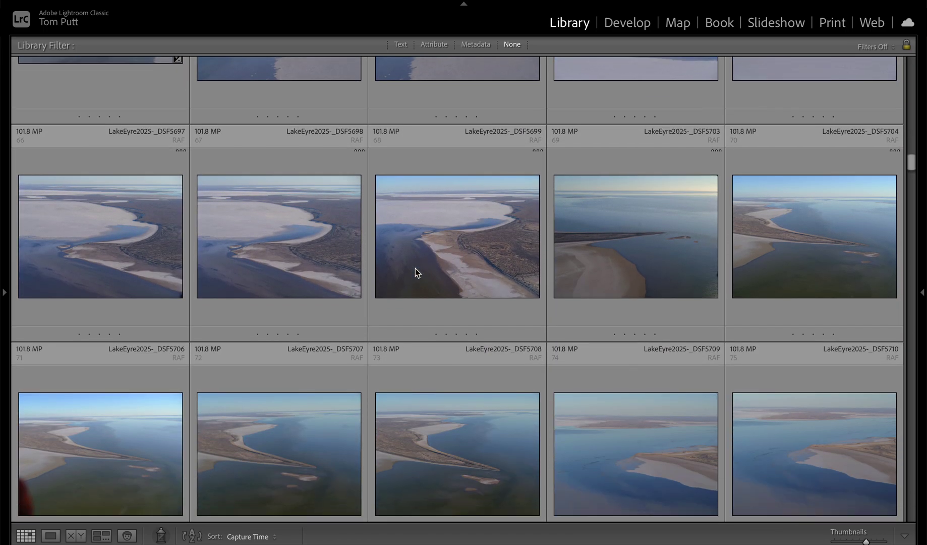
scroll(415, 268, down, 4)
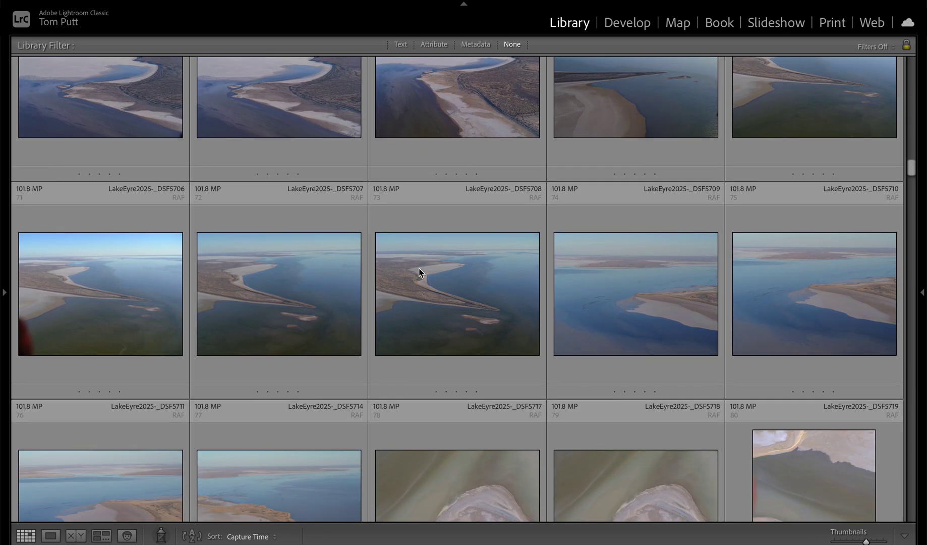
click(415, 267)
key(5)
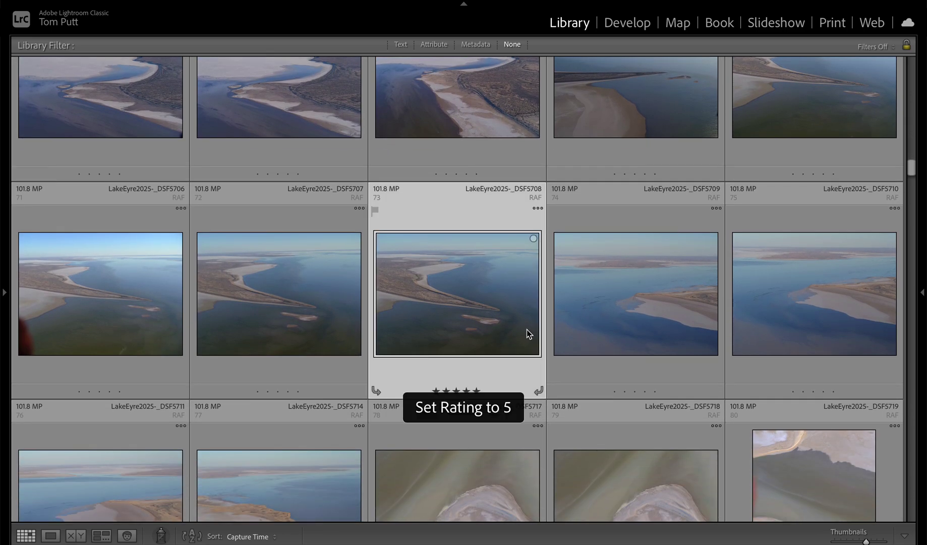
Step: Rate the blue-water peninsula photo LakeEyre2025-_DSF5710 five stars
scroll(508, 337, down, 3)
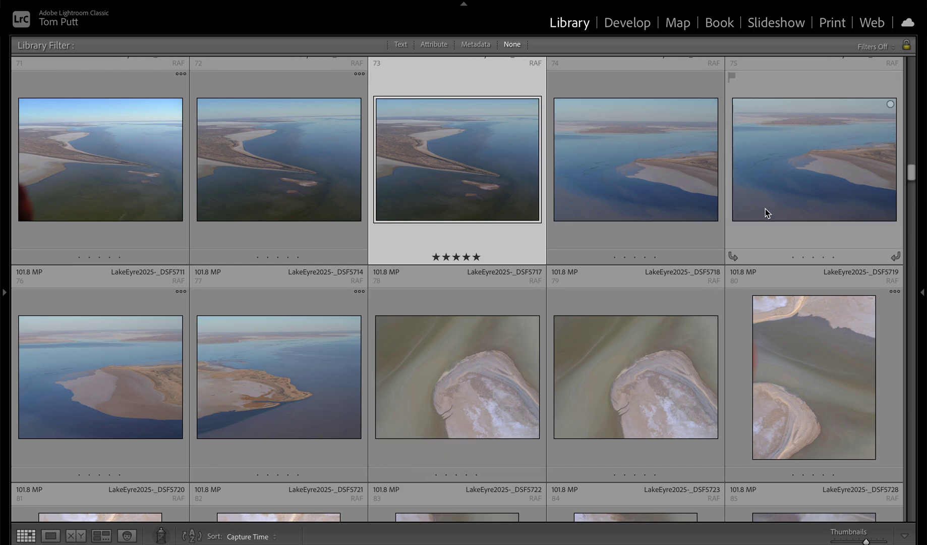
click(824, 184)
key(5)
scroll(822, 184, down, 5)
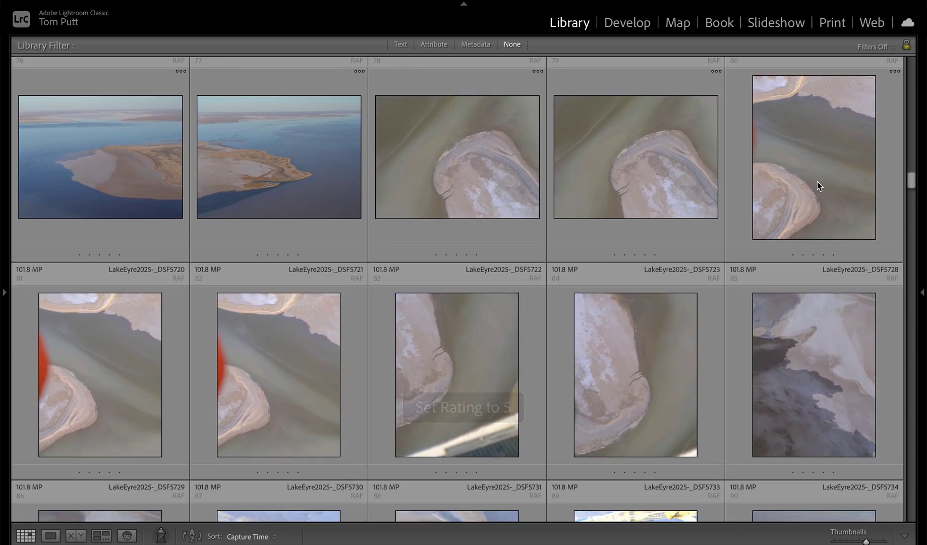
Step: Rate the curved headland photo LakeEyre2025-_DSF5718 and the brighter sand-fingers photo LakeEyre2025-_DSF5730 five stars
click(634, 170)
key(5)
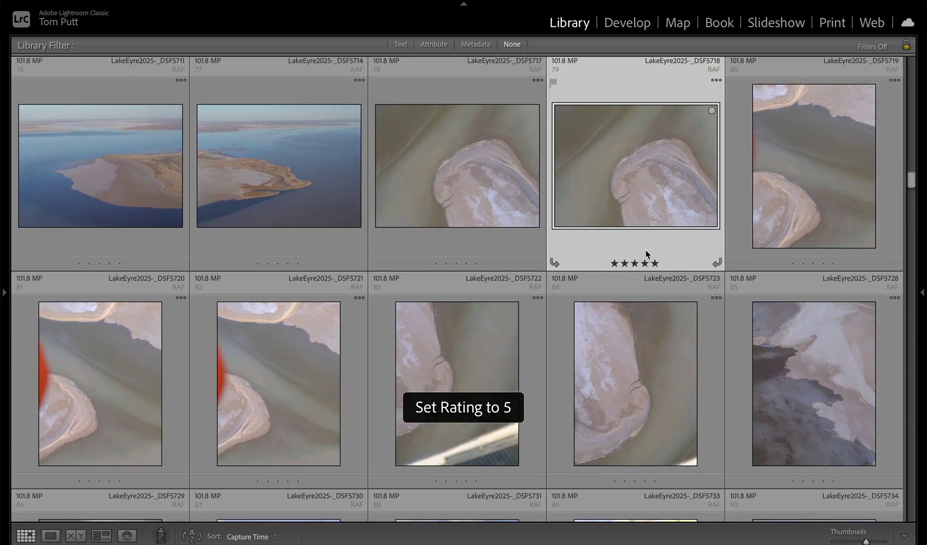
scroll(645, 249, down, 3)
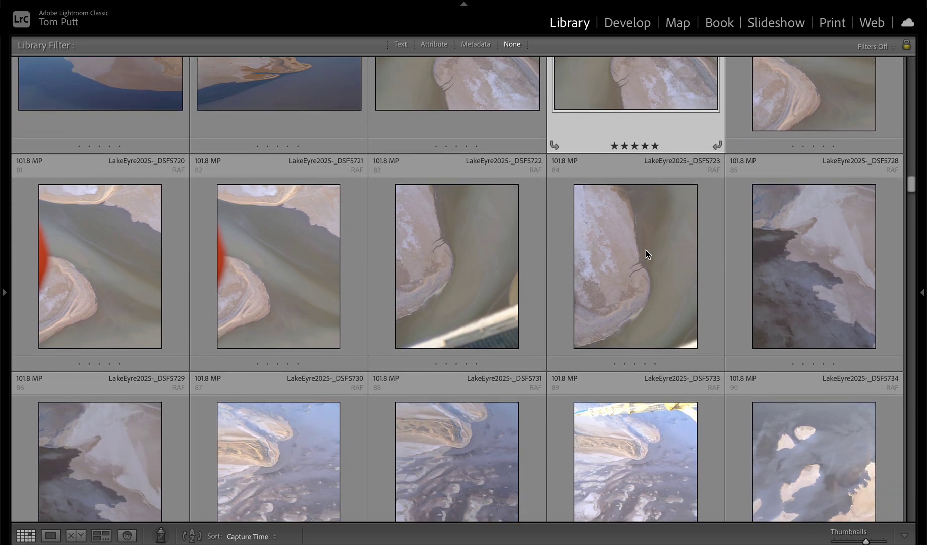
scroll(645, 250, down, 3)
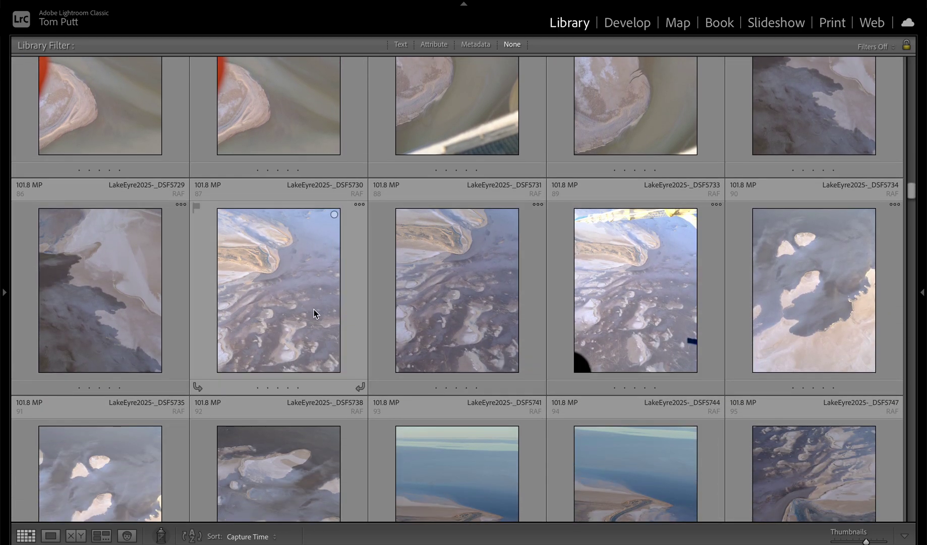
click(315, 312)
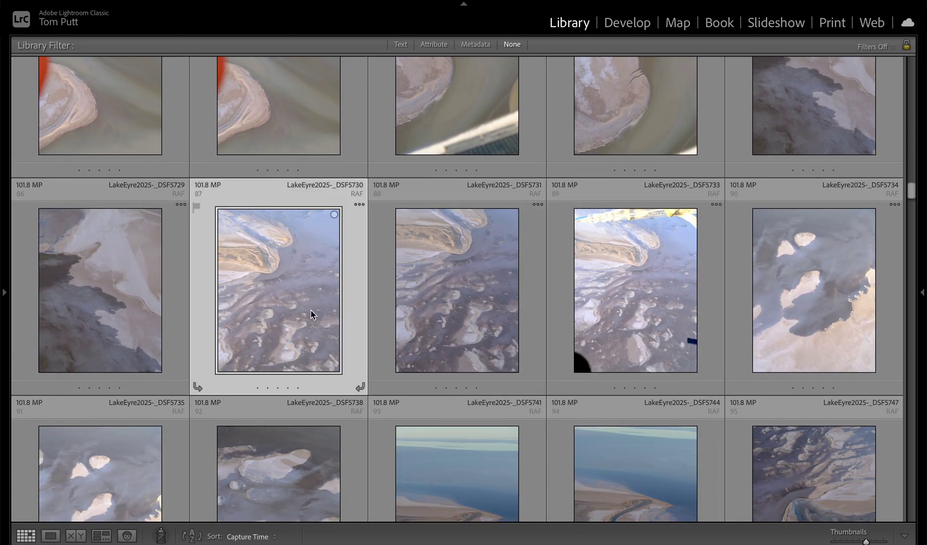
click(450, 309)
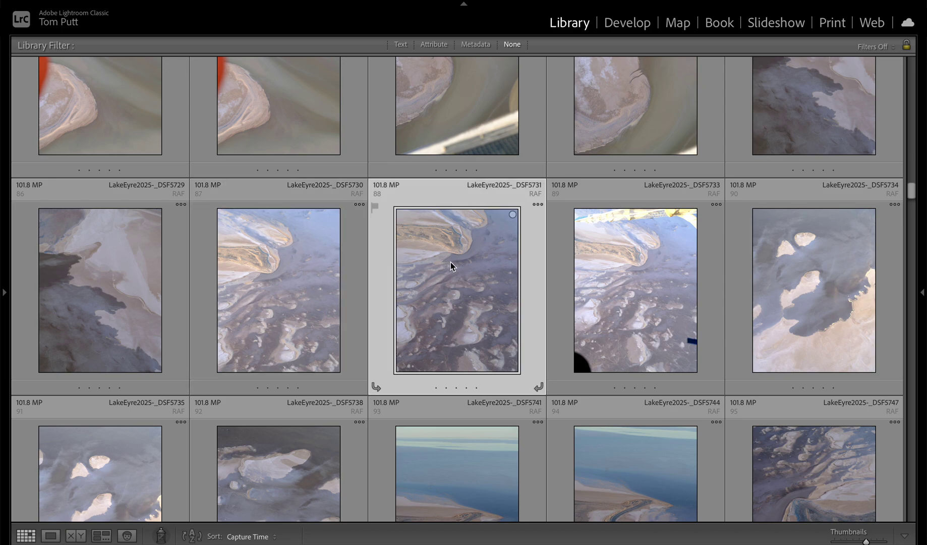
click(266, 280)
key(5)
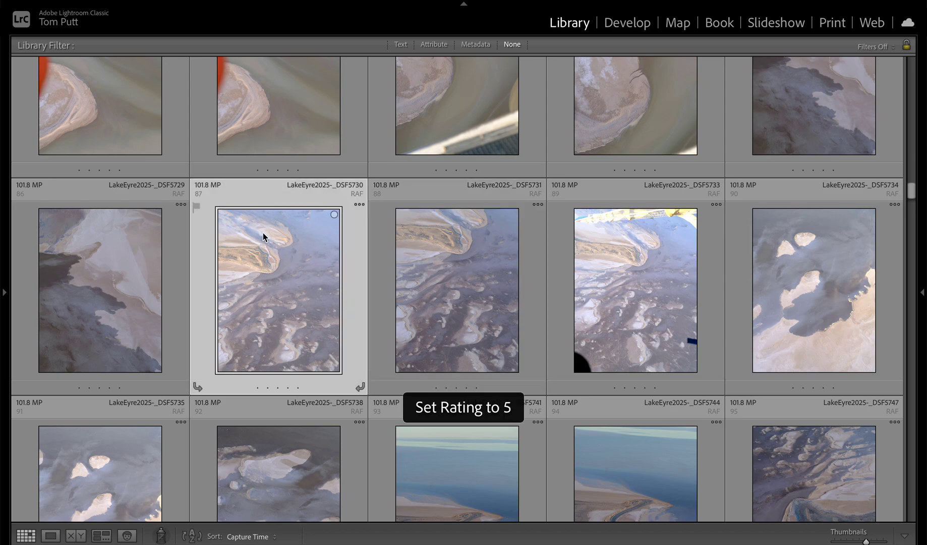
Step: Compare the similar shoreline photos LakeEyre2025-_DSF5730 and _DSF5731 in single-photo view, and return to the grid
scroll(354, 296, down, 1)
double_click(299, 274)
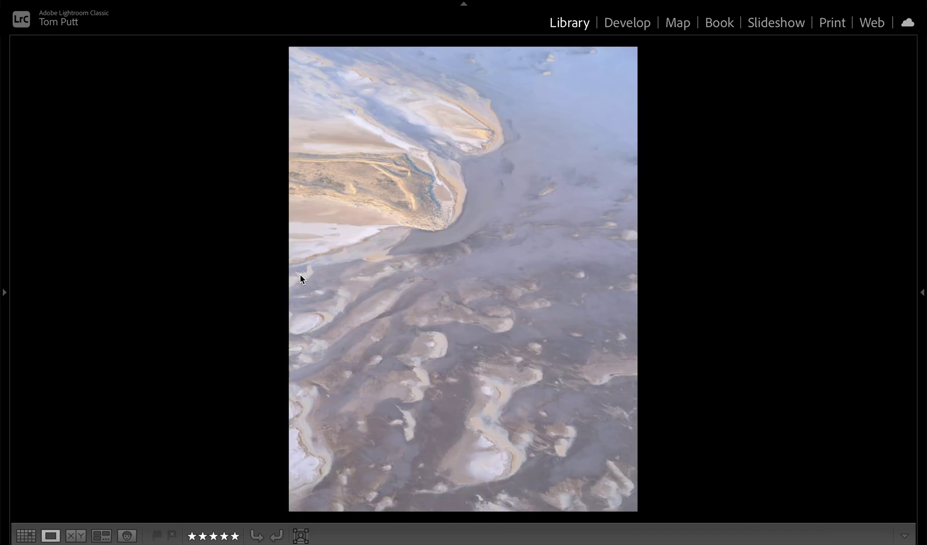
key(Right)
key(Left)
key(Right)
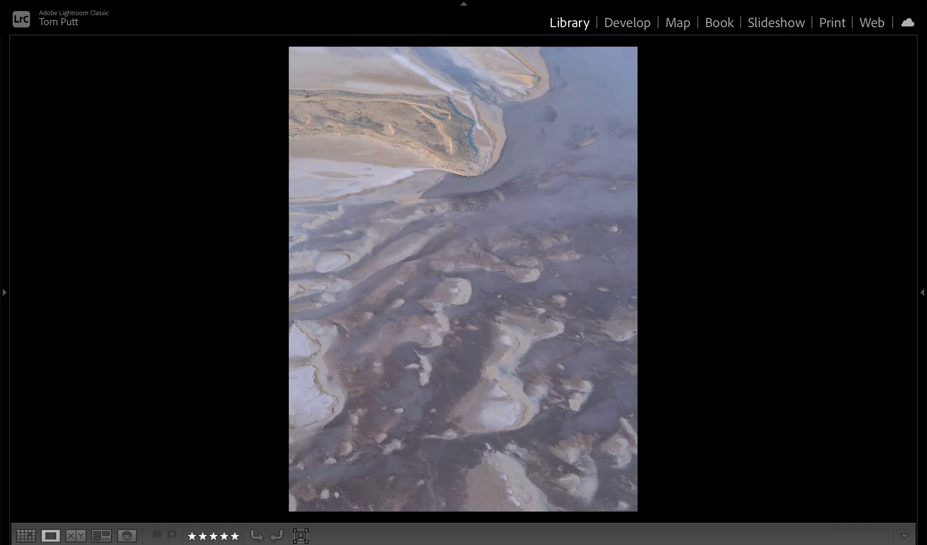
key(Left)
key(Right)
key(g)
Step: Rate the unobstructed vertical shoreline photo LakeEyre2025-_DSF5752 five stars
scroll(468, 345, down, 4)
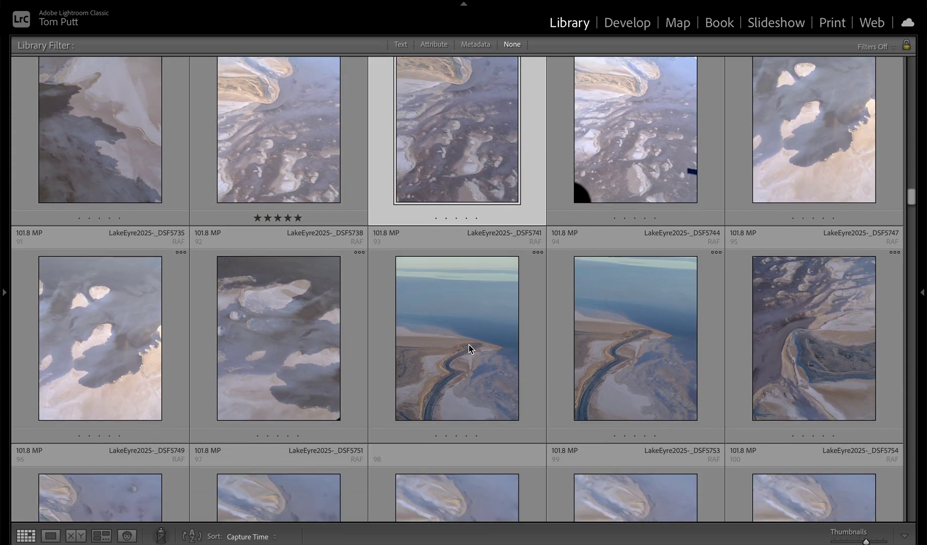
scroll(469, 345, down, 4)
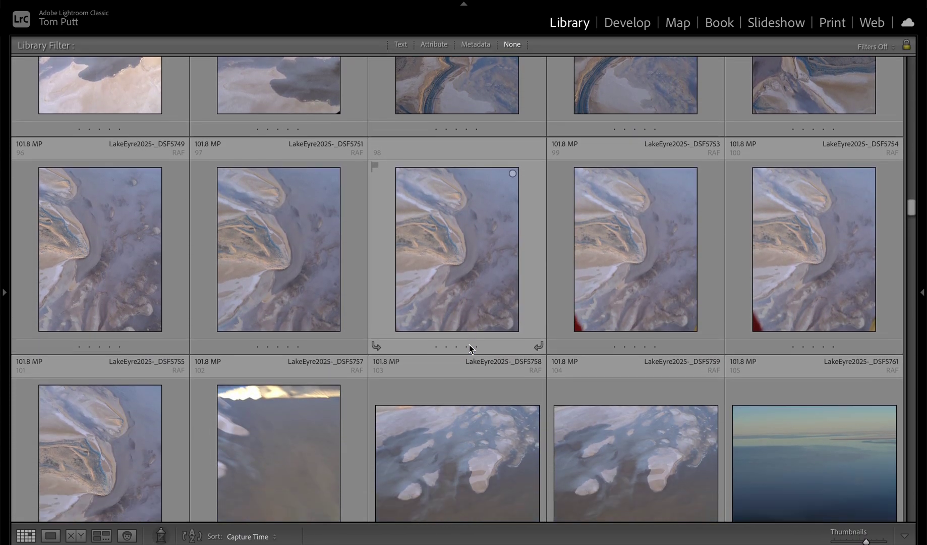
click(451, 278)
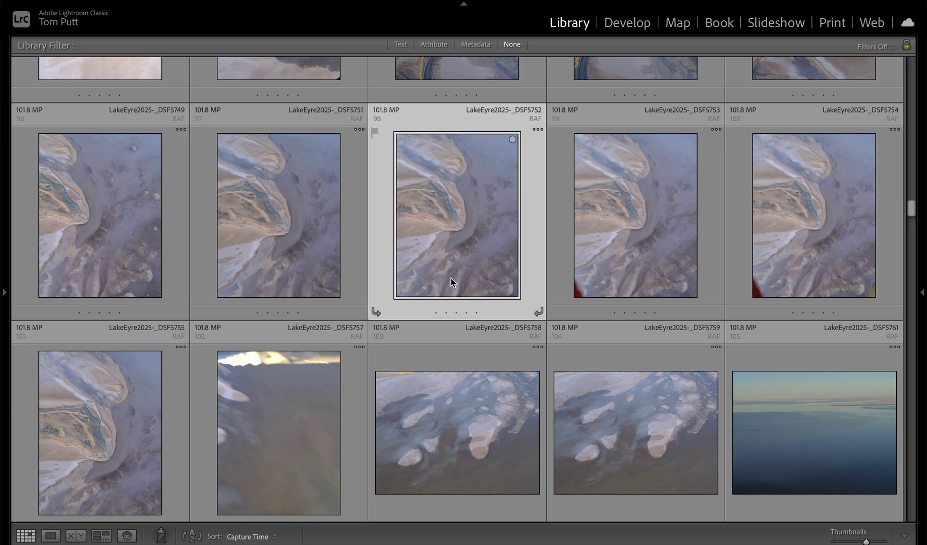
key(5)
Step: Rate the pink swirl in green water photo LakeEyre2025-_DSF5774 five stars
scroll(543, 362, down, 3)
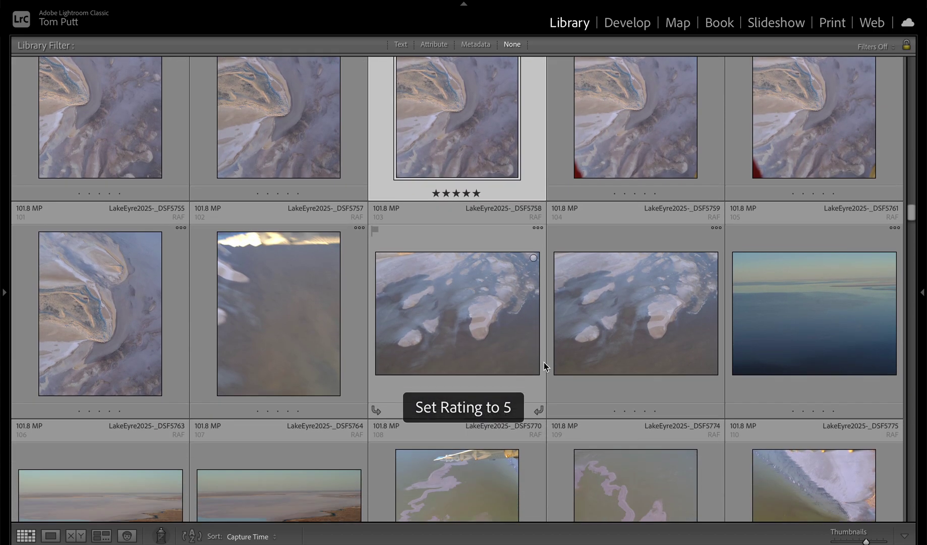
scroll(543, 362, down, 5)
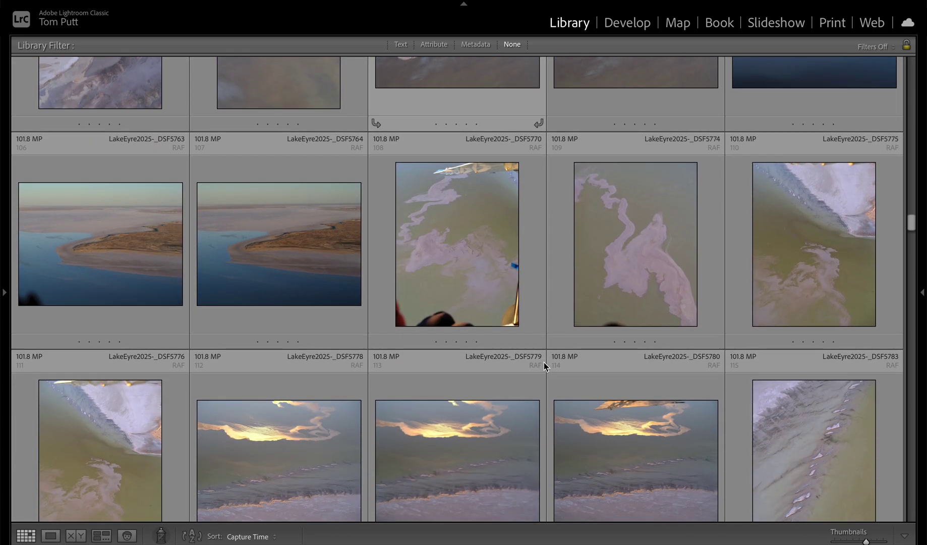
click(633, 284)
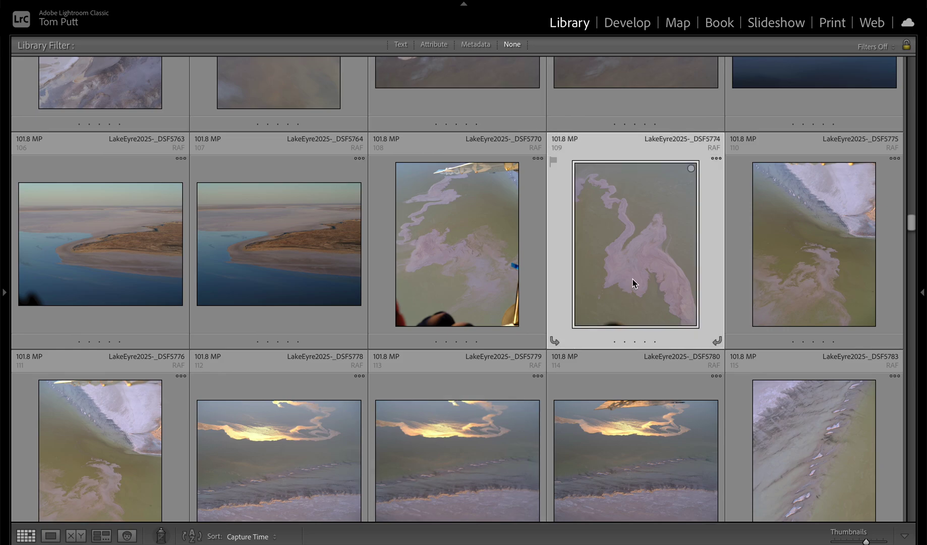
key(5)
Step: Rate the pink and purple dusk horizon photo LakeEyre2025-_DSF5832 five stars
scroll(634, 282, down, 7)
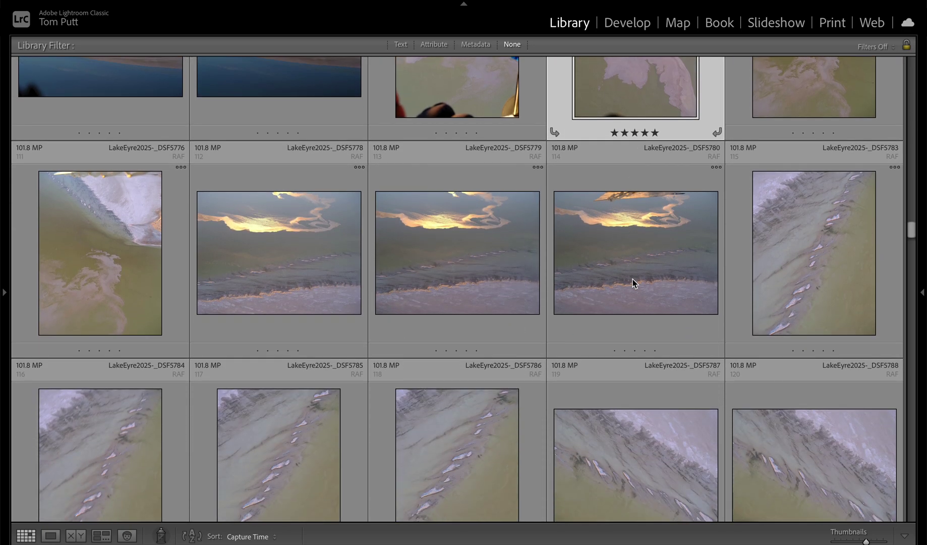
scroll(633, 282, down, 8)
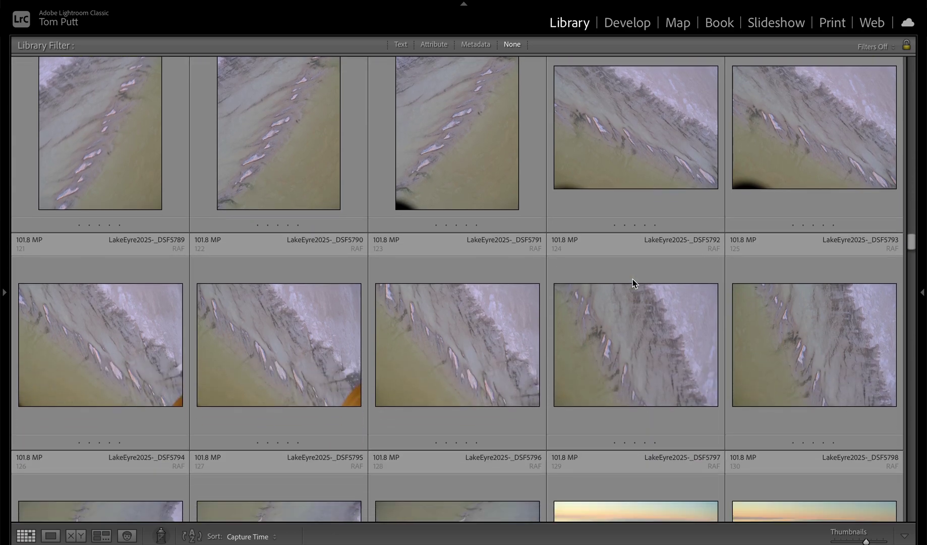
scroll(632, 278, down, 4)
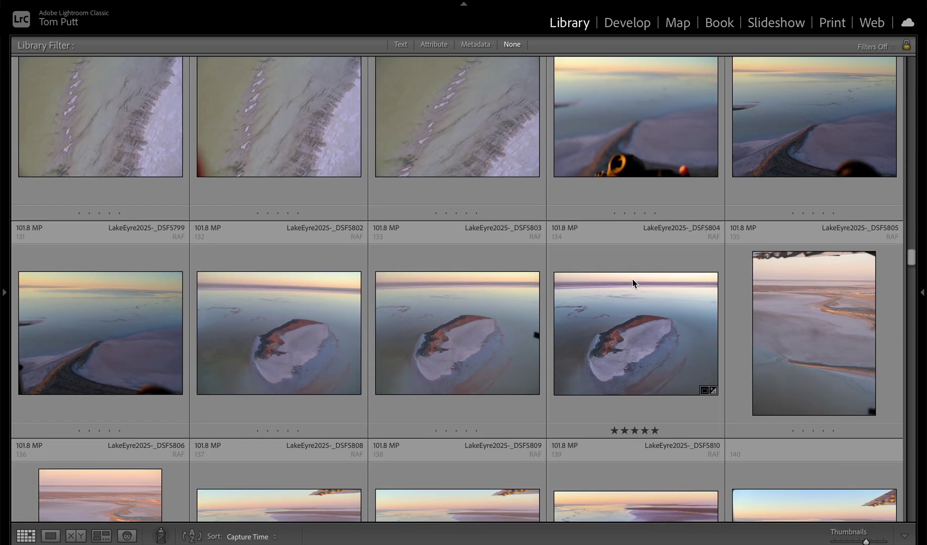
scroll(633, 278, down, 3)
scroll(633, 278, down, 10)
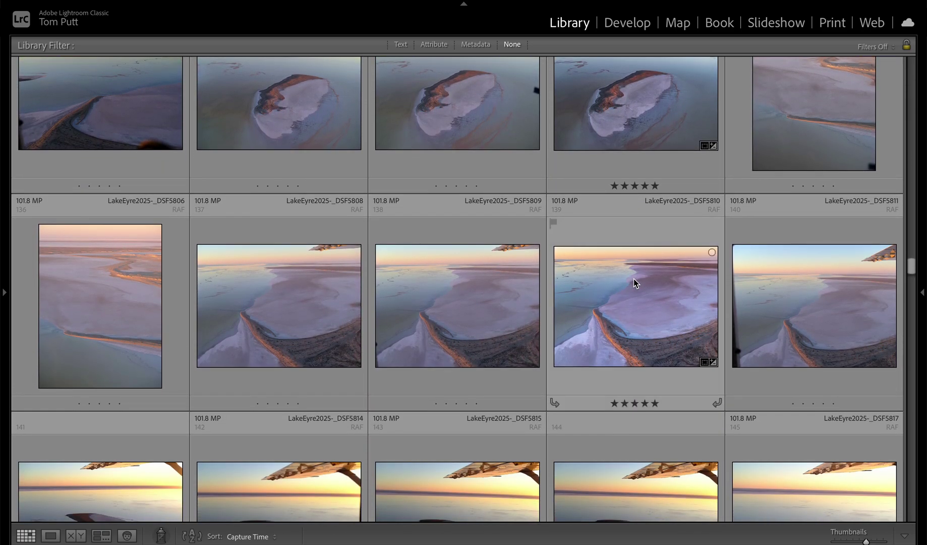
scroll(633, 278, down, 12)
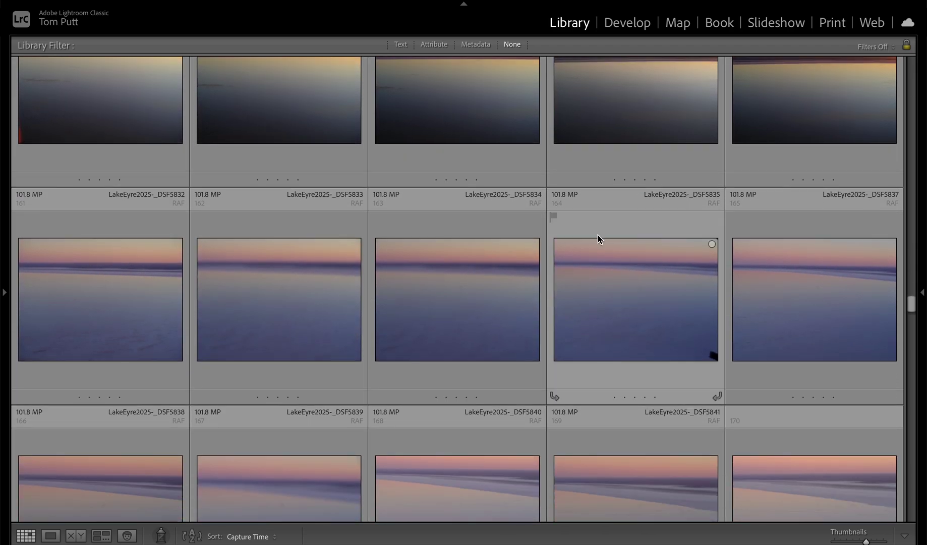
click(140, 313)
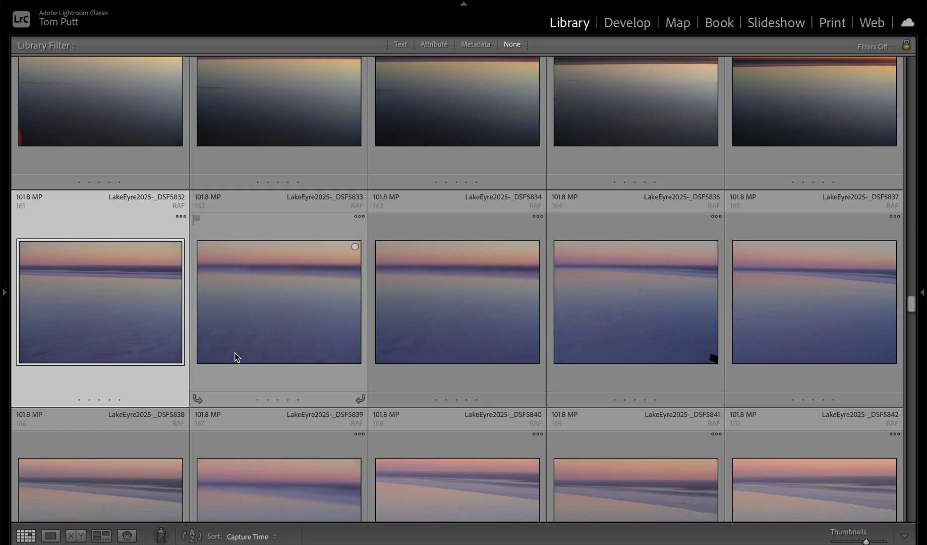
key(5)
Step: Inspect the neighbouring dusk horizon photo LakeEyre2025-_DSF5833 in single-photo view and return to the grid
click(315, 266)
double_click(315, 266)
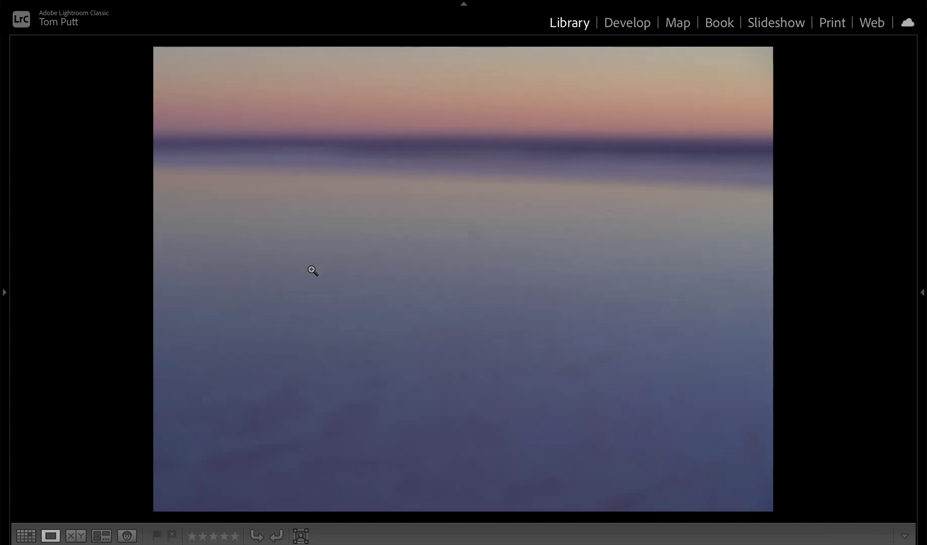
key(g)
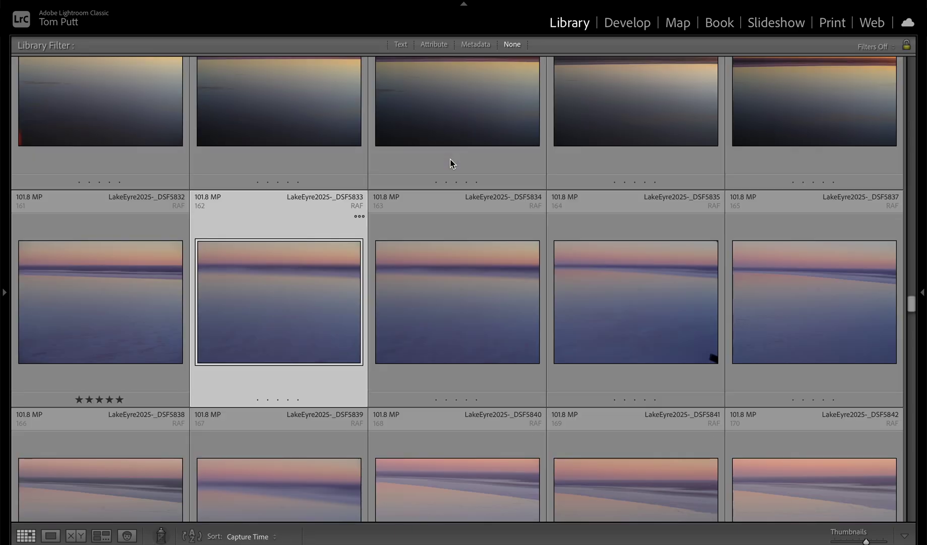
Step: Rate the salt-flat photo with branching tracks and a shadowed mound, LakeEyre2025-_DSF5864, five stars
scroll(545, 308, down, 4)
scroll(545, 309, down, 8)
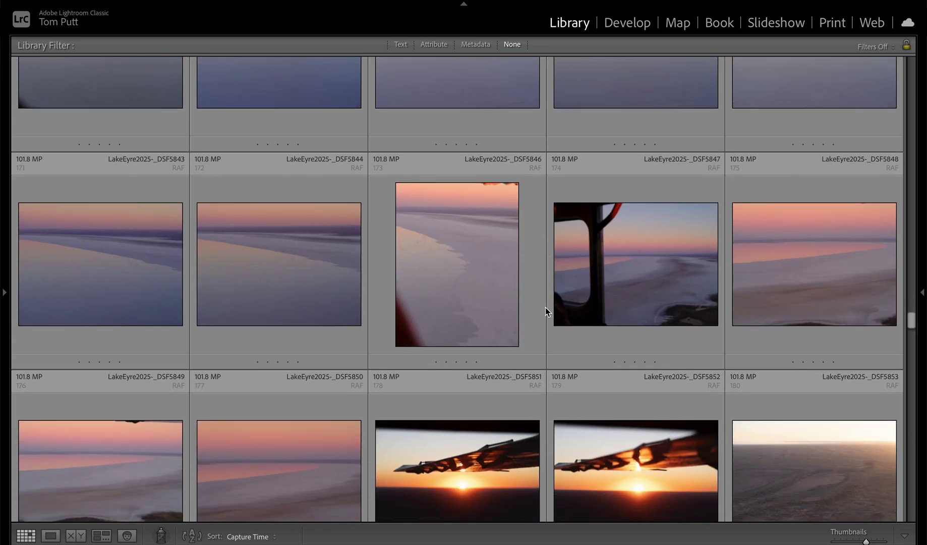
scroll(545, 308, down, 12)
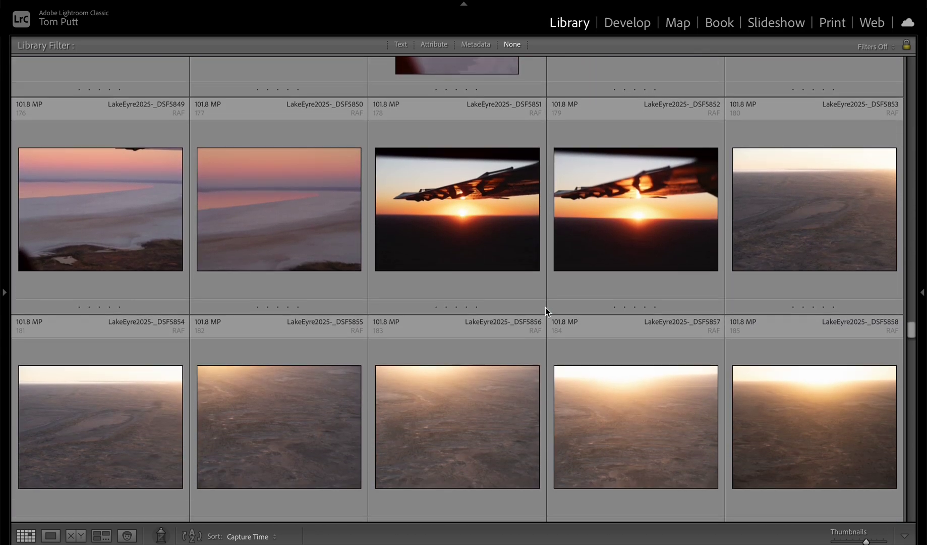
scroll(545, 307, up, 2)
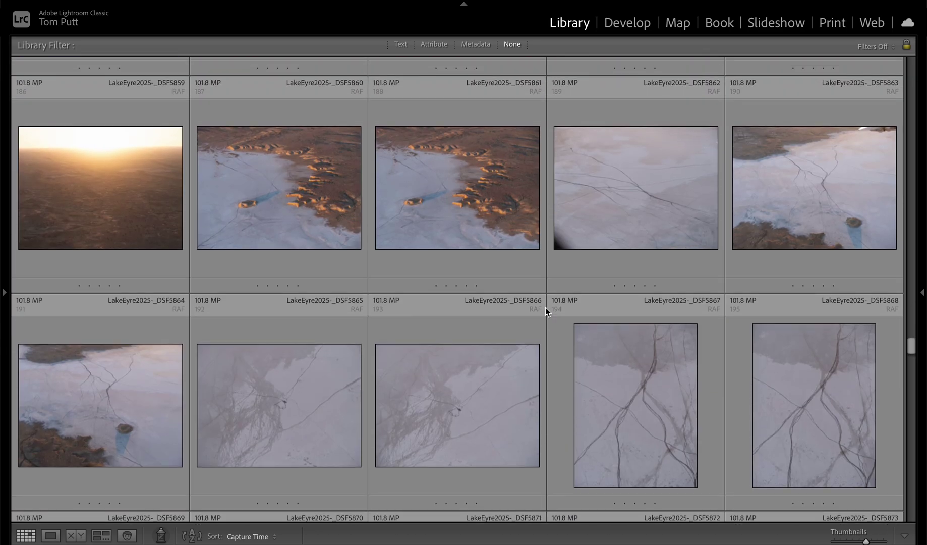
scroll(545, 307, down, 4)
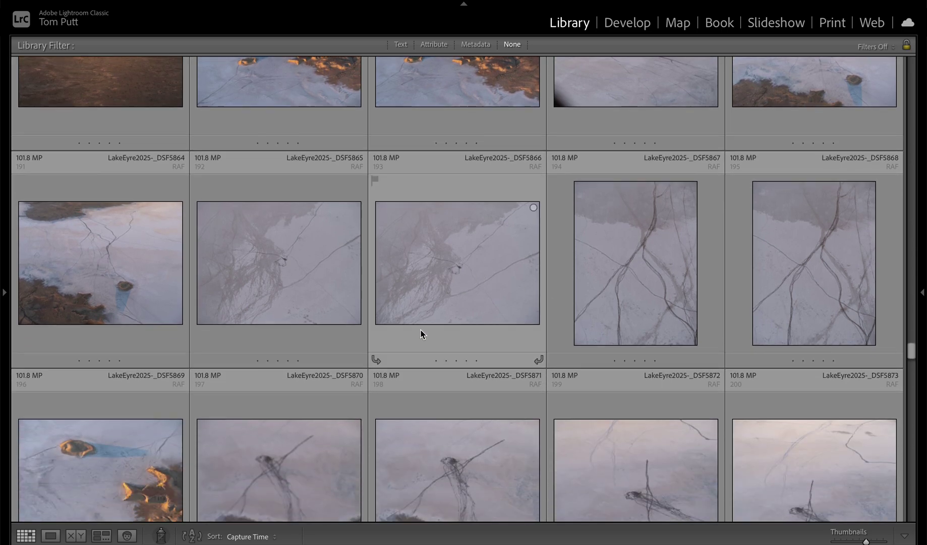
scroll(421, 333, down, 4)
scroll(422, 334, up, 1)
scroll(421, 333, up, 4)
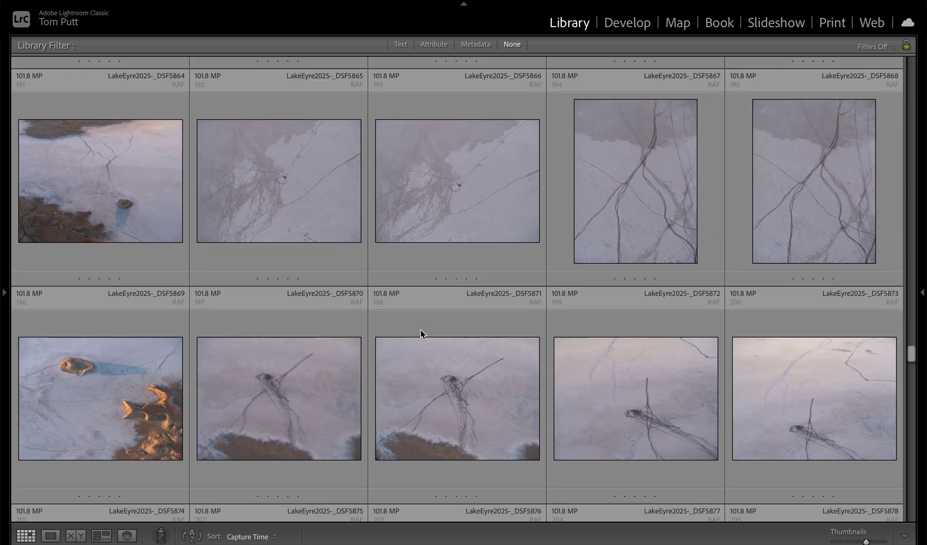
scroll(421, 333, up, 1)
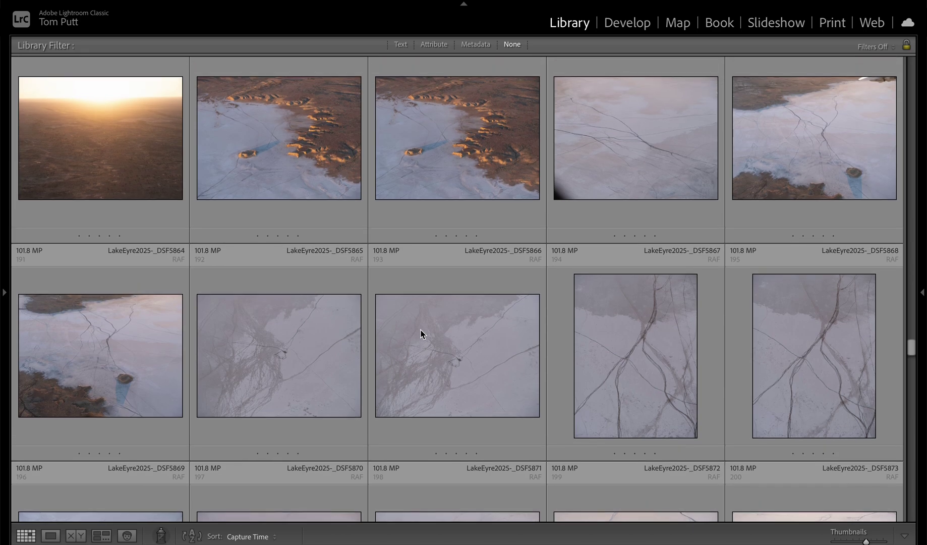
click(61, 355)
key(5)
Step: Rate the vertical crossing-tracks photo LakeEyre2025-_DSF5867 and the sunlit outcrops photo LakeEyre2025-_DSF5869 five stars
scroll(202, 404, down, 4)
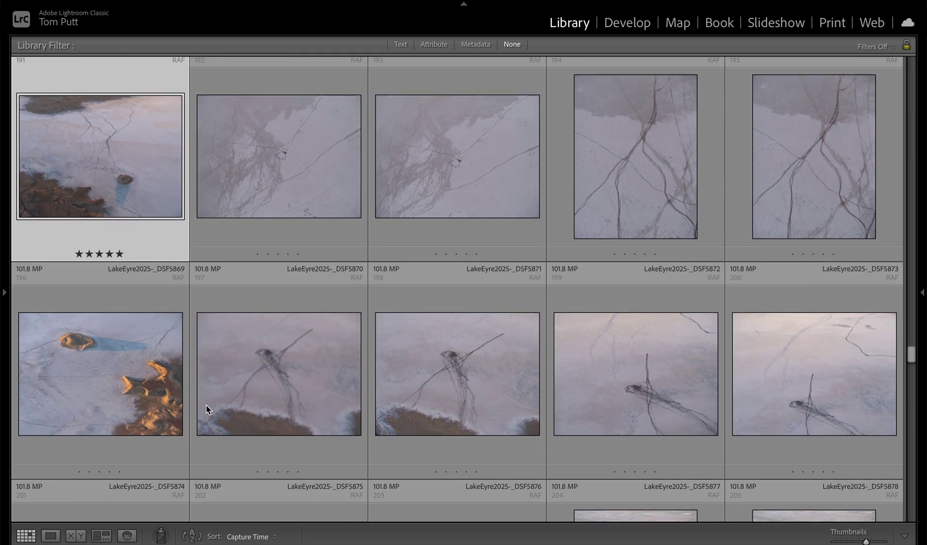
click(648, 160)
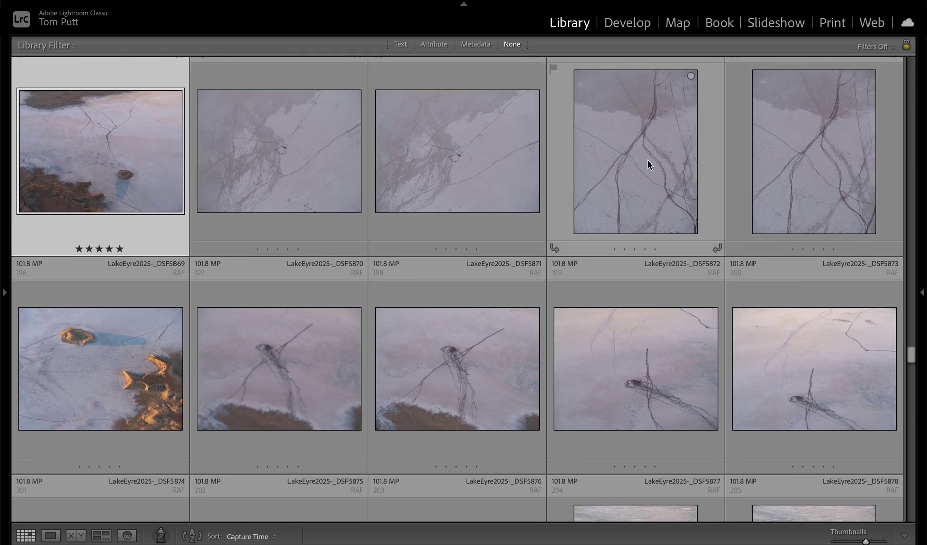
key(5)
scroll(645, 160, down, 1)
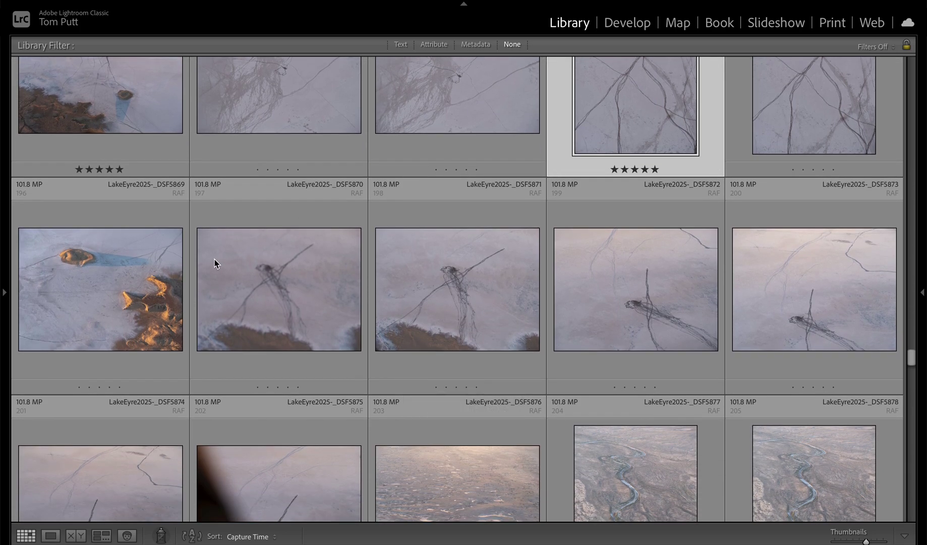
click(117, 291)
key(5)
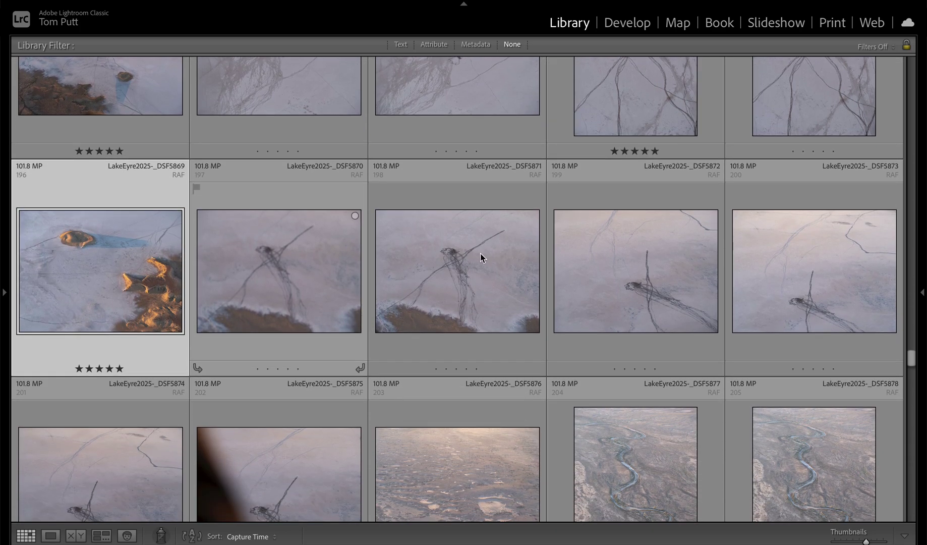
Step: Open the tangled-tracks photo LakeEyre2025-_DSF5871 in single-photo view, rate it five stars and inspect its detail up close
double_click(480, 253)
key(5)
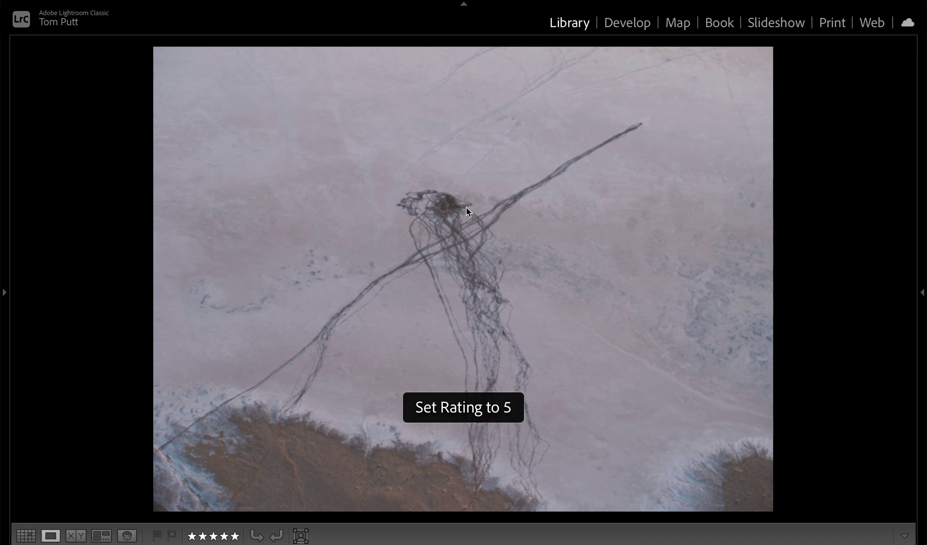
click(453, 186)
click(454, 186)
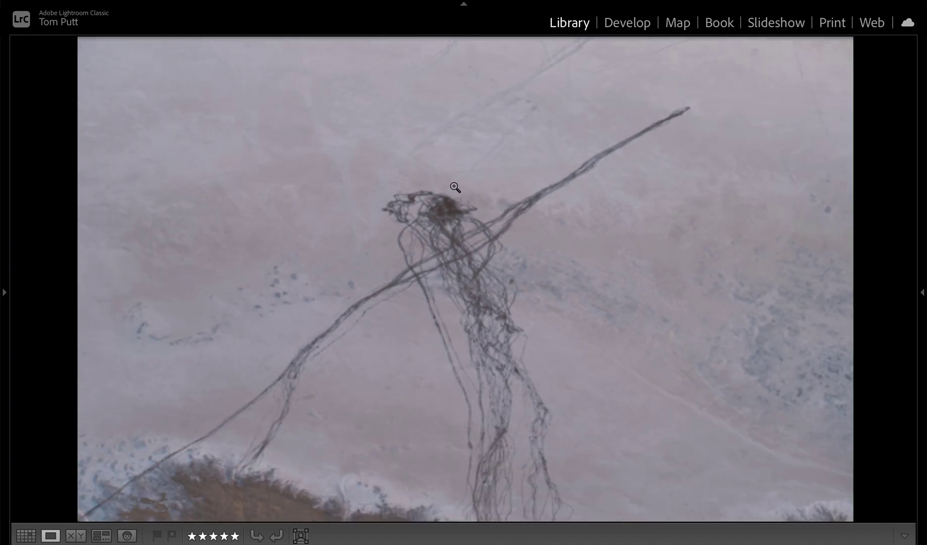
key(5)
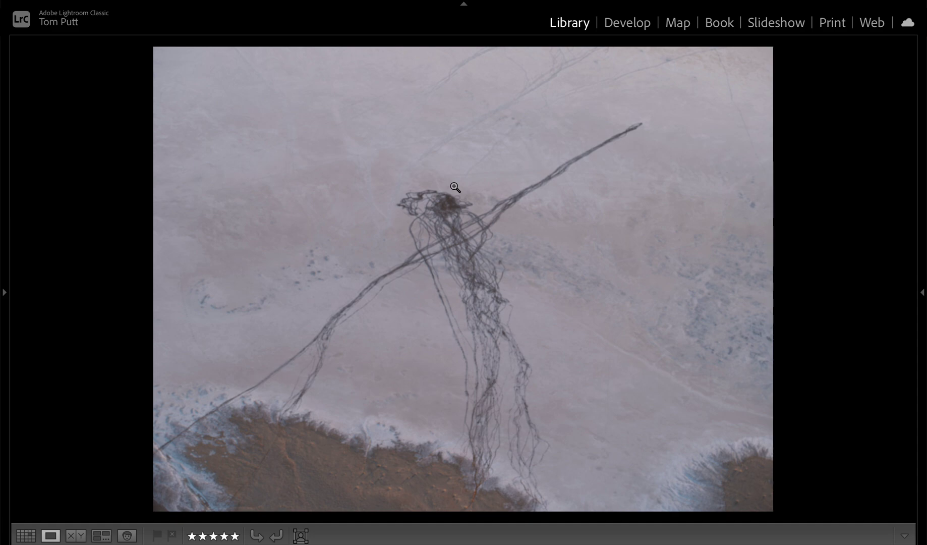
Step: Clear the star rating from the tangled-tracks photo LakeEyre2025-_DSF5871 and return to the grid
key(0)
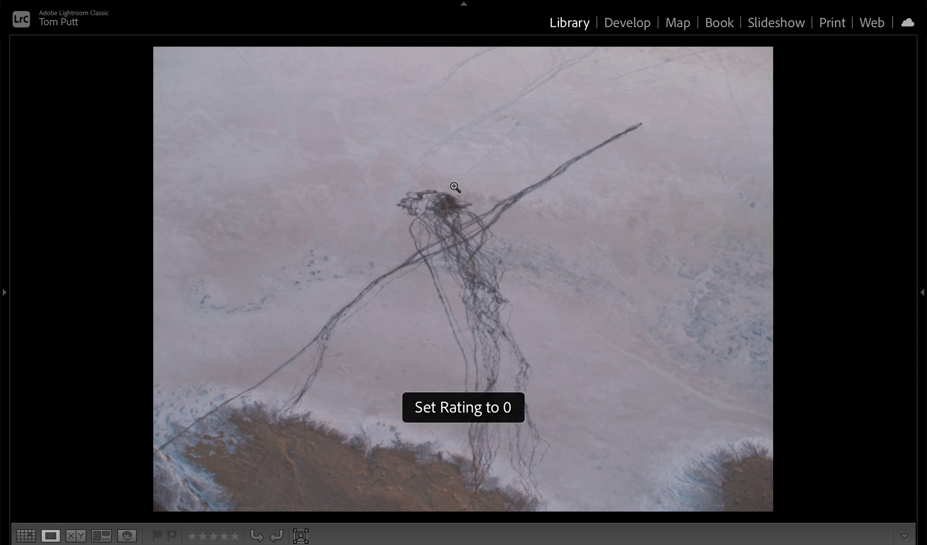
key(g)
Step: Compare the neighbouring salt-flat tracks photos in single-photo view, rate LakeEyre2025-_DSF5873 five stars and return to the grid
scroll(546, 346, down, 2)
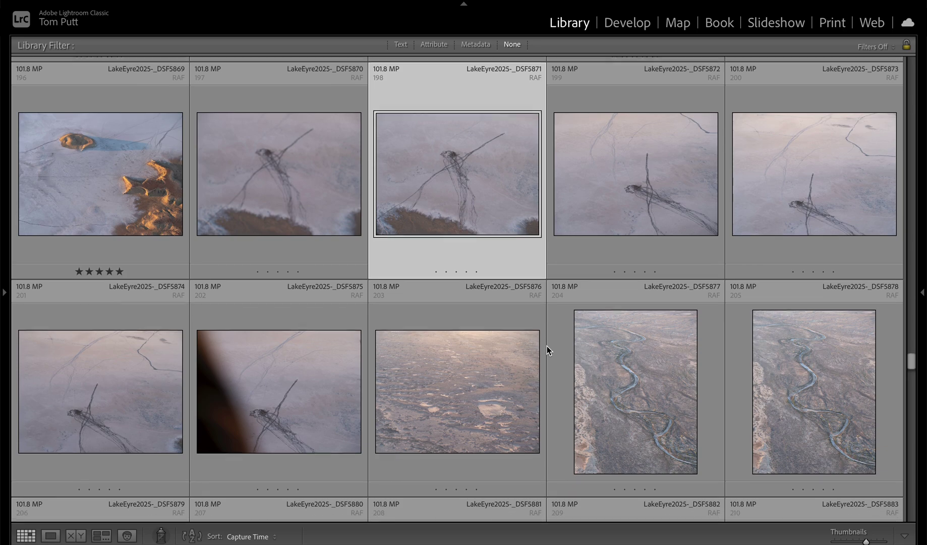
click(155, 405)
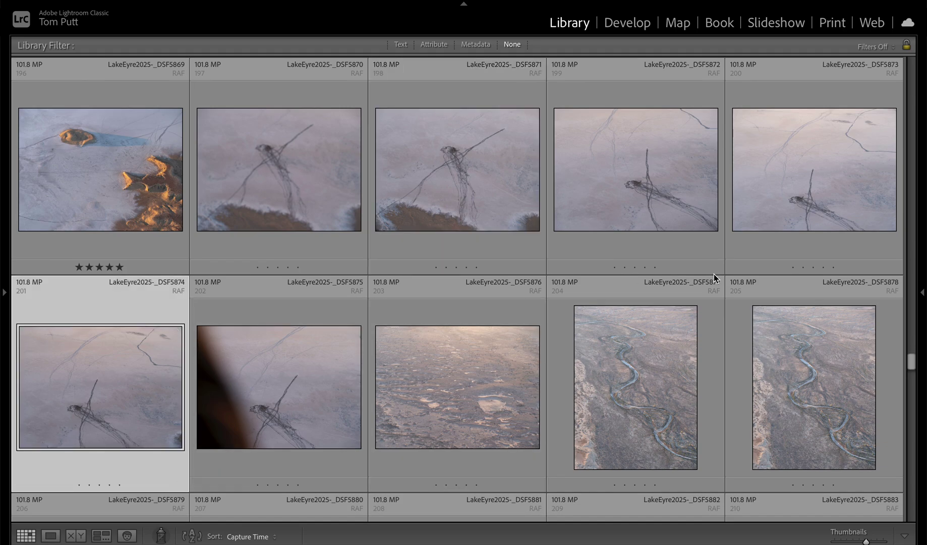
double_click(818, 202)
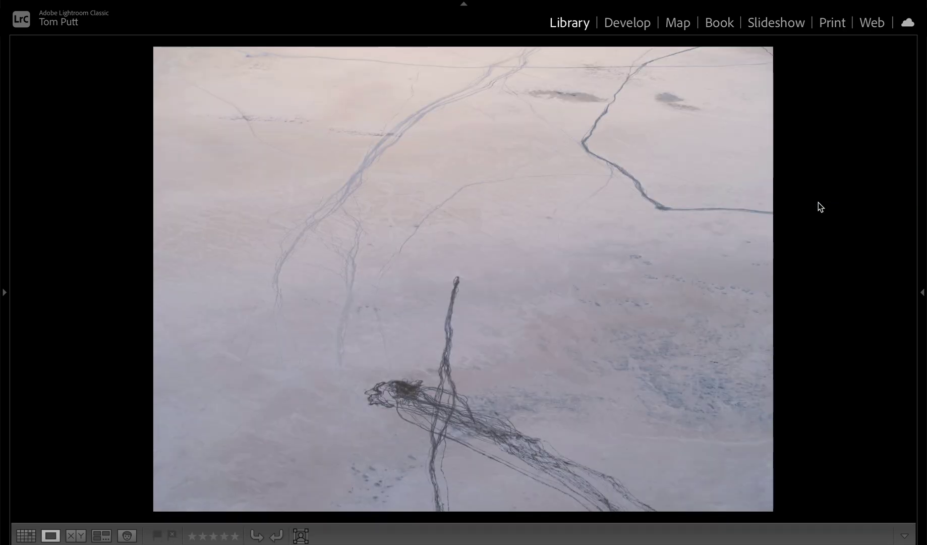
key(Right)
key(Right)
key(Left)
key(5)
key(g)
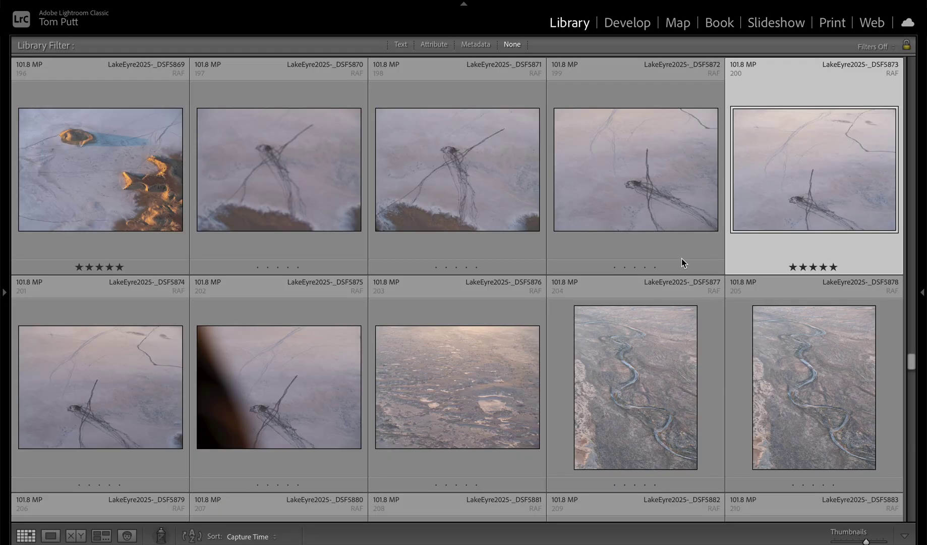
Step: Inspect the backlit winding-river photo LakeEyre2025-_DSF5886 up close, return to the grid and rate it five stars
scroll(619, 333, down, 5)
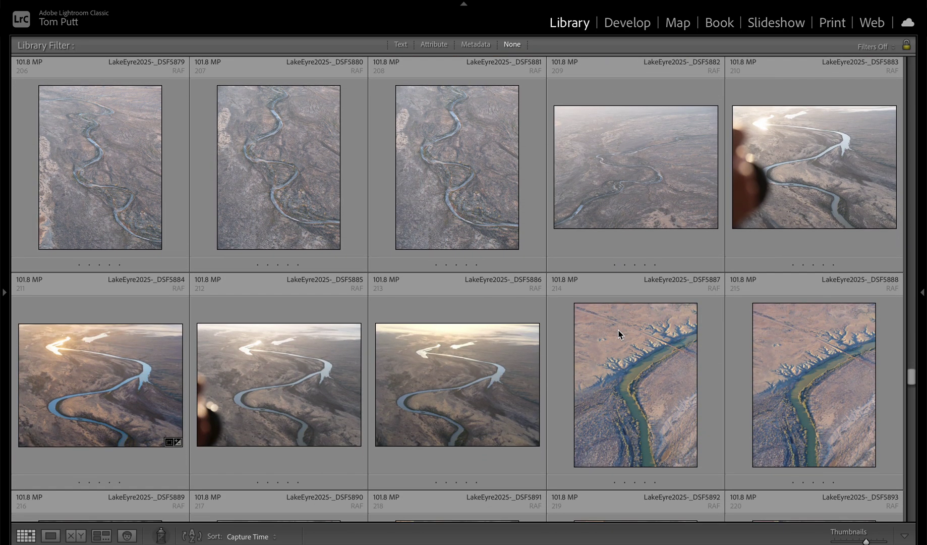
double_click(437, 368)
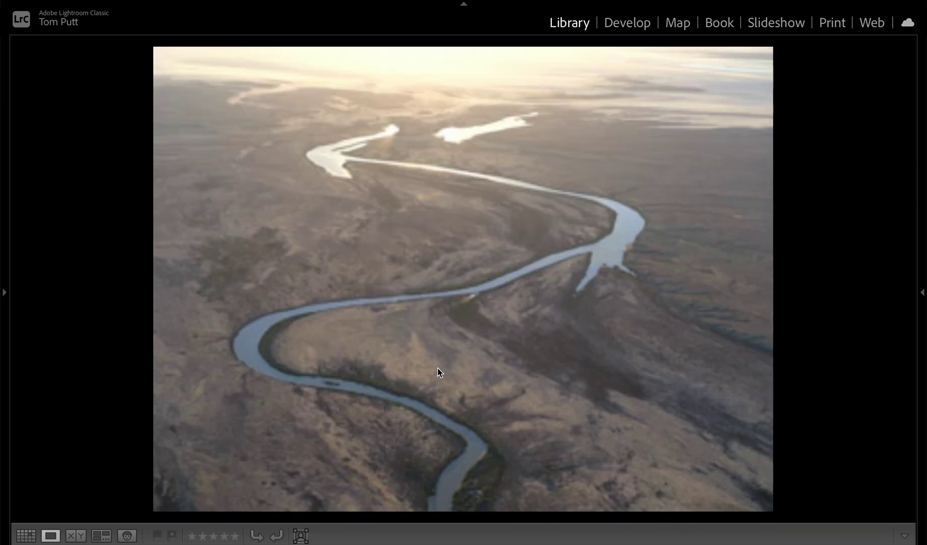
click(438, 368)
click(437, 368)
click(437, 368)
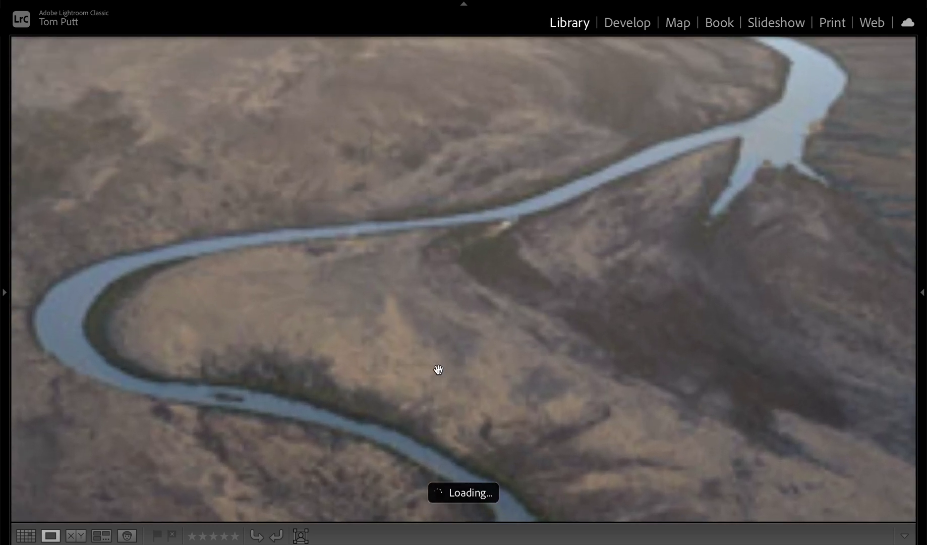
key(g)
key(5)
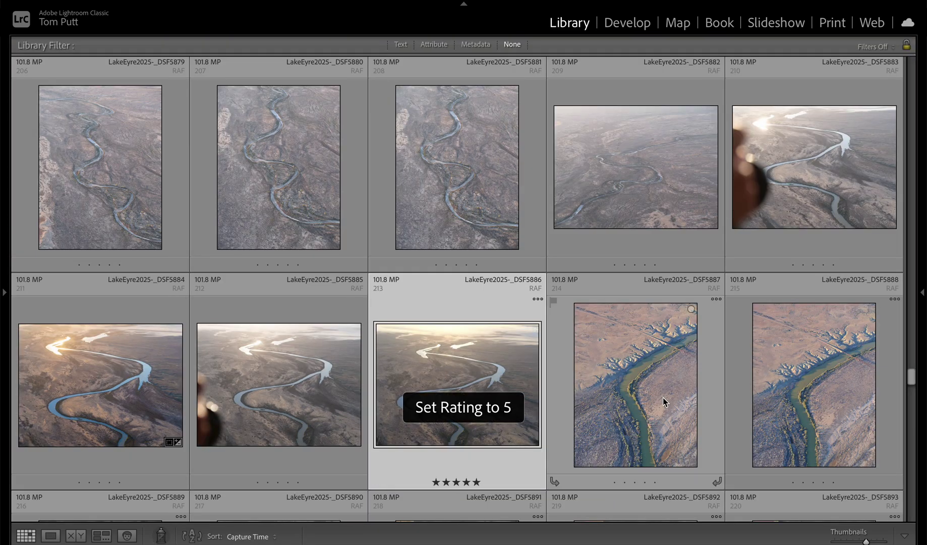
Step: Compare the vertical forked-river photos in single-photo view, rate LakeEyre2025-_DSF5891 five stars and return to the grid
scroll(742, 413, down, 5)
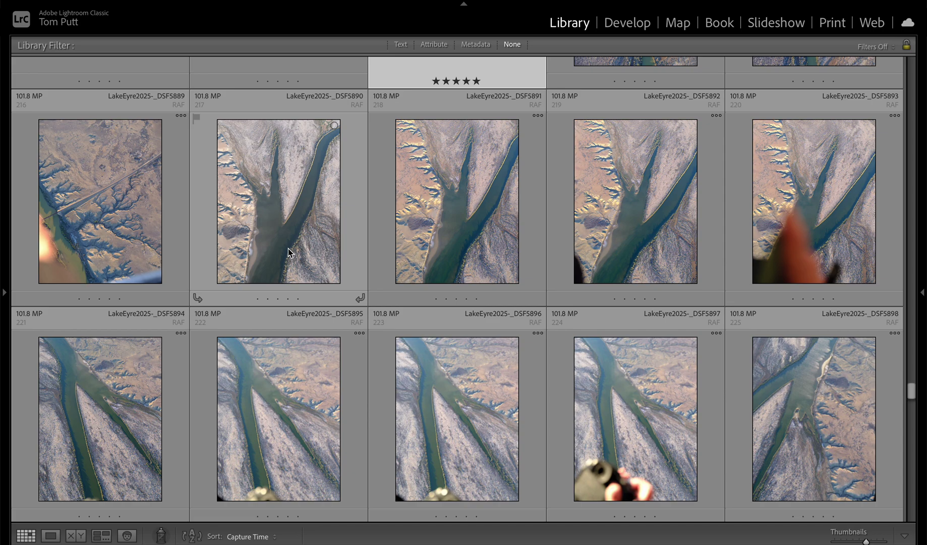
double_click(243, 195)
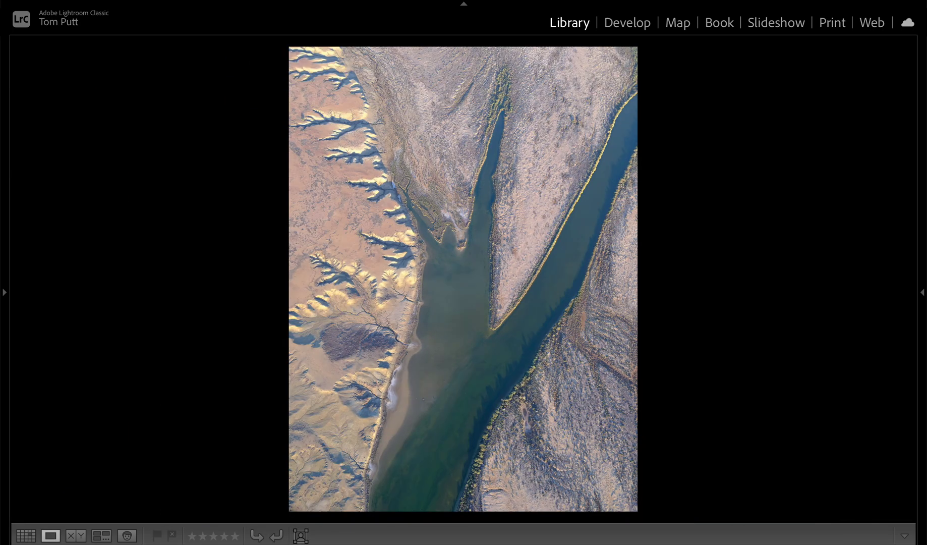
key(Right)
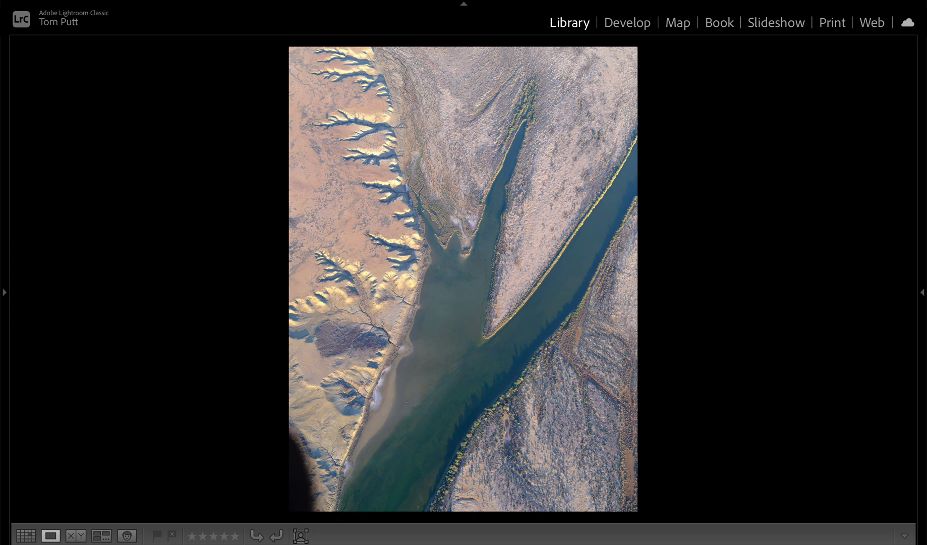
key(Right)
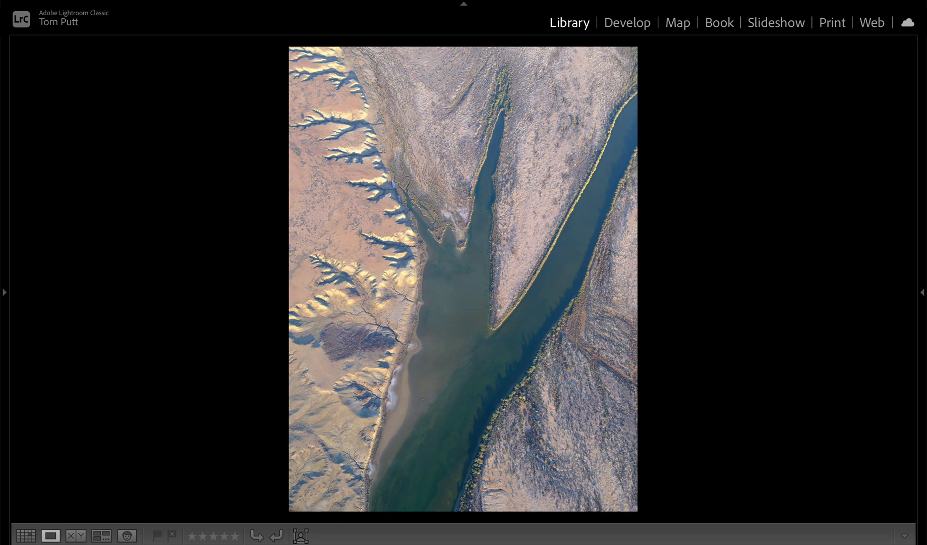
key(5)
key(g)
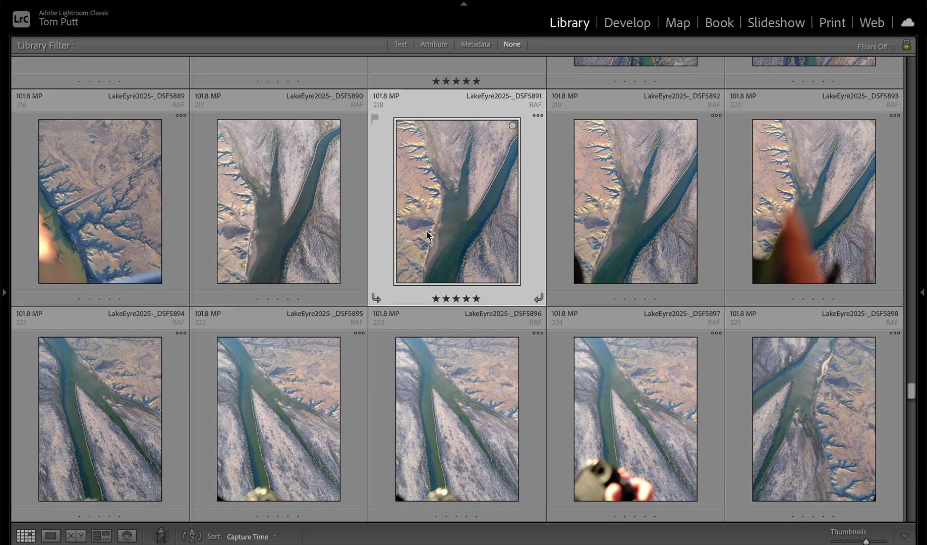
Step: View the river-junction photo with the pale sandbar further down the grid in single-photo view and return to the grid
scroll(426, 231, down, 3)
scroll(426, 231, down, 5)
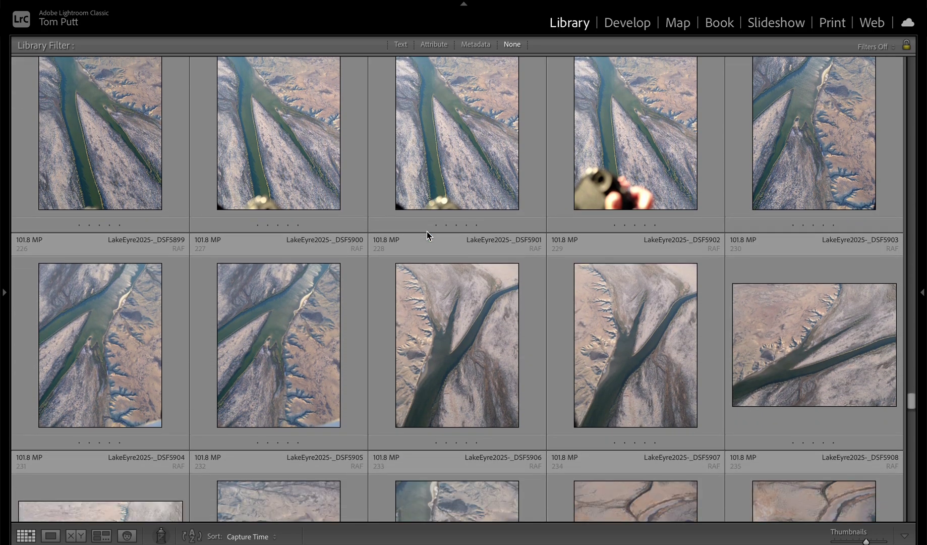
double_click(115, 236)
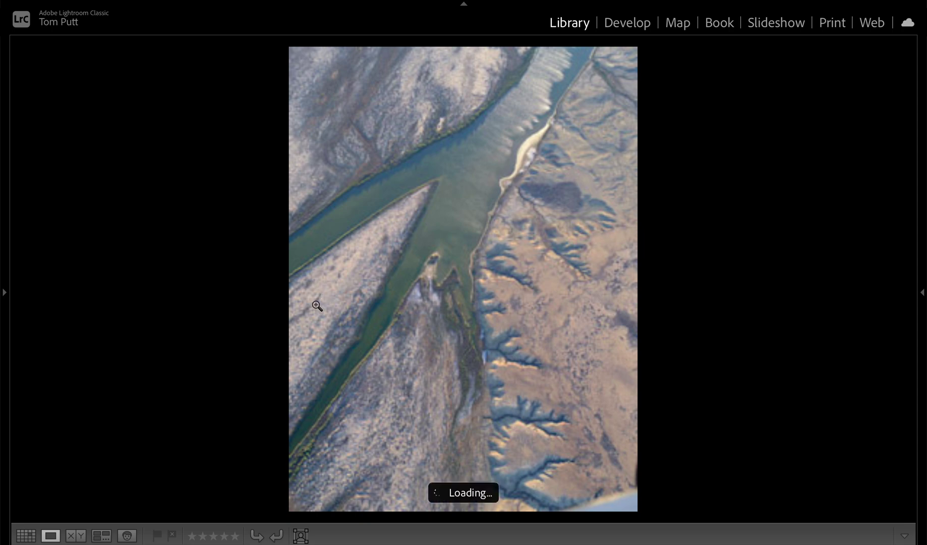
key(g)
Step: Compare the forked-river photos LakeEyre2025-_DSF5890 to LakeEyre2025-_DSF5892 again in single-photo view, finishing on the five-star shot, and return to the grid
scroll(508, 181, up, 6)
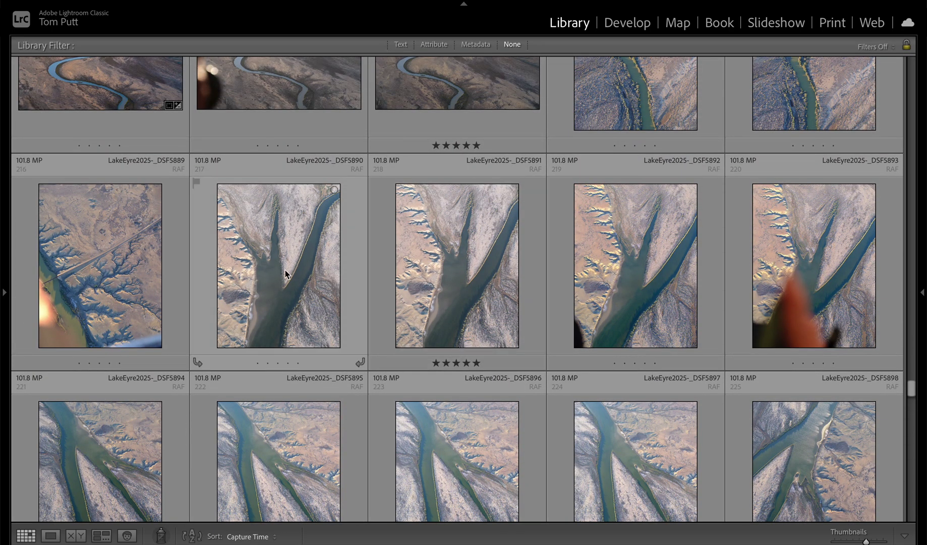
double_click(283, 277)
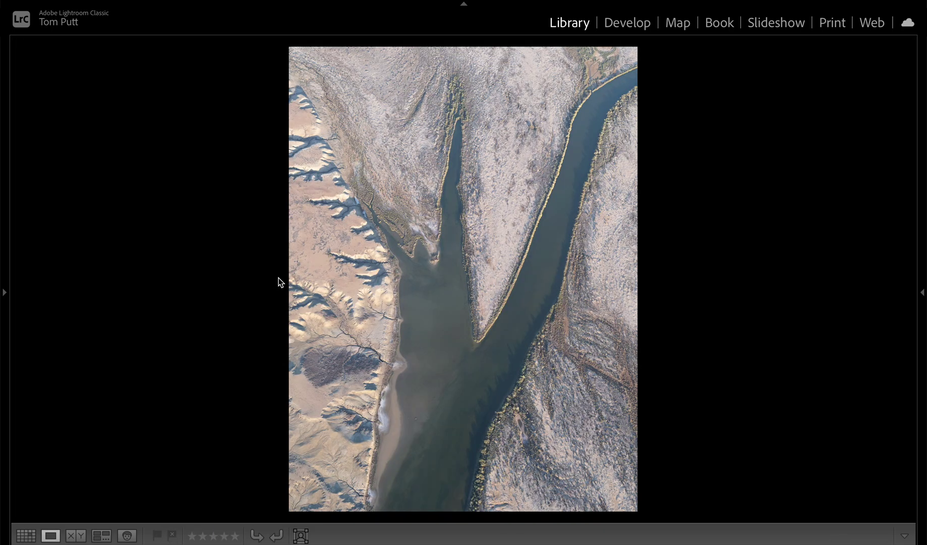
key(Right)
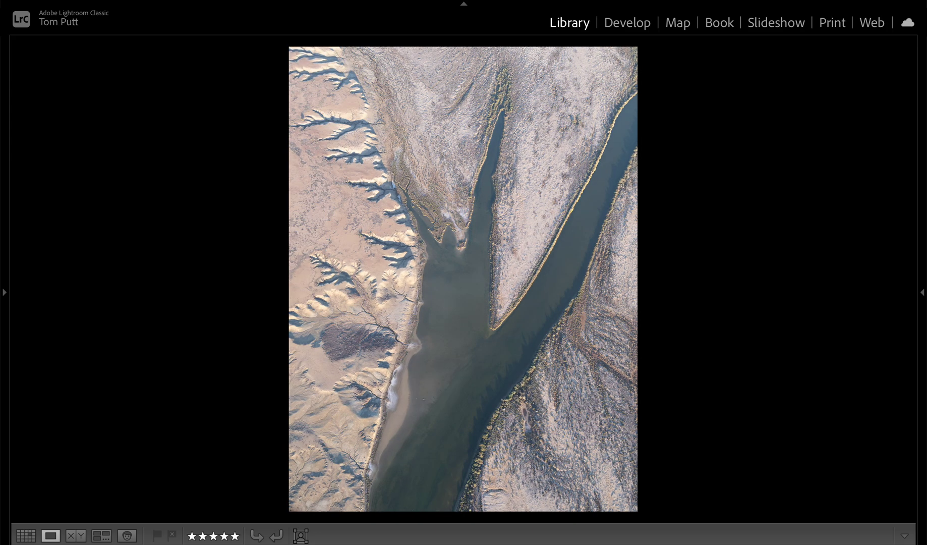
key(Right)
key(Right)
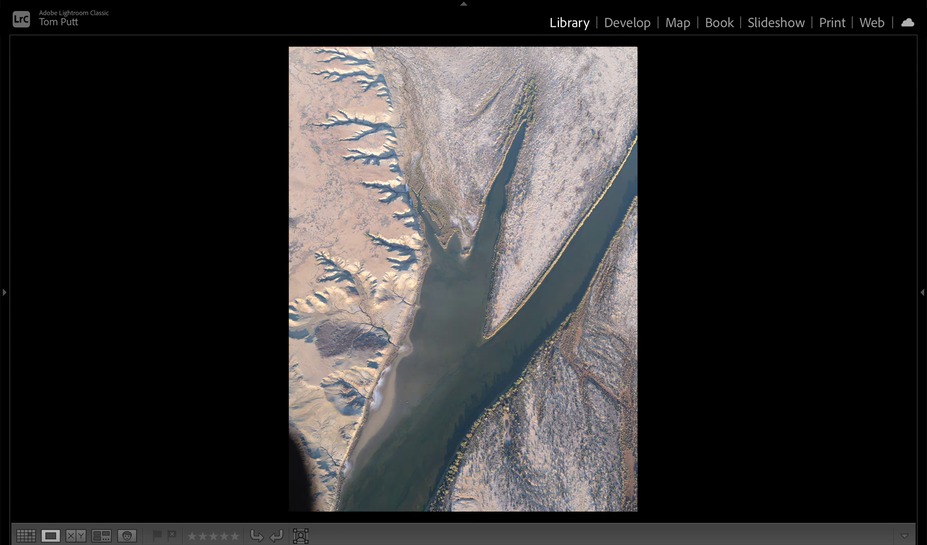
key(Right)
key(5)
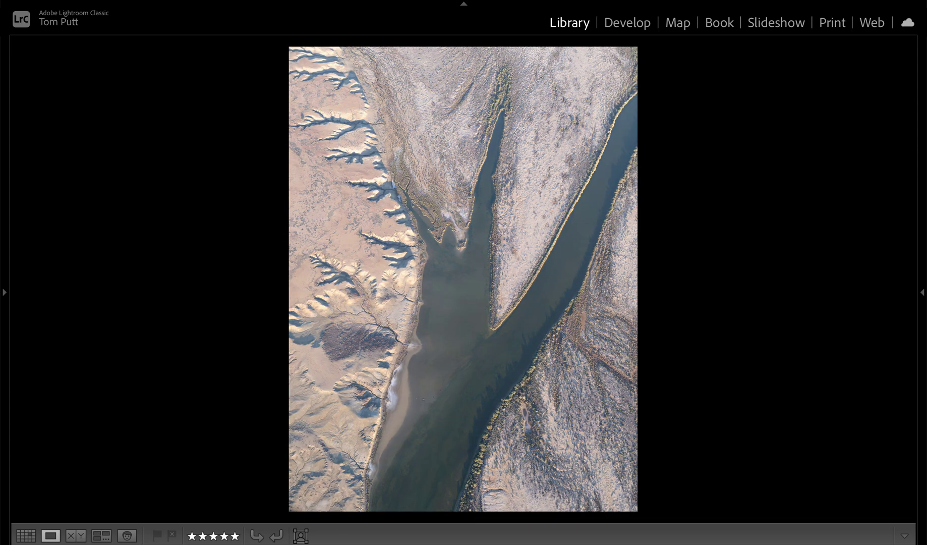
key(g)
Step: Compare the branching dry-delta photos from LakeEyre2025-_DSF5907 onward in single-photo view, rate LakeEyre2025-_DSF5907 five stars and return to the grid
scroll(573, 203, down, 5)
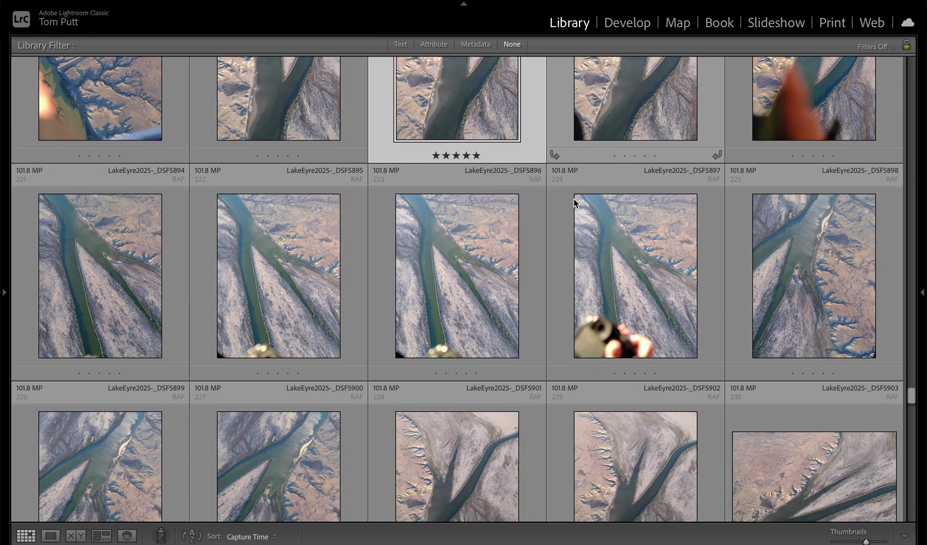
scroll(573, 202, down, 2)
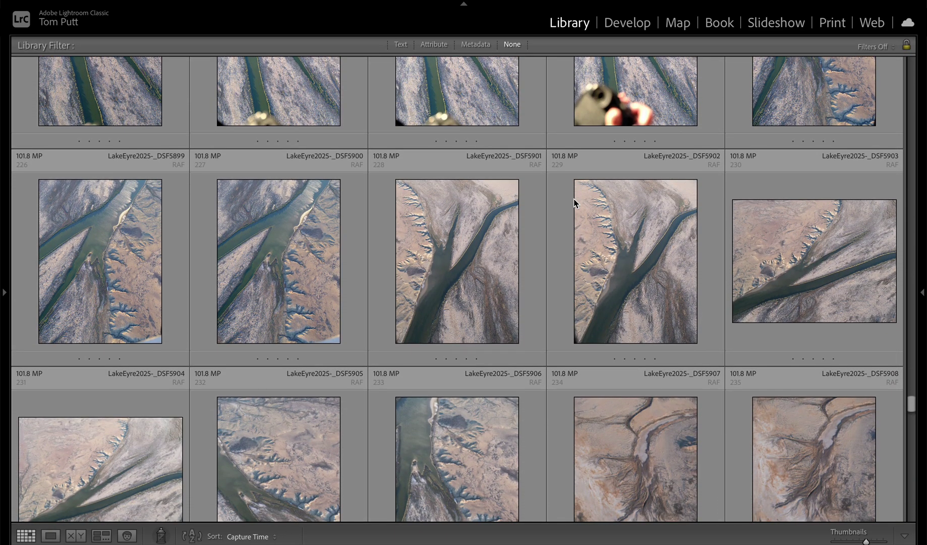
scroll(604, 244, down, 3)
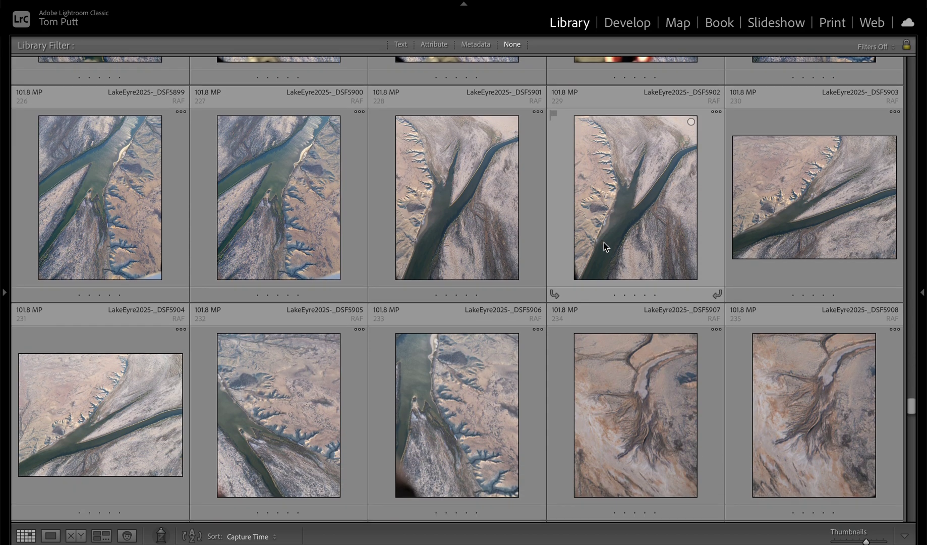
scroll(604, 242, down, 2)
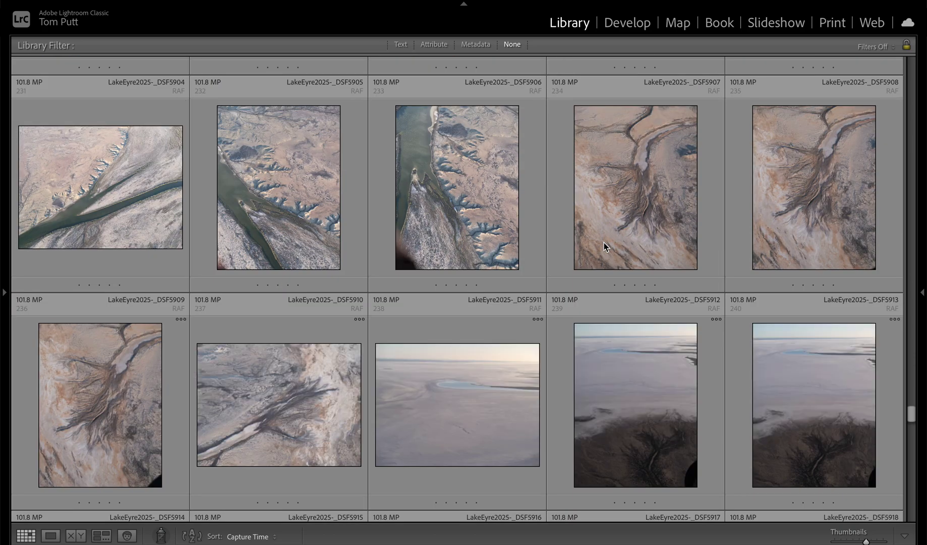
click(626, 233)
double_click(626, 228)
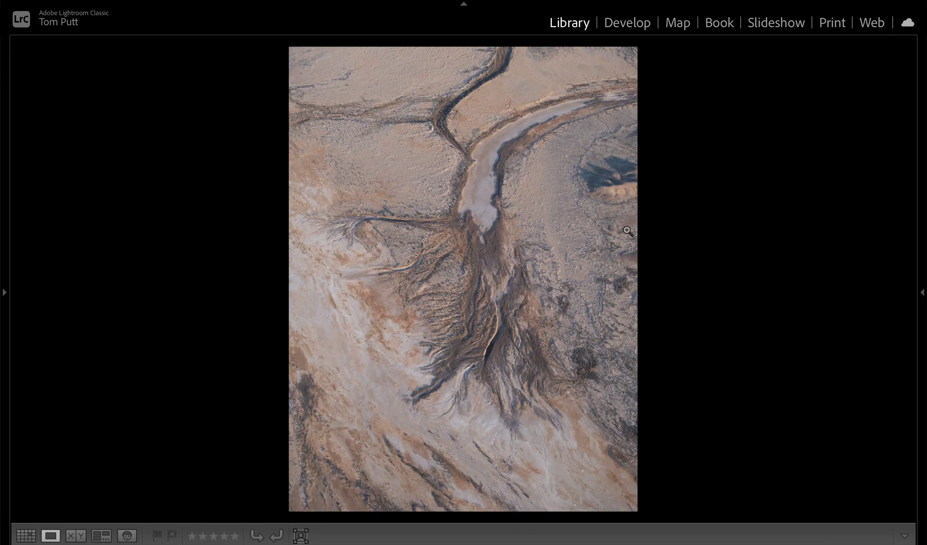
key(Right)
key(Right)
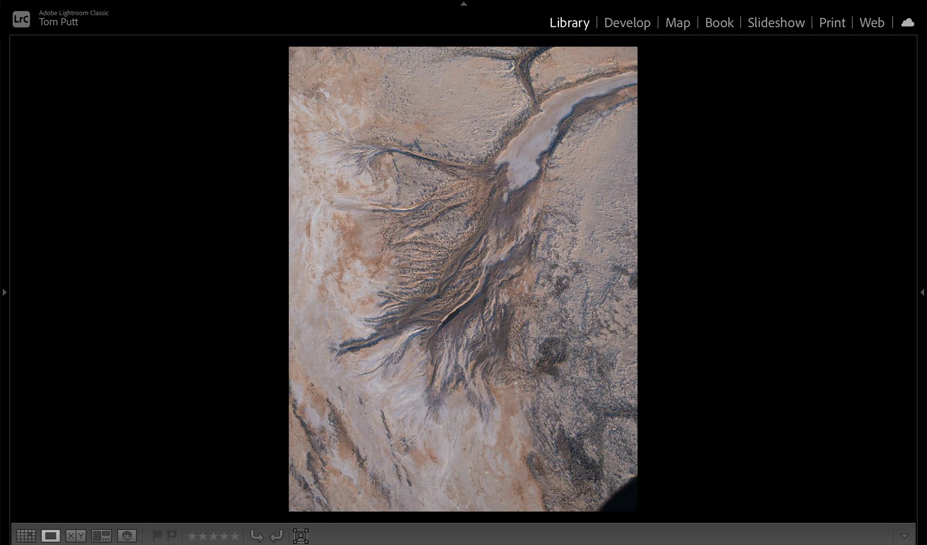
key(Right)
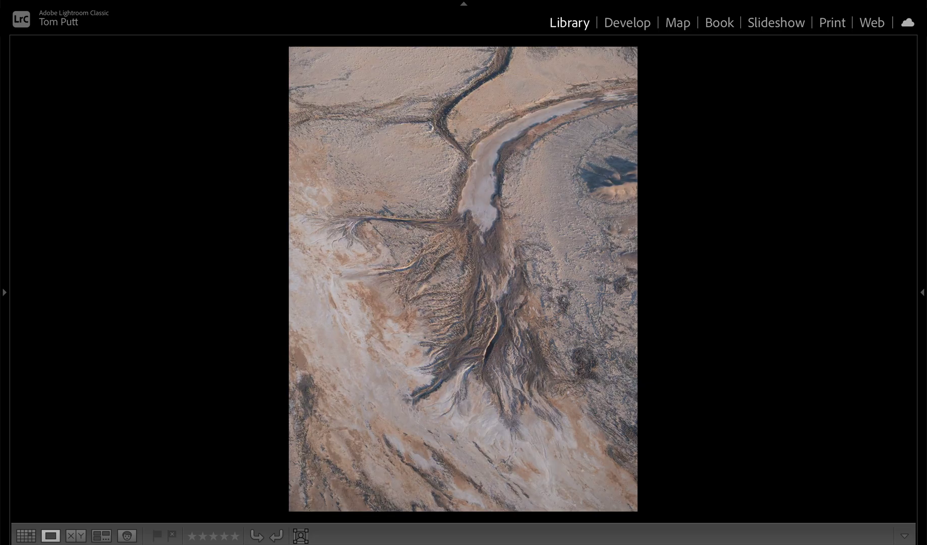
key(Right)
key(5)
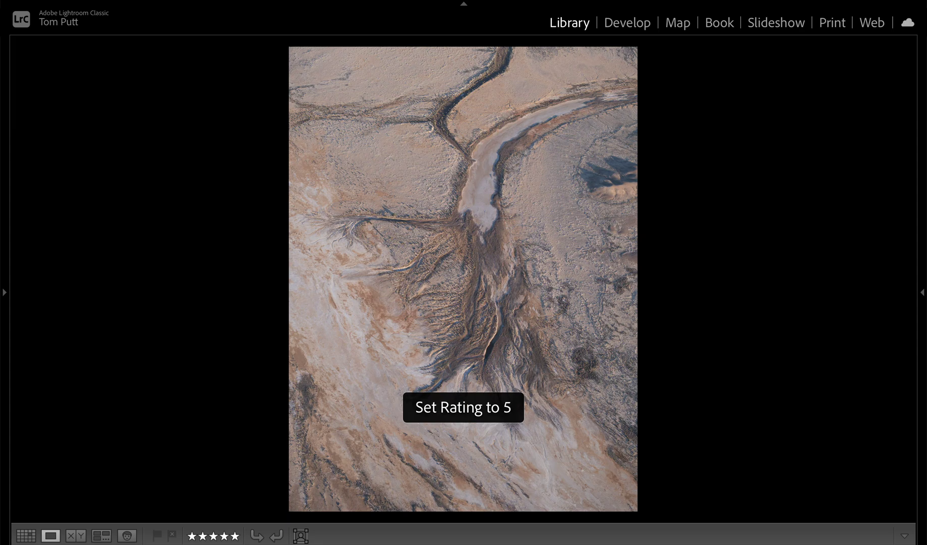
key(g)
Step: Open LakeEyre2025-_DSF5922, compare it with its neighbouring sandspit photos and rate the shot with the nearly vertical tail five stars
scroll(584, 356, down, 5)
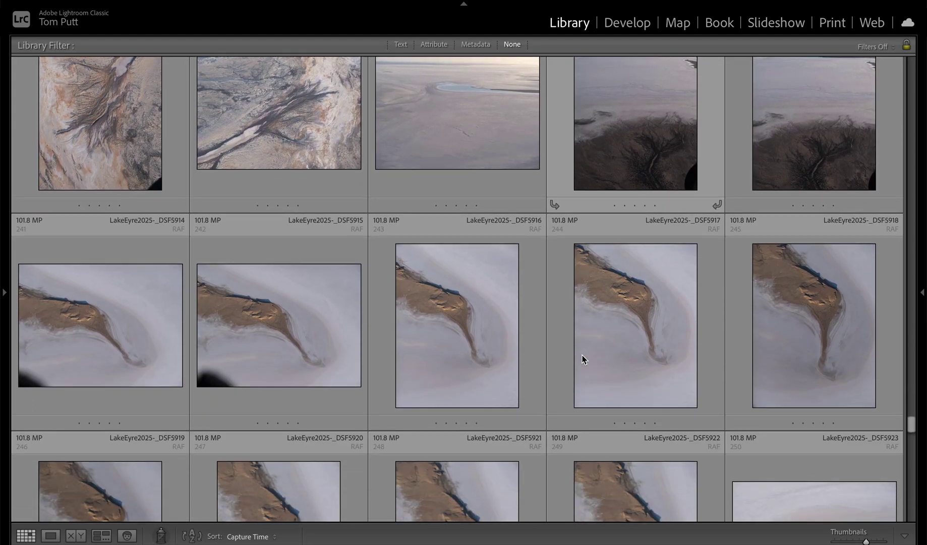
scroll(582, 359, down, 3)
scroll(583, 357, up, 1)
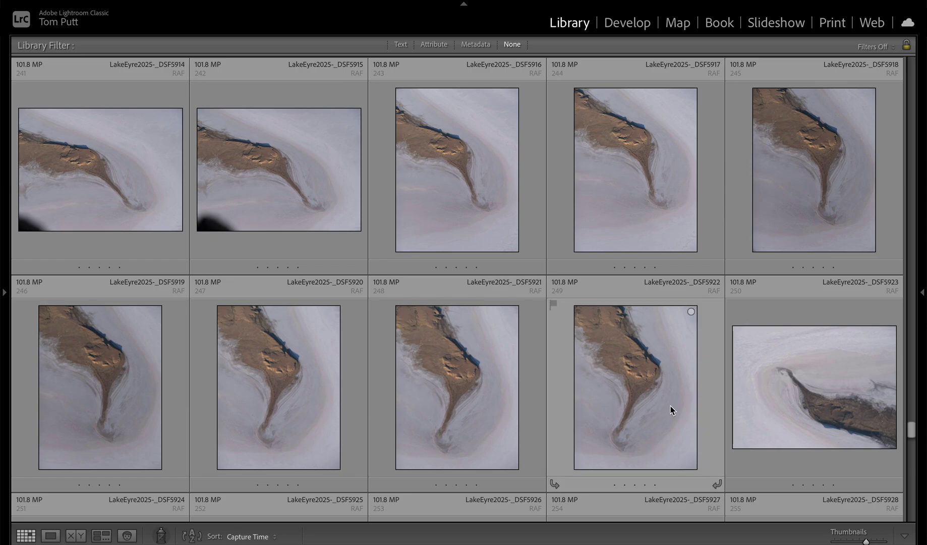
click(663, 412)
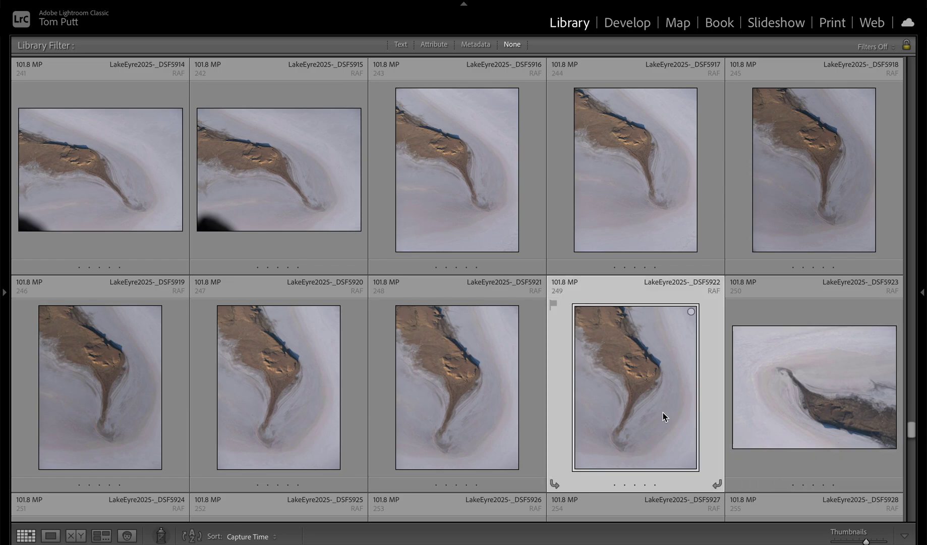
double_click(663, 412)
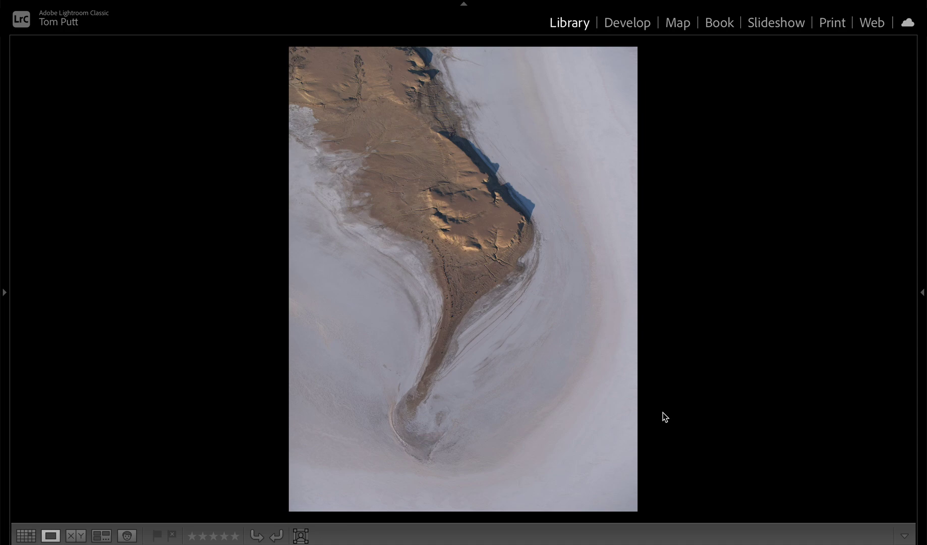
key(Right)
key(Right)
key(Right)
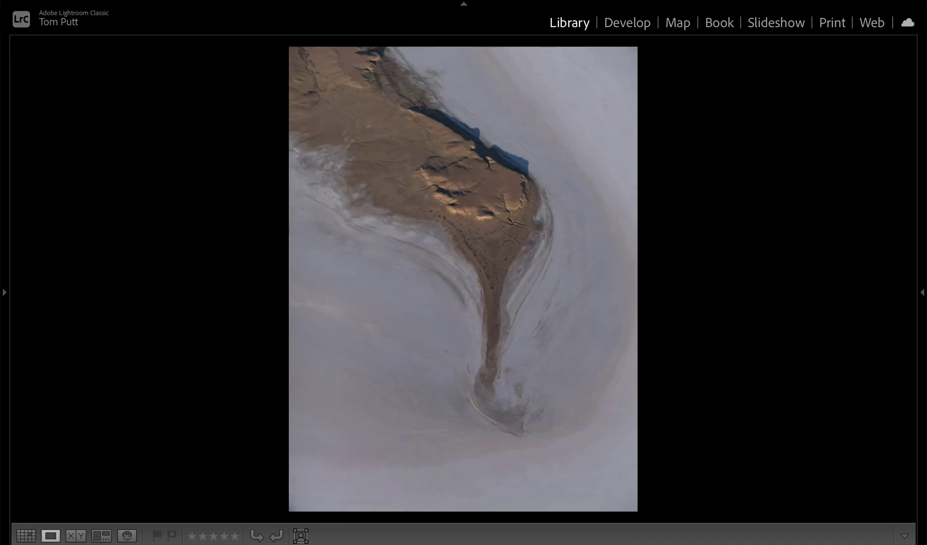
key(5)
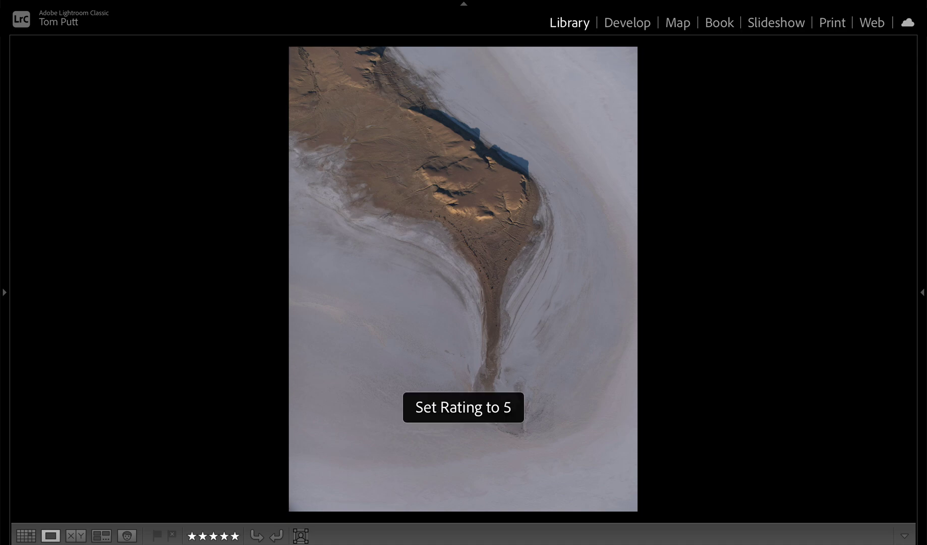
Step: Clear the rating of the open sandspit photo and rate LakeEyre2025-_DSF5922 five stars in the grid instead
key(0)
key(g)
click(610, 426)
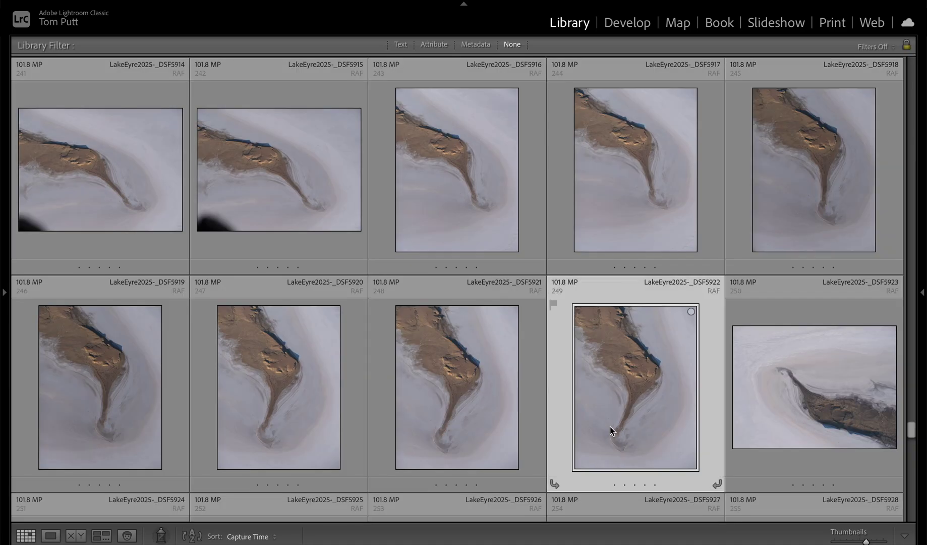
key(5)
Step: View the curved sandspit photo LakeEyre2025-_DSF5925 in single-photo view and return to the grid
scroll(609, 425, down, 3)
scroll(610, 426, down, 2)
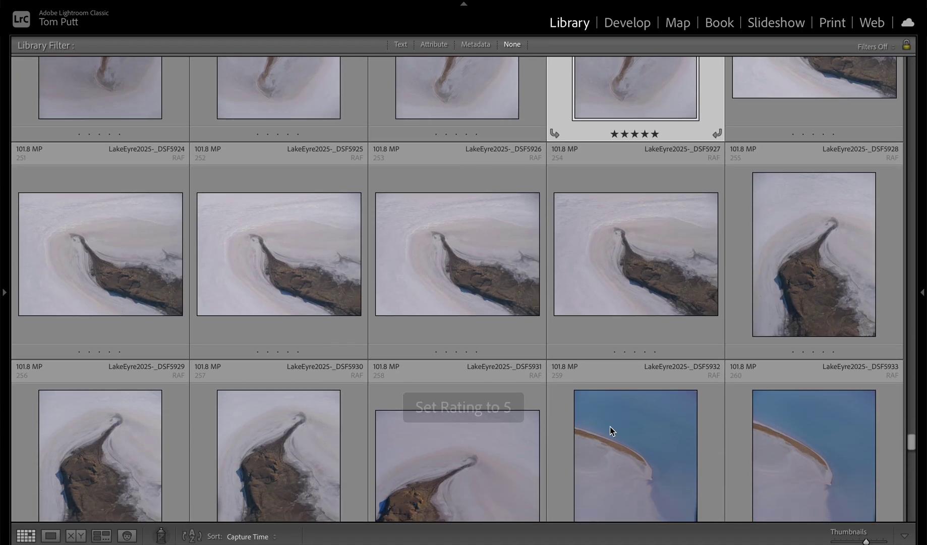
double_click(318, 255)
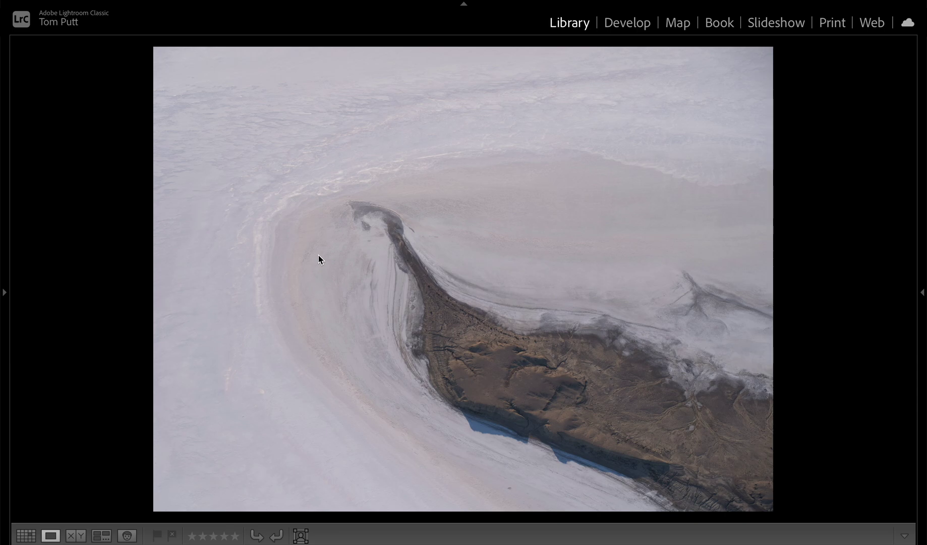
key(g)
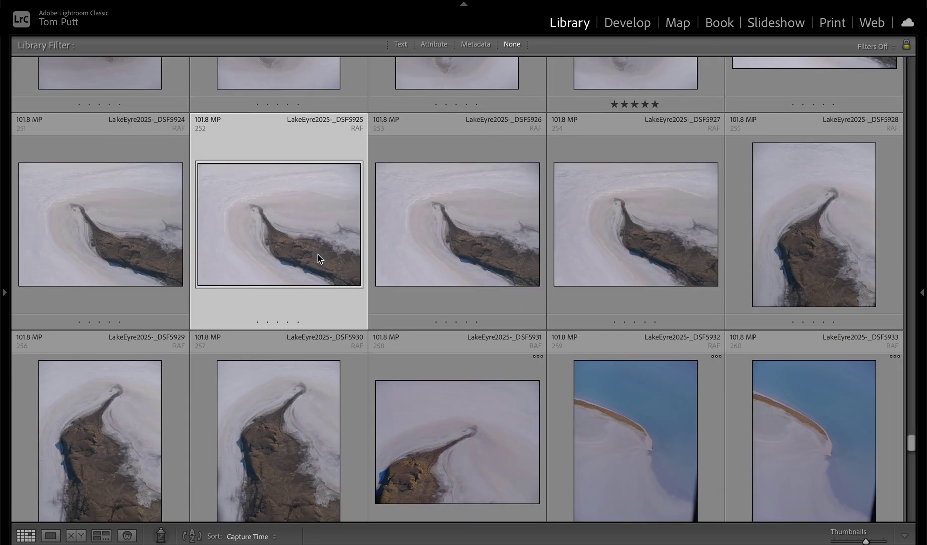
Step: Open the blue-water shoreline photo LakeEyre2025-_DSF5932, rate it five stars and return to the grid
scroll(490, 305, down, 3)
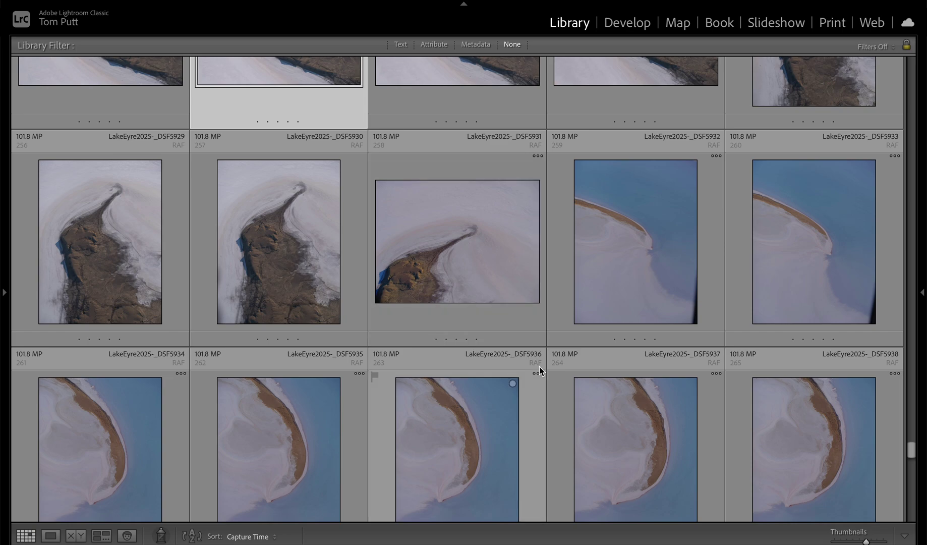
scroll(538, 366, down, 5)
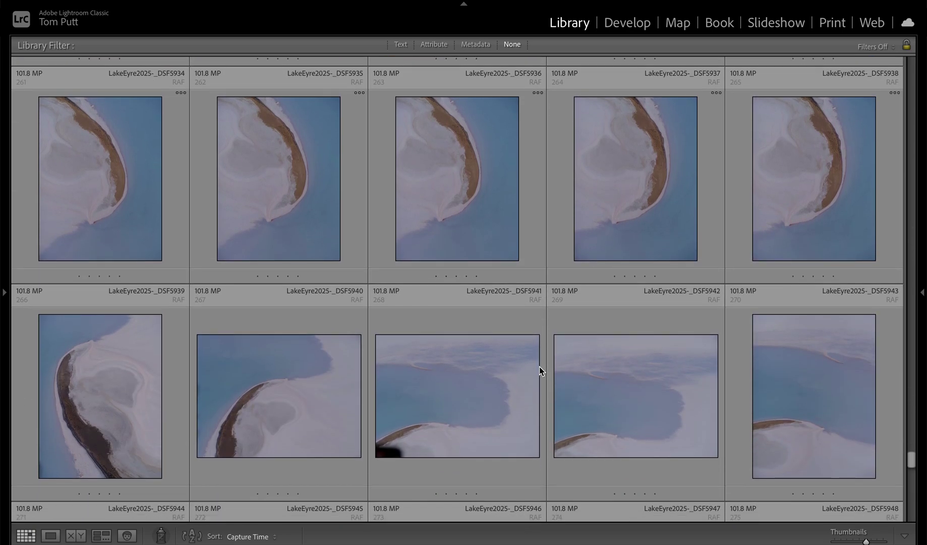
scroll(539, 367, up, 3)
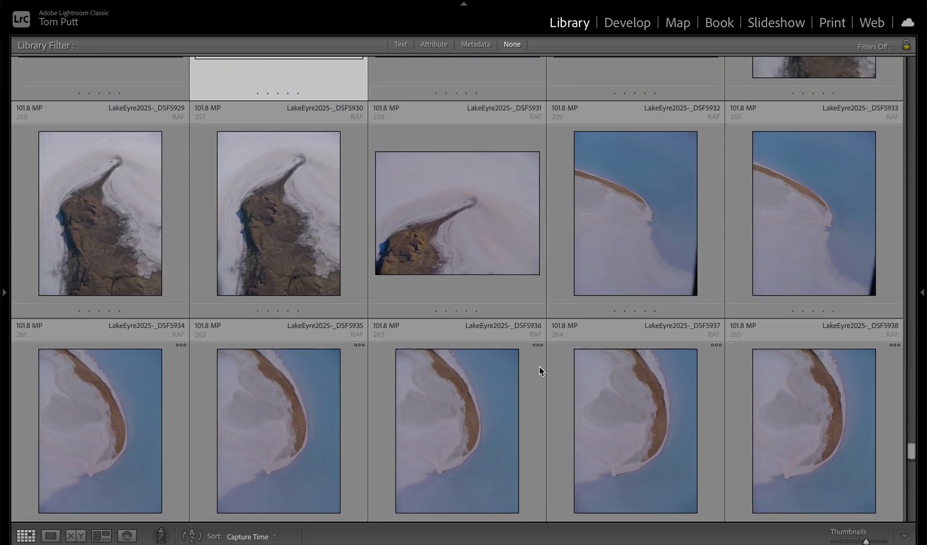
double_click(613, 254)
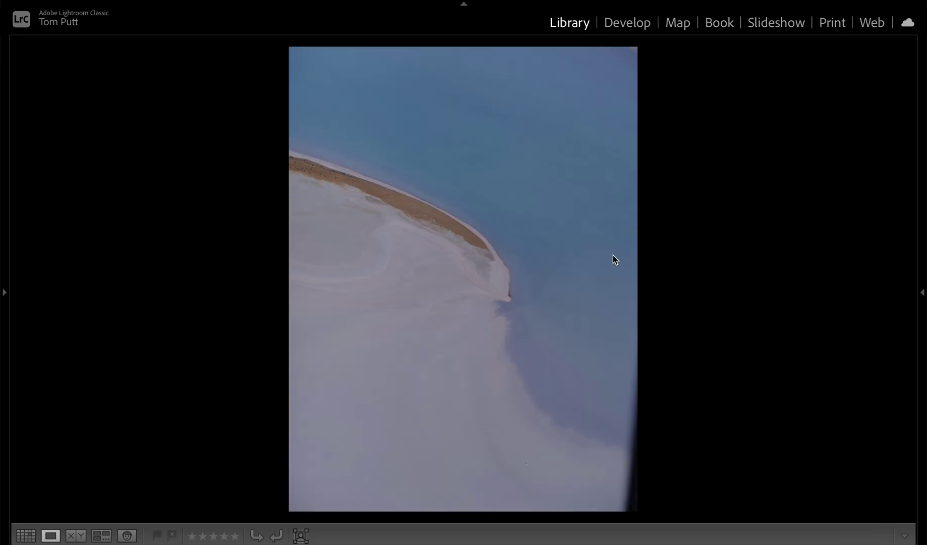
key(5)
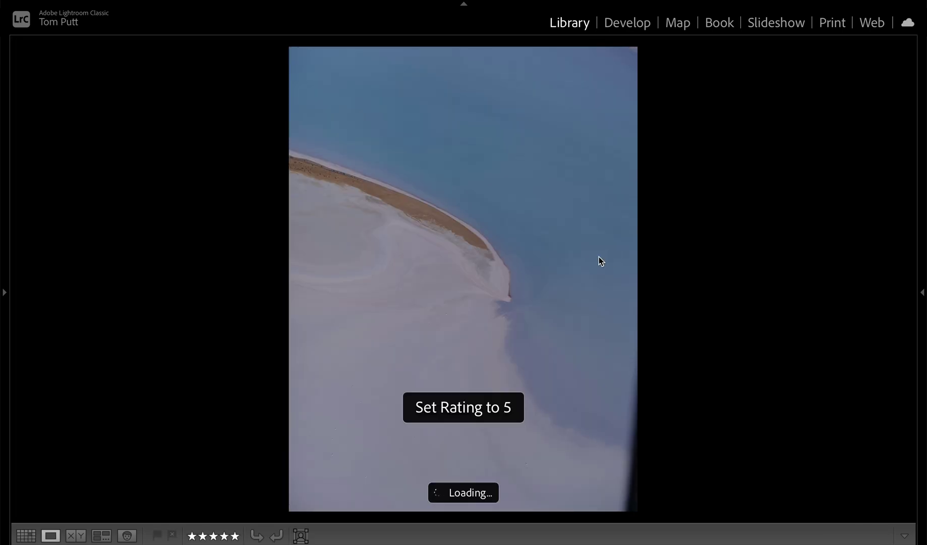
key(g)
Step: View LakeEyre2025-_DSF5932 again and the curved shoreline photo LakeEyre2025-_DSF5936 in single-photo view, and return to the grid
scroll(555, 287, down, 3)
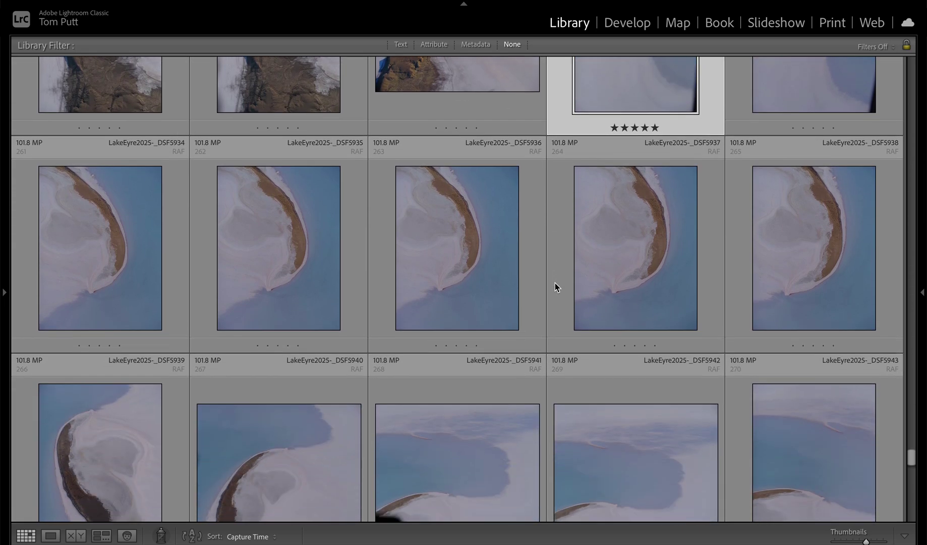
scroll(749, 284, up, 3)
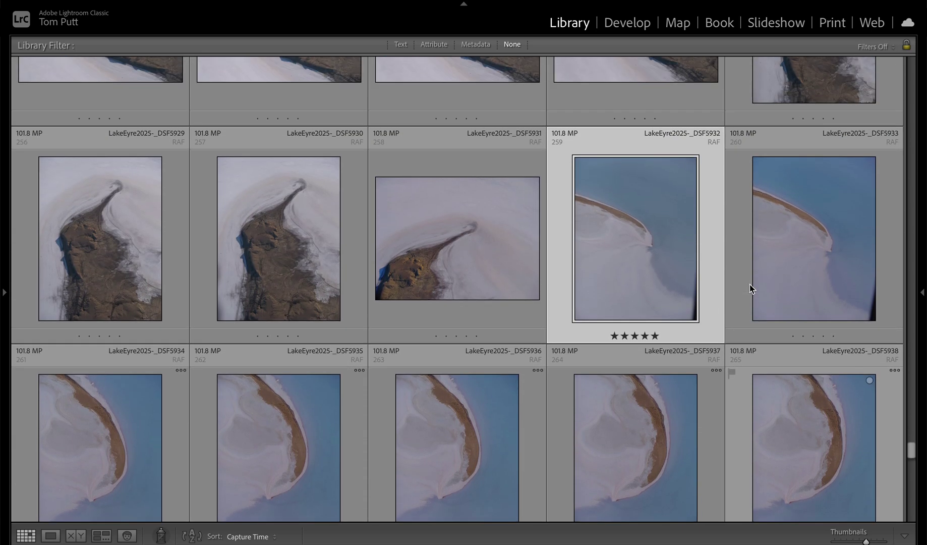
double_click(698, 264)
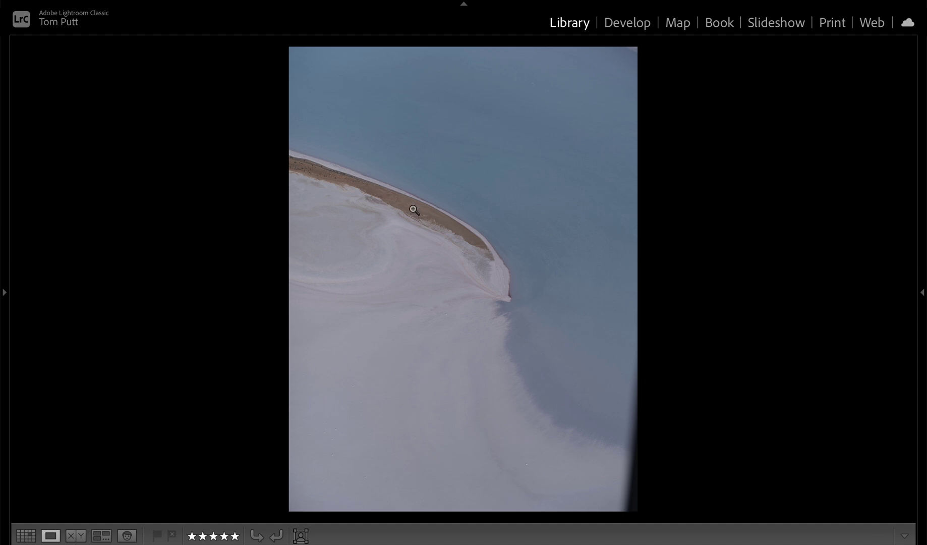
double_click(432, 238)
double_click(484, 441)
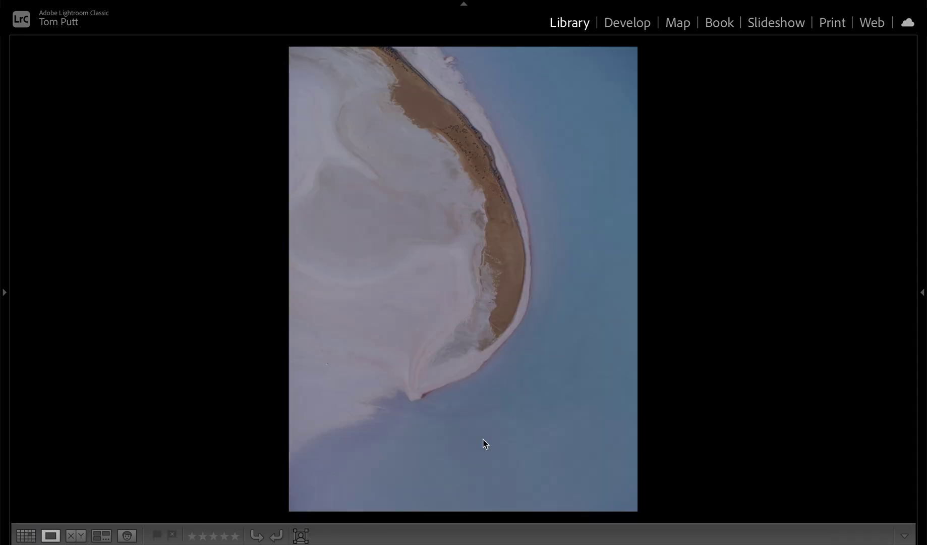
key(g)
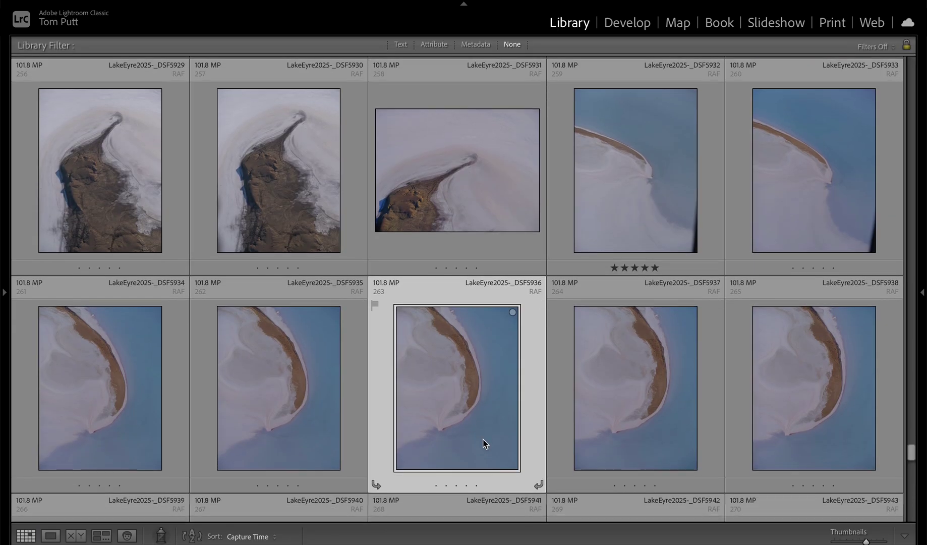
Step: Open the blue bay photo LakeEyre2025-_DSF5945 further down the grid, rate it five stars and return to the grid
scroll(483, 444, down, 5)
scroll(484, 443, down, 3)
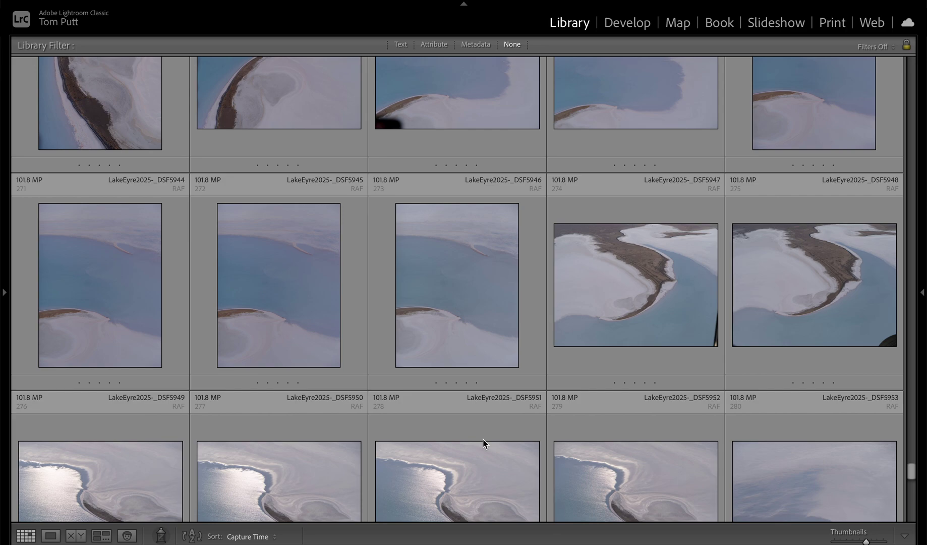
double_click(316, 325)
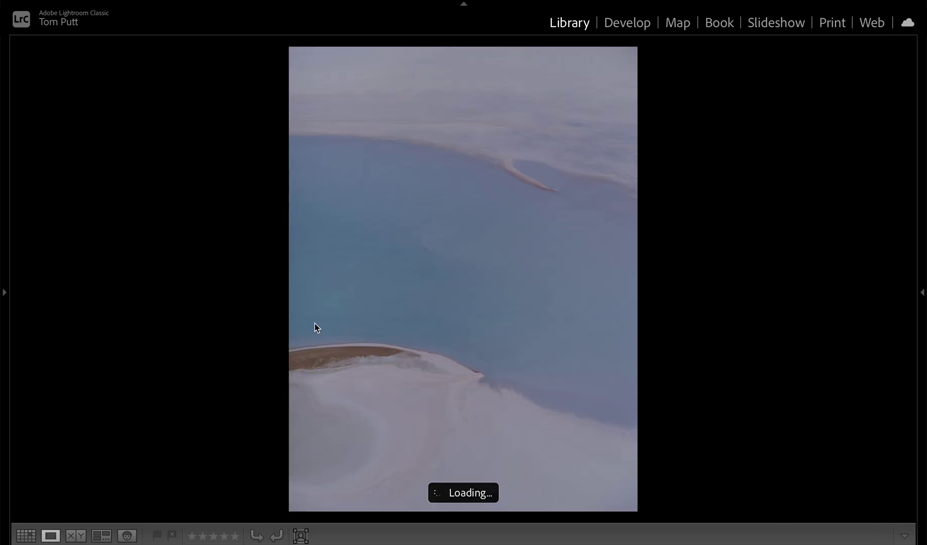
key(5)
key(g)
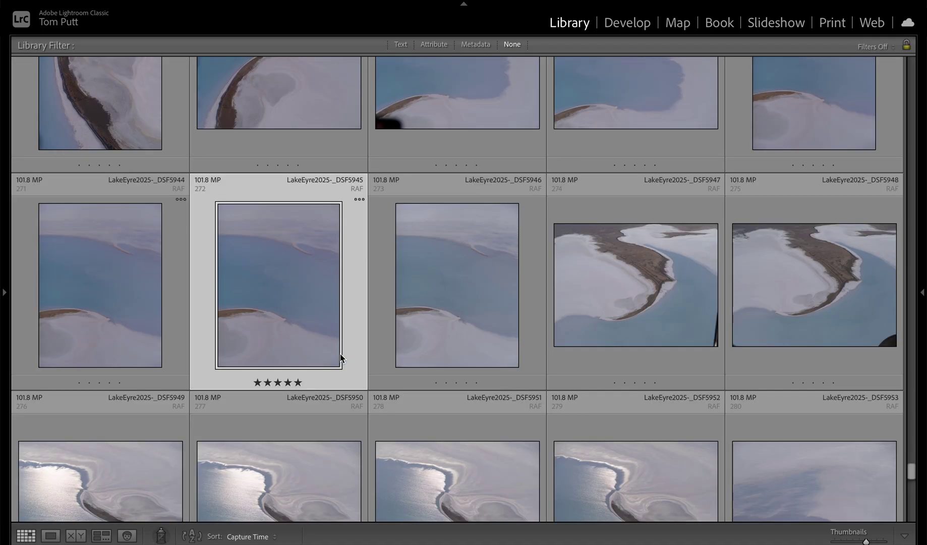
Step: Compare the sunlit shoreline photos from LakeEyre2025-_DSF5949 onward in single-photo view, rate LakeEyre2025-_DSF5952 five stars and return to the grid
scroll(340, 353, down, 3)
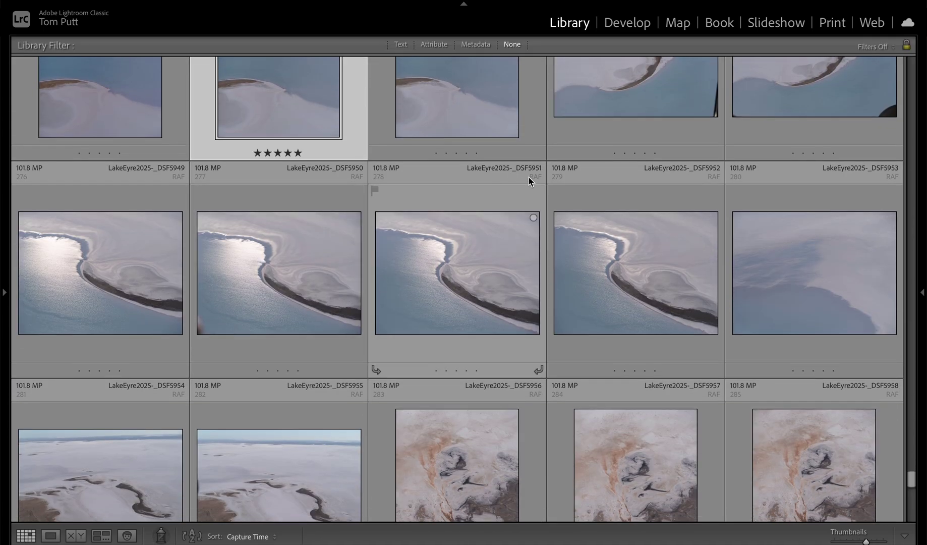
double_click(109, 254)
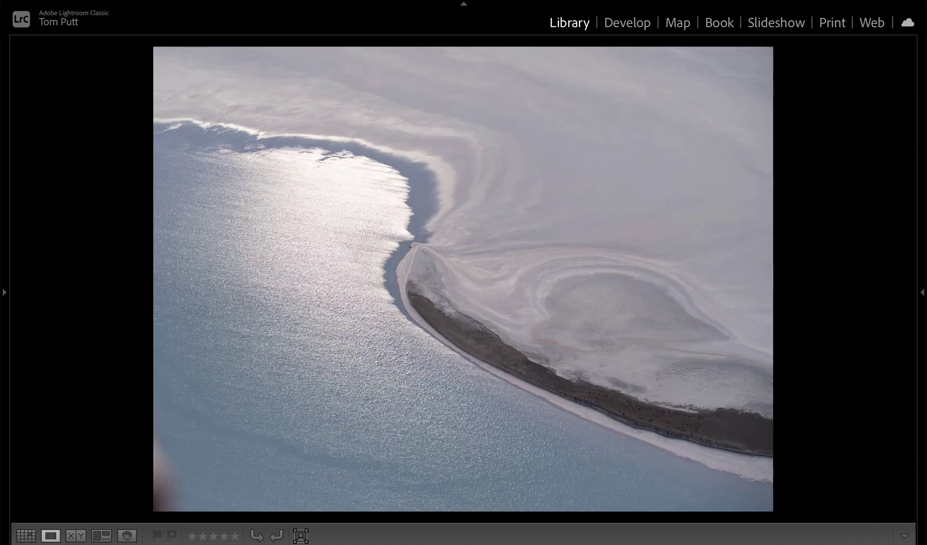
key(Right)
key(Left)
key(Right)
key(Left)
key(Right)
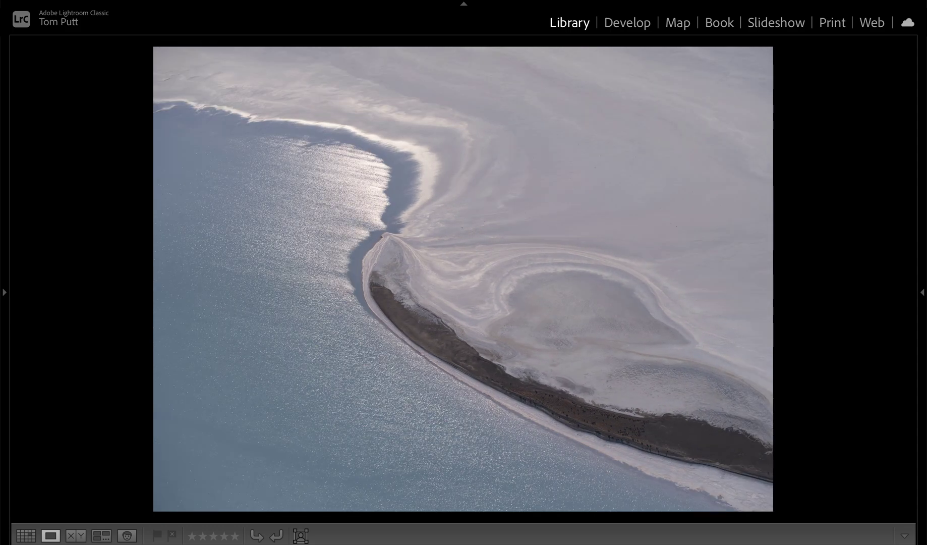
key(5)
key(g)
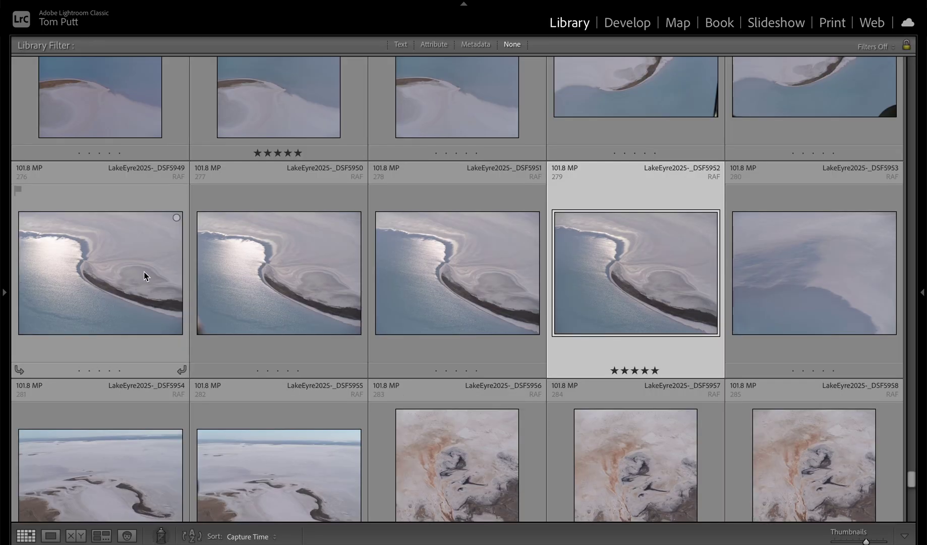
Step: Open the salt-flat horizon photo LakeEyre2025-_DSF5955, rate it five stars and return to the grid
scroll(144, 275, down, 3)
scroll(144, 275, up, 2)
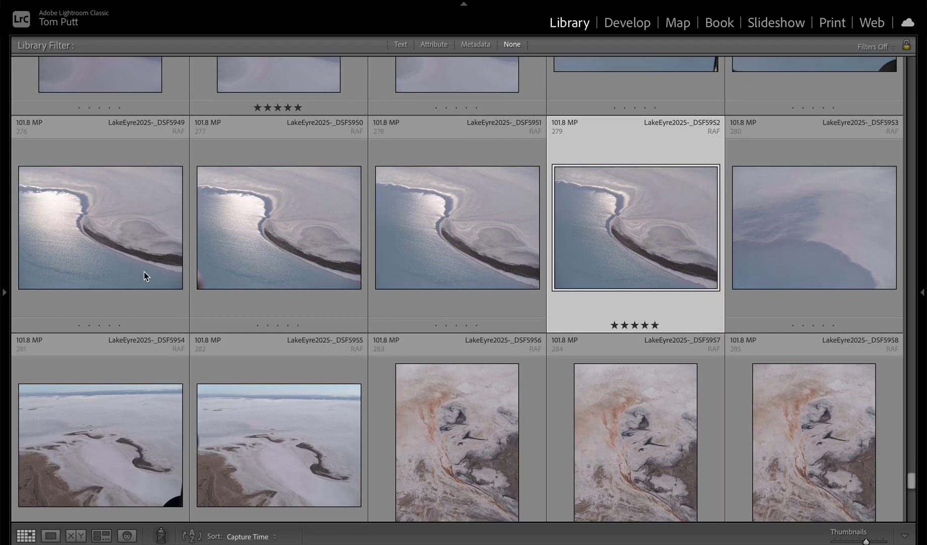
scroll(144, 276, down, 1)
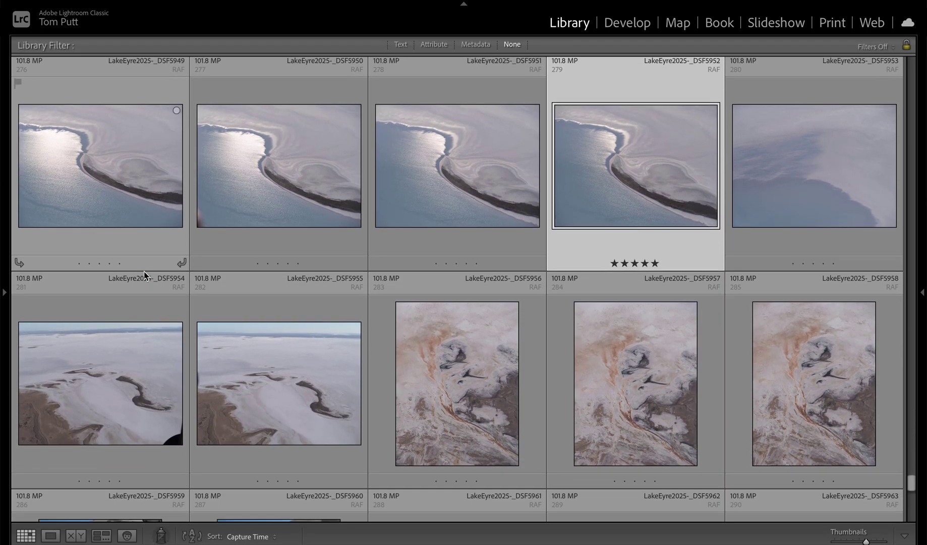
scroll(143, 275, down, 2)
double_click(239, 268)
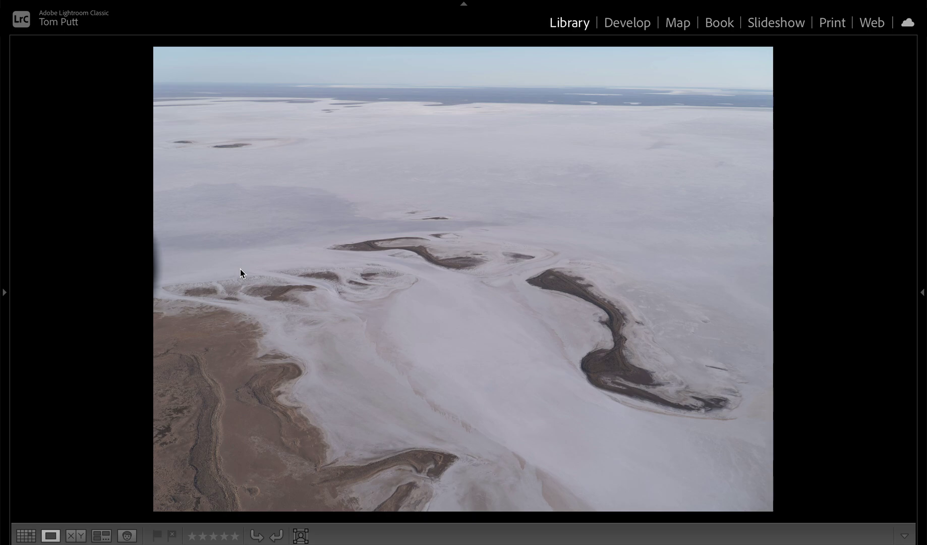
double_click(239, 269)
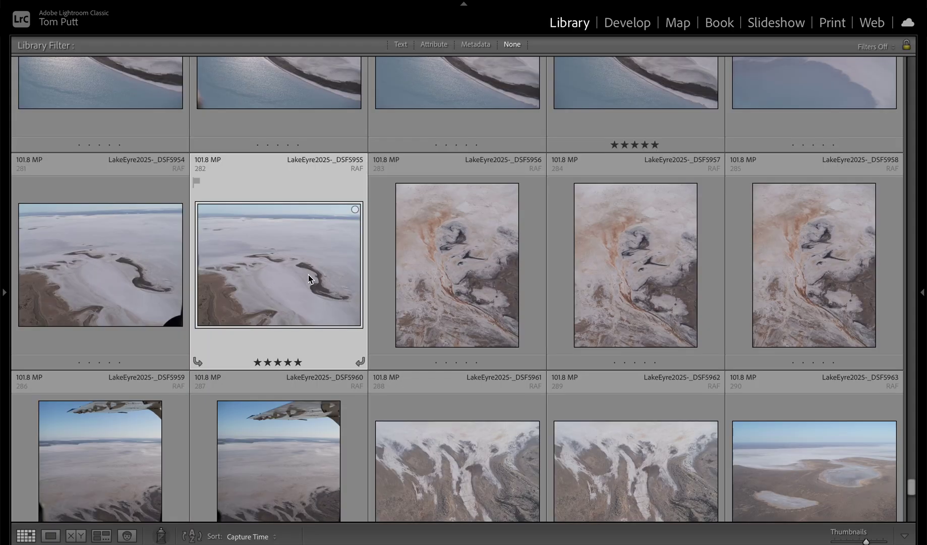
Step: Rate LakeEyre2025-_DSF5976, the last photo in the grid, five stars
scroll(308, 275, down, 3)
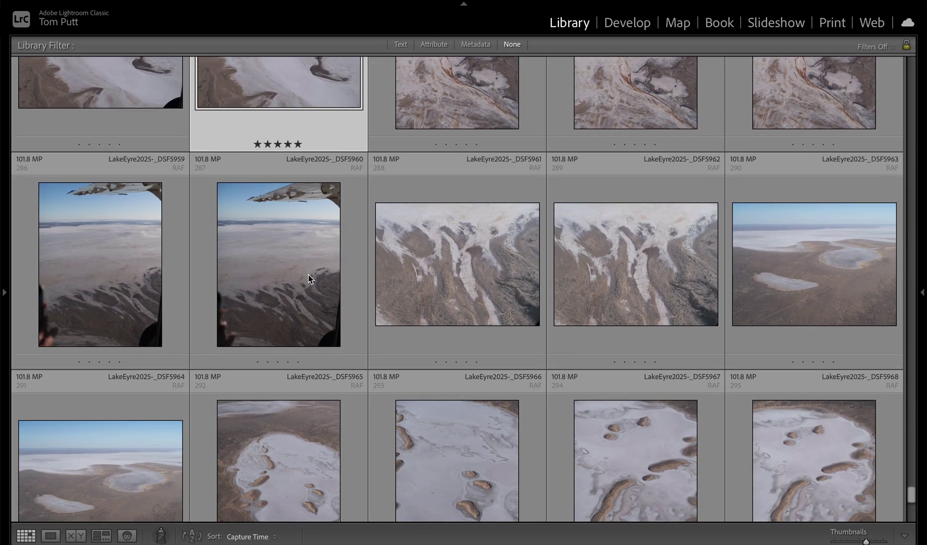
scroll(308, 274, down, 5)
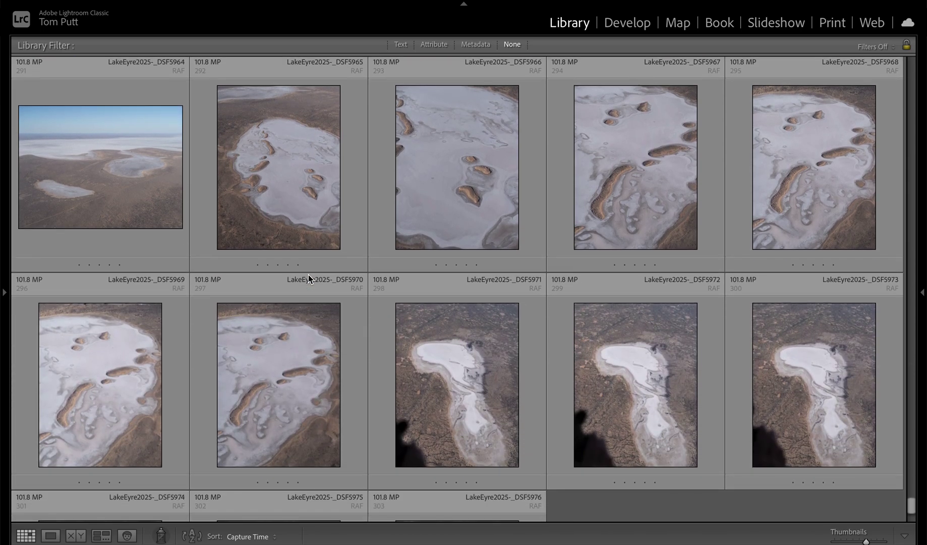
scroll(436, 319, down, 3)
click(451, 443)
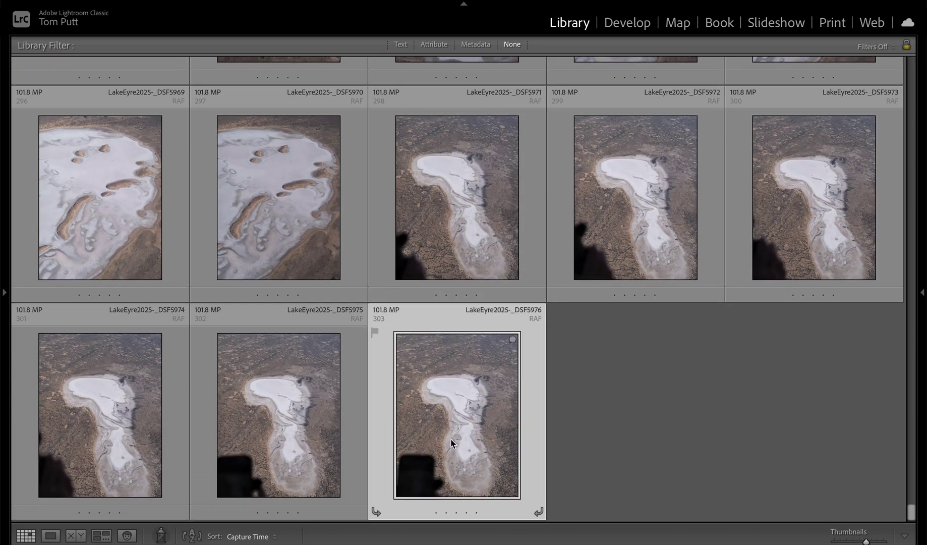
key(5)
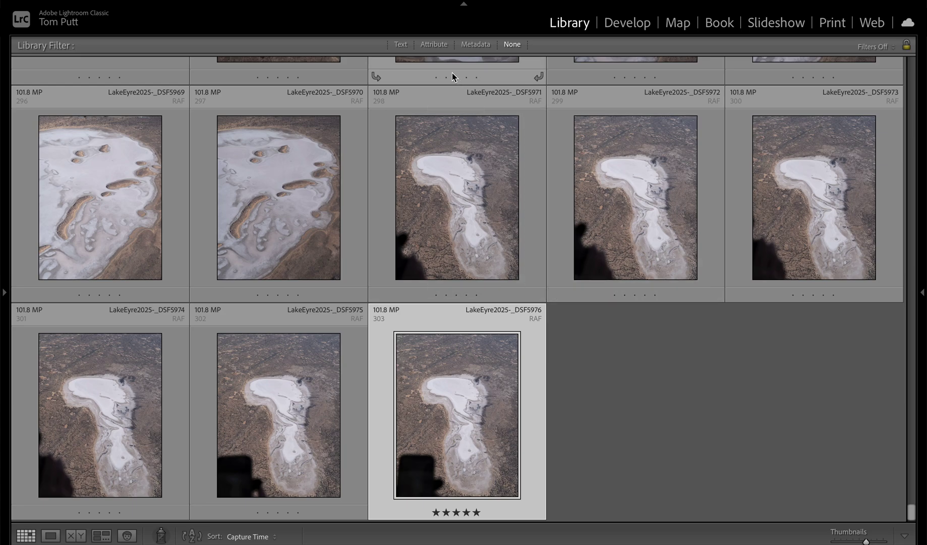
Step: Filter the library by attribute to show only five-star photos and reduce the grid thumbnail size
click(441, 44)
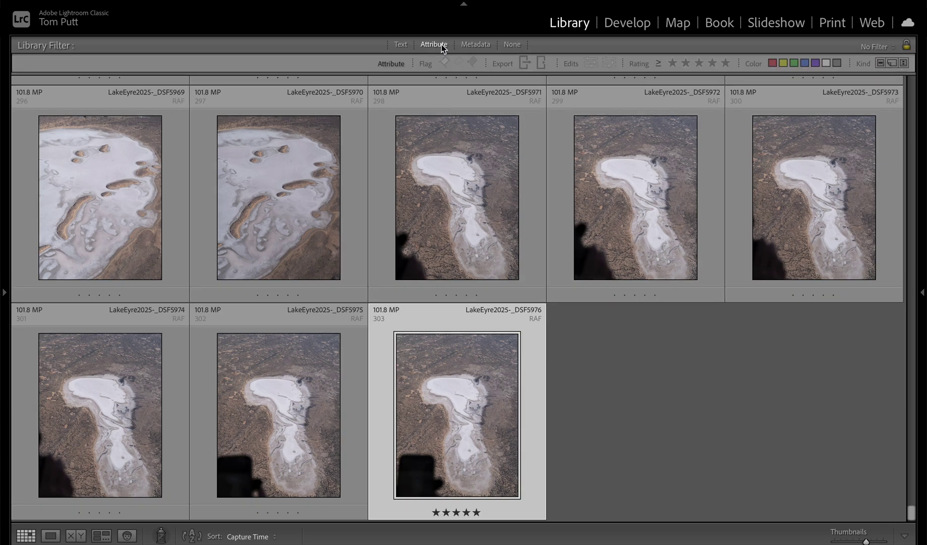
click(726, 64)
key(minus)
key(minus)
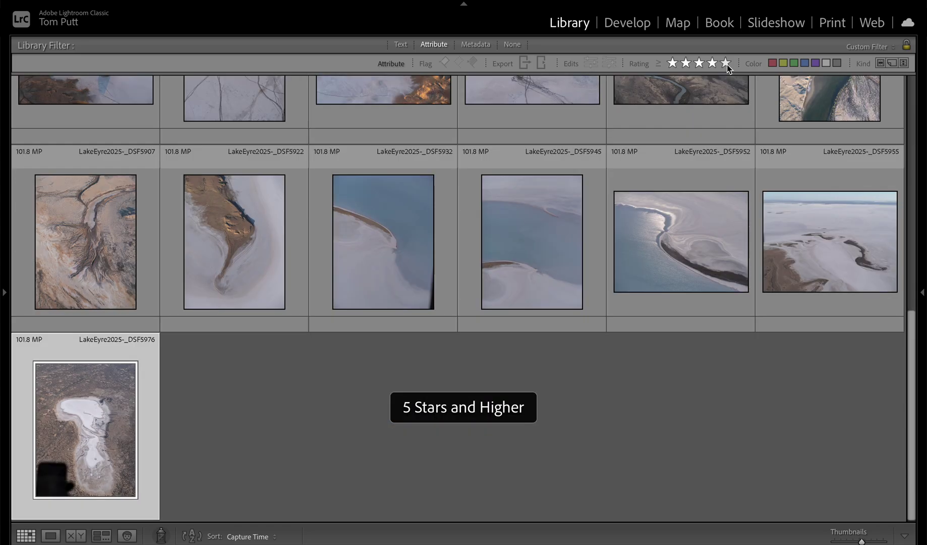
Step: Select all the five-star photos in the Library grid and apply Auto tone to them with Quick Develop
scroll(651, 242, up, 3)
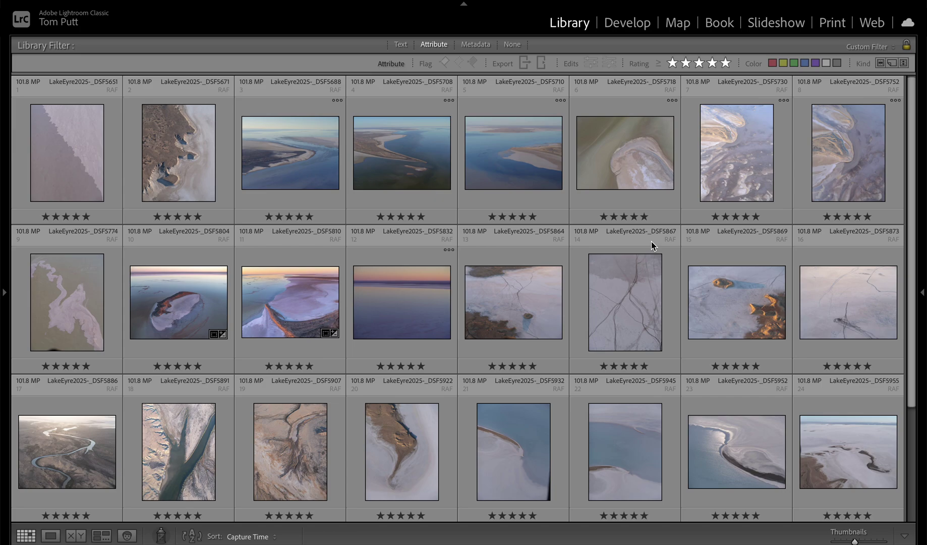
scroll(651, 241, down, 1)
scroll(651, 241, down, 3)
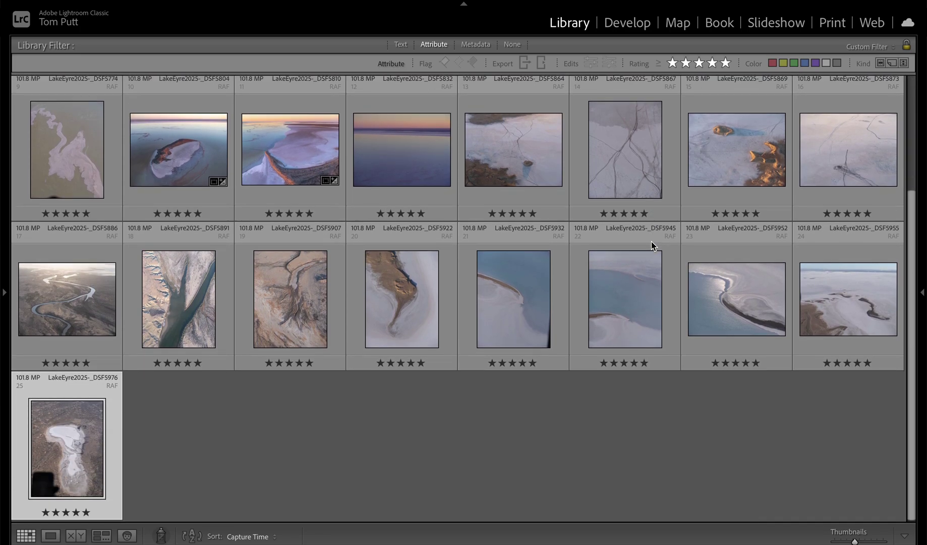
scroll(651, 242, up, 3)
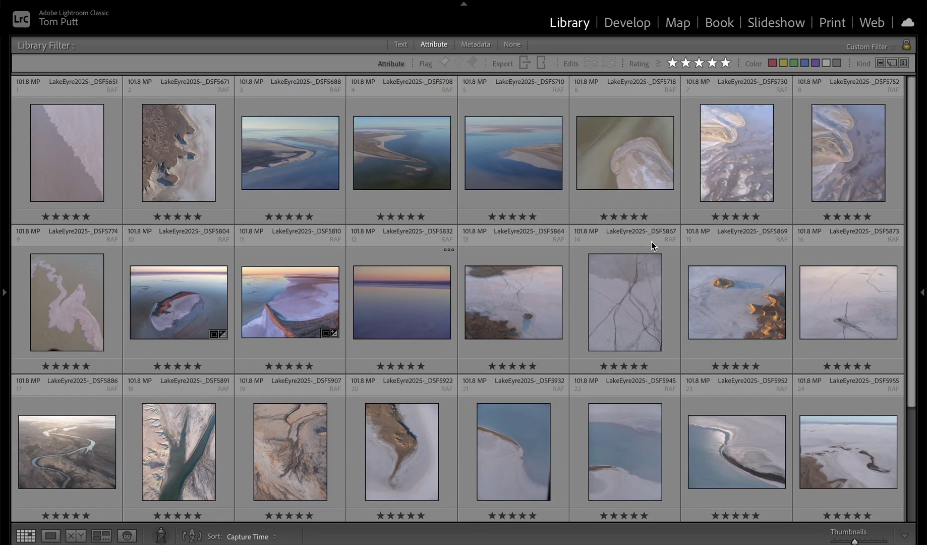
click(73, 153)
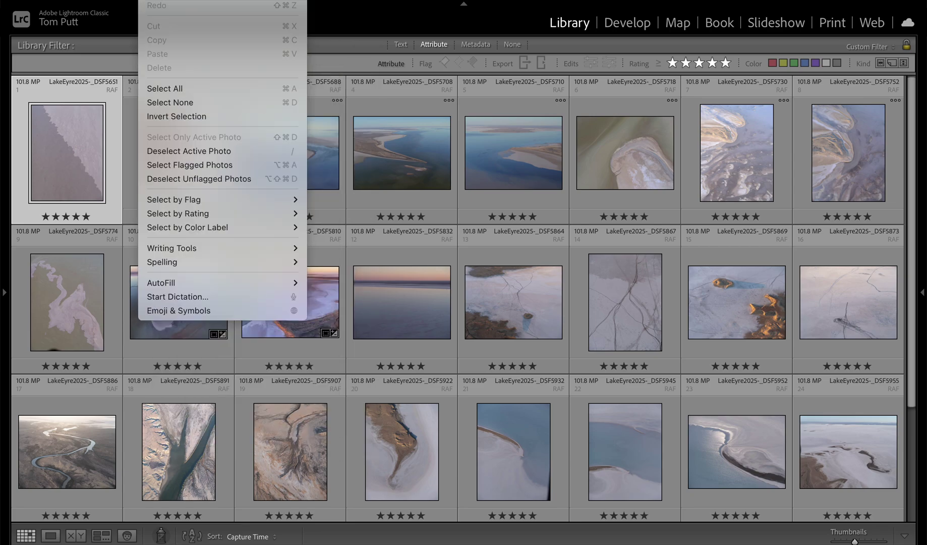
click(180, 90)
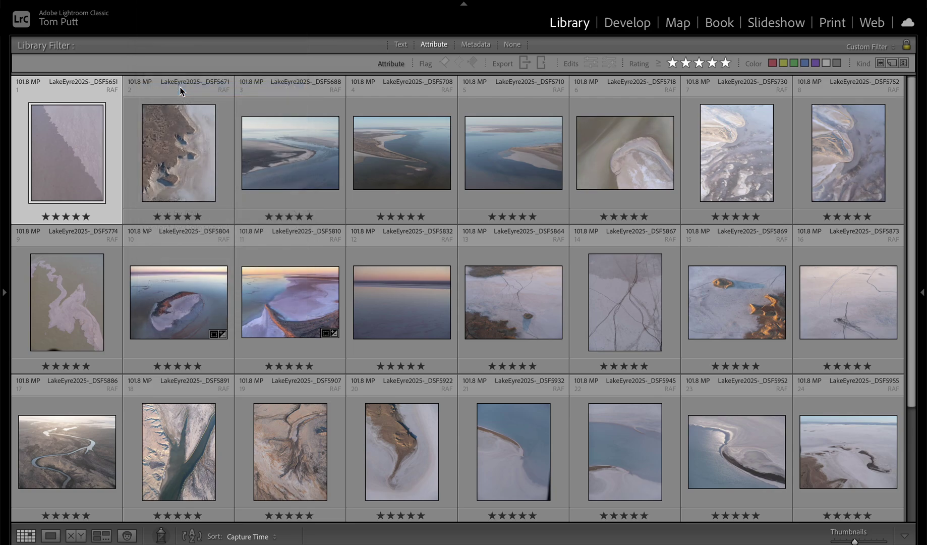
click(921, 208)
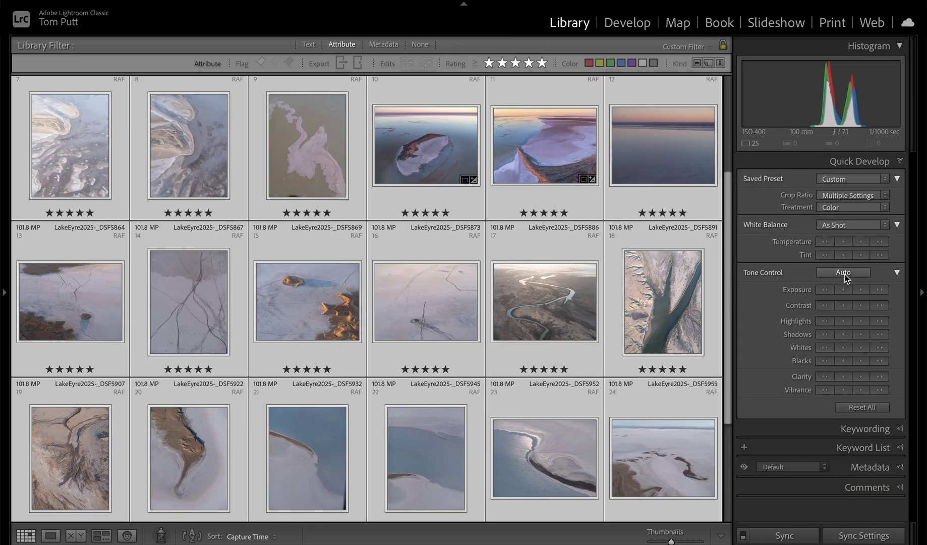
click(843, 273)
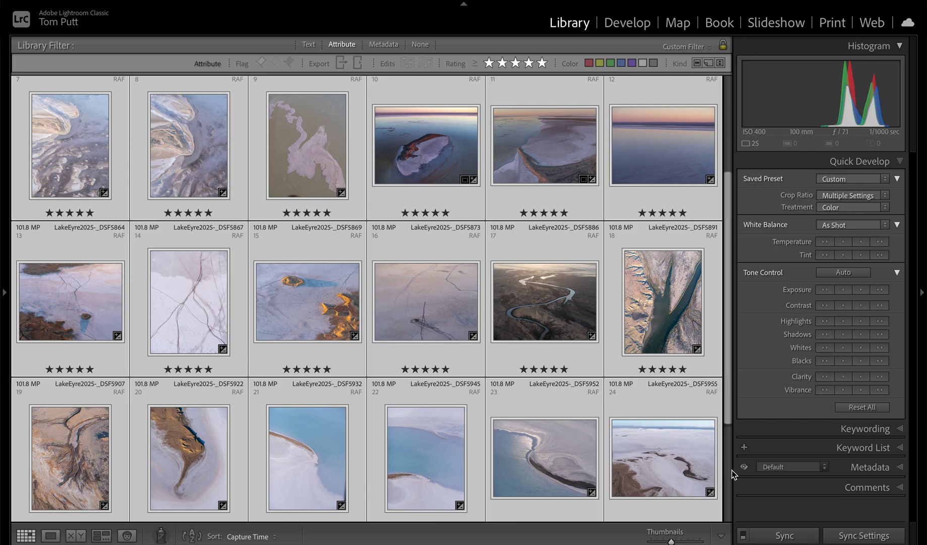
Step: Deselect all photos and look over the auto-toned thumbnails from the end of the grid back to its start
scroll(727, 473, down, 3)
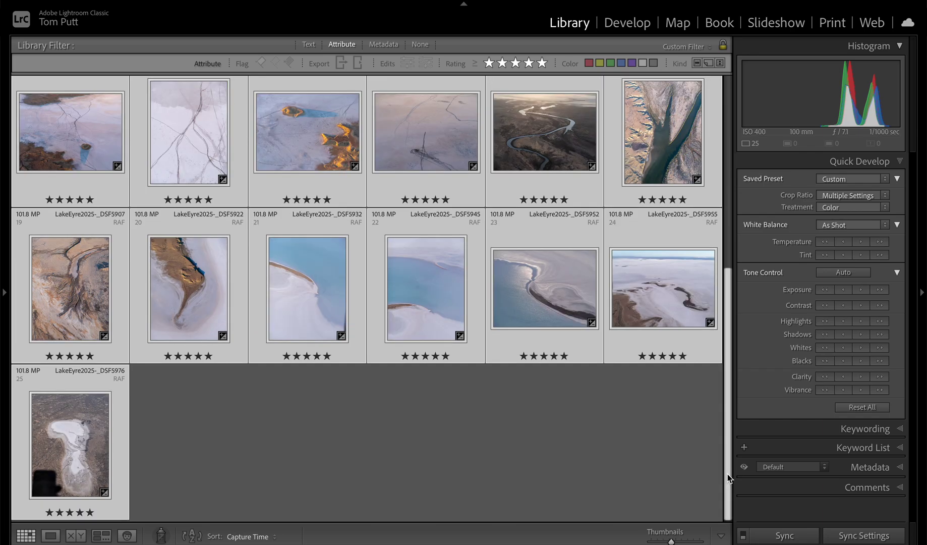
click(460, 429)
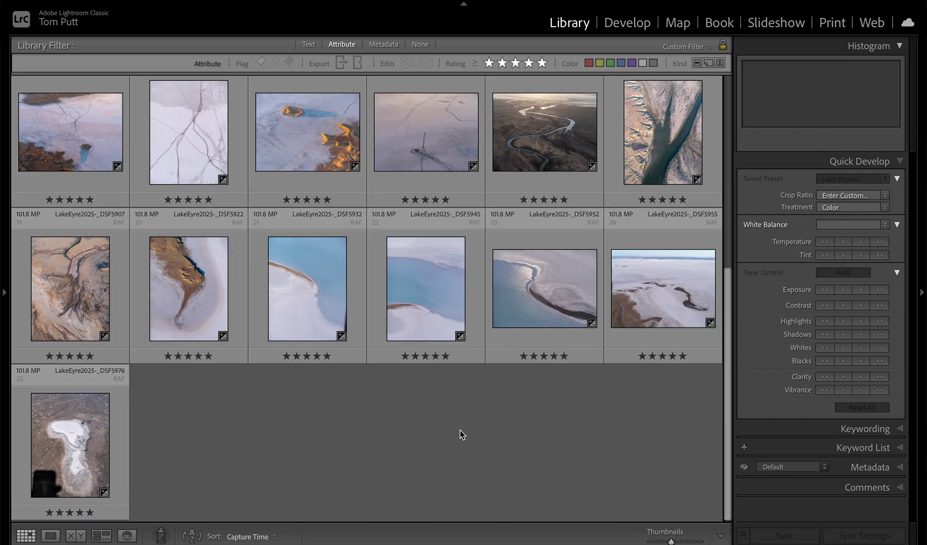
click(157, 3)
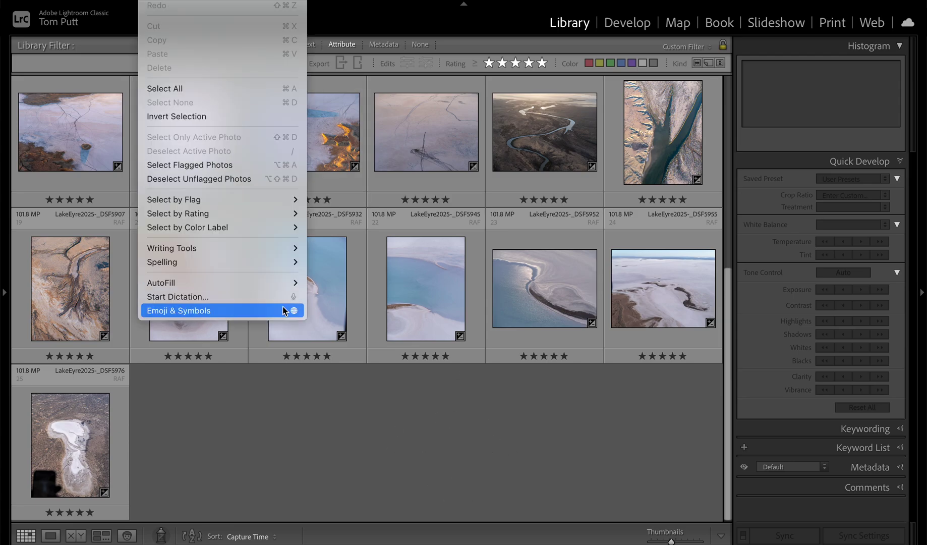
click(369, 454)
scroll(369, 442, up, 10)
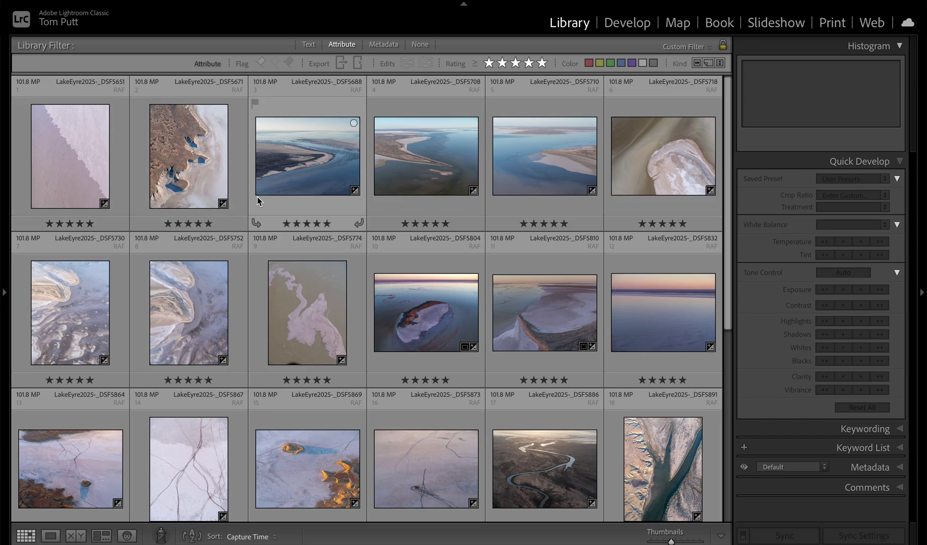
Step: Open the first photo, LakeEyre2025-_DSF5651, in Develop and set Dehaze to +35 and Saturation to +32
double_click(83, 154)
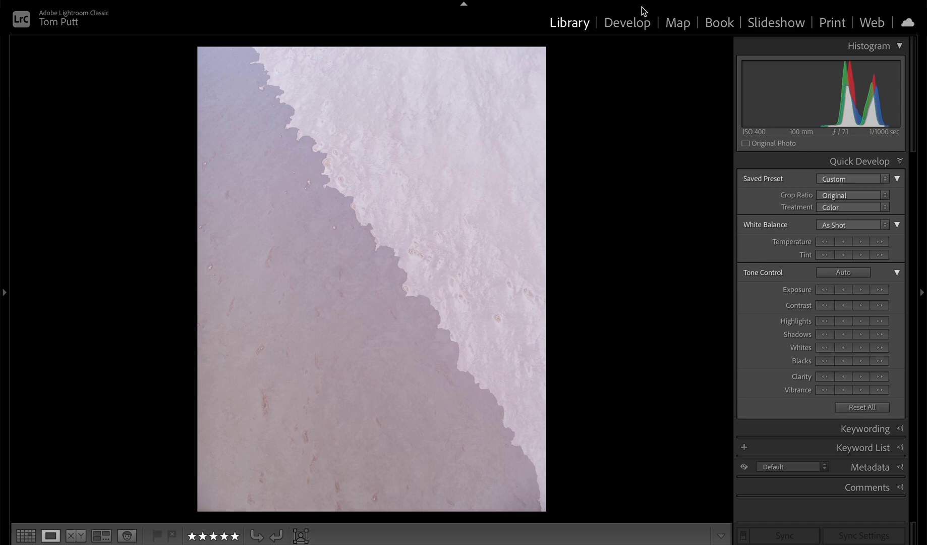
click(639, 25)
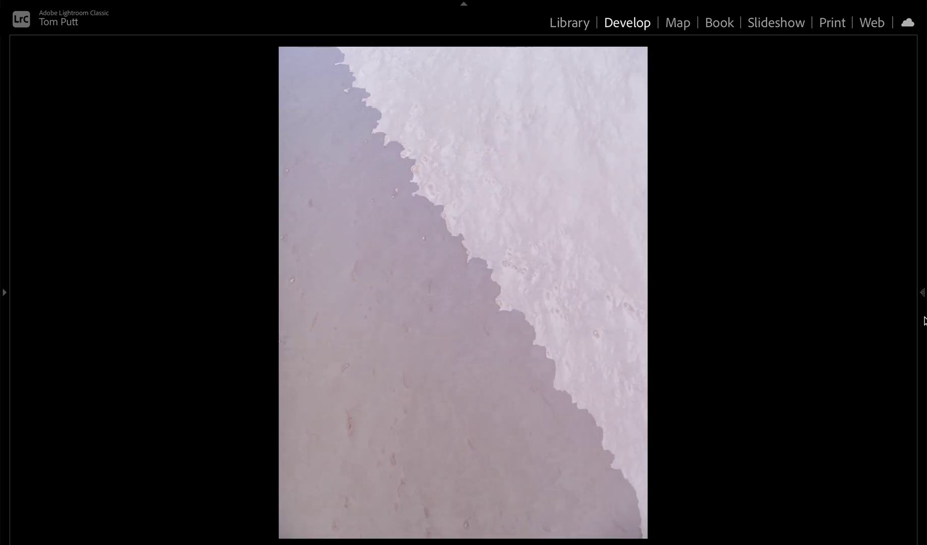
mouse_move(922, 321)
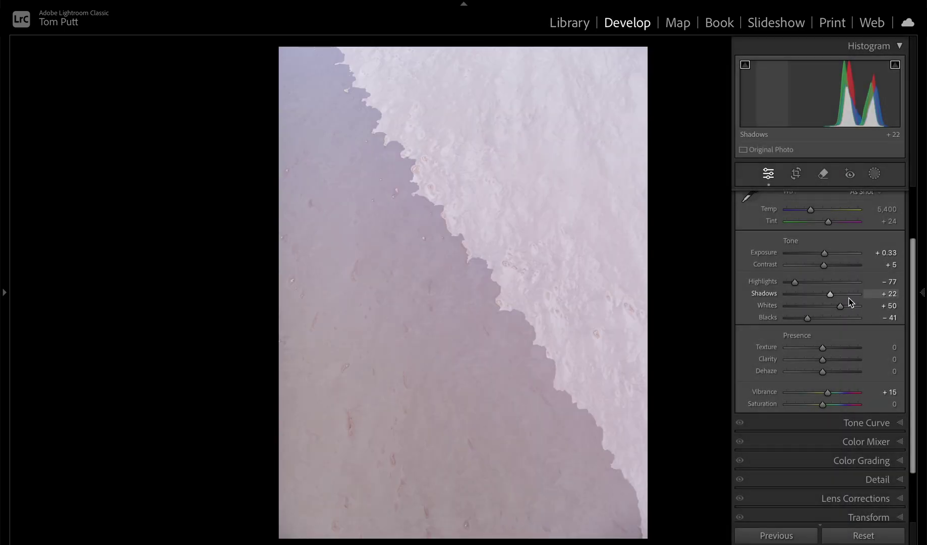
mouse_move(823, 371)
mouse_down()
mouse_move(854, 371)
mouse_move(826, 372)
mouse_move(836, 370)
mouse_up()
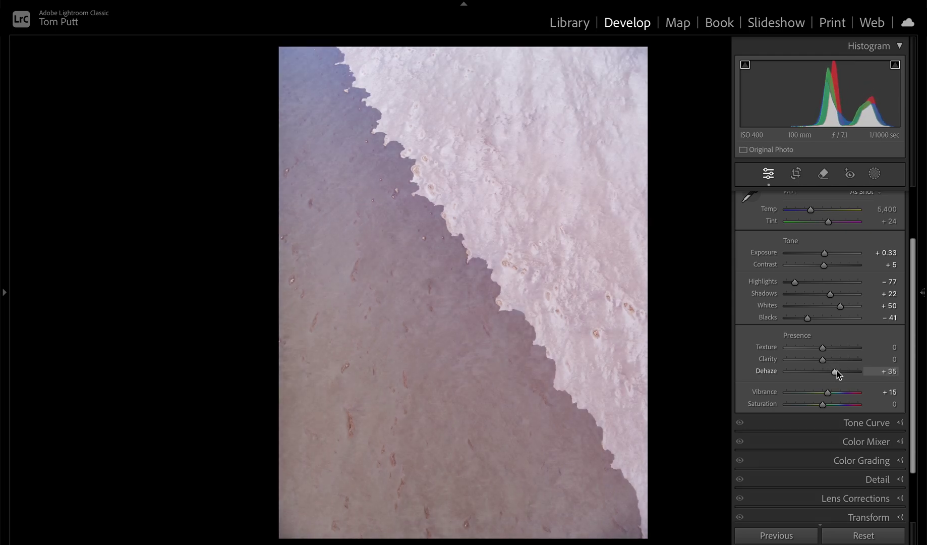
mouse_move(835, 406)
mouse_down()
mouse_move(847, 407)
mouse_move(837, 408)
mouse_up()
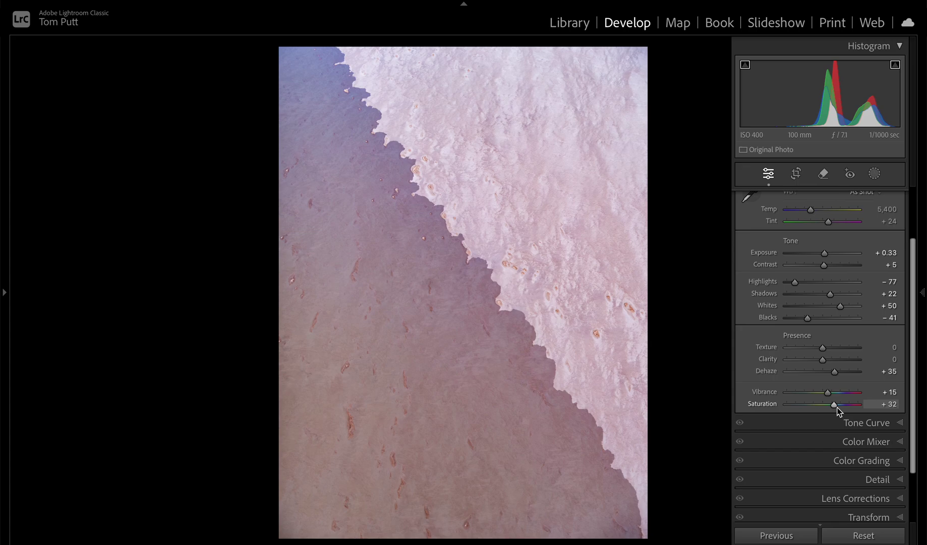
Step: Develop photo LakeEyre2025-_DSF5671 with Dehaze +15 and Saturation +39, and compare it with its unedited version
key(g)
double_click(183, 154)
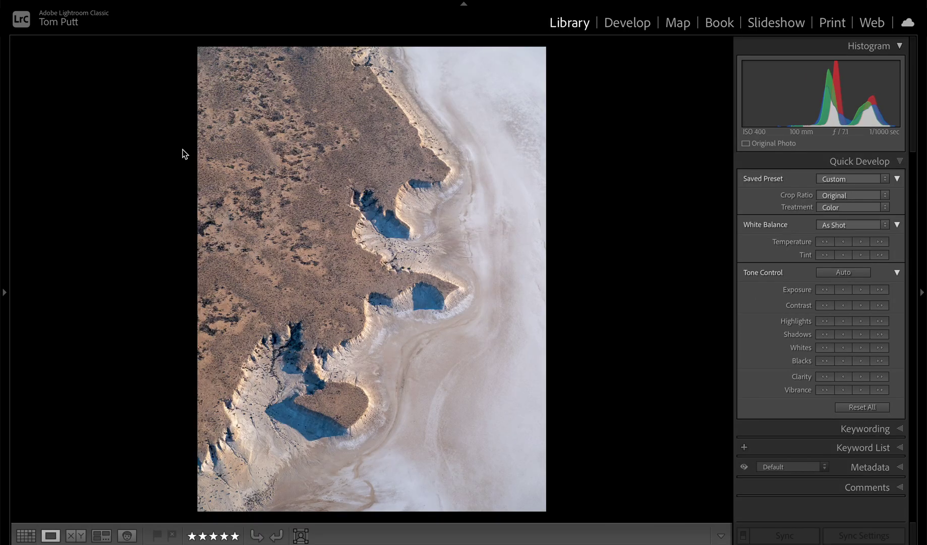
click(631, 30)
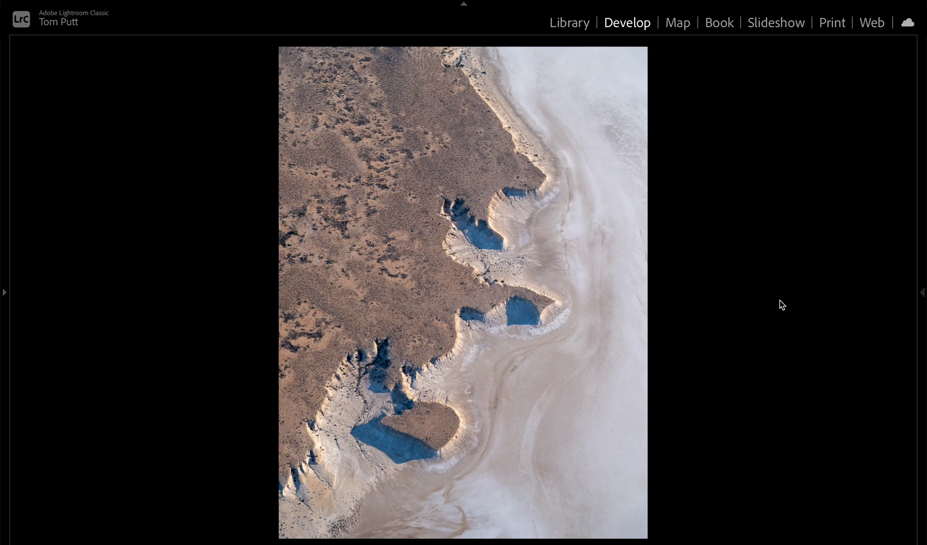
mouse_move(922, 292)
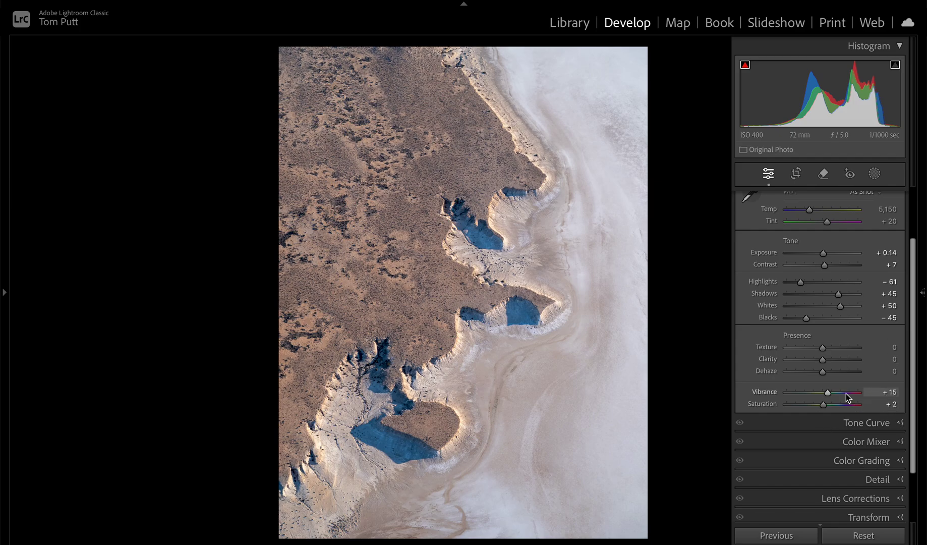
drag(826, 373, 830, 371)
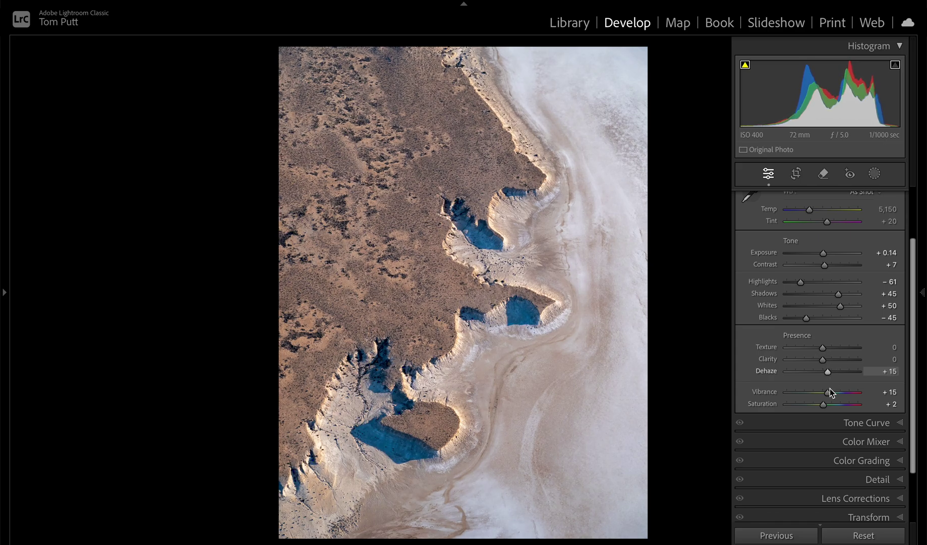
drag(824, 405, 837, 405)
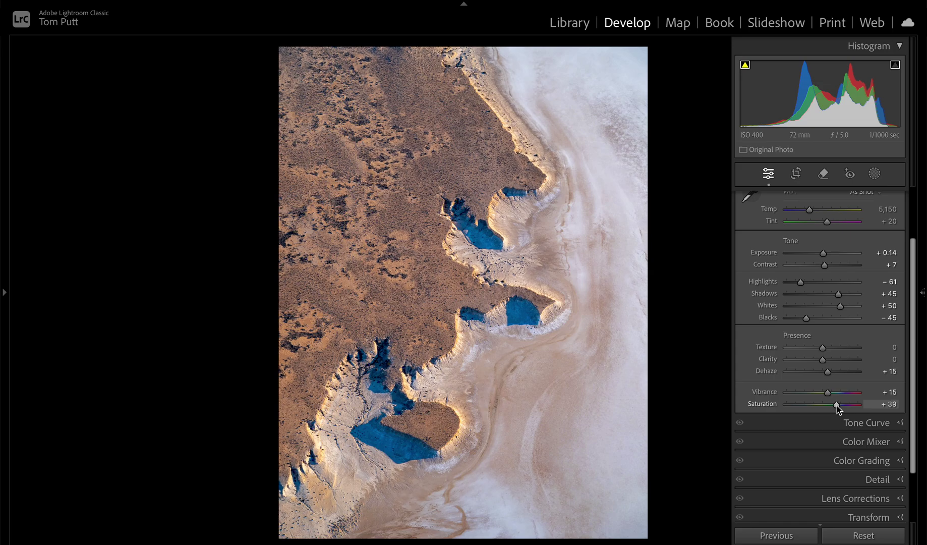
key(backslash)
key(backslash)
key(backslash)
key(backslash)
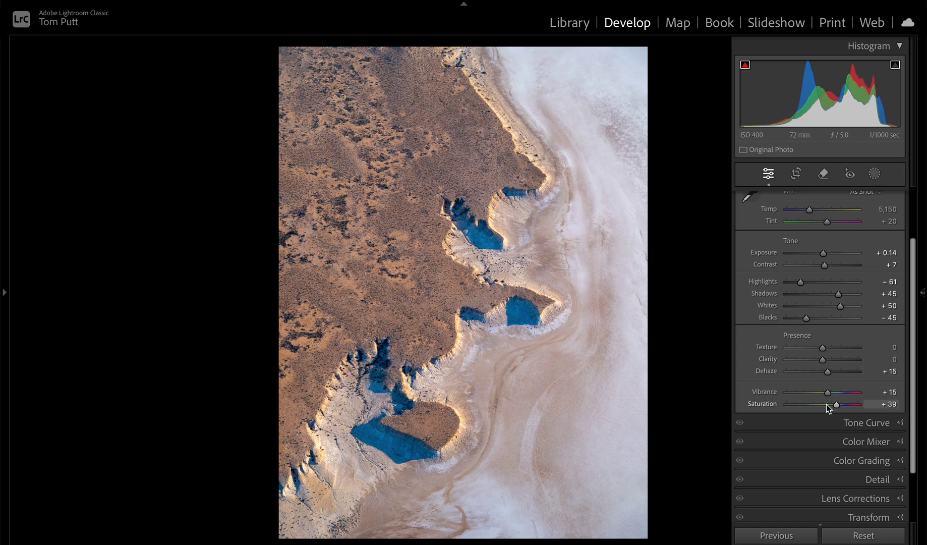
Step: Open photo LakeEyre2025-_DSF5708 in Develop, set its Vertical transform to -32 and constrain the crop
key(g)
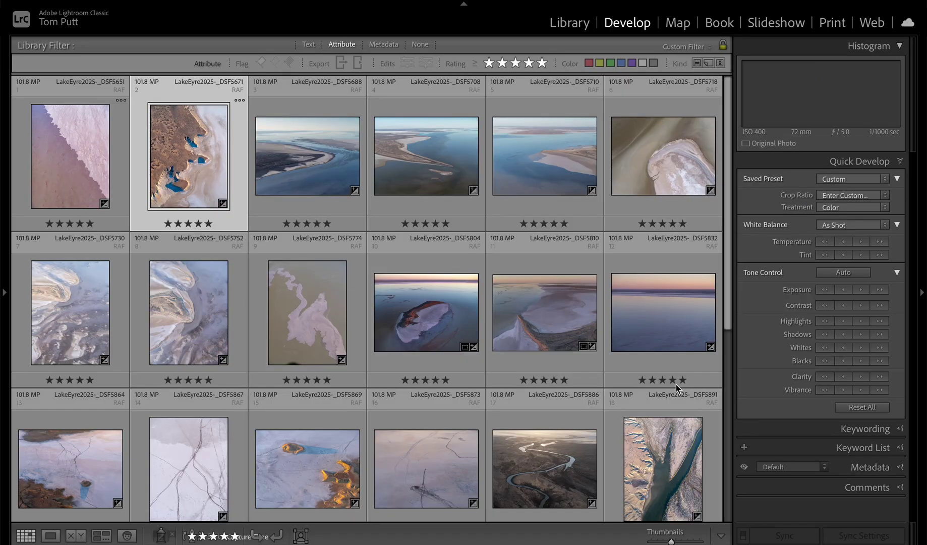
double_click(312, 155)
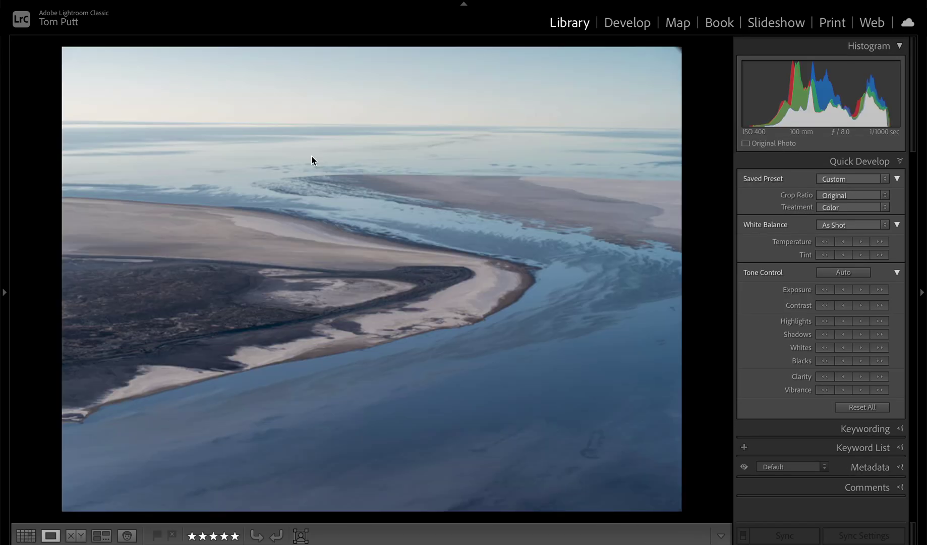
key(Right)
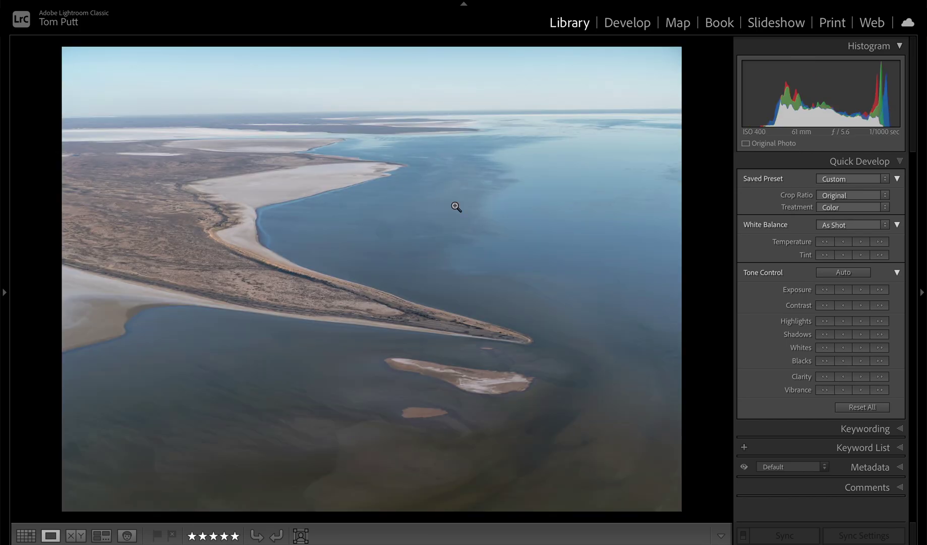
click(628, 23)
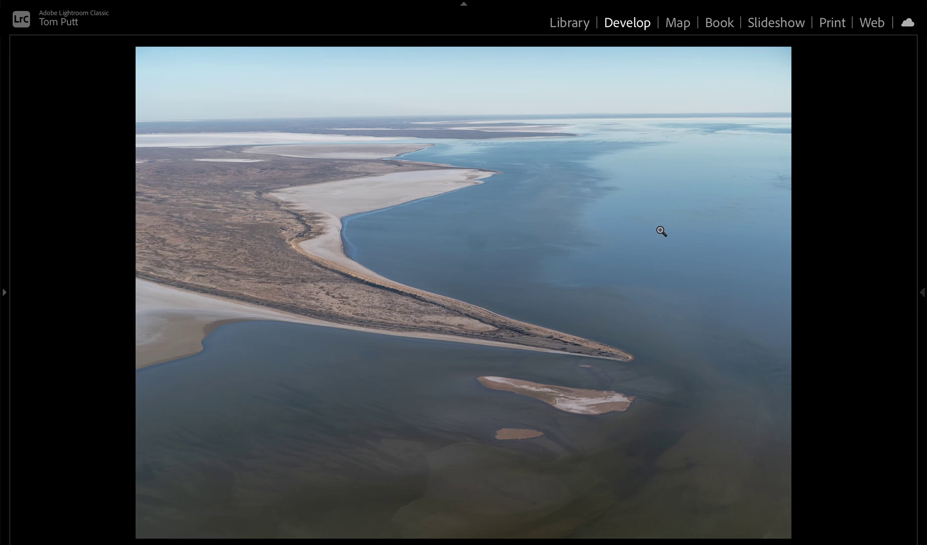
click(922, 322)
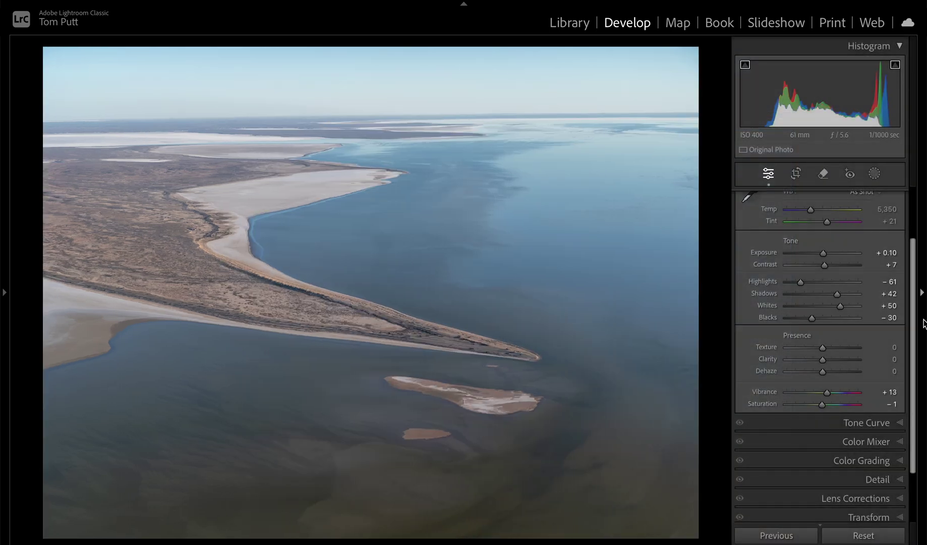
scroll(825, 393, down, 3)
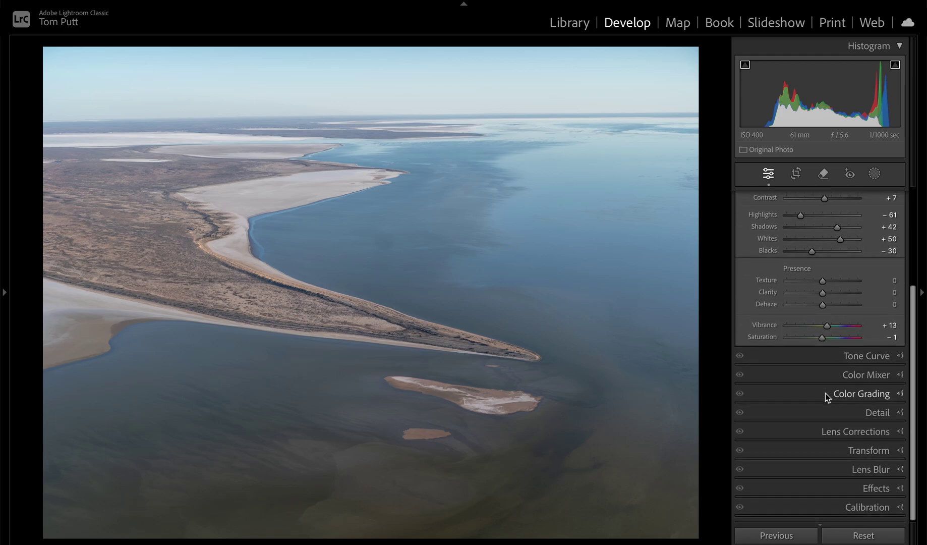
click(859, 450)
drag(823, 383, 811, 383)
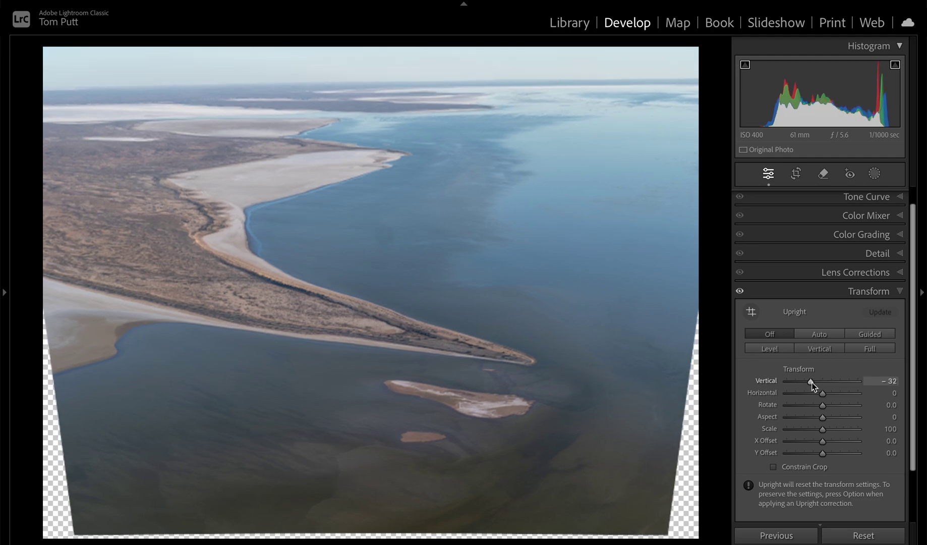
click(793, 467)
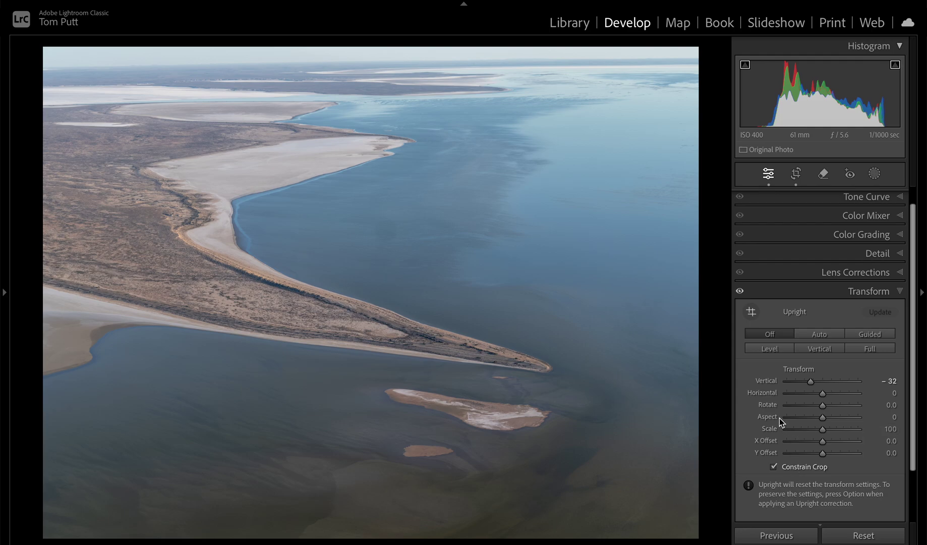
Step: Reposition the image inside the crop to include more sky, straighten it automatically, and compare the applied crop with the original
click(794, 175)
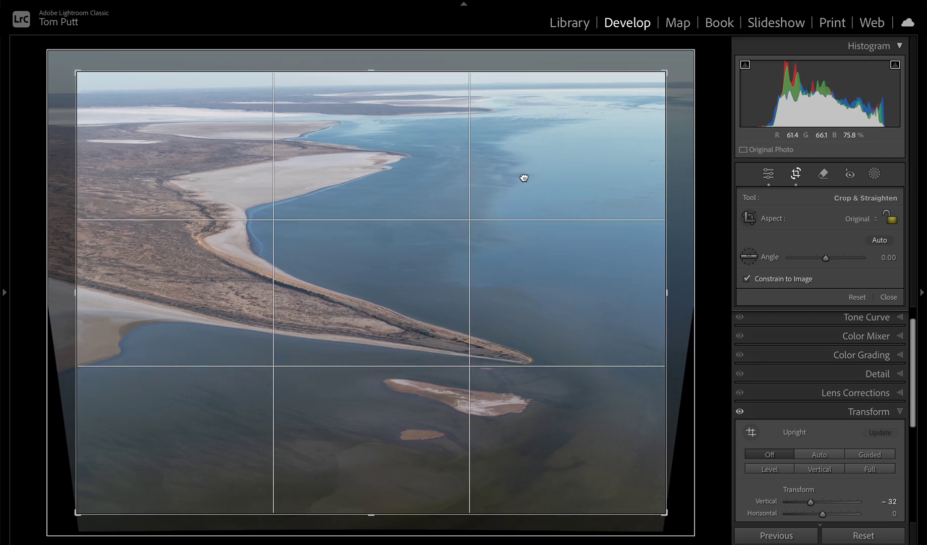
drag(523, 177, 516, 201)
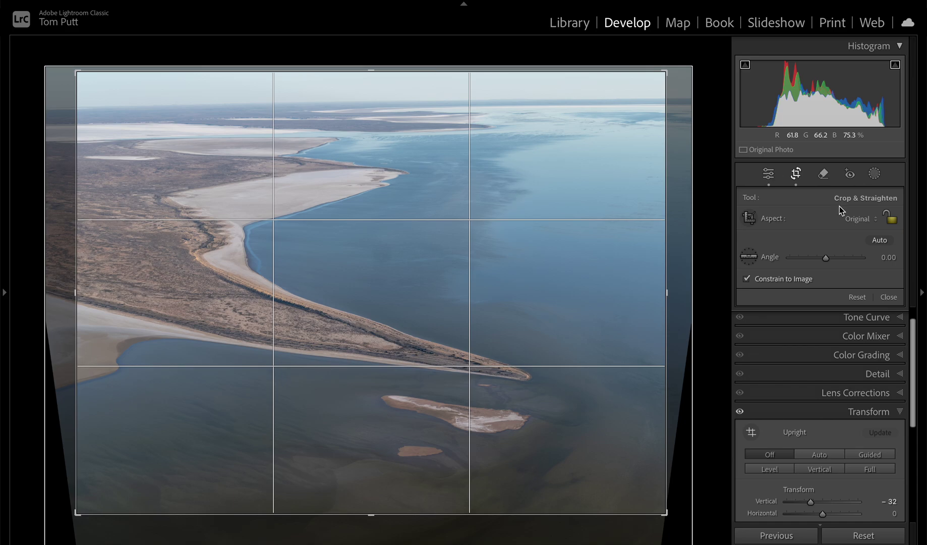
click(880, 240)
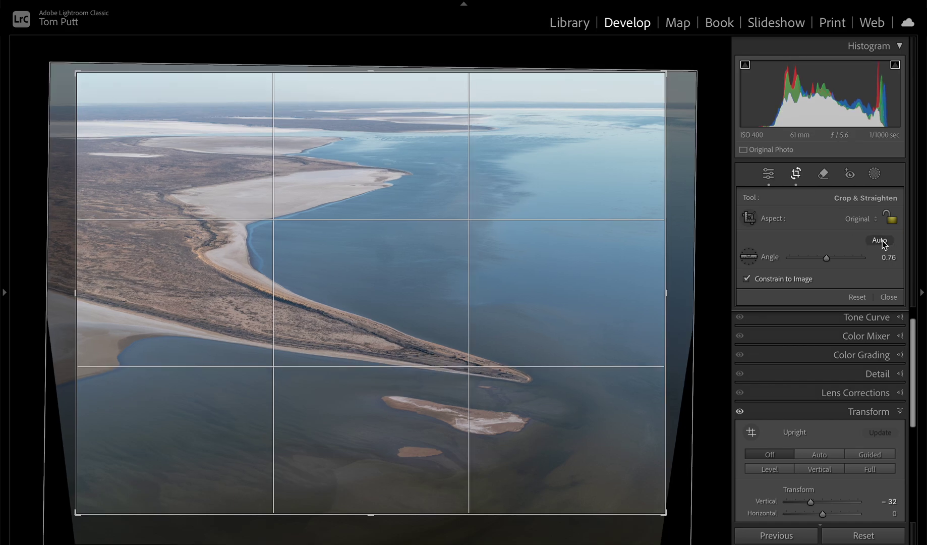
key(Return)
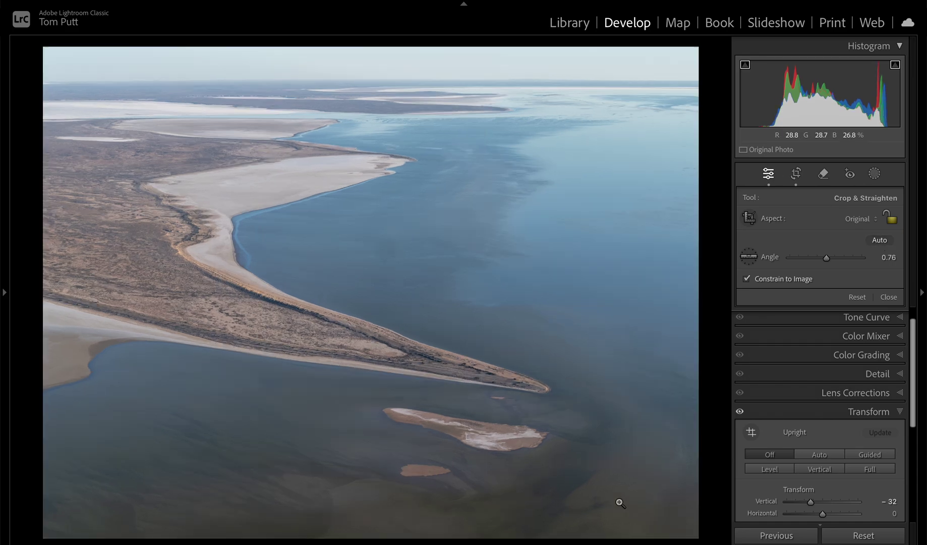
key(backslash)
key(backslash)
key(backslash)
key(backslash)
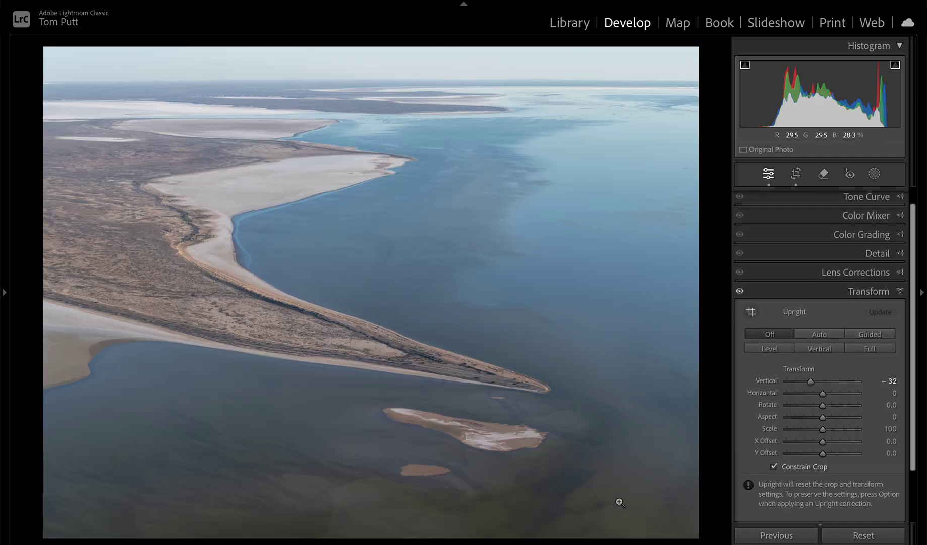
Step: Compare the straightened coastline photo with its unedited version, and set Whites to +59, Dehaze to +23 and Saturation to +17
key(backslash)
key(backslash)
key(backslash)
key(backslash)
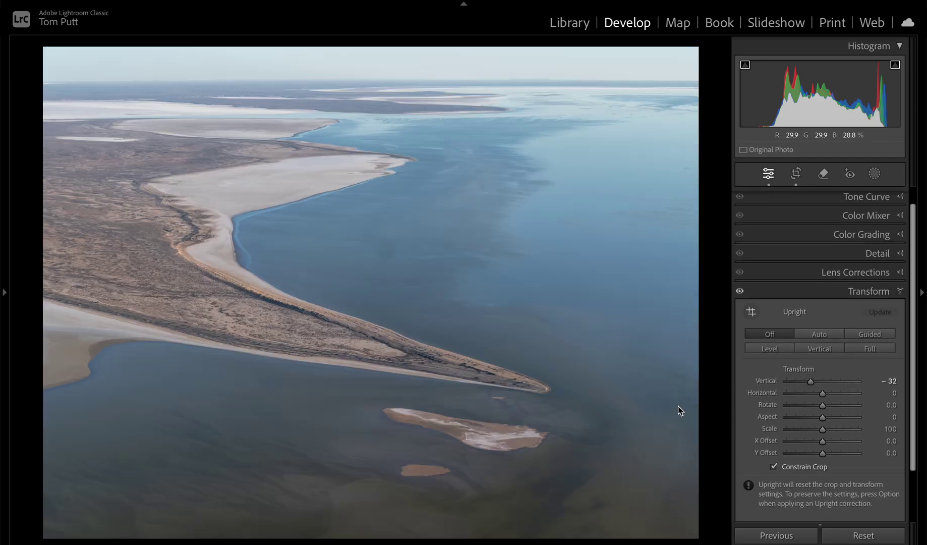
scroll(871, 239, up, 2)
click(880, 197)
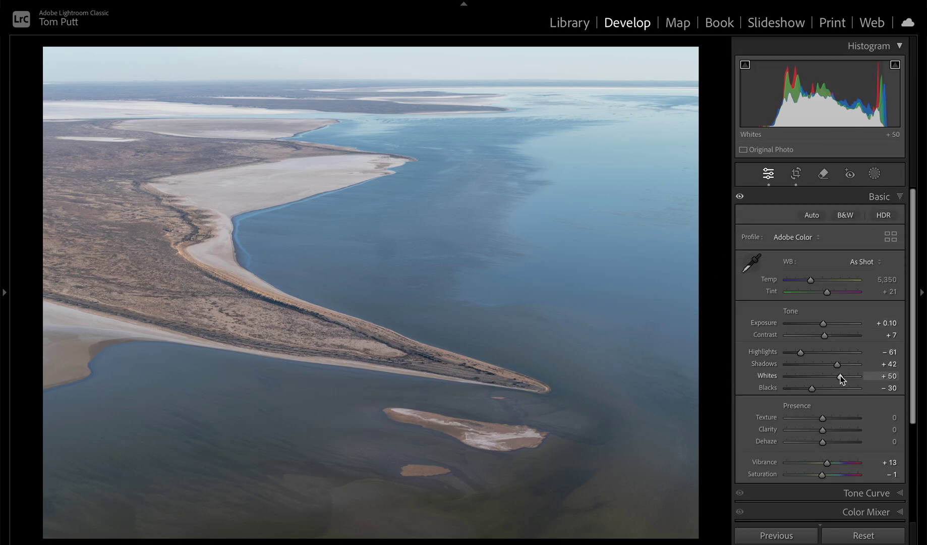
drag(839, 377, 844, 379)
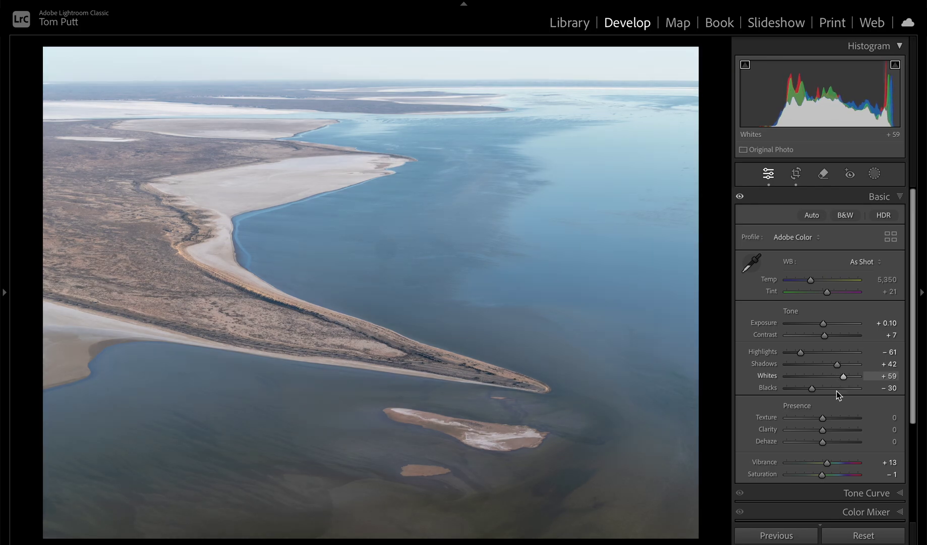
drag(823, 441, 832, 441)
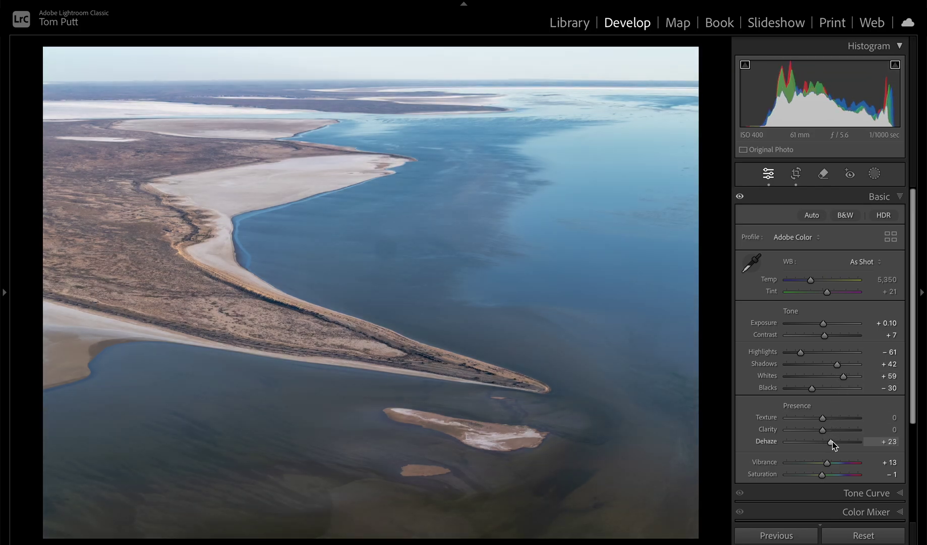
drag(825, 478, 832, 479)
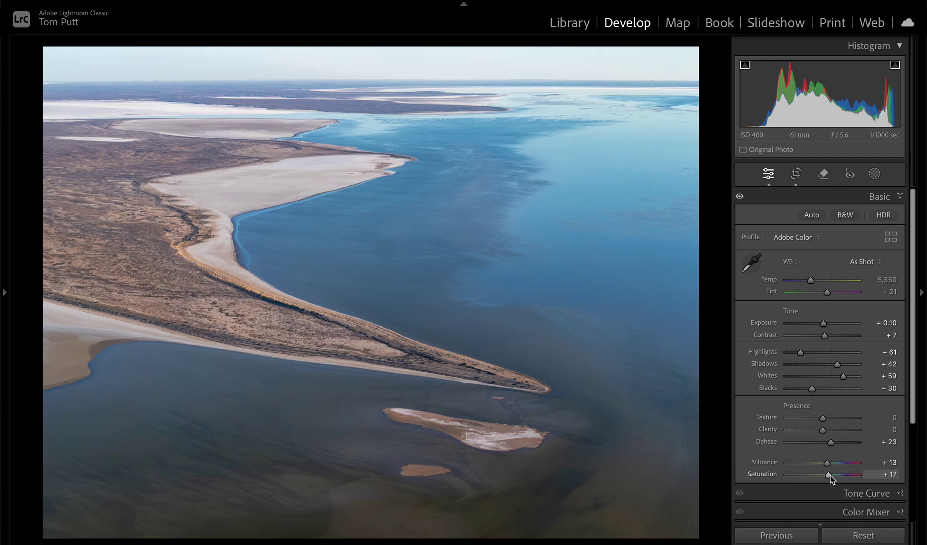
Step: Examine the before and after versions of the coastline photo to judge the tone and colour adjustments
key(backslash)
key(backslash)
key(backslash)
key(backslash)
key(backslash)
key(backslash)
key(backslash)
key(backslash)
Step: Try healing a spot in the blue water with the Remove tool at size 30, and undo the correction
click(822, 174)
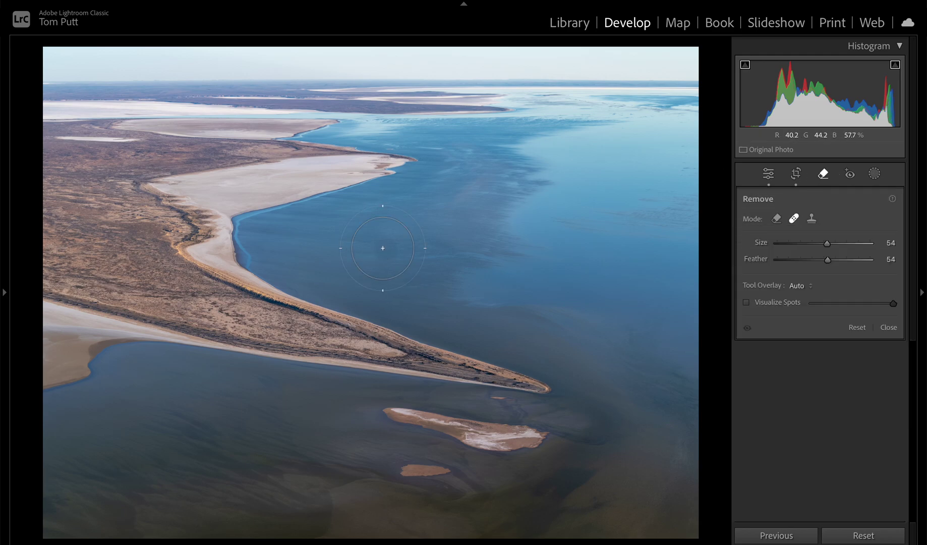
scroll(383, 247, down, 3)
scroll(382, 247, down, 4)
scroll(383, 247, down, 3)
click(390, 247)
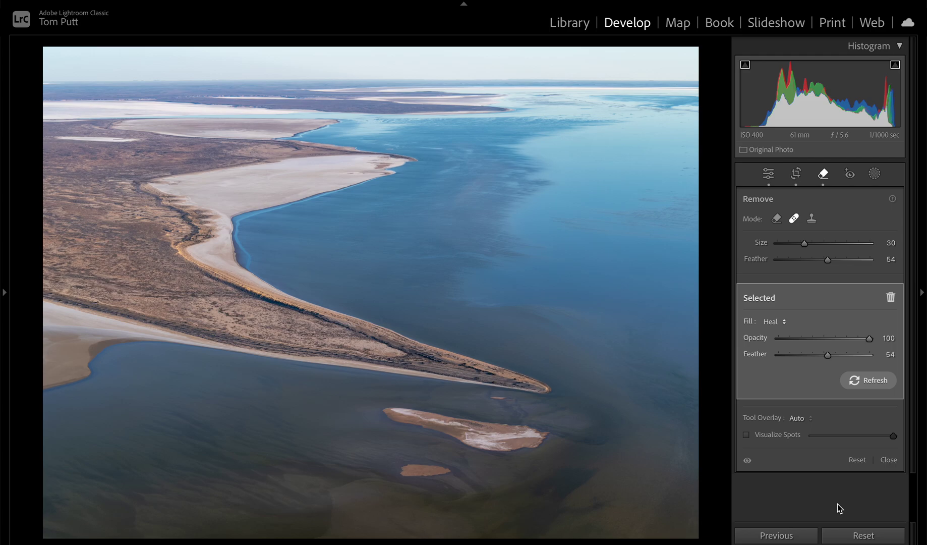
key(ctrl+z)
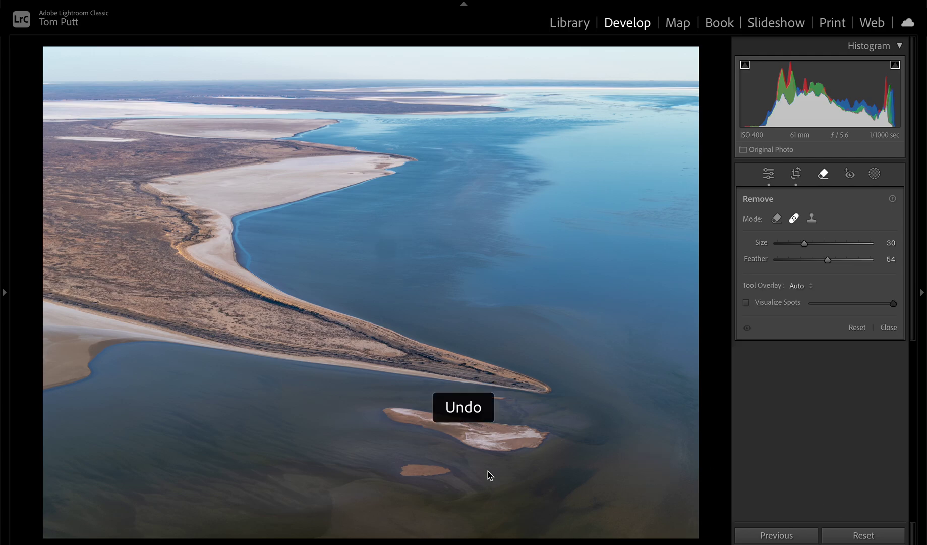
Step: Open photo LakeEyre2025-_DSF5718 in Develop and set Dehaze to +27 and Saturation to +12
key(g)
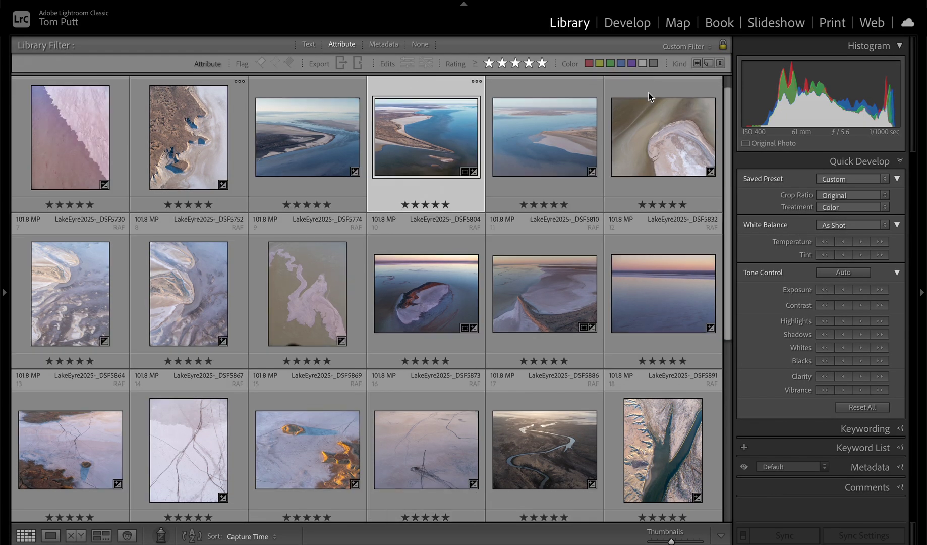
click(650, 121)
double_click(650, 121)
click(618, 24)
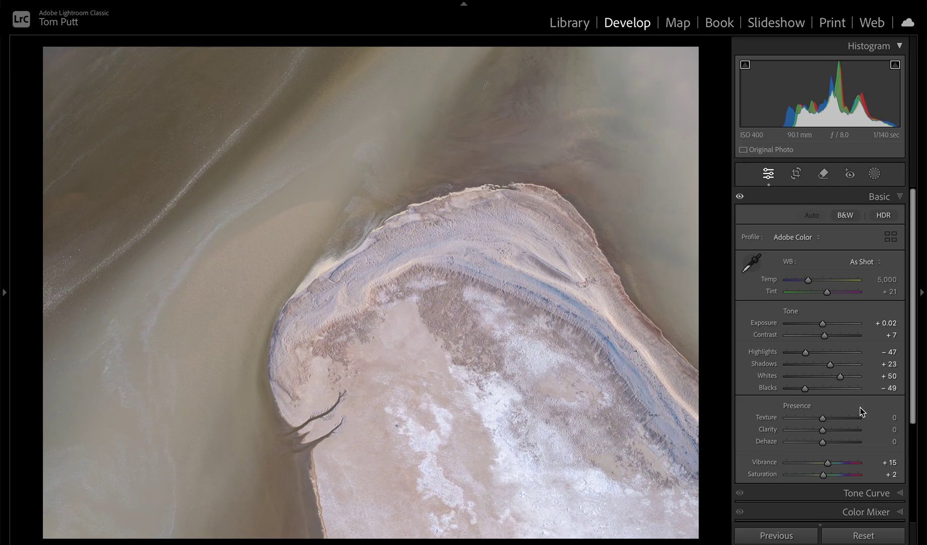
mouse_move(823, 442)
mouse_down()
mouse_move(838, 442)
mouse_move(823, 442)
mouse_move(832, 435)
mouse_up()
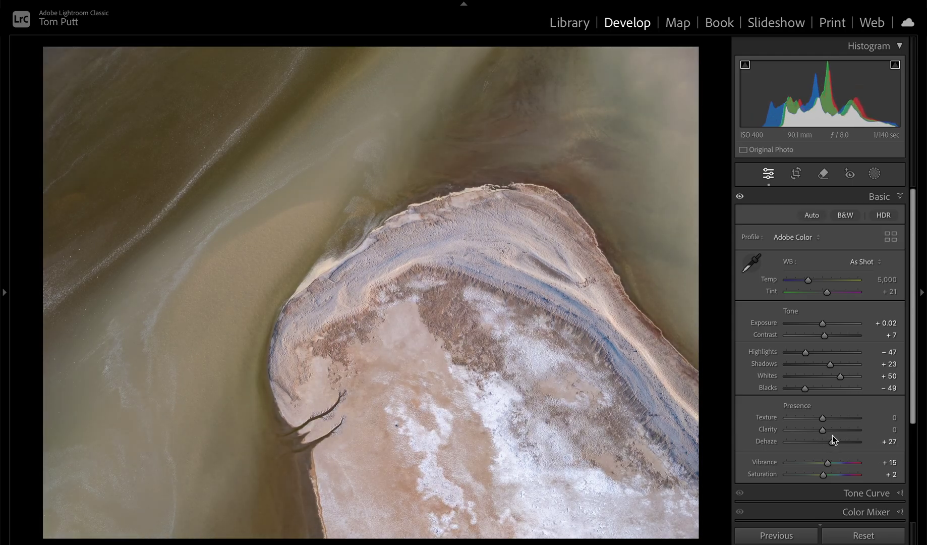
mouse_move(823, 474)
mouse_down()
mouse_move(838, 476)
mouse_move(827, 477)
mouse_up()
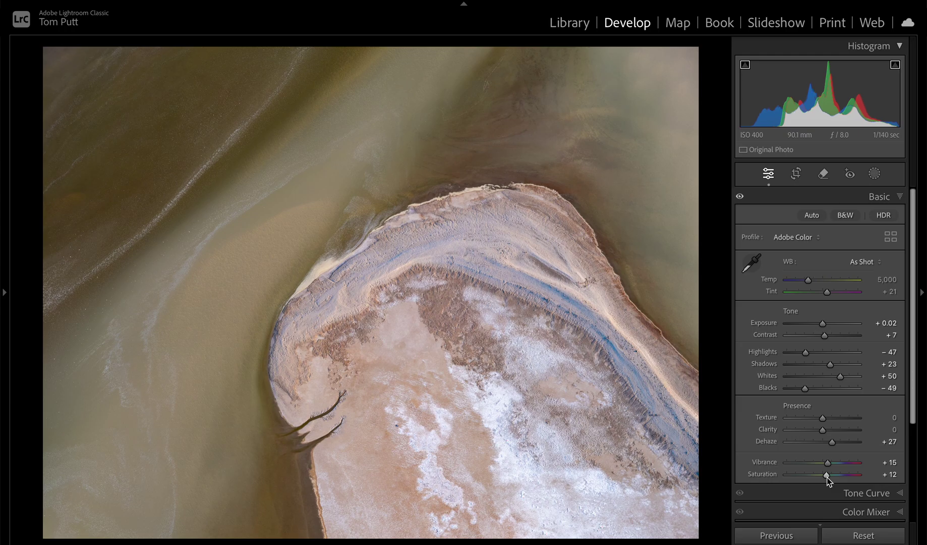
Step: Reset all adjustments on the photo, reapply Auto tone and set Dehaze to +25
click(854, 533)
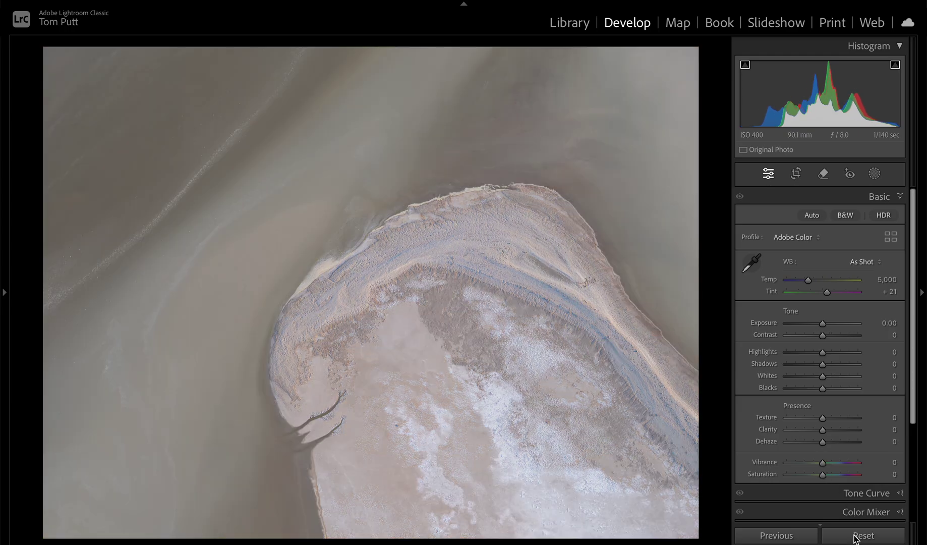
click(813, 216)
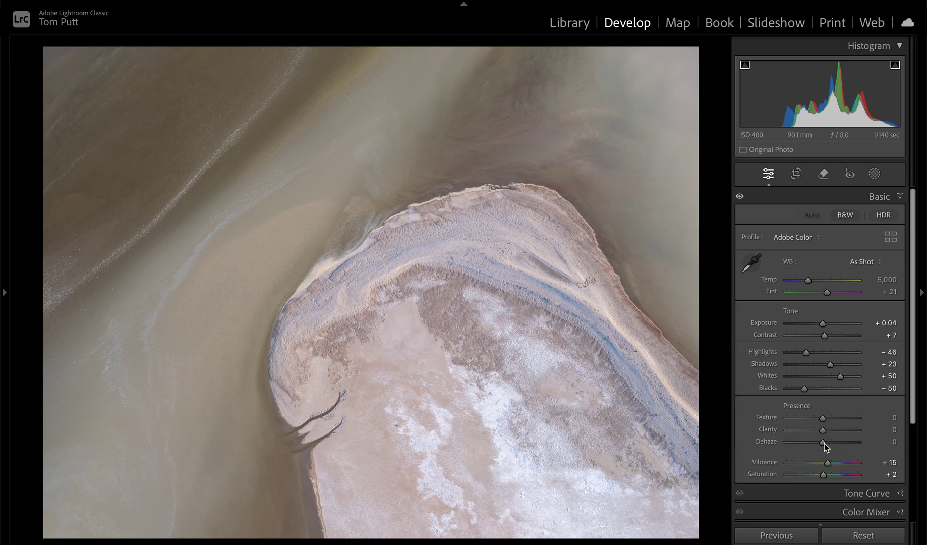
drag(824, 442, 832, 442)
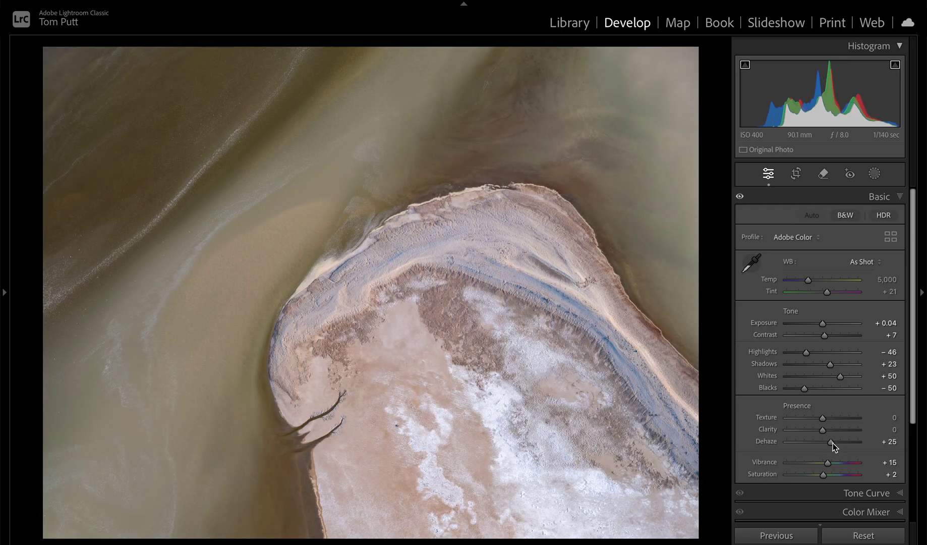
Step: Return to the photo grid and open photo LakeEyre2025-_DSF5864 in Develop
key(g)
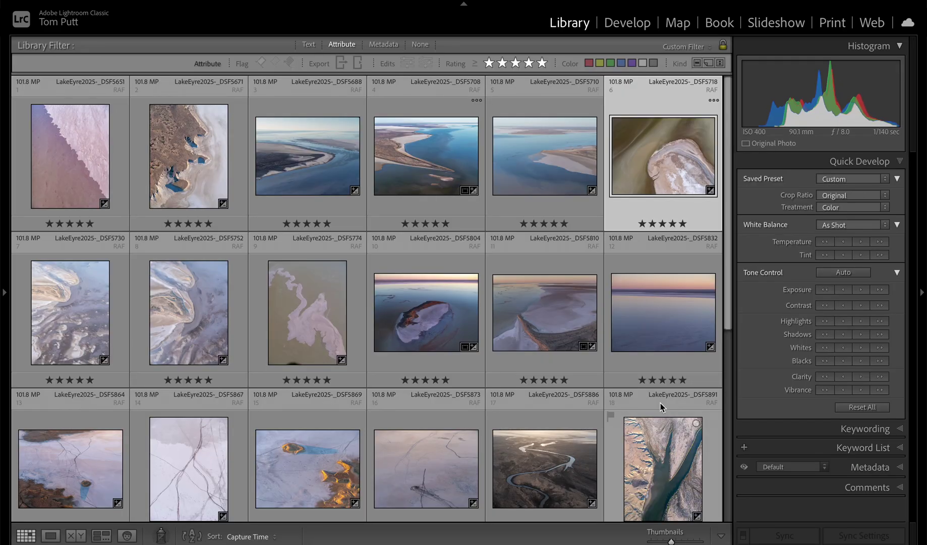
scroll(662, 407, down, 1)
scroll(662, 408, down, 1)
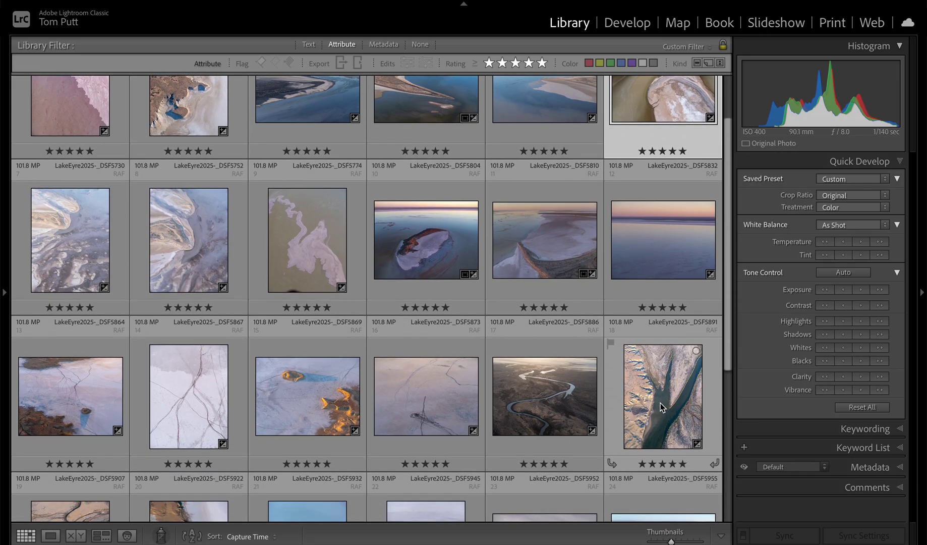
scroll(662, 407, down, 3)
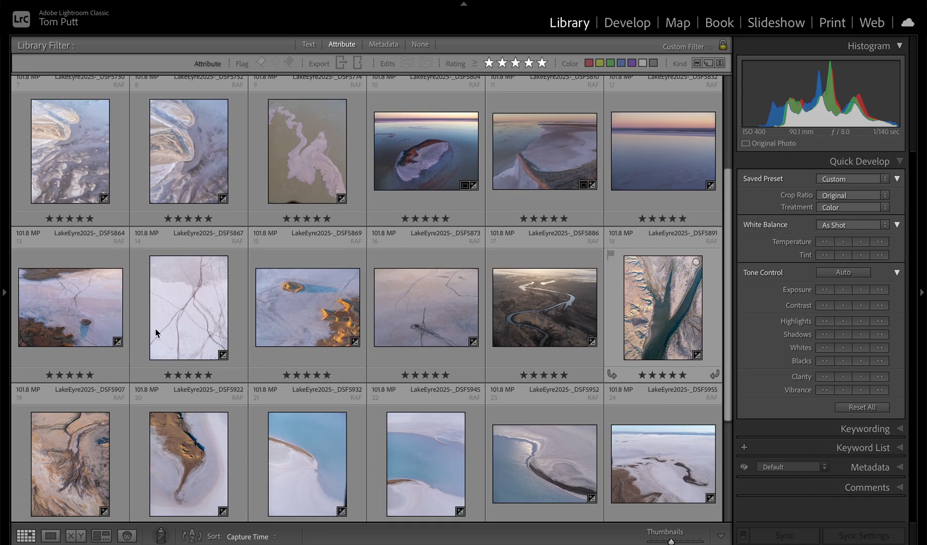
double_click(75, 310)
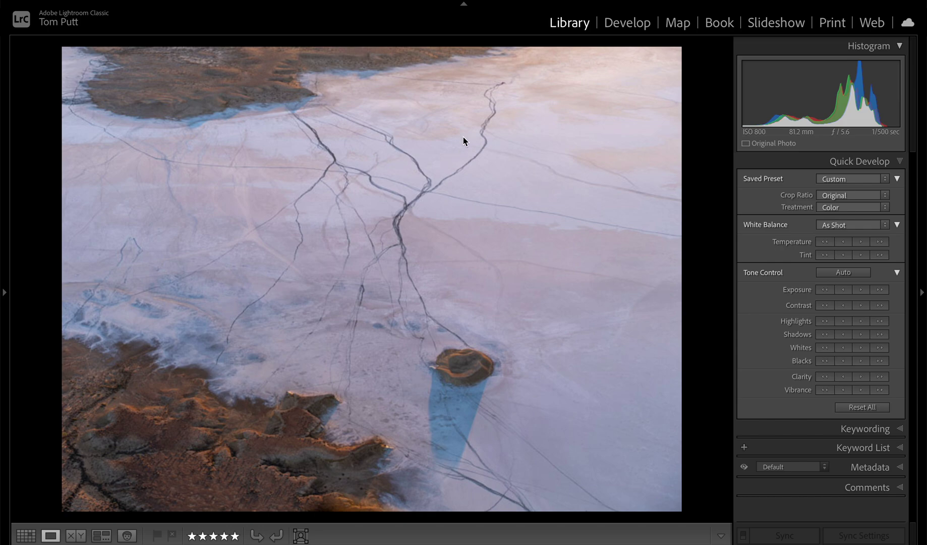
click(625, 25)
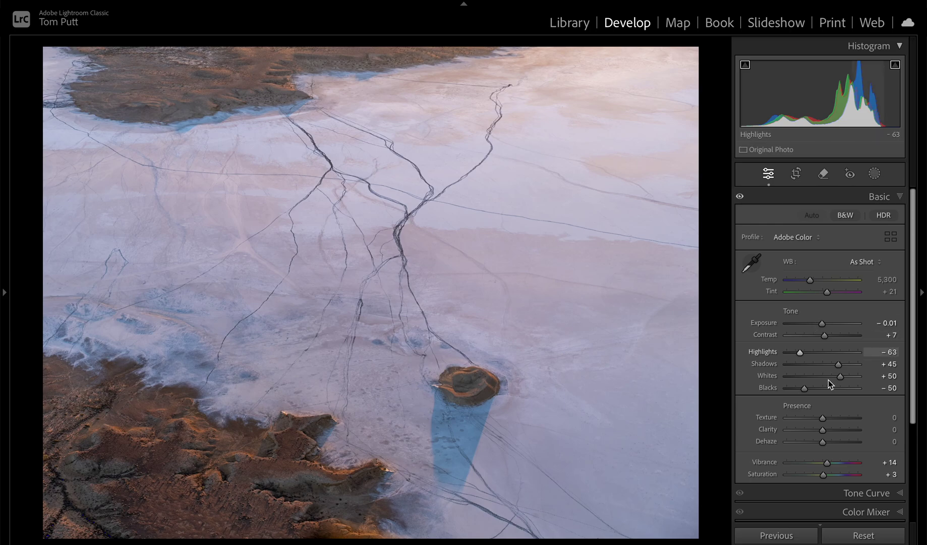
Step: Set the salt-lake photo's Dehaze to +18, Saturation to +18 and Whites to +61
drag(824, 446, 834, 443)
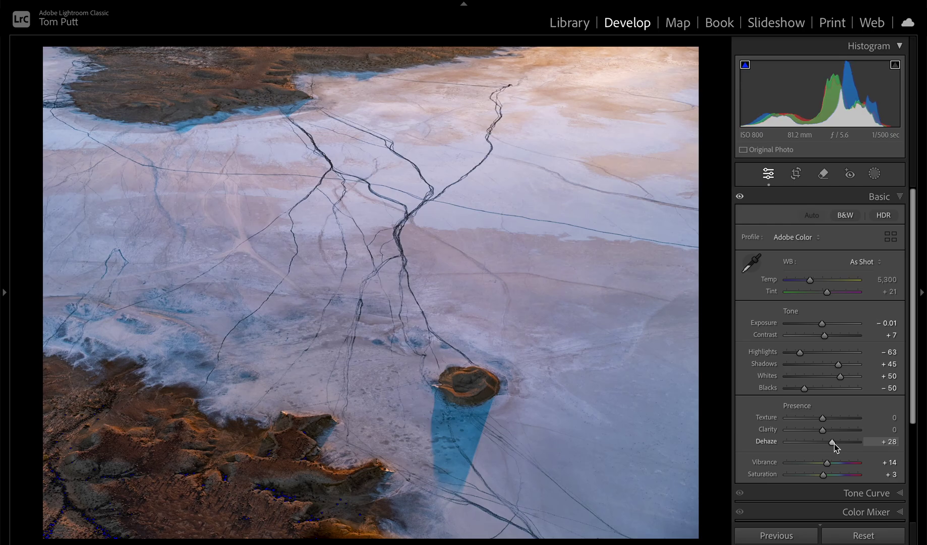
drag(833, 444, 831, 445)
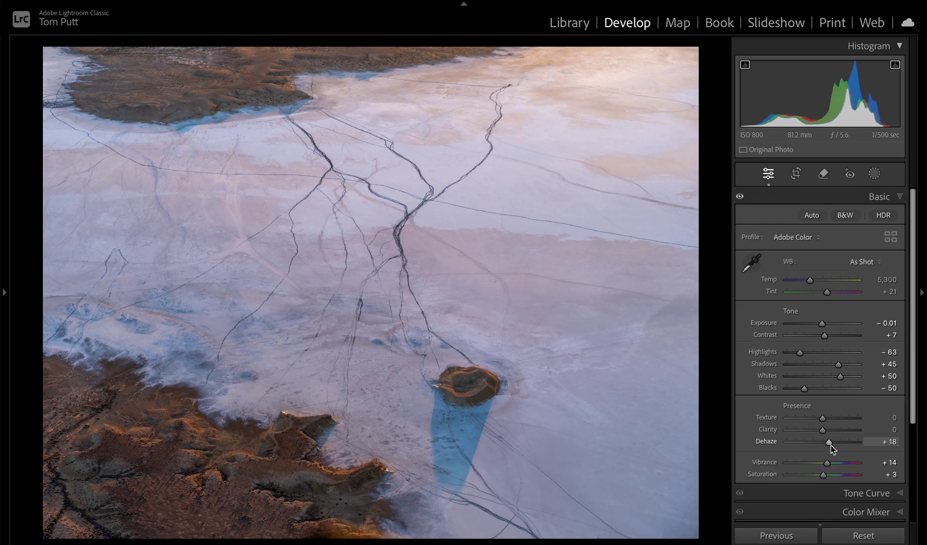
mouse_move(823, 474)
mouse_down()
mouse_move(840, 474)
mouse_move(830, 475)
mouse_up()
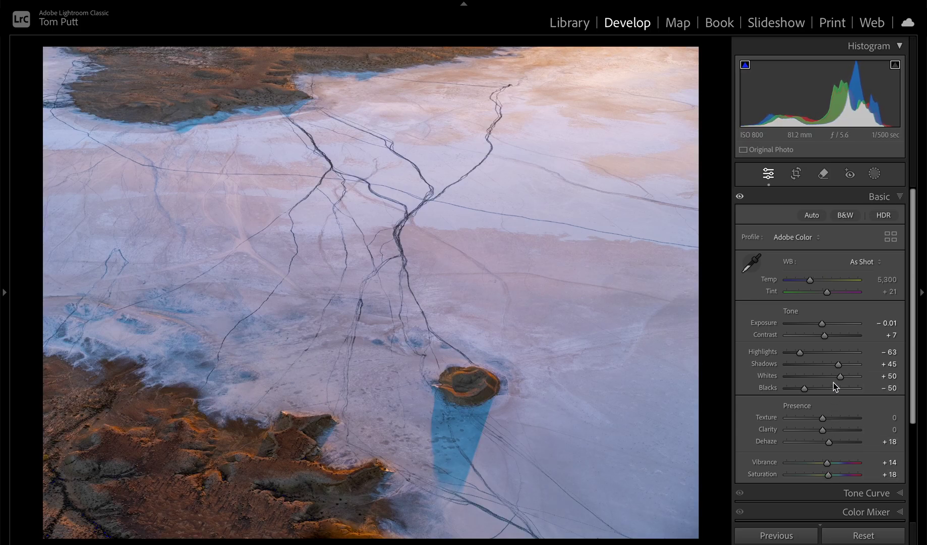
mouse_move(840, 376)
mouse_down()
mouse_move(846, 382)
mouse_move(835, 382)
mouse_up()
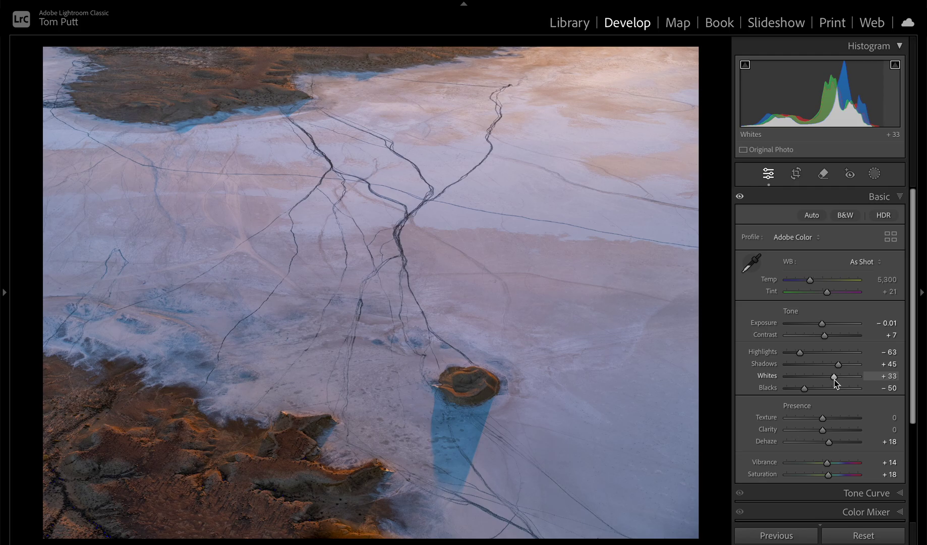
drag(835, 381, 845, 381)
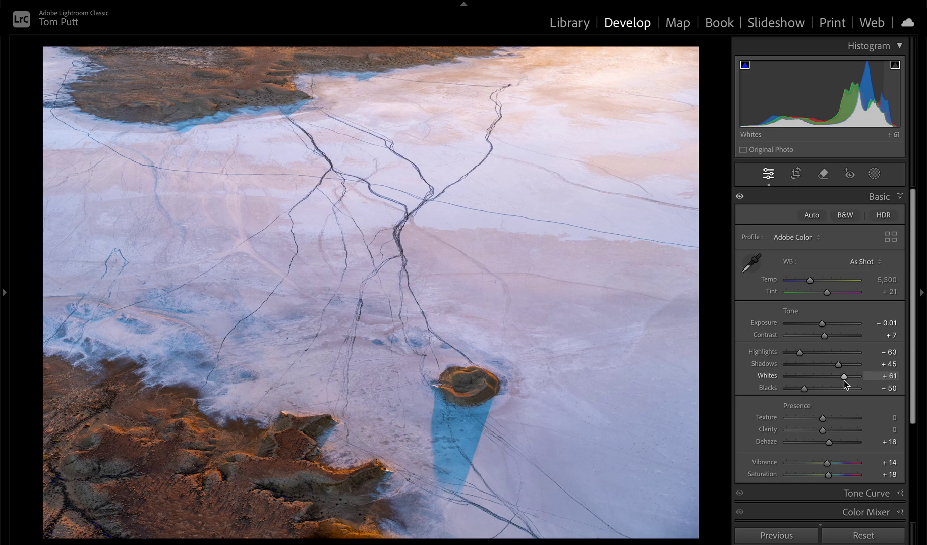
Step: Examine the before and after versions of the salt-lake photo to judge the edit
key(backslash)
key(backslash)
key(backslash)
key(backslash)
key(backslash)
key(backslash)
key(backslash)
key(backslash)
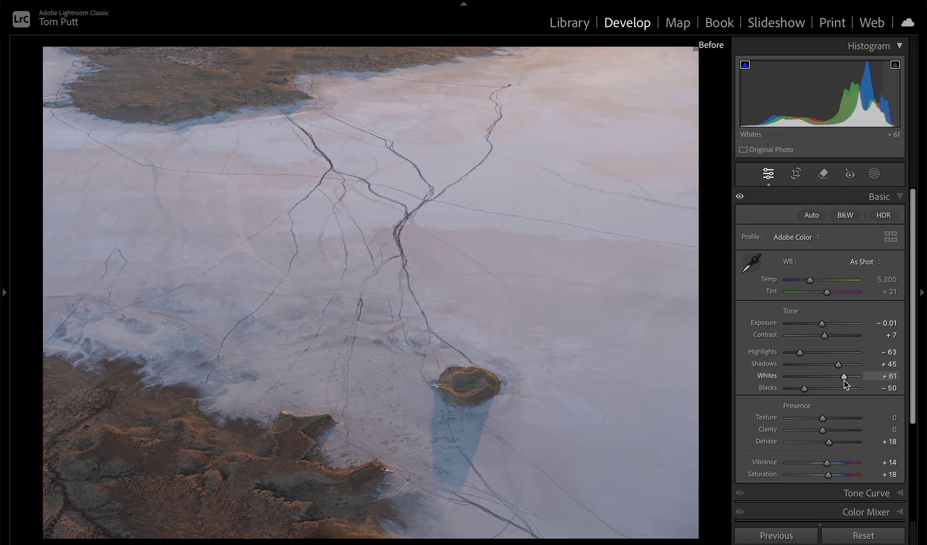
Step: Step through the enlarged photos starting at LakeEyre2025-_DSF5867 and open LakeEyre2025-_DSF5891 in Develop
key(g)
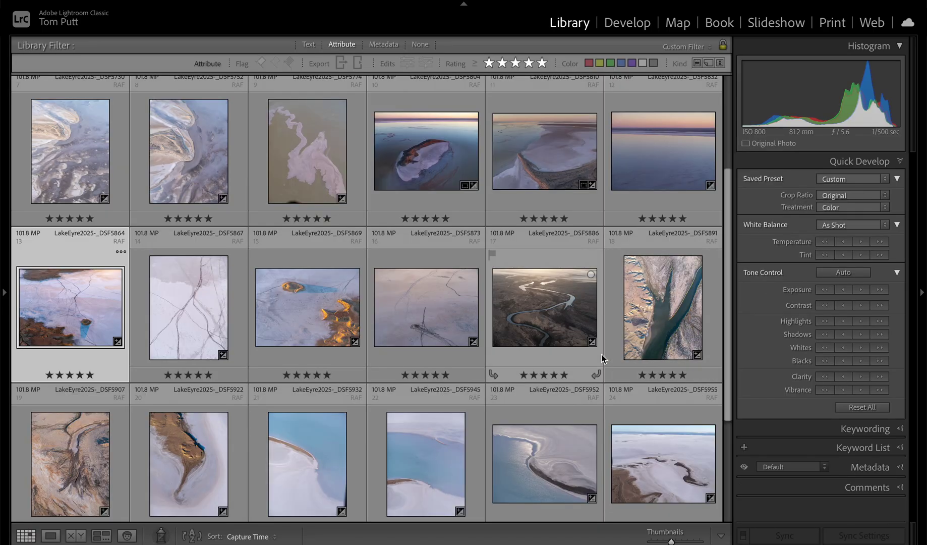
click(205, 316)
key(e)
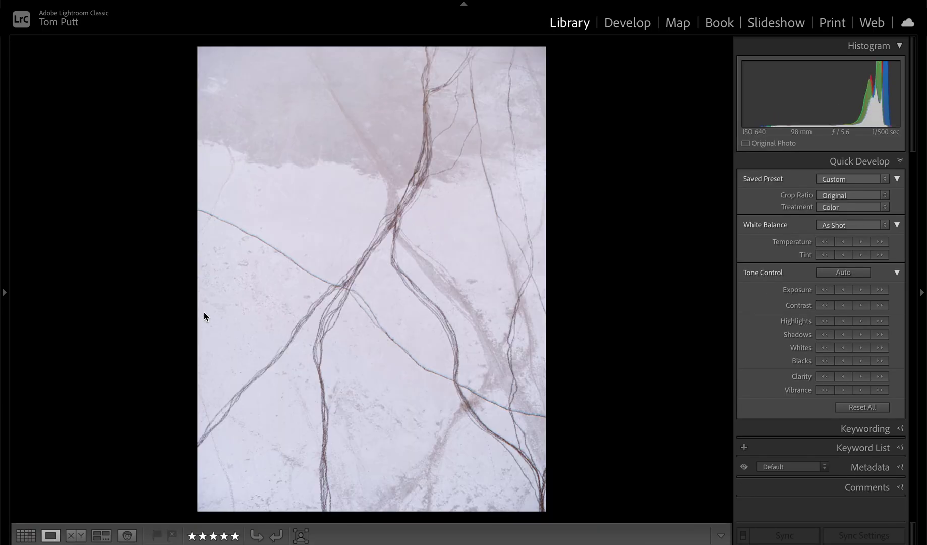
key(Right)
key(Right)
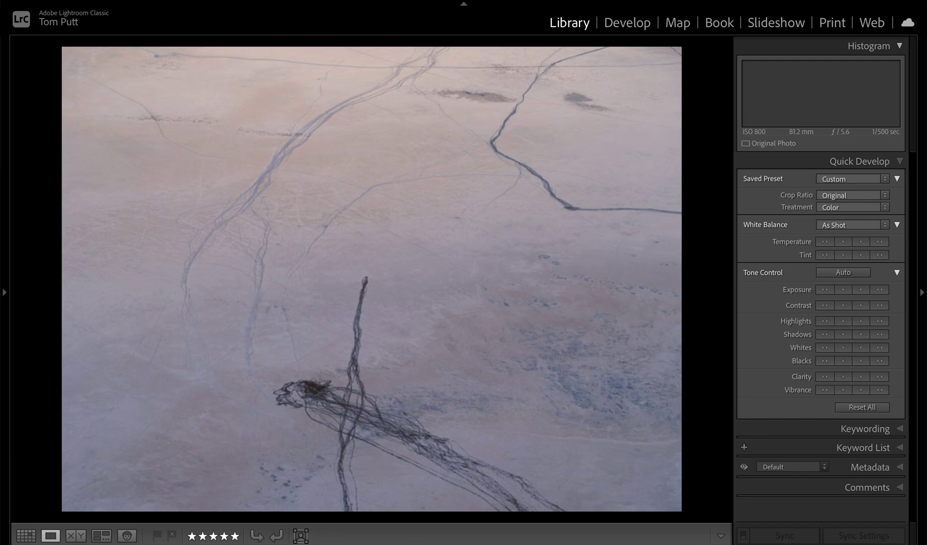
key(Right)
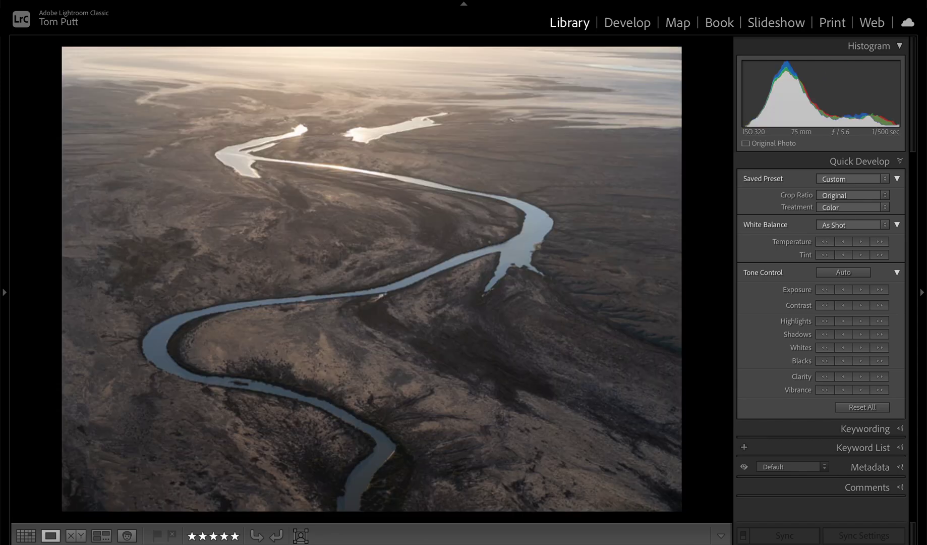
key(Right)
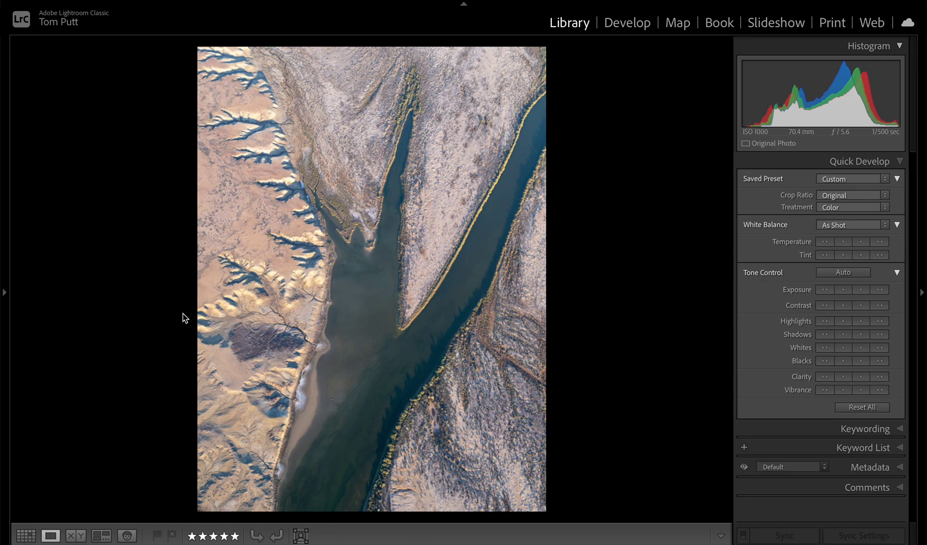
click(625, 22)
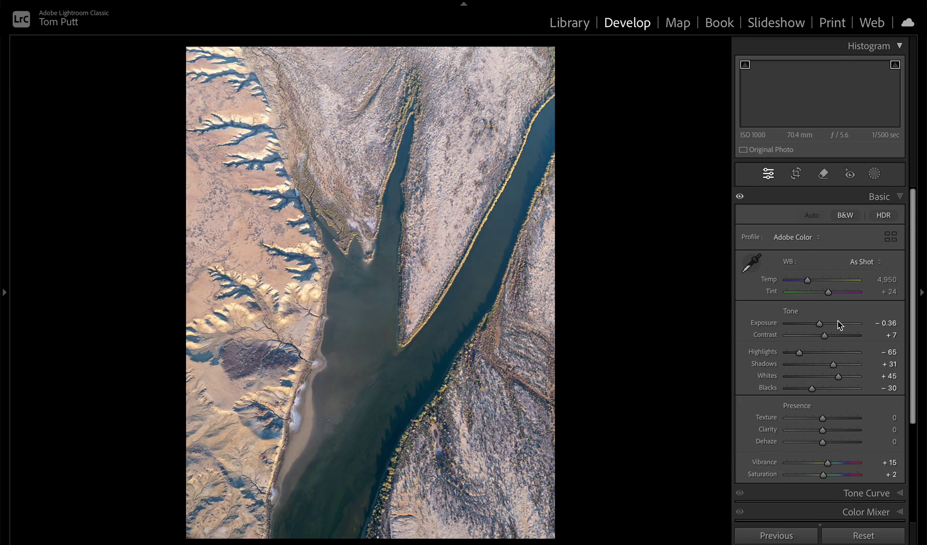
Step: Reset the river photo's adjustments, reapply Auto tone and set Dehaze to +32
click(853, 537)
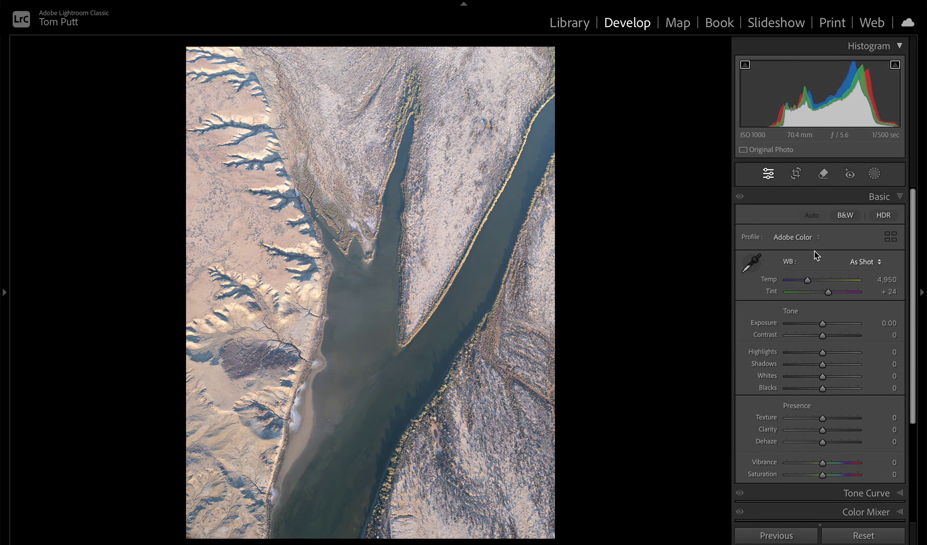
click(813, 216)
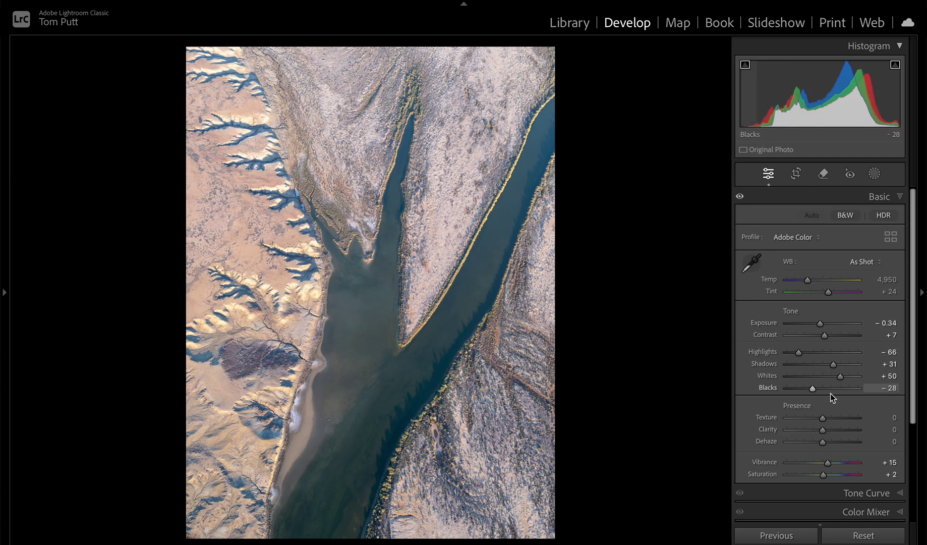
drag(823, 441, 835, 440)
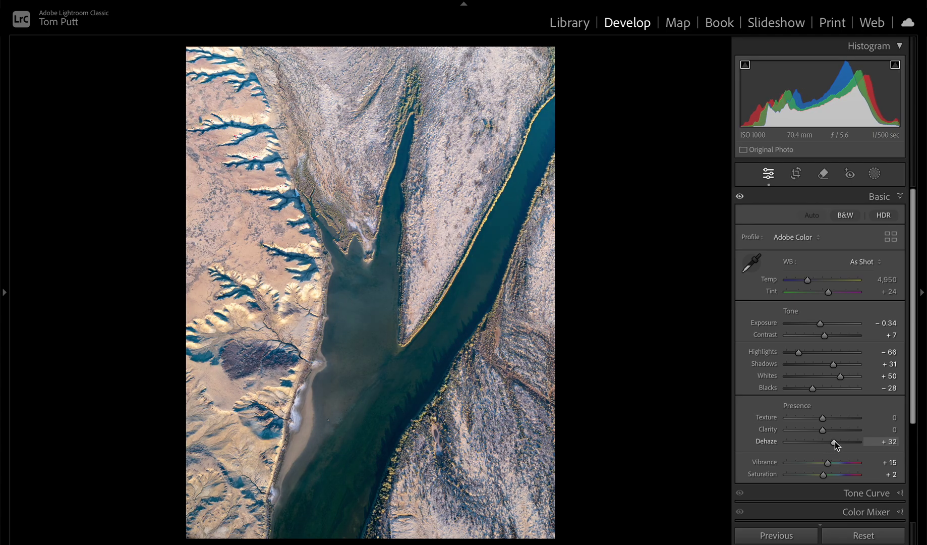
Step: Set the river photo's Saturation to +17 and Whites to +13
drag(823, 474, 831, 474)
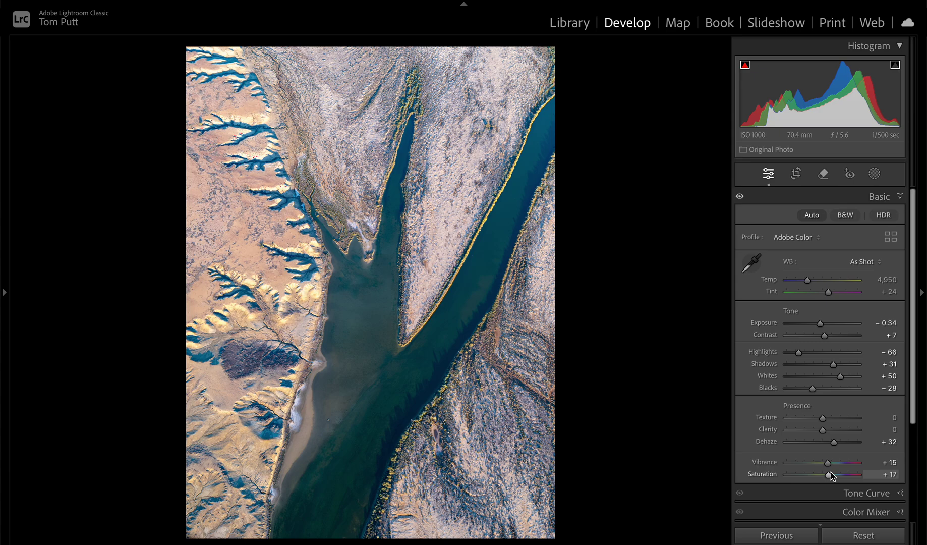
drag(841, 376, 832, 377)
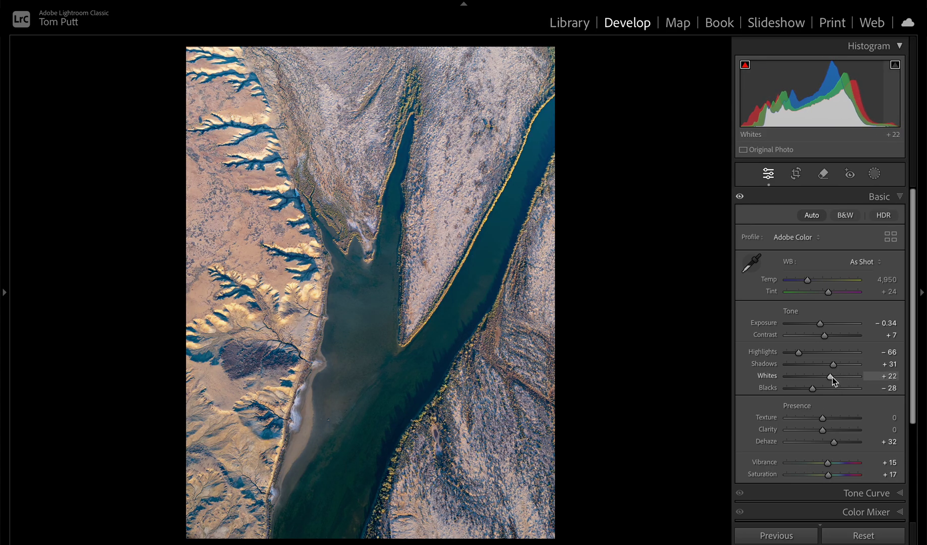
drag(832, 378, 830, 377)
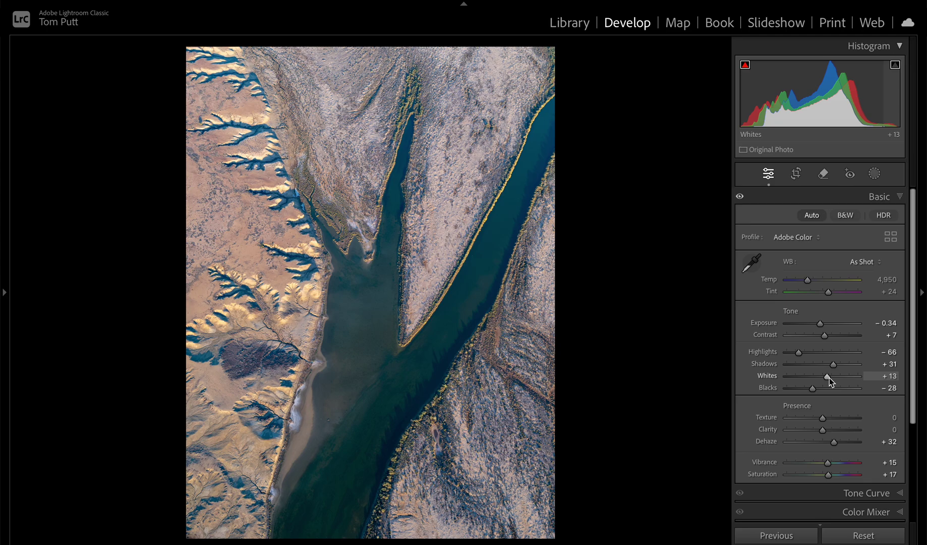
Step: Return to the photo grid and open the next five-star photo, LakeEyre2025-_DSF5907, in Develop
key(g)
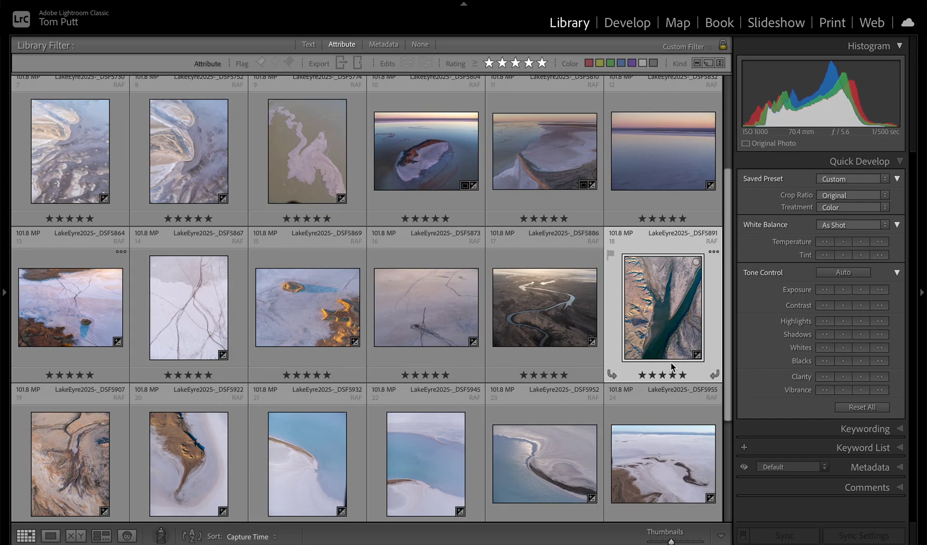
scroll(221, 300, down, 3)
double_click(70, 341)
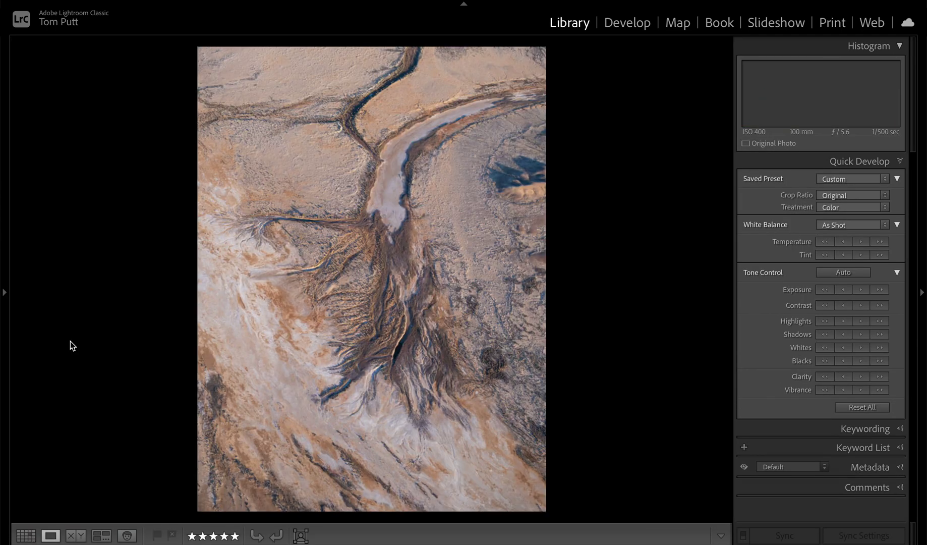
click(620, 33)
Step: Correct the branching channel photo's perspective by setting the Vertical transform to −31
scroll(912, 459, down, 4)
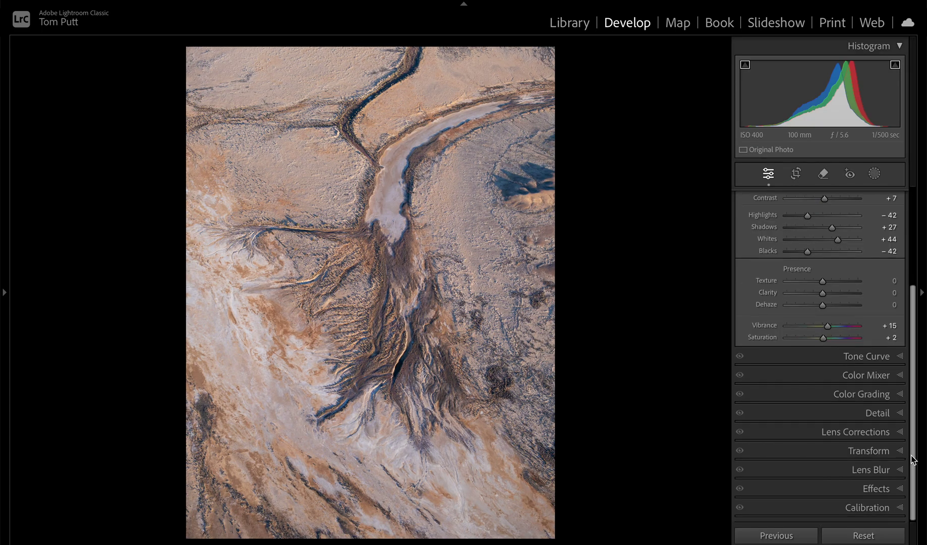
click(878, 456)
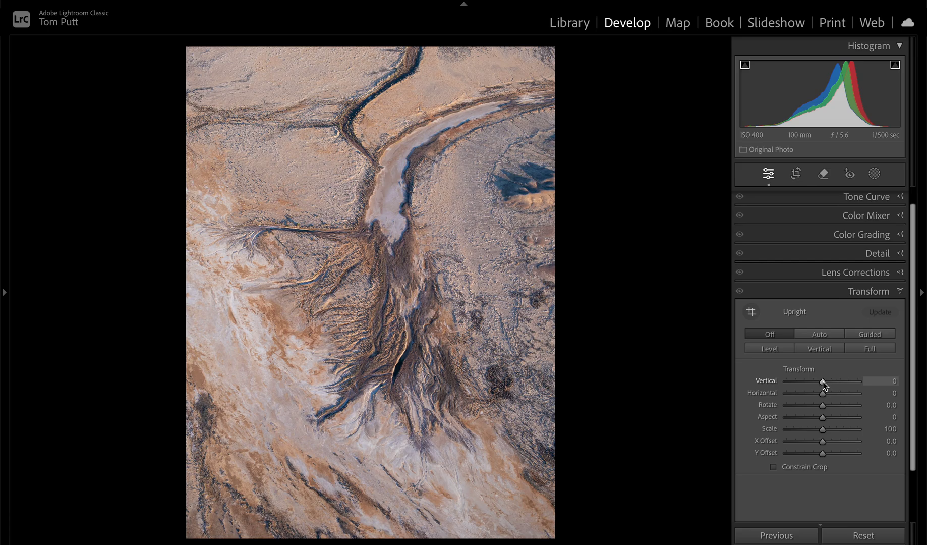
drag(822, 381, 811, 381)
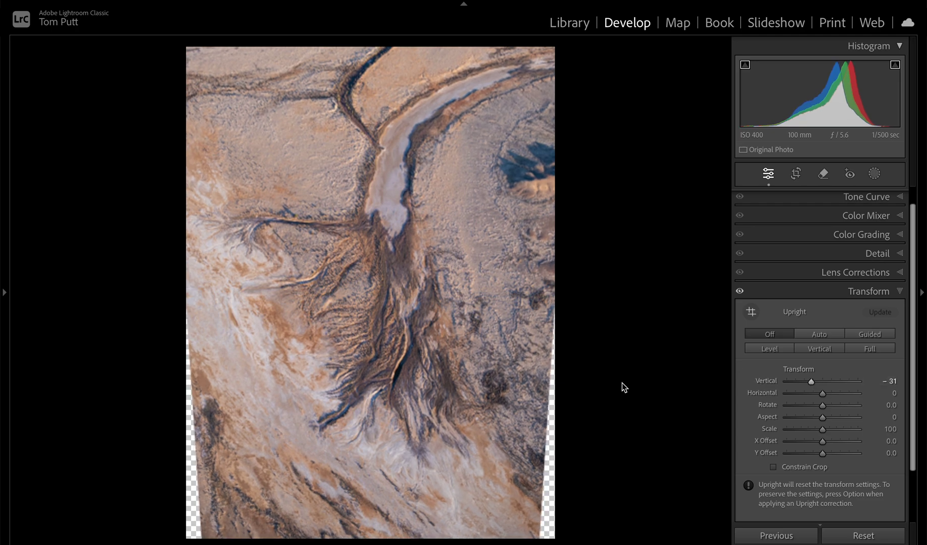
Step: Crop the photo's bottom and both sides to remove the transparent wedges left by the perspective correction
click(795, 175)
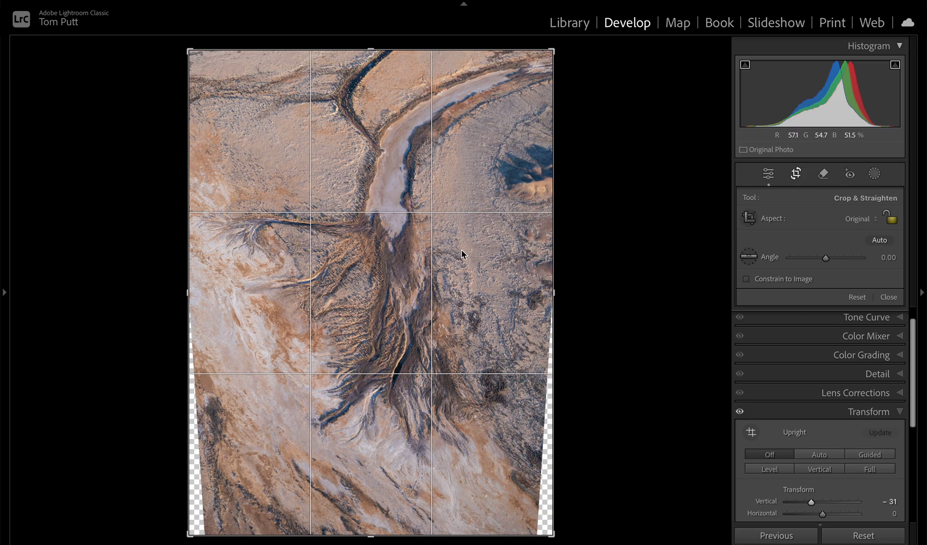
drag(189, 535, 195, 515)
drag(200, 508, 200, 509)
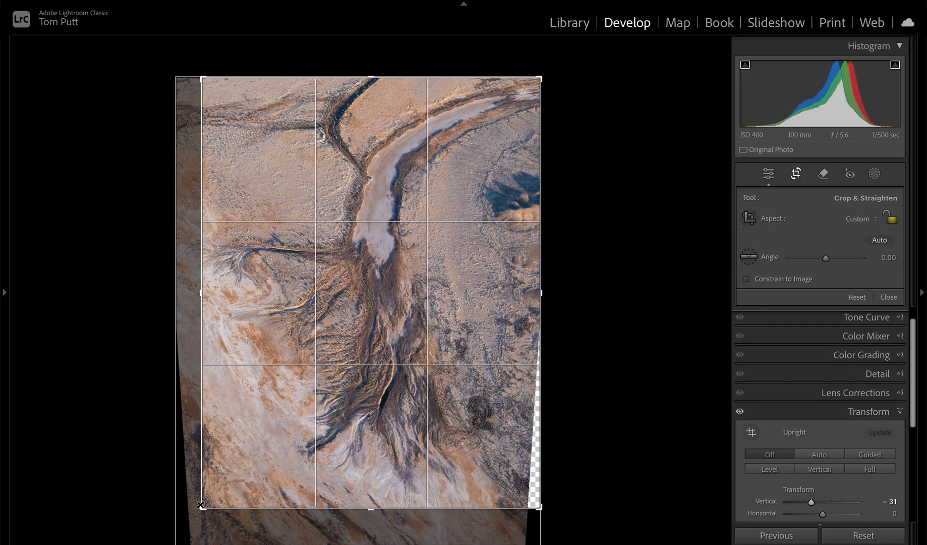
drag(541, 470, 532, 469)
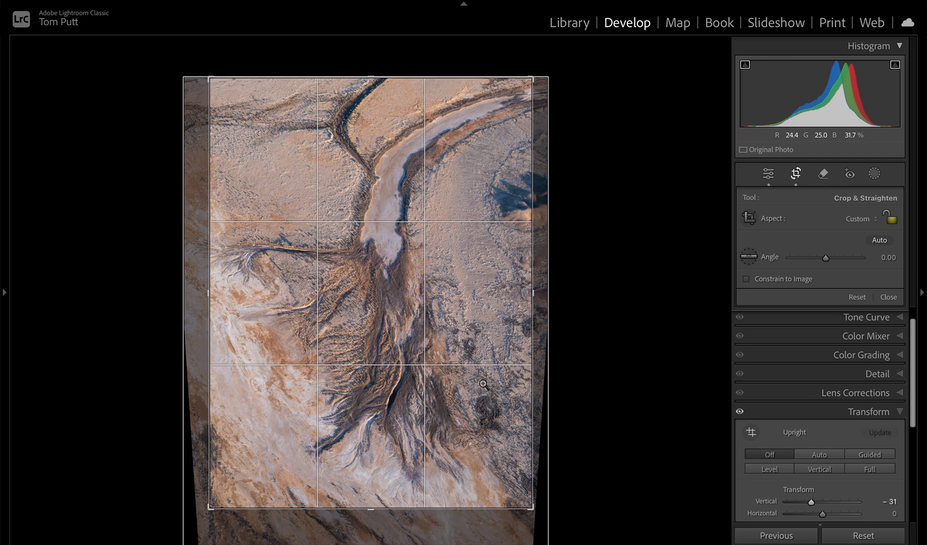
key(Return)
Step: Tighten the crop slightly further on the photo's left side and apply it
scroll(845, 272, up, 1)
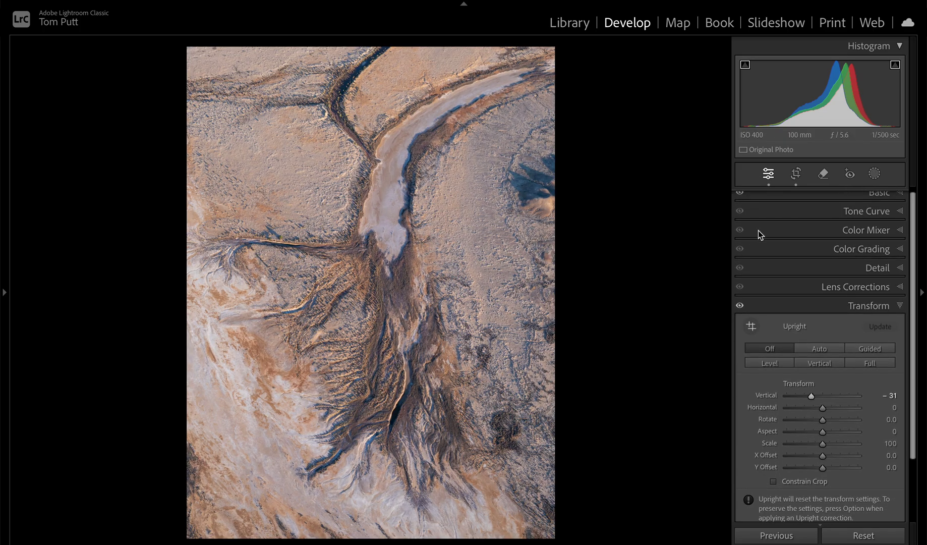
click(802, 177)
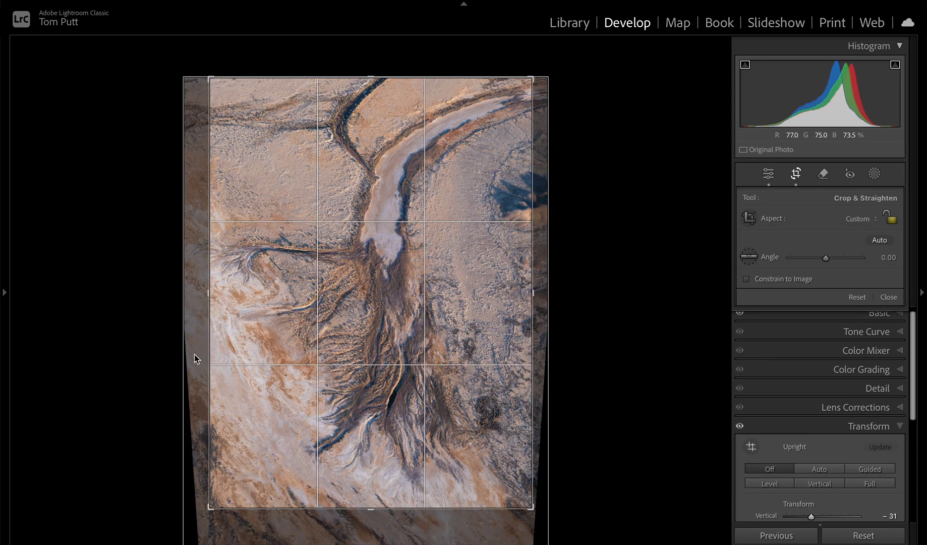
drag(208, 351, 213, 349)
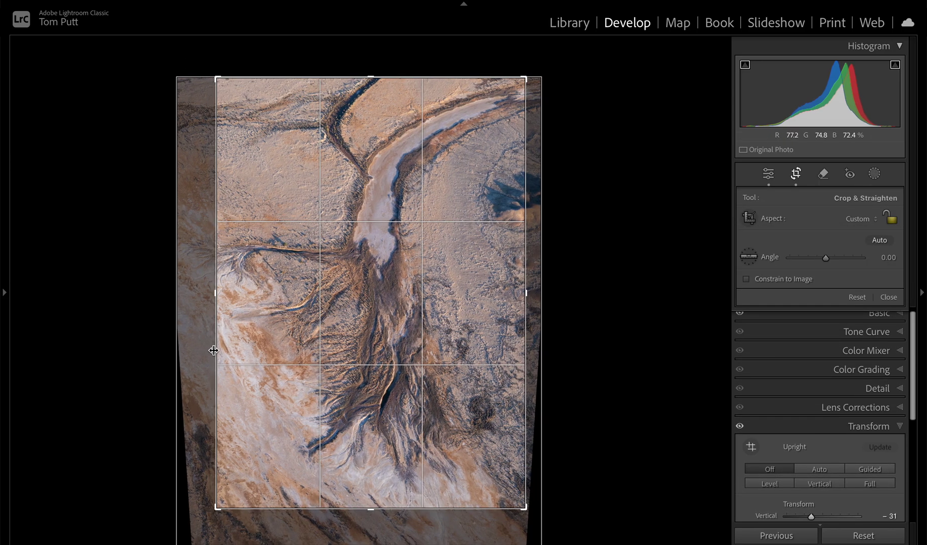
key(Return)
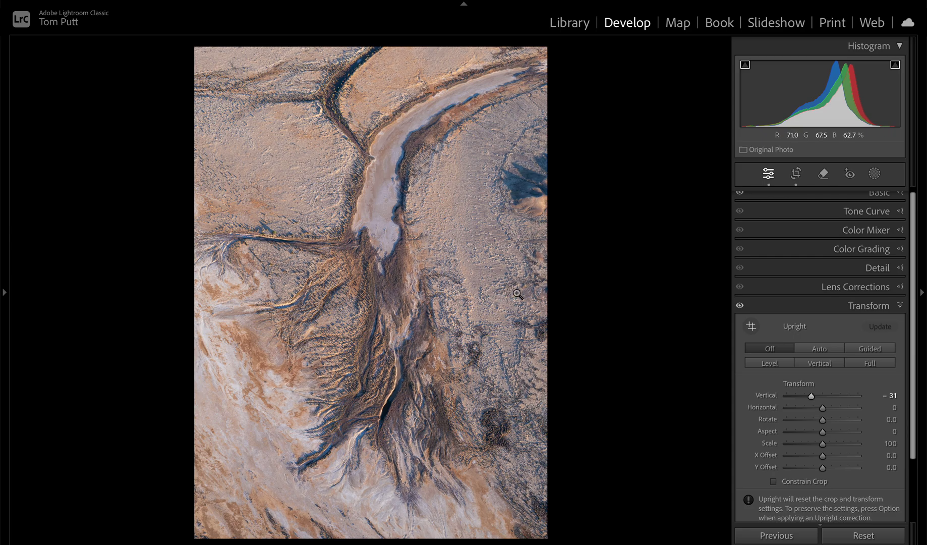
Step: Set the channel photo's Dehaze to +37, Saturation to +11 and Whites to +60
click(887, 195)
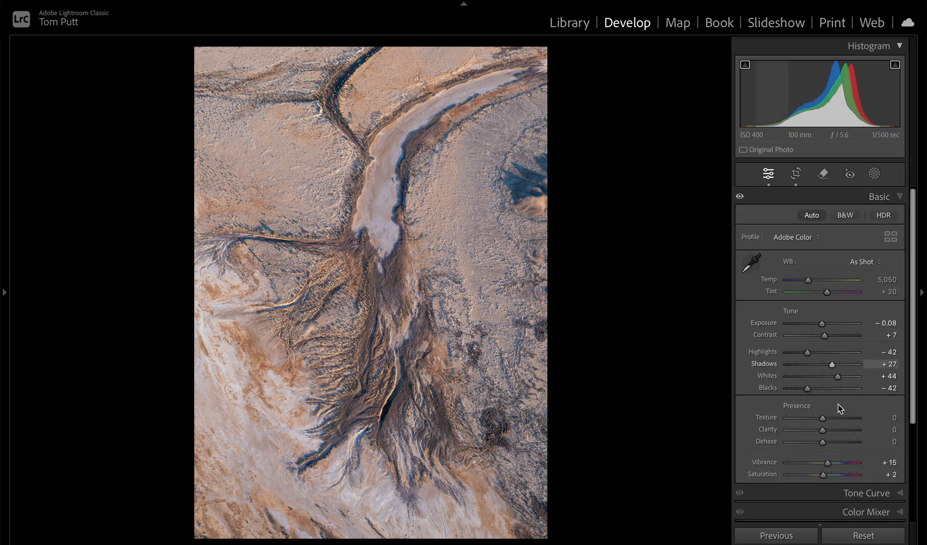
drag(824, 474, 838, 435)
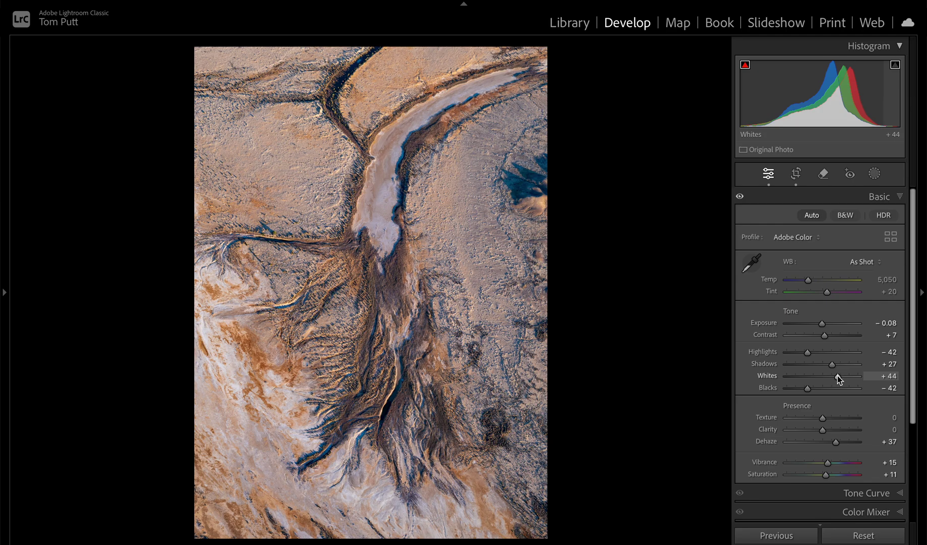
drag(837, 377, 843, 377)
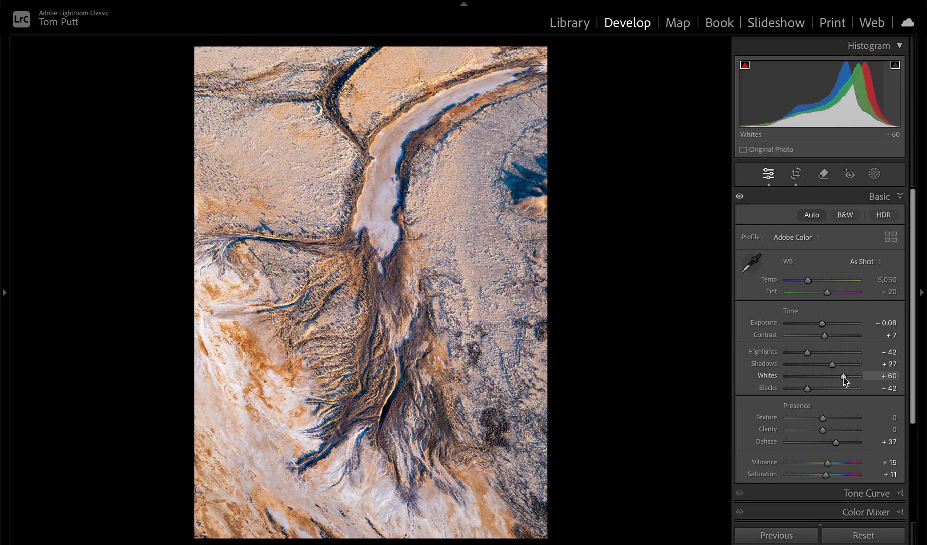
Step: Examine the before and after versions of the channel photo to judge the tone and color edit
key(backslash)
key(backslash)
key(backslash)
key(backslash)
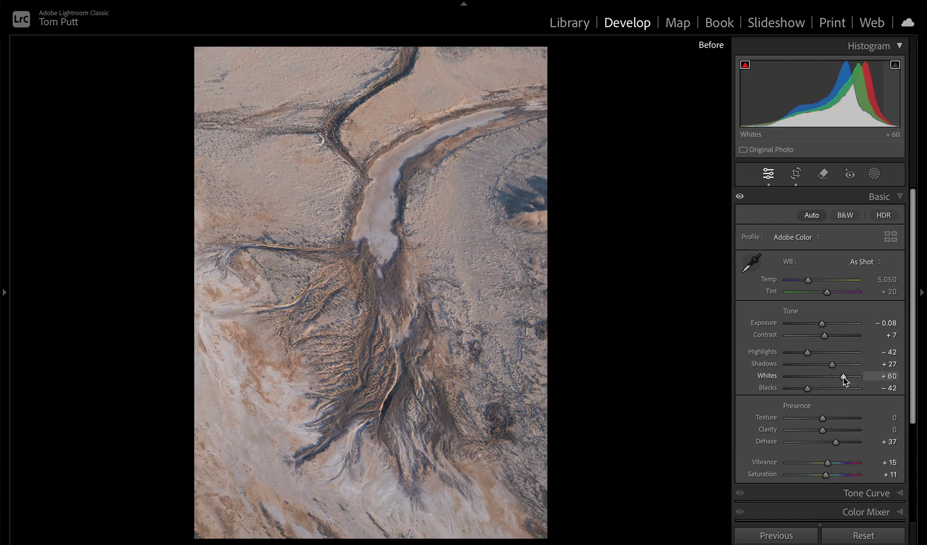
key(backslash)
key(backslash)
key(backslash)
key(backslash)
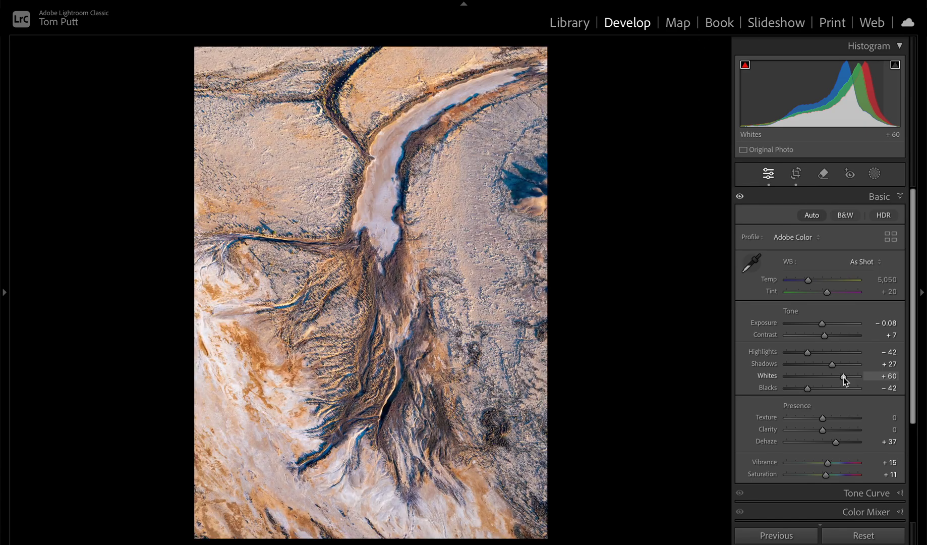
key(backslash)
key(backslash)
click(794, 175)
click(768, 174)
scroll(915, 454, down, 2)
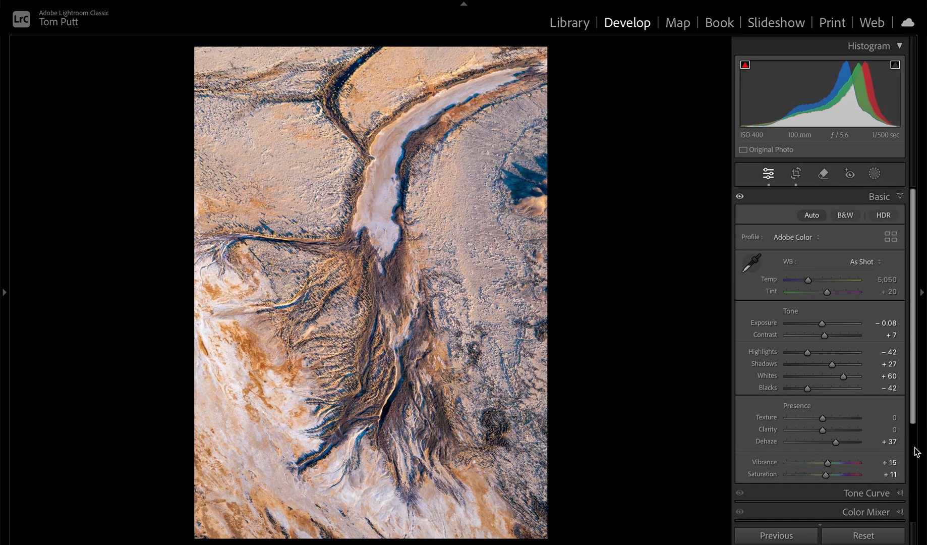
scroll(902, 469, down, 3)
click(888, 457)
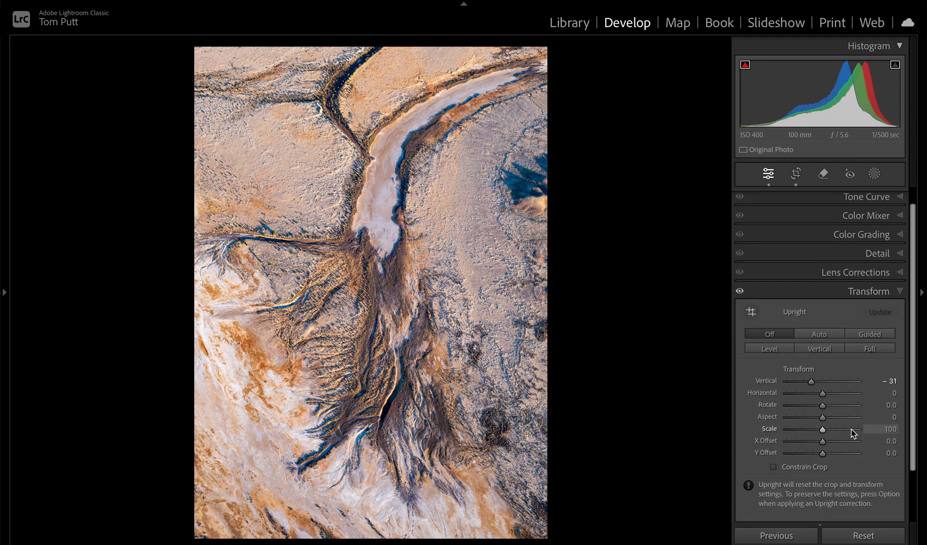
drag(824, 429, 812, 430)
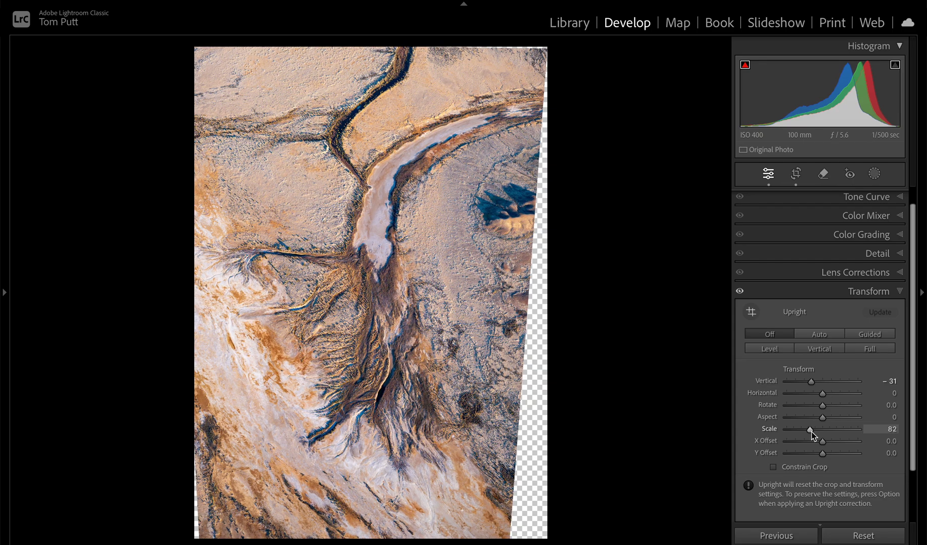
double_click(773, 430)
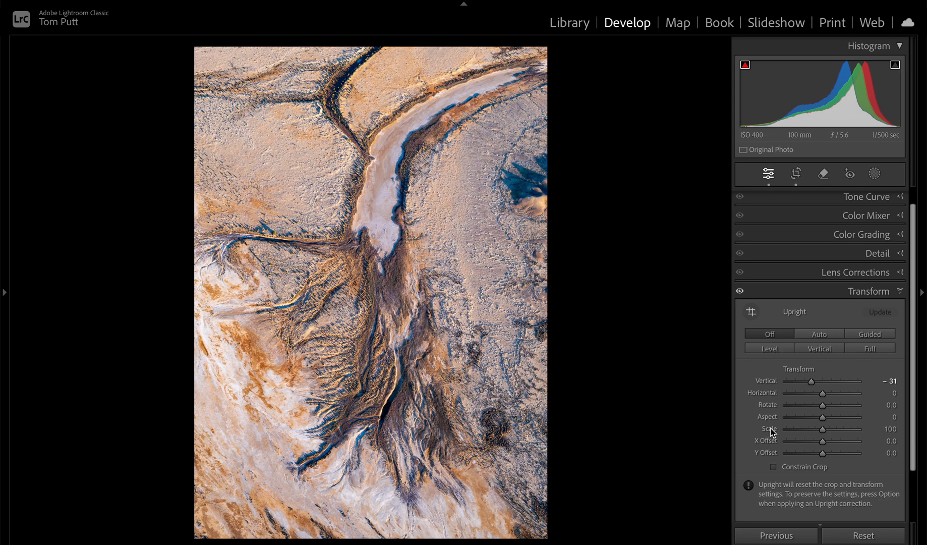
Step: Compare the photo's original and edited versions again to judge how the perspective correction and crop changed the framing
key(backslash)
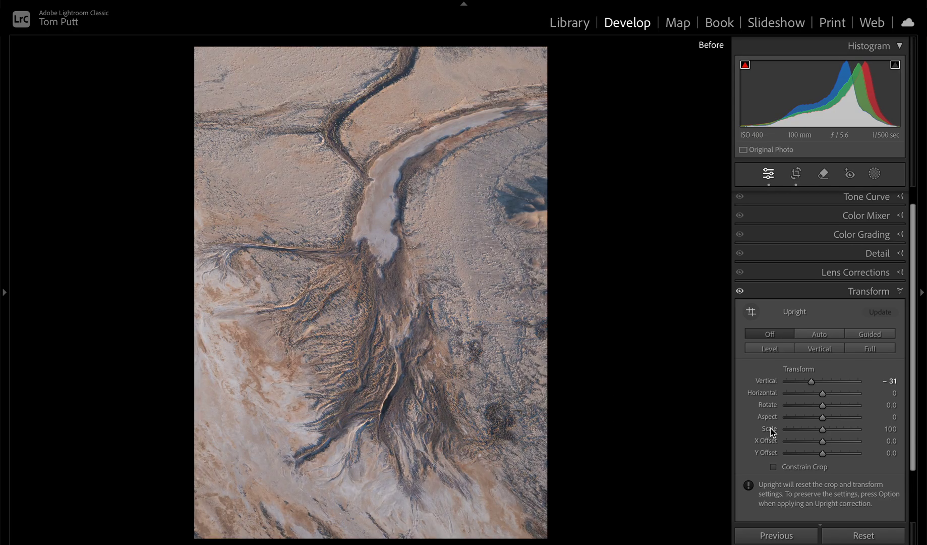
key(backslash)
key(backslash)
key(backslash)
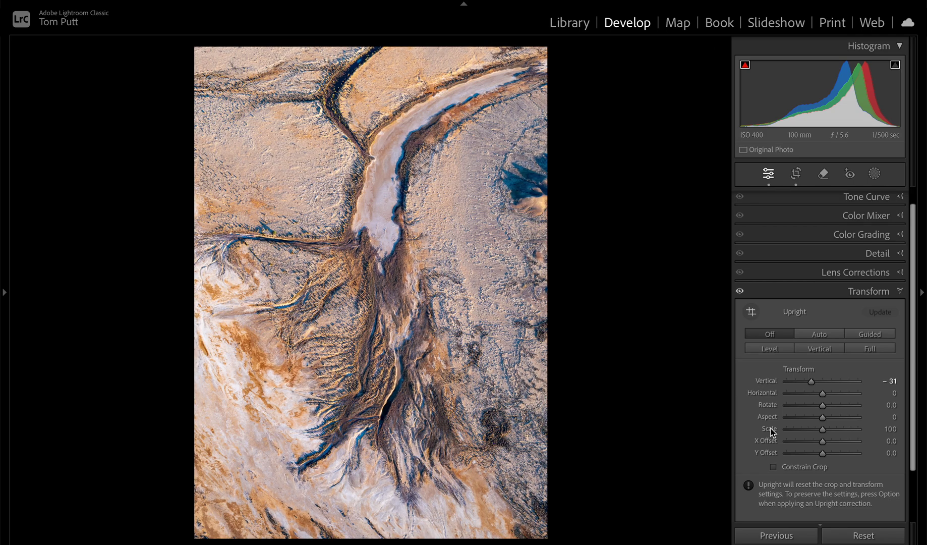
Step: Straighten the crop to an angle of 0.70 and reduce the transform Scale to 83 to regain more of the scene
click(795, 173)
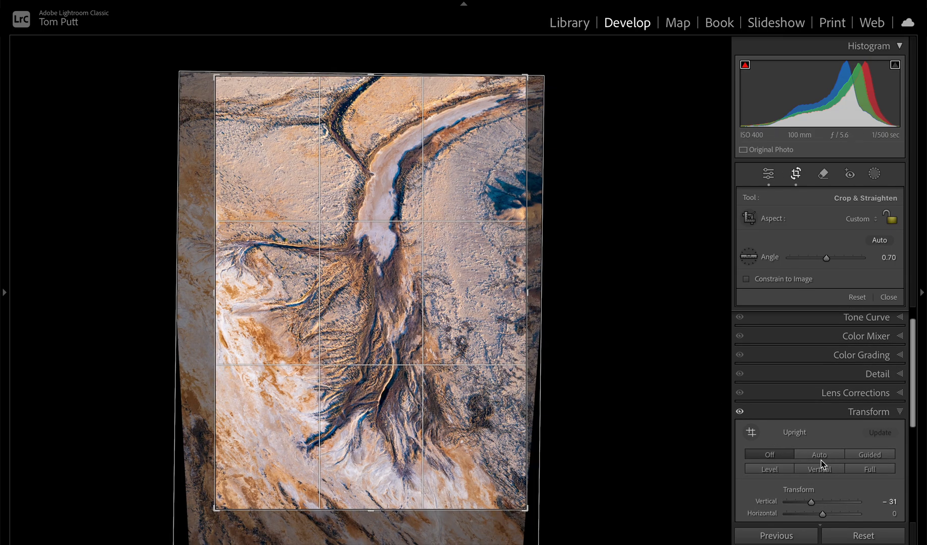
scroll(820, 463, down, 3)
drag(823, 467, 810, 469)
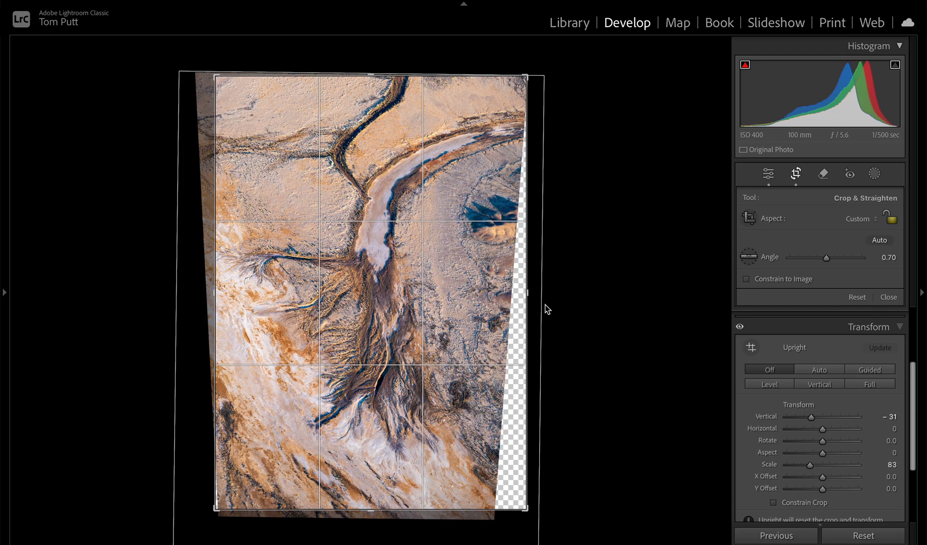
Step: Recrop the scaled photo to a narrower portrait frame without transparent edges, trimming both sides and the top
drag(528, 299, 497, 299)
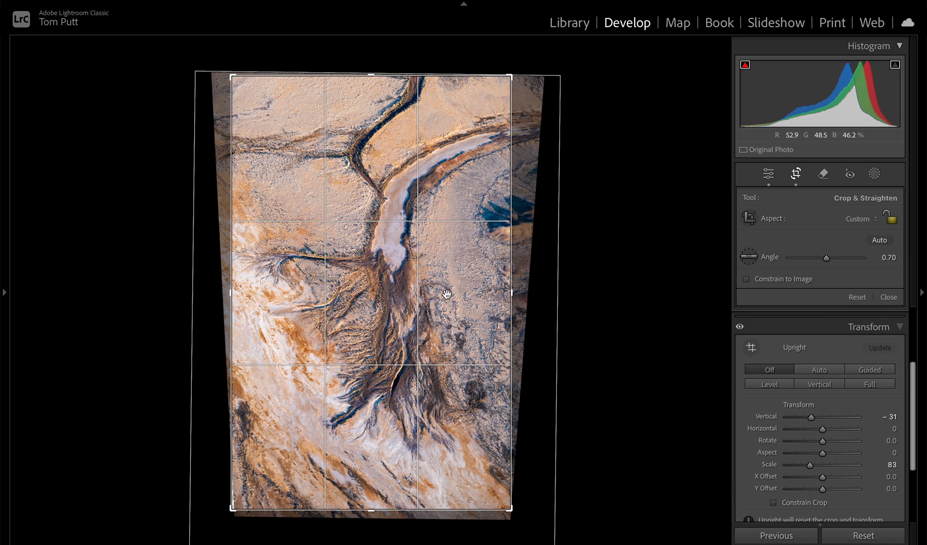
drag(232, 277, 248, 275)
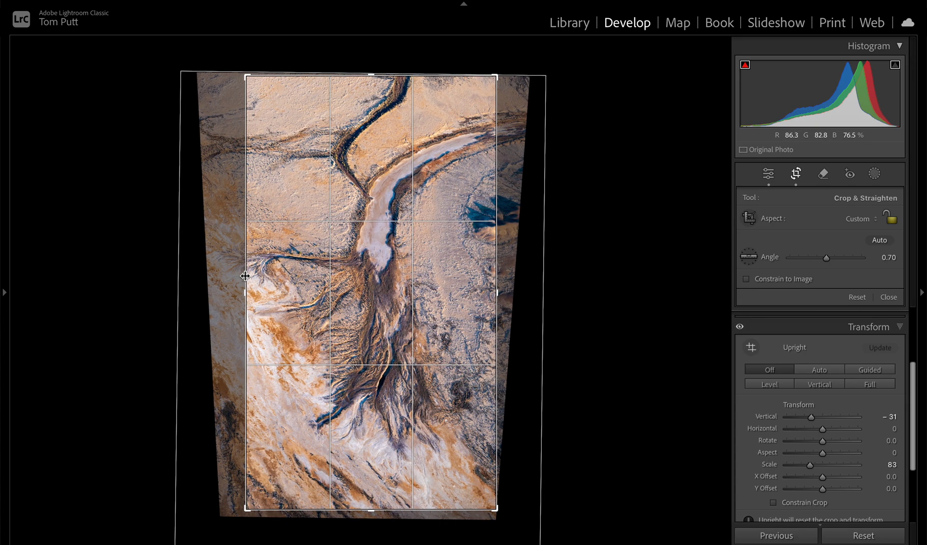
drag(405, 265, 416, 263)
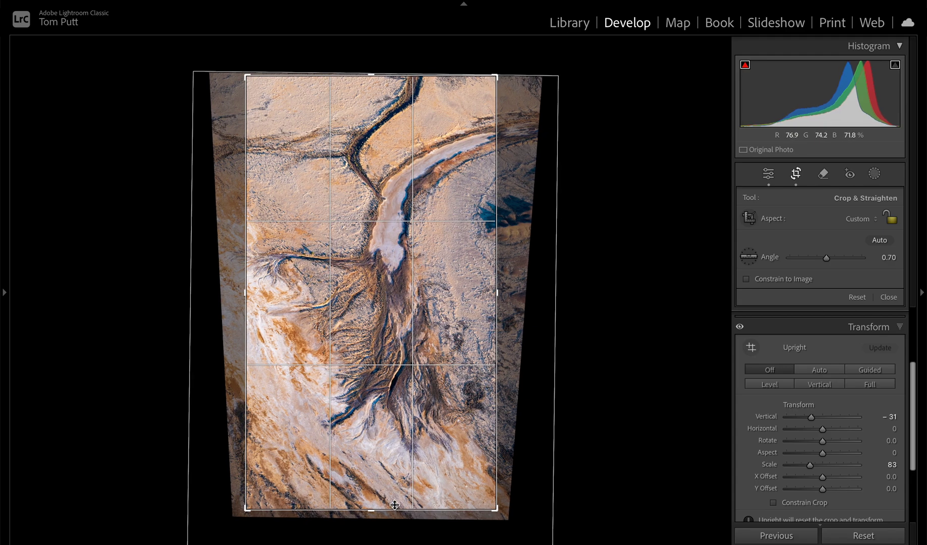
key(r)
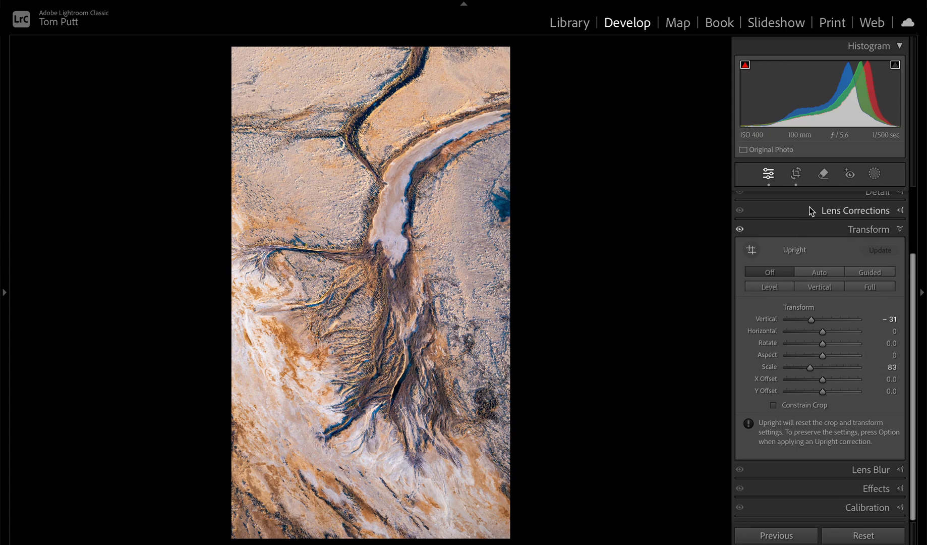
click(798, 176)
drag(369, 74, 391, 95)
key(Return)
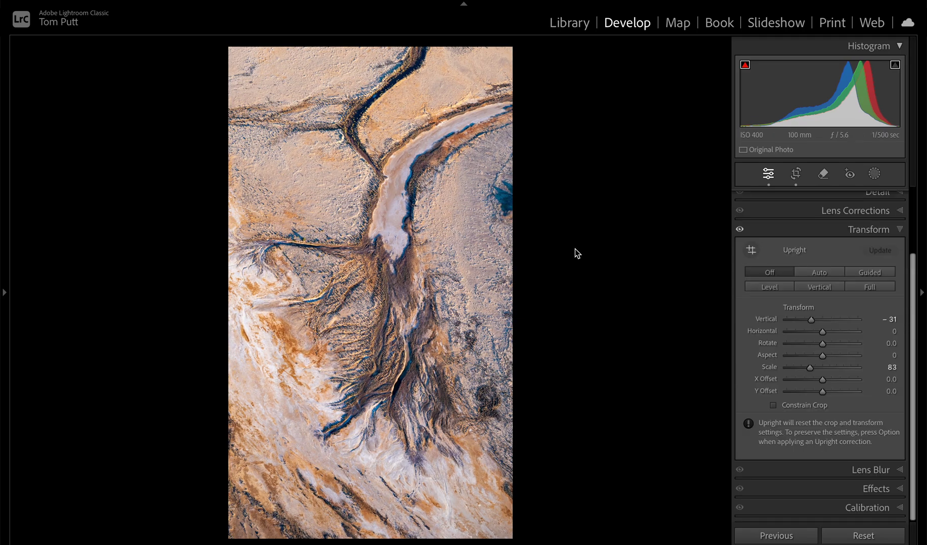
Step: Compare the recropped channel photo with its unedited version to judge the final framing and color
key(backslash)
key(backslash)
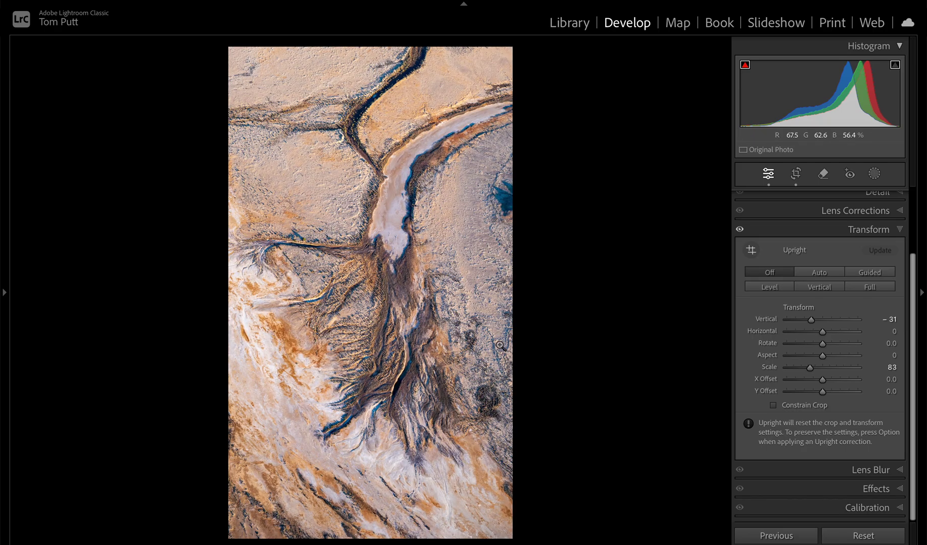
key(backslash)
key(backslash)
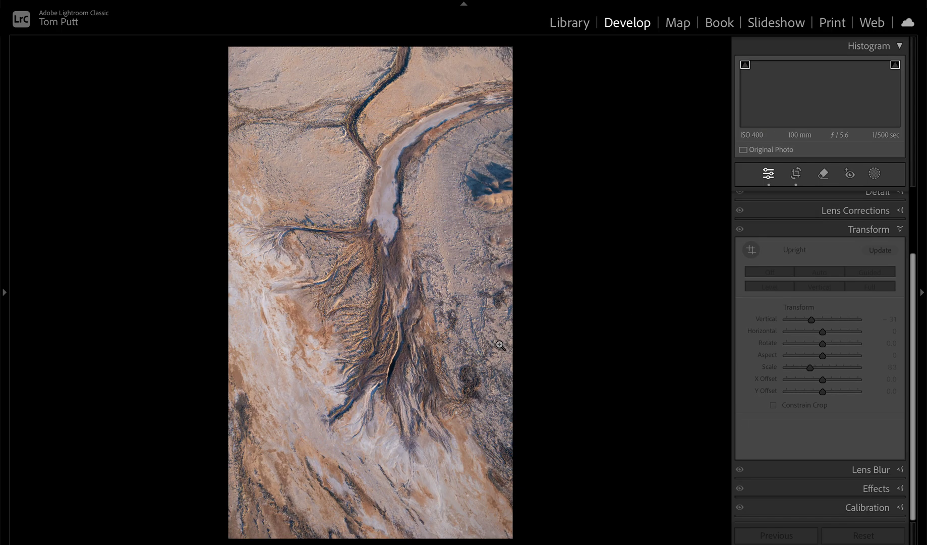
Step: Reset all Develop adjustments on the virtual copy of the channel photo and return to the Library grid
click(863, 535)
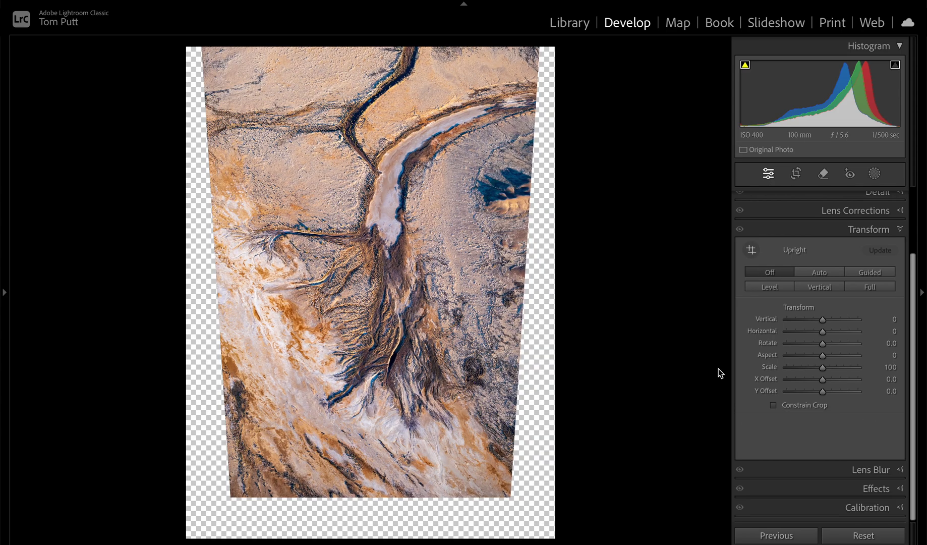
key(g)
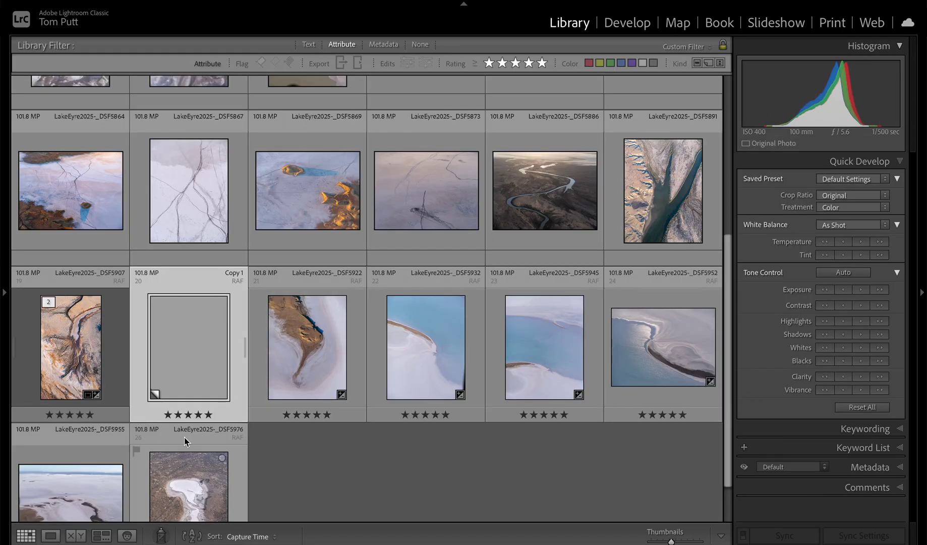
click(75, 535)
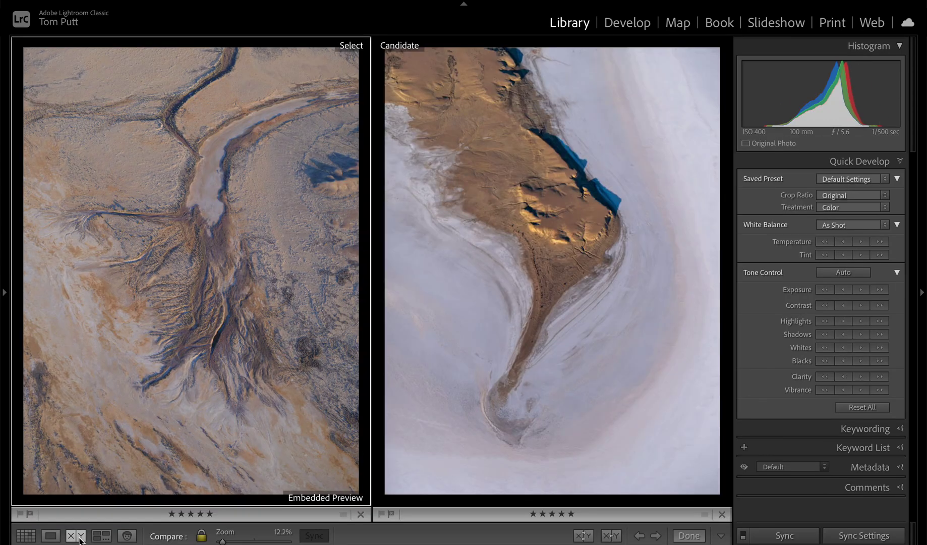
key(g)
ctrl+click(98, 382)
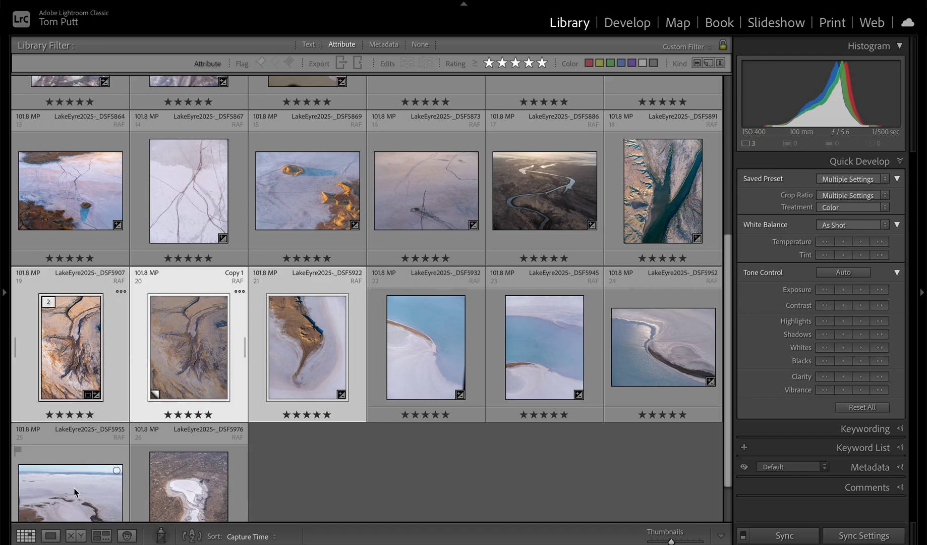
click(323, 481)
Step: Compare the unedited virtual copy side by side with the edited channel photo in an enlarged Compare view, and return to the grid
click(161, 350)
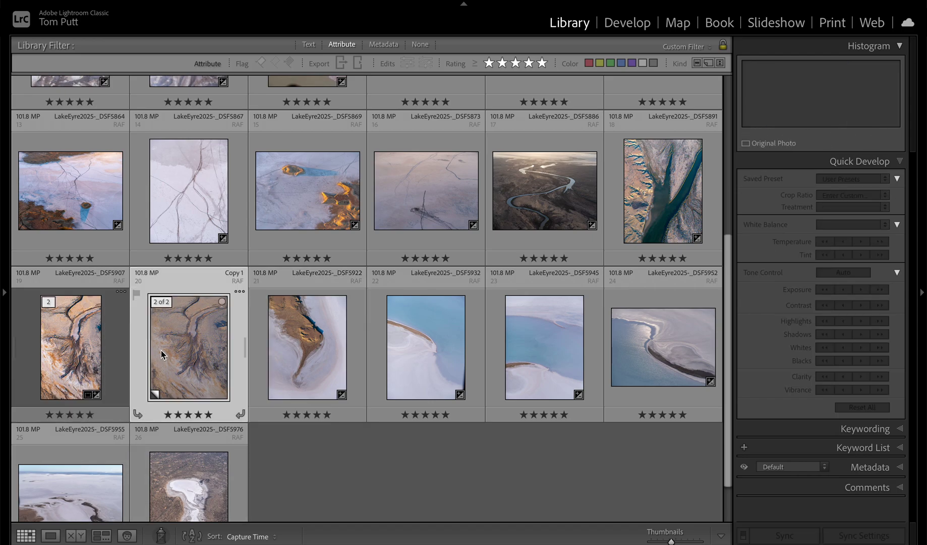
ctrl+click(70, 338)
click(77, 536)
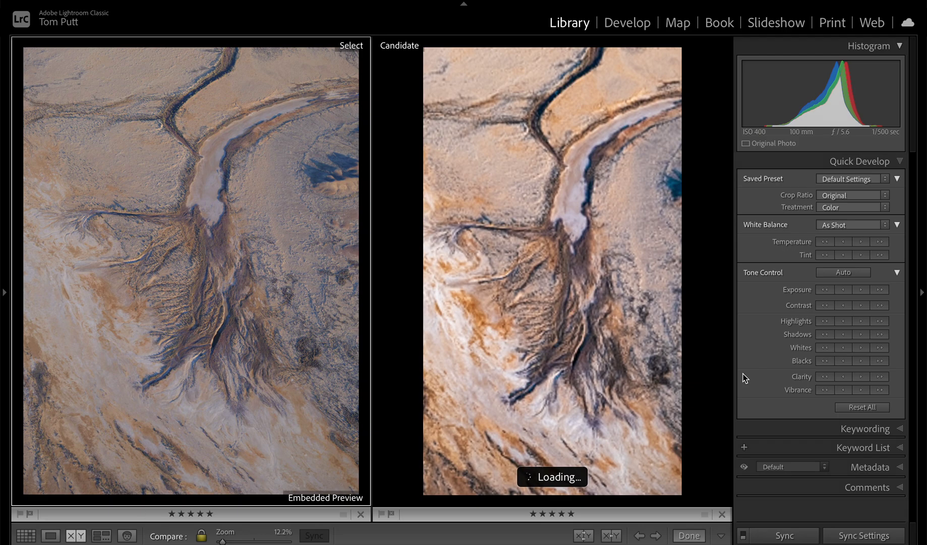
click(922, 294)
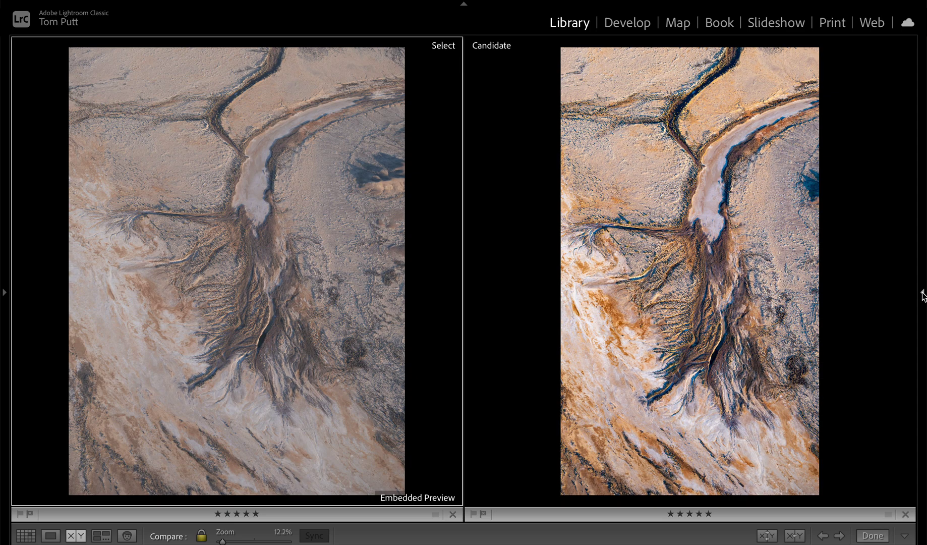
key(g)
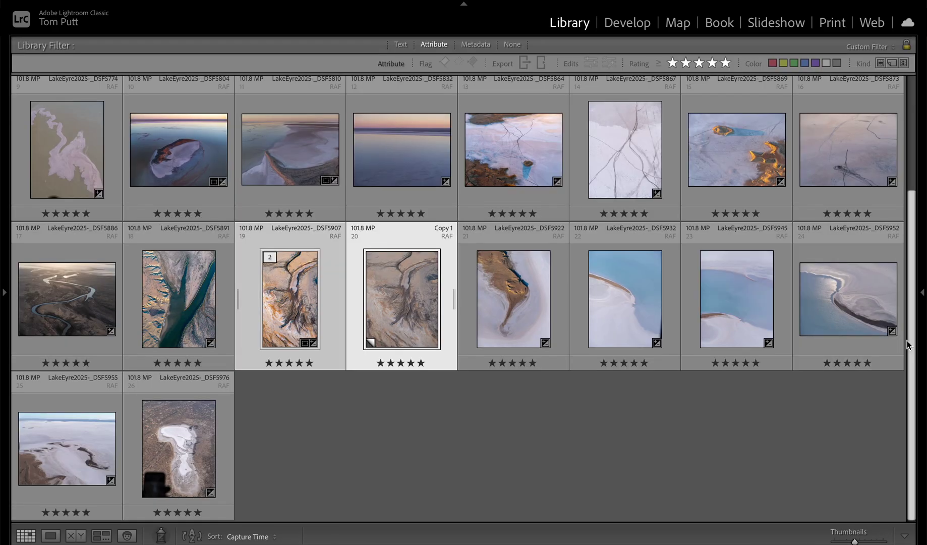
Step: Enlarge the grid thumbnails and open the curved shoreline photo LakeEyre2025-_DSF5932 in Develop
click(533, 455)
key(equal)
key(equal)
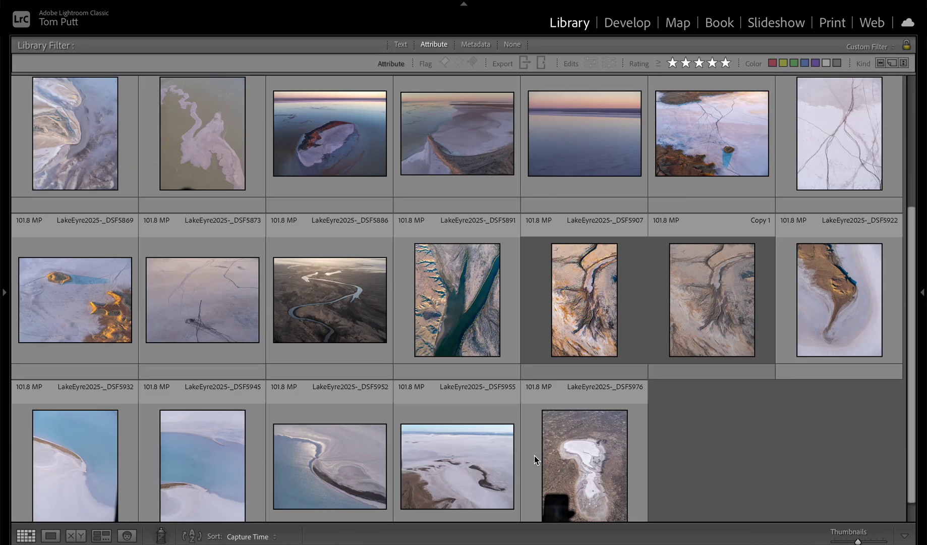
scroll(542, 376, down, 1)
scroll(542, 375, down, 2)
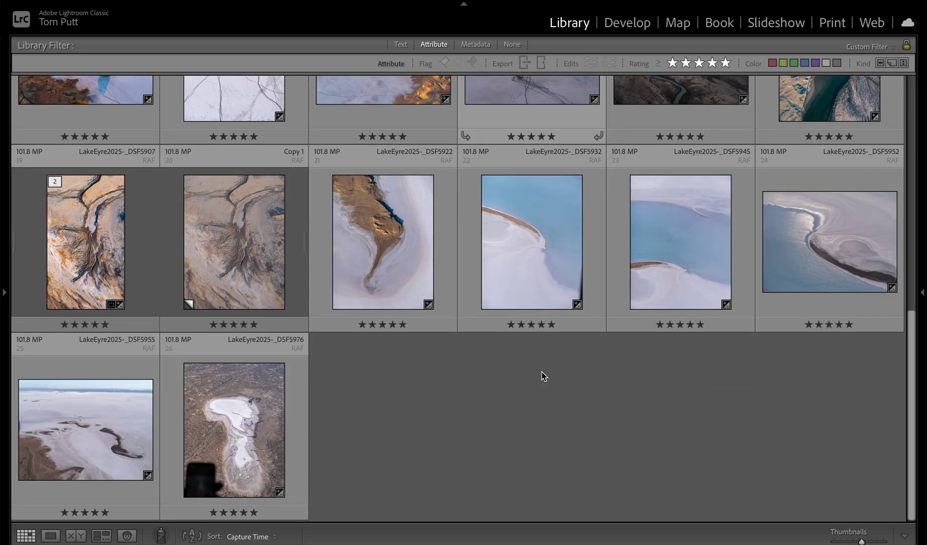
double_click(553, 255)
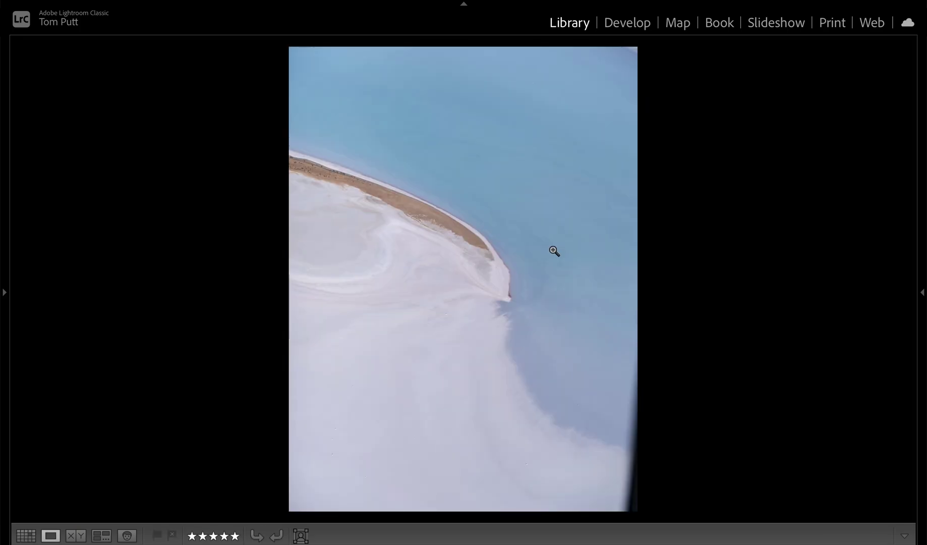
click(621, 24)
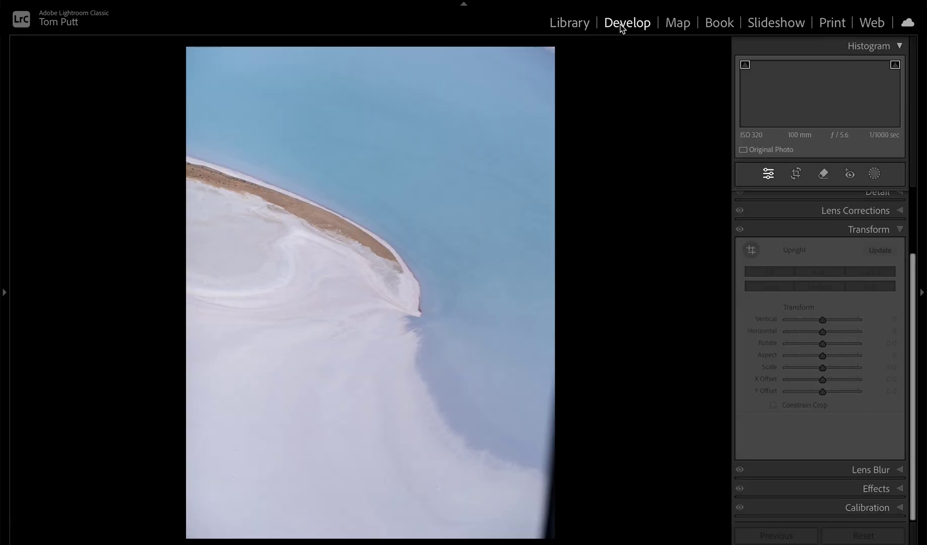
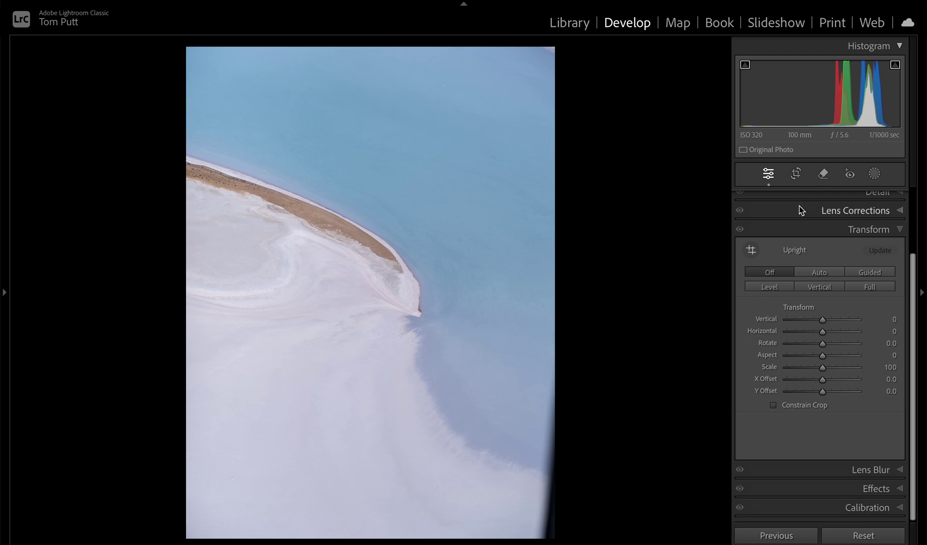
Step: Heal the dark strip along the photo's lower-right edge and the dark patch in its upper-right corner
click(532, 406)
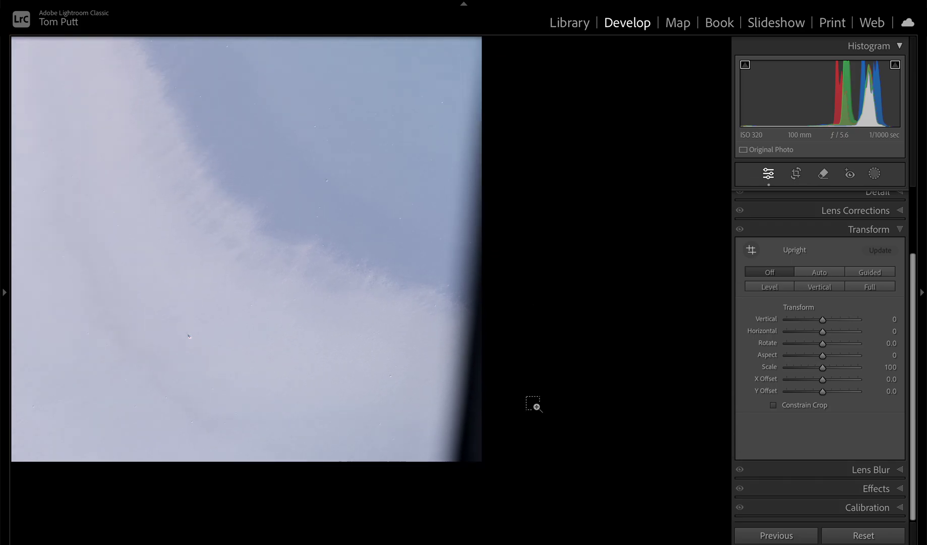
click(823, 174)
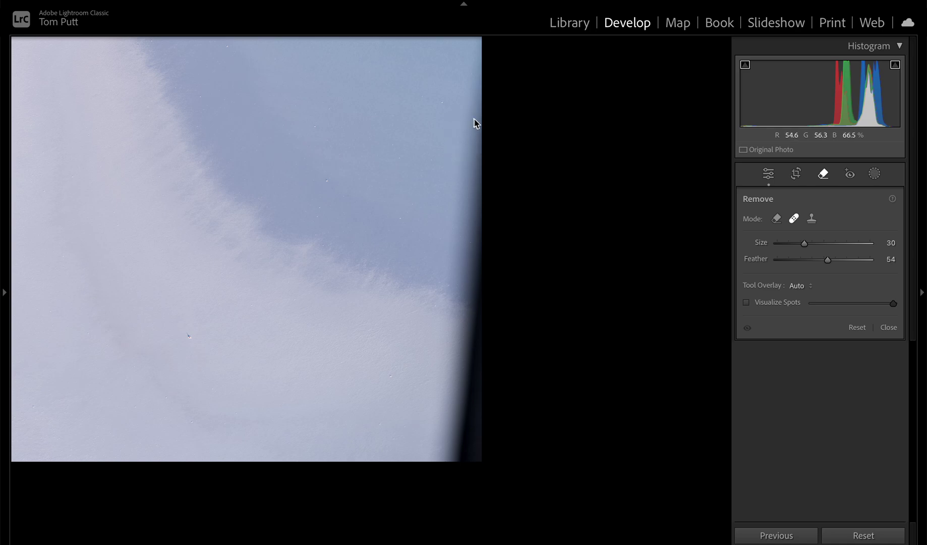
mouse_move(473, 92)
mouse_down()
mouse_move(474, 217)
mouse_move(451, 423)
mouse_move(482, 457)
mouse_up()
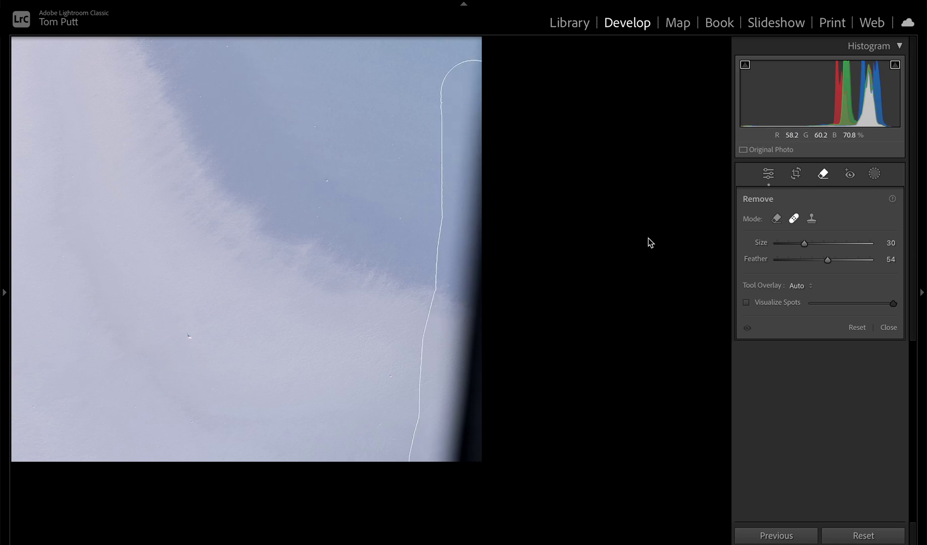
key(z)
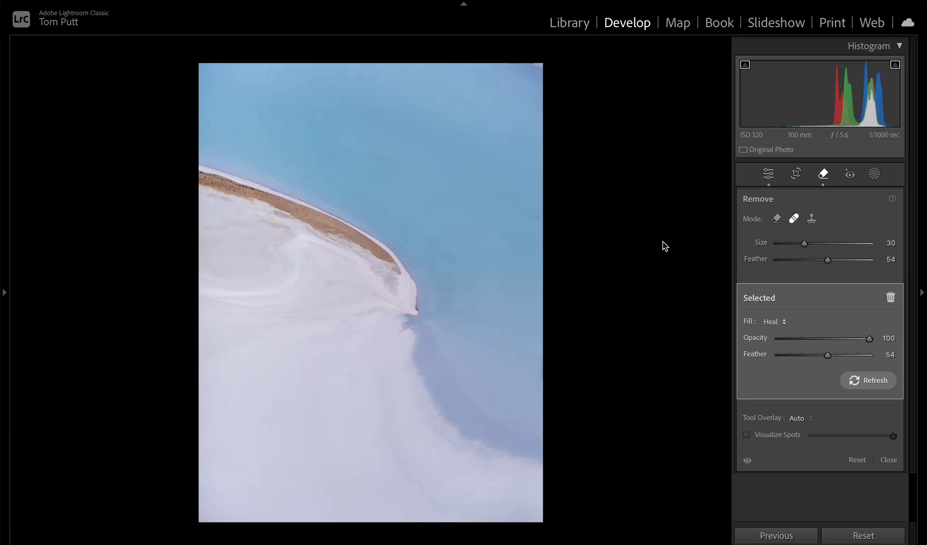
click(537, 70)
click(768, 175)
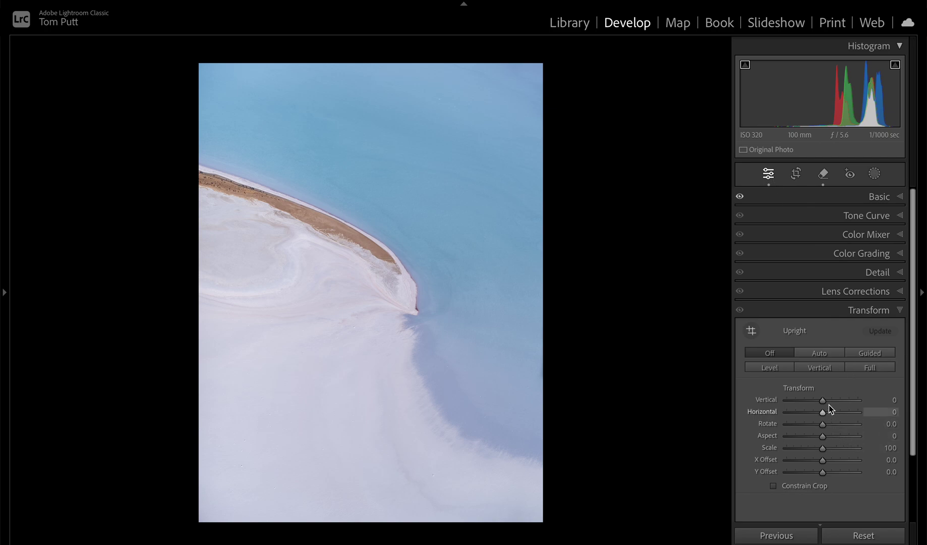
Step: Set the shoreline photo's Vertical transform to -48 and its Scale to 66, leaving Constrain Crop off
drag(822, 400, 807, 401)
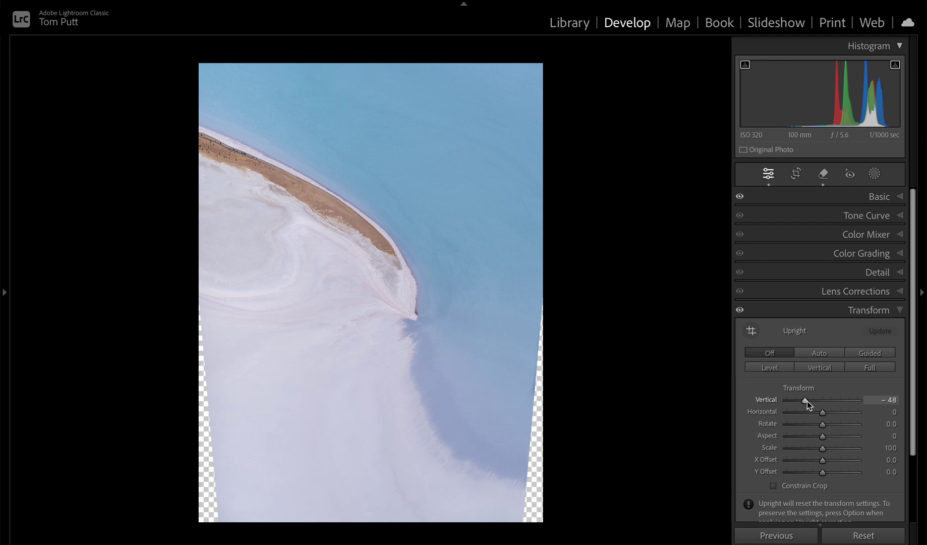
click(807, 485)
drag(822, 449, 797, 447)
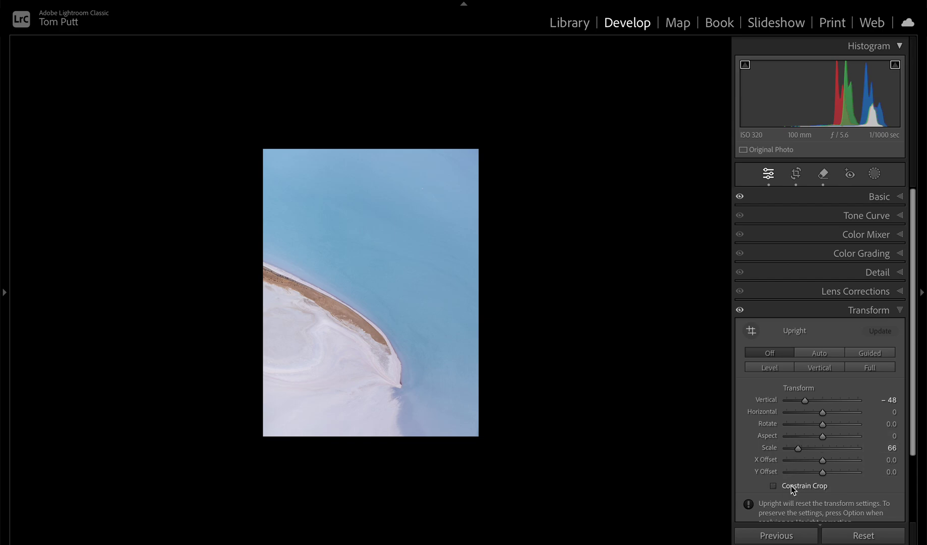
Step: Recrop the transformed photo to a narrower portrait frame placed over the lower part of the scene, without transparent edges
click(795, 173)
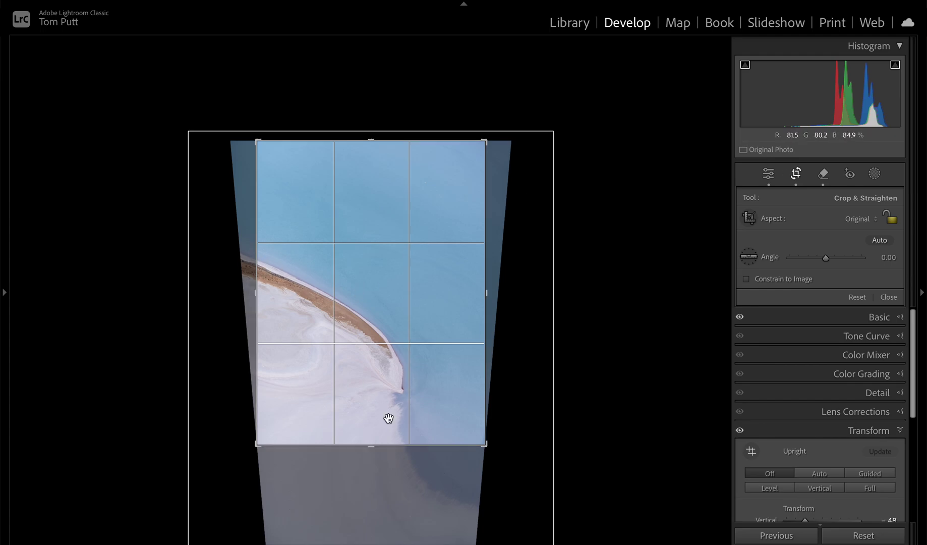
drag(485, 368, 478, 368)
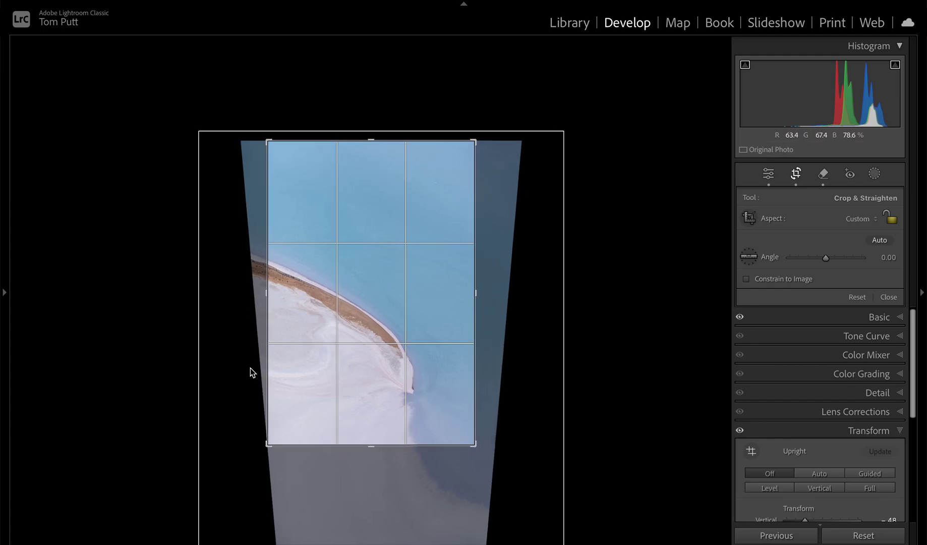
drag(268, 372, 275, 368)
drag(372, 387, 361, 305)
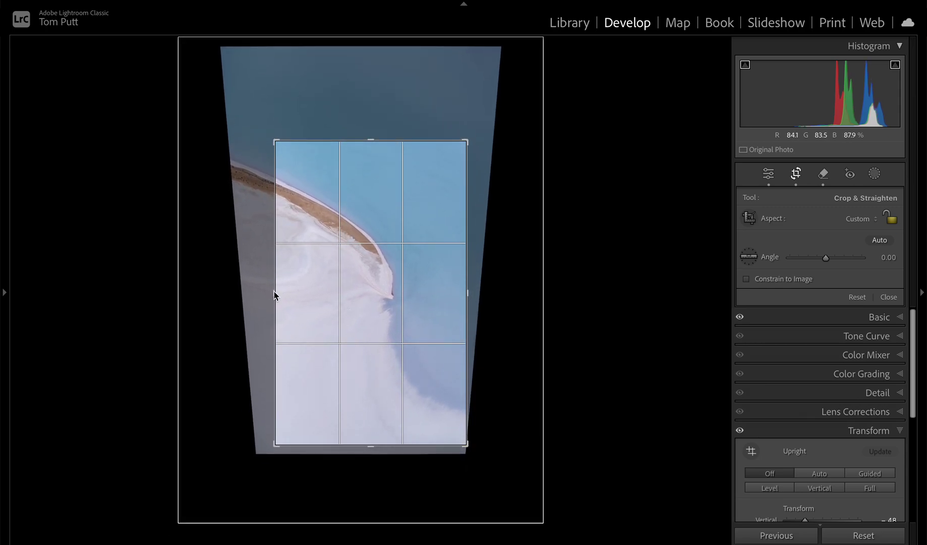
drag(273, 294, 265, 292)
key(Return)
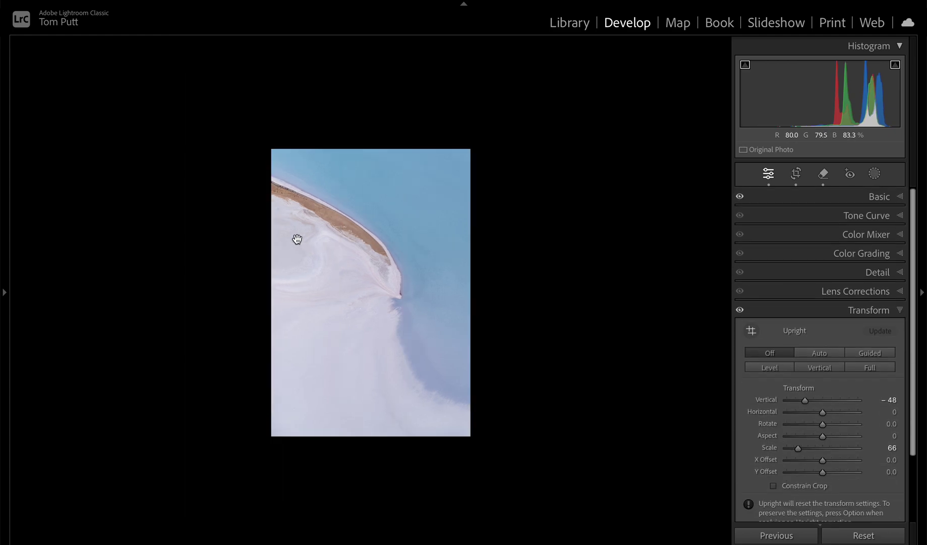
Step: Examine the cropped shoreline photo at 100% and fit it back into an uncluttered view
click(295, 238)
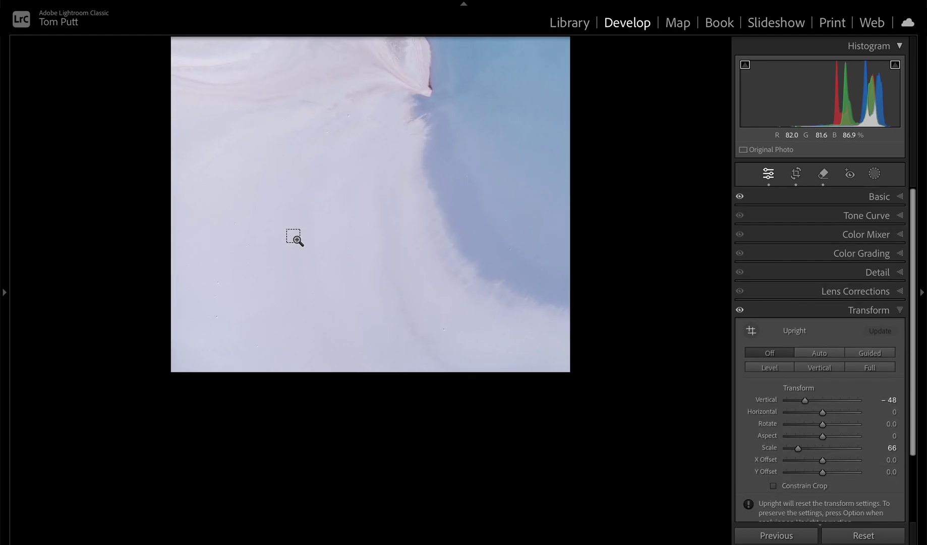
mouse_move(4, 168)
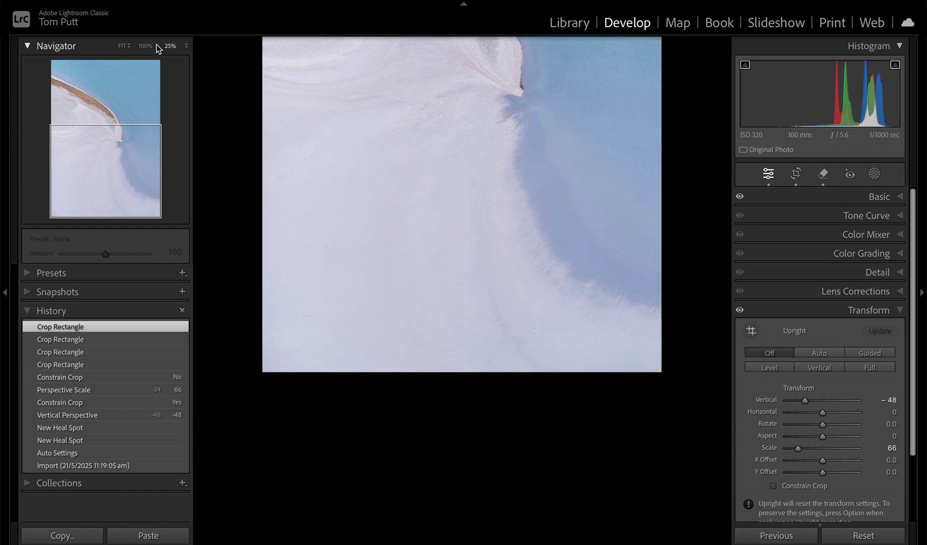
click(138, 46)
click(128, 46)
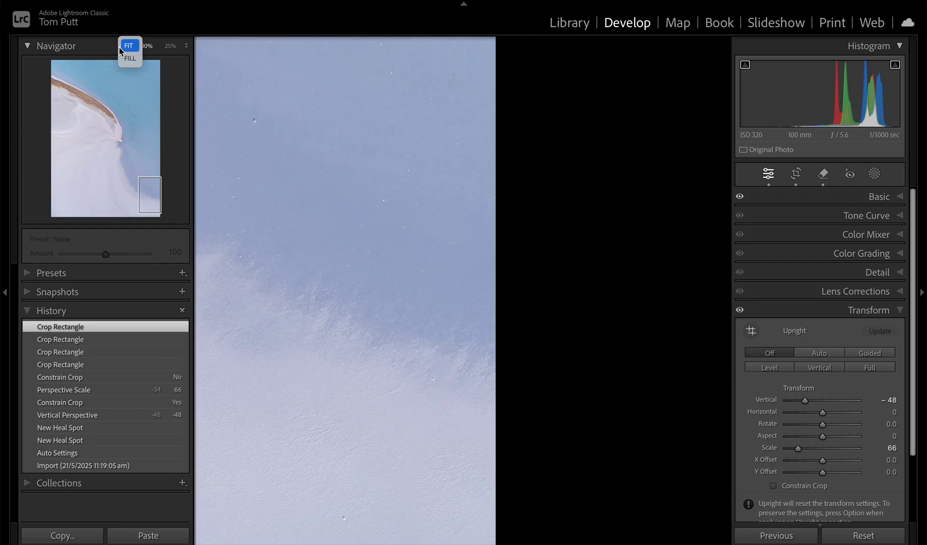
click(121, 49)
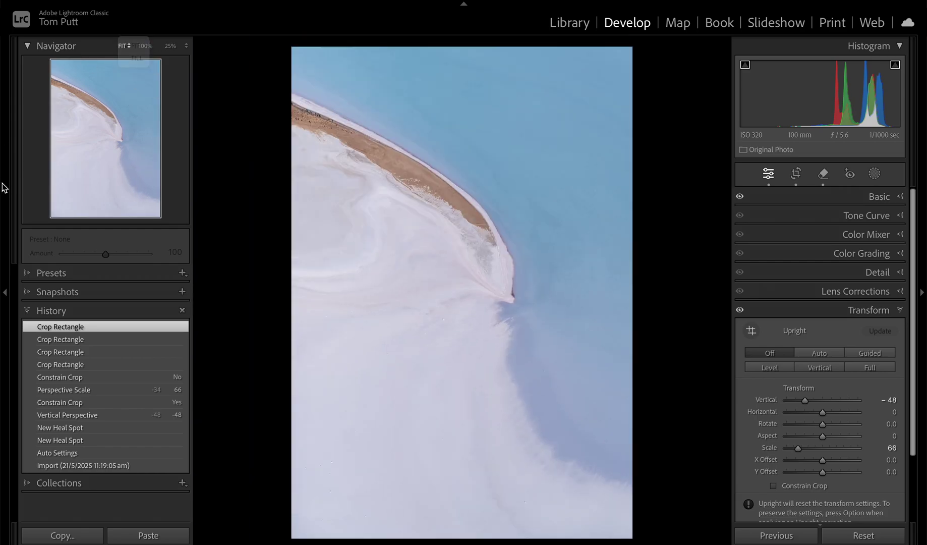
click(4, 286)
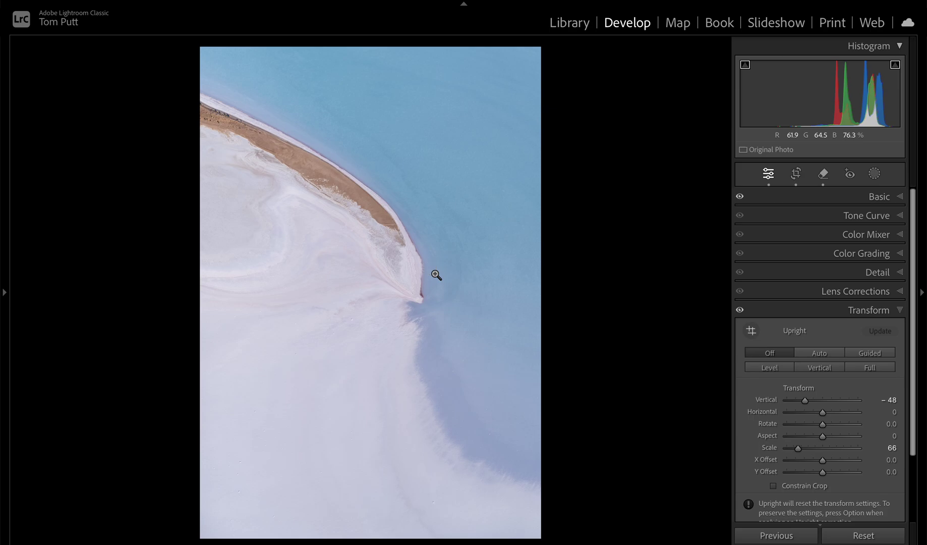
Step: Rotate the photo counterclockwise in 90-degree turns through two full revolutions to judge the composition in each orientation
key(super+bracketleft)
key(super+bracketleft)
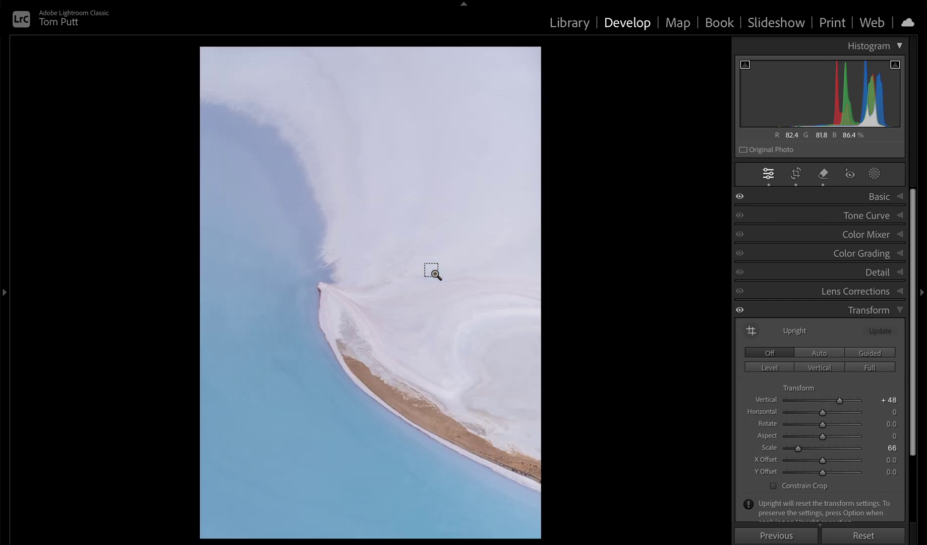
key(super+bracketleft)
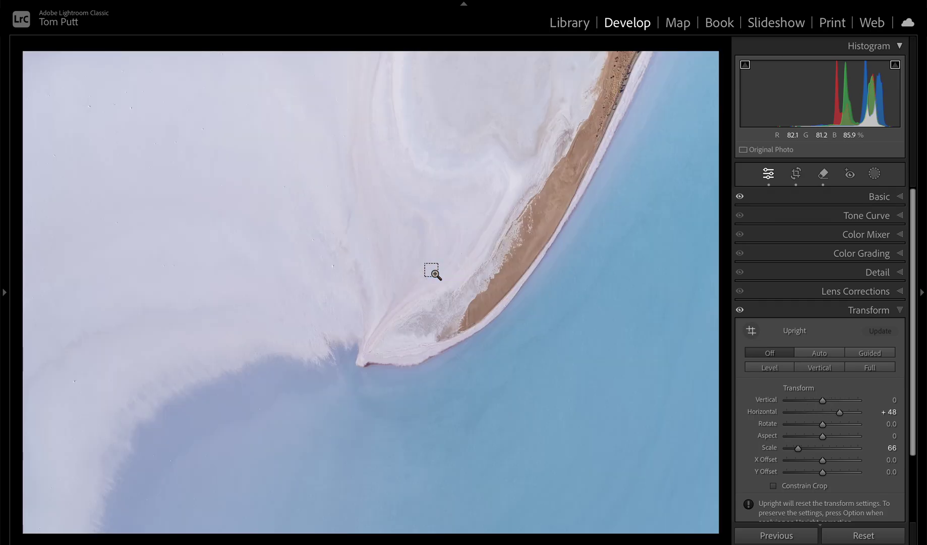
key(super+bracketleft)
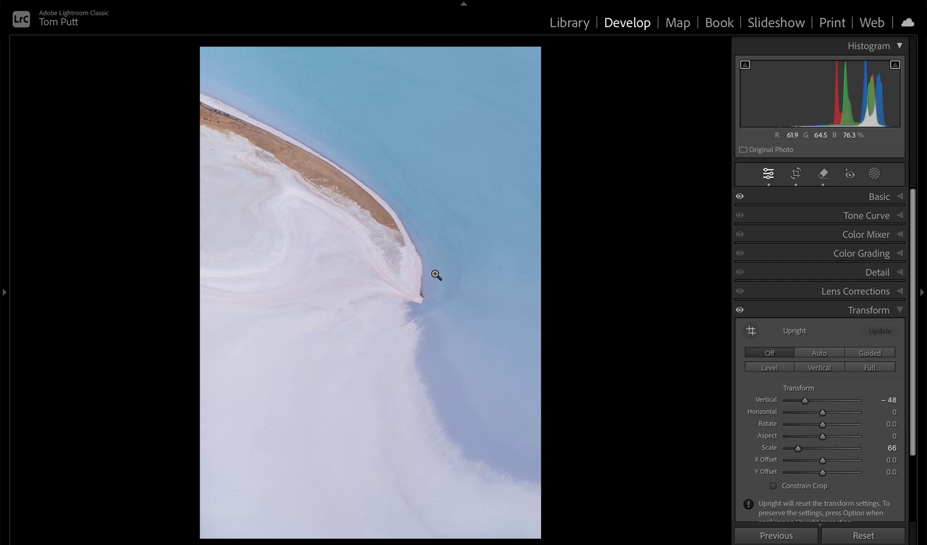
key(super+bracketleft)
key(super+bracketleft)
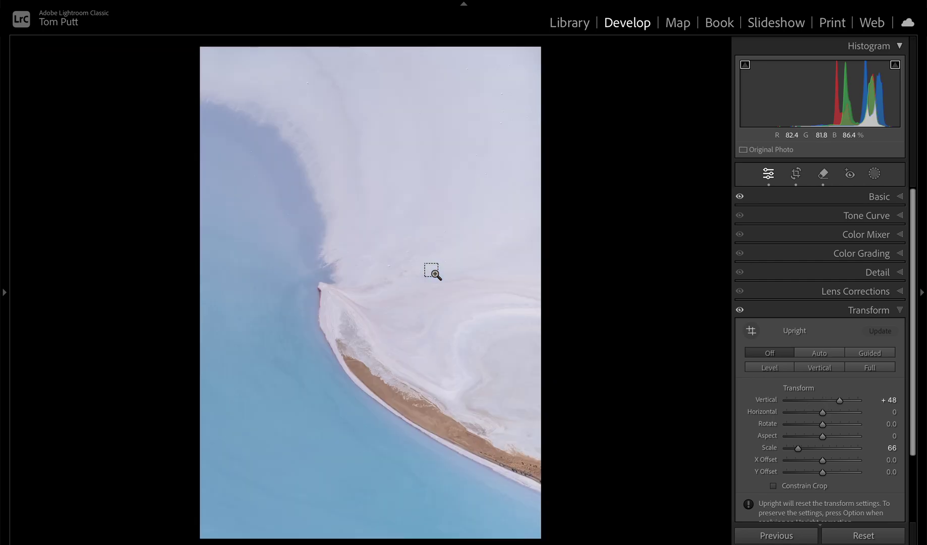
key(super+bracketleft)
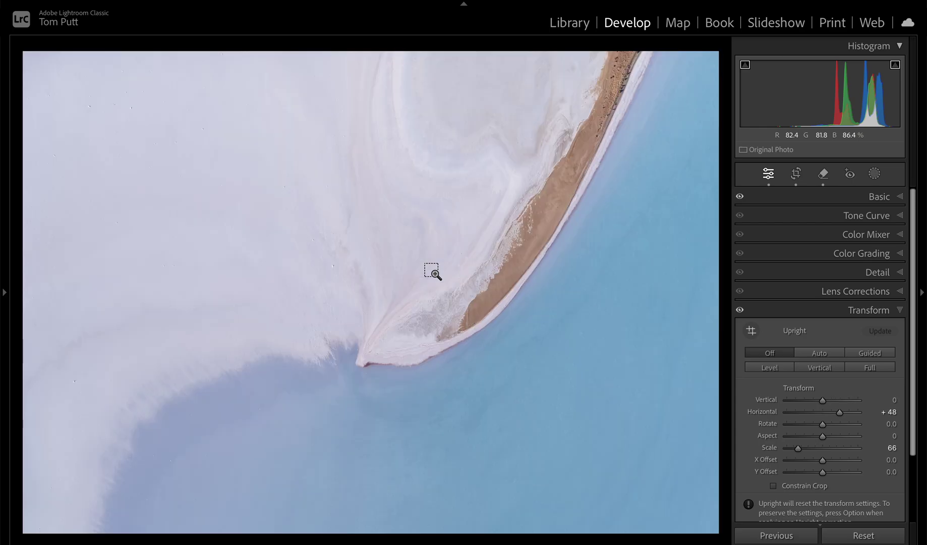
key(super+bracketleft)
Step: Rate the shoreline photo five stars
key(5)
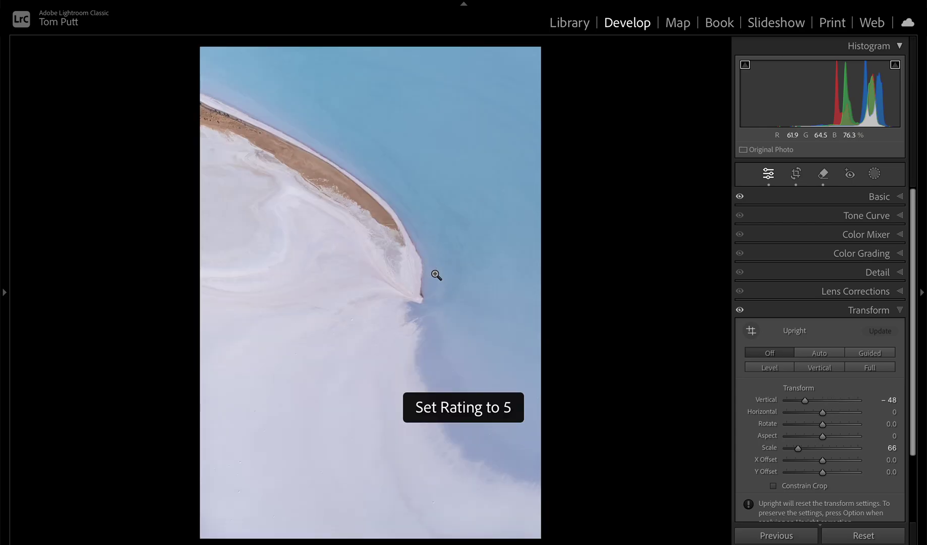
Step: View the five-star shoreline photo in the grid and full frame, and compare its edited version with the original in Develop
key(g)
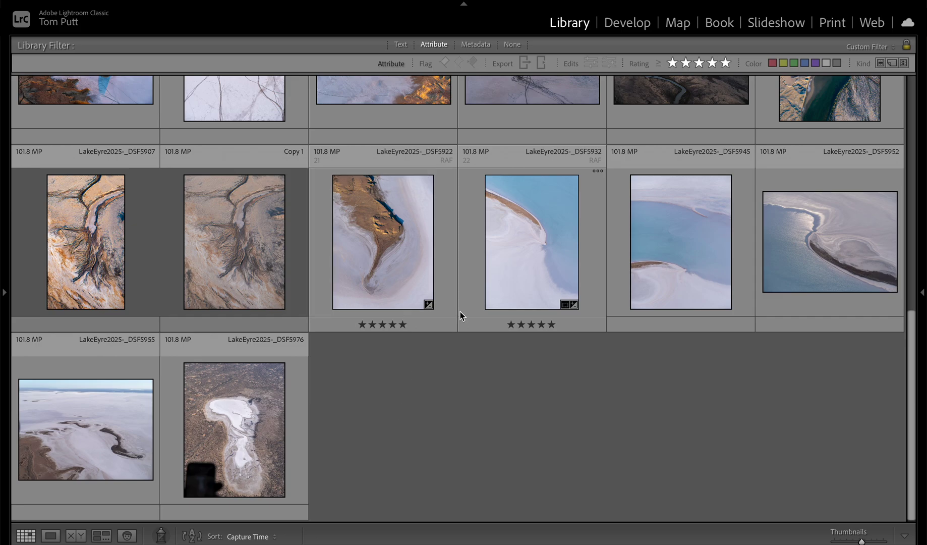
double_click(533, 258)
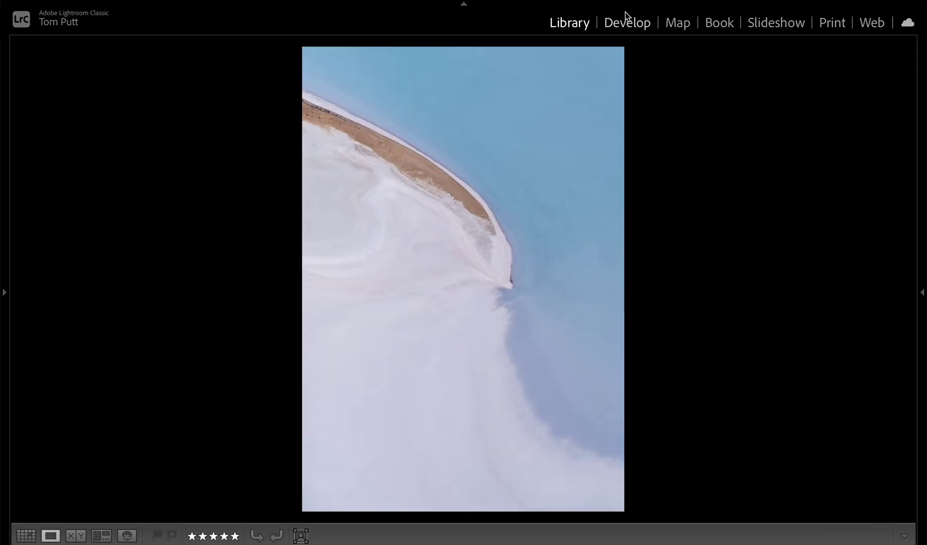
click(623, 26)
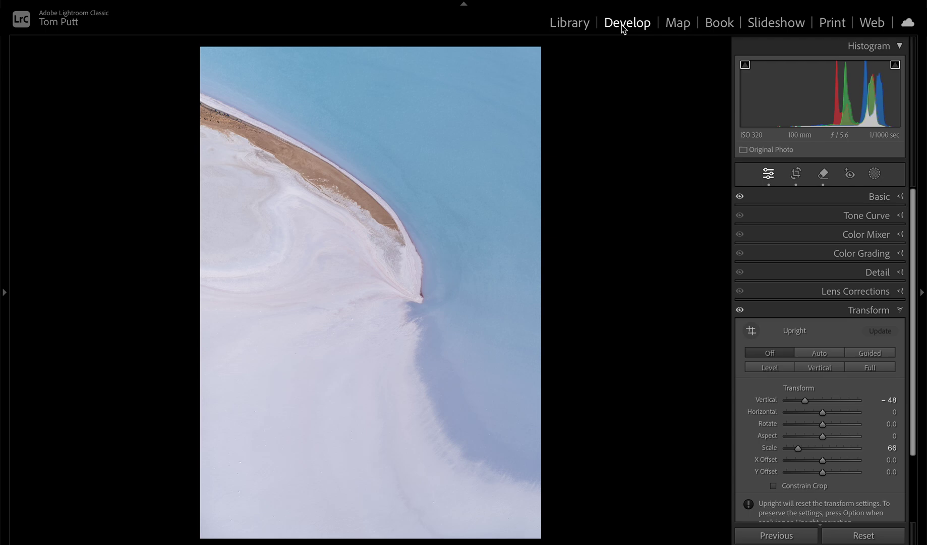
key(backslash)
key(backslash)
key(backslash)
key(backslash)
key(backslash)
key(backslash)
Step: Open the white salt lake photo LakeEyre2025-_DSF5976 in Develop and set its transform to Vertical -76, Horizontal +10 and Aspect +62
key(g)
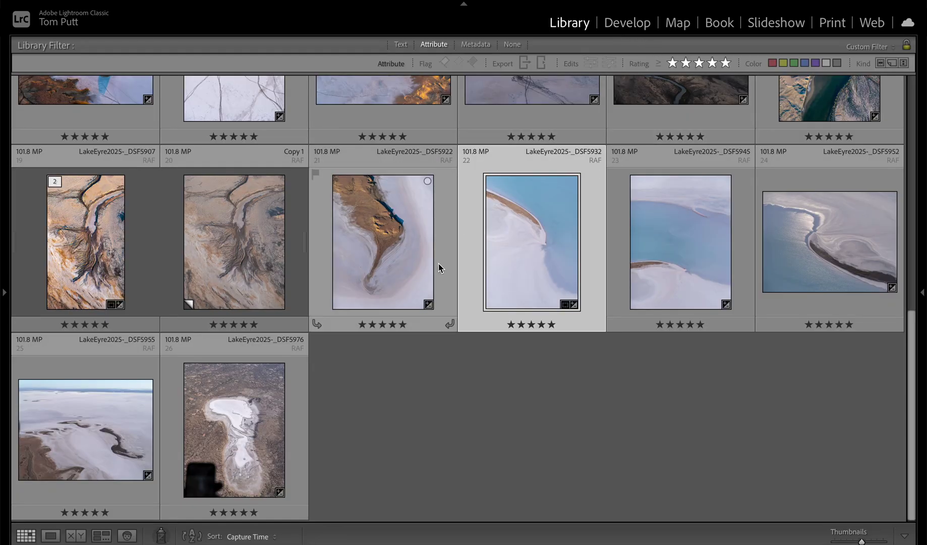
double_click(260, 429)
click(630, 26)
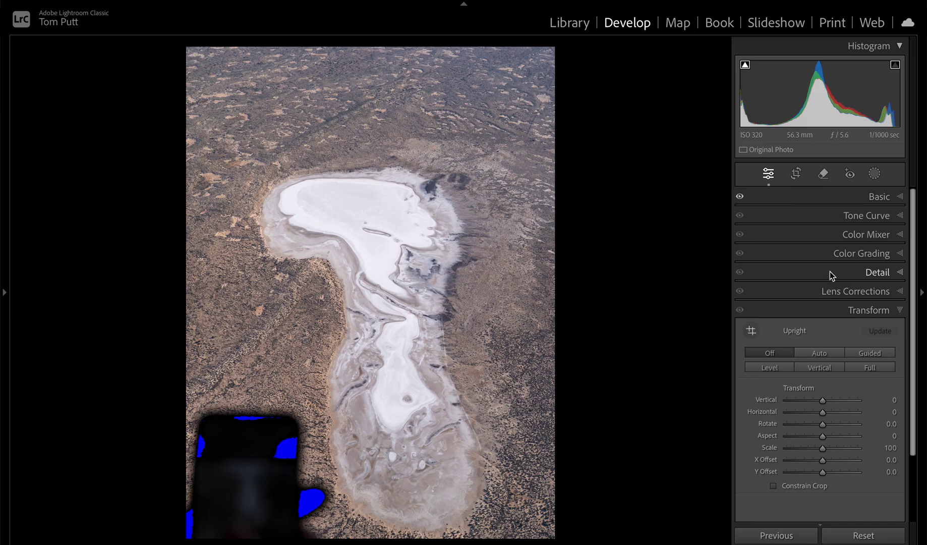
drag(823, 400, 796, 401)
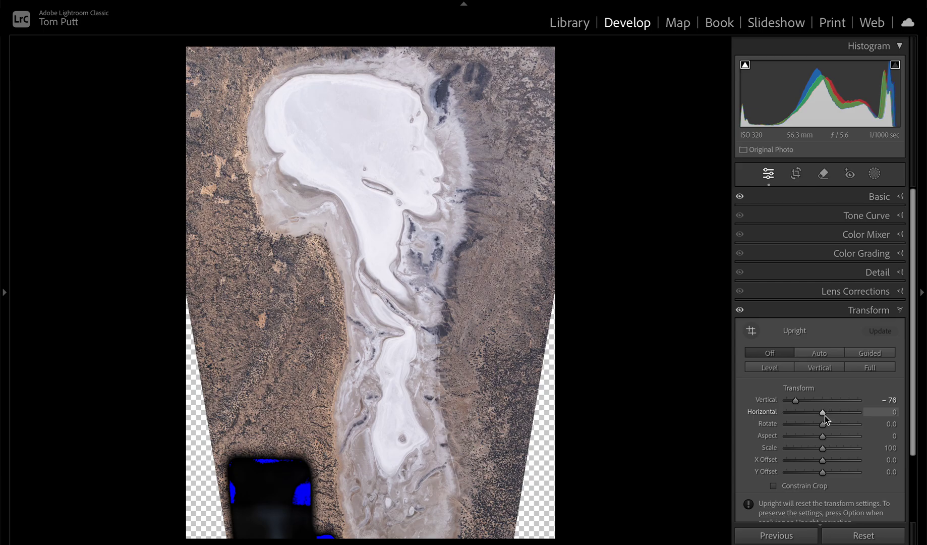
drag(825, 415, 822, 414)
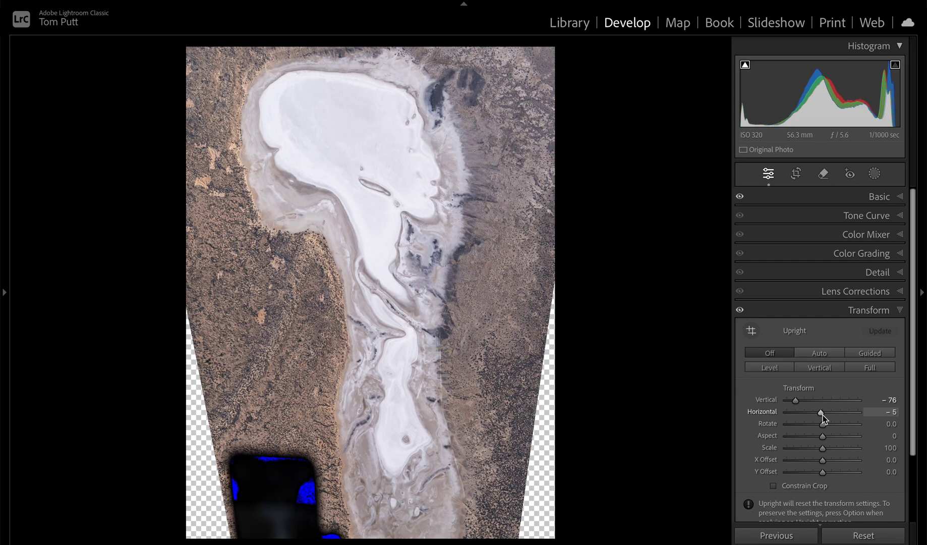
drag(822, 414, 827, 414)
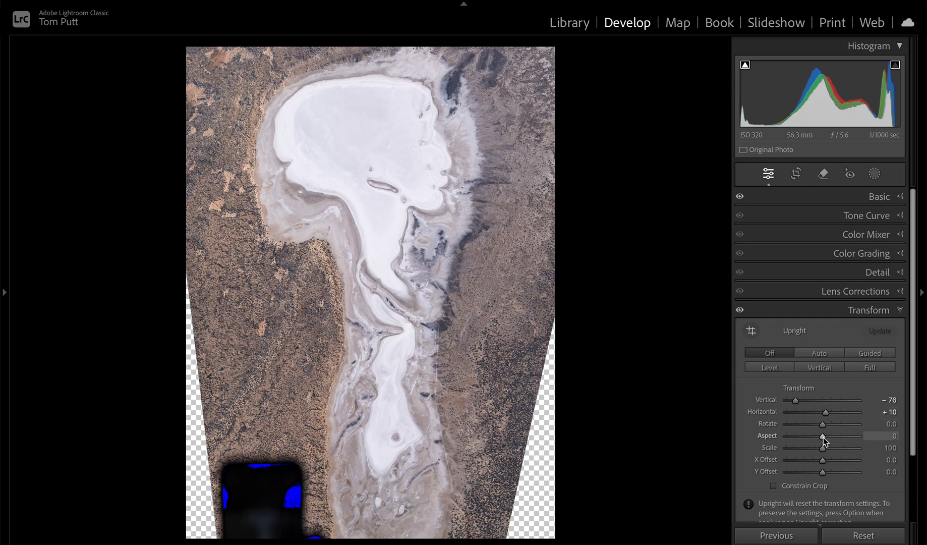
drag(823, 437, 844, 436)
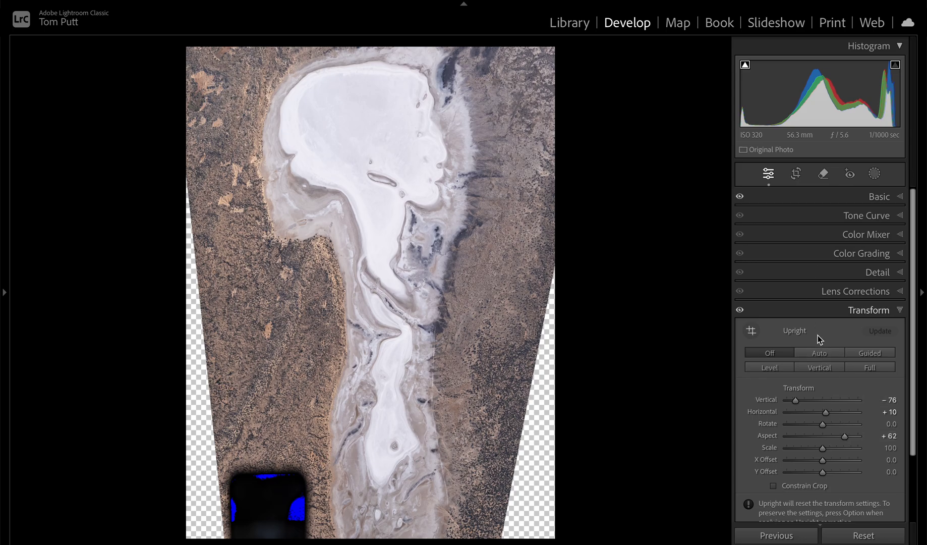
Step: Start cropping the salt lake photo and reduce its transform Scale to 67
click(796, 173)
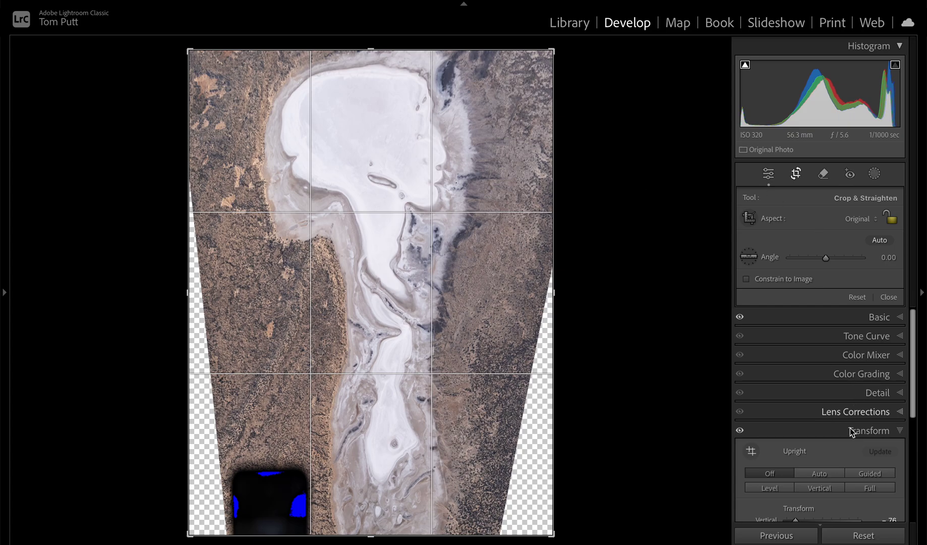
scroll(848, 430, down, 3)
drag(823, 465, 800, 469)
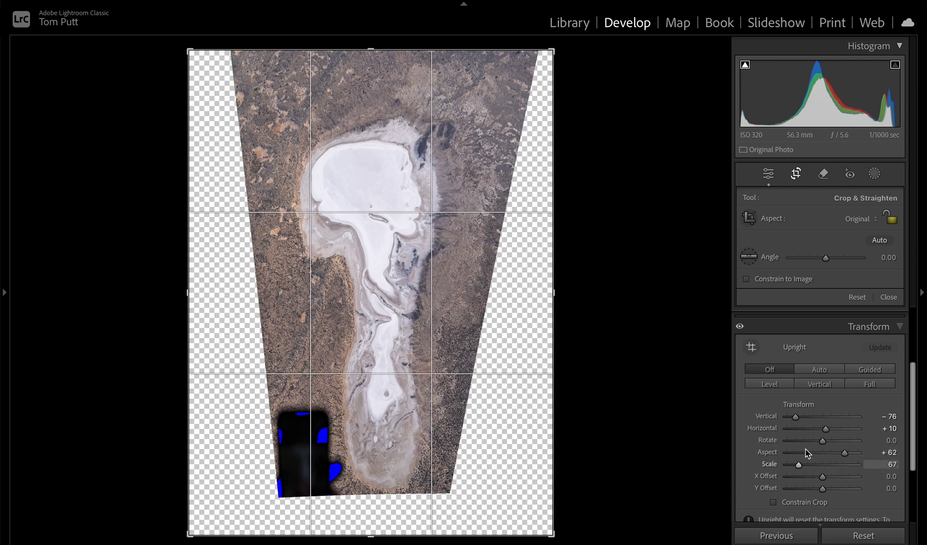
Step: Set the crop aspect to 1x1 and fit the square frame around the head-shaped upper part of the salt lake
click(856, 220)
click(852, 255)
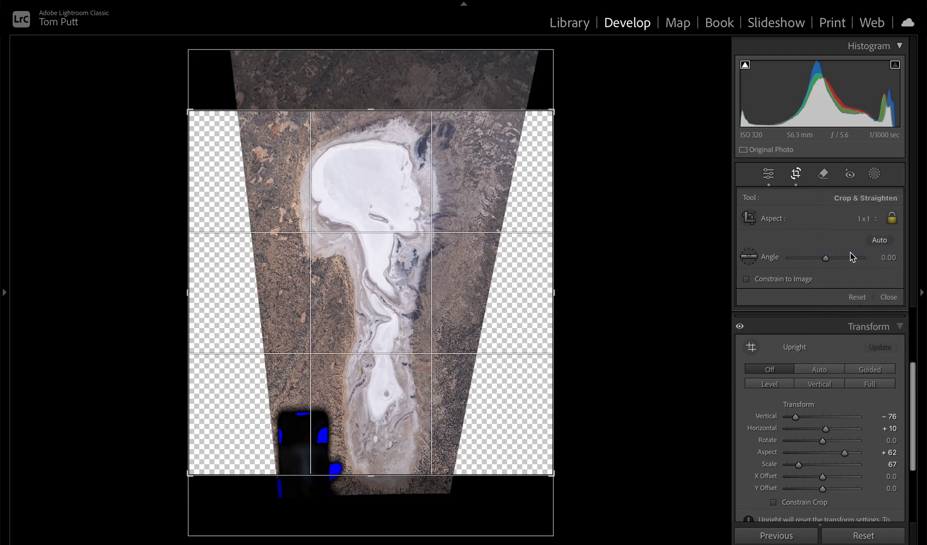
drag(552, 473, 472, 392)
drag(420, 368, 333, 357)
drag(272, 398, 259, 404)
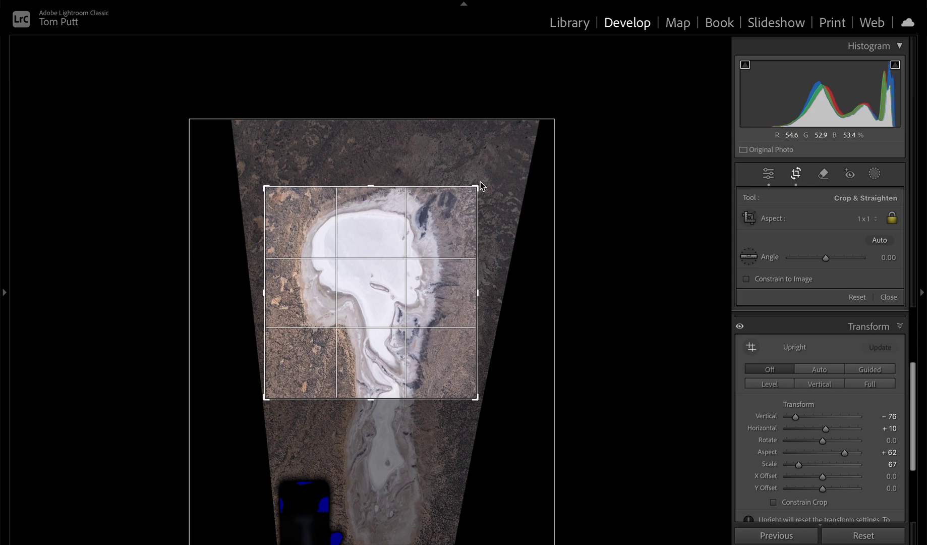
drag(476, 187, 488, 175)
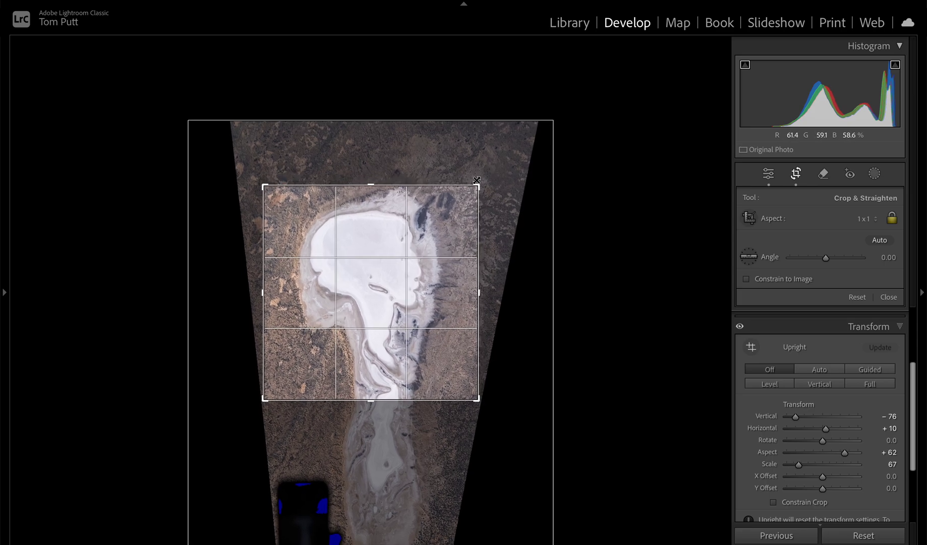
Step: Rotate the crop to an angle of 5.37, enlarge the square slightly around the salt head and apply it
drag(520, 405, 507, 418)
drag(264, 186, 255, 177)
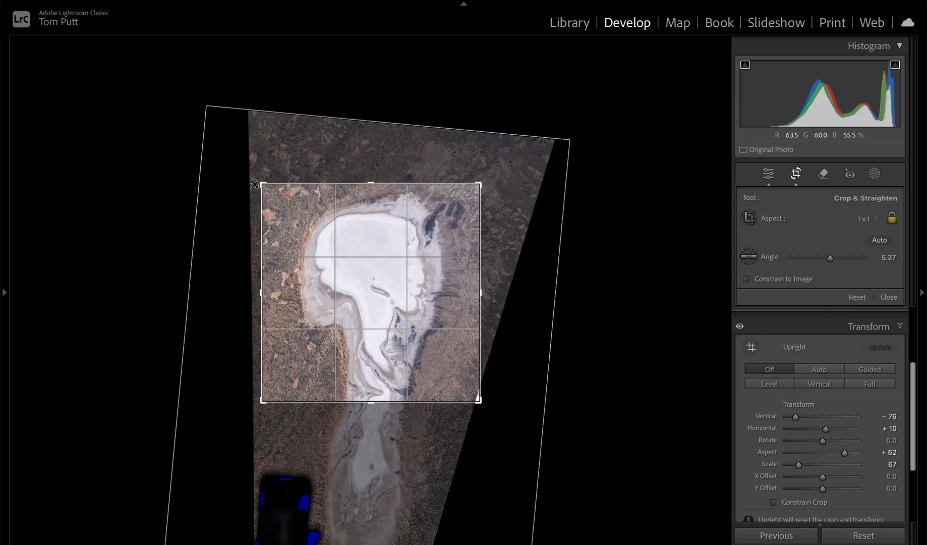
drag(481, 402, 491, 409)
drag(392, 336, 386, 326)
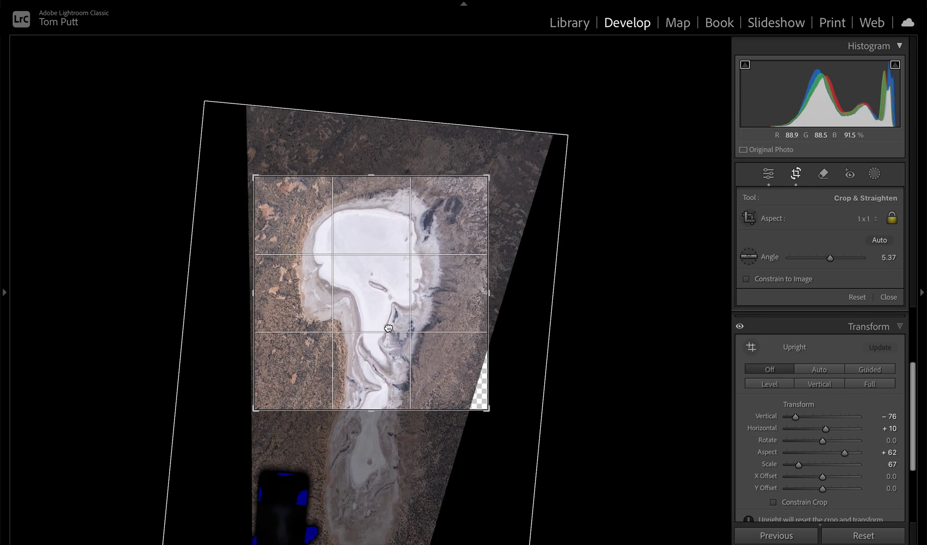
key(Return)
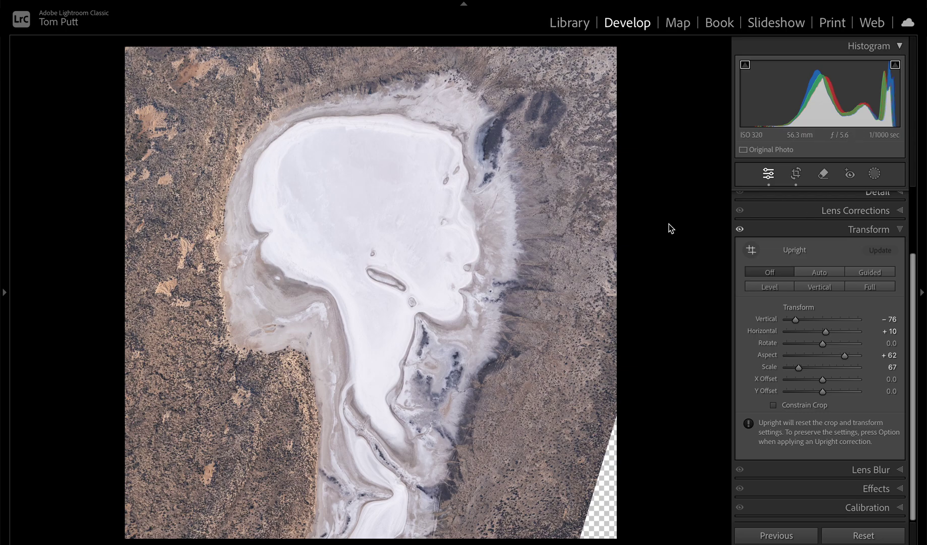
Step: Send the cropped salt lake photo to Photoshop for editing
right_click(432, 265)
mouse_move(461, 267)
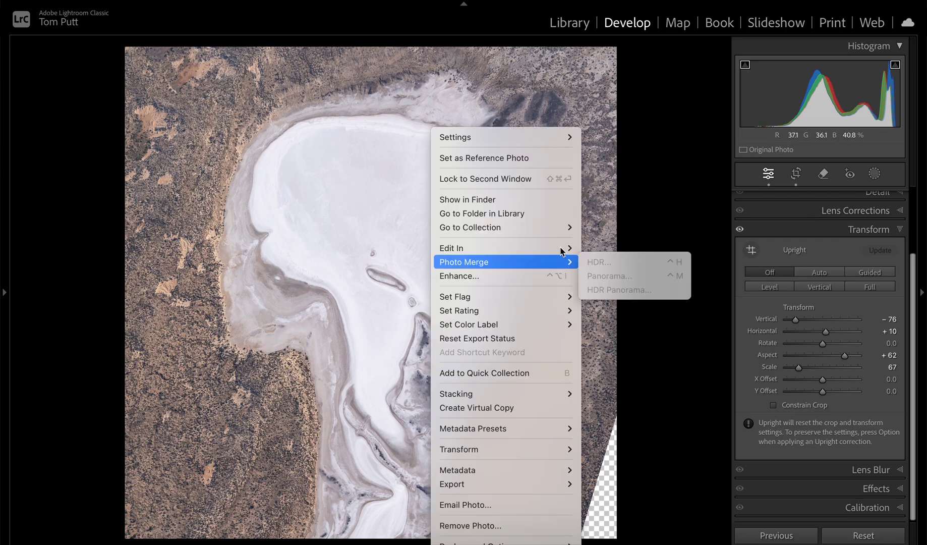
mouse_move(563, 248)
click(611, 247)
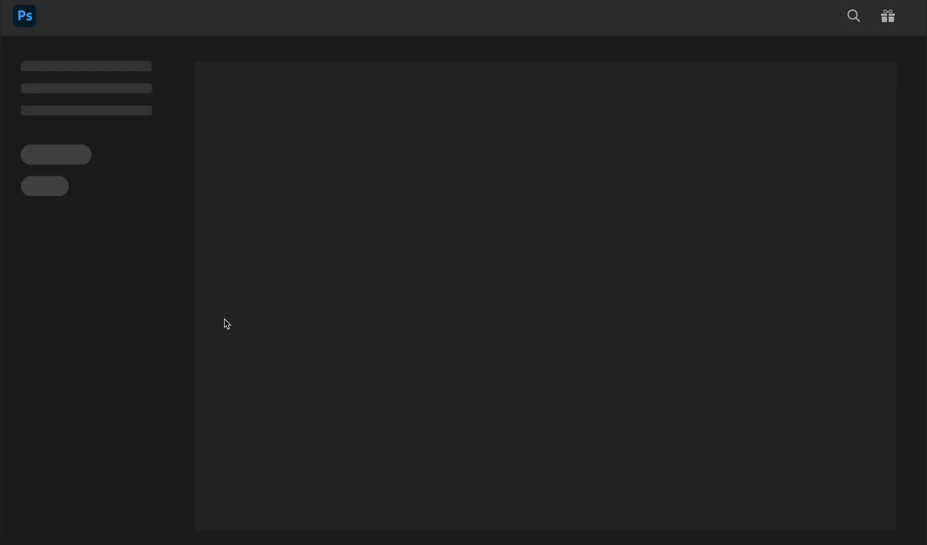
mouse_move(381, 536)
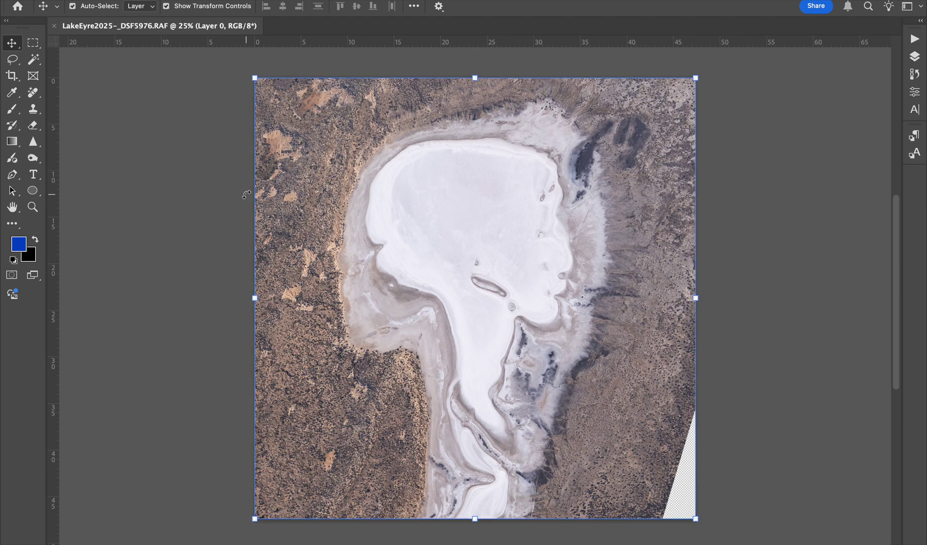
Step: Select the transparent lower-right corner with the Magic Wand and run Generative Fill on it with the prompt "extend image"
click(33, 60)
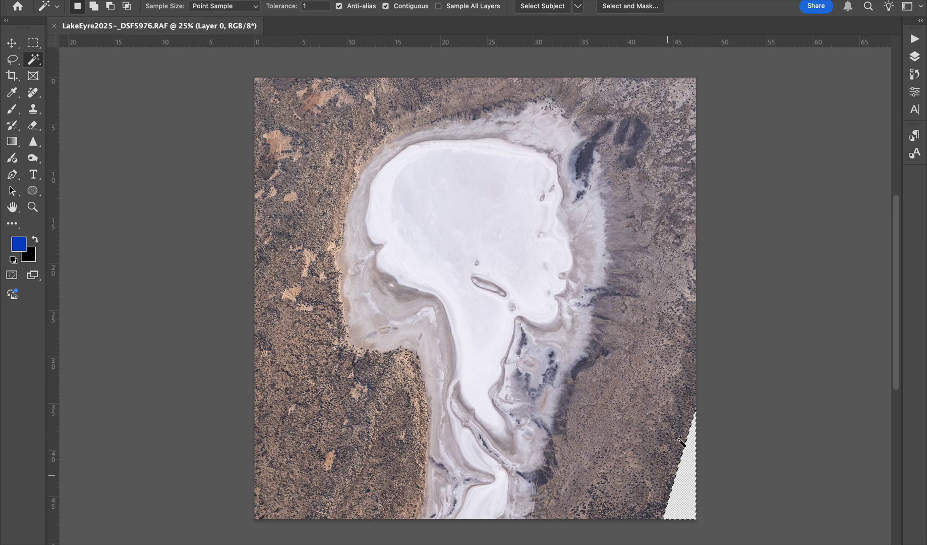
click(152, 0)
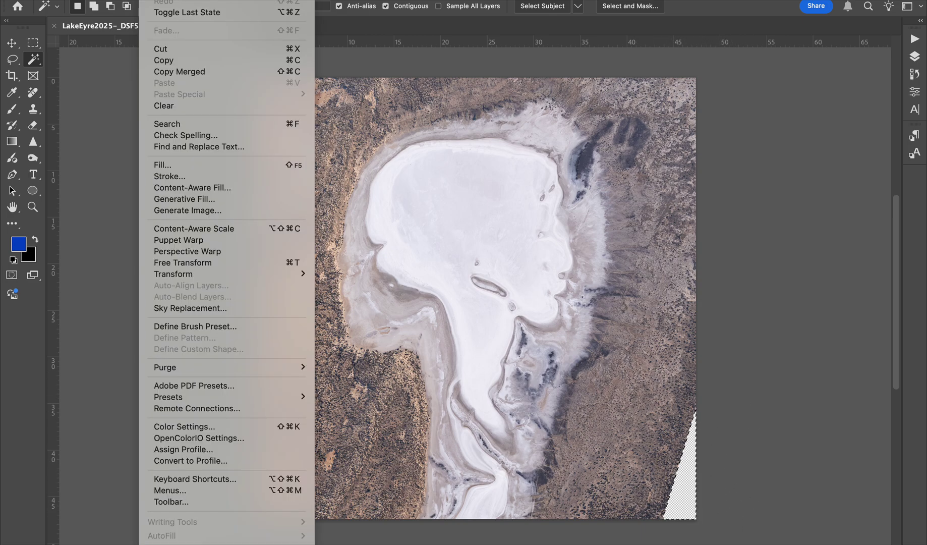
click(210, 199)
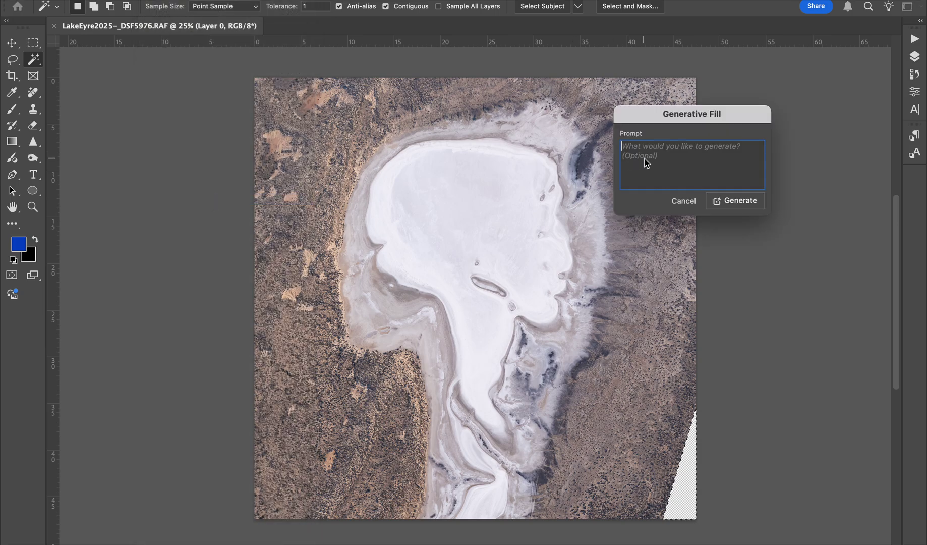
text(extend image)
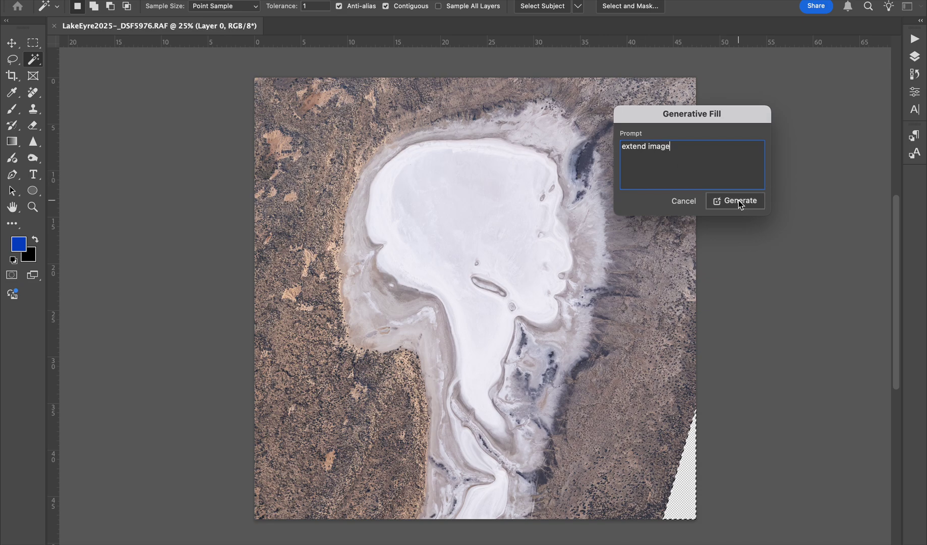
click(738, 200)
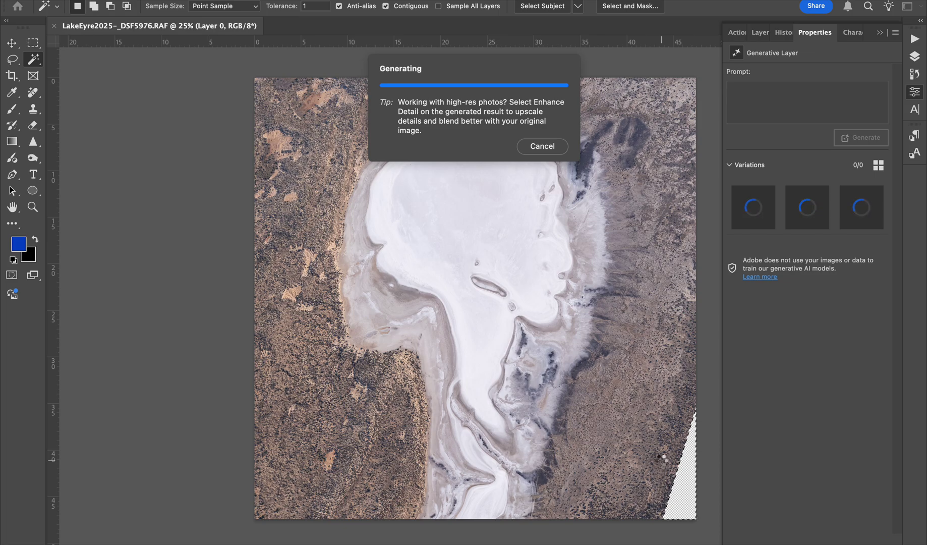
Step: Examine the generated lower-right corner up close for how well it blends with the surrounding ground
mouse_move(770, 199)
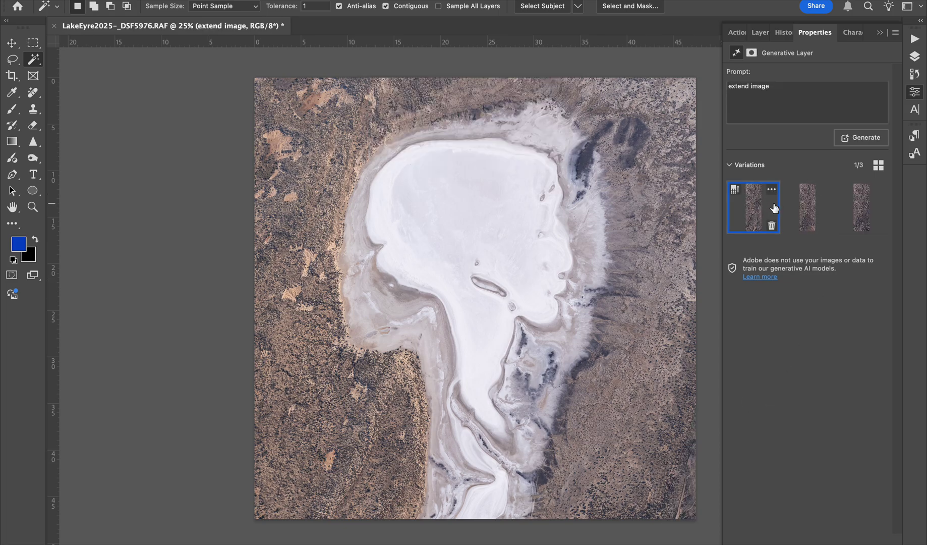
key(super+space)
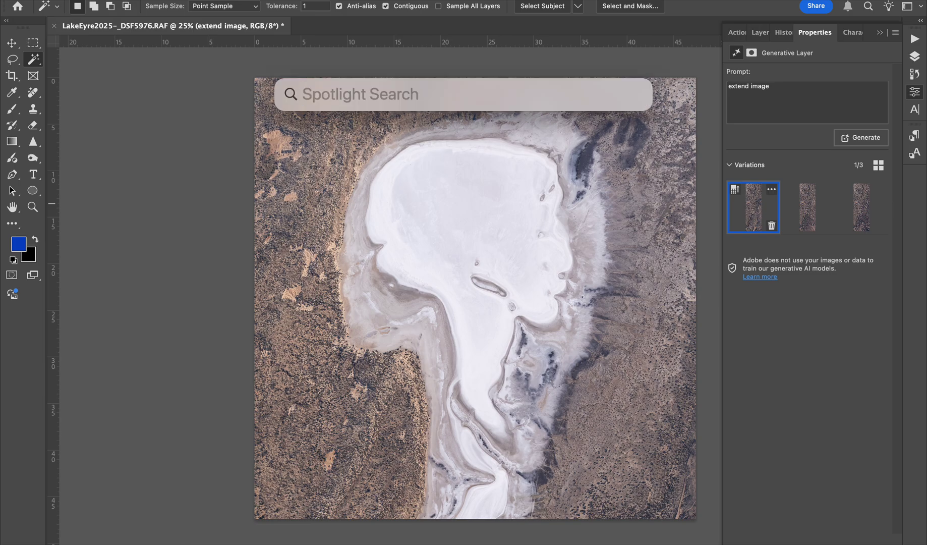
click(694, 22)
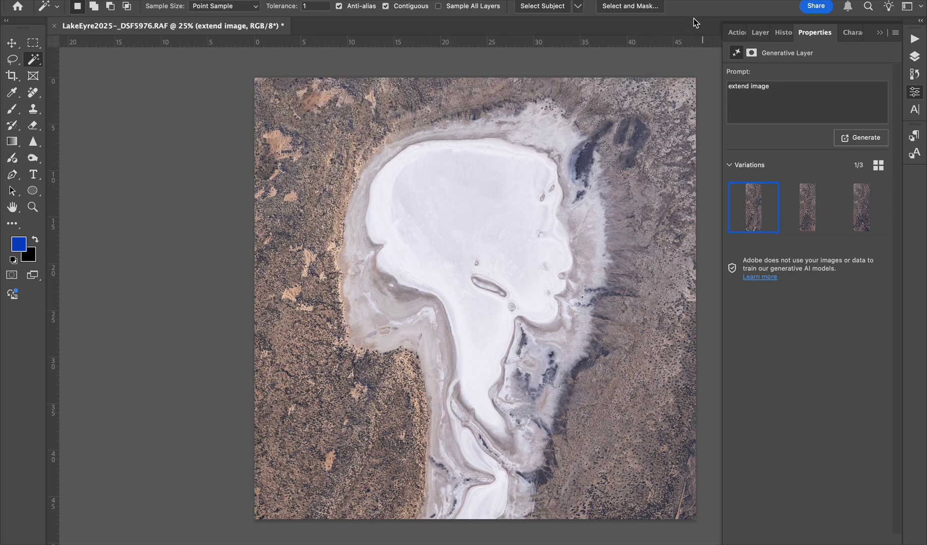
key(super+equal)
key(super+equal)
key(super+equal)
scroll(496, 208, down, 10)
scroll(497, 208, right, 10)
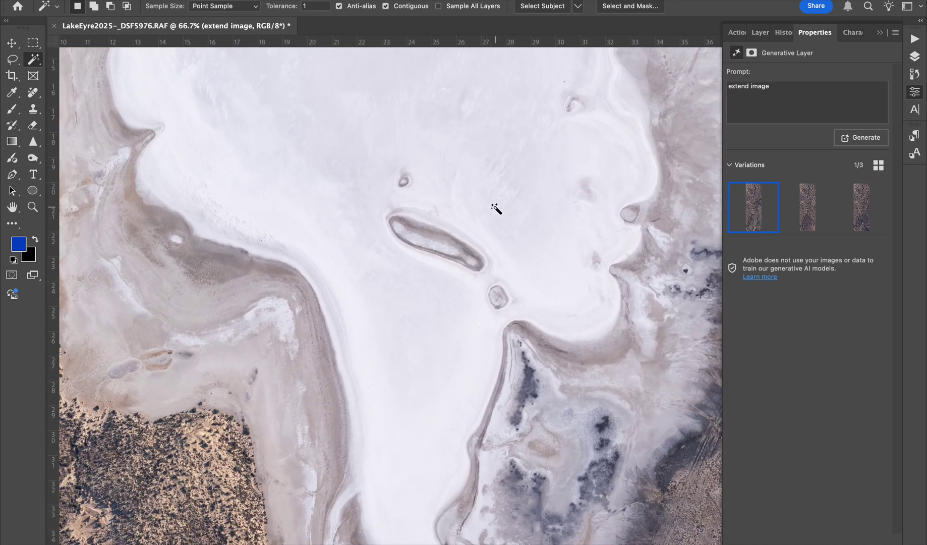
scroll(497, 208, down, 5)
scroll(496, 207, right, 2)
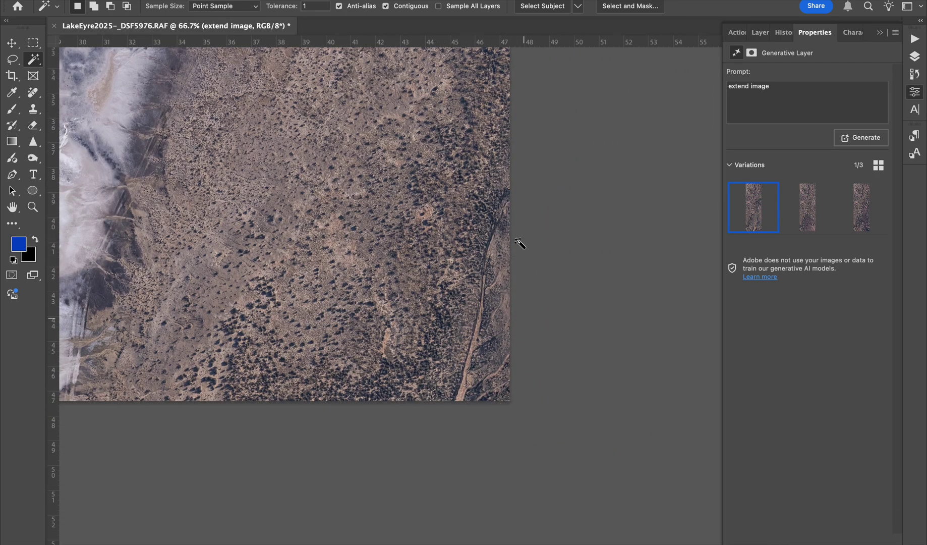
key(super+equal)
key(super+equal)
key(super+equal)
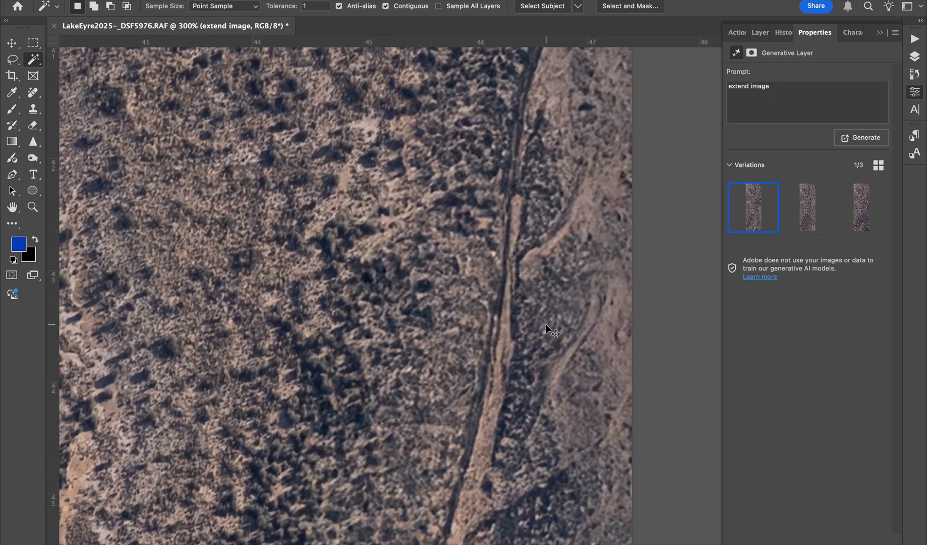
key(super+minus)
key(super+minus)
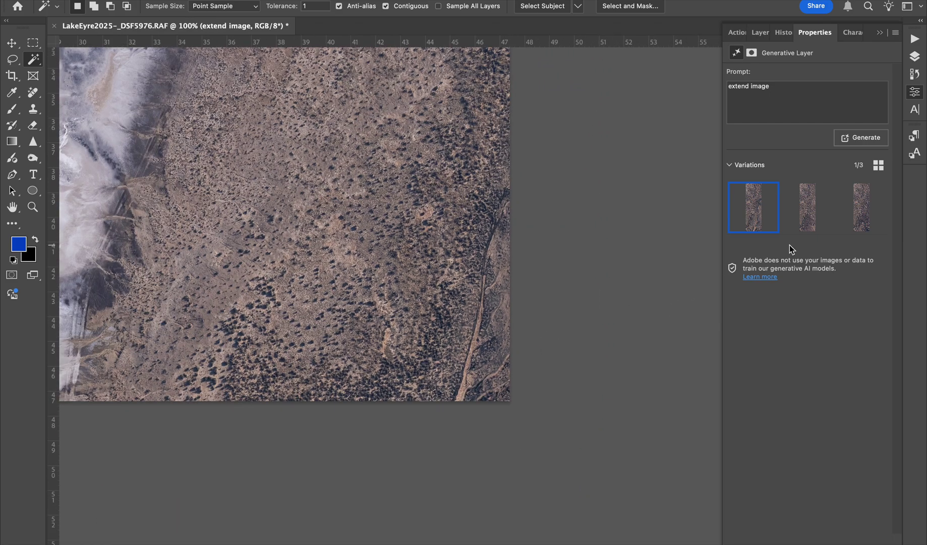
Step: Compare the three generated corner variations and return to the first one
click(805, 229)
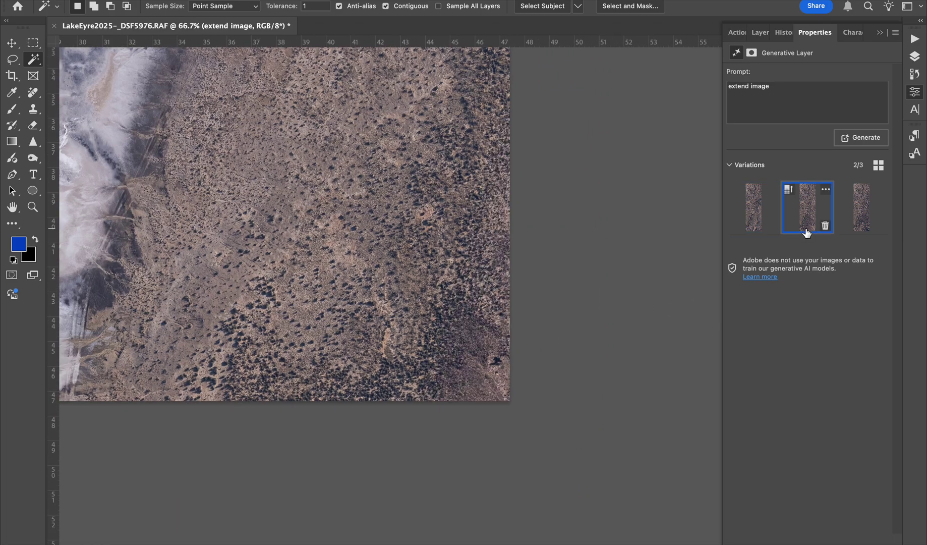
click(858, 229)
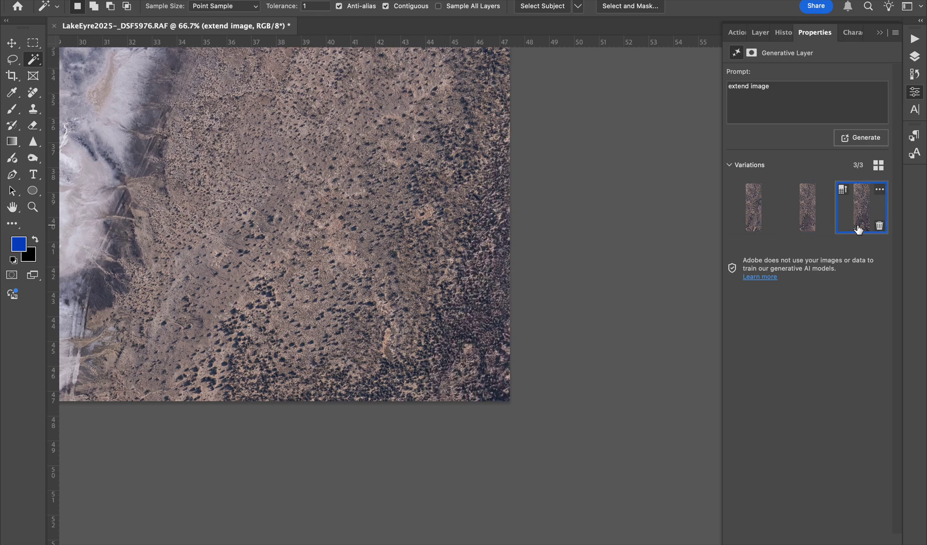
click(813, 222)
click(760, 217)
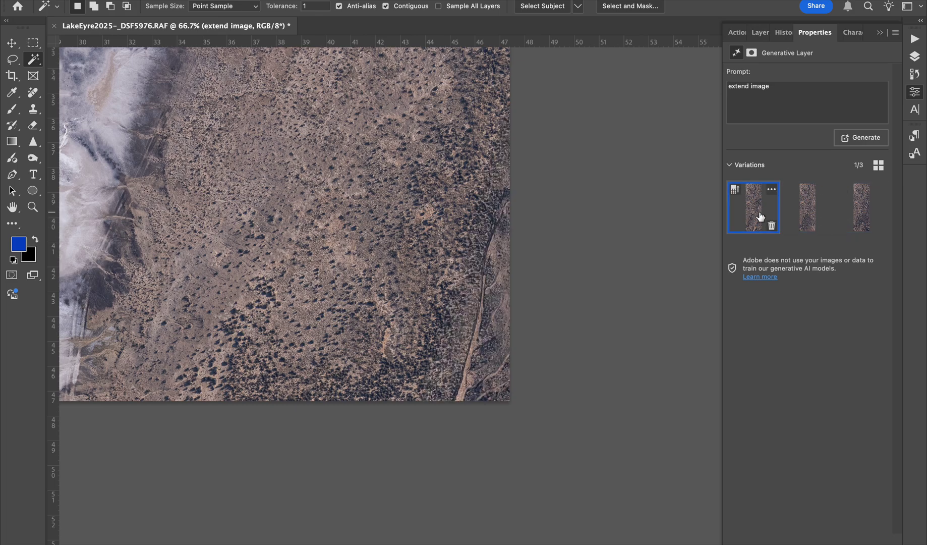
Step: Compare the second and third generated corner variations and keep the third one
click(803, 214)
click(855, 212)
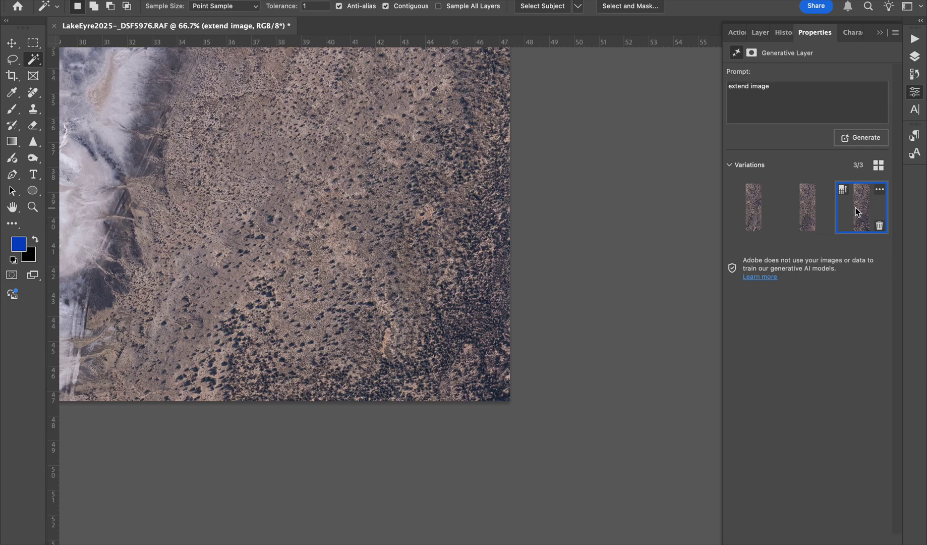
drag(776, 93, 730, 84)
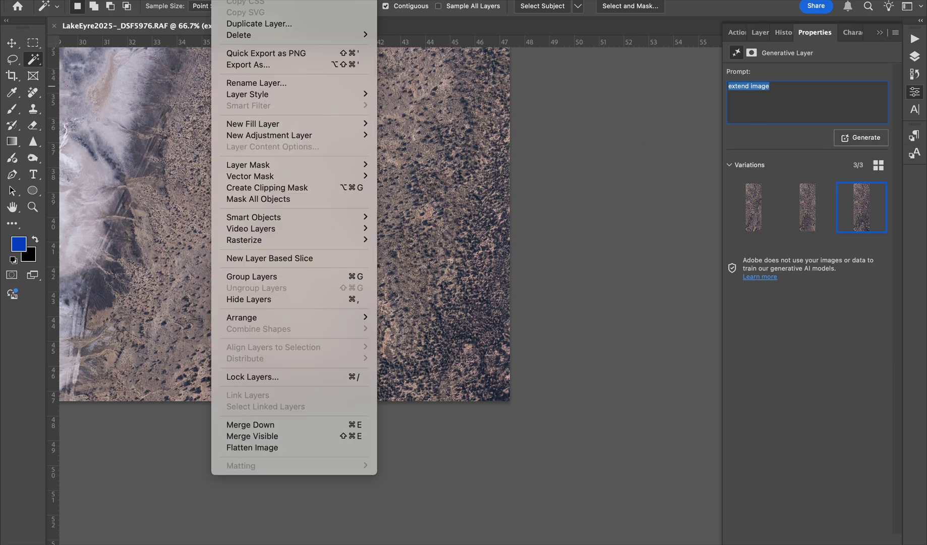
key(Escape)
Step: Check the generated layer by hiding and showing it, then flatten the image and save it
click(759, 32)
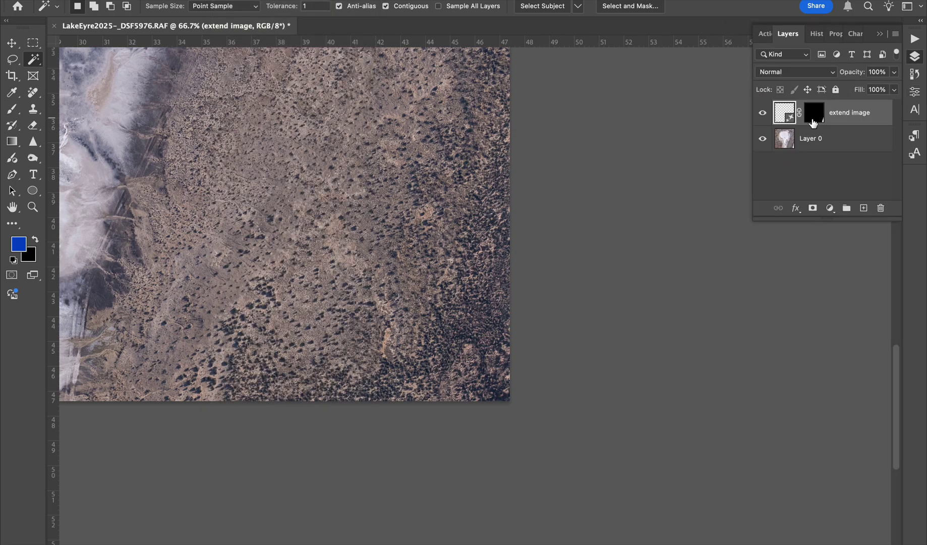
click(763, 112)
click(762, 112)
click(227, 0)
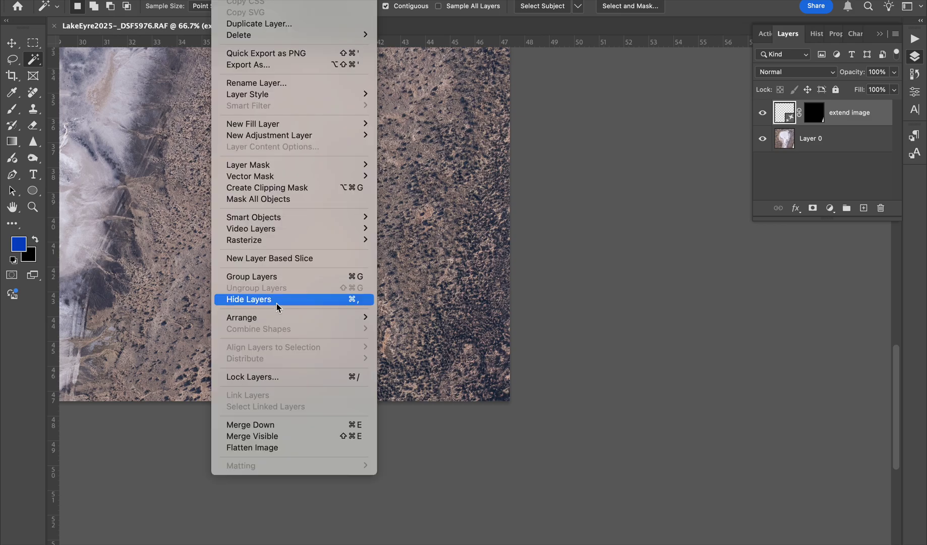
click(280, 447)
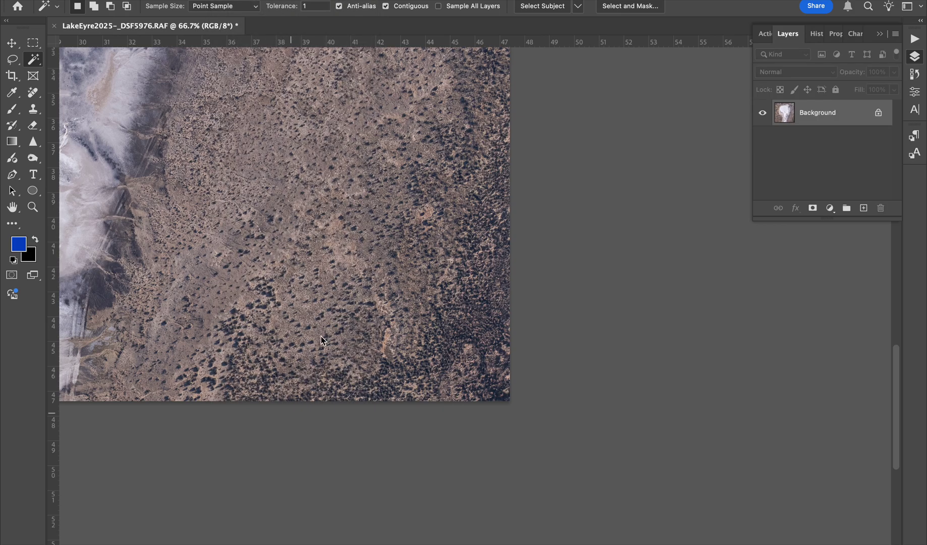
key(super+s)
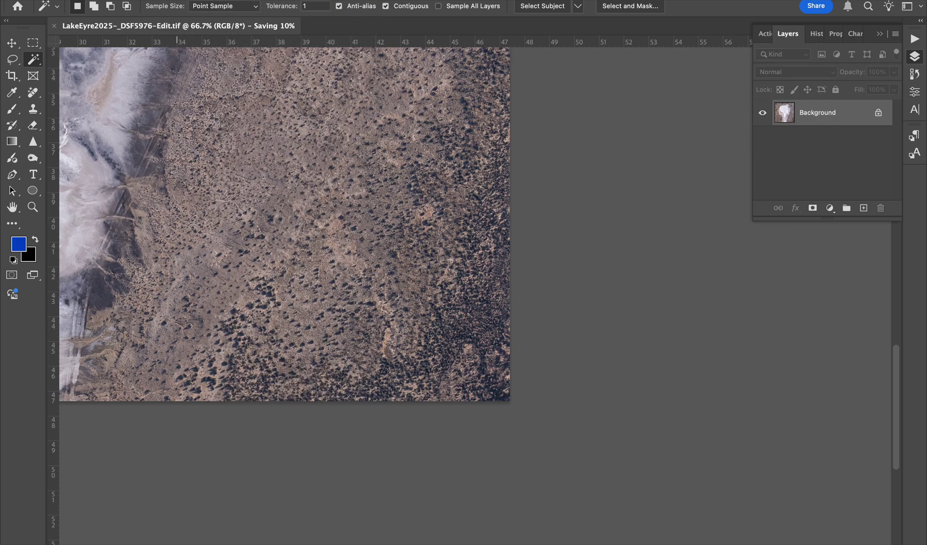
Step: Switch back to Lightroom Classic and apply Auto tone settings to the edited salt lake photo
mouse_move(281, 540)
click(314, 534)
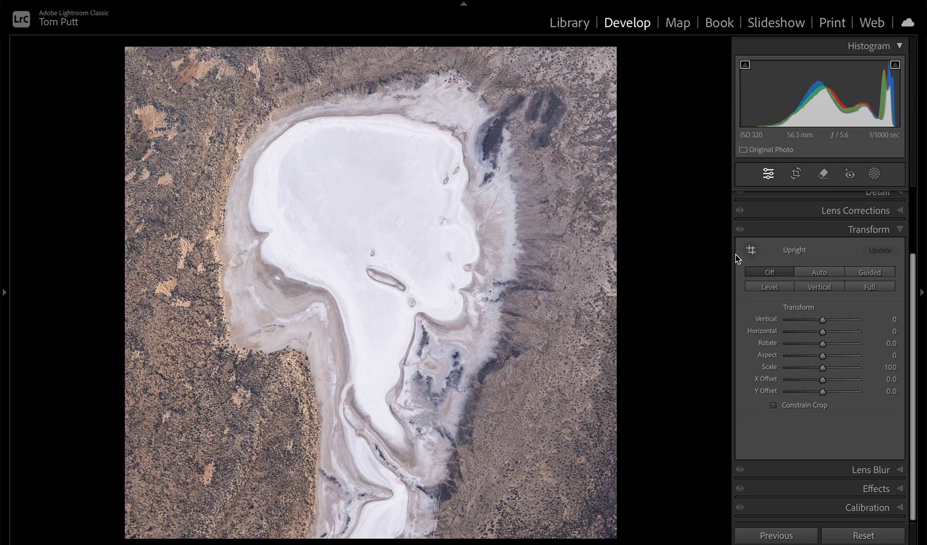
scroll(888, 288, up, 3)
click(877, 197)
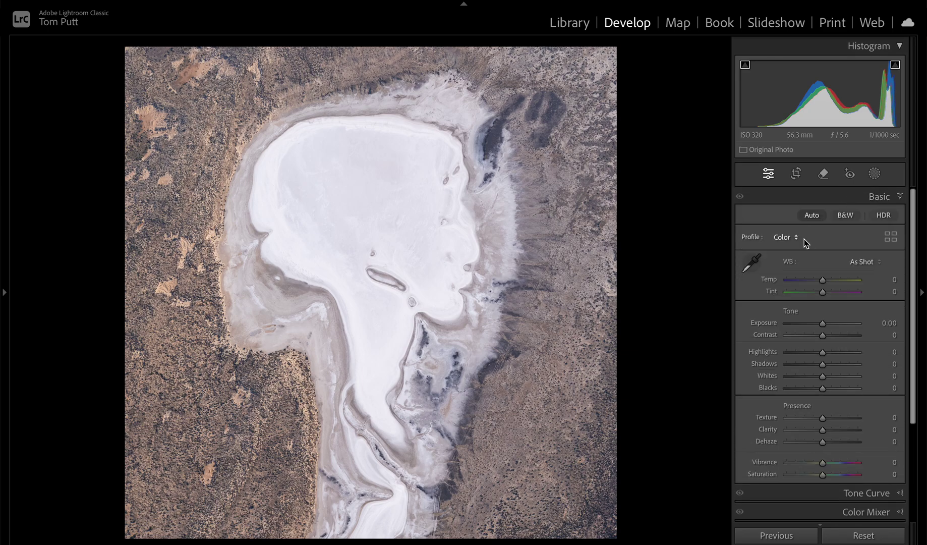
click(809, 212)
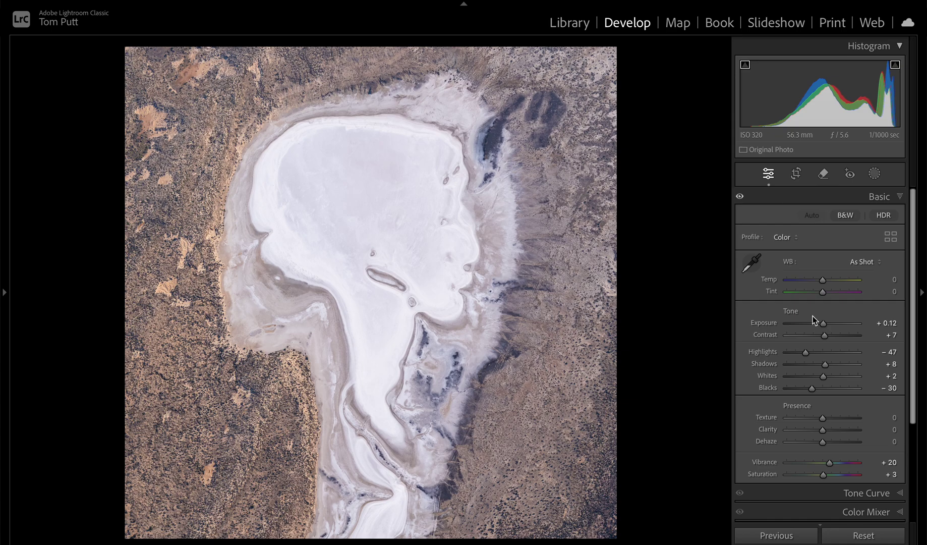
Step: Set Dehaze to +54, try Saturation at +26 and reset Saturation to 0
drag(825, 442, 844, 442)
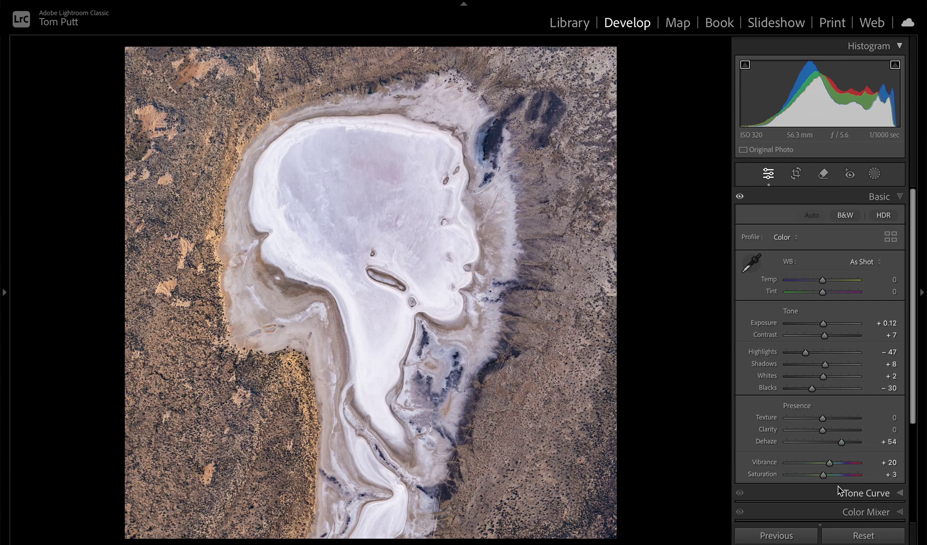
drag(823, 474, 833, 475)
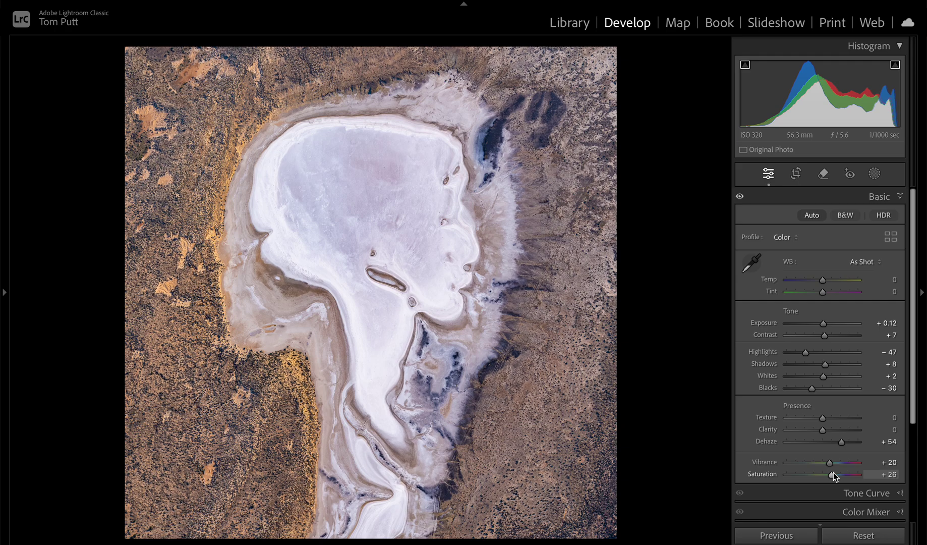
double_click(769, 475)
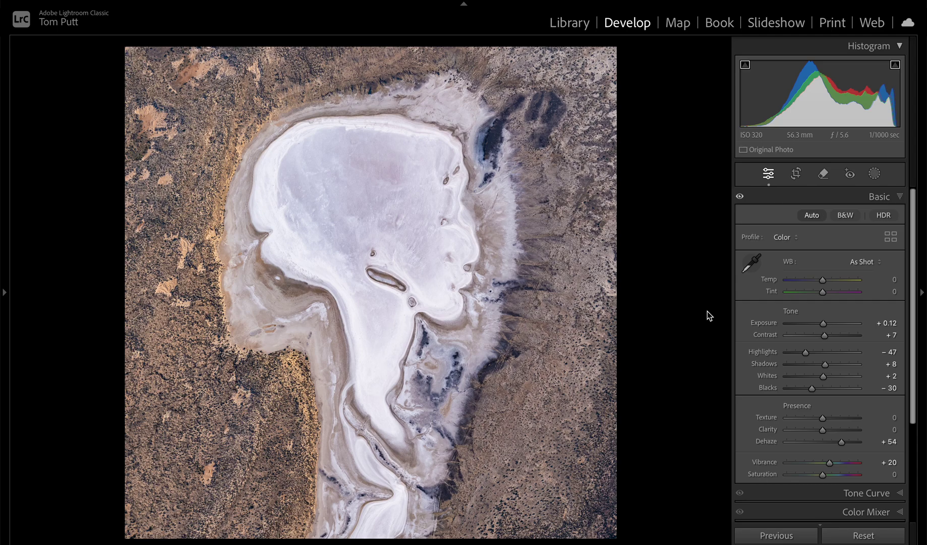
Step: Paint a brush mask with Saturation at -50 and Auto Mask over the ground surrounding the salt lake
click(874, 175)
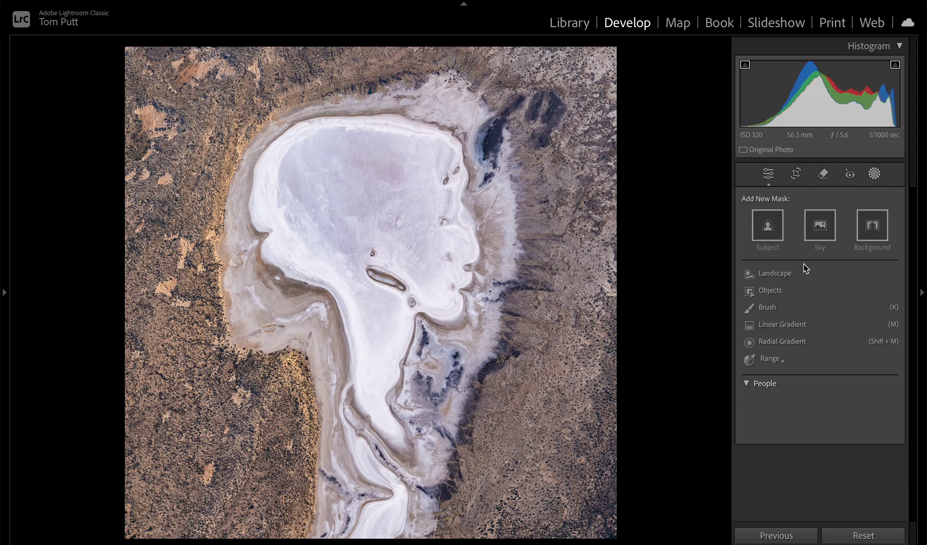
click(773, 310)
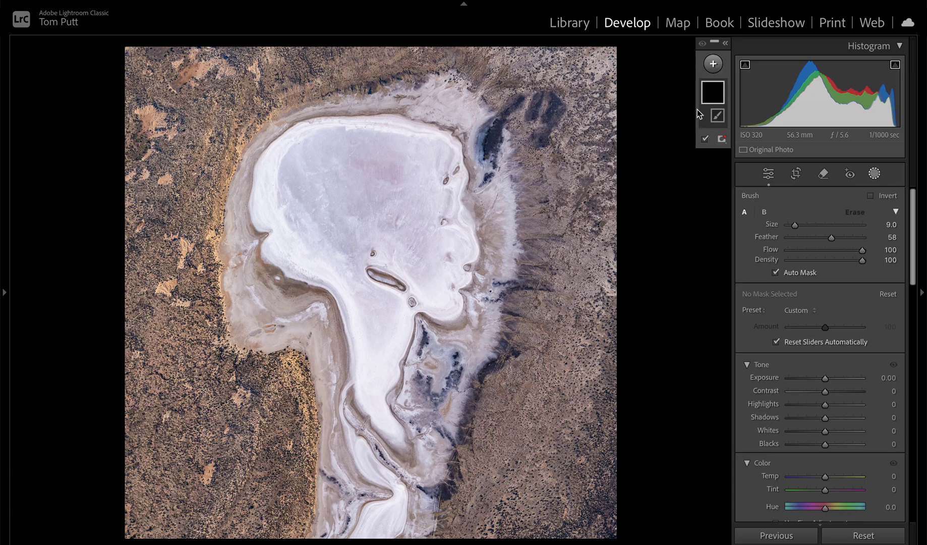
scroll(809, 508, down, 3)
click(807, 499)
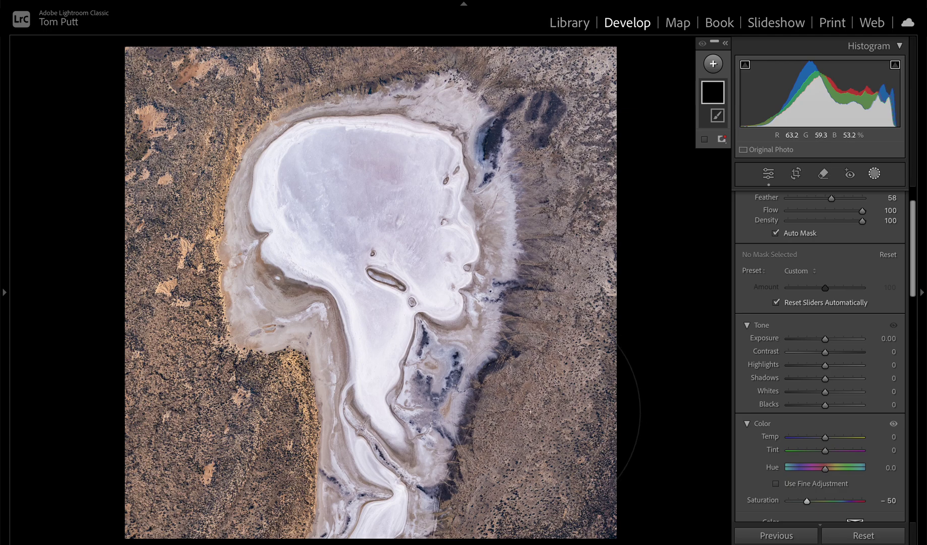
click(523, 421)
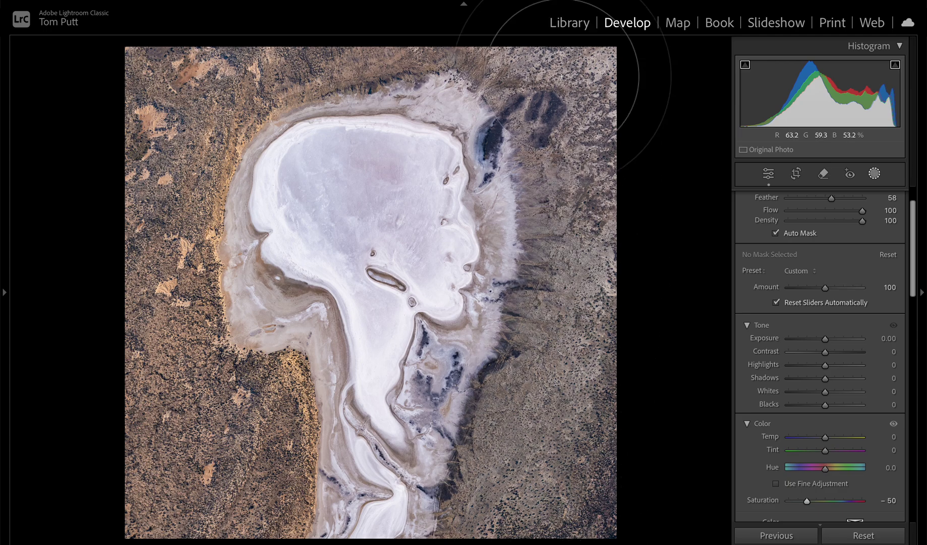
mouse_move(576, 3)
mouse_down()
mouse_move(252, 3)
mouse_move(152, 50)
mouse_move(172, 147)
mouse_move(169, 292)
mouse_up()
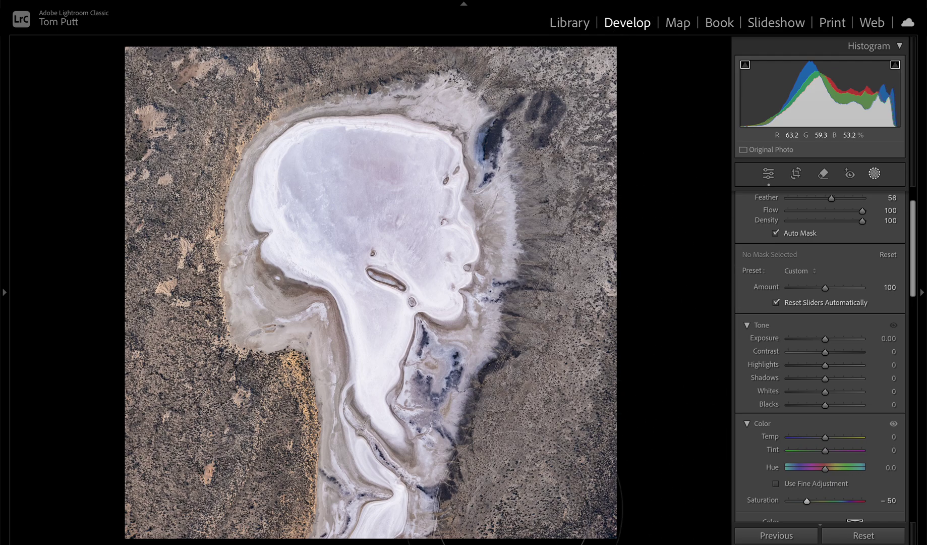
click(600, 469)
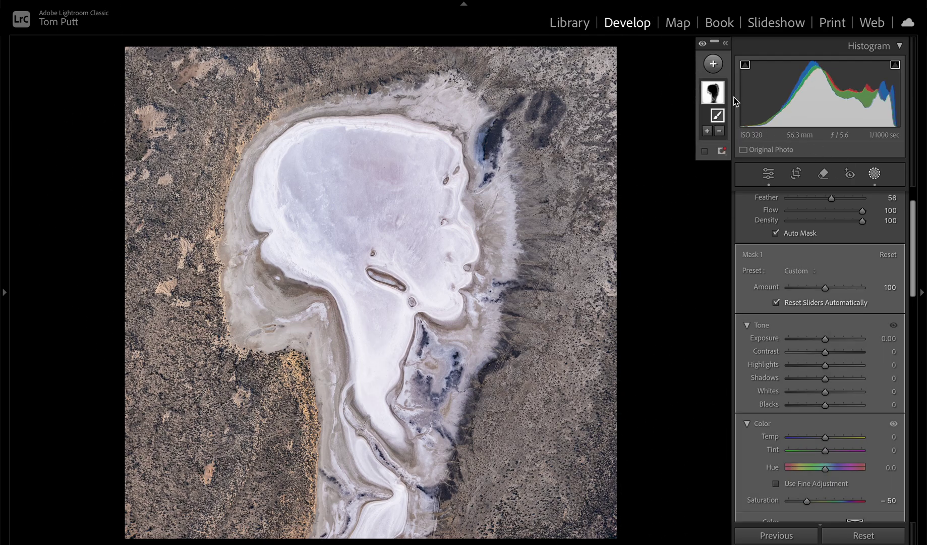
Step: Duplicate and invert the ground mask, setting Saturation 63, Tint 22 and Temp -7 for the salt lake
right_click(713, 97)
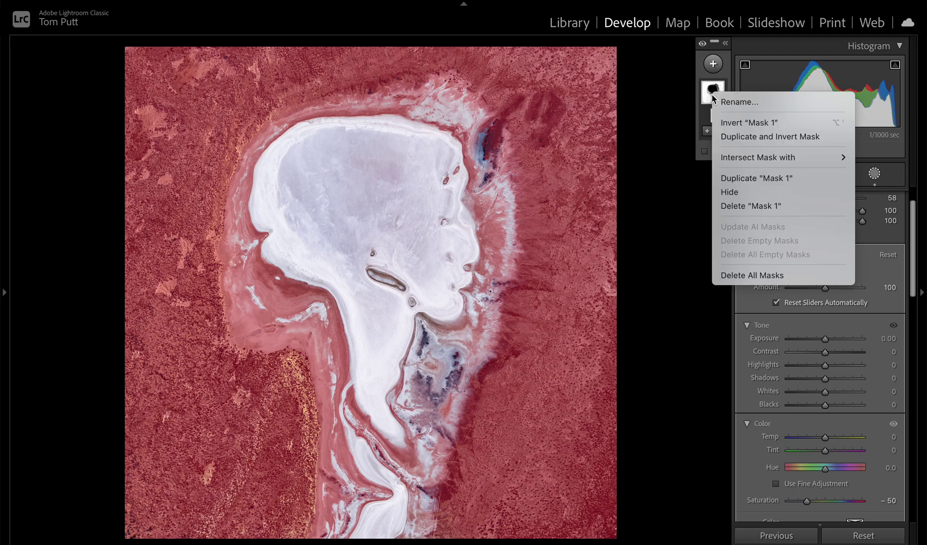
click(749, 137)
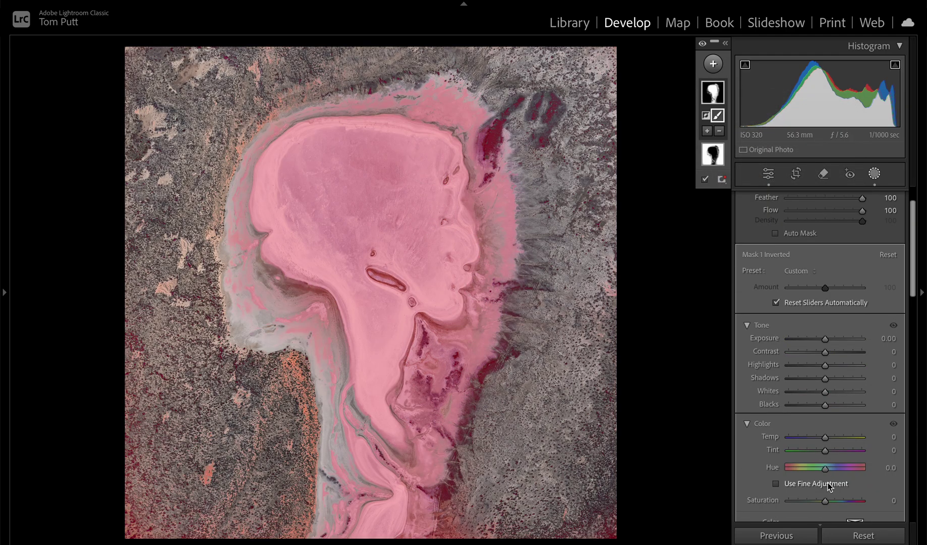
drag(825, 500, 847, 499)
mouse_move(827, 439)
mouse_down()
mouse_move(817, 438)
mouse_move(829, 437)
mouse_move(840, 453)
mouse_move(826, 437)
mouse_up()
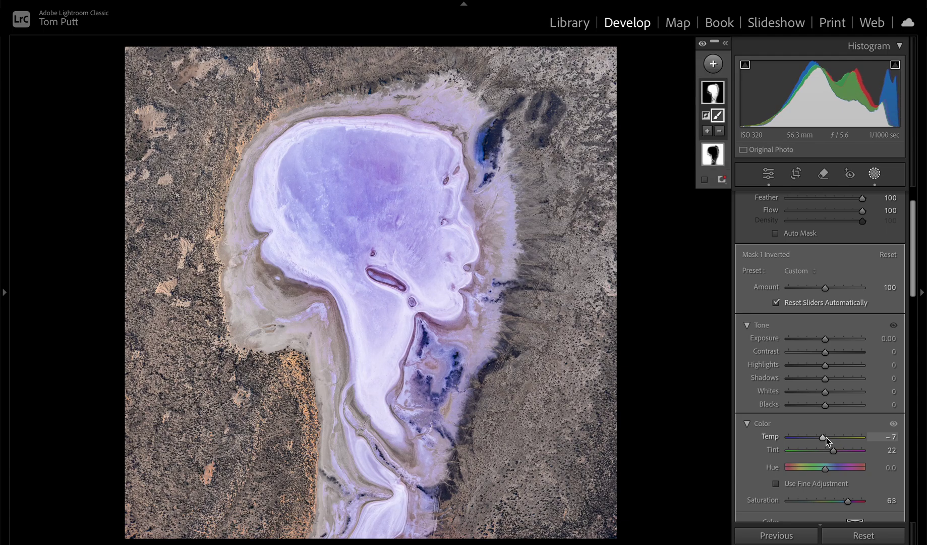
Step: Revert the photo to the Saturation reset state in its history, before the brush masks were added
click(5, 299)
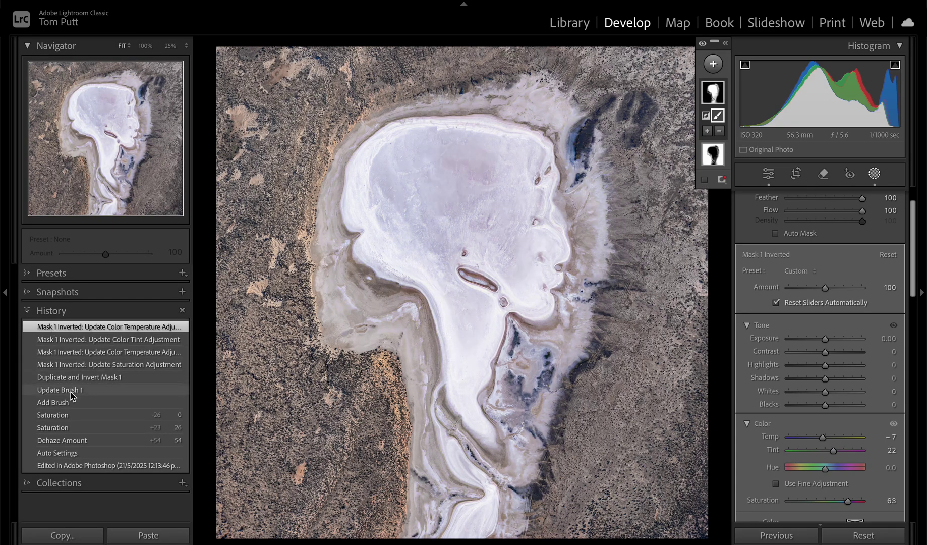
click(68, 414)
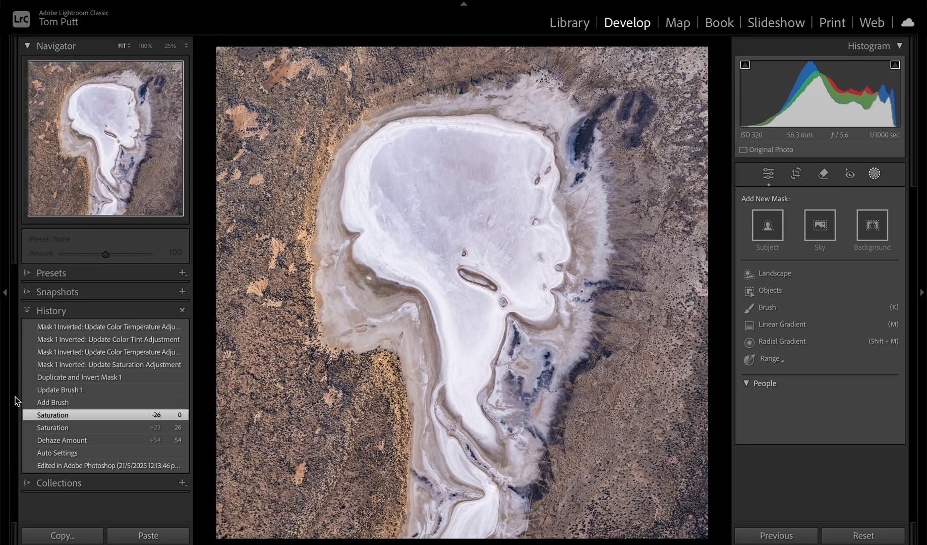
click(7, 395)
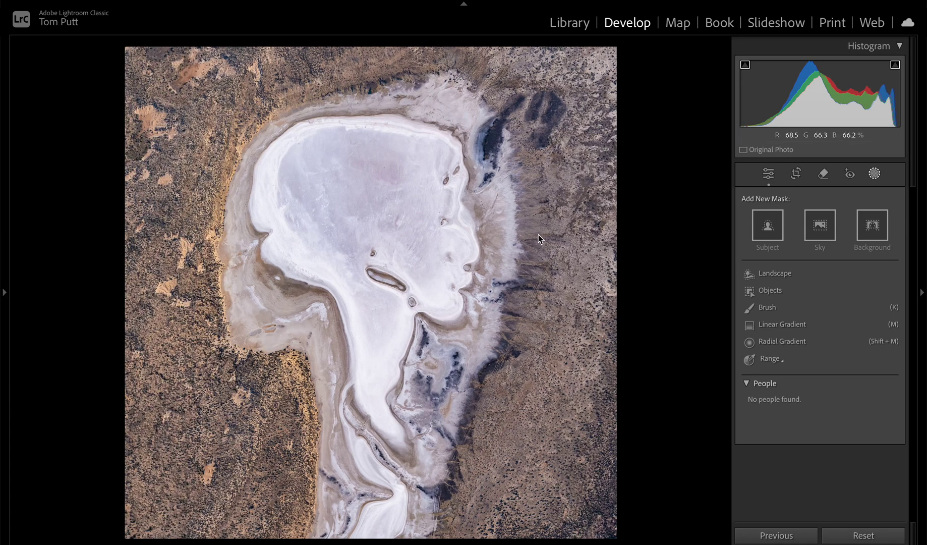
Step: Convert the salt lake photo to black and white with Contrast at +46 and Blacks at -66
click(768, 174)
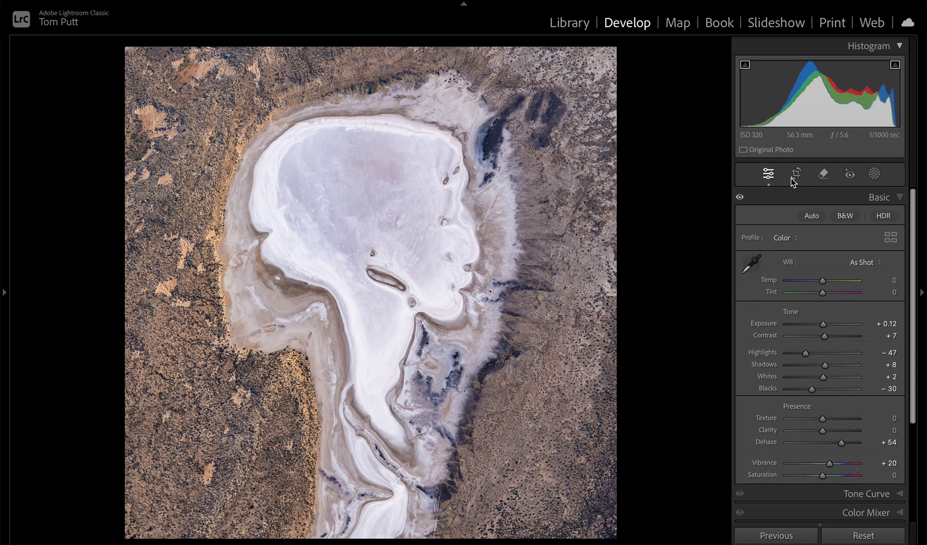
click(846, 216)
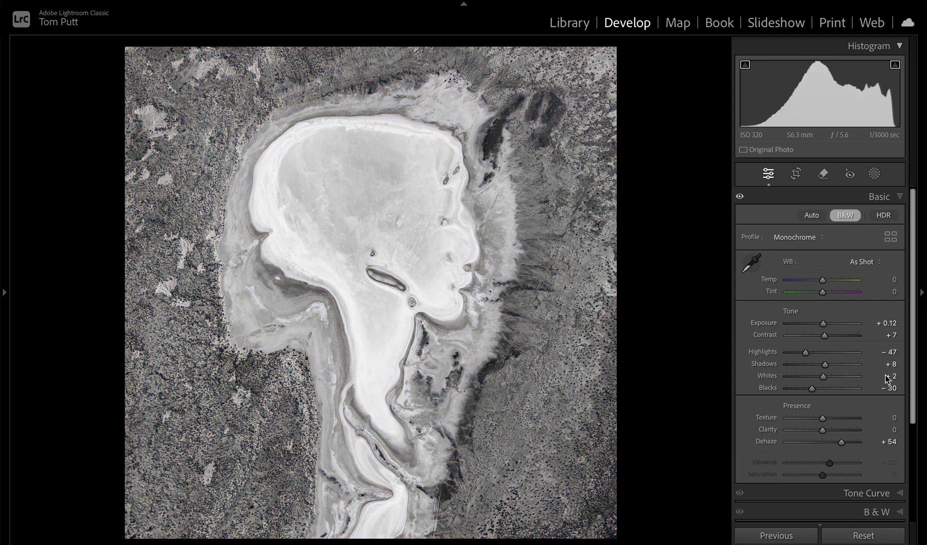
scroll(876, 426, down, 2)
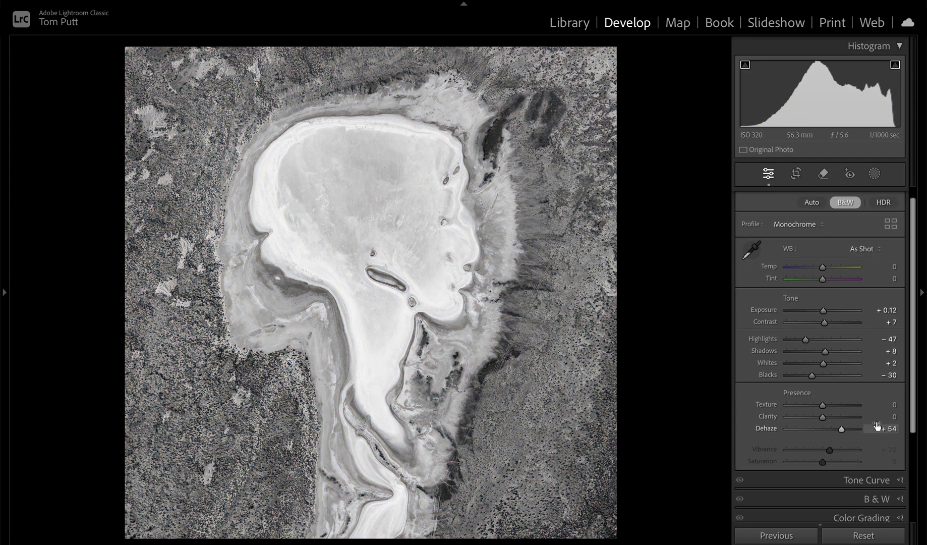
scroll(875, 426, down, 2)
mouse_move(826, 304)
mouse_down()
mouse_move(847, 304)
mouse_move(838, 304)
mouse_up()
drag(812, 359, 795, 358)
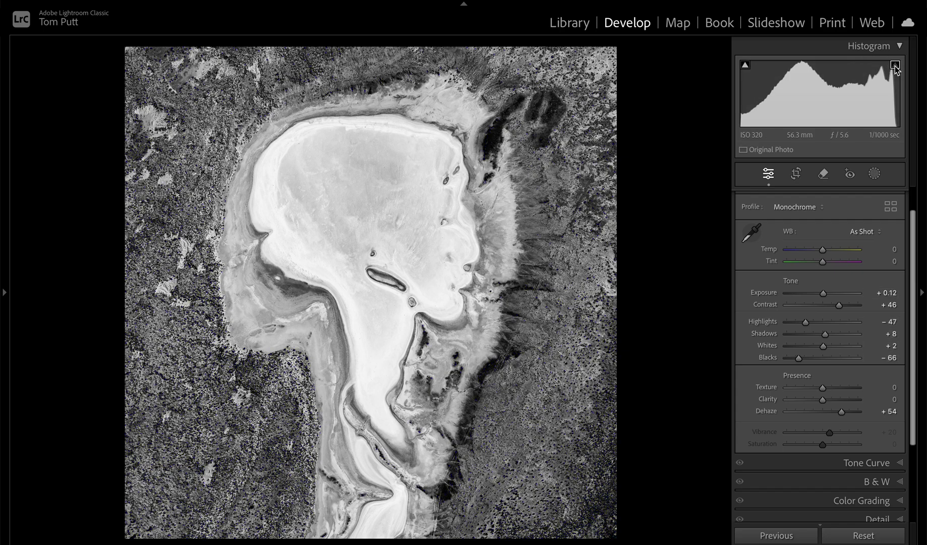
Step: Set Clarity to +36 and Whites to +33, checking the photo for highlight clipping
mouse_move(822, 399)
mouse_down()
mouse_move(852, 400)
mouse_move(824, 398)
mouse_move(835, 397)
mouse_up()
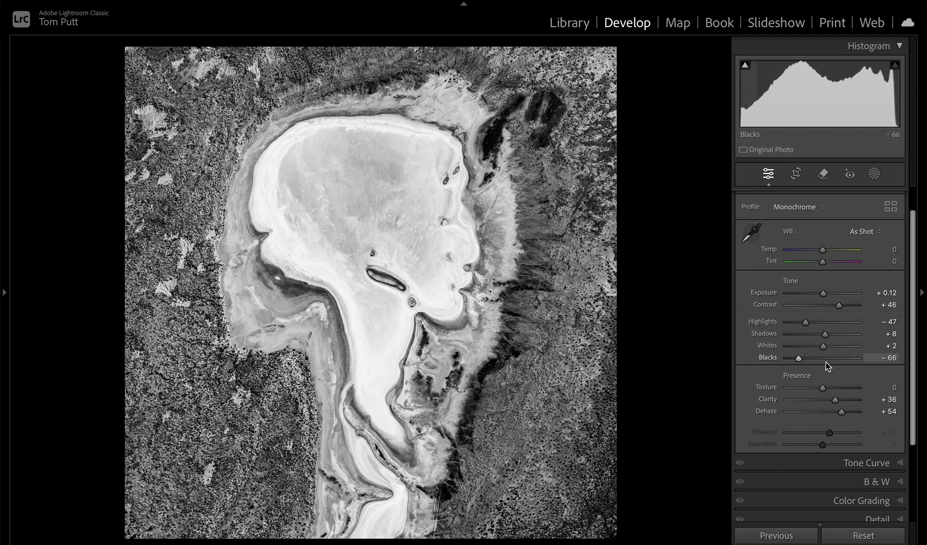
mouse_move(827, 347)
mouse_down()
mouse_move(849, 345)
mouse_move(835, 351)
mouse_up()
click(895, 64)
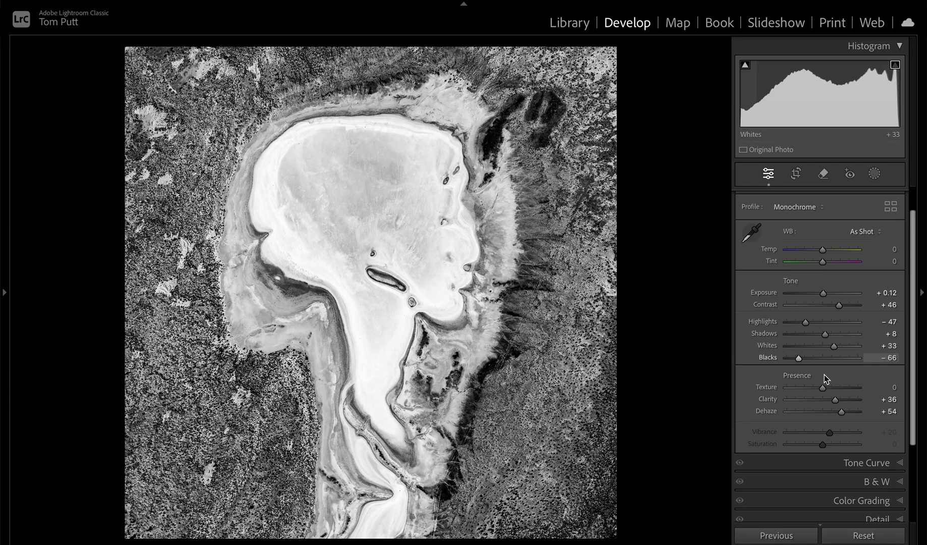
Step: Compare the black-and-white version with the photo before its adjustments, including the initial state in the history
key(backslash)
key(backslash)
key(backslash)
key(backslash)
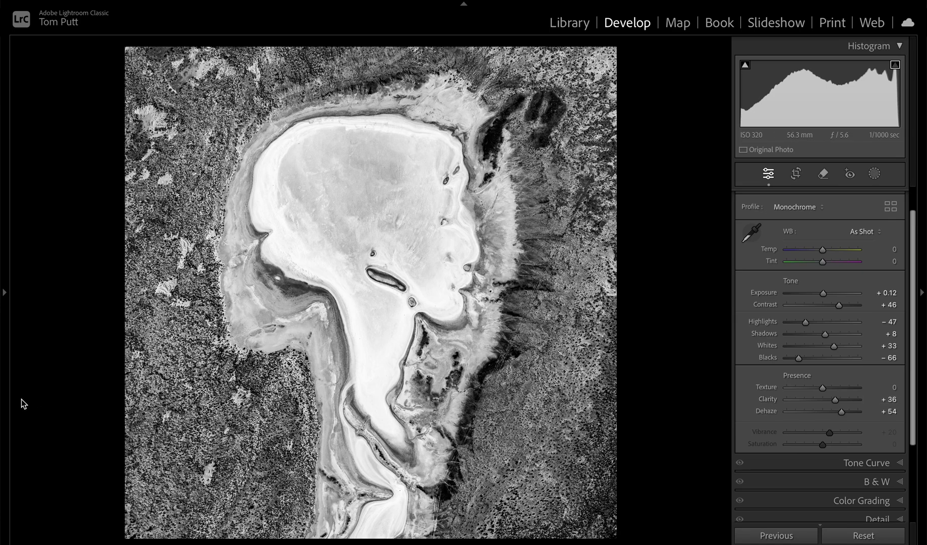
click(6, 402)
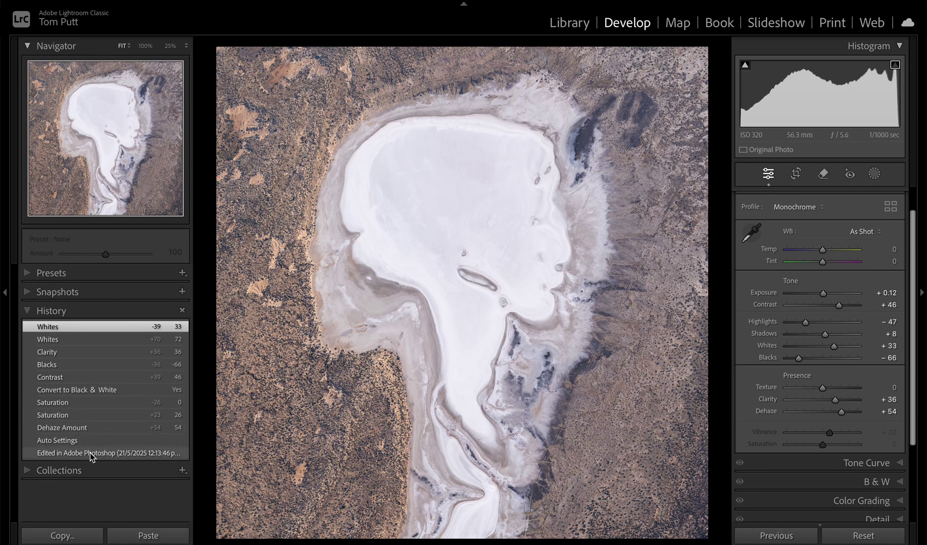
Step: Return to the photo grid and open the original LakeEyre2025-_DSF5976 RAF at full view
key(g)
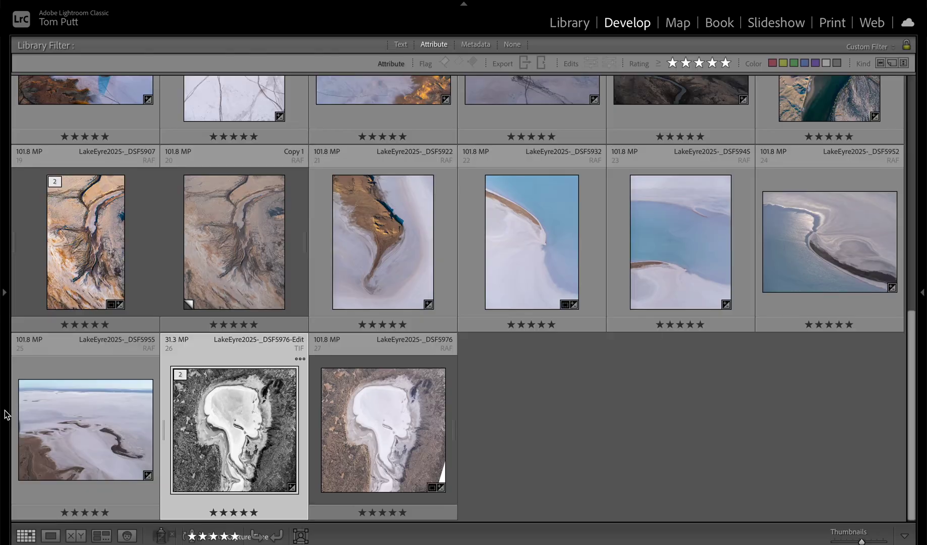
double_click(365, 432)
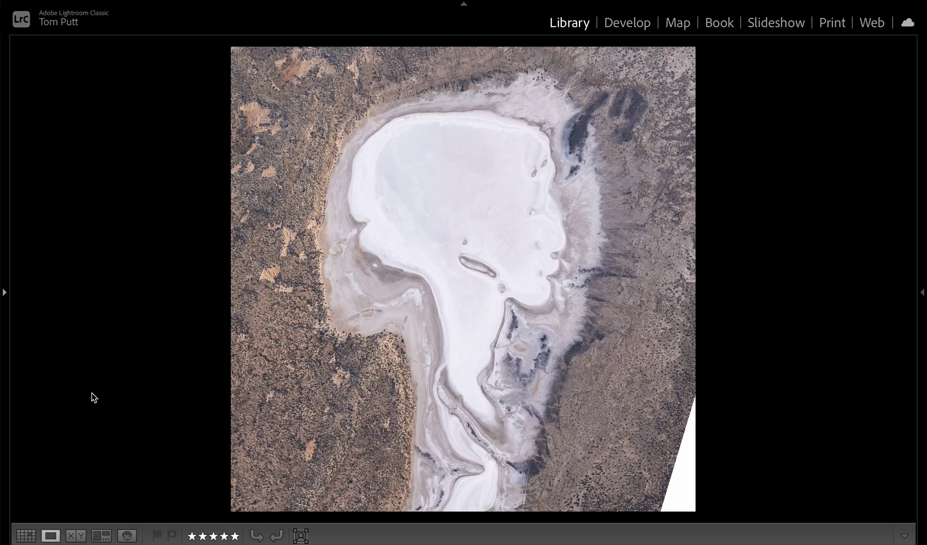
click(7, 383)
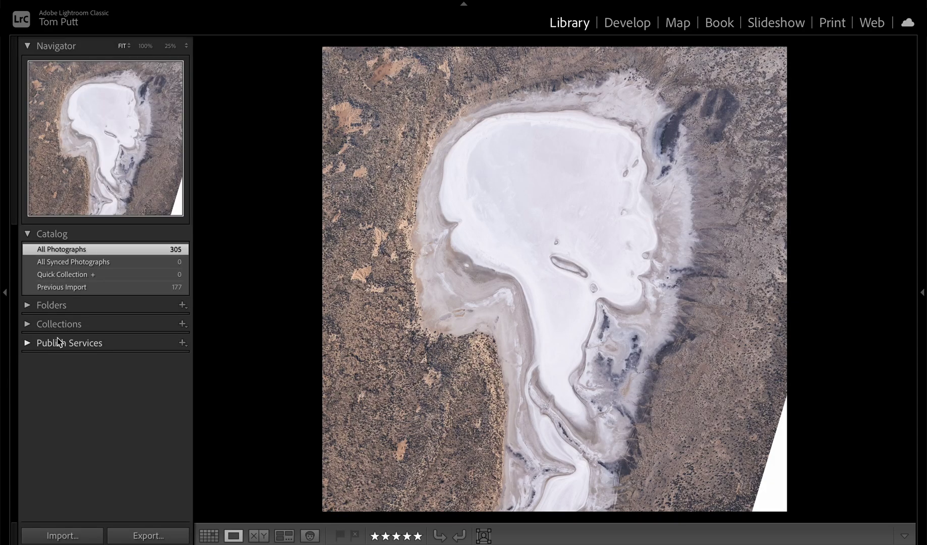
Step: Return the original LakeEyre2025-_DSF5976 RAF to its import state in the edit history
key(d)
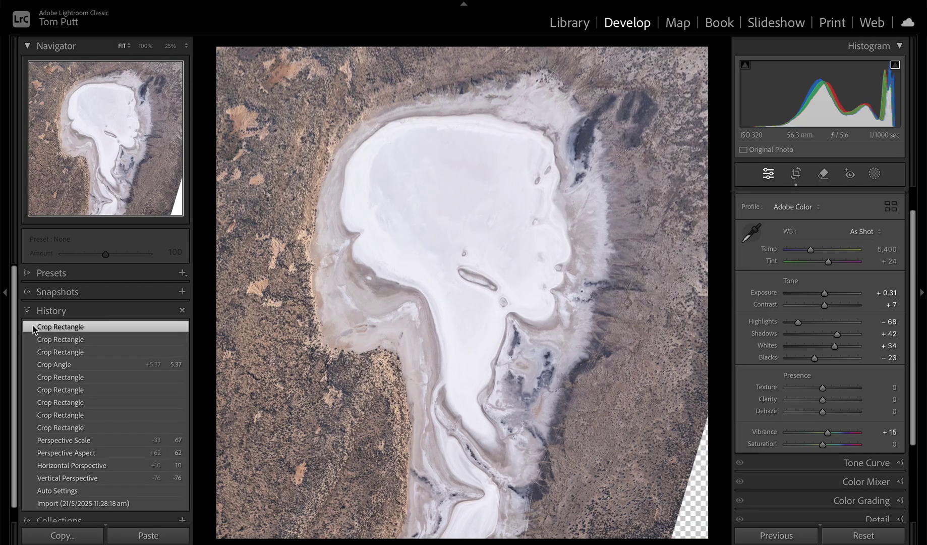
scroll(51, 418, down, 1)
click(54, 490)
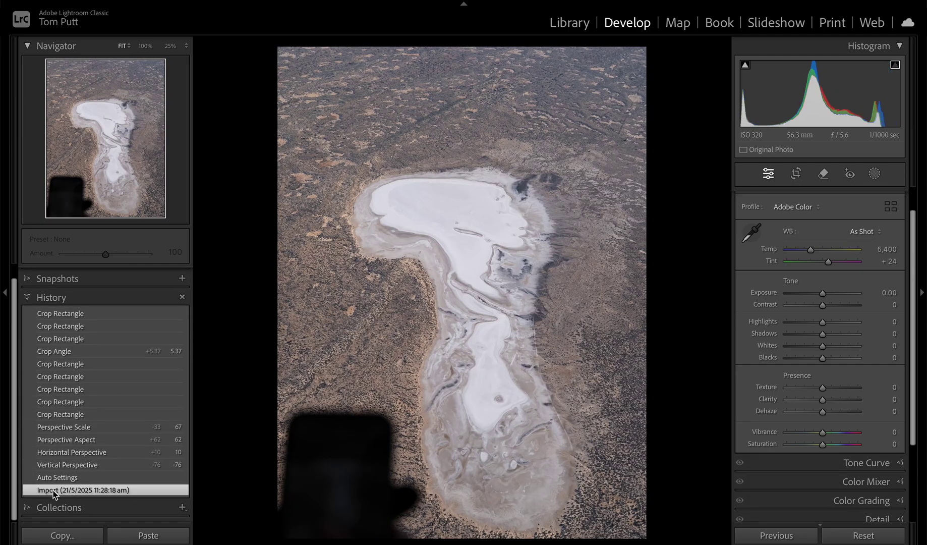
Step: Compare the black-and-white salt lake edit with its unedited original RAF, each at full view
key(g)
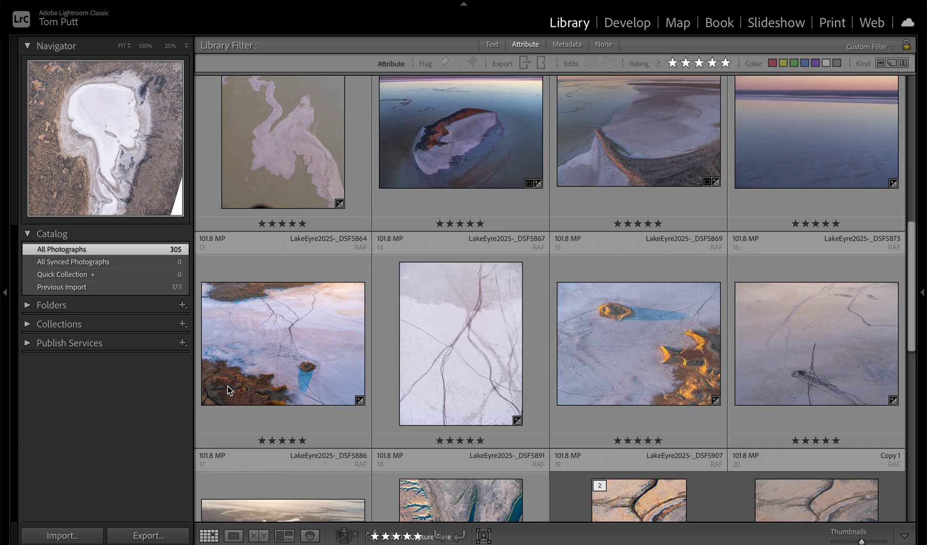
double_click(482, 424)
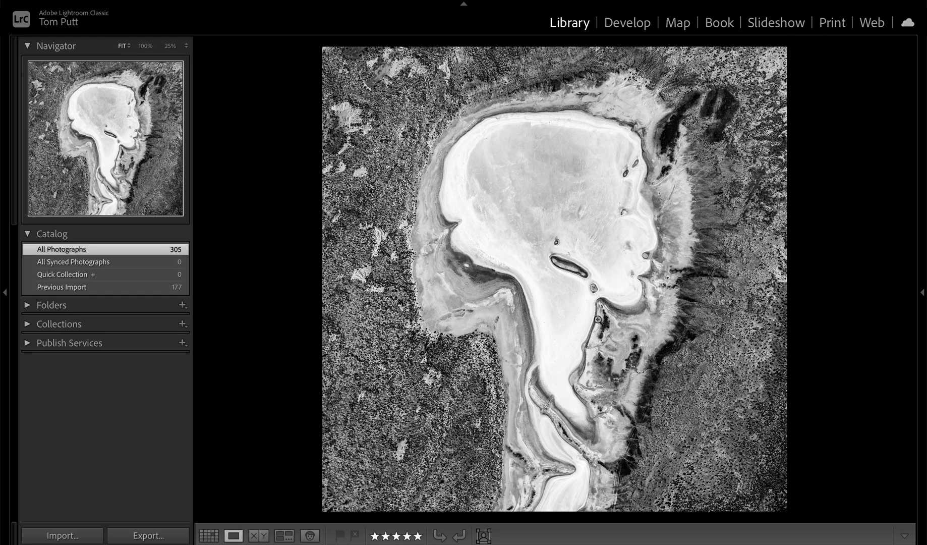
key(g)
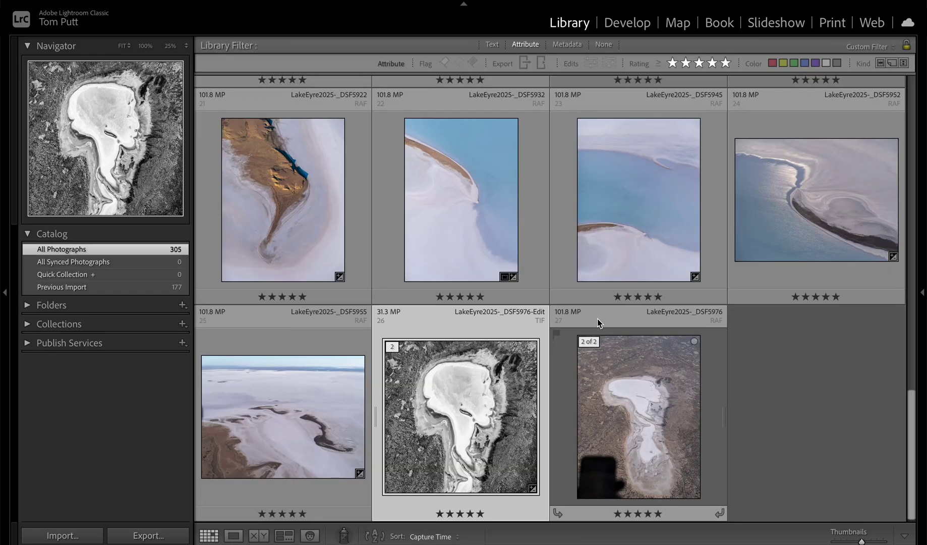
double_click(642, 402)
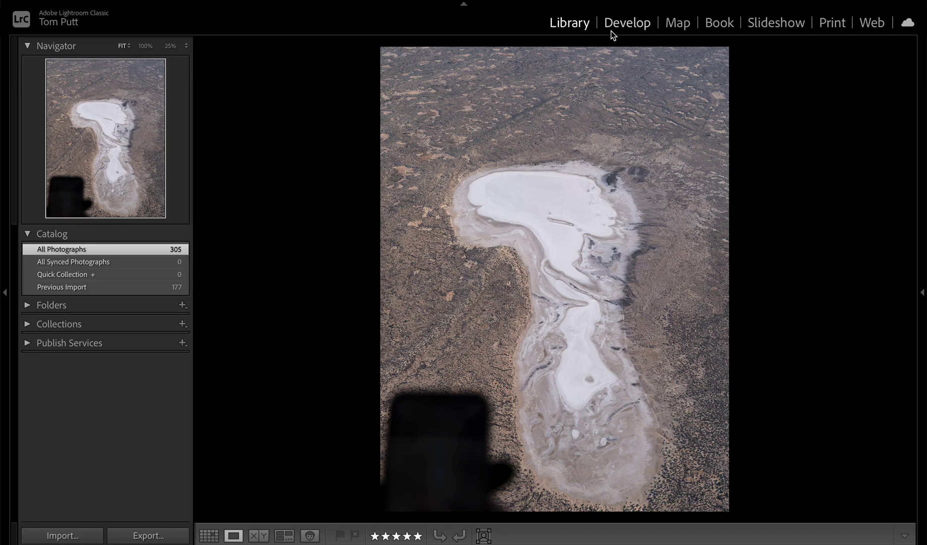
Step: Apply automatic tone to the hazy yellow aerial photo, with Dehaze at +63, Whites at +73 and Saturation at -11
key(Right)
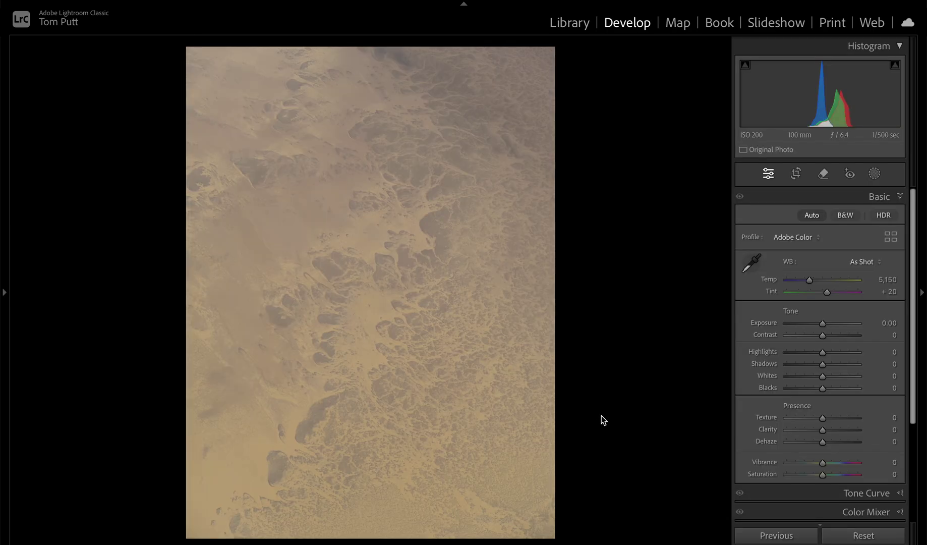
click(812, 215)
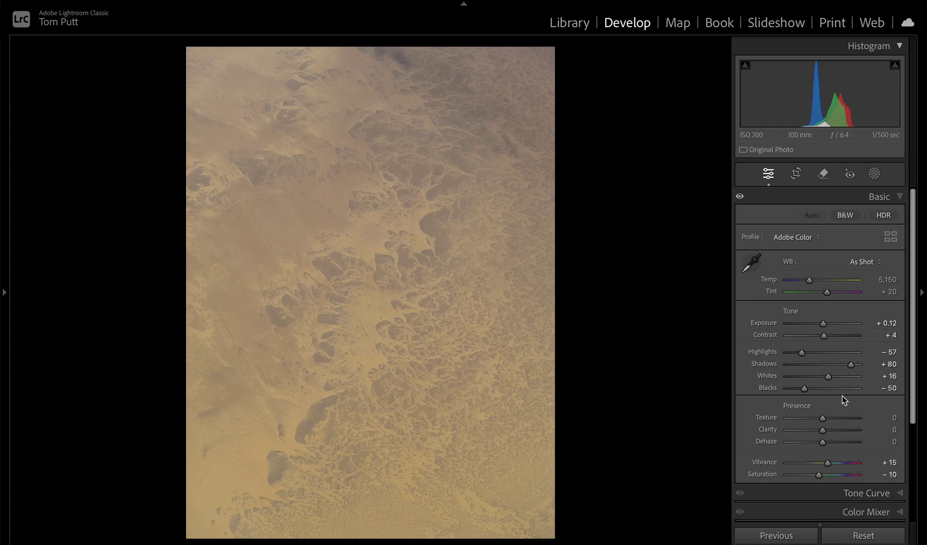
drag(837, 442, 844, 441)
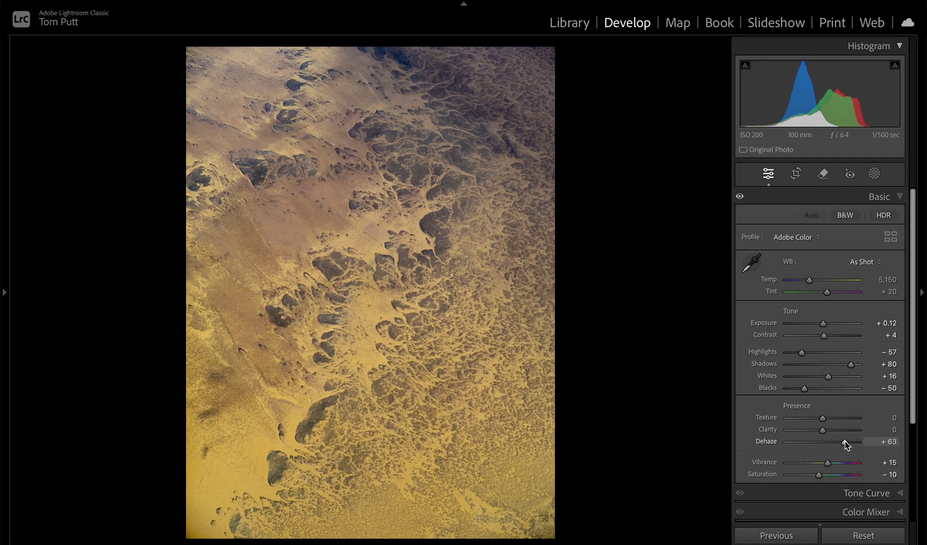
drag(834, 381, 849, 380)
double_click(826, 475)
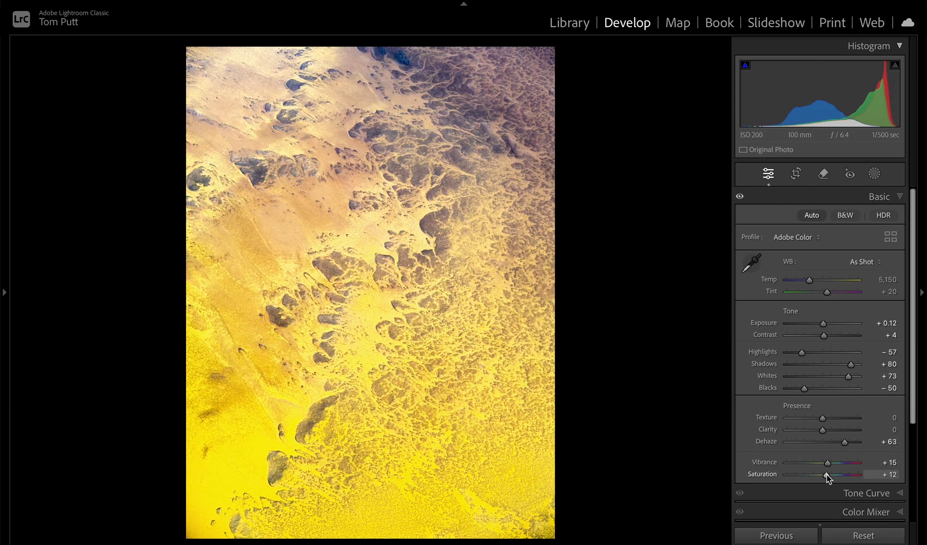
drag(823, 475, 819, 475)
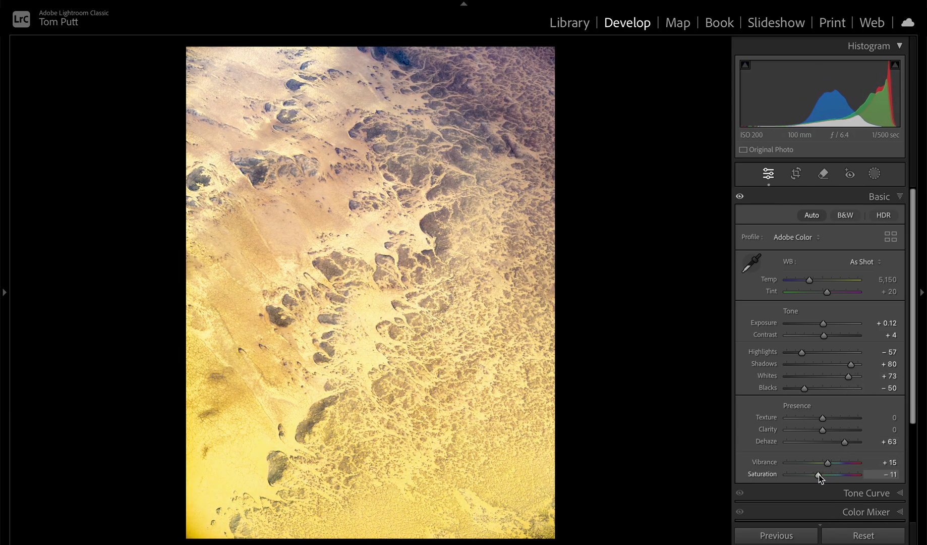
Step: Raise the photo's Contrast to +78 and compare the result with the unedited version
drag(824, 335, 851, 335)
key(backslash)
key(backslash)
key(backslash)
key(backslash)
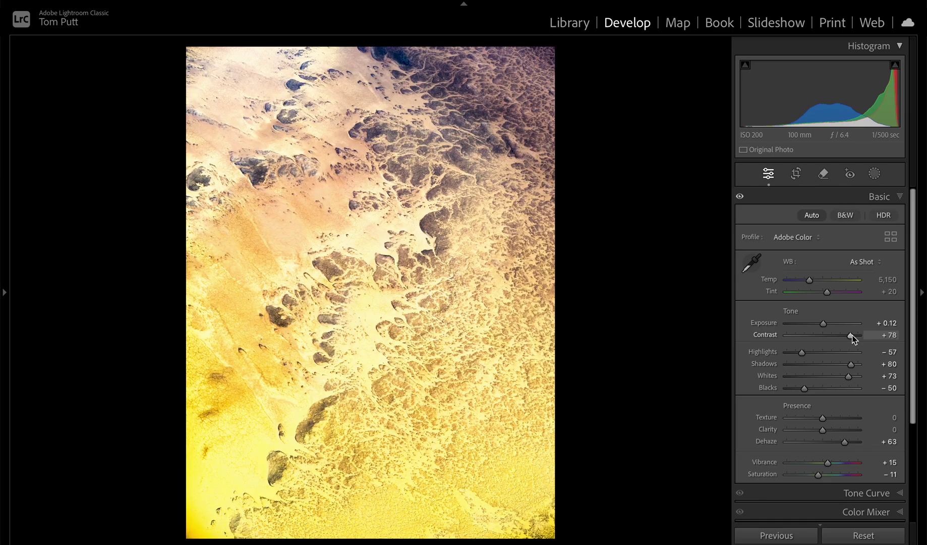
Step: Set Vertical perspective to -35 with the crop constrained to the image, and reposition the photo within the crop
scroll(910, 504, down, 5)
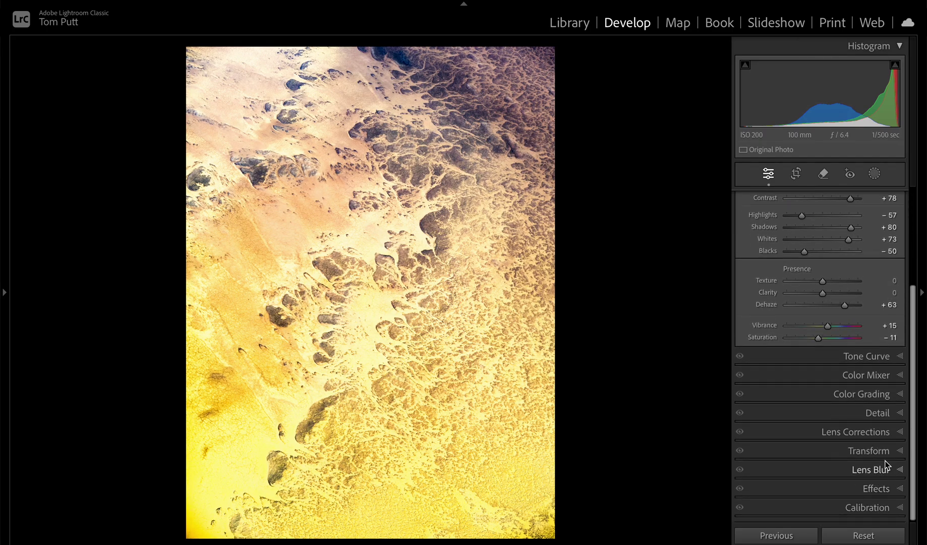
click(881, 450)
drag(822, 380, 812, 379)
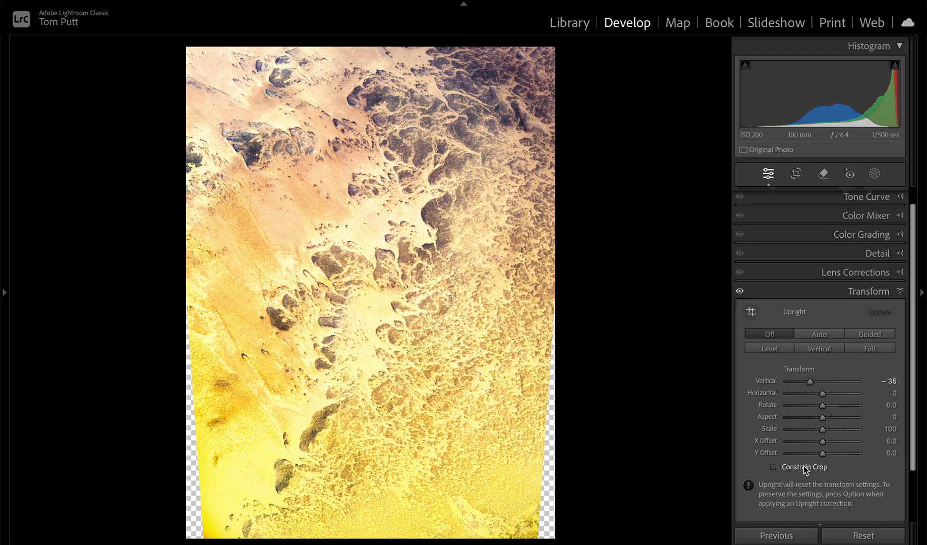
click(802, 467)
click(798, 174)
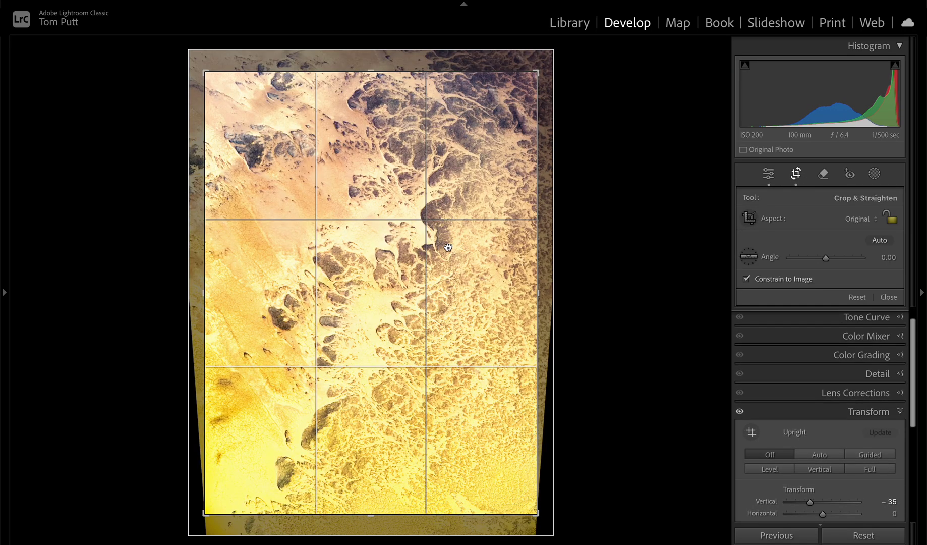
drag(440, 244, 421, 265)
key(Return)
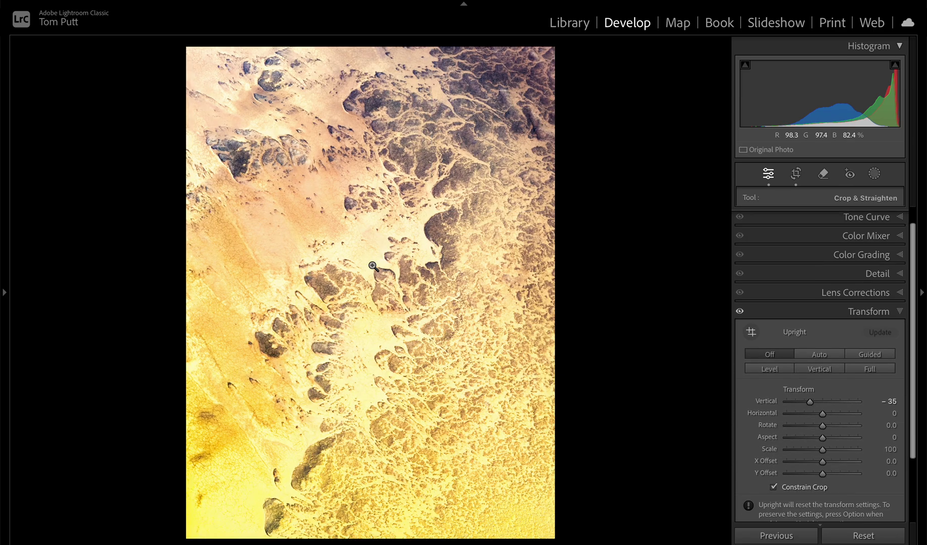
Step: Try the aerial photo in each 90-degree orientation through a full turn
key(super+bracketleft)
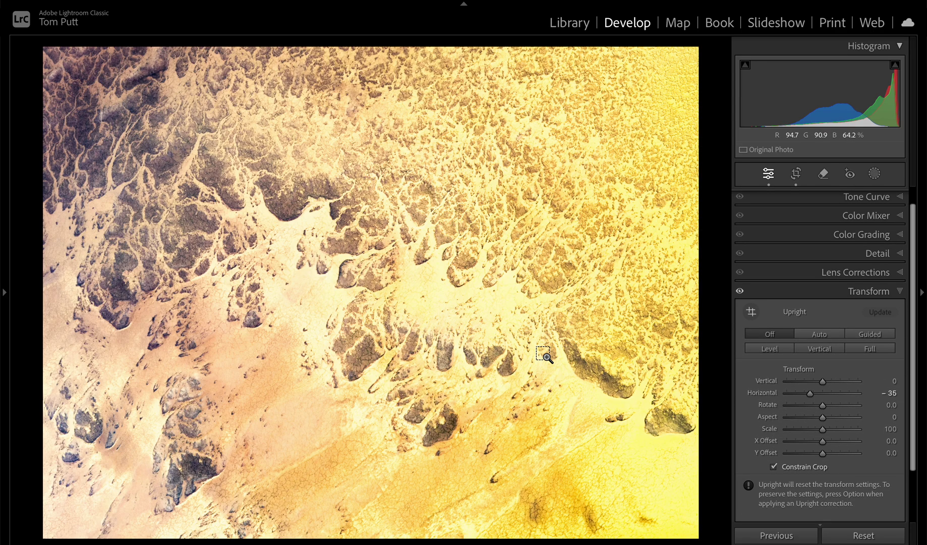
key(super+bracketleft)
key(super+bracketleft)
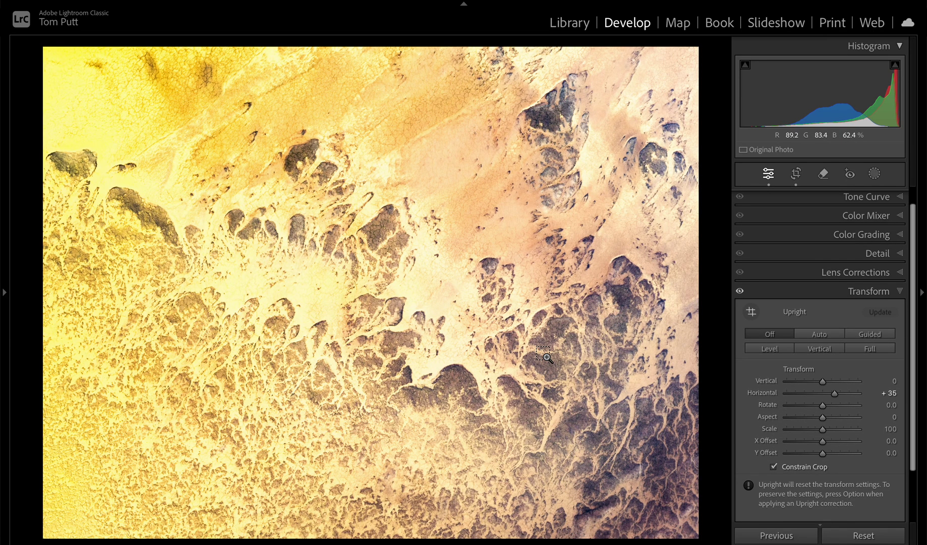
key(super+bracketleft)
Step: Rate the aerial photo five stars and set its Blacks to -53
key(5)
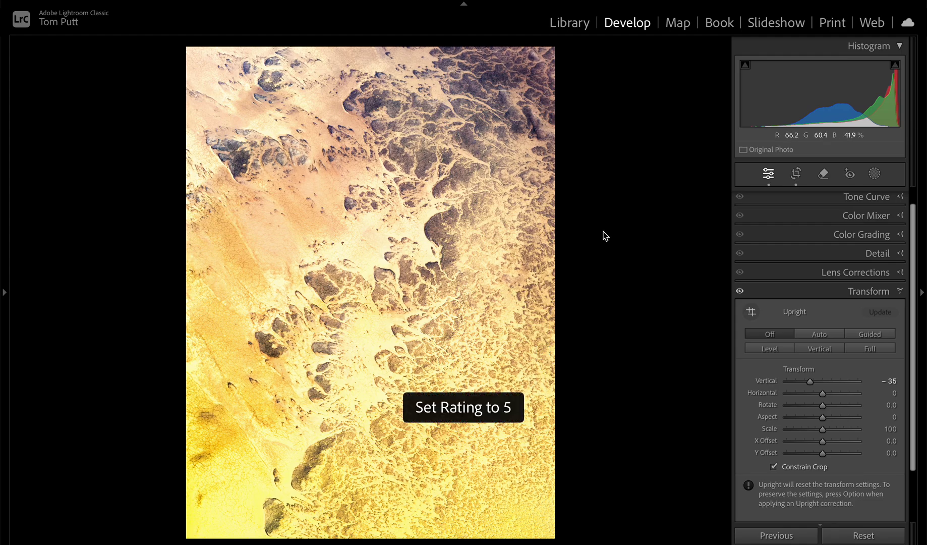
scroll(892, 303, up, 2)
click(890, 197)
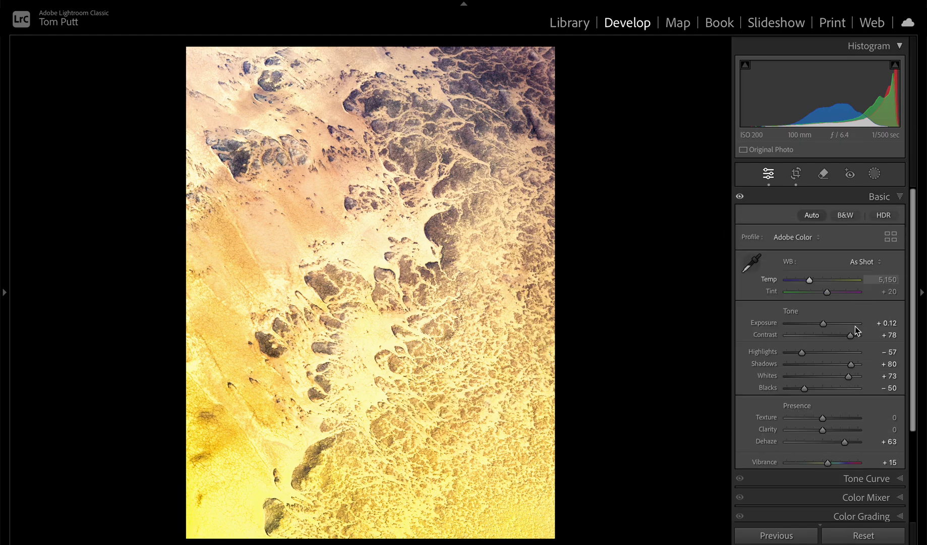
drag(808, 387, 803, 389)
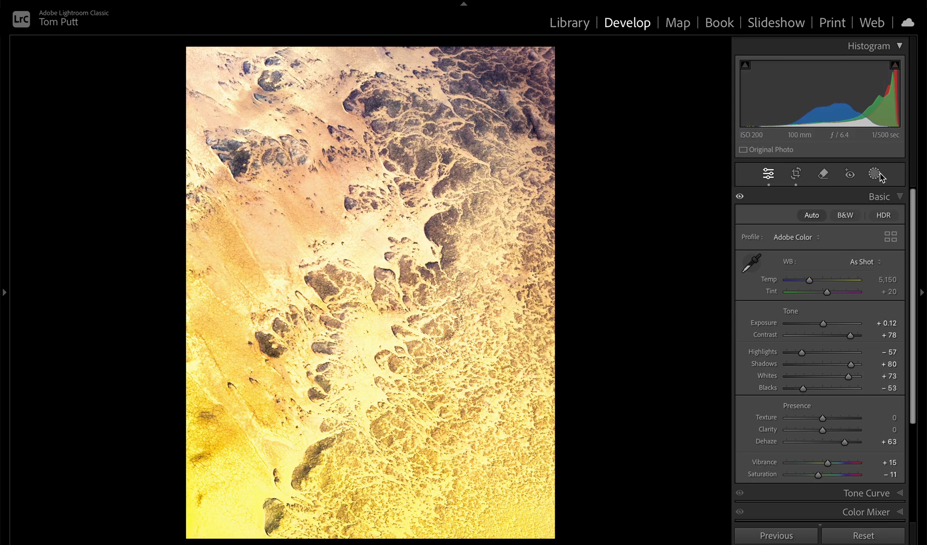
Step: Select the four island photos LakeEyre2025-_DSF6464 to _DSF6467 in the grid and start a panorama merge
key(g)
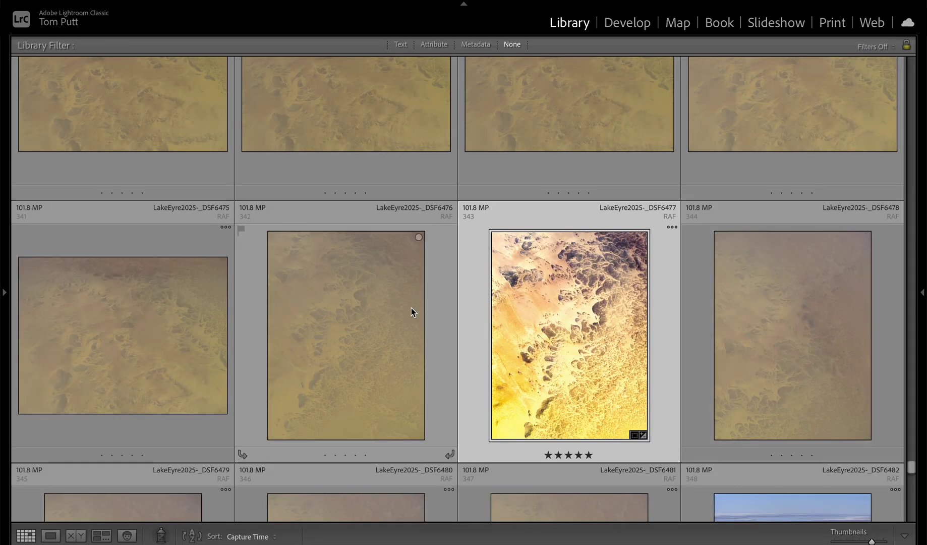
scroll(412, 307, up, 3)
scroll(412, 307, up, 2)
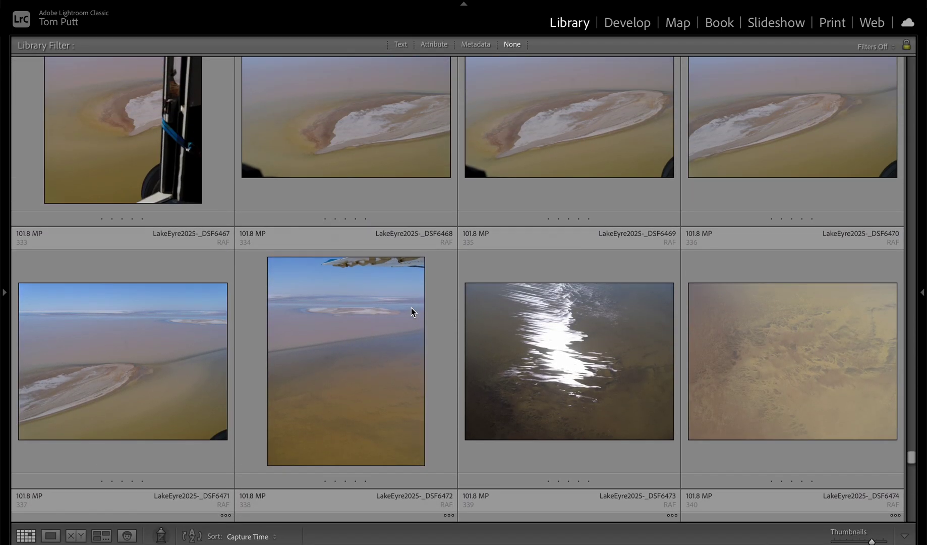
click(355, 257)
scroll(355, 258, up, 1)
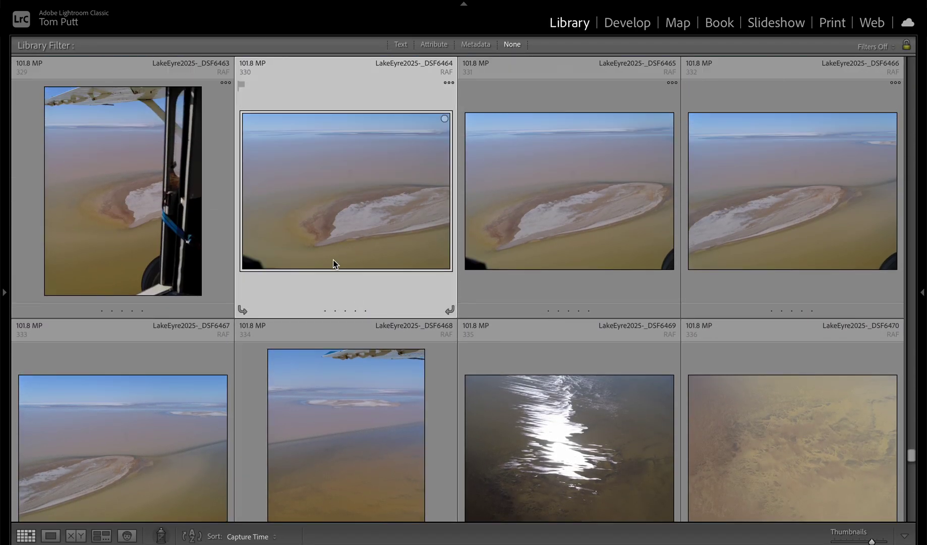
shift+click(170, 450)
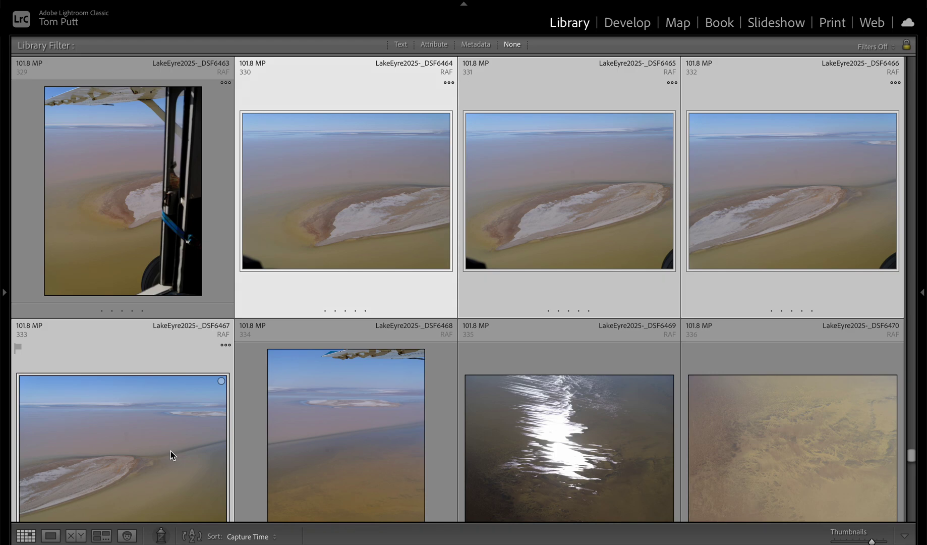
key(super+m)
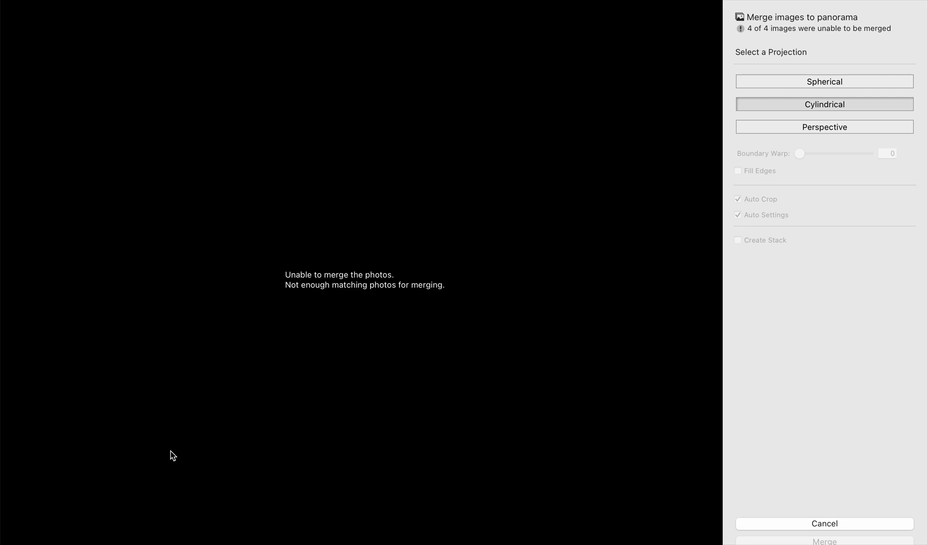
Step: Try the Spherical projection and switch the panorama preview to Perspective
click(862, 77)
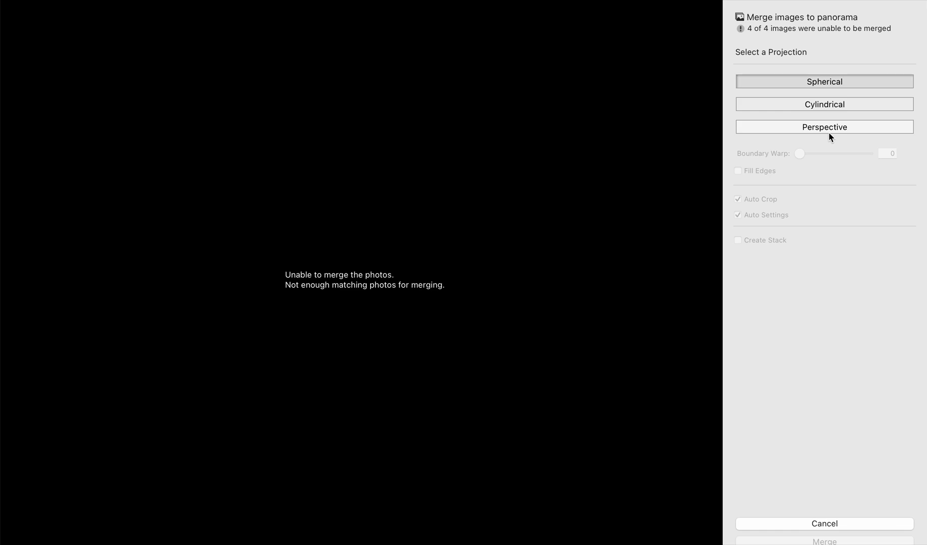
click(828, 132)
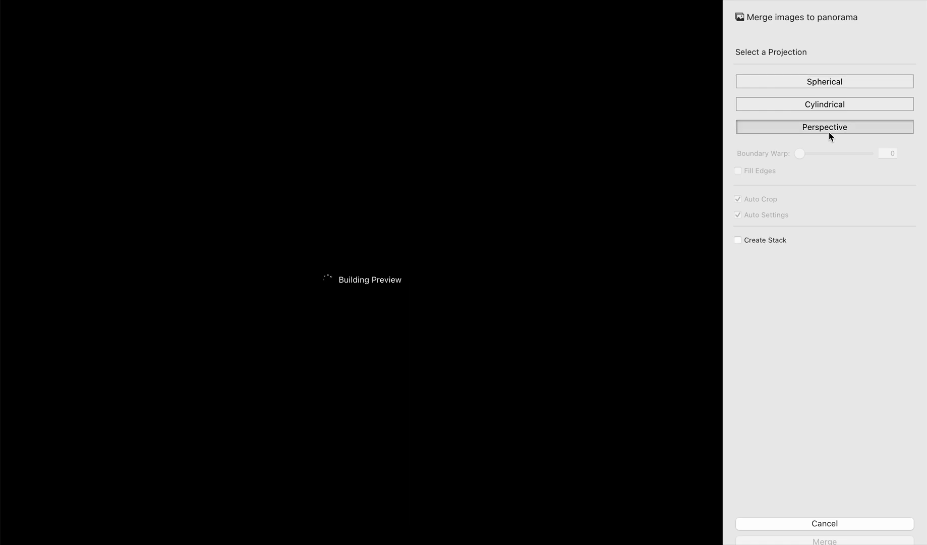
mouse_move(387, 534)
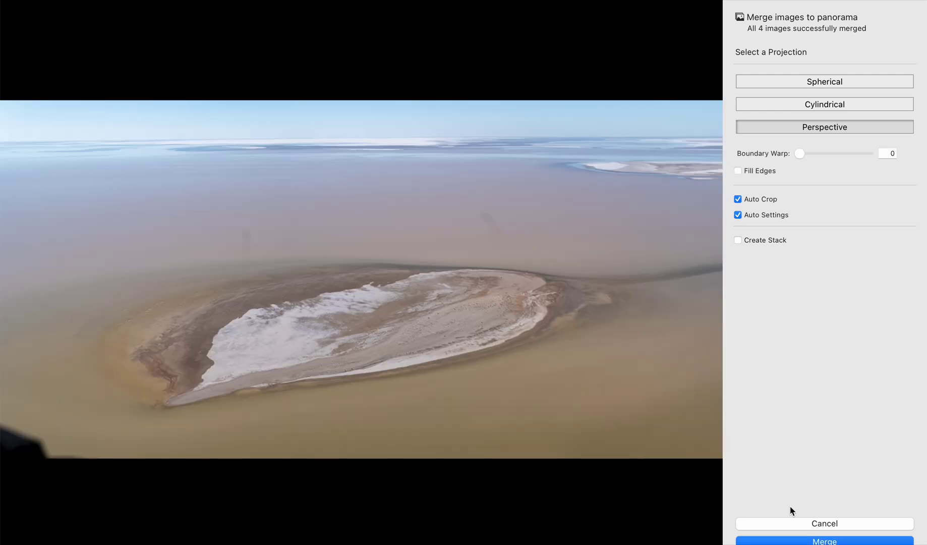
Step: Compare the panorama with and without Auto Crop, and merge the photos with Auto Crop on
click(761, 199)
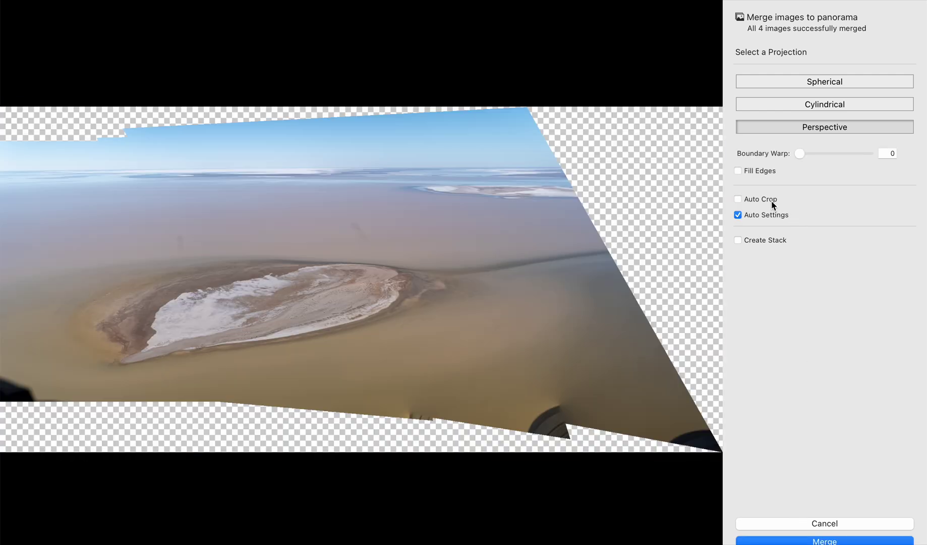
click(772, 202)
click(772, 202)
click(773, 205)
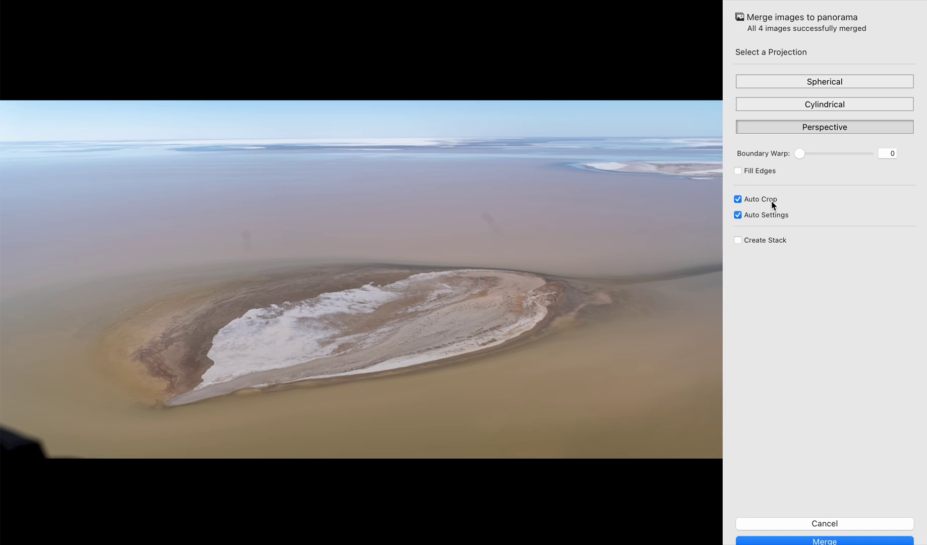
click(772, 205)
click(772, 204)
click(825, 538)
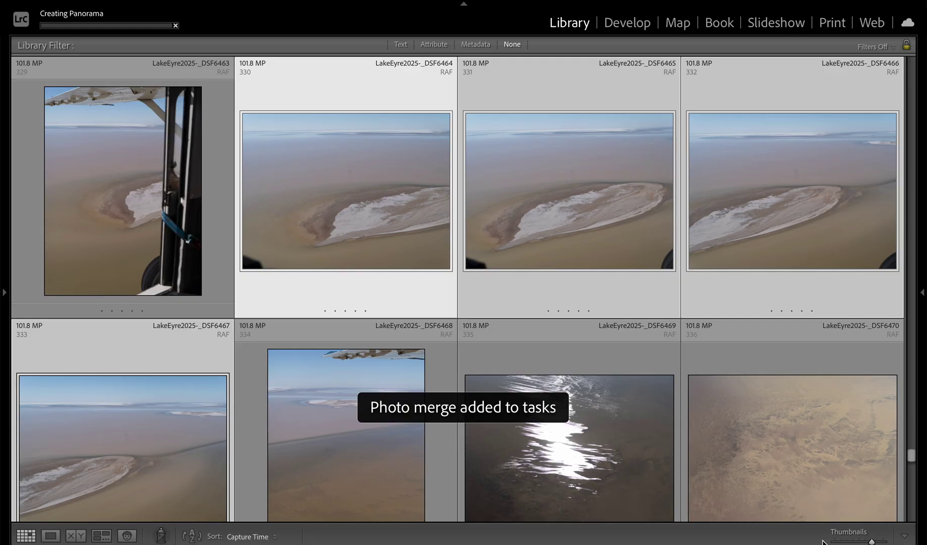
Step: Find the yellow-green aerial photo LakeEyre2025-_DSF6453 in the grid and open it for developing
key(8)
scroll(658, 357, down, 5)
scroll(658, 357, up, 10)
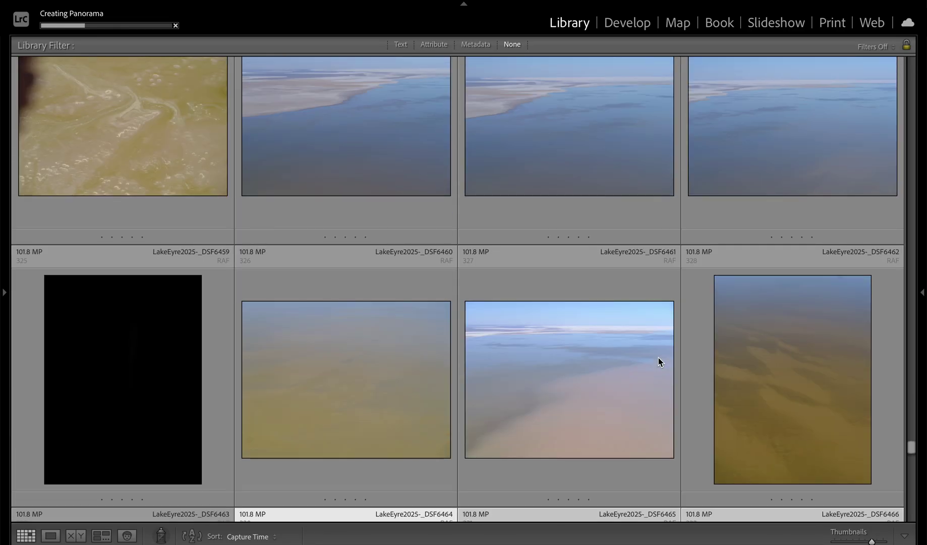
scroll(658, 357, up, 5)
scroll(658, 357, up, 4)
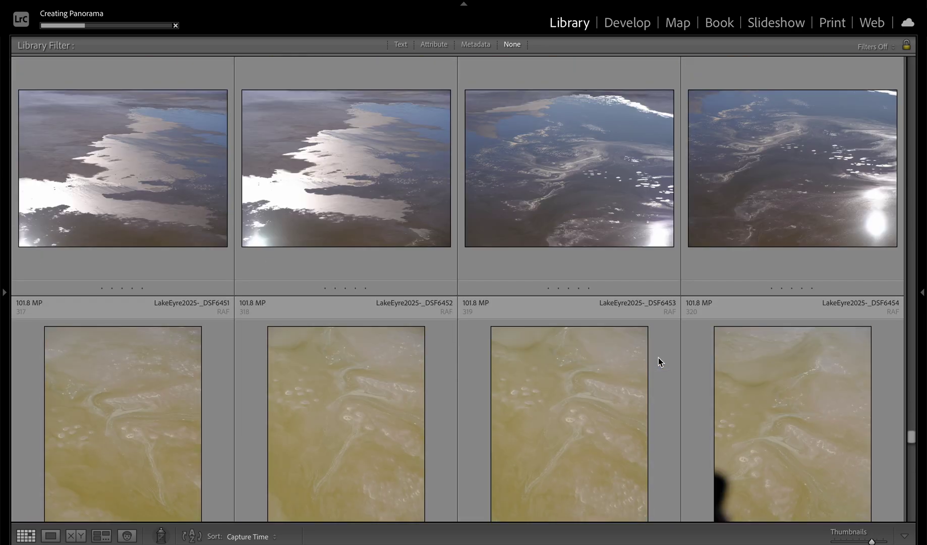
scroll(658, 357, down, 4)
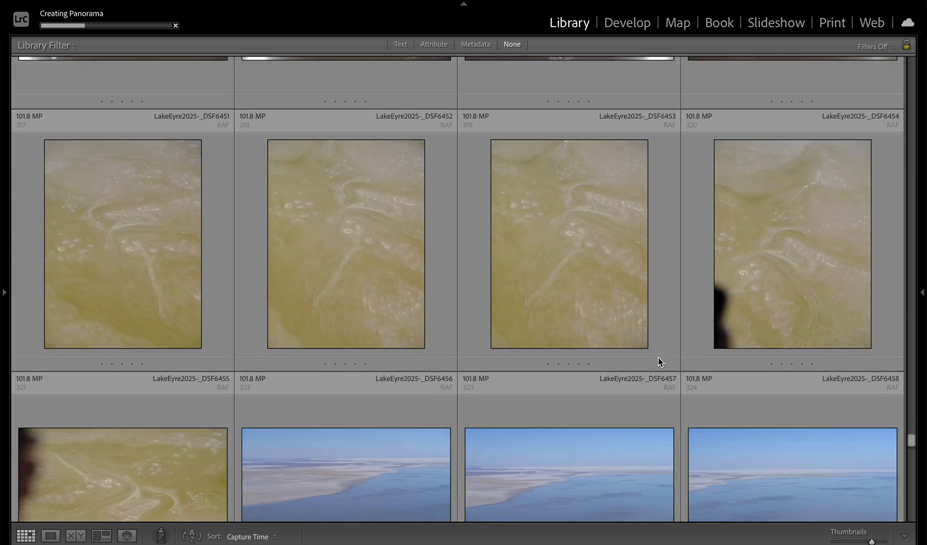
double_click(553, 243)
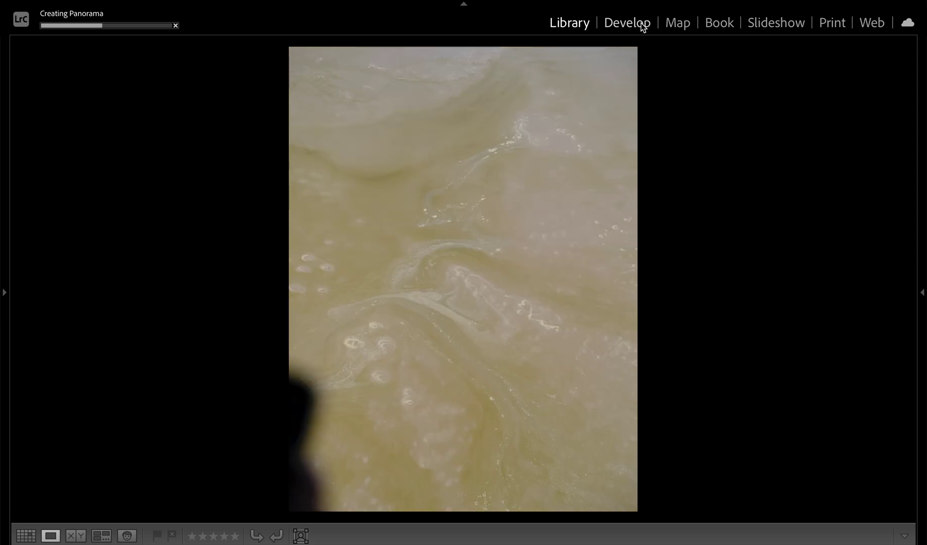
click(627, 23)
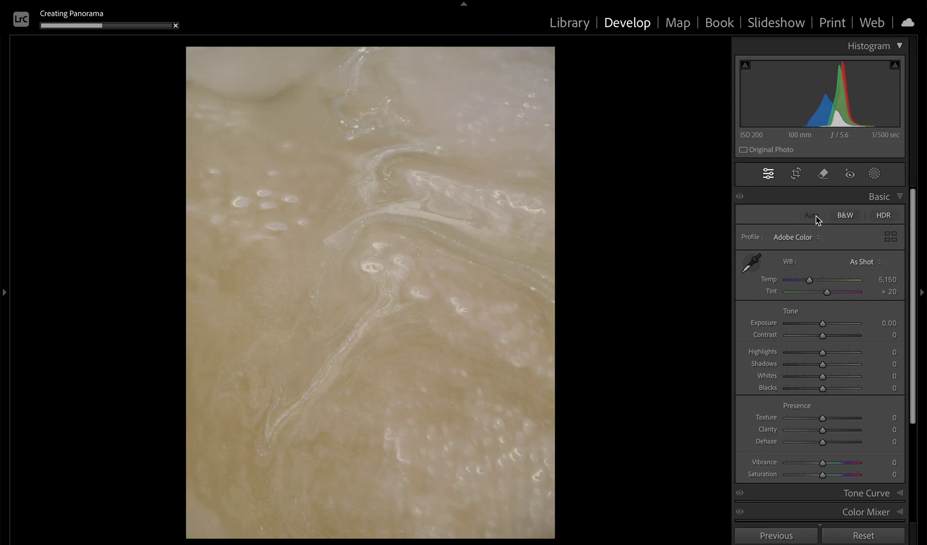
Step: Set the photo's Dehaze to +52, apply automatic tone settings, and raise Whites to +61
drag(823, 441, 849, 440)
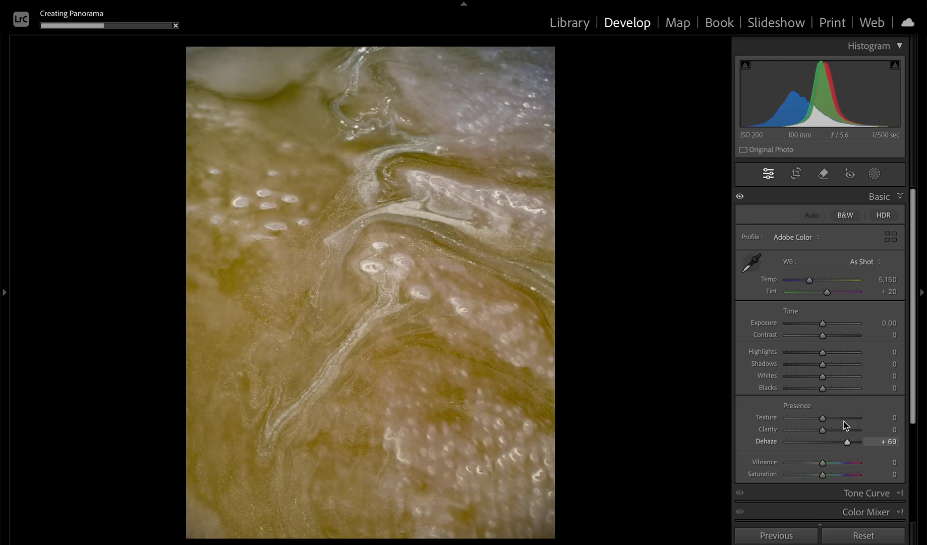
drag(840, 377, 848, 378)
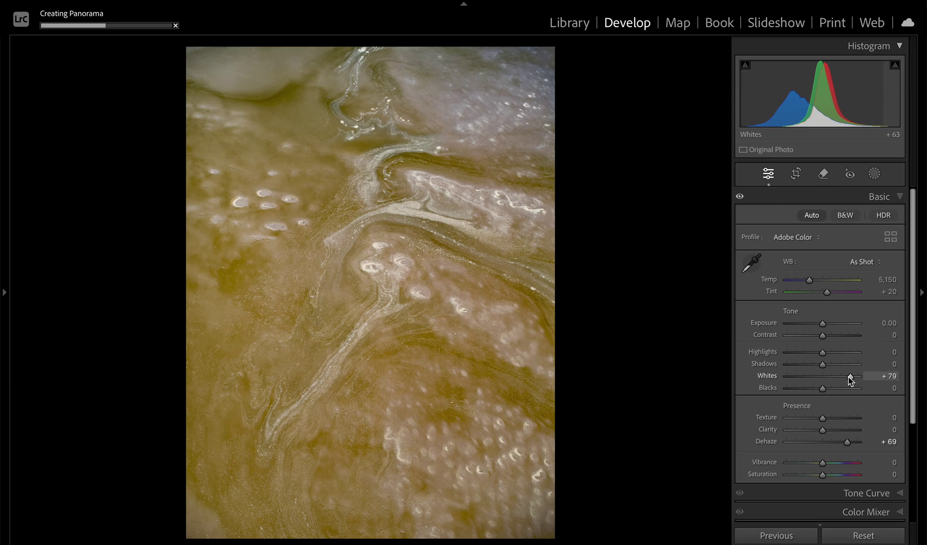
drag(847, 441, 840, 440)
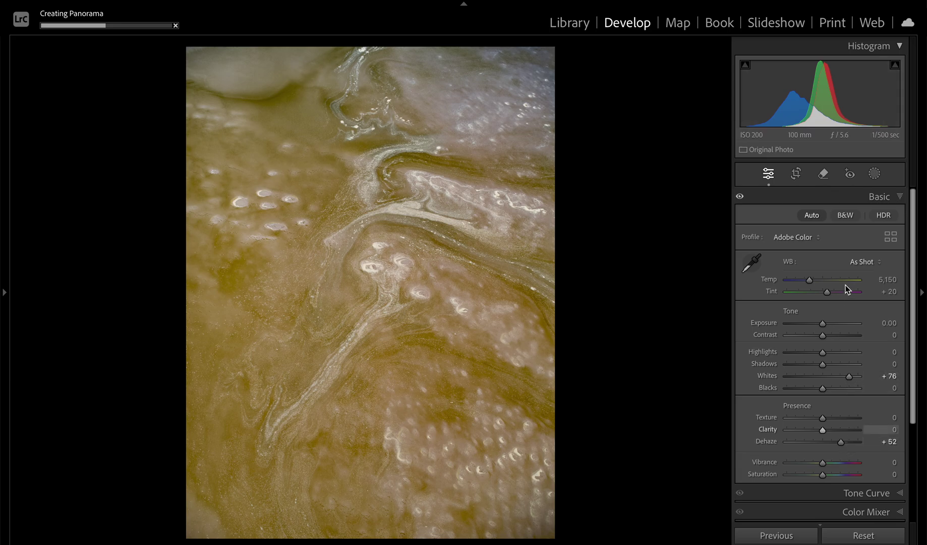
click(812, 216)
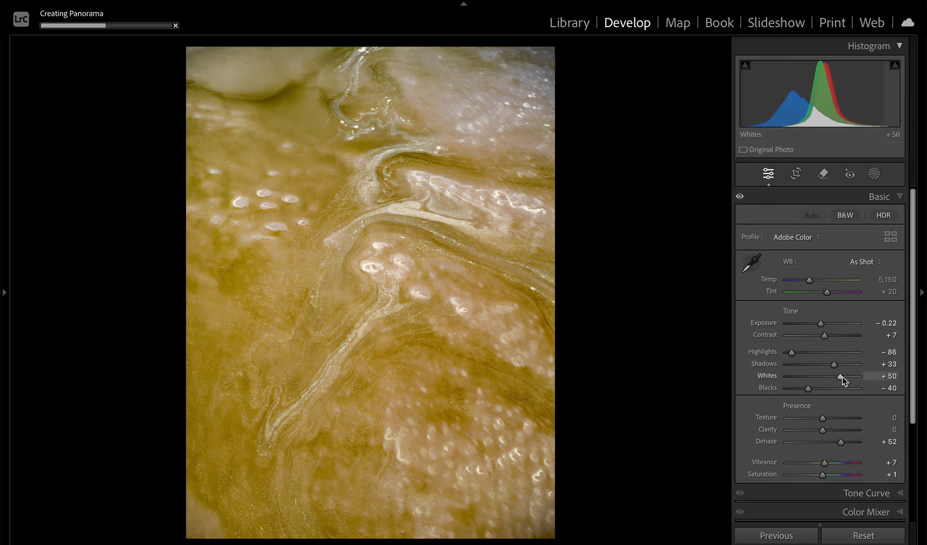
drag(842, 377, 846, 377)
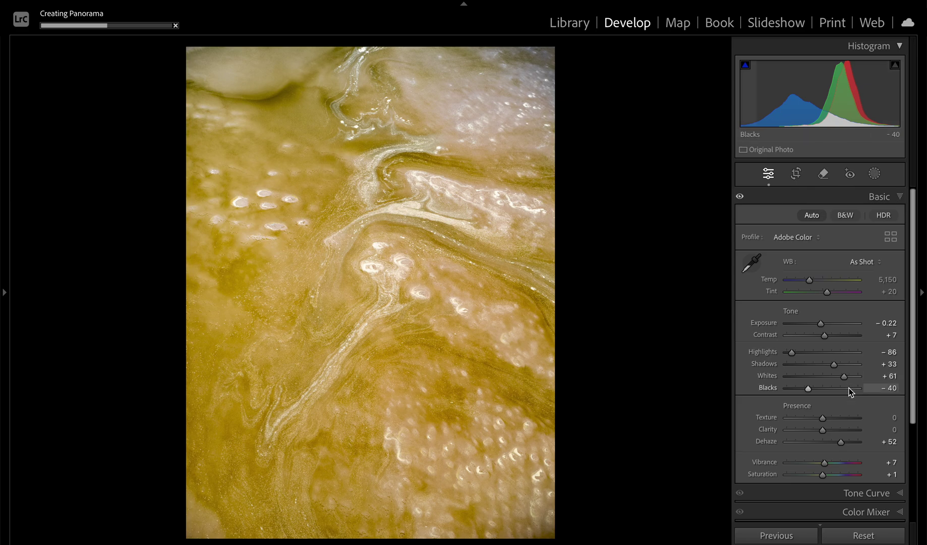
Step: Correct the photo's perspective with Transform values of Vertical -40, Aspect -95 and Scale 76
scroll(910, 443, down, 3)
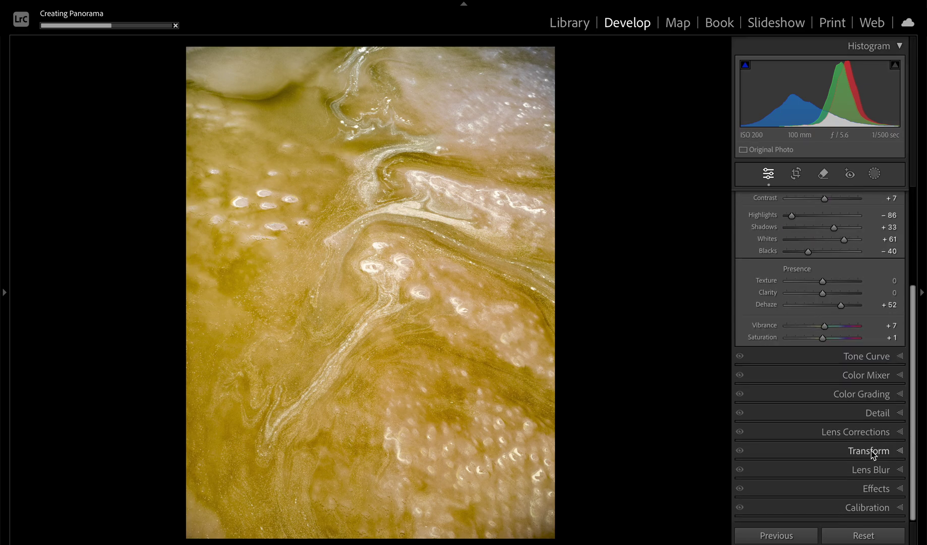
click(871, 450)
drag(820, 380, 805, 382)
mouse_move(821, 416)
mouse_down()
mouse_move(846, 417)
mouse_move(790, 422)
mouse_move(811, 431)
mouse_up()
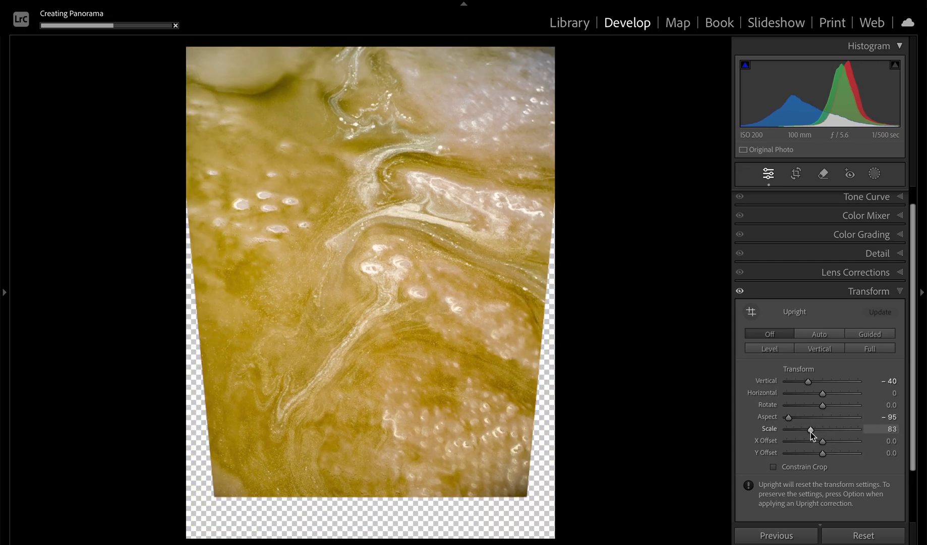
Step: Crop the photo to a 1 x 1 square framing the upper part of the image, and apply the crop
click(796, 174)
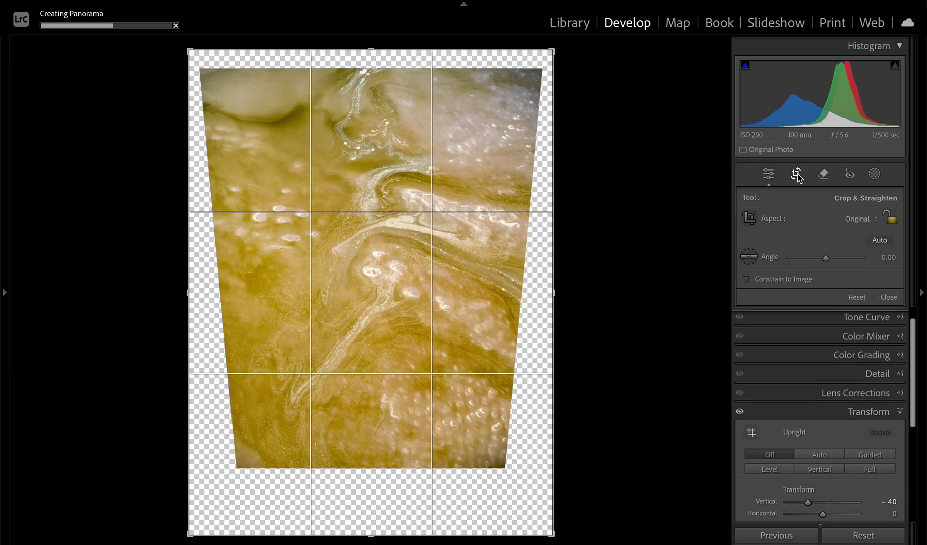
drag(190, 50, 218, 72)
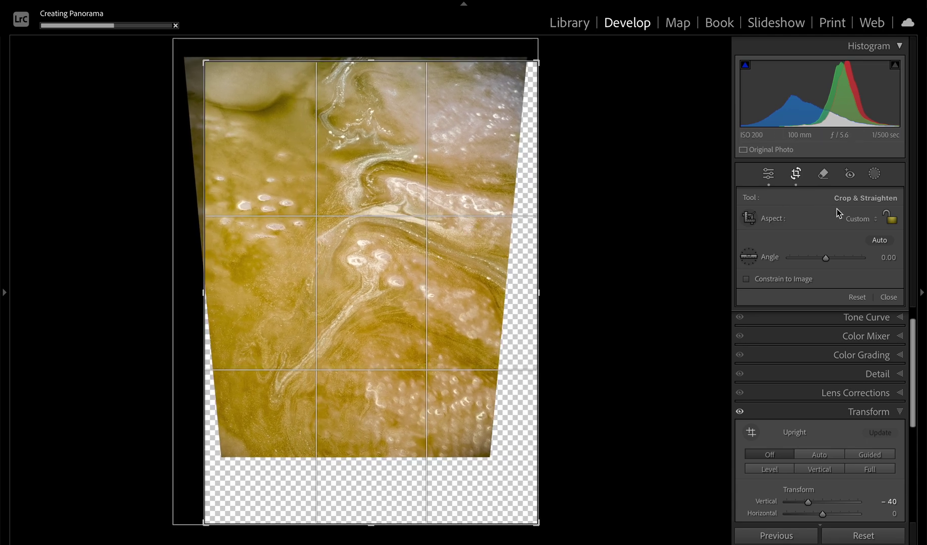
click(842, 219)
click(849, 239)
drag(443, 280, 442, 336)
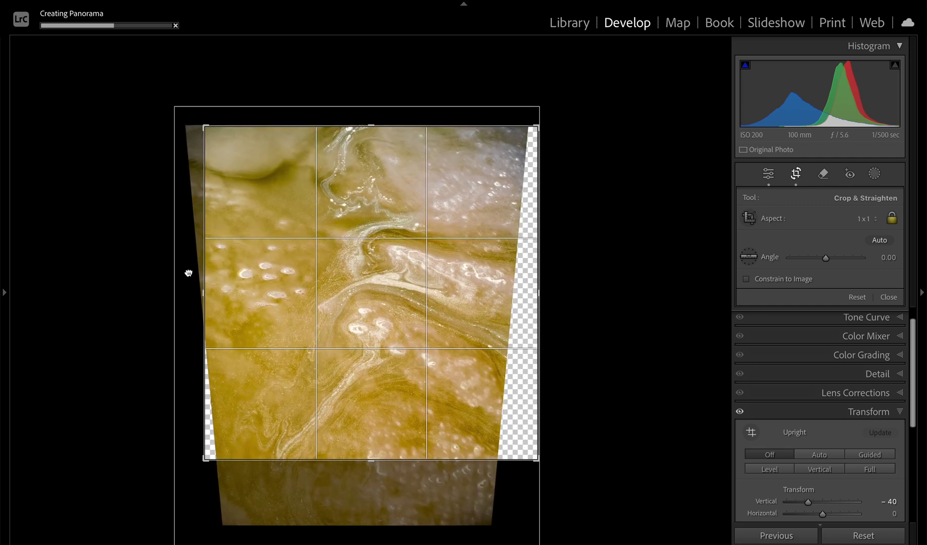
mouse_move(203, 269)
mouse_down()
mouse_move(194, 270)
mouse_move(202, 270)
mouse_up()
drag(358, 306, 362, 293)
key(Return)
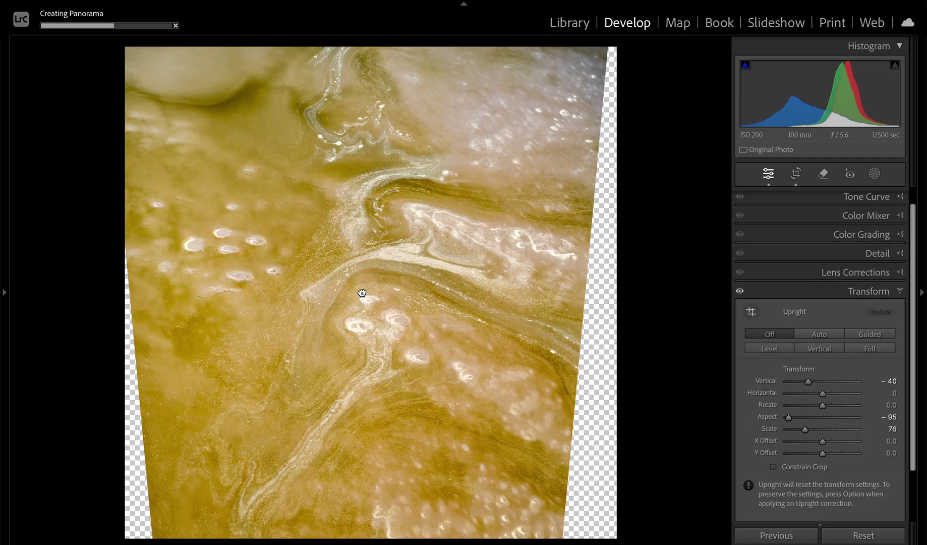
Step: Set Transform Vertical to -21 and Horizontal to -15, then reposition and tighten the square crop to reduce the empty edges
mouse_move(822, 391)
mouse_down()
mouse_move(796, 384)
mouse_move(817, 394)
mouse_move(814, 383)
mouse_up()
click(796, 174)
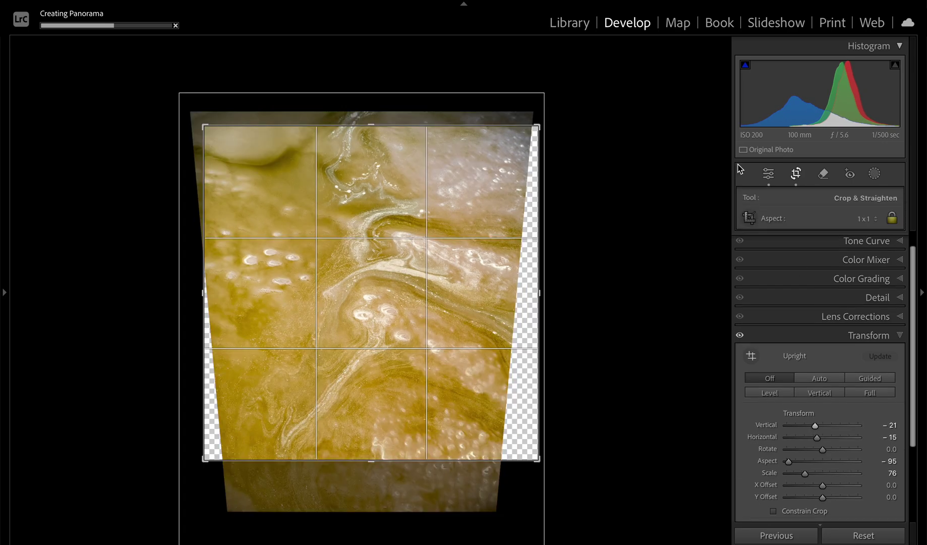
mouse_move(480, 280)
mouse_down()
mouse_move(488, 270)
mouse_move(467, 292)
mouse_up()
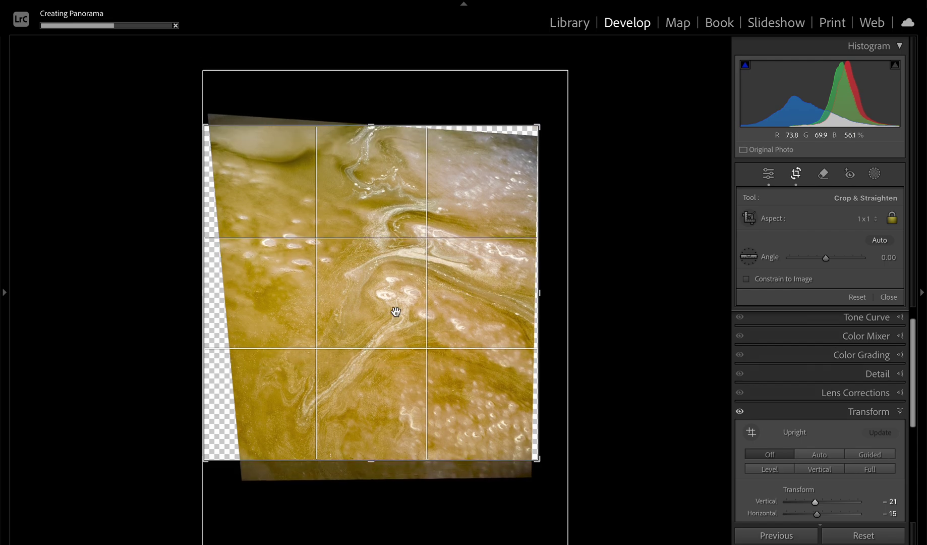
drag(201, 464, 228, 434)
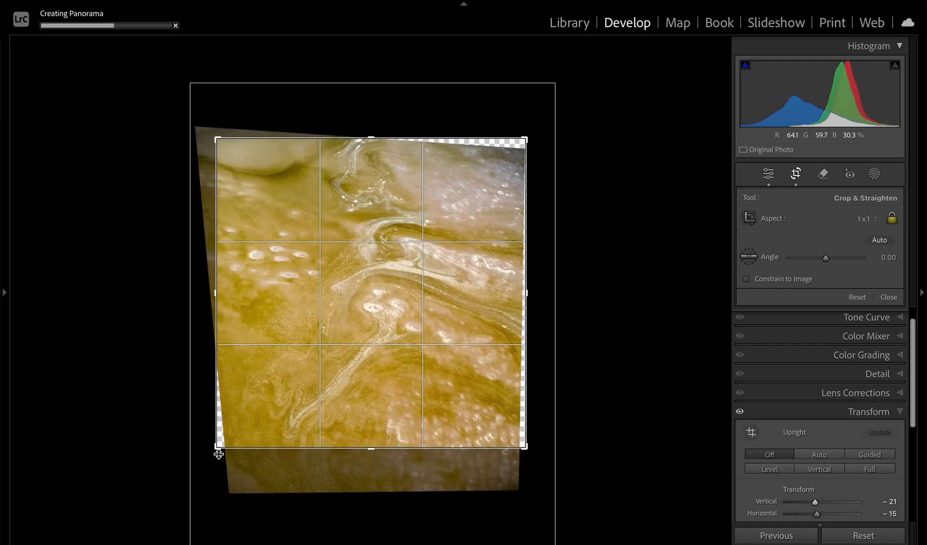
key(Return)
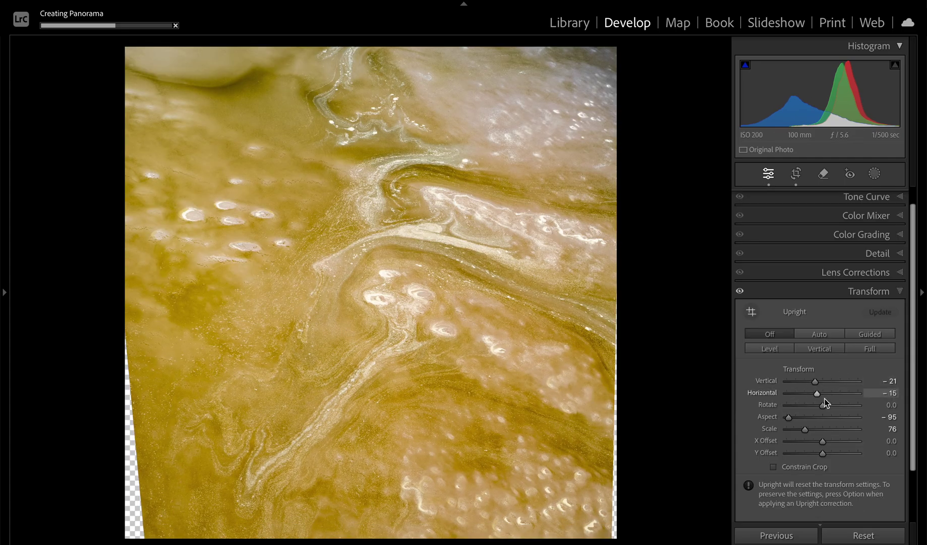
Step: Try the photo rotated by 180 degrees and turn it back to its original orientation
key(super+bracketright)
key(super+bracketright)
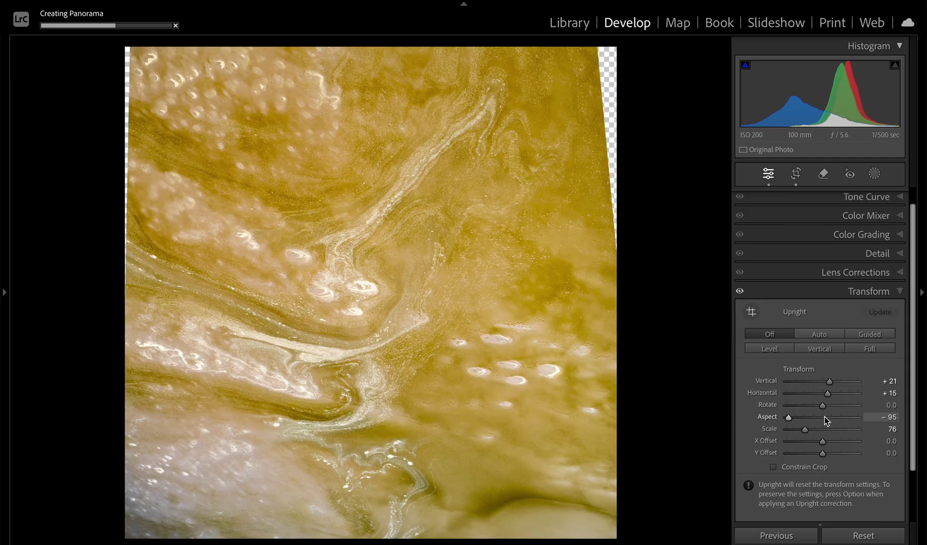
key(super+bracketleft)
key(super+bracketleft)
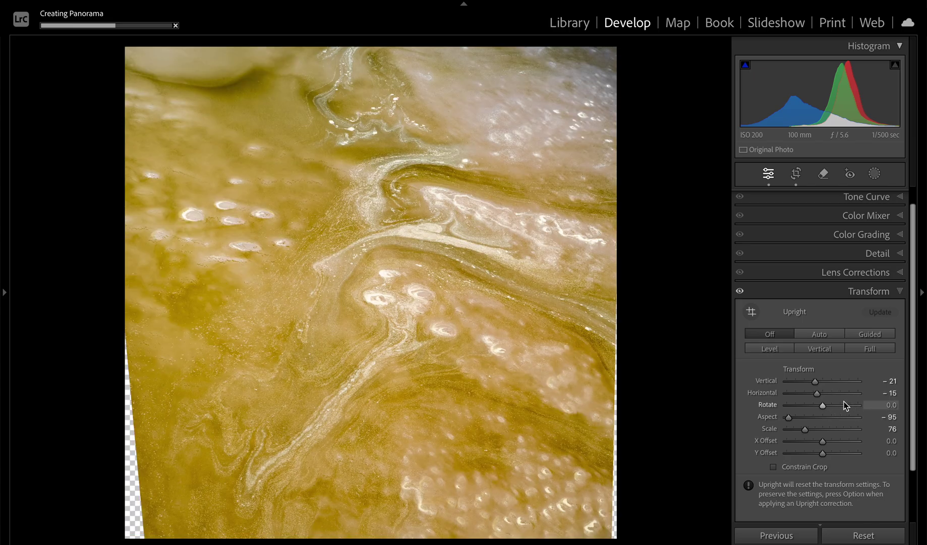
Step: Set Transform Vertical to -73, Horizontal to 0 and Aspect to -93
mouse_move(818, 380)
mouse_down()
mouse_move(796, 382)
mouse_move(821, 393)
mouse_up()
click(820, 417)
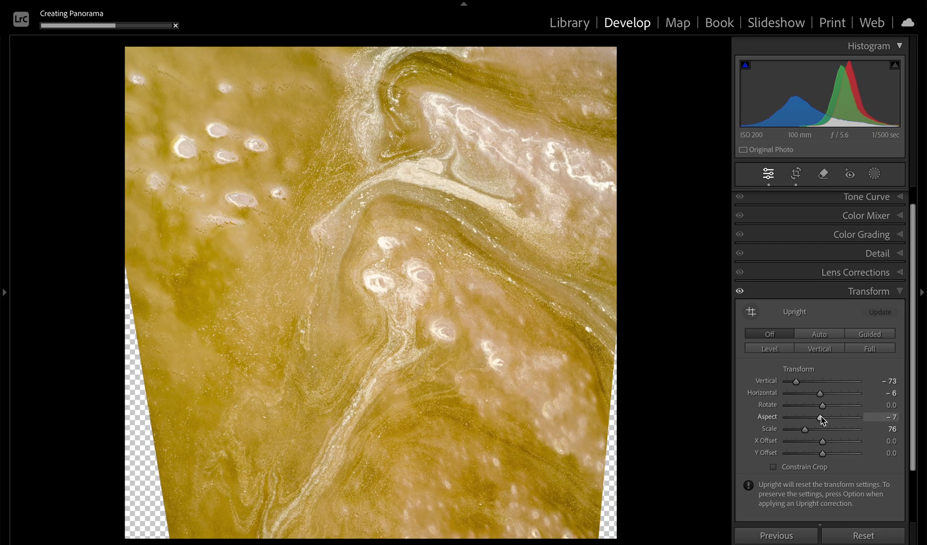
drag(825, 415, 790, 419)
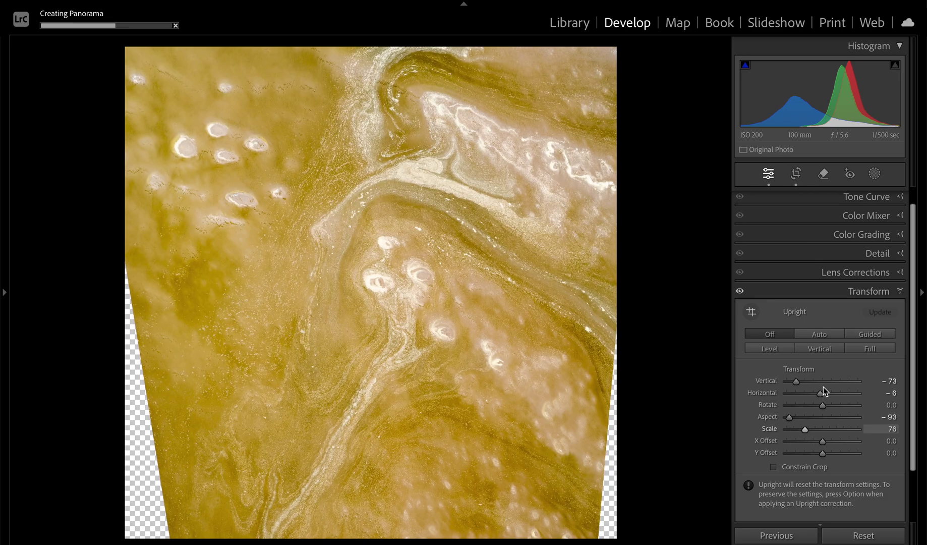
mouse_move(821, 393)
mouse_down()
mouse_move(814, 394)
mouse_move(823, 395)
mouse_up()
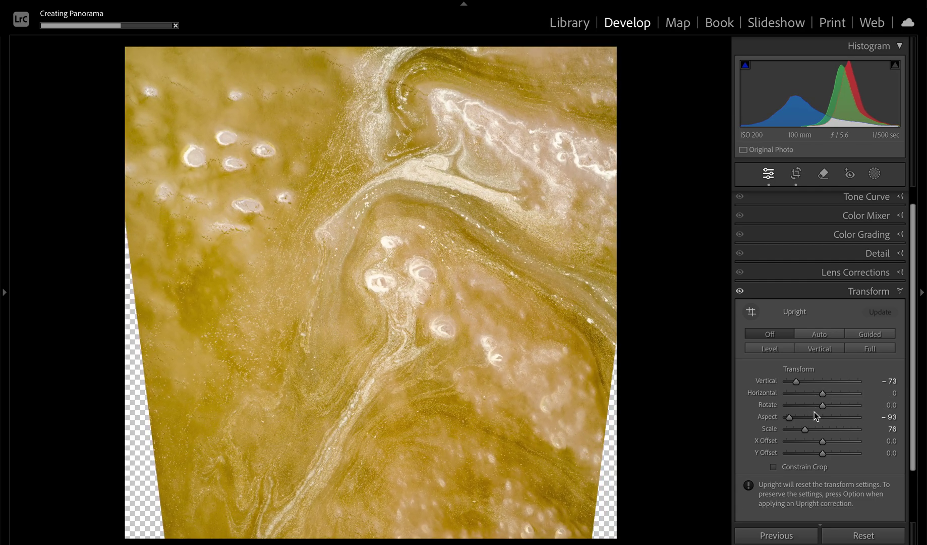
Step: Set Transform Rotate to +10.0, Vertical to -83, Horizontal to +10, Scale to 50 and Y Offset to -19.1
drag(819, 408, 876, 419)
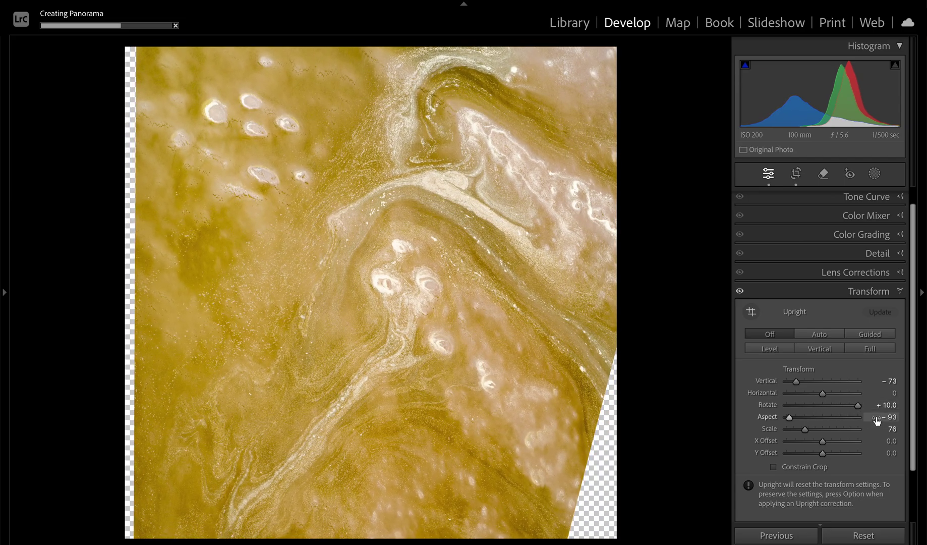
drag(818, 395, 797, 382)
drag(805, 431, 784, 433)
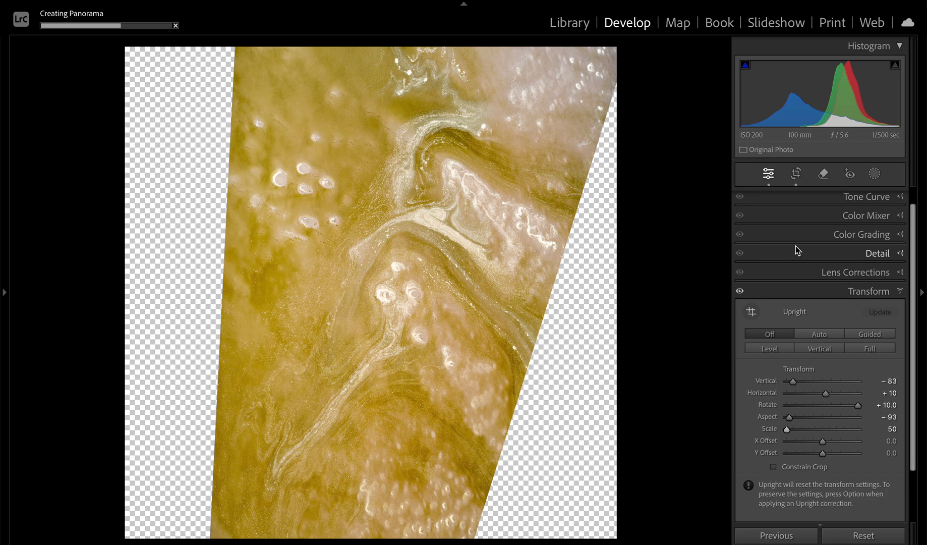
drag(822, 452, 814, 451)
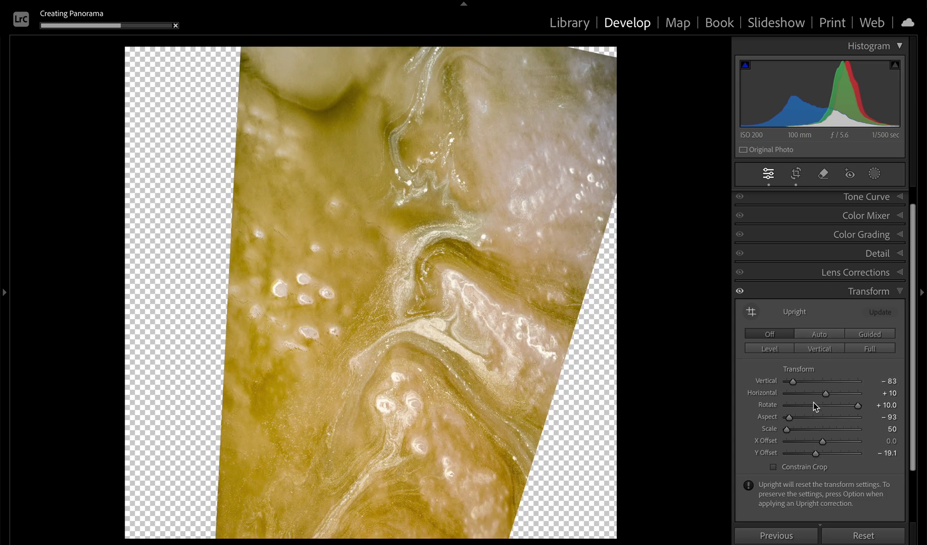
Step: Reopen the crop and shrink the square frame to exclude the empty area along the image's left edge
key(super+minus)
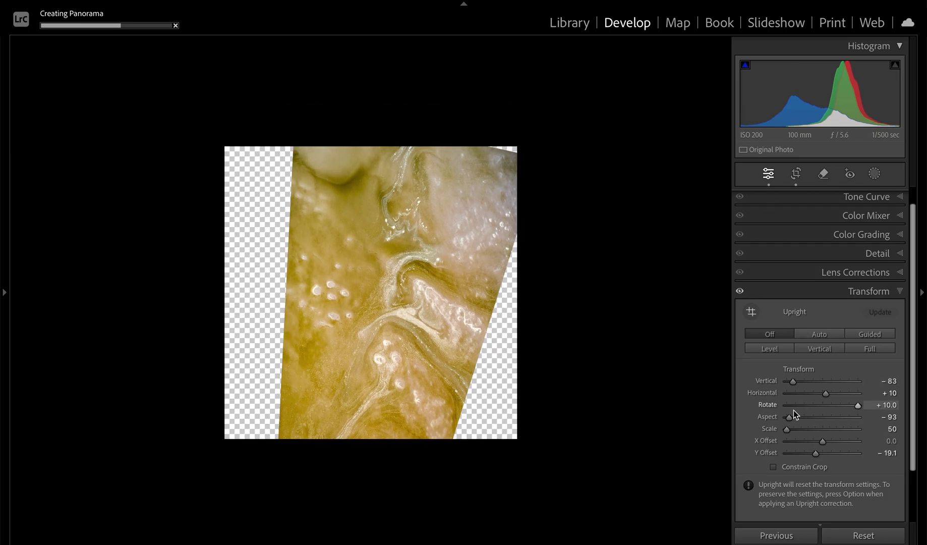
key(super+equal)
key(super+equal)
click(796, 174)
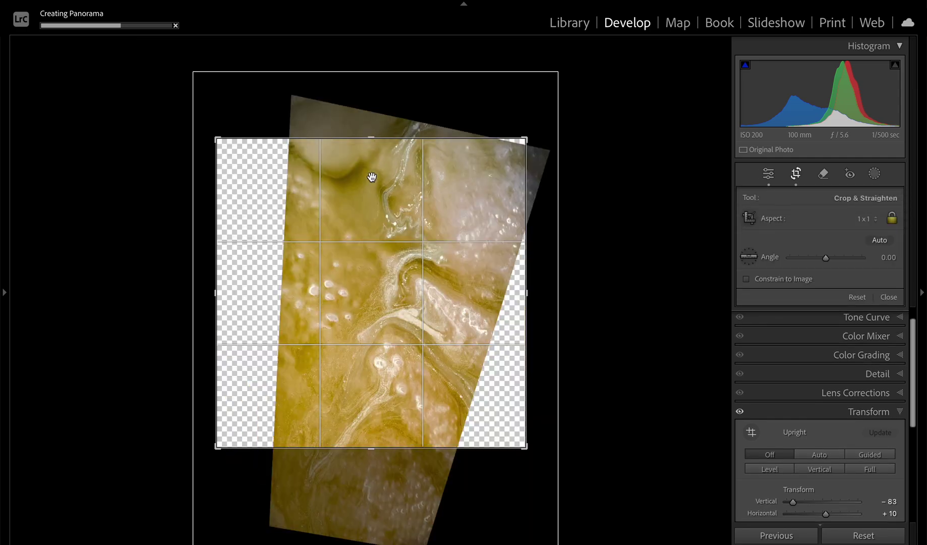
drag(216, 144, 298, 222)
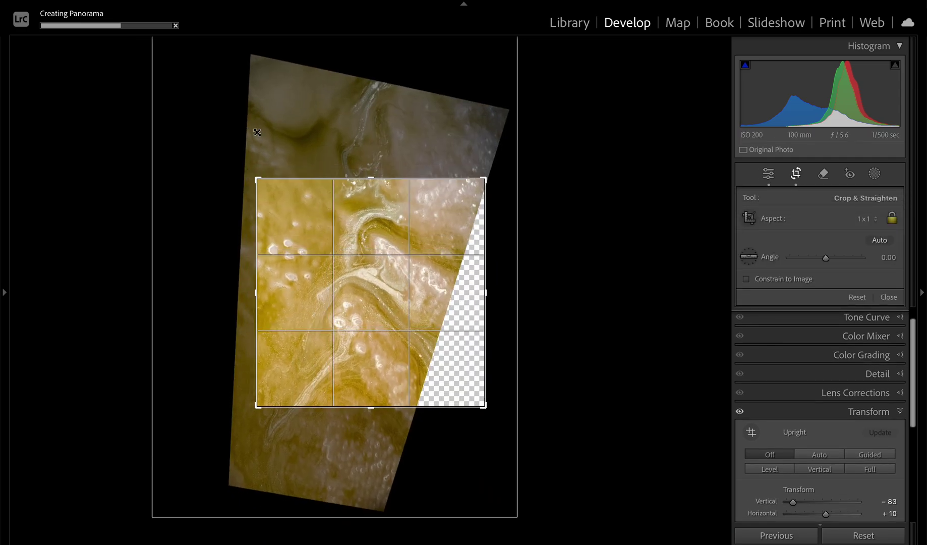
Step: Set the crop aspect to Custom, unlock it, and reshape the square into a tall portrait frame covering most of the warped image
click(866, 217)
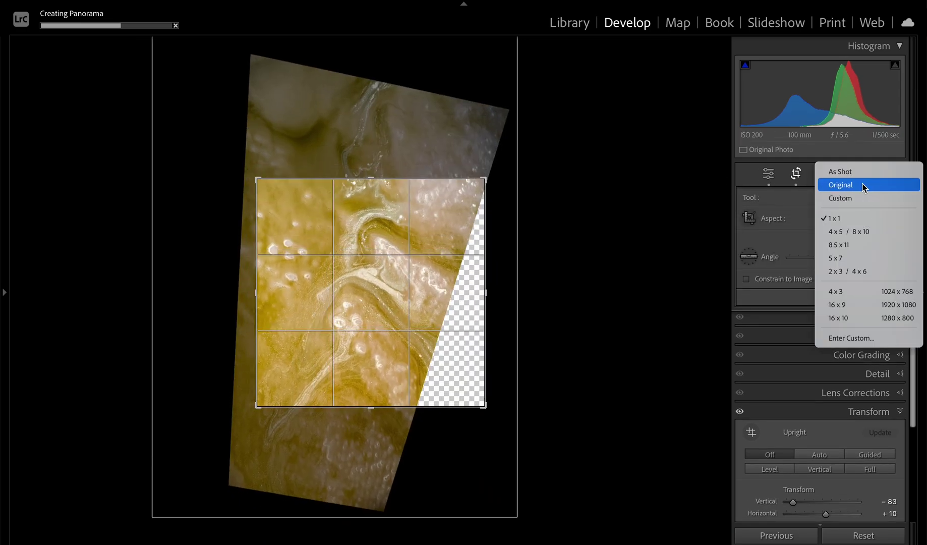
click(838, 196)
drag(453, 172, 468, 118)
click(892, 217)
drag(272, 155, 252, 128)
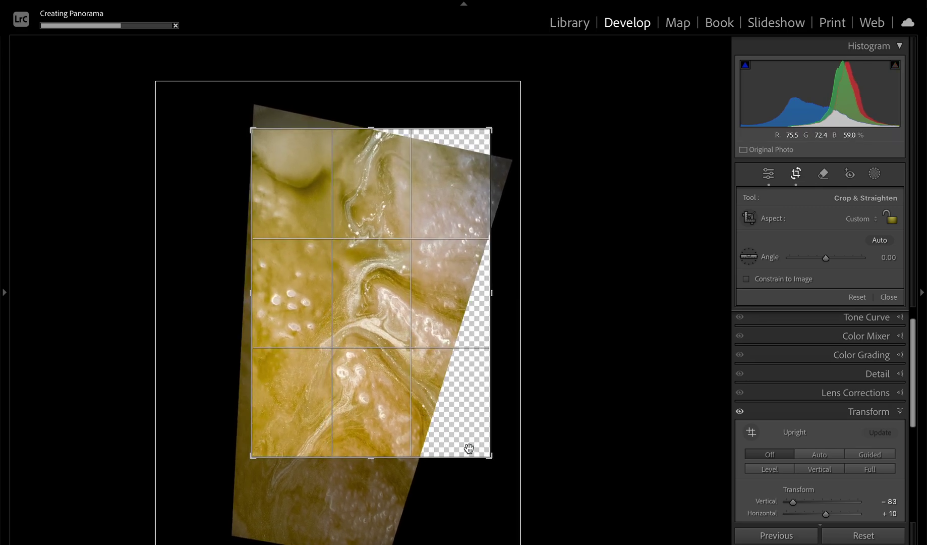
drag(489, 455, 456, 465)
drag(393, 465, 375, 490)
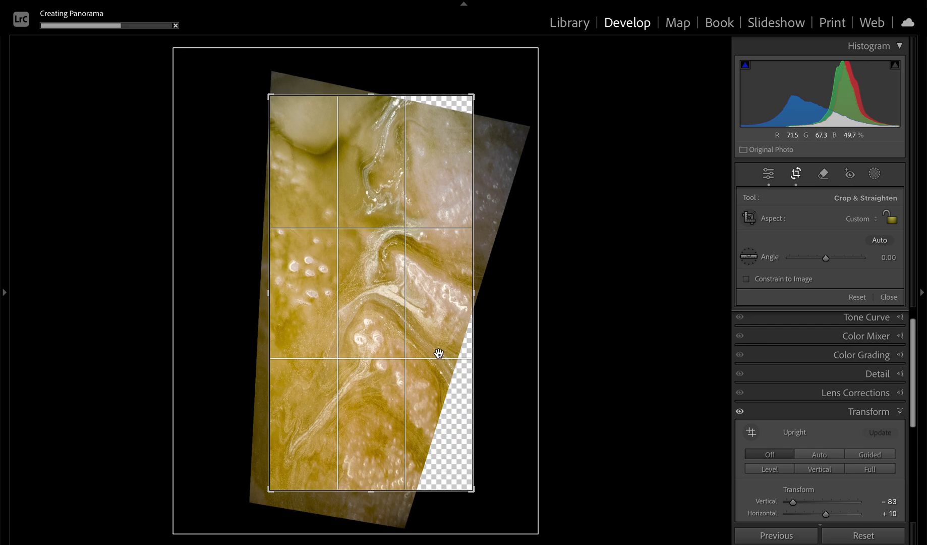
drag(267, 356, 265, 356)
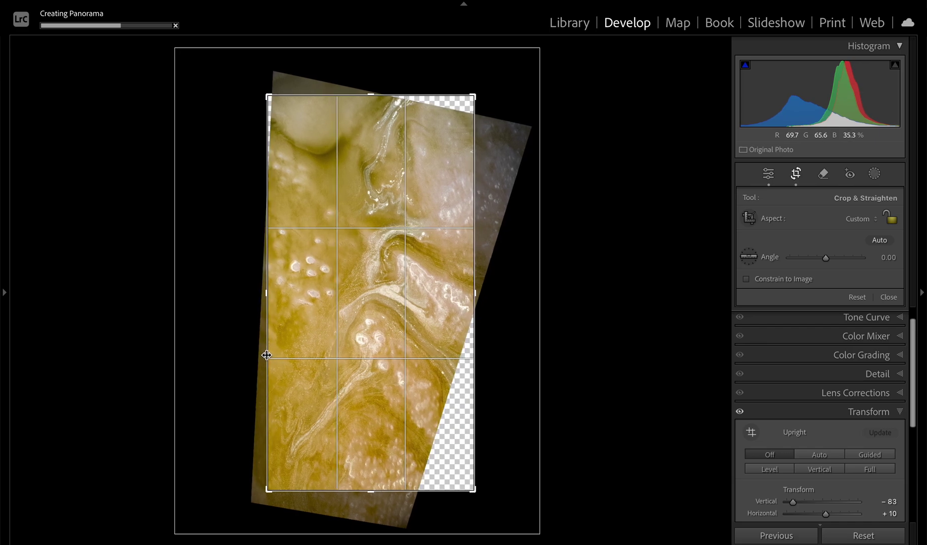
drag(475, 316, 481, 316)
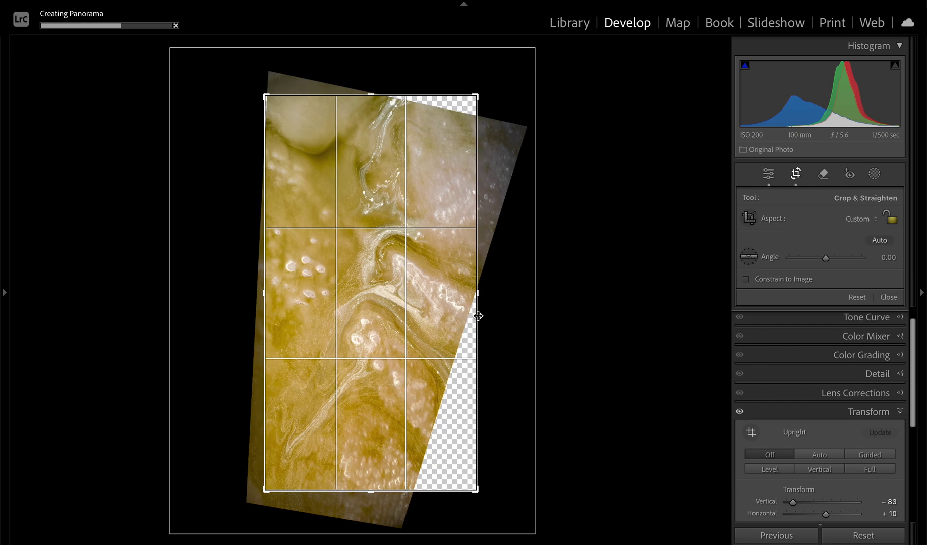
key(Return)
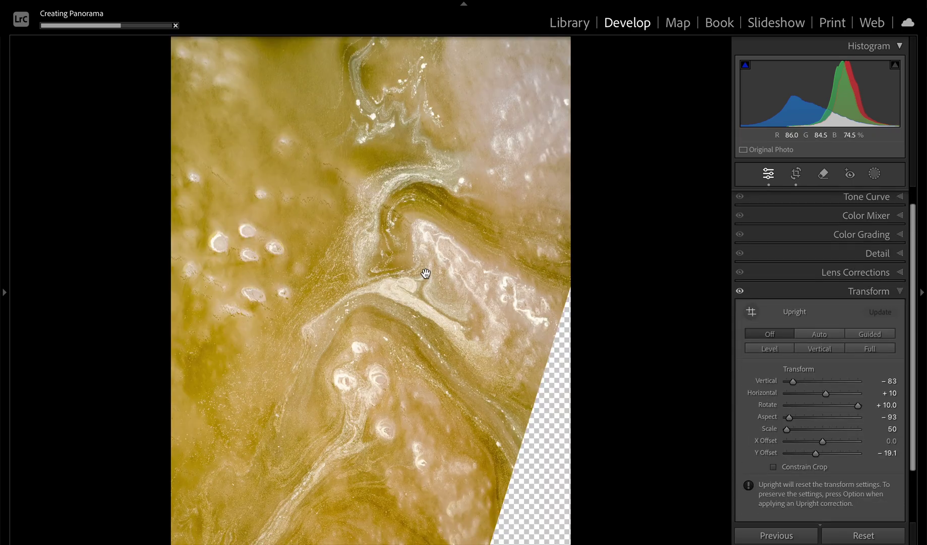
Step: Review the portrait crop at a smaller zoom and send the photo to Adobe Photoshop 2025 for editing
right_click(426, 276)
click(396, 286)
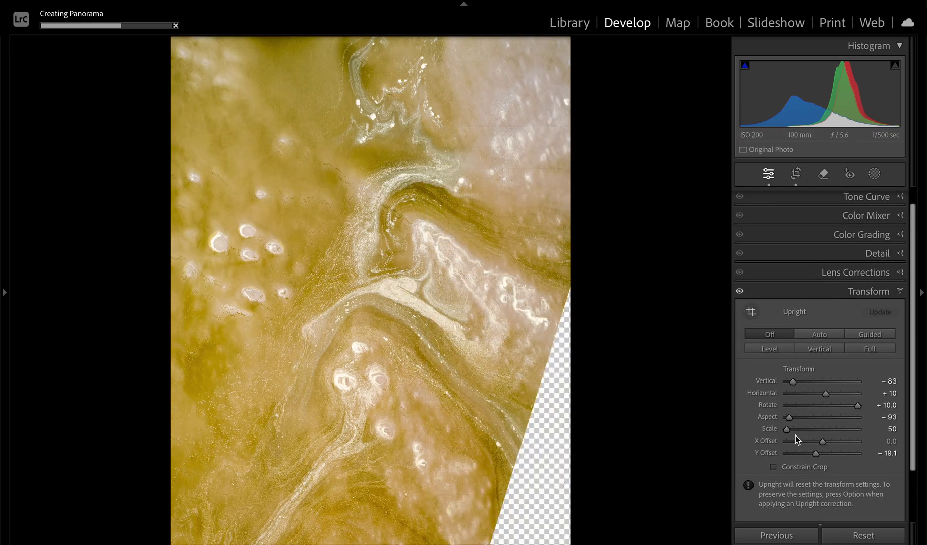
scroll(813, 202, up, 2)
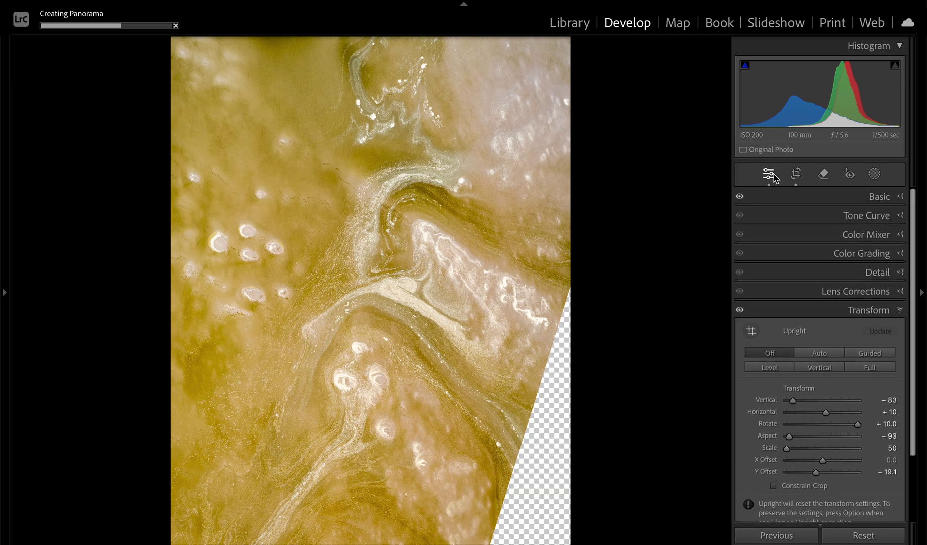
click(795, 173)
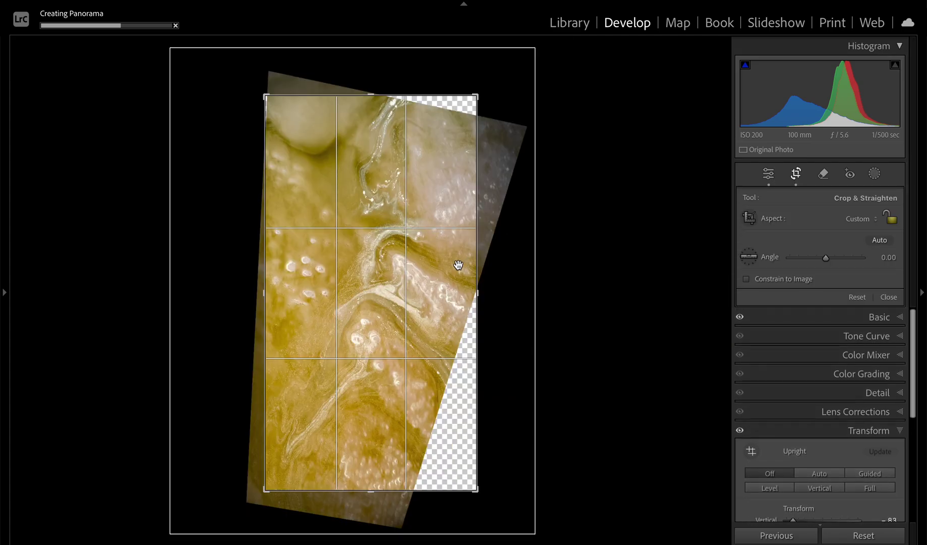
key(ctrl+equal)
key(ctrl+minus)
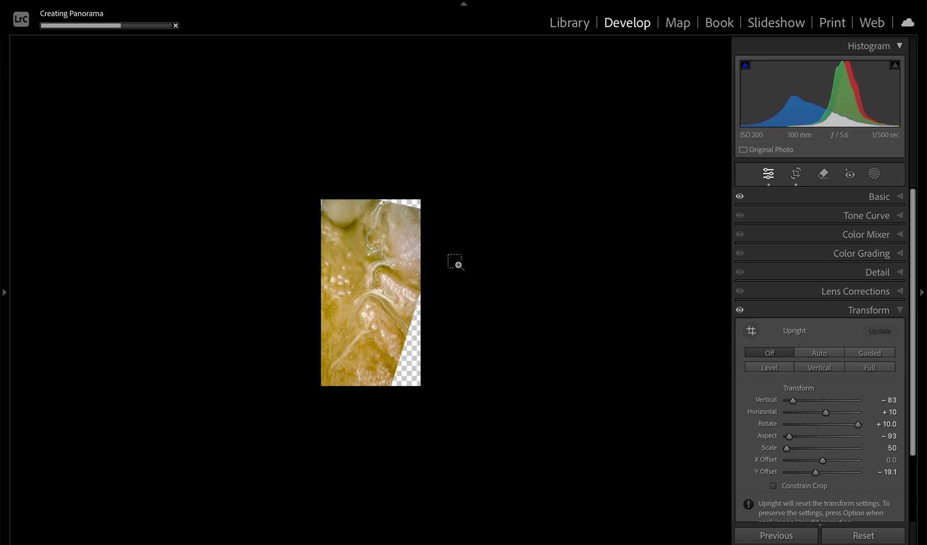
key(ctrl+equal)
right_click(351, 235)
mouse_move(411, 250)
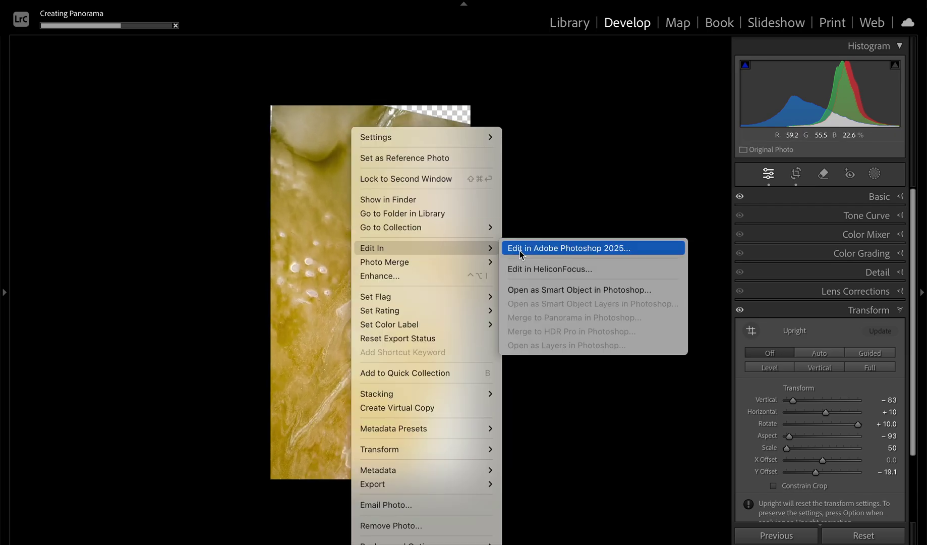
click(519, 257)
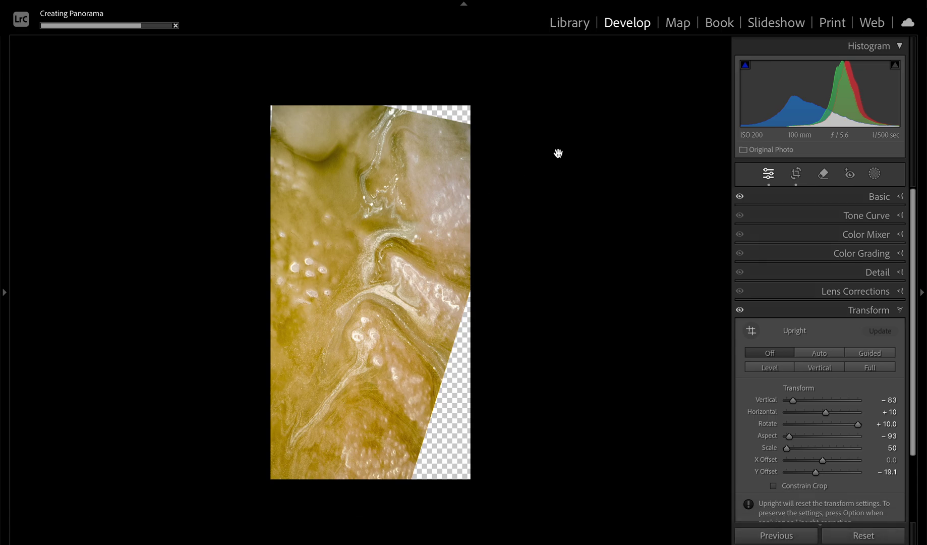
Step: Open LakeEyre2025-_DSF6449 from the Library grid and inspect it enlarged and fitted to the view
key(g)
scroll(498, 214, up, 5)
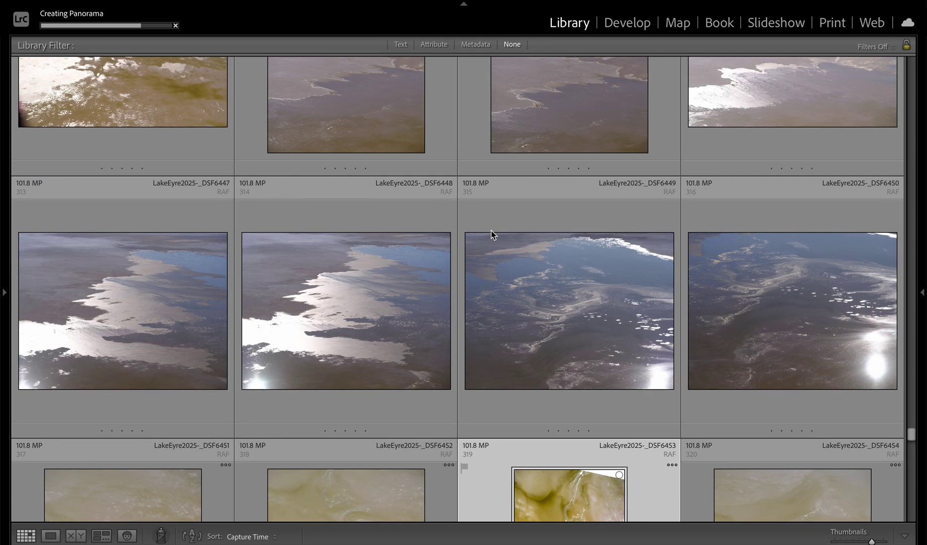
double_click(532, 282)
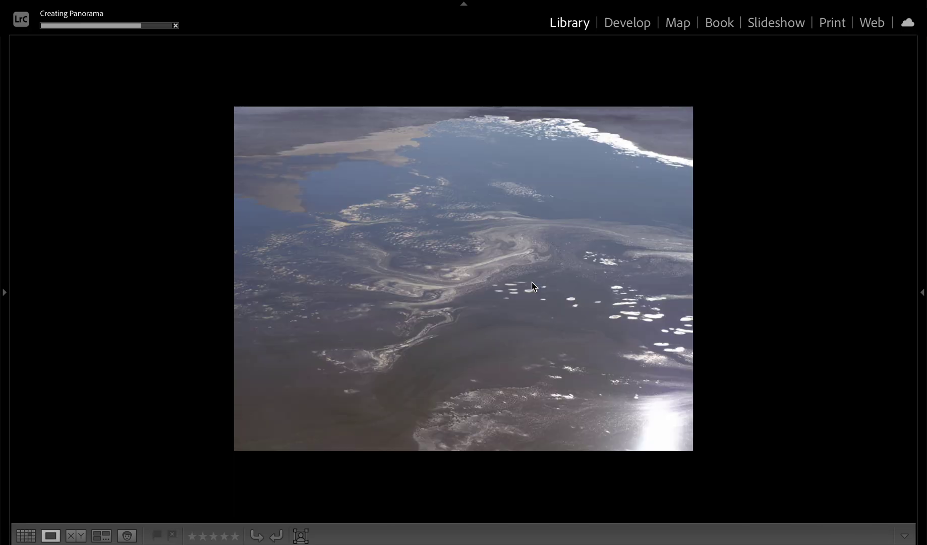
click(532, 282)
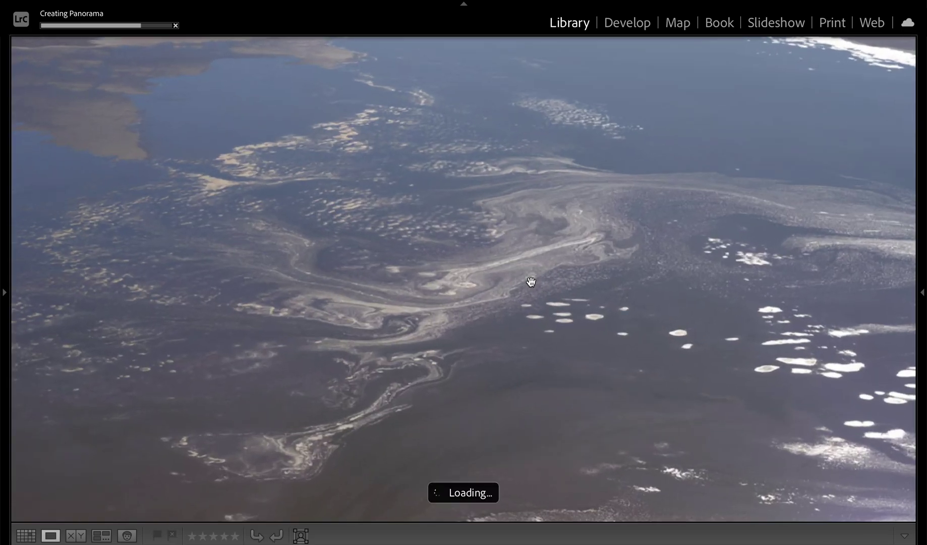
click(8, 170)
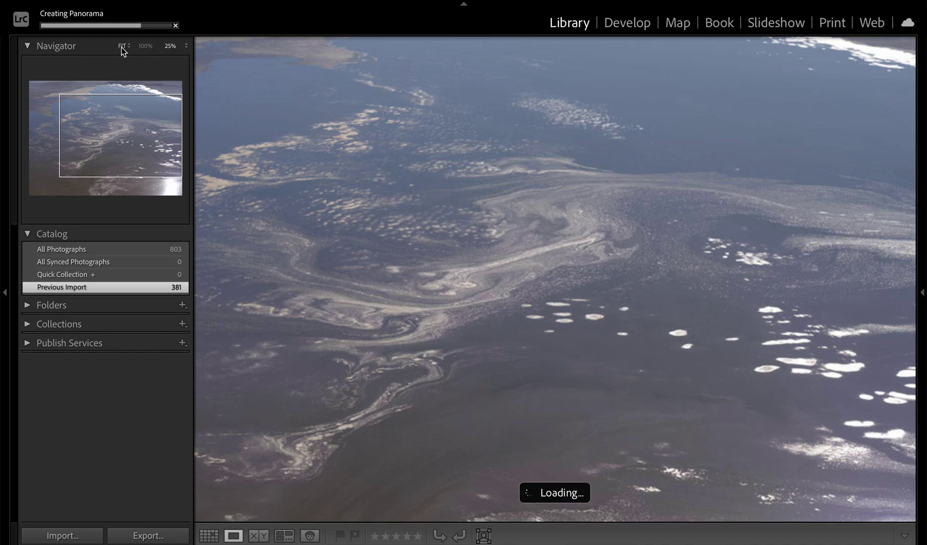
click(121, 46)
click(5, 187)
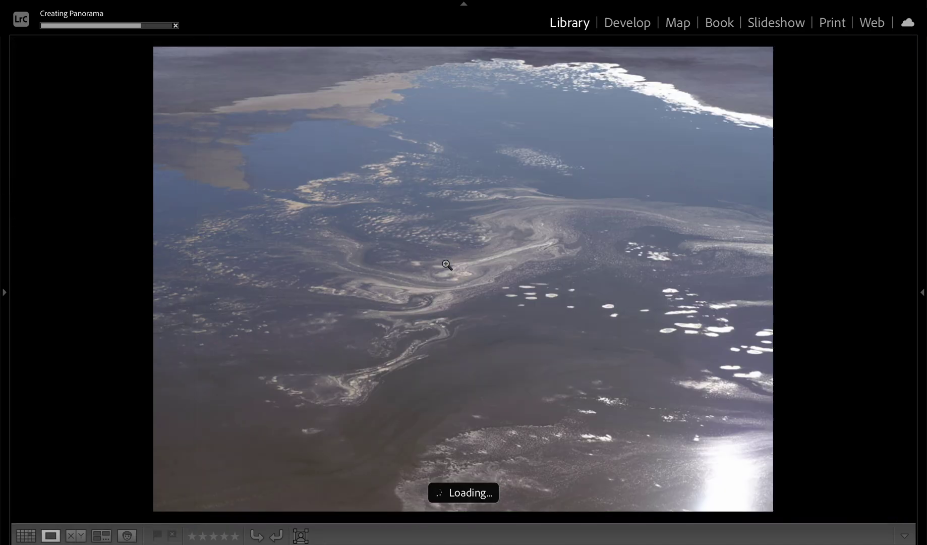
Step: Find LakeEyre2025-_DSF6438 in the Library grid and open it in the Develop module
key(g)
scroll(424, 315, up, 4)
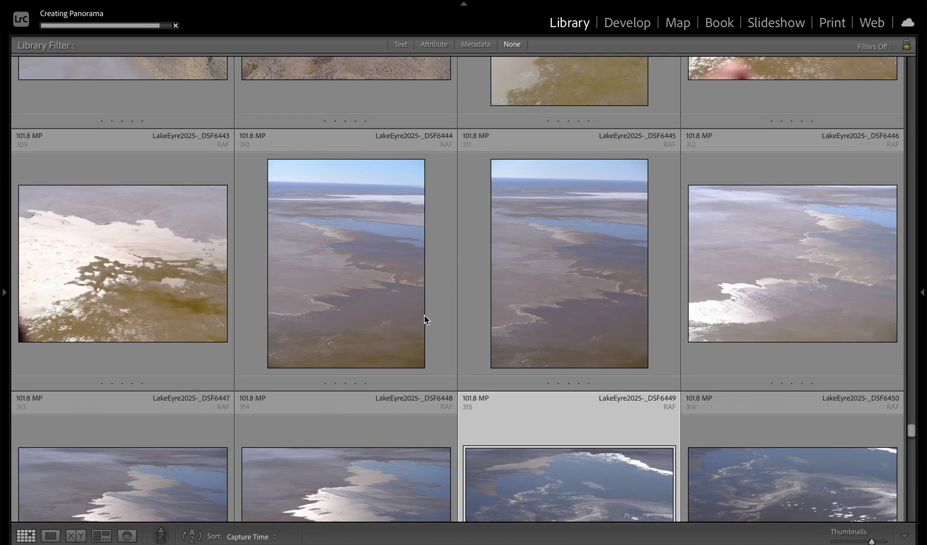
scroll(424, 315, up, 3)
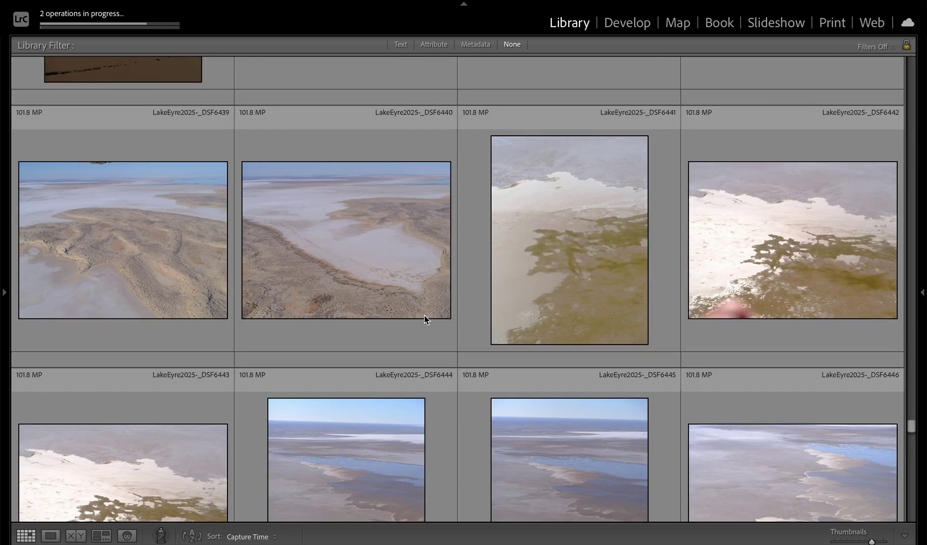
scroll(424, 315, up, 3)
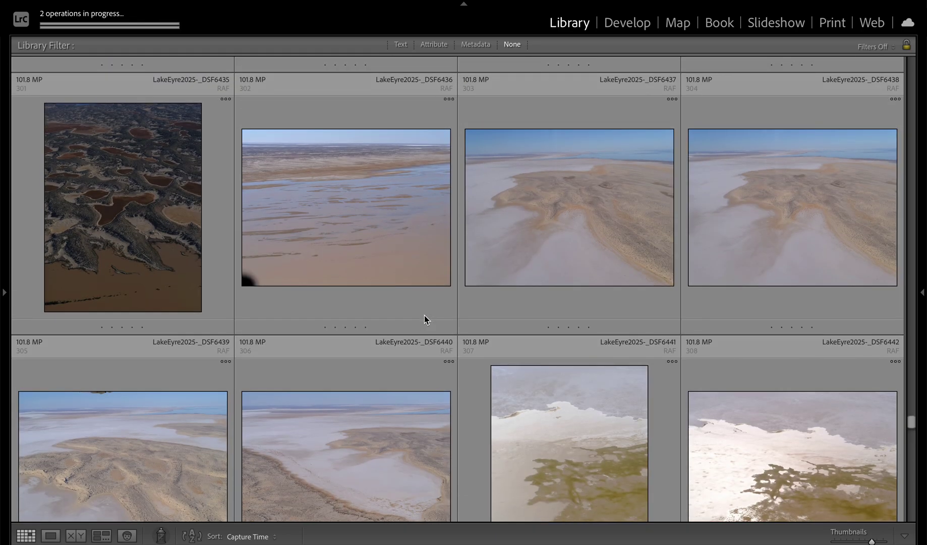
double_click(749, 223)
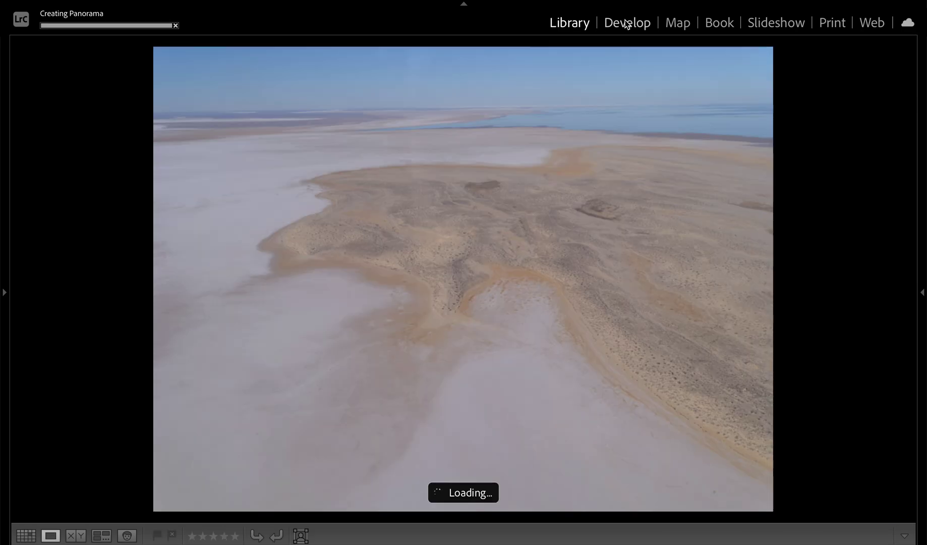
click(626, 24)
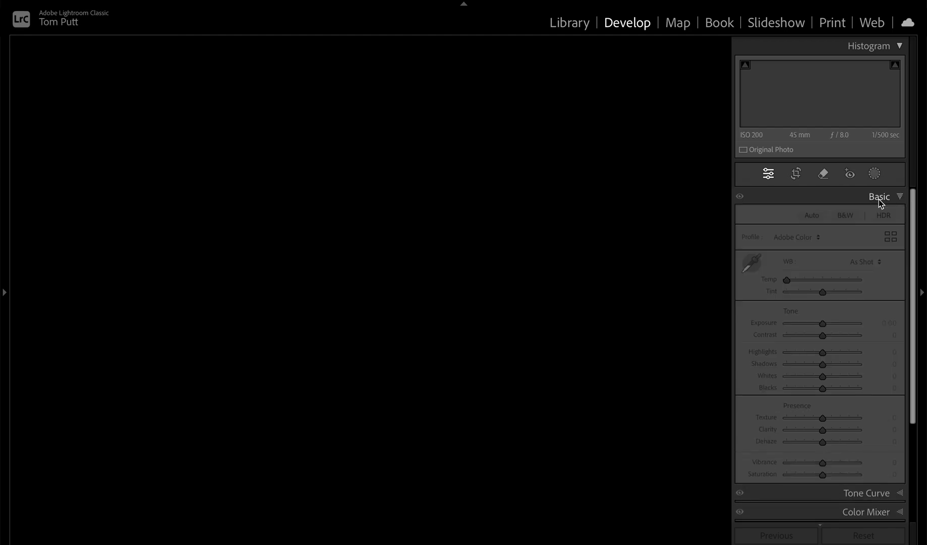
Step: Switch to Photoshop and select the thin transparent sliver along the image's upper left edge with the Magic Wand
mouse_move(387, 534)
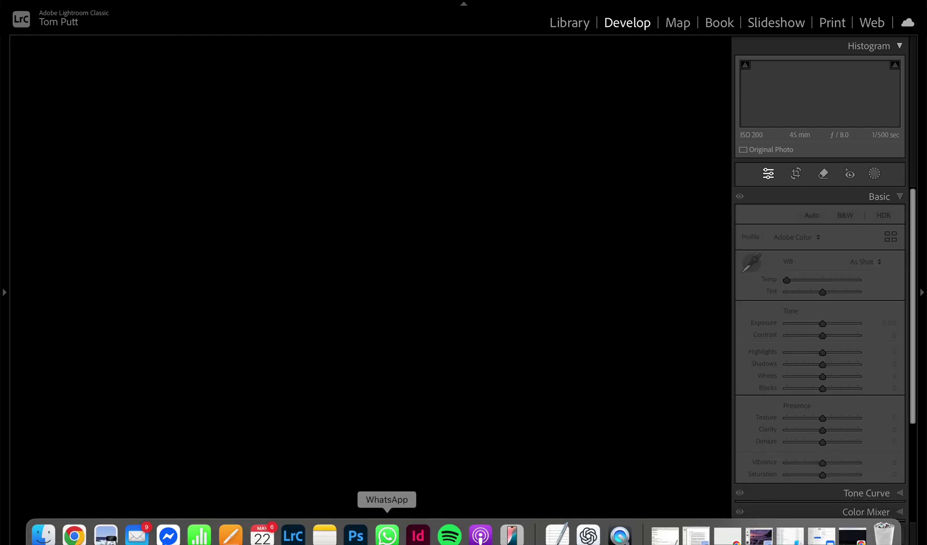
click(355, 535)
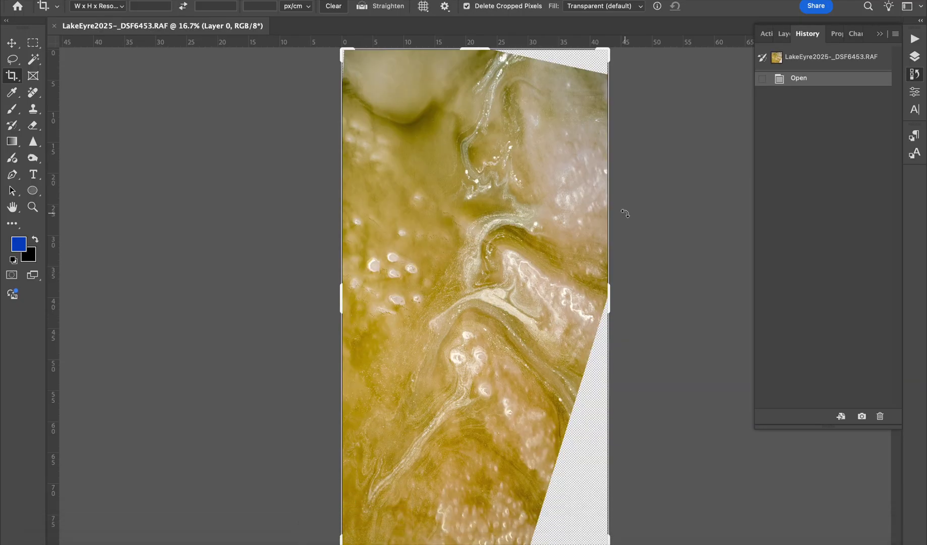
key(super+minus)
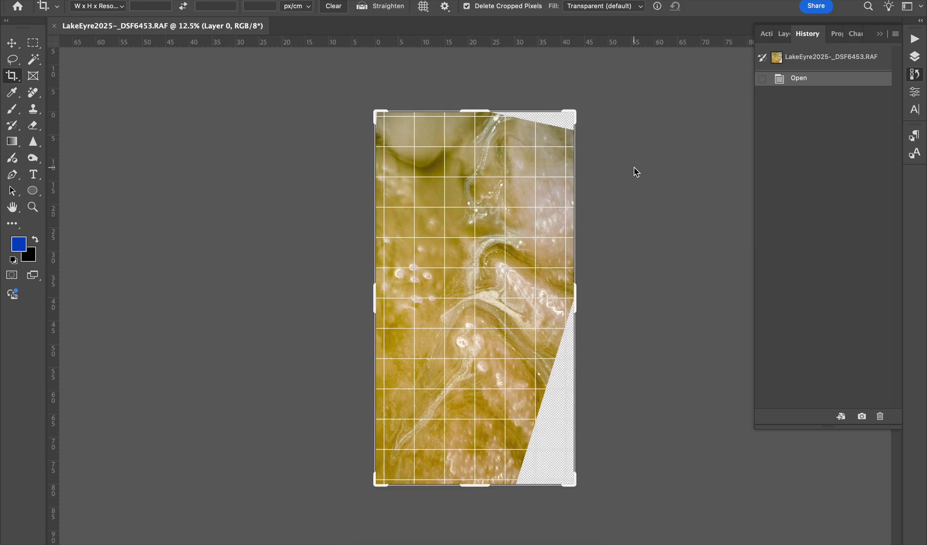
click(36, 60)
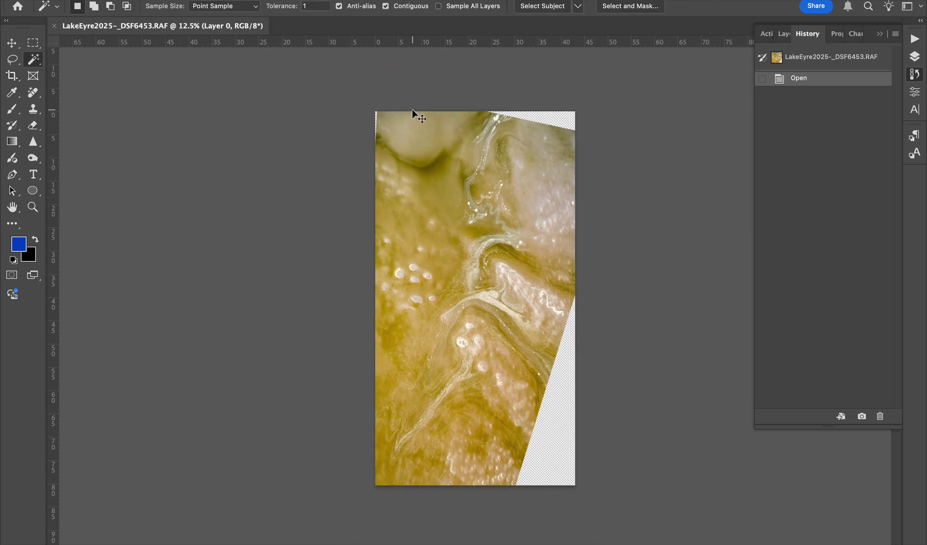
key(super+equal)
key(super+equal)
key(super+equal)
key(super+equal)
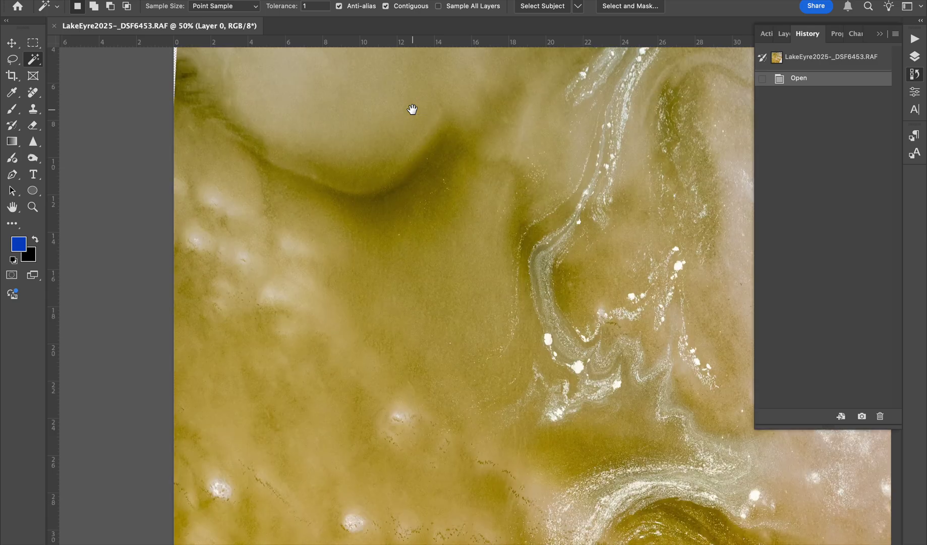
scroll(412, 109, up, 5)
click(169, 249)
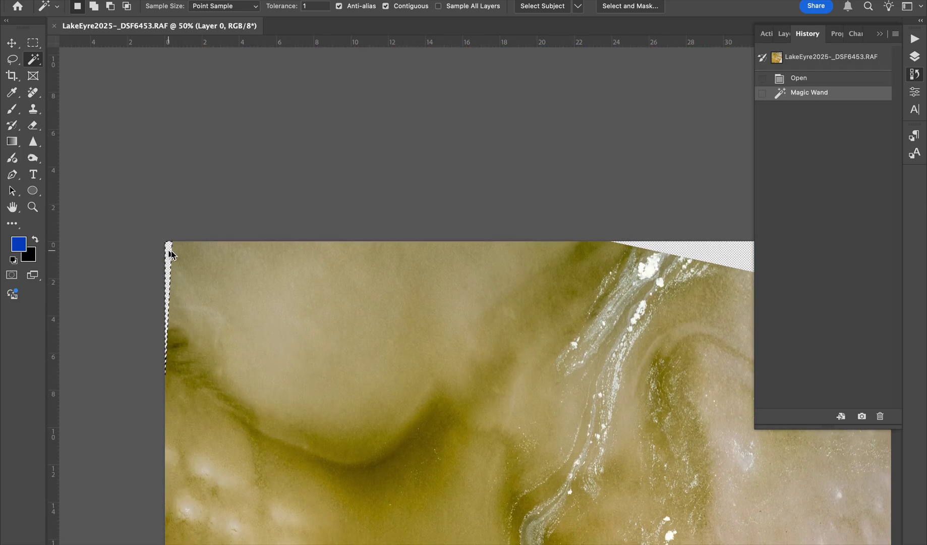
Step: Add the transparent wedges at the image's upper right corner and lower right edge to the Magic Wand selection
scroll(376, 274, down, 3)
scroll(376, 273, right, 10)
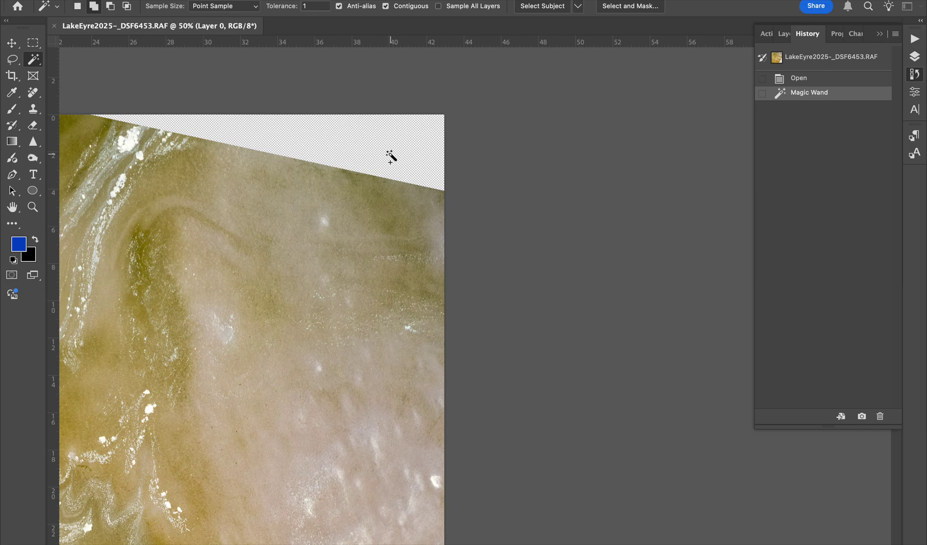
shift+click(391, 155)
scroll(391, 155, left, 15)
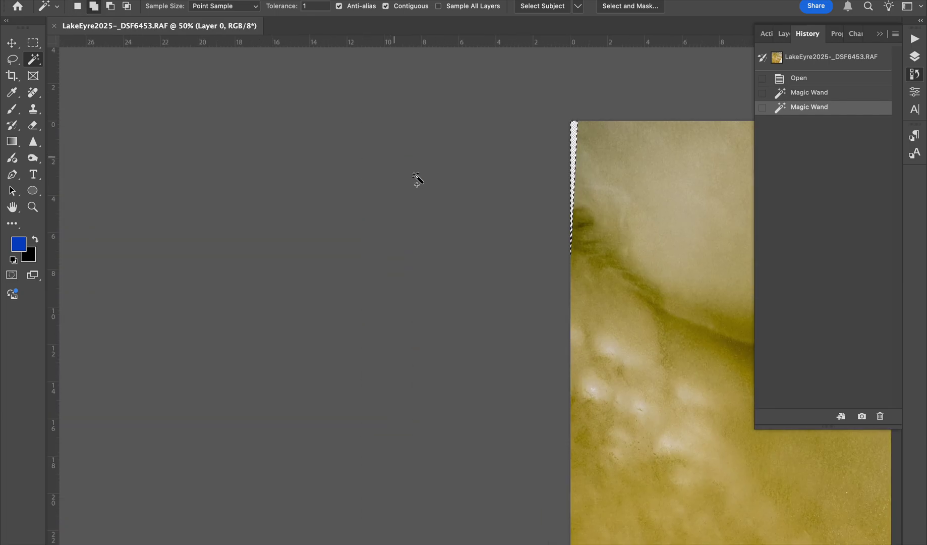
scroll(420, 182, down, 15)
scroll(420, 182, right, 15)
shift+click(477, 279)
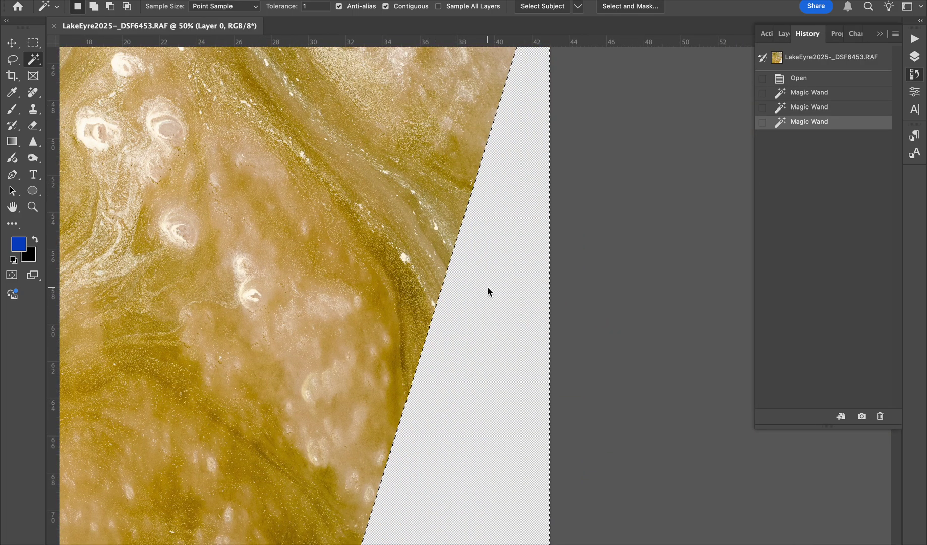
Step: Run Generative Fill on the selected empty areas with the prompt "extend image" and switch back to Lightroom Classic
click(151, 0)
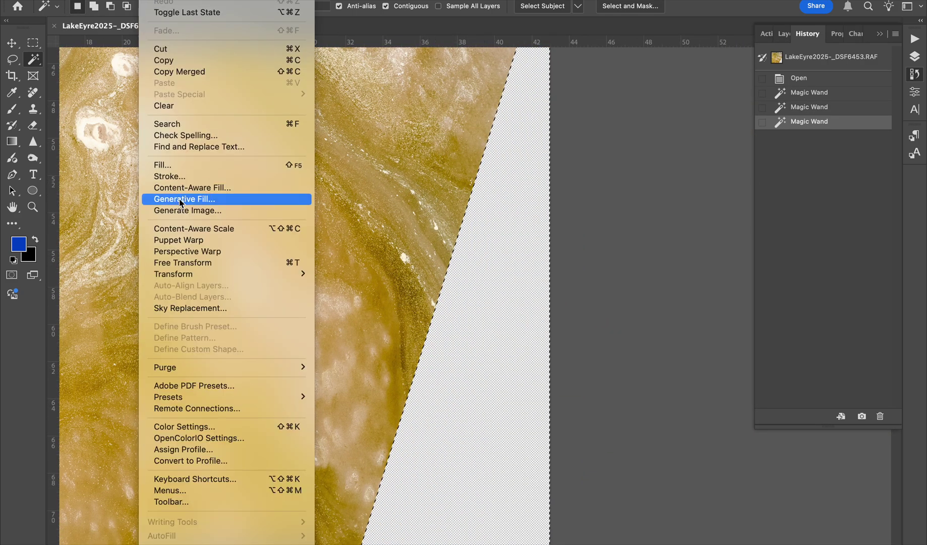
click(181, 199)
text(extend image)
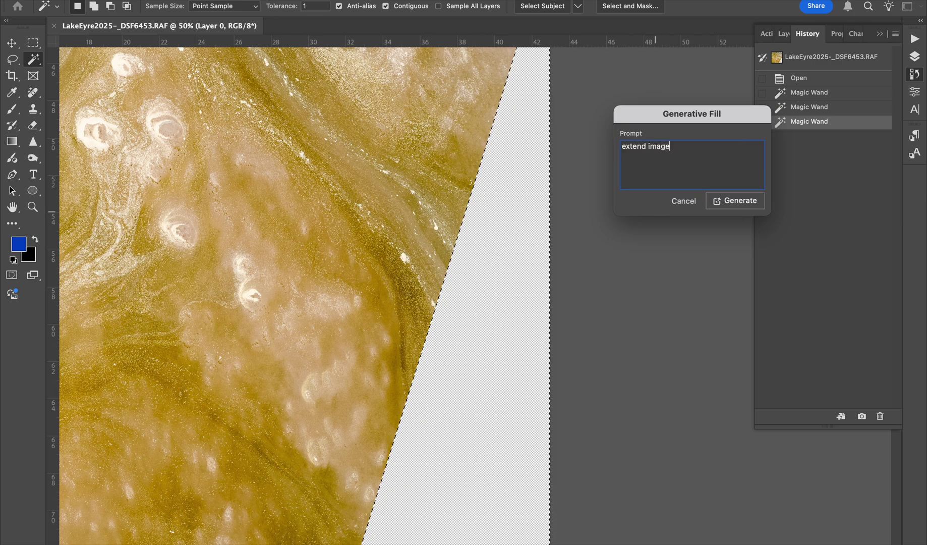
key(Return)
mouse_move(418, 539)
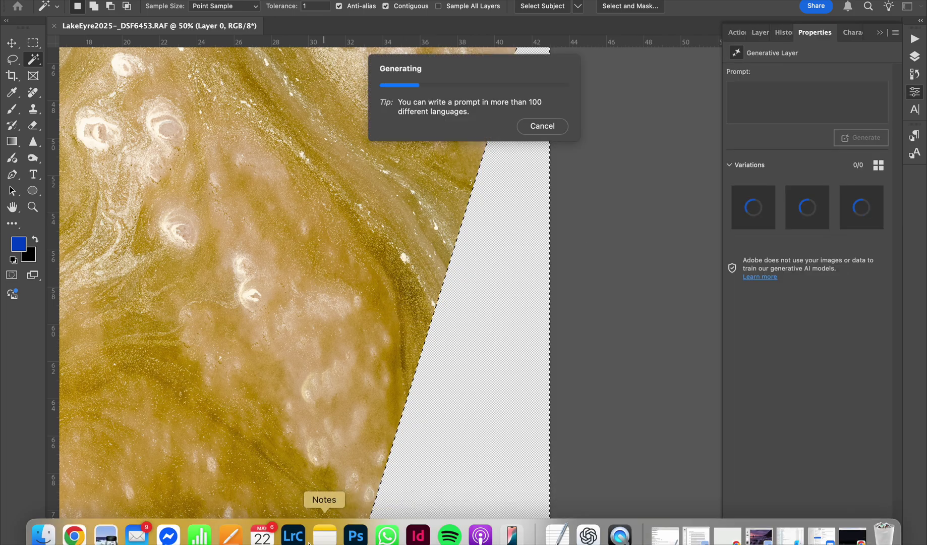
click(293, 535)
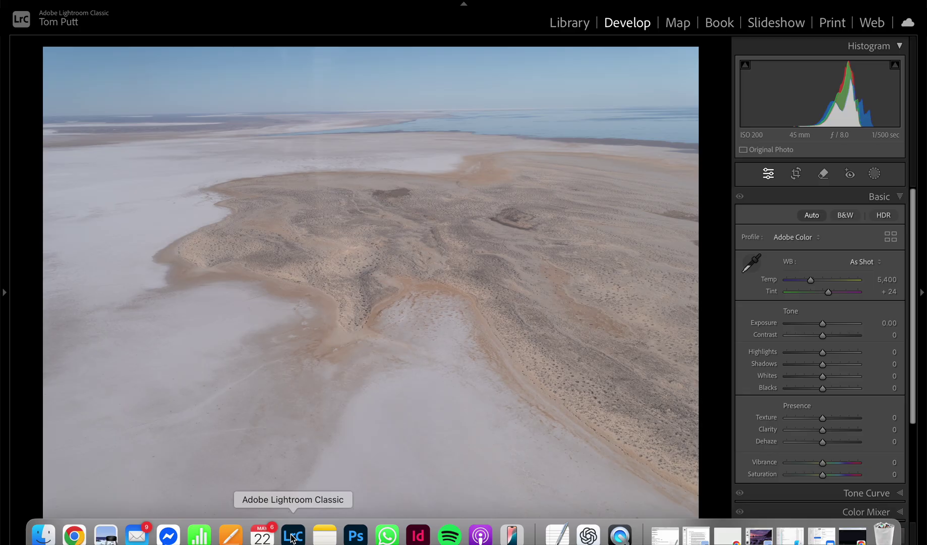
Step: Apply Auto tone and a five-star rating to LakeEyre2025-_DSF6438, returning to the Library grid
click(809, 215)
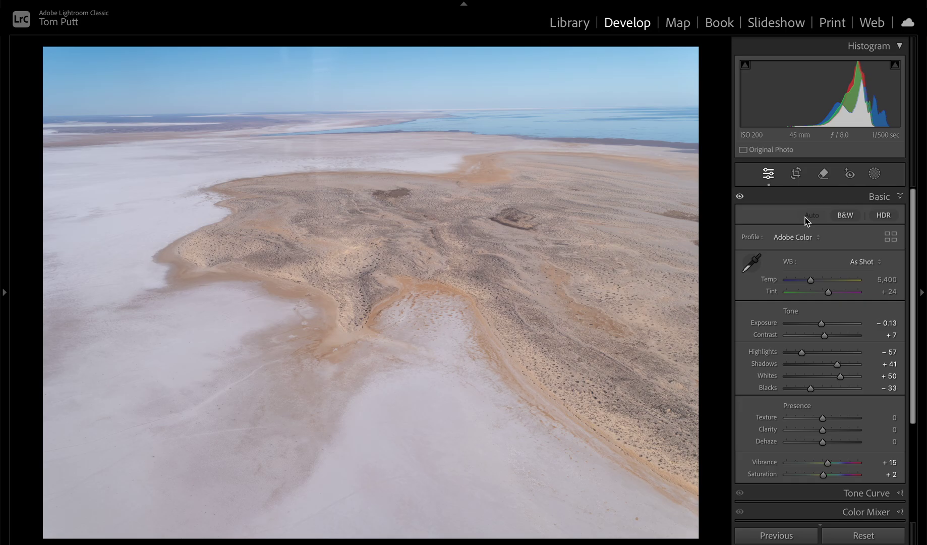
key(5)
key(g)
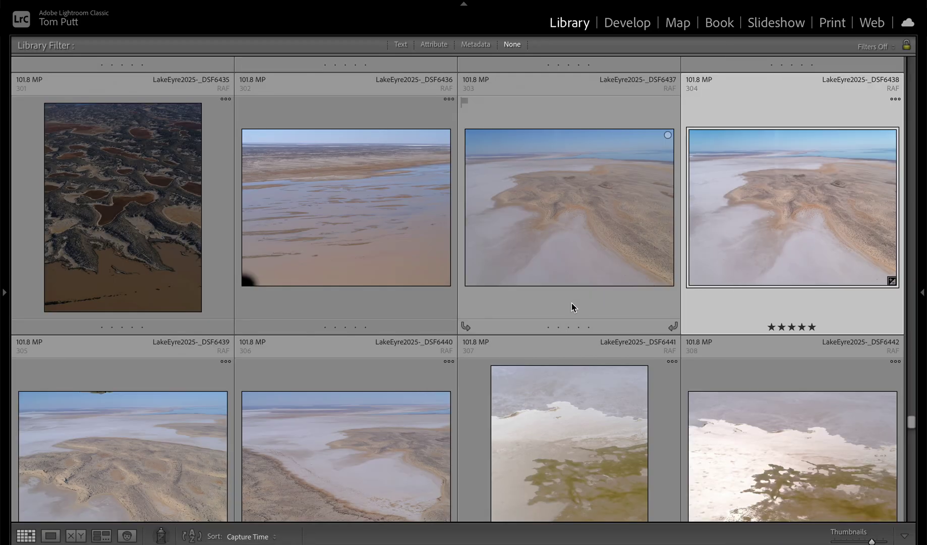
Step: Open LakeEyre2025-_DSF6435 in Loupe view, rate it five stars and return to the grid
scroll(572, 307, up, 3)
double_click(153, 400)
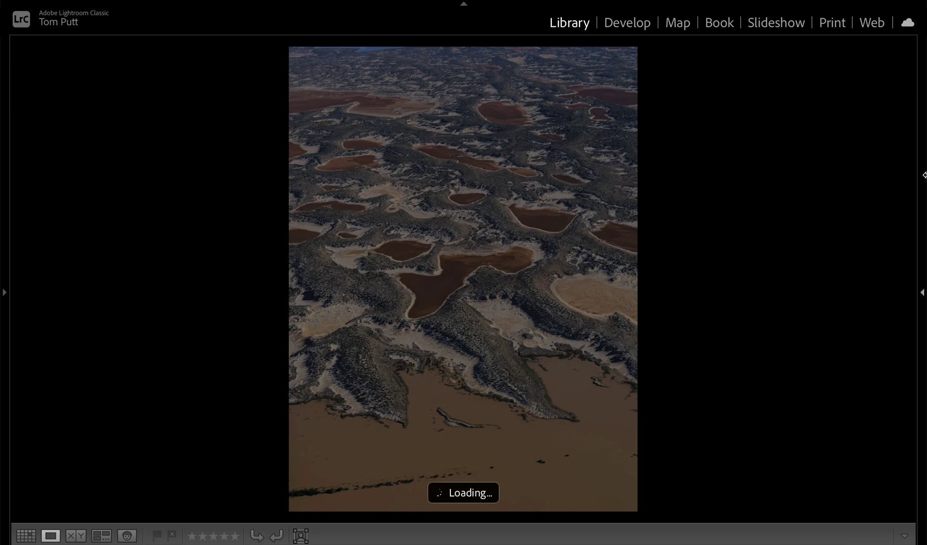
mouse_move(924, 197)
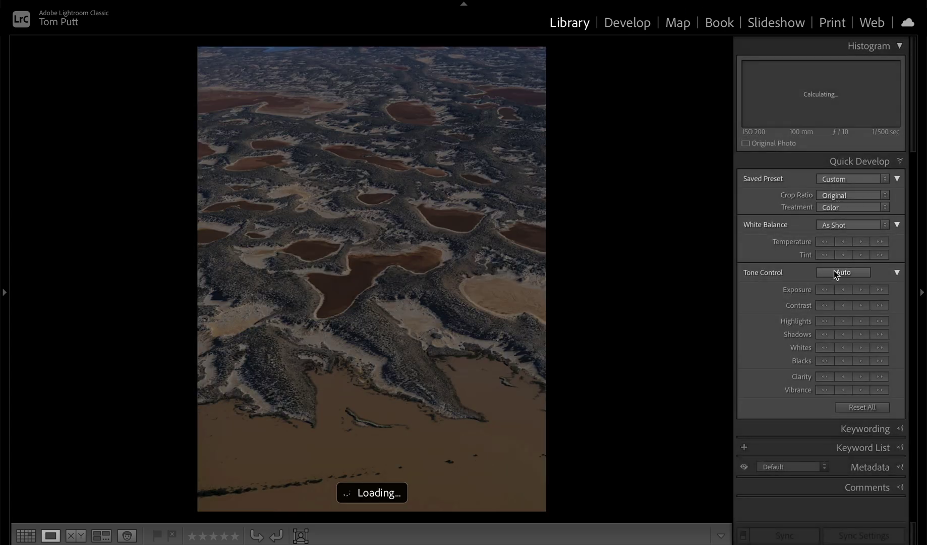
key(5)
key(g)
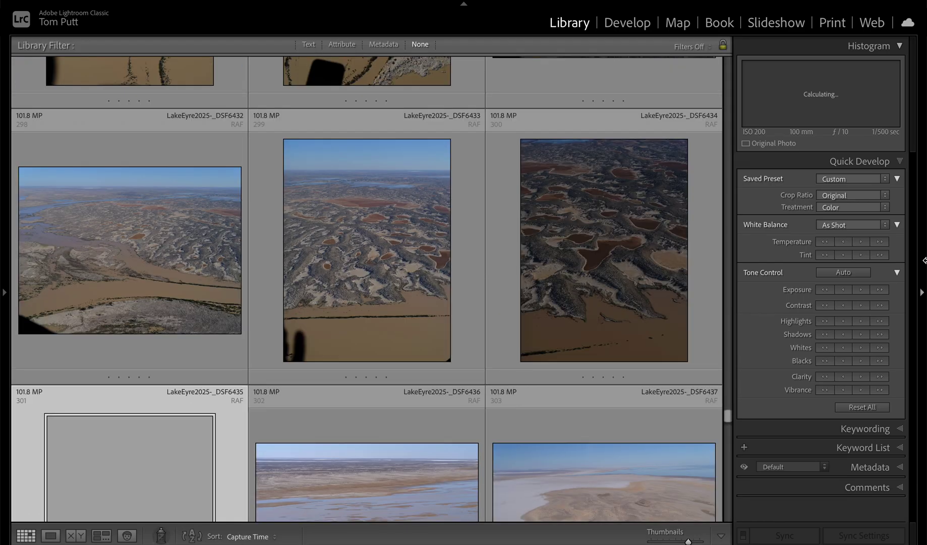
Step: Find the winding-channel photo LakeEyre2025-_DSF6428 in the grid and give it a five-star rating
scroll(686, 335, up, 1)
scroll(686, 334, up, 3)
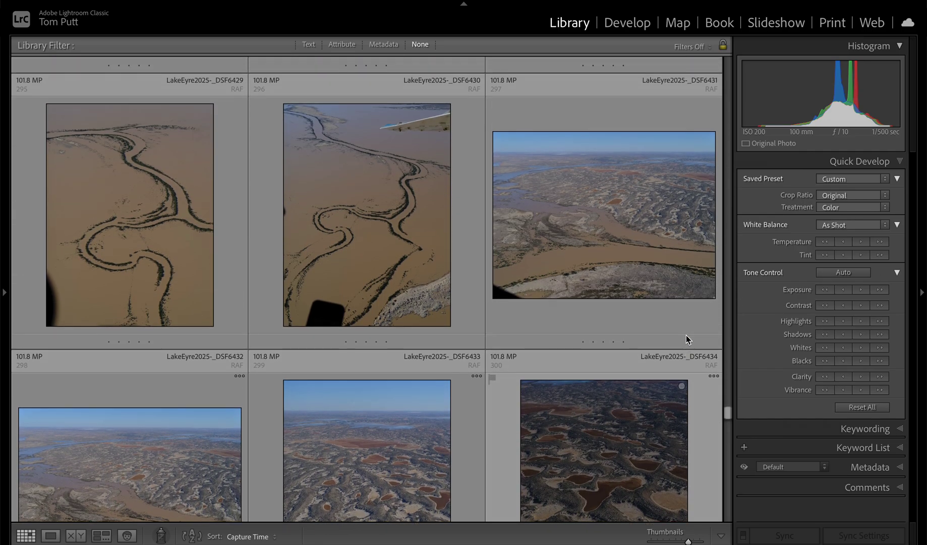
scroll(686, 335, up, 3)
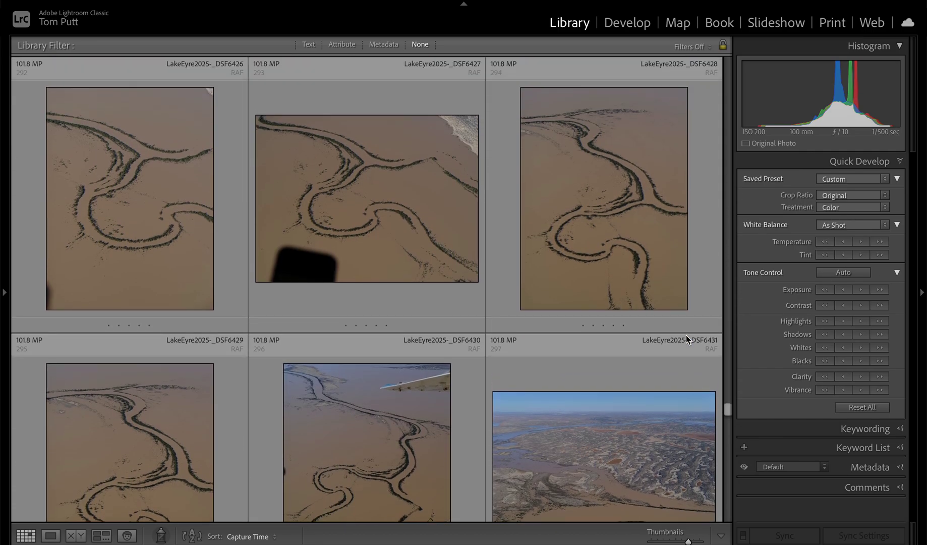
scroll(686, 335, up, 1)
double_click(651, 318)
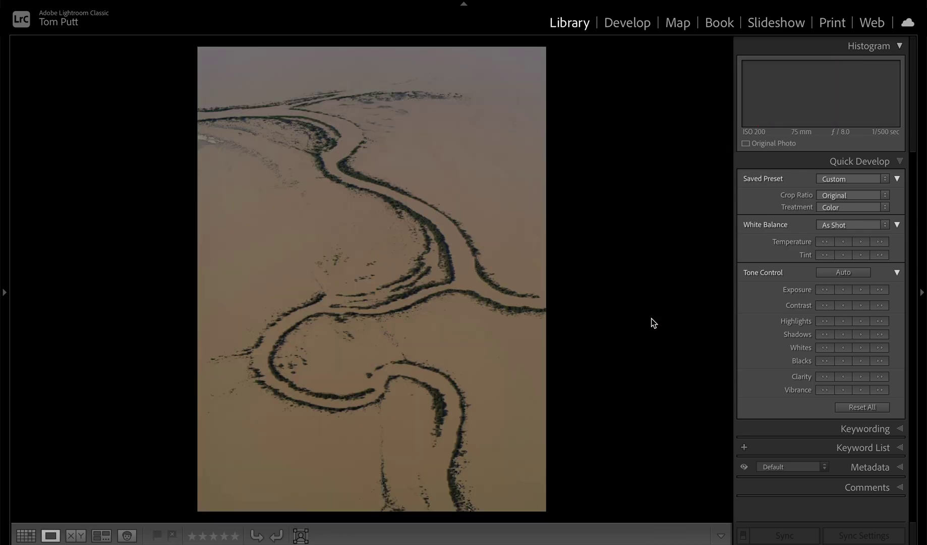
key(5)
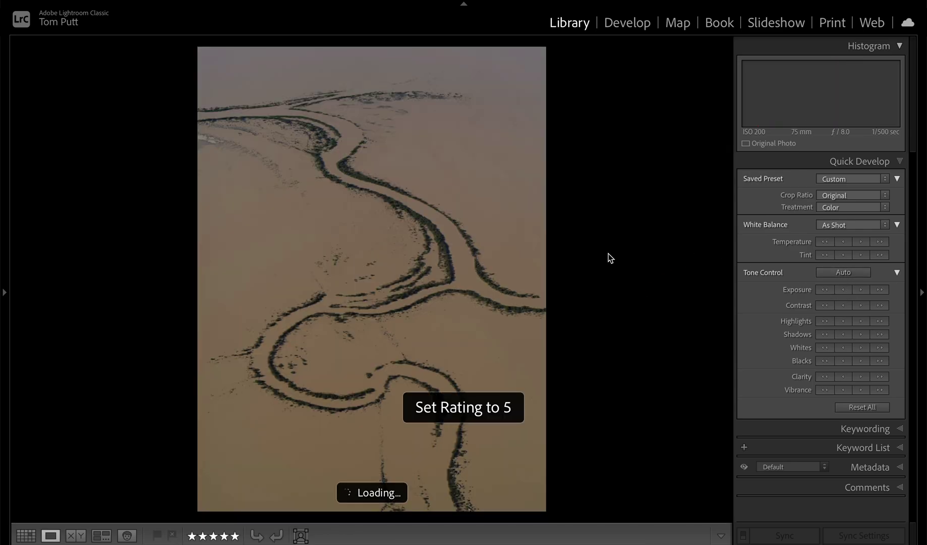
key(g)
Step: Find the sunlit shoreline photo LakeEyre2025-_DSF6422 in the Library grid and open it in the Develop module
scroll(608, 311, up, 3)
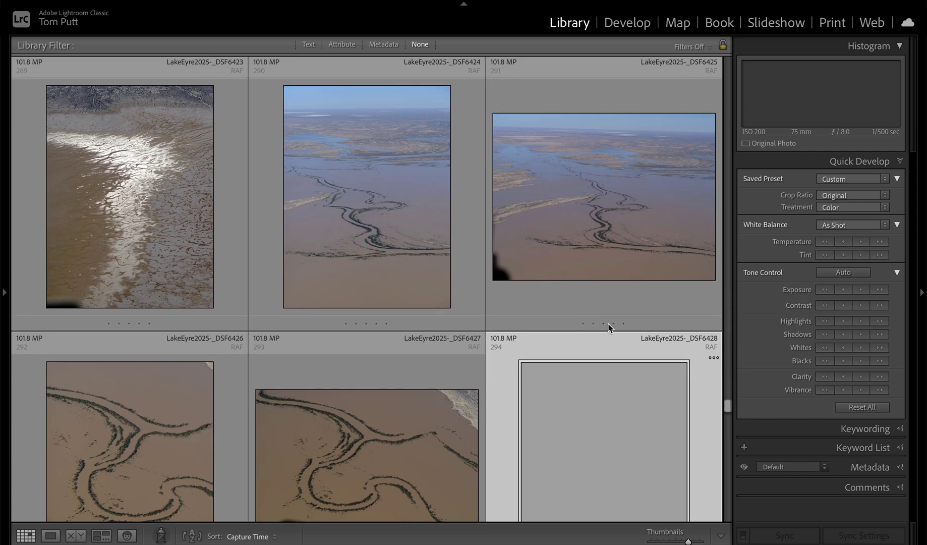
scroll(608, 327, up, 2)
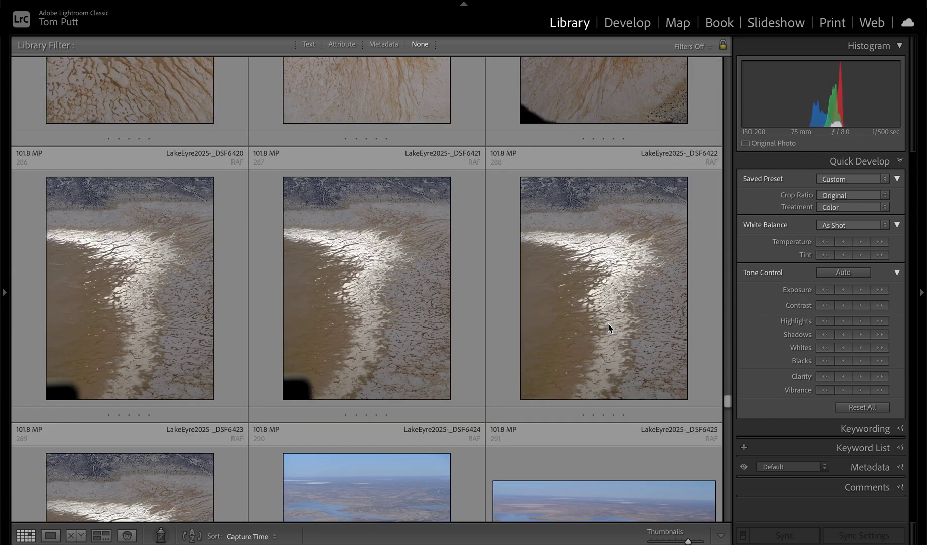
scroll(608, 327, up, 1)
scroll(609, 326, up, 1)
scroll(608, 327, down, 1)
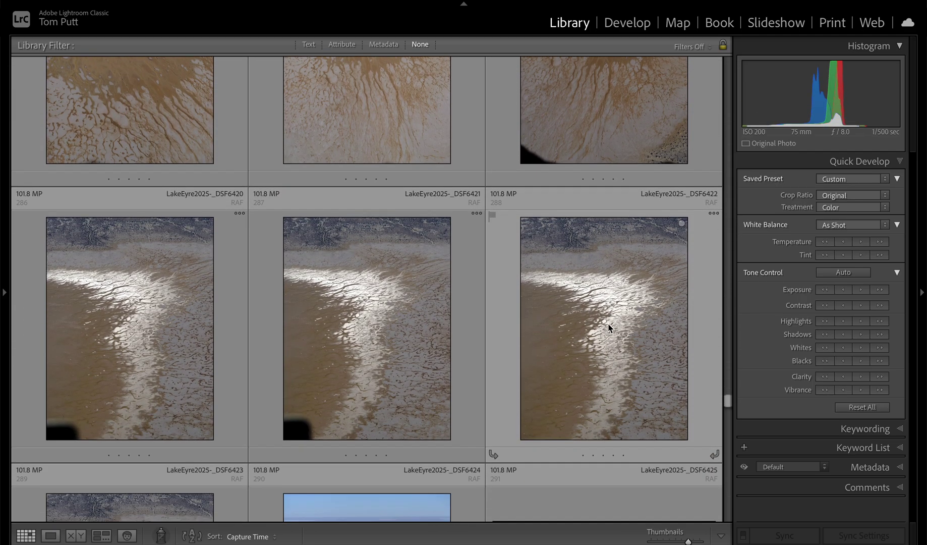
double_click(609, 326)
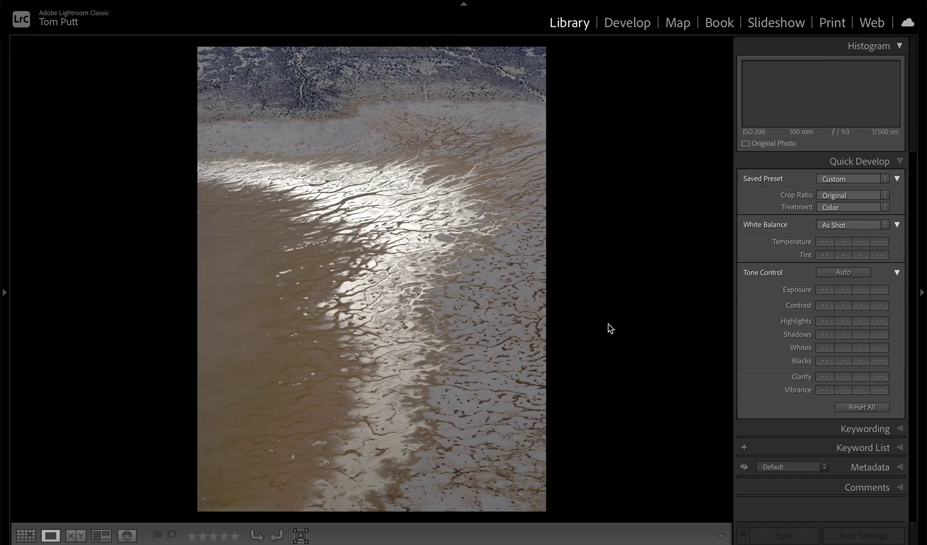
click(630, 26)
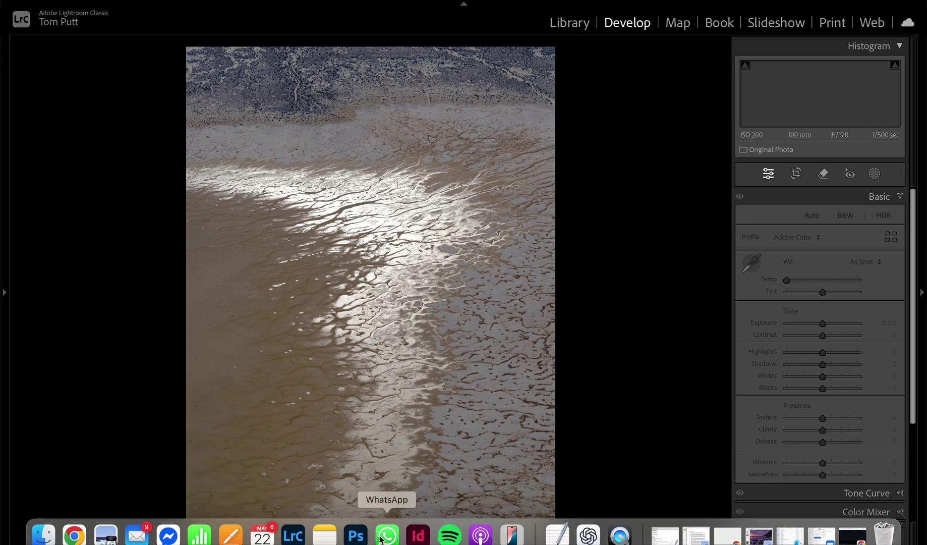
Step: Switch to Photoshop and compare the generated "extend image" variations against the original detail along the image's lower right edge
click(356, 535)
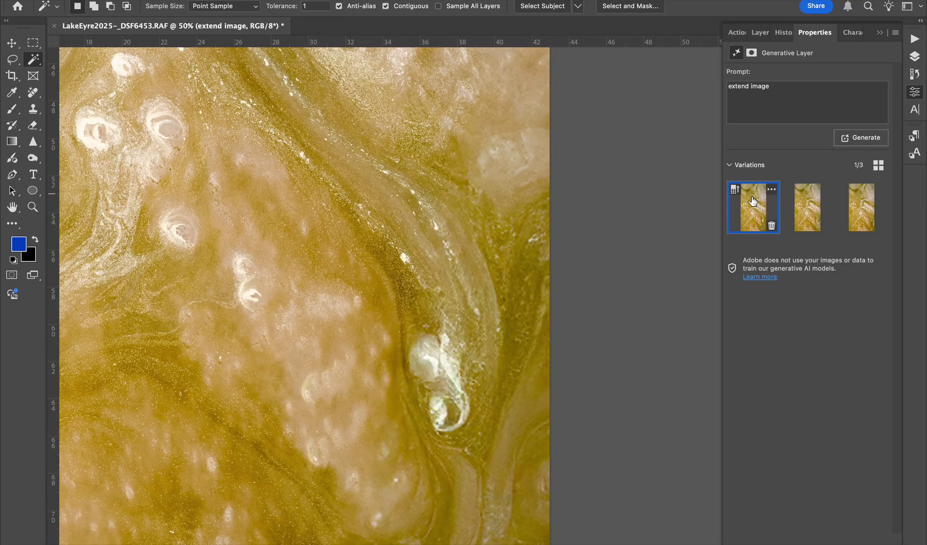
key(super+minus)
key(super+minus)
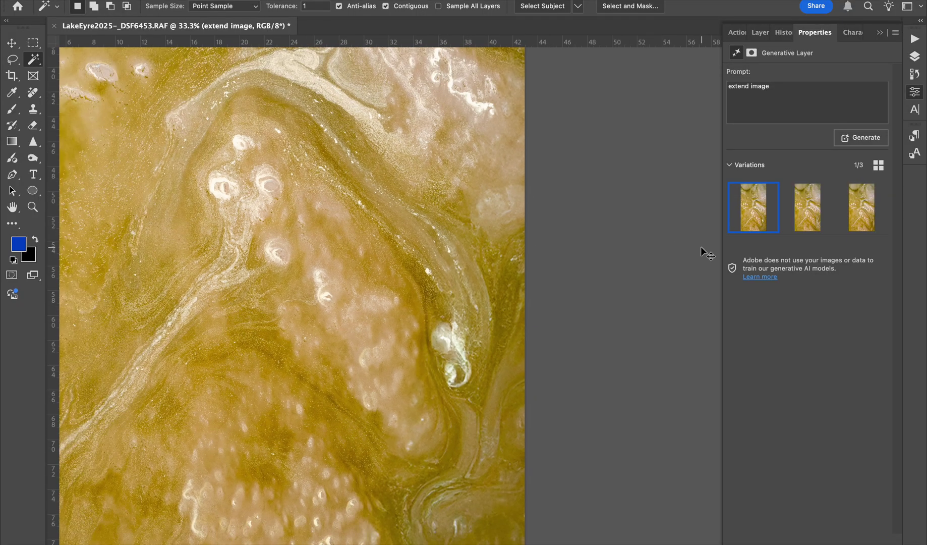
scroll(574, 261, up, 5)
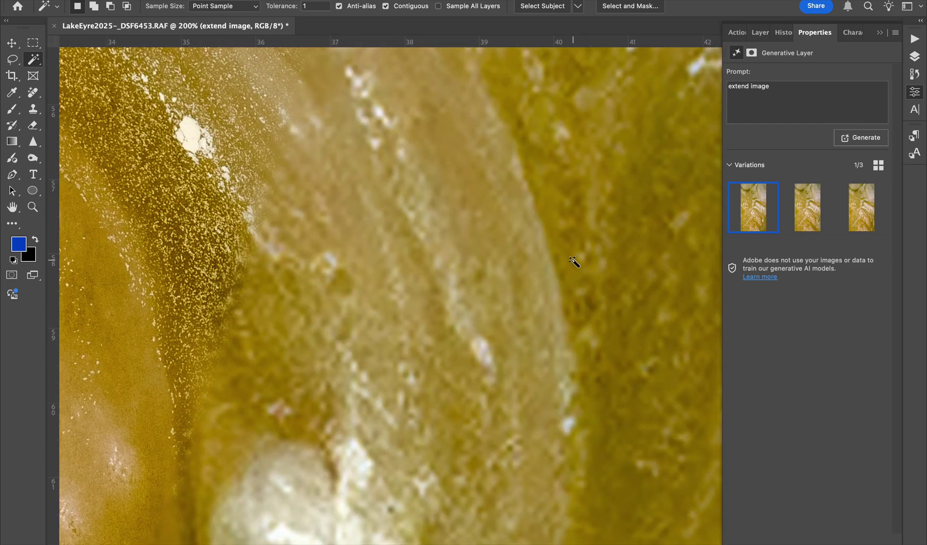
click(811, 202)
click(854, 210)
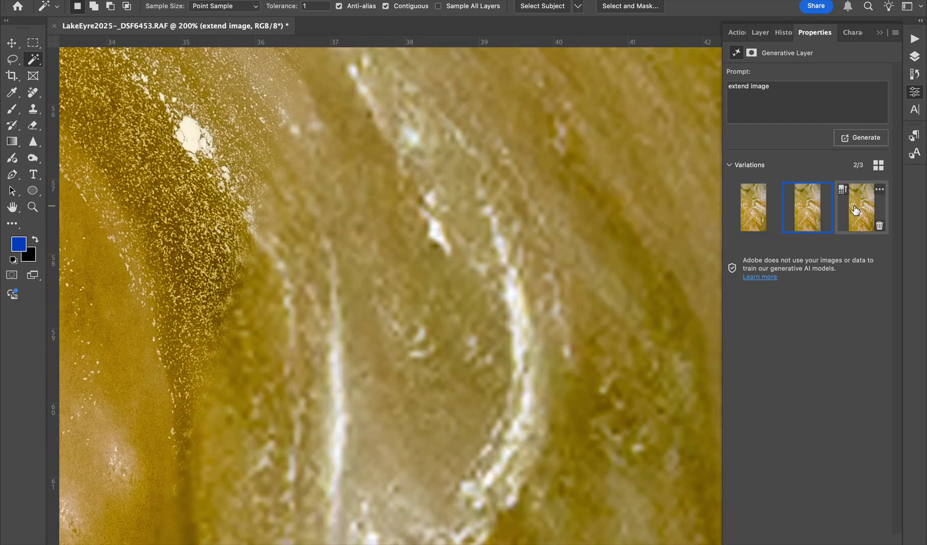
click(758, 224)
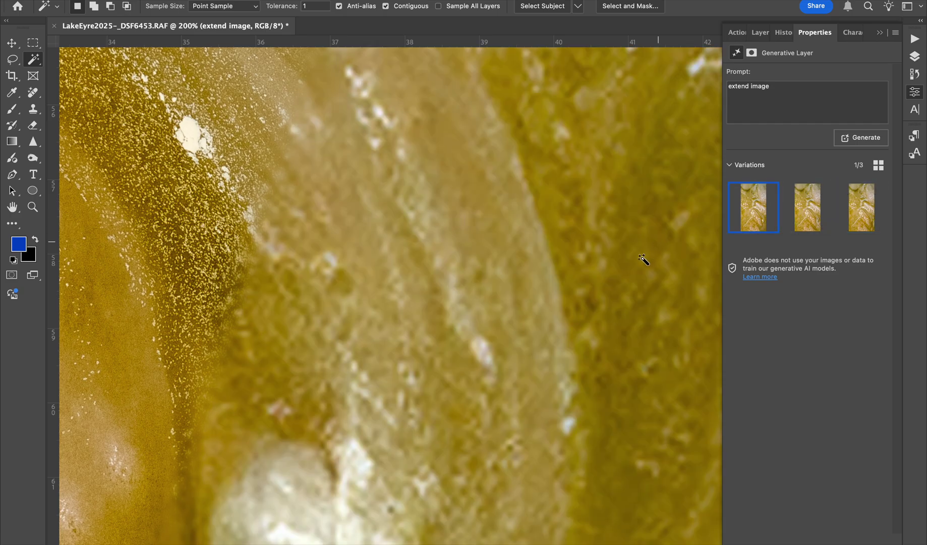
scroll(621, 274, down, 3)
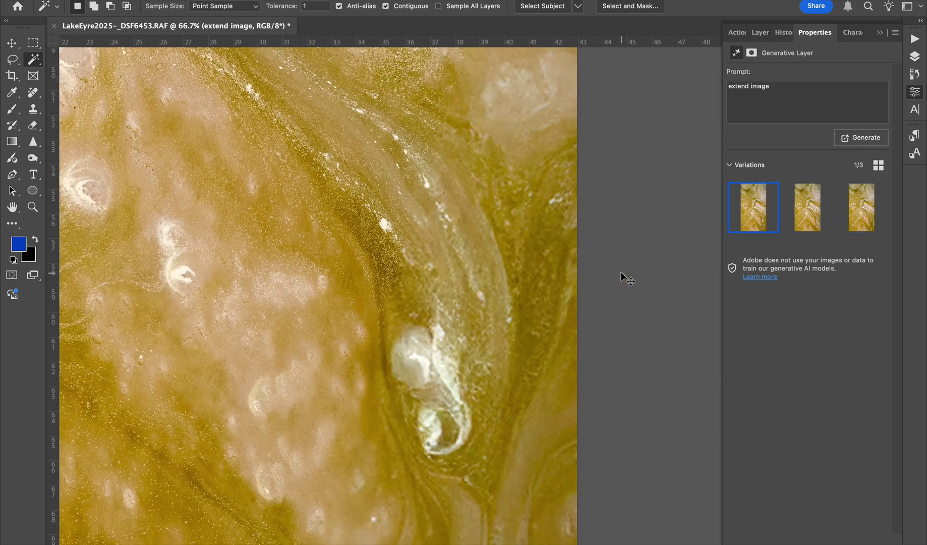
scroll(626, 276, down, 2)
scroll(625, 276, down, 2)
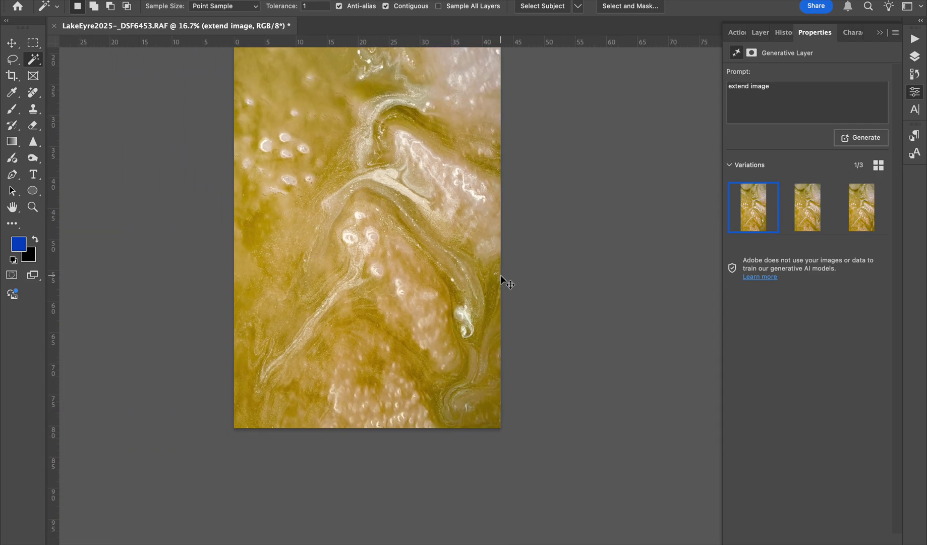
Step: Undo the Generative Fill and fill the selected empty edge areas of Layer 0 with the Fill command instead
key(ctrl+z)
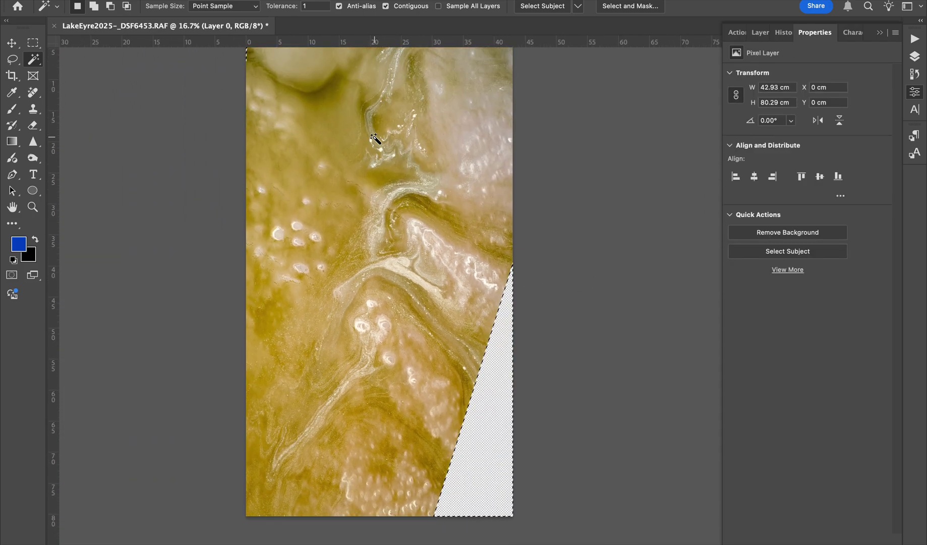
click(151, 0)
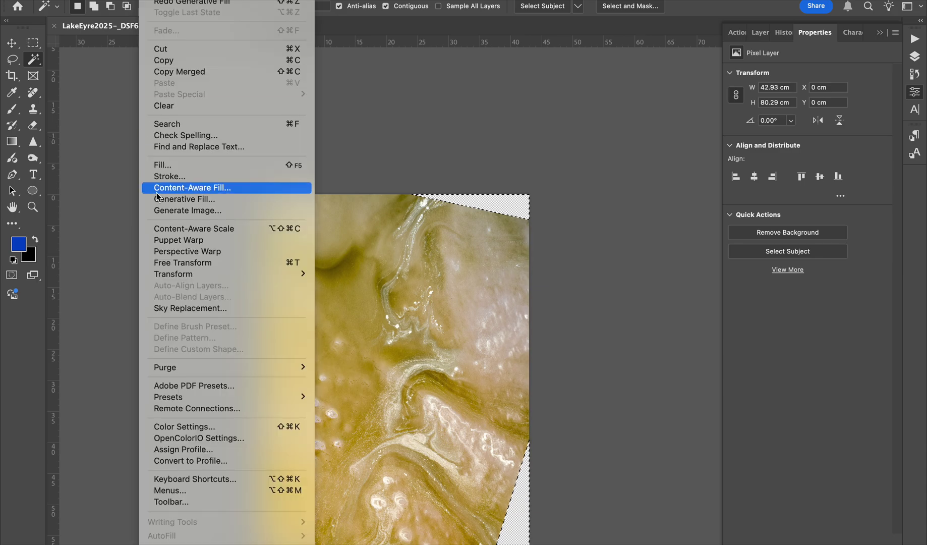
click(162, 165)
click(353, 162)
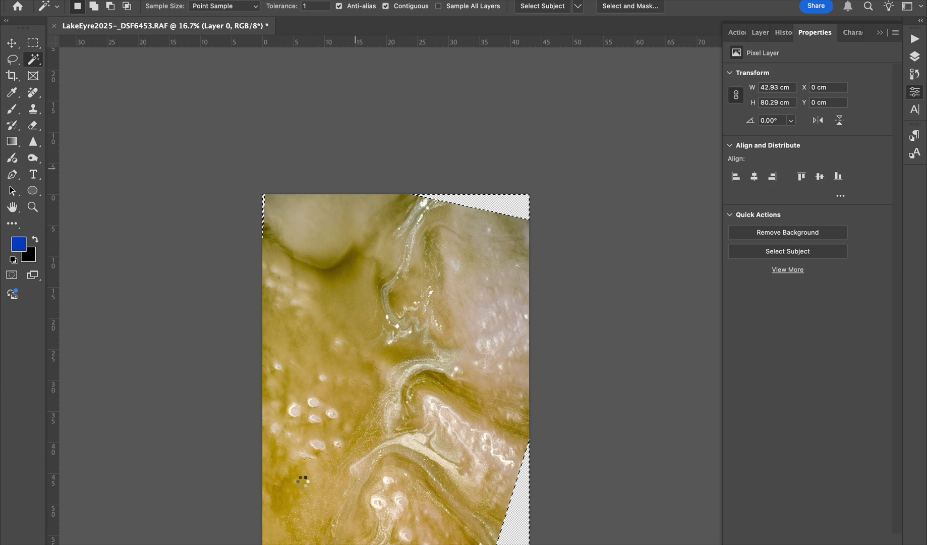
mouse_move(293, 533)
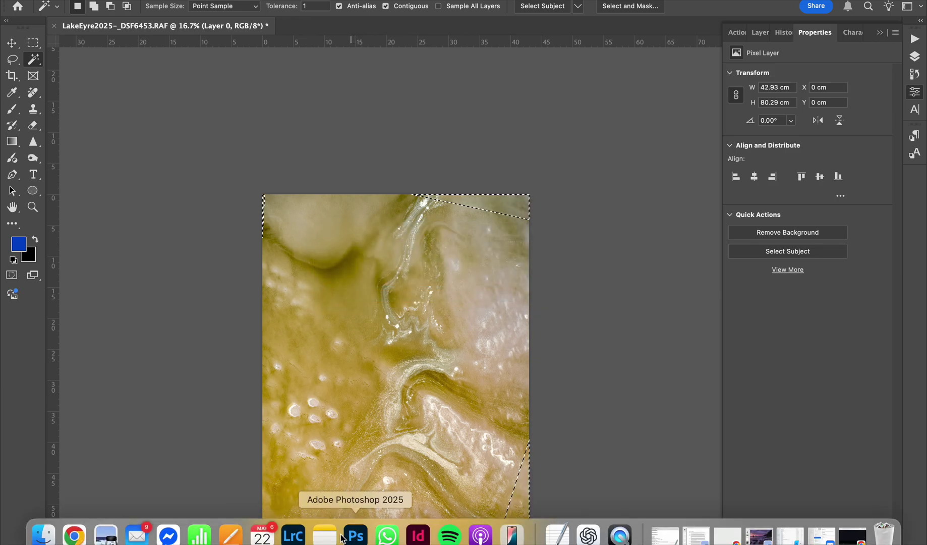
Step: Paint over the right end of the thin white seam near the image's upper right corner with the Remove tool at size 20
scroll(364, 371, up, 10)
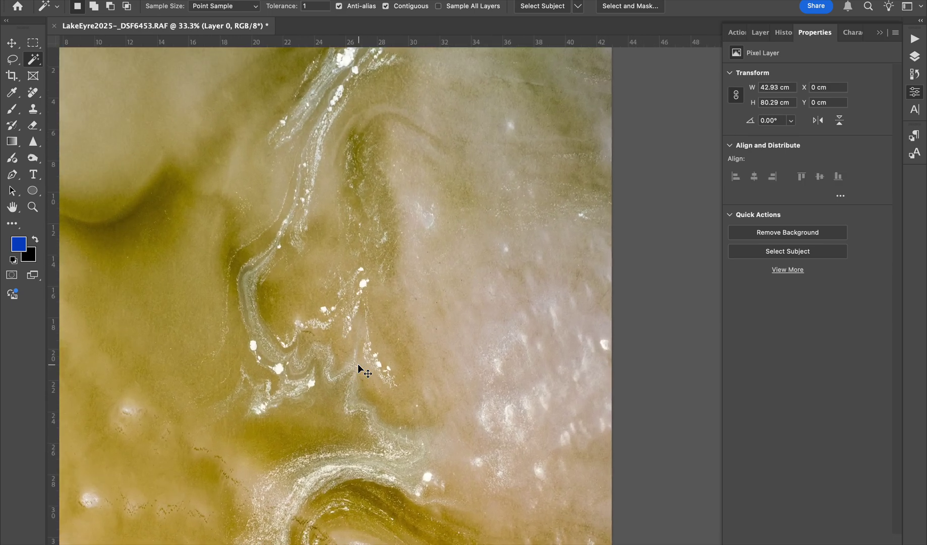
scroll(357, 364, up, 5)
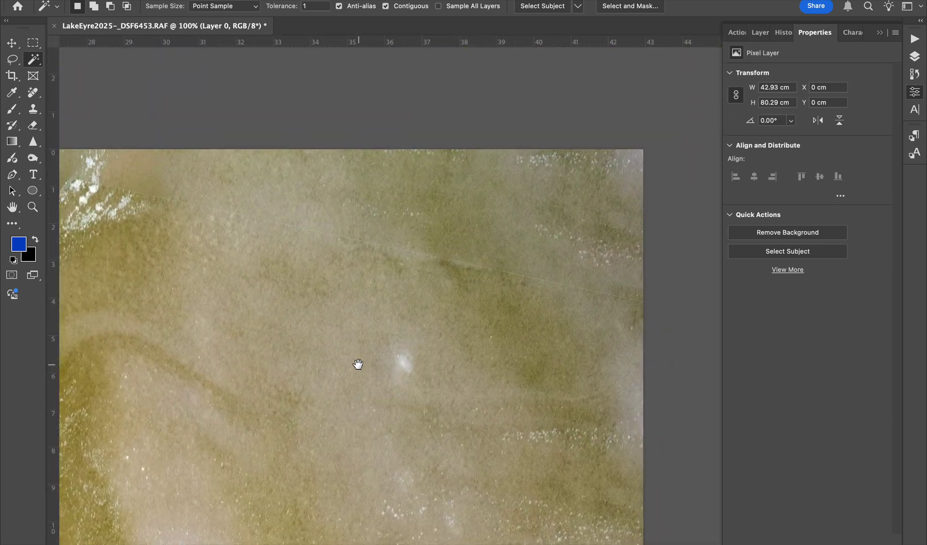
scroll(358, 366, up, 8)
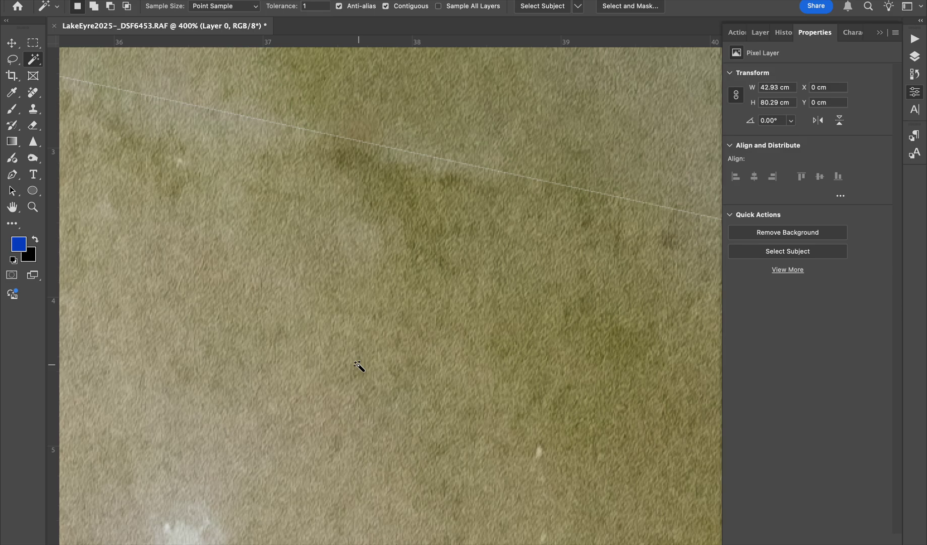
scroll(358, 363, right, 10)
scroll(358, 363, down, 2)
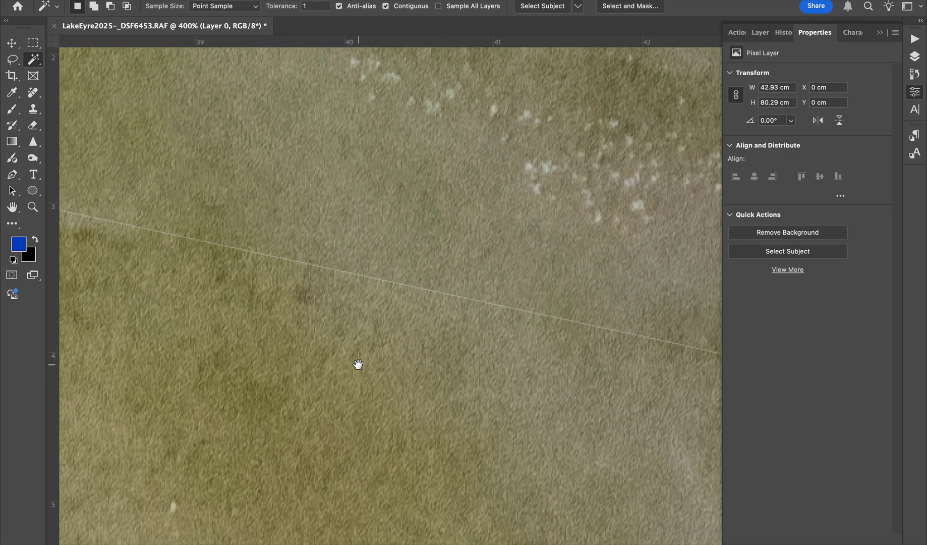
click(40, 94)
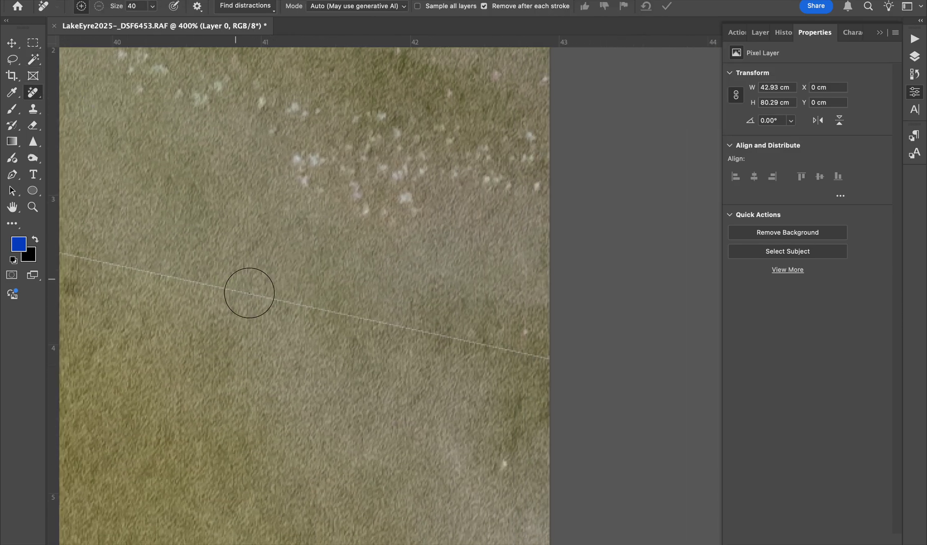
key(bracketleft)
mouse_move(209, 285)
mouse_down()
mouse_move(548, 349)
mouse_move(560, 359)
mouse_move(238, 304)
mouse_up()
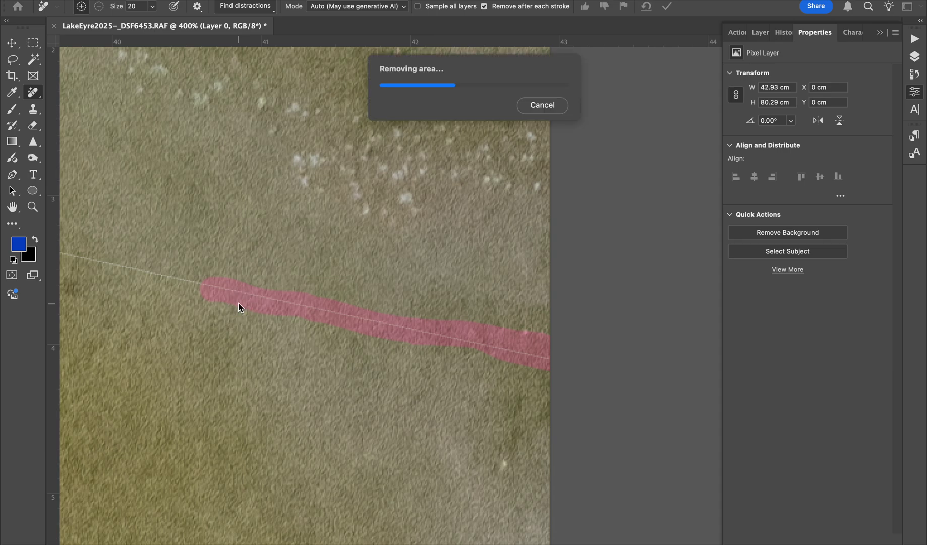
Step: Cancel the running removal along the thin line and save the image
click(563, 108)
key(cmd+s)
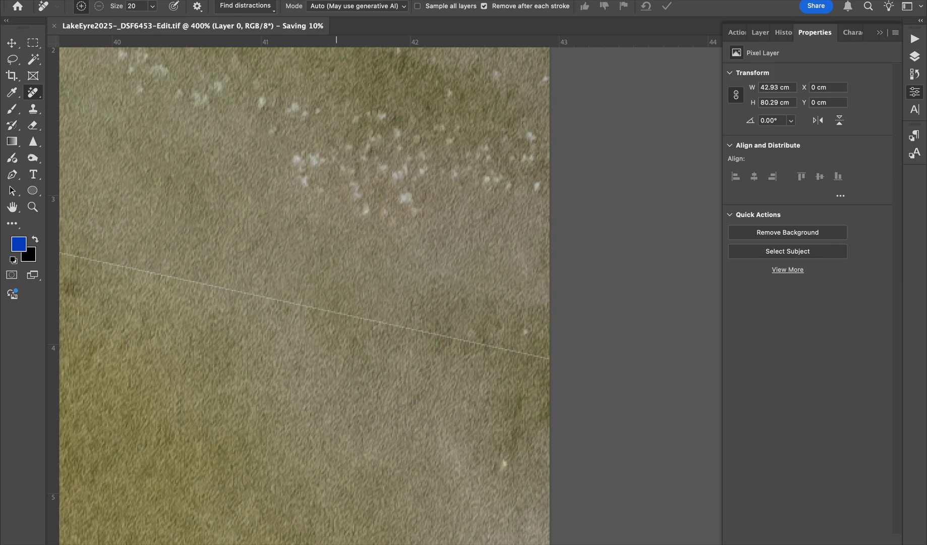
Step: Switch to Lightroom Classic, apply Auto tone to the branching mudflat photo and set its Saturation to +40
click(293, 536)
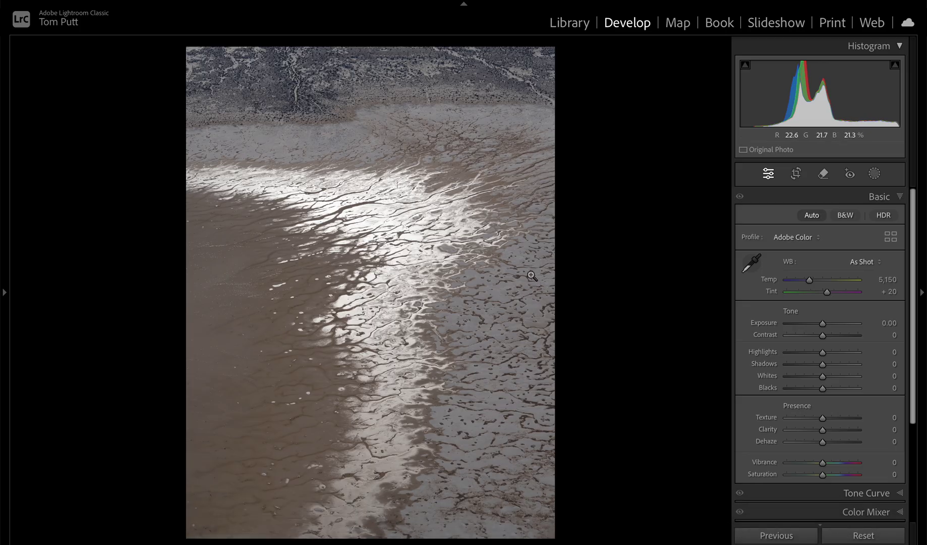
click(813, 218)
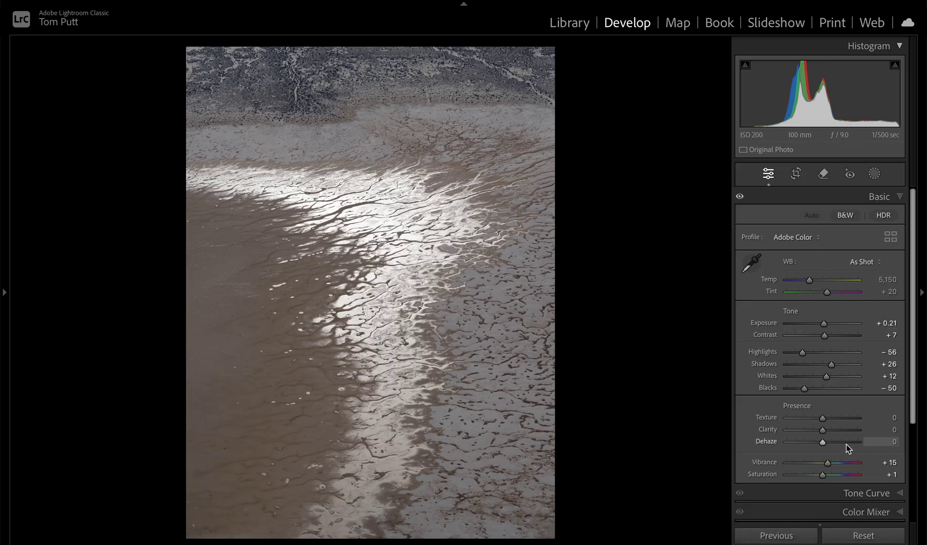
drag(831, 474, 837, 474)
Step: Go to the edited yellow abstract photo and rotate it counterclockwise three times into landscape orientation
key(Right)
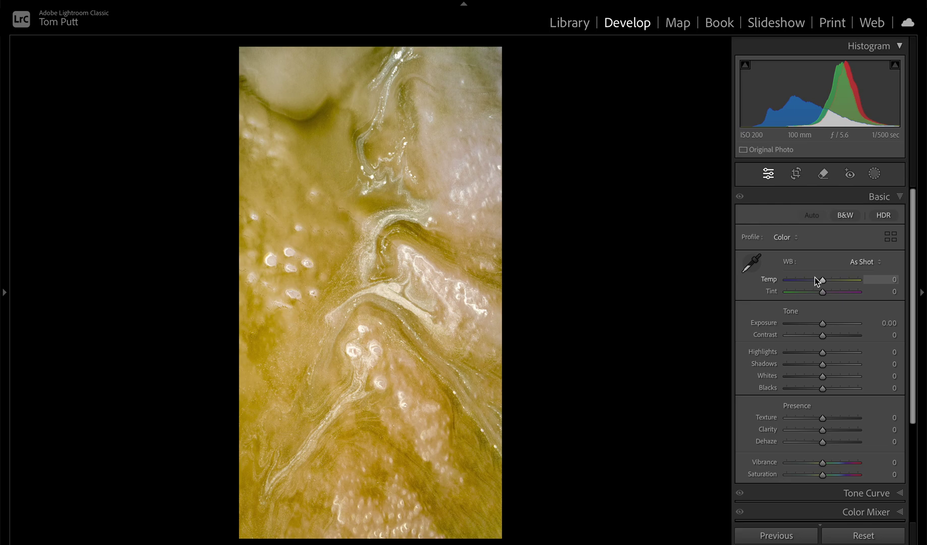
key(ctrl+[)
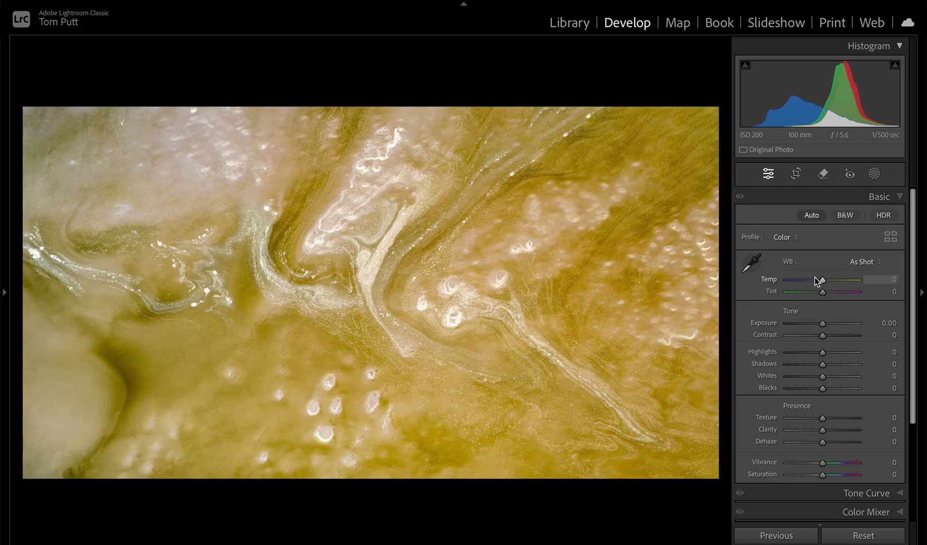
key(ctrl+[)
key(ctrl+[)
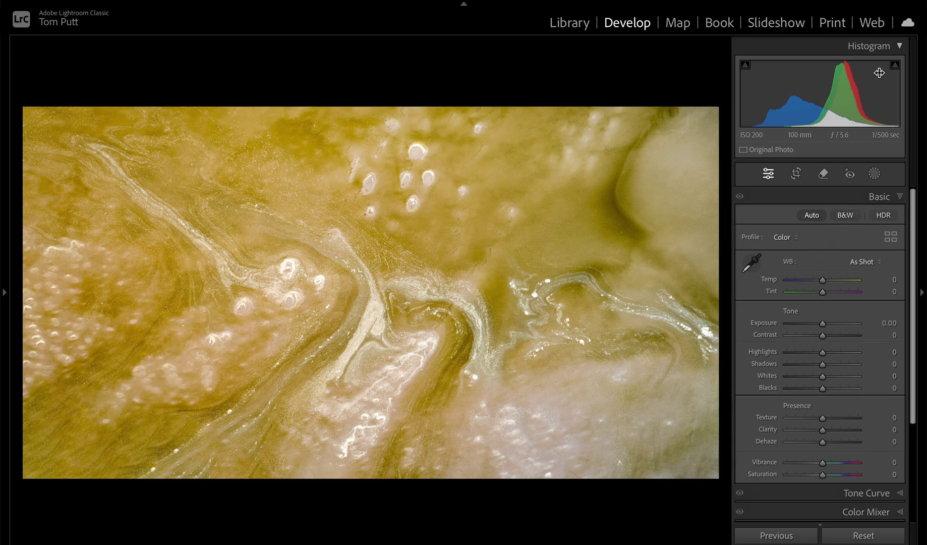
Step: With highlight clipping shown, set Whites to +3 and Contrast to +53, keep Exposure at 0.00 and reduce Saturation
mouse_move(822, 376)
mouse_down()
mouse_move(842, 374)
mouse_move(823, 374)
mouse_up()
click(895, 68)
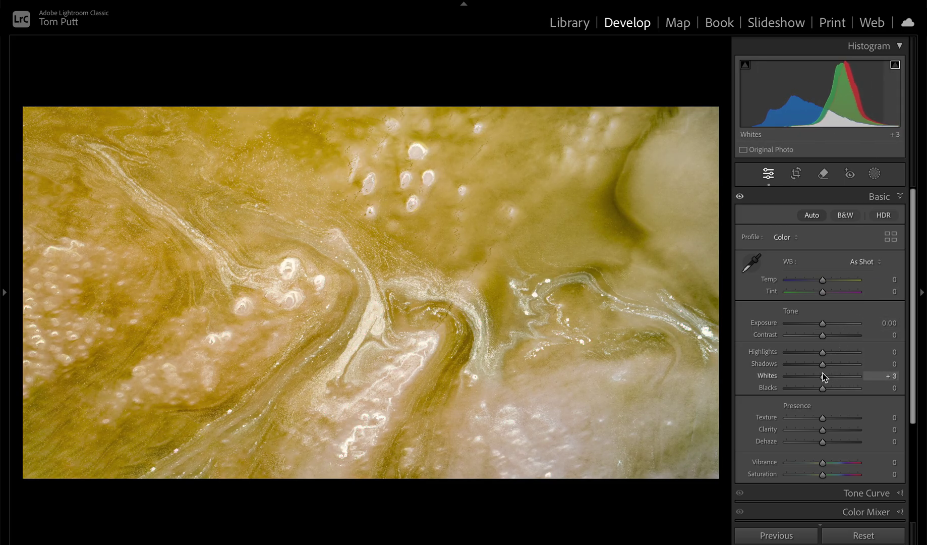
drag(823, 325, 842, 336)
double_click(823, 324)
click(810, 474)
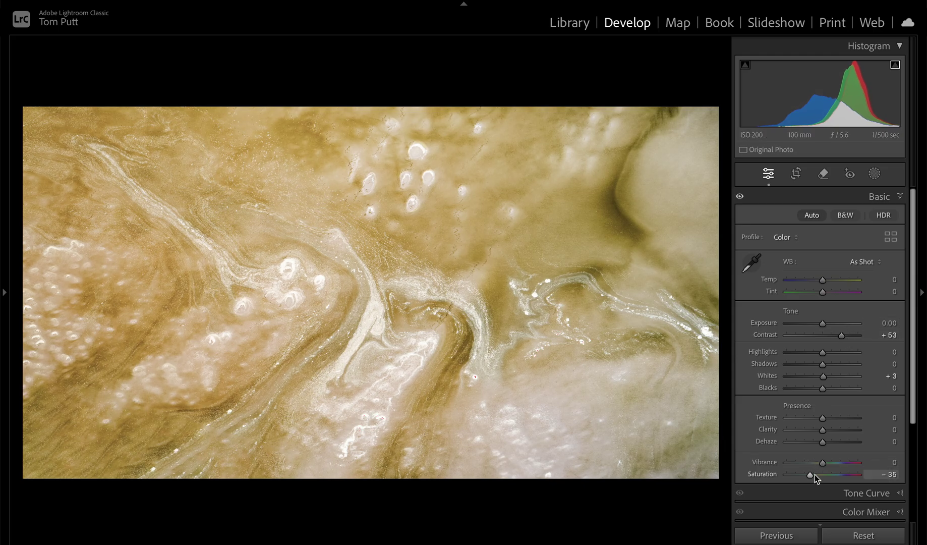
drag(811, 474, 816, 474)
Step: View the edited yellow photo large in the Library and cycle through its info overlay
key(g)
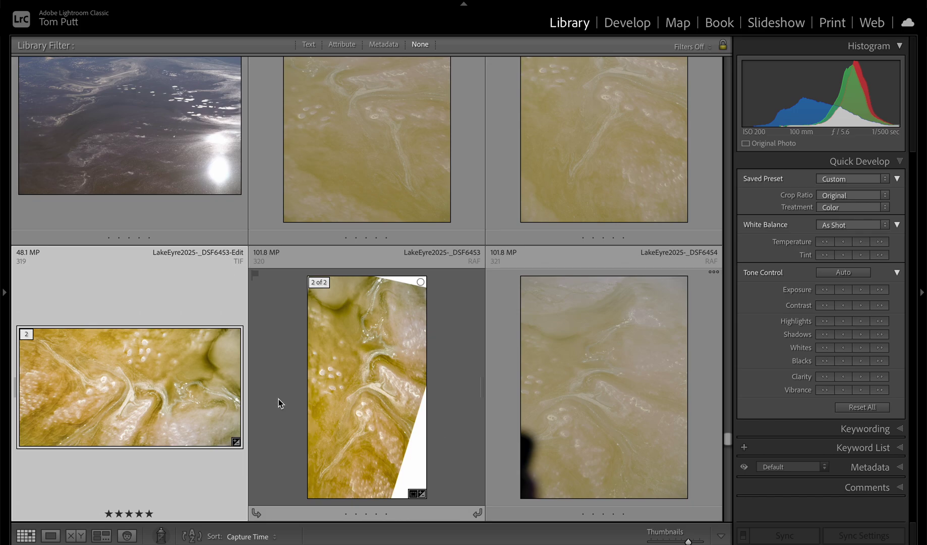
double_click(169, 389)
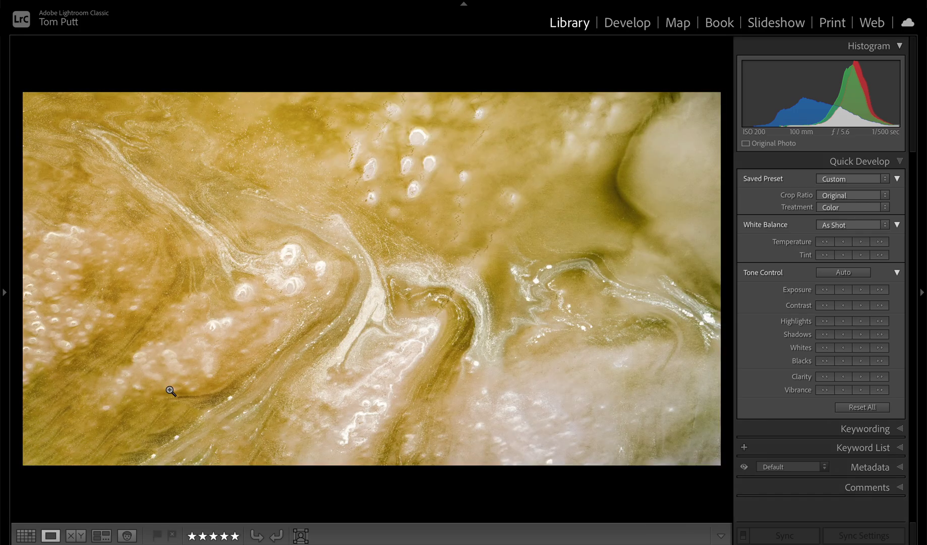
key(i)
key(i)
key(i)
Step: Find the five-star photo LakeEyre2025-_DSF6435 of the red salt pans in the grid and open it in Develop
key(g)
scroll(409, 397, up, 3)
scroll(409, 397, up, 6)
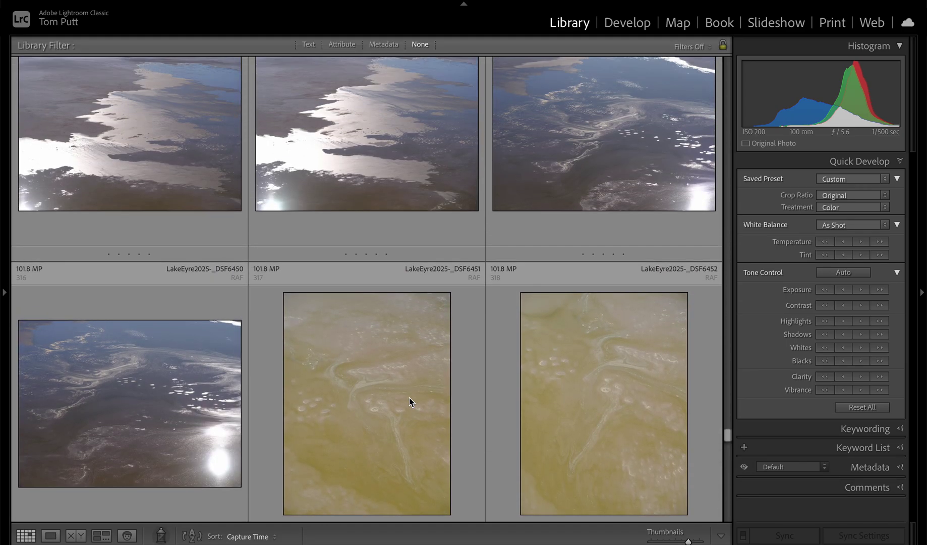
scroll(409, 398, up, 9)
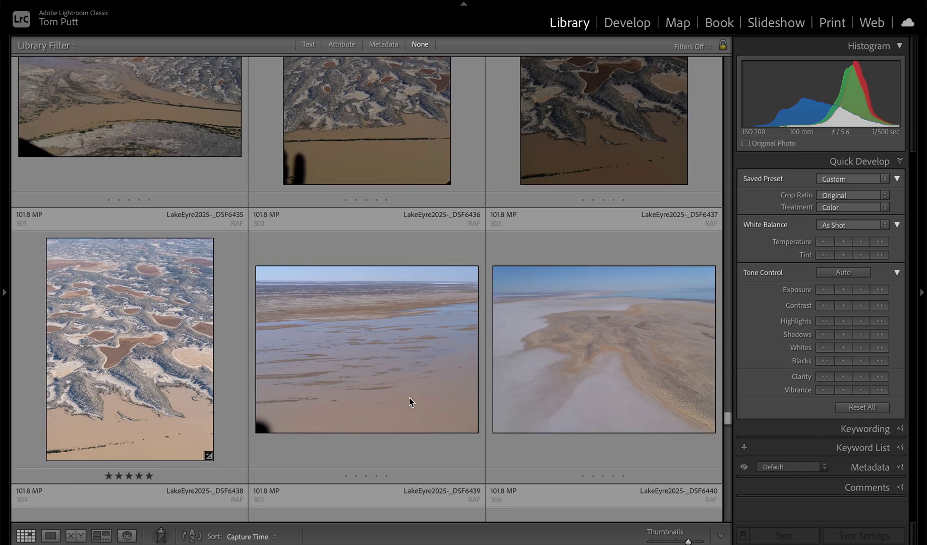
double_click(152, 365)
click(618, 24)
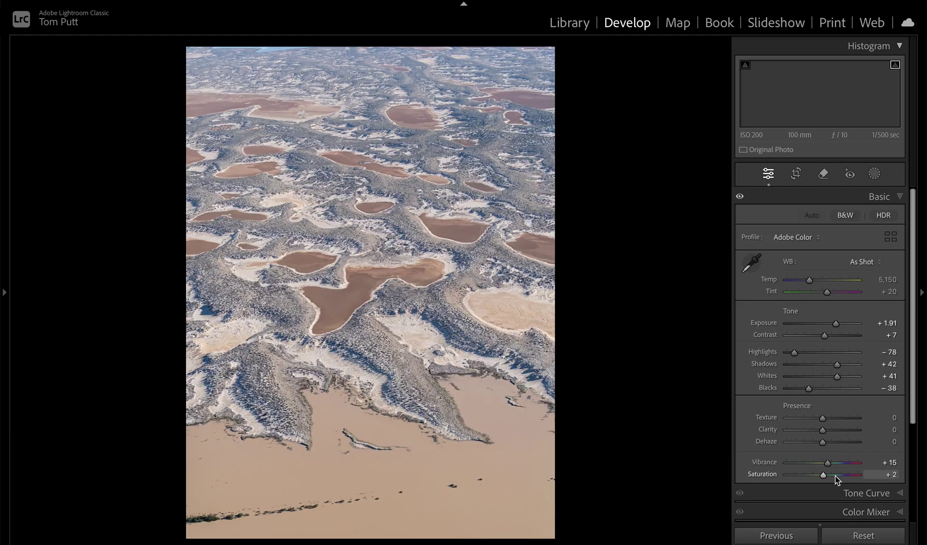
Step: Set Dehaze to +33, Saturation to +38, Temp to 5,376 and Tint to +28, and rate the salt pan photo five stars
drag(825, 442, 836, 442)
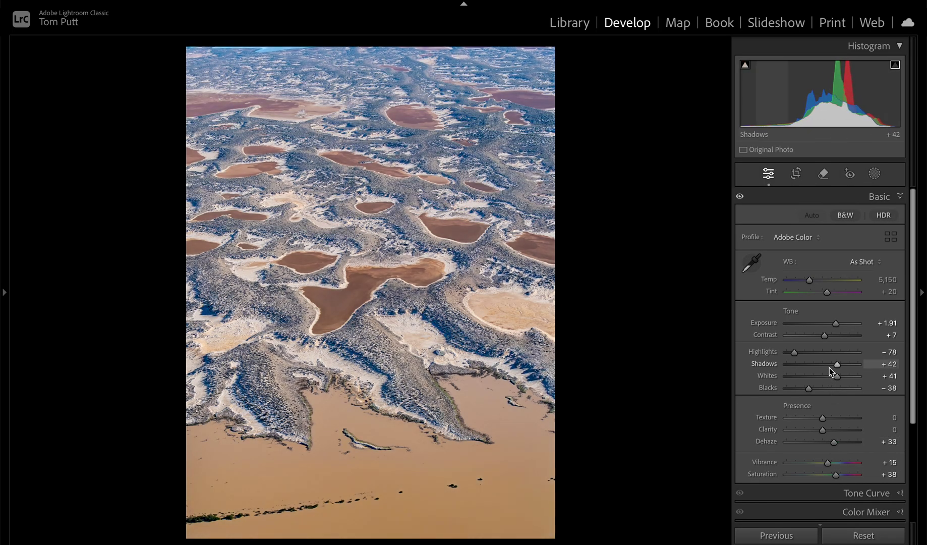
drag(809, 280, 811, 281)
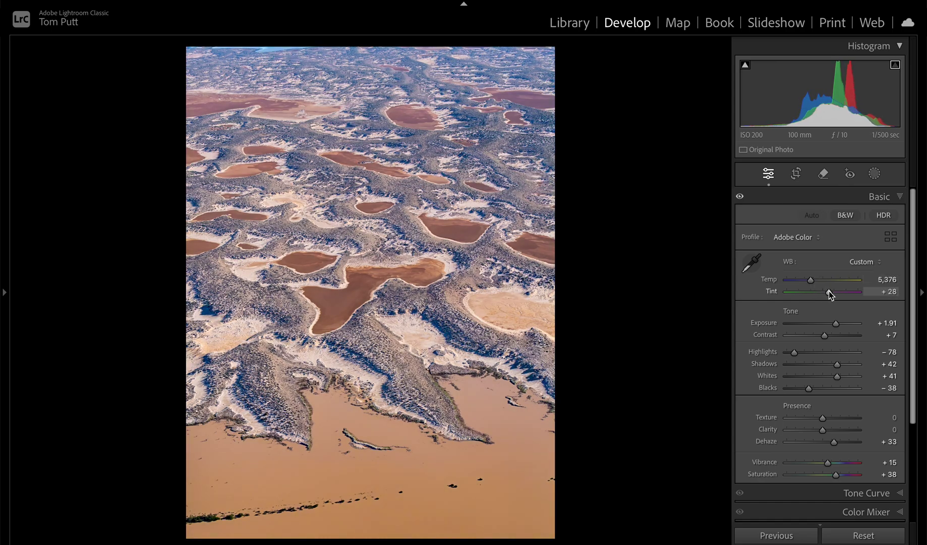
key(5)
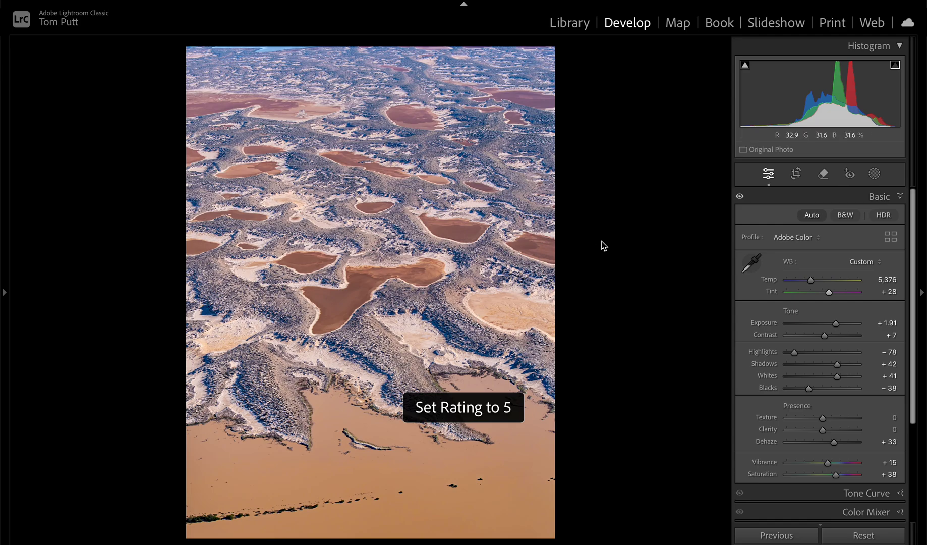
Step: Open LakeEyre2025-_DSF6428 from the Library grid and raise its Whites, Vibrance and Contrast by one large Quick Develop increment each
key(g)
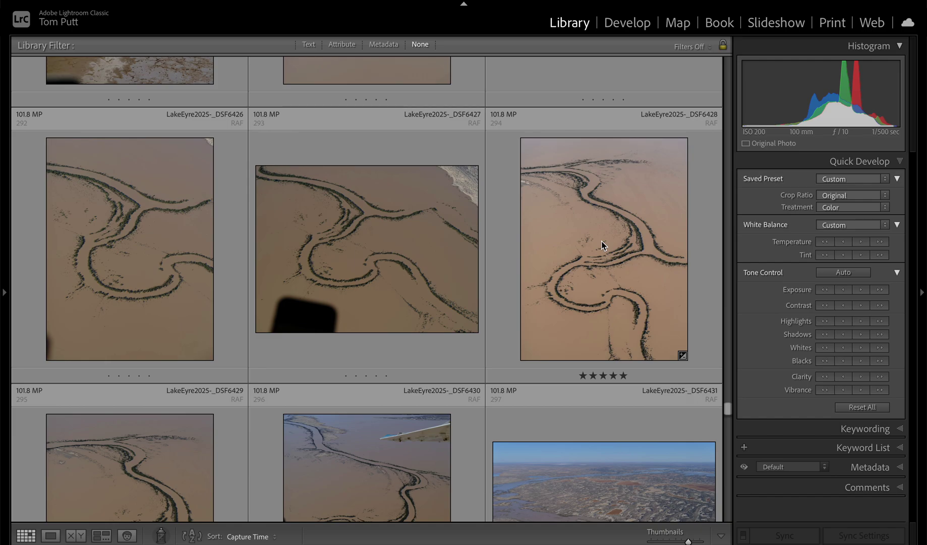
double_click(602, 245)
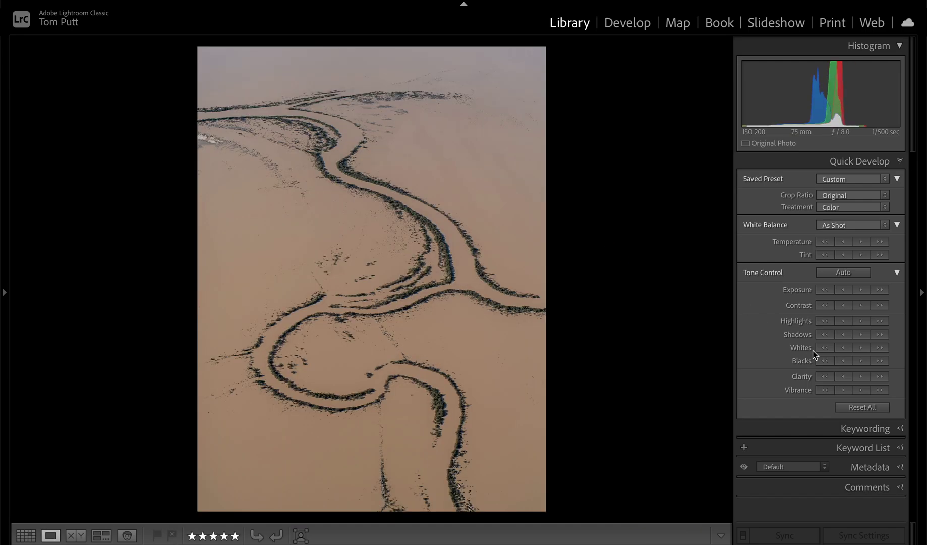
click(881, 348)
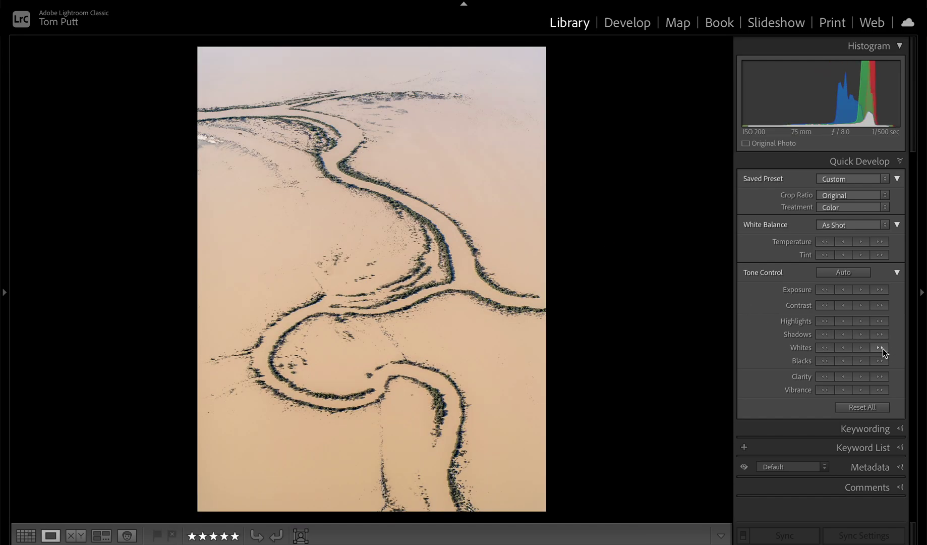
click(881, 392)
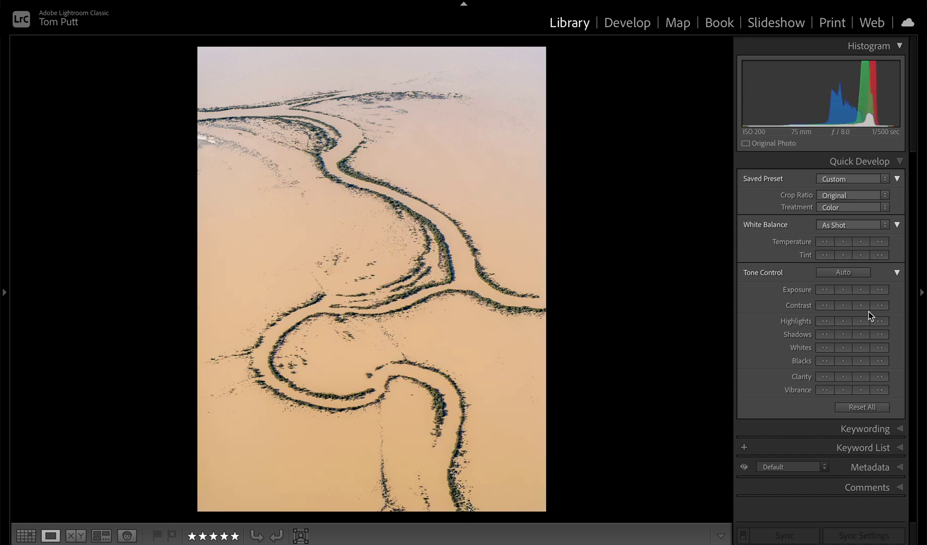
click(880, 305)
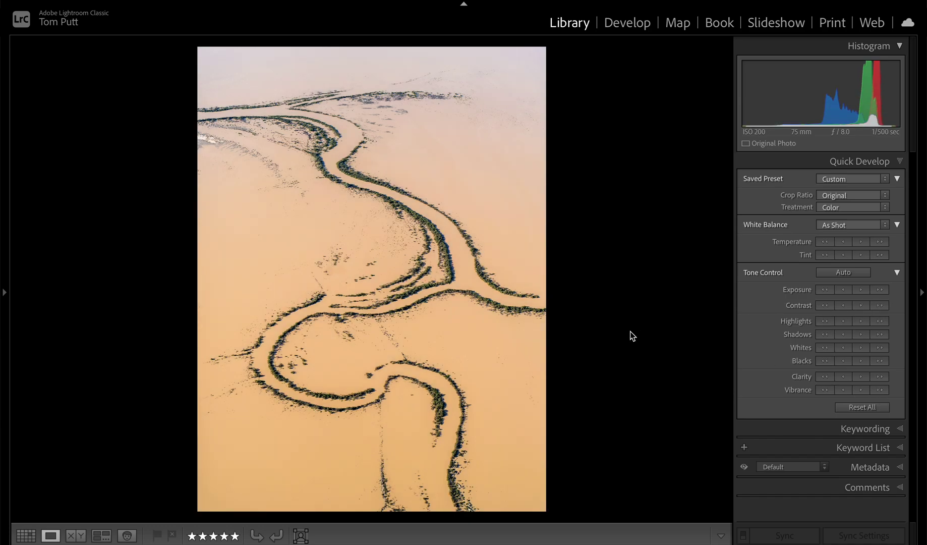
Step: Return to the grid, find LakeEyre2025-_DSF6422 of the bright branching mudflat and open it in Develop
key(g)
scroll(508, 341, up, 6)
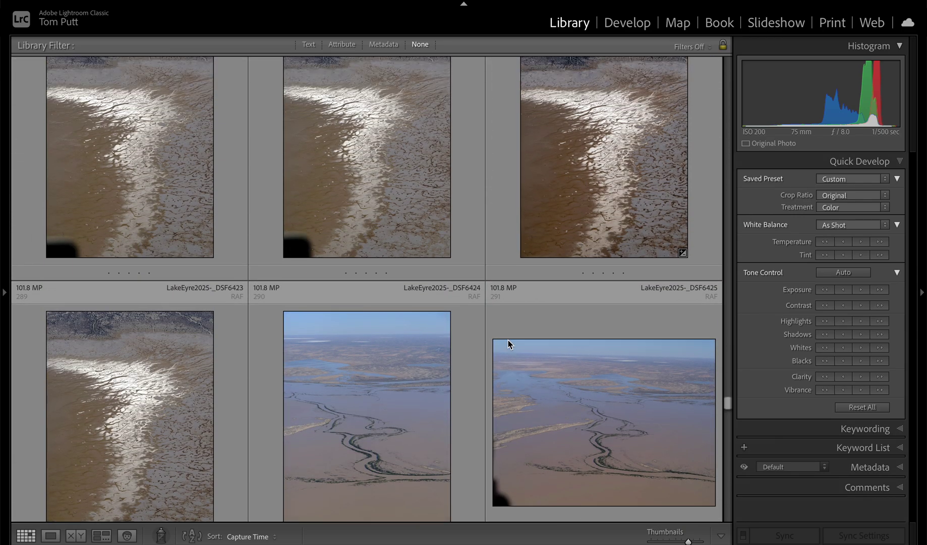
scroll(508, 339, up, 2)
double_click(591, 266)
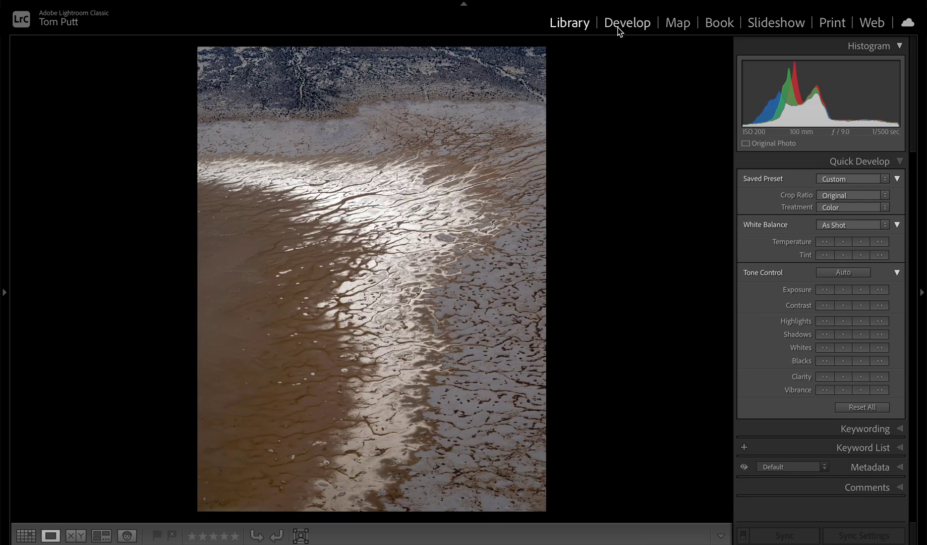
click(618, 29)
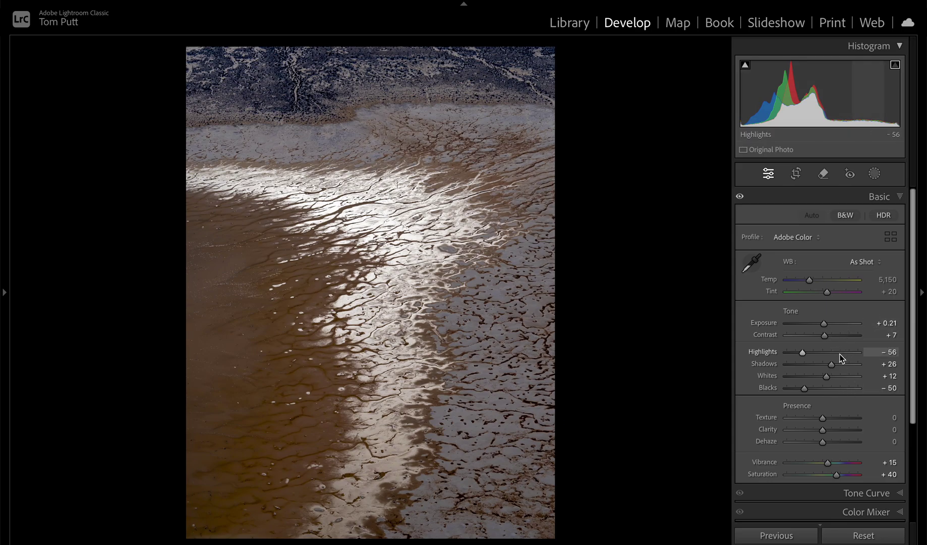
Step: Set Exposure to +0.35, Contrast to +67, Dehaze to +26, Saturation to +63 and Temp to 5,277, and rate the photo five stars
drag(825, 325, 828, 324)
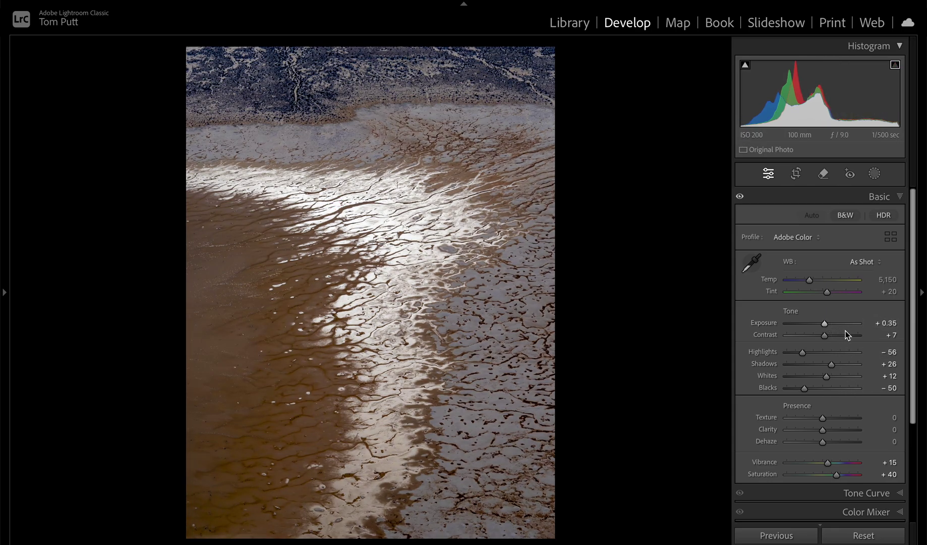
click(847, 334)
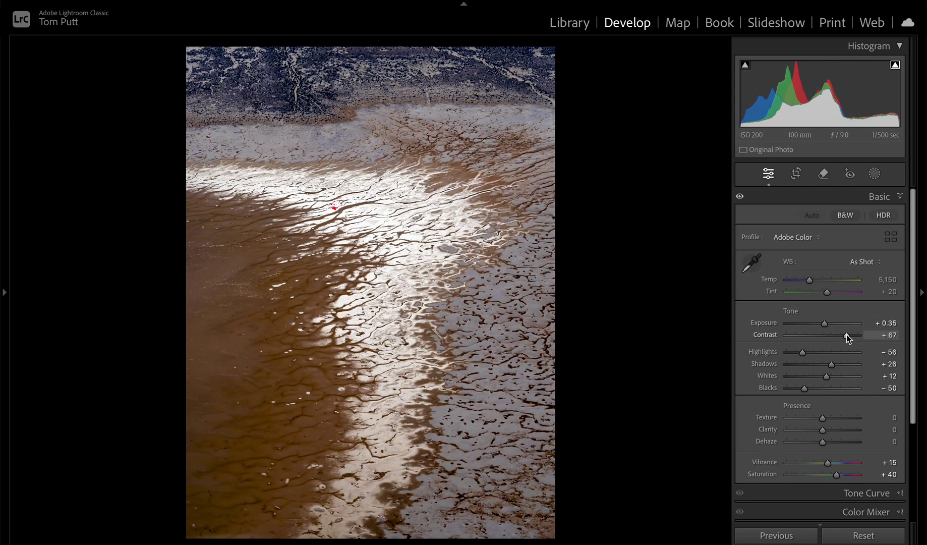
click(840, 442)
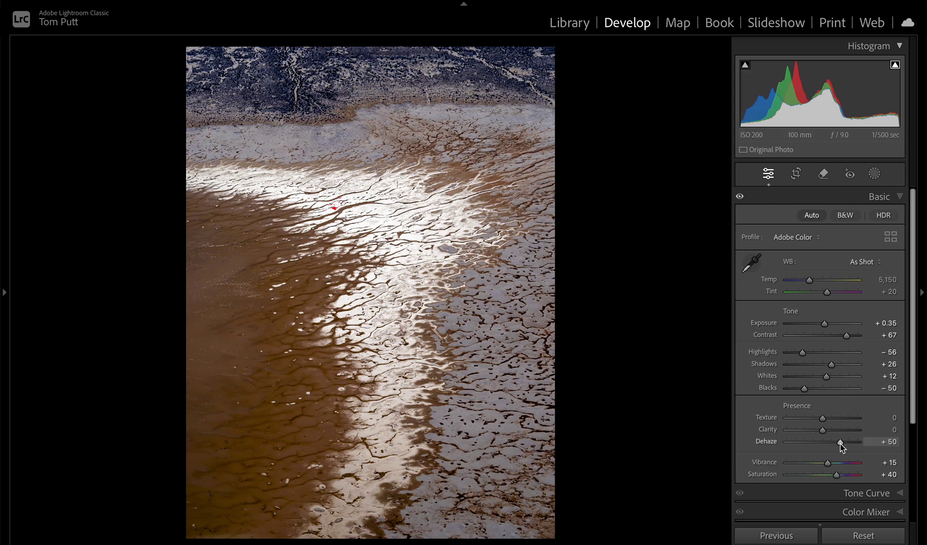
drag(840, 444, 847, 475)
mouse_move(809, 279)
mouse_down()
mouse_move(819, 281)
mouse_move(811, 281)
mouse_up()
key(5)
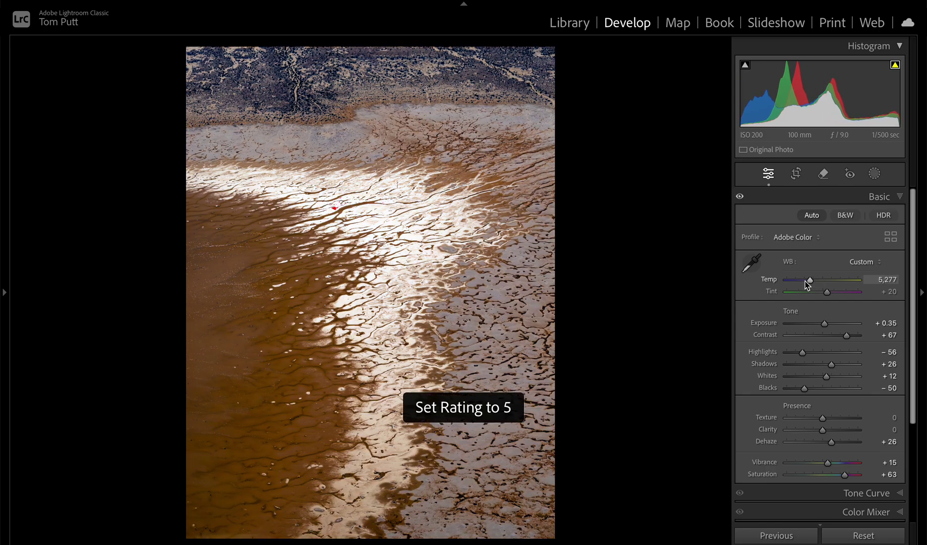
Step: Open LakeEyre2025-_DSF6419 from the grid in Develop and apply Auto tone to it
key(g)
scroll(582, 280, up, 3)
scroll(582, 281, up, 3)
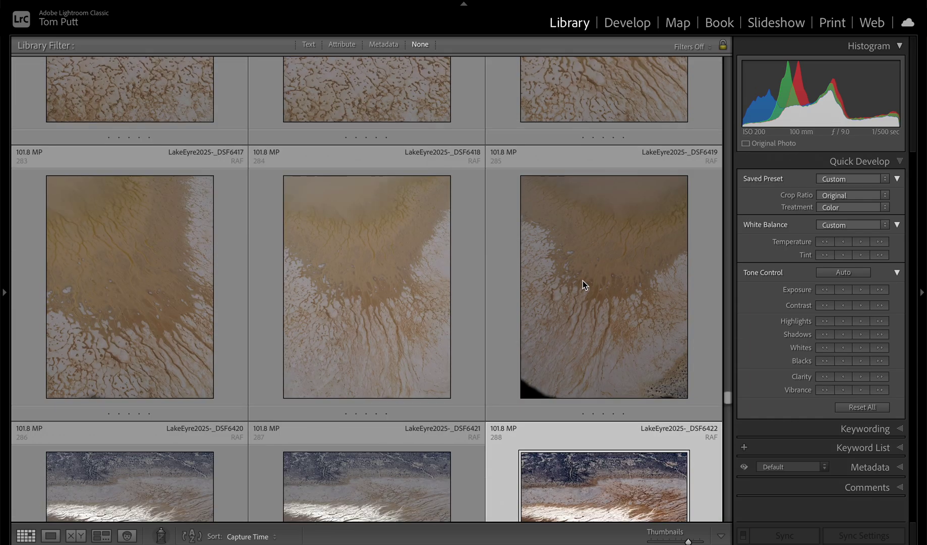
scroll(582, 281, down, 1)
double_click(601, 280)
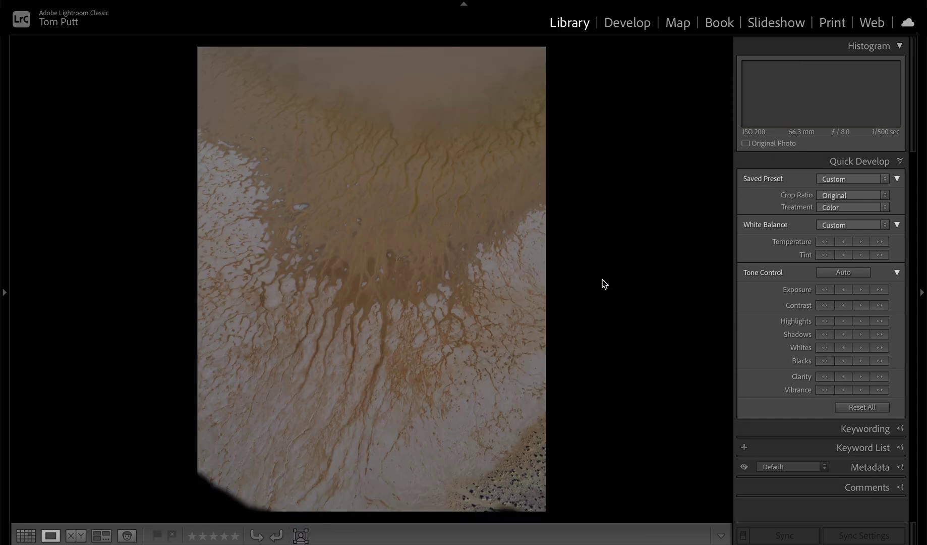
click(640, 29)
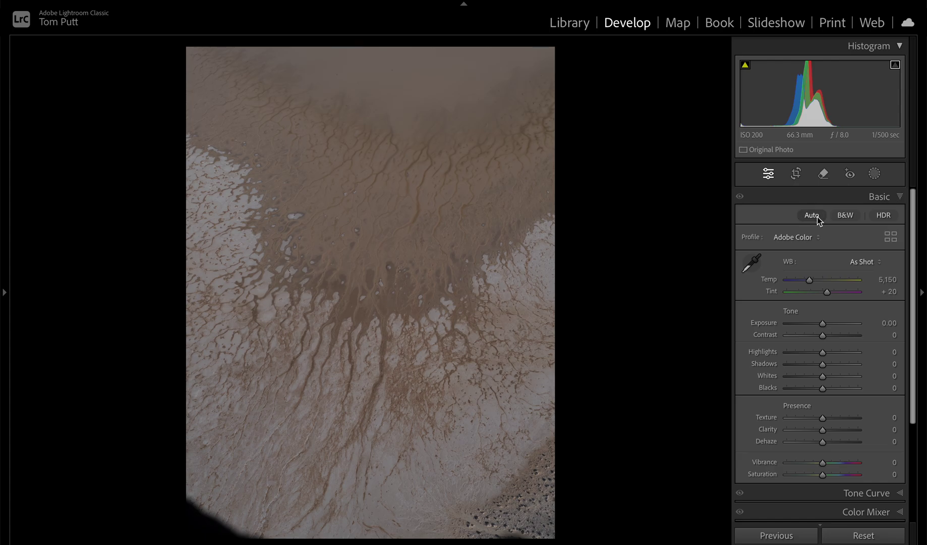
click(818, 218)
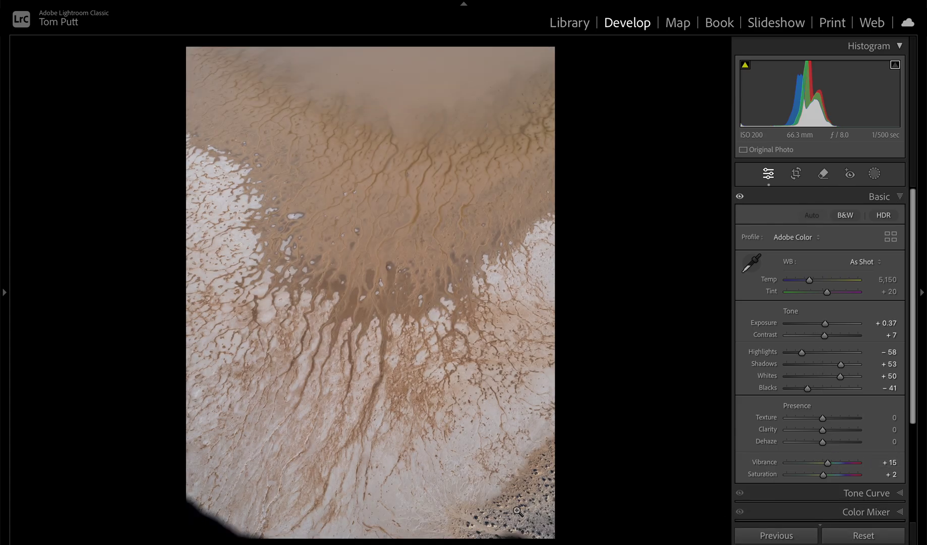
Step: Switch to Photoshop to check its home screen and return to Lightroom Classic
mouse_move(398, 539)
click(355, 536)
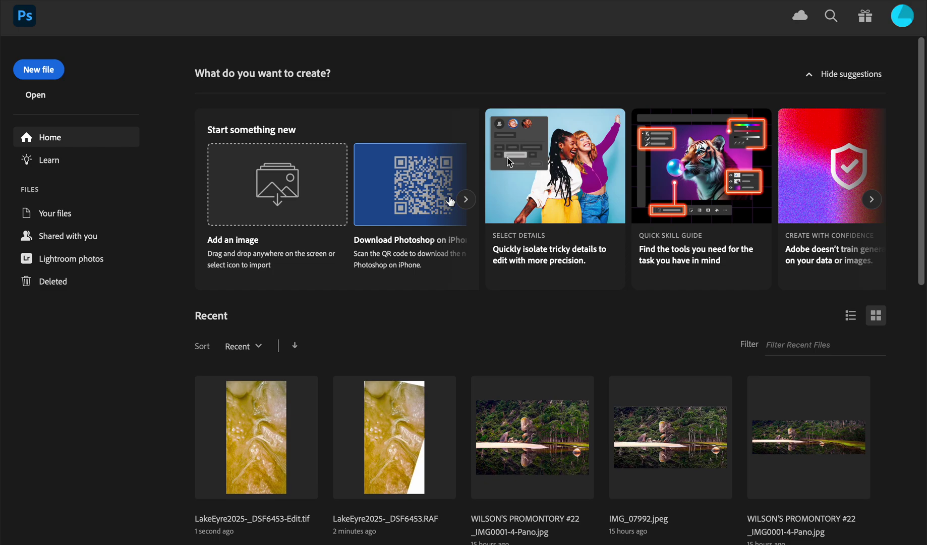
mouse_move(386, 538)
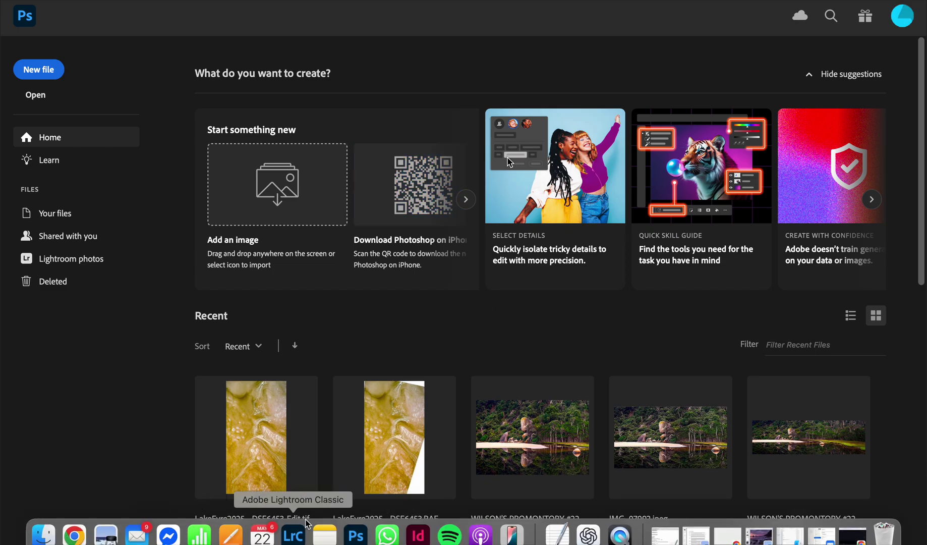
click(299, 534)
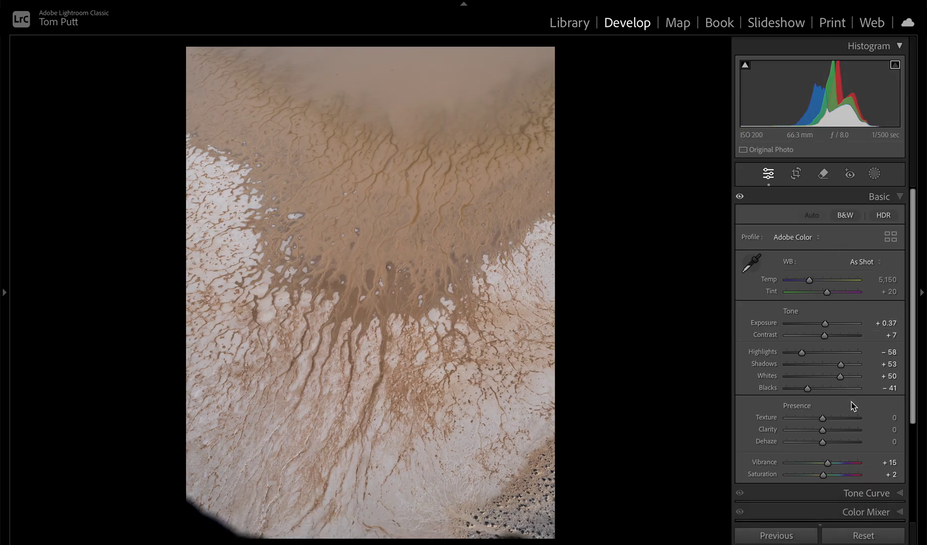
Step: Set Contrast to +74, Whites to +58, Dehaze to +31, Saturation to +9 and Temp to 5,123, leaving Tint at +20
drag(825, 335, 849, 334)
drag(842, 376, 846, 375)
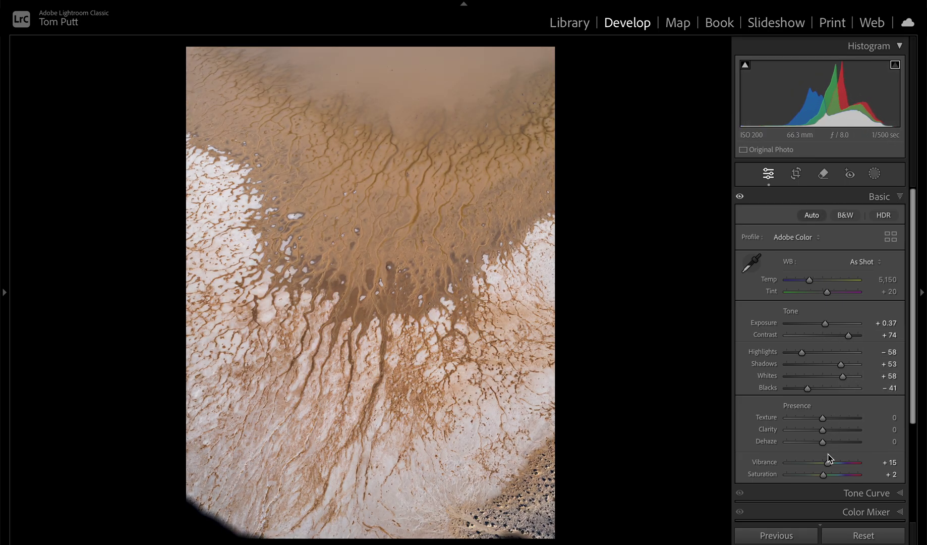
drag(825, 444, 825, 474)
drag(810, 280, 833, 292)
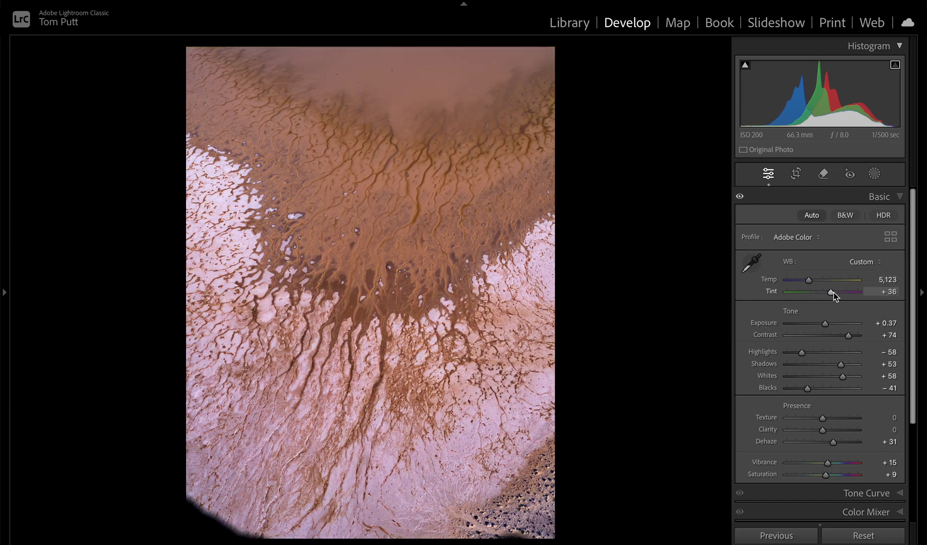
key(Up)
key(Up)
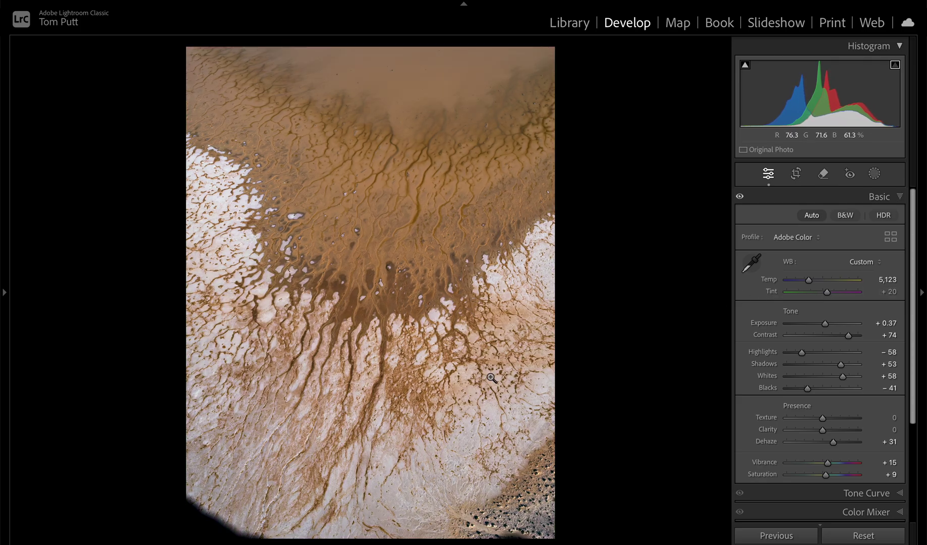
Step: Return to the grid and look through the earlier Lake Eyre frames for another photo worth editing
key(g)
scroll(480, 394, up, 8)
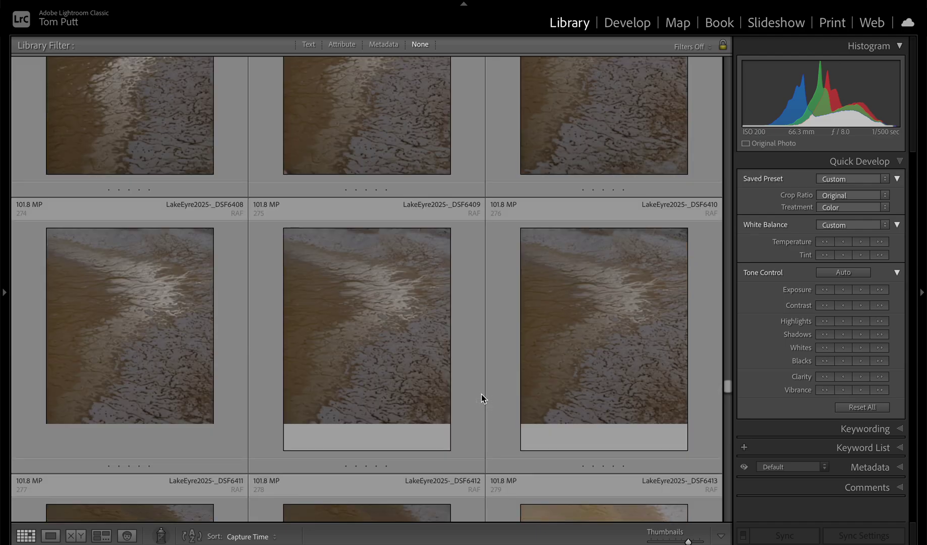
scroll(481, 395, up, 3)
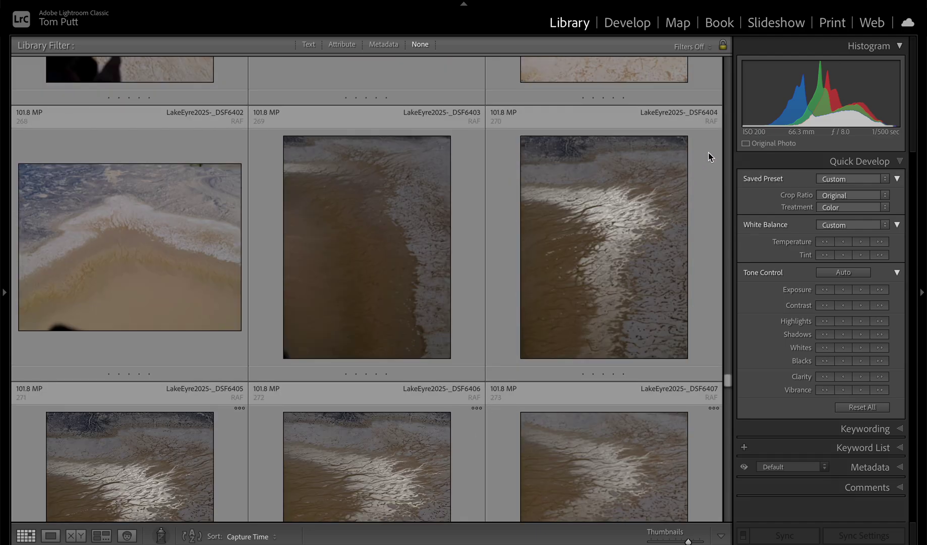
scroll(728, 153, up, 4)
scroll(728, 154, up, 4)
scroll(728, 153, up, 8)
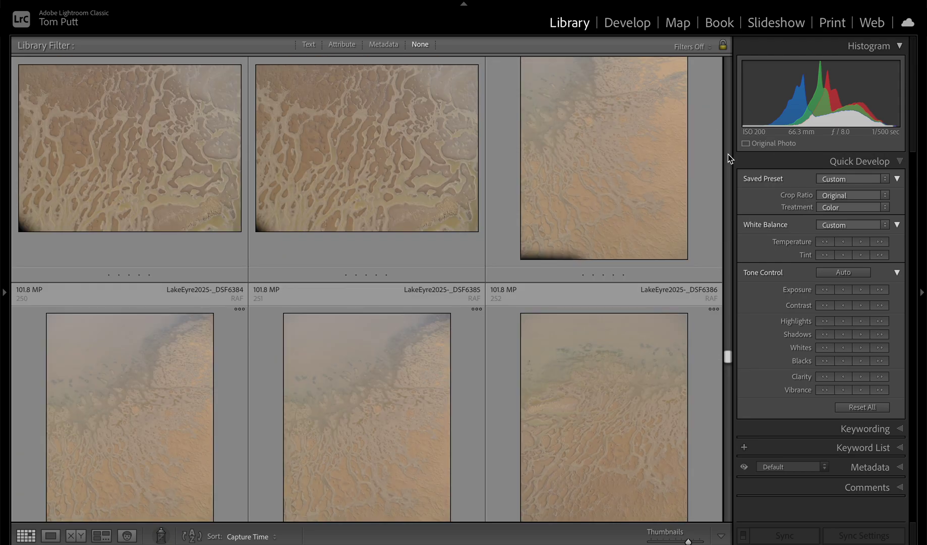
scroll(728, 154, up, 3)
scroll(607, 296, down, 5)
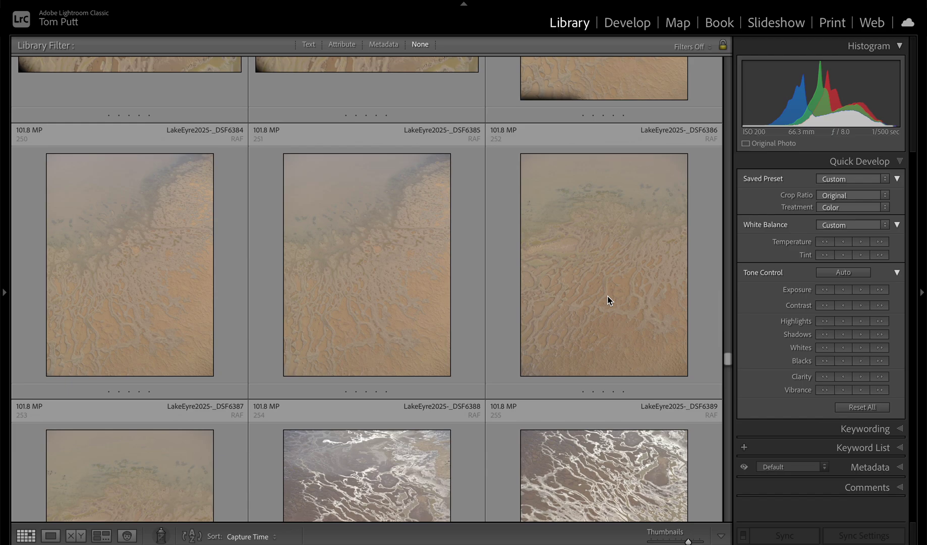
scroll(607, 296, down, 3)
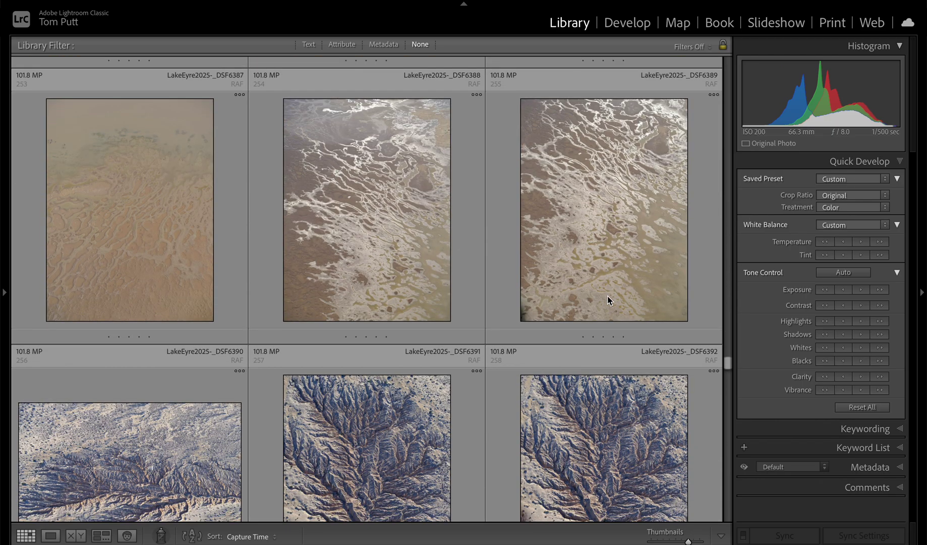
scroll(607, 296, up, 1)
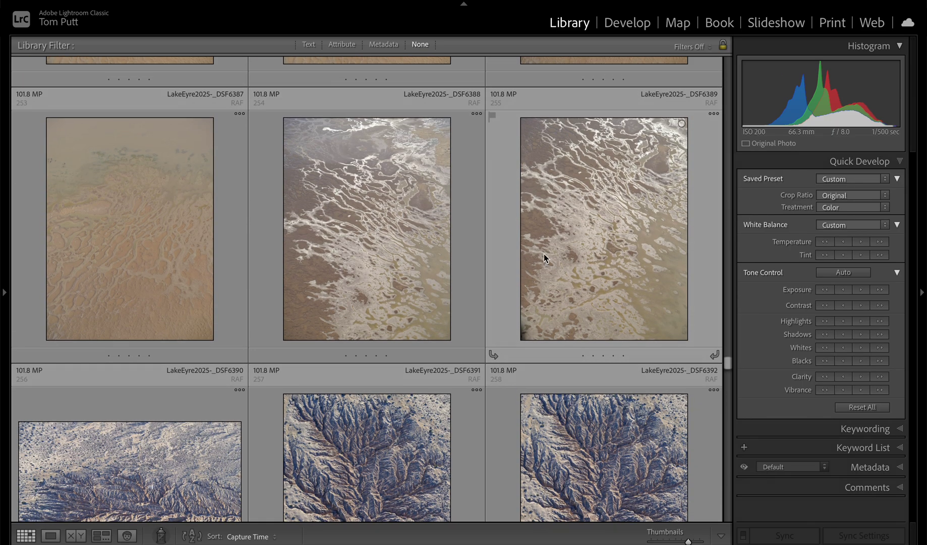
scroll(546, 255, up, 3)
Step: View the sandy channel photos full size one by one and open LakeEyre2025-_DSF6383 in Develop
double_click(133, 332)
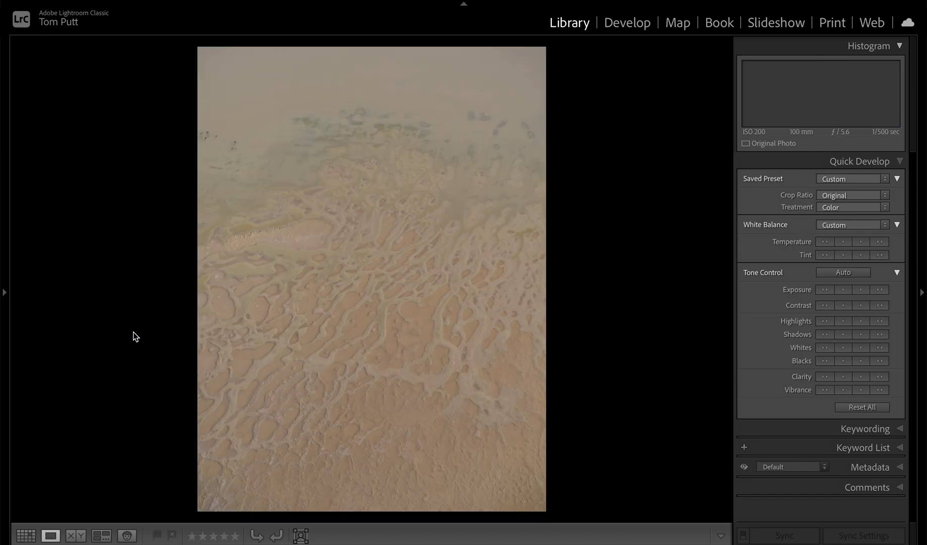
key(Right)
key(Right)
key(Right)
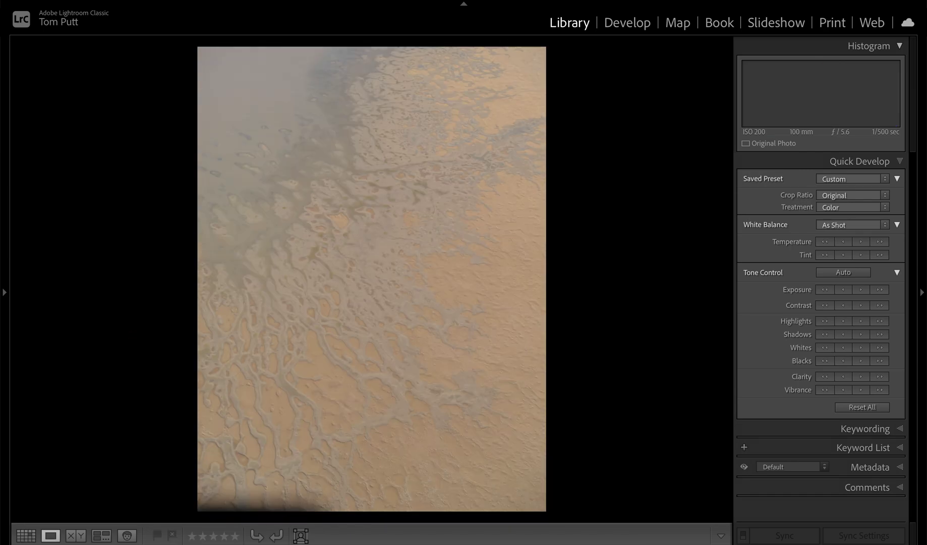
click(626, 24)
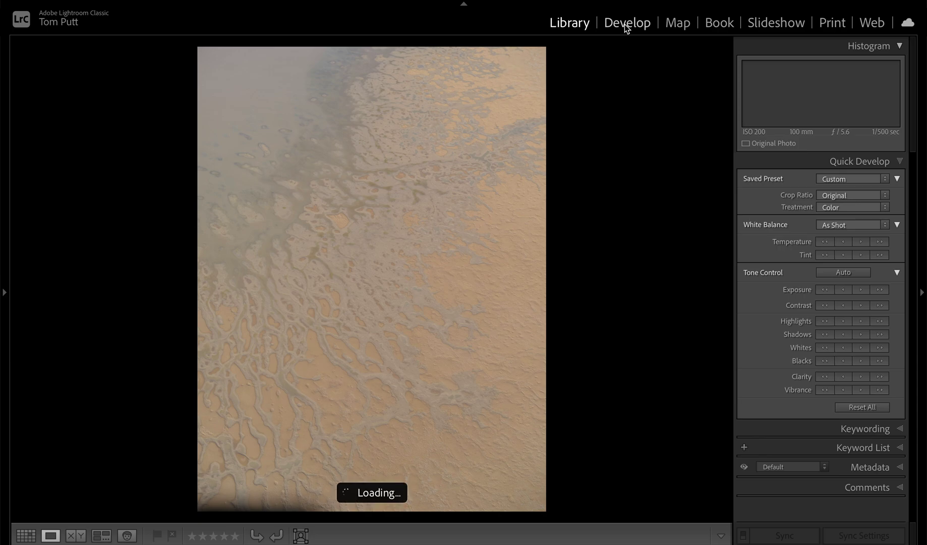
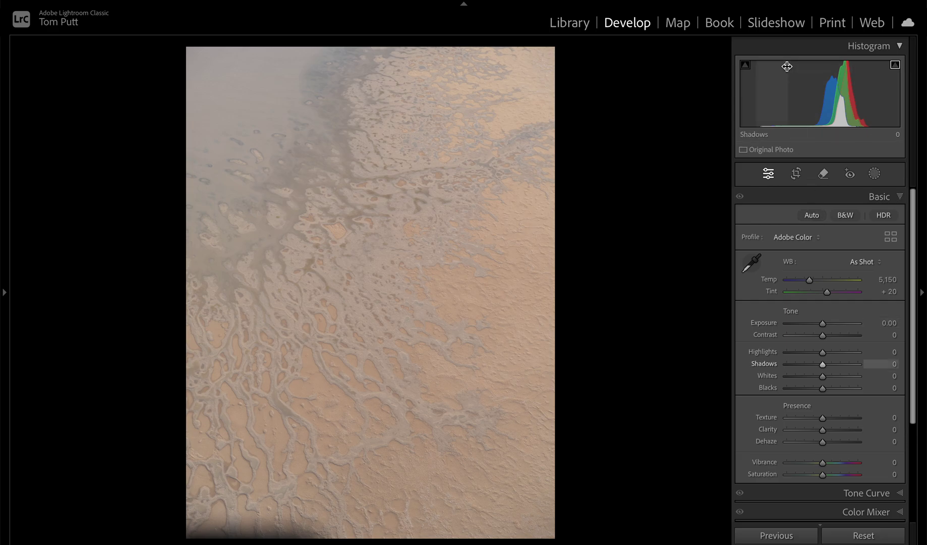
click(726, 1)
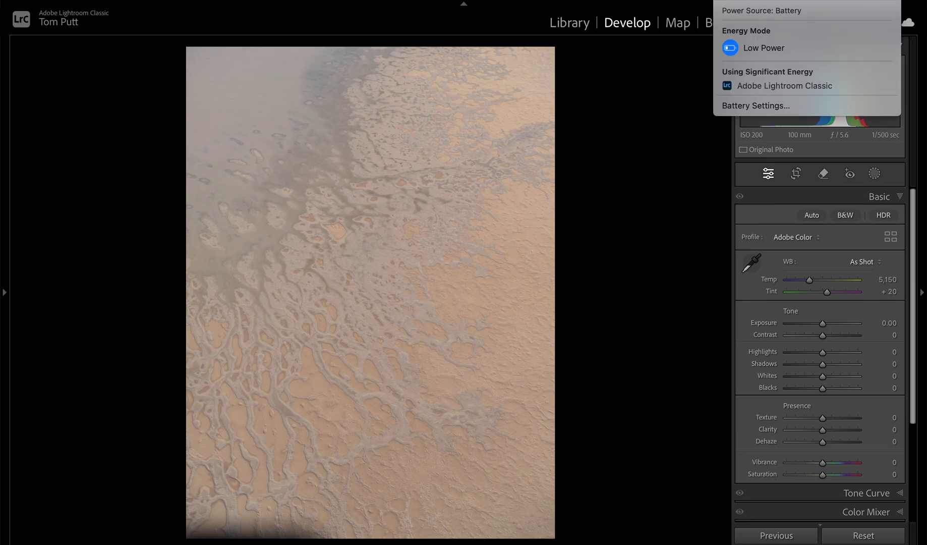
click(786, 247)
Step: Apply Auto tone, and set Contrast to +47, Whites to +74, Dehaze to +33 and Saturation to +25
click(812, 214)
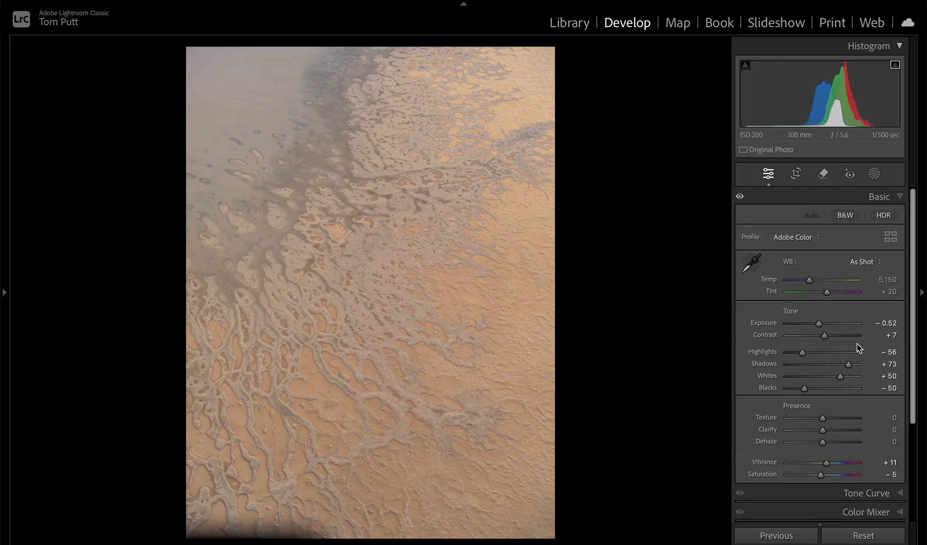
click(845, 334)
drag(838, 336, 839, 336)
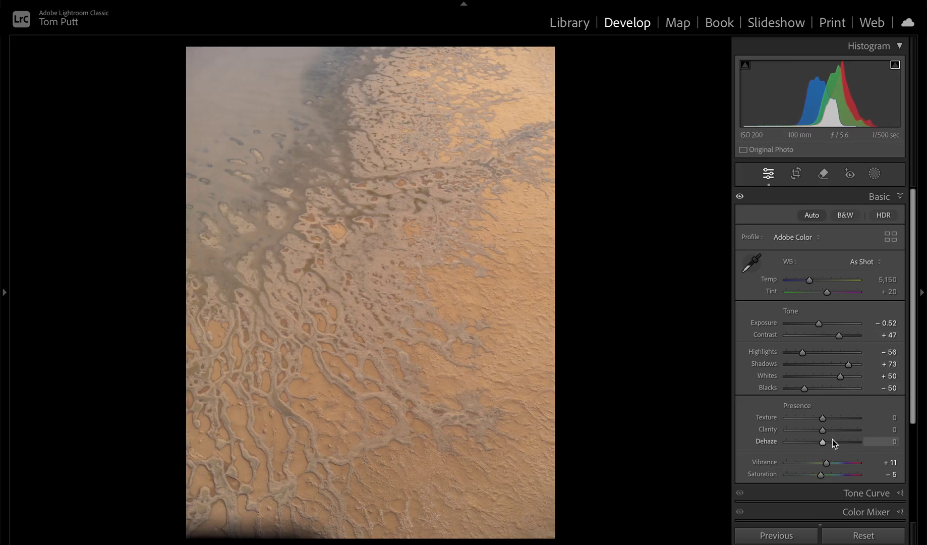
drag(840, 376, 845, 378)
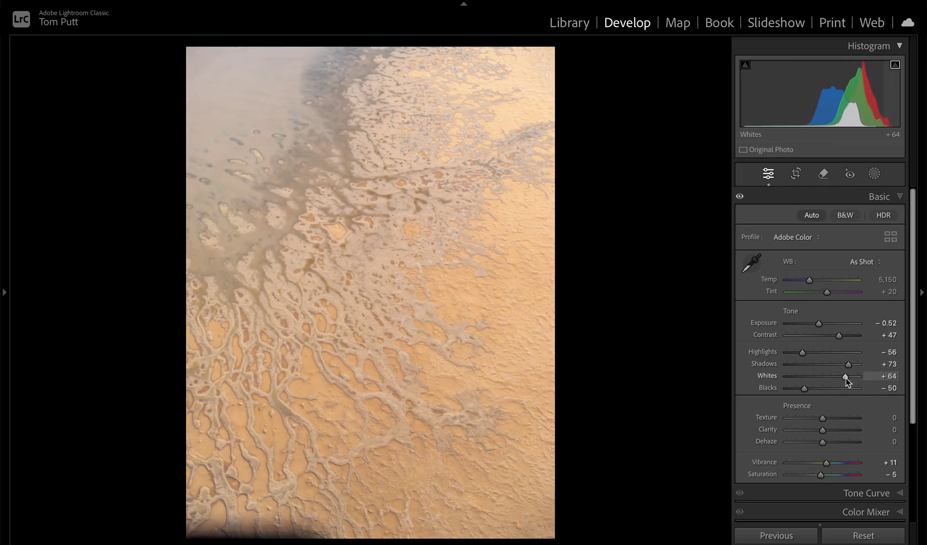
drag(825, 443, 831, 475)
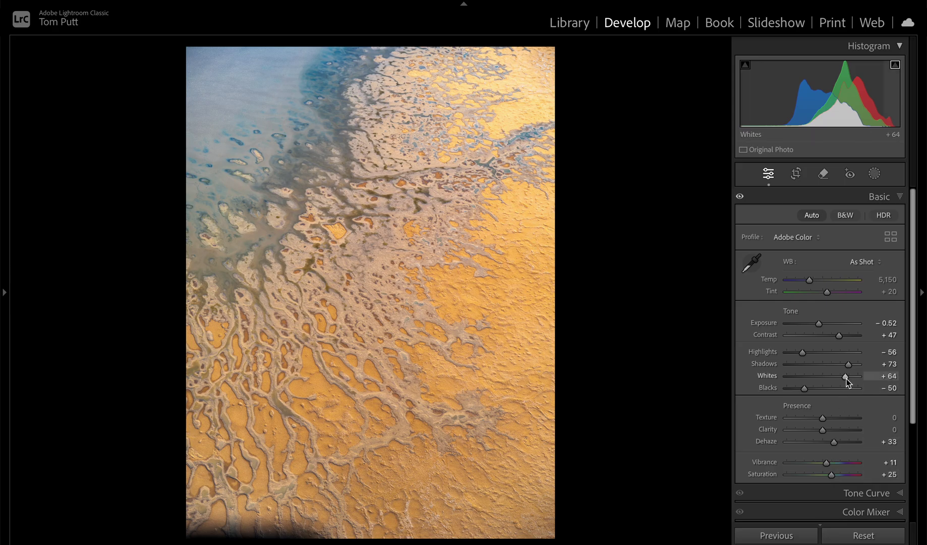
drag(847, 378, 851, 378)
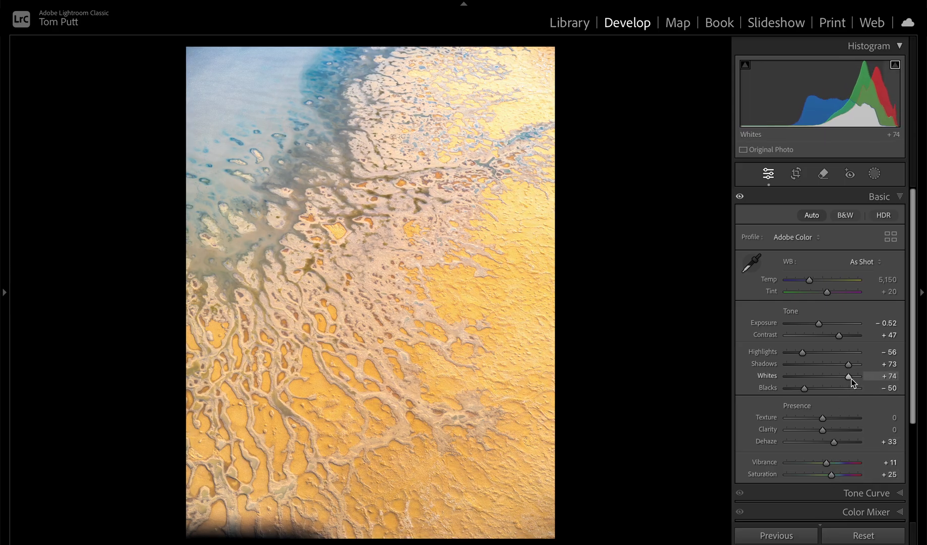
Step: Crop the dark strip off the photo's bottom edge and compare the result with the unedited version
click(795, 173)
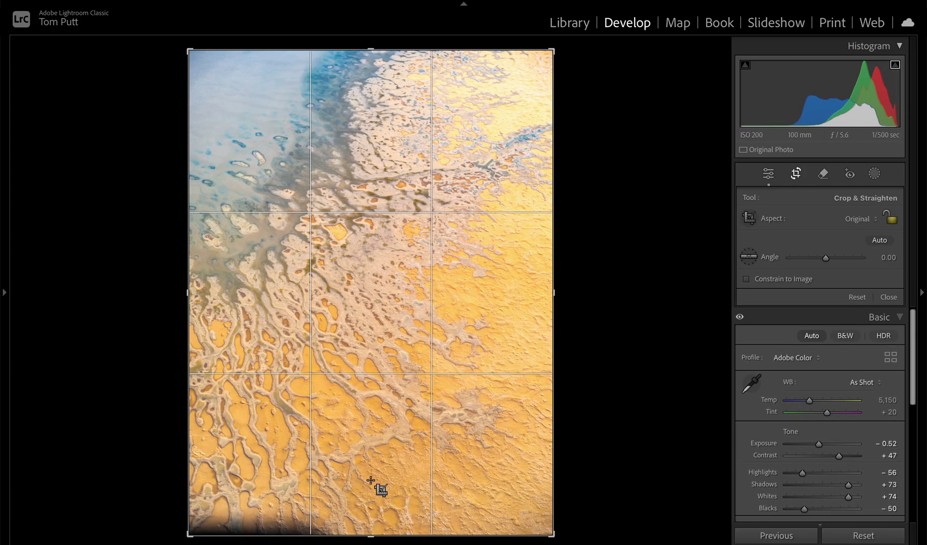
drag(378, 533, 368, 524)
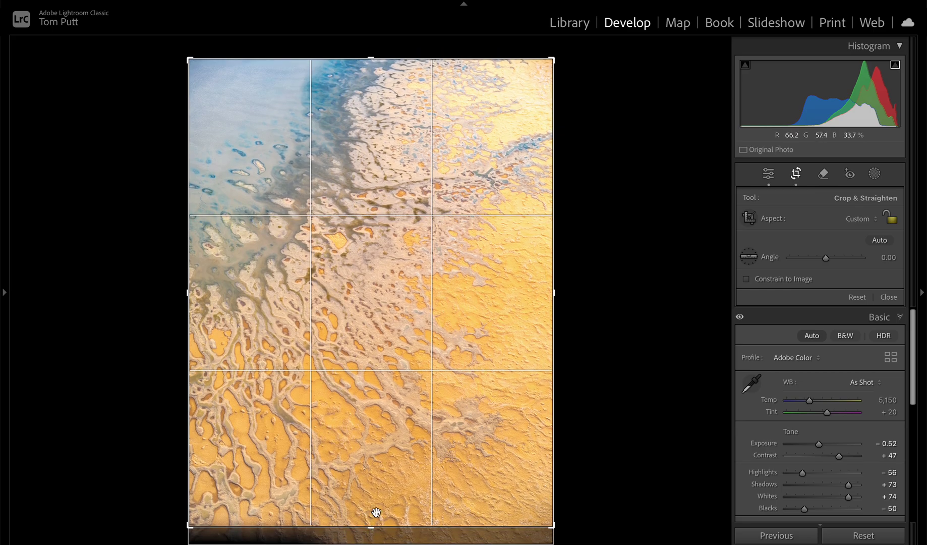
key(Return)
key(bracketright)
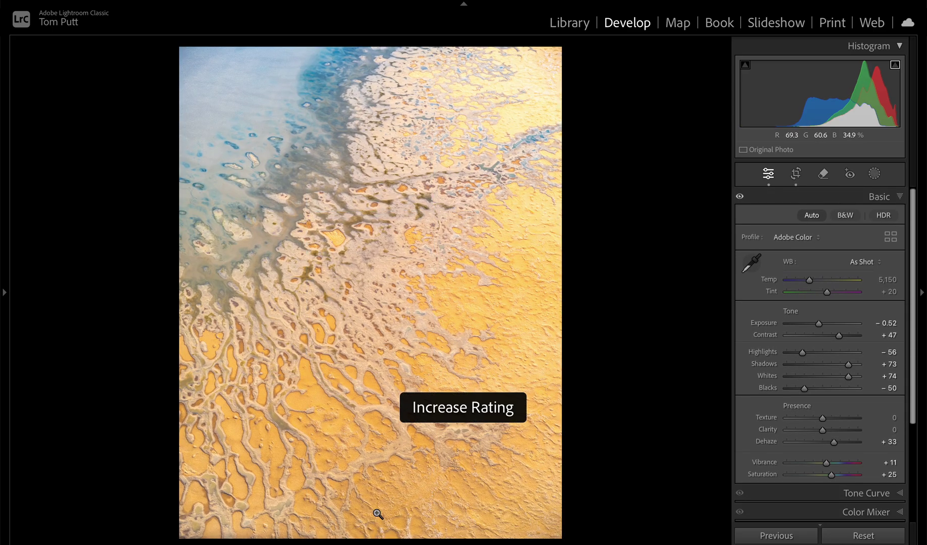
key(backslash)
key(backslash)
key(backslash)
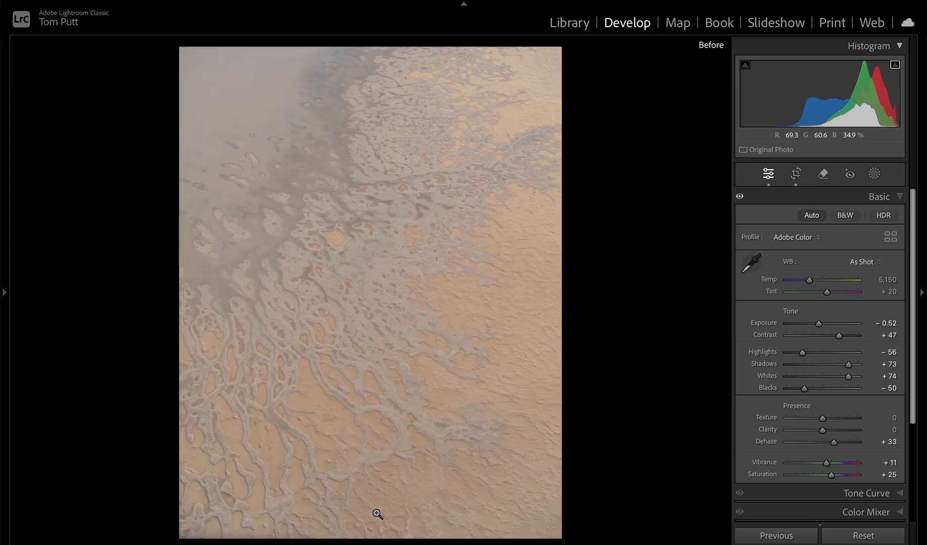
key(backslash)
Step: Rate the photo five stars and give it a Red colour label in the grid
key(5)
key(g)
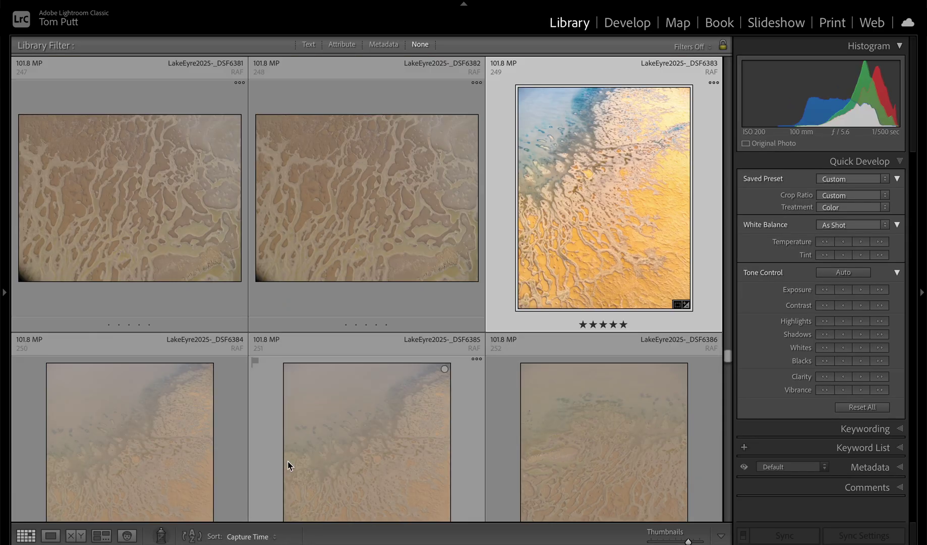
key(6)
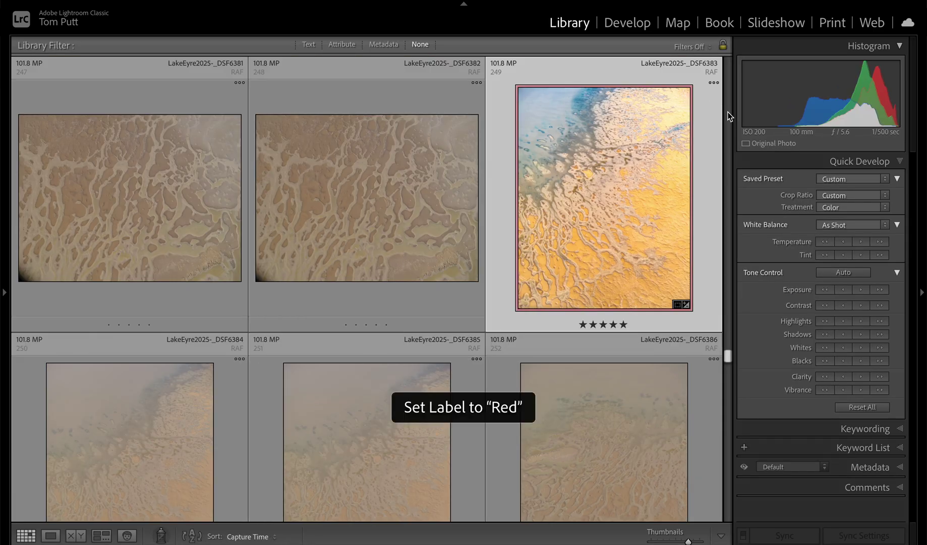
Step: Find LakeEyre2025-_DSF6368 of the cracked salt crust further back in the grid and open it in Develop
scroll(727, 115, up, 5)
scroll(727, 115, up, 3)
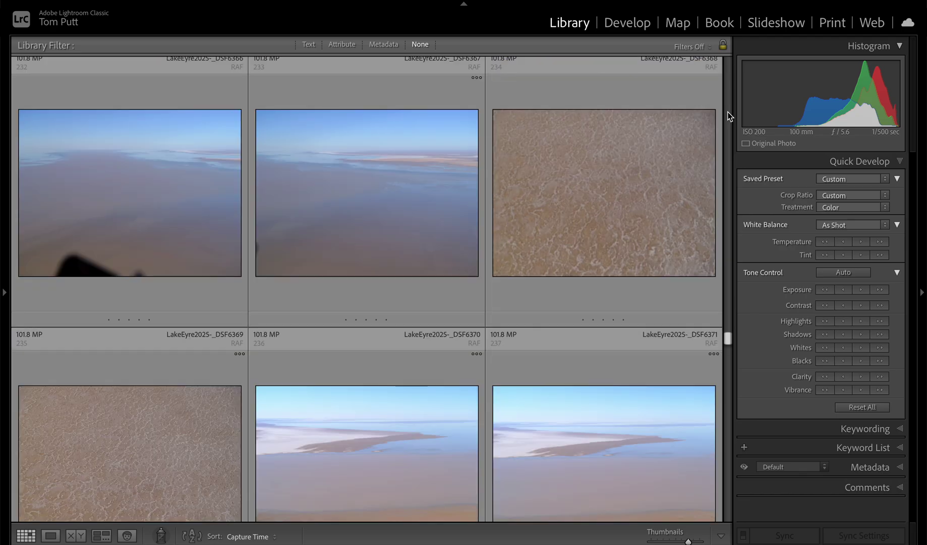
click(624, 200)
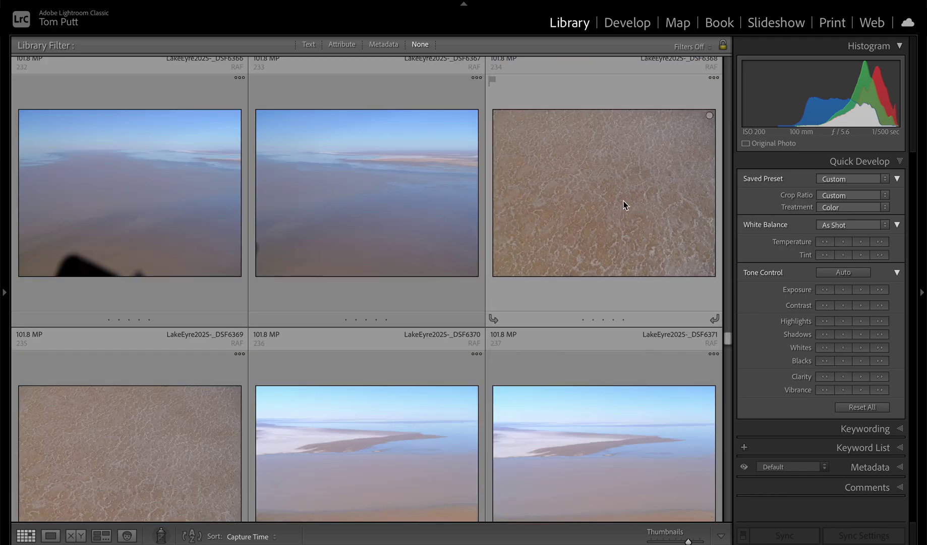
click(643, 24)
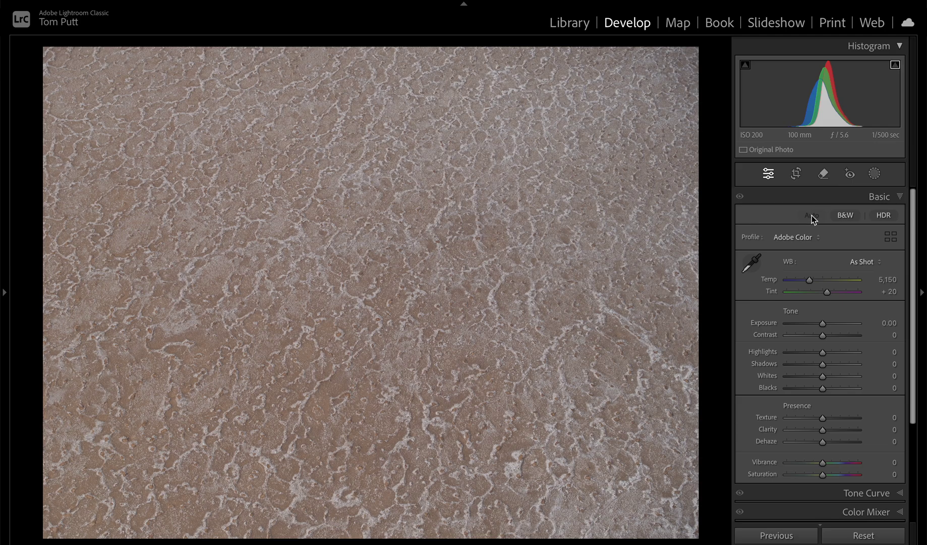
Step: Apply Auto tone, and set Whites to +61, Dehaze to +31 and Saturation to +33
click(812, 216)
click(846, 378)
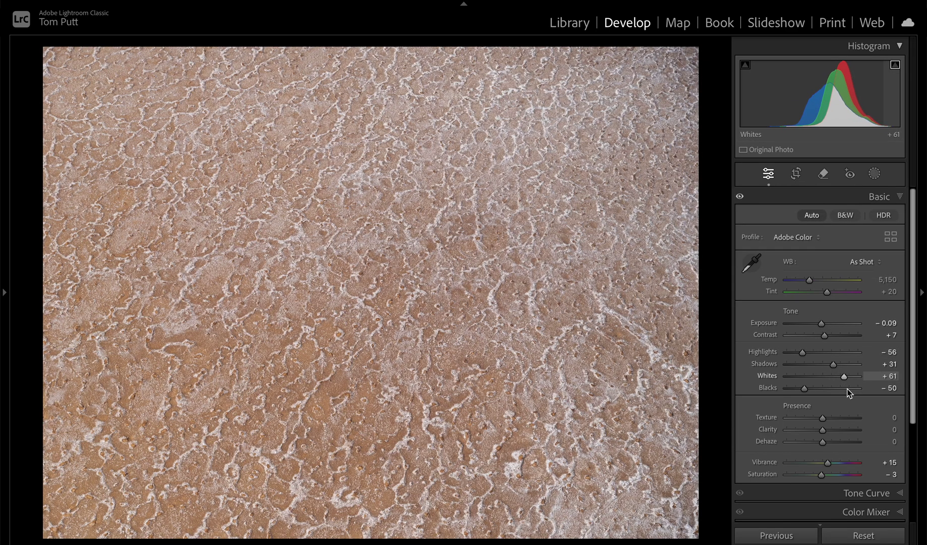
click(834, 442)
click(835, 474)
drag(835, 475, 835, 475)
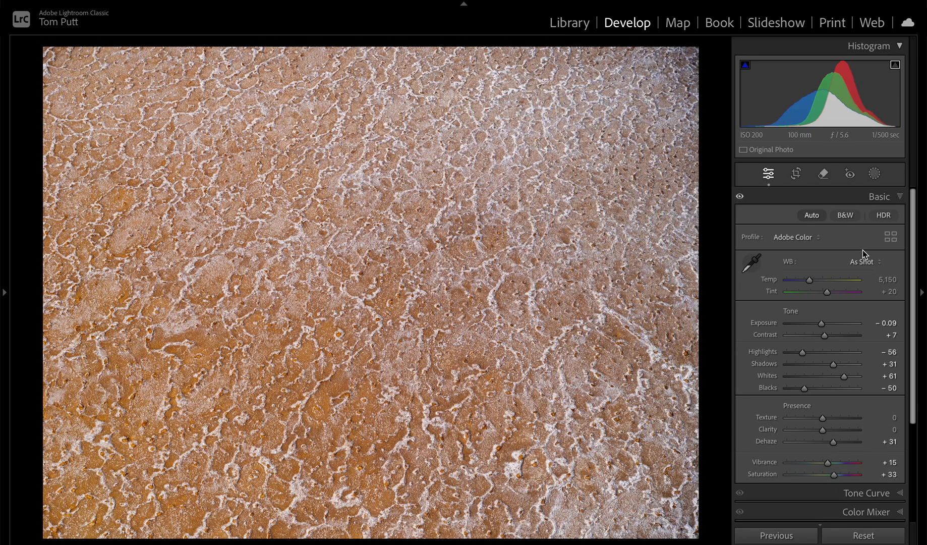
Step: Crop the photo slightly inward from its top-right corner to remove the dark corner
click(798, 174)
drag(697, 48, 676, 67)
key(Return)
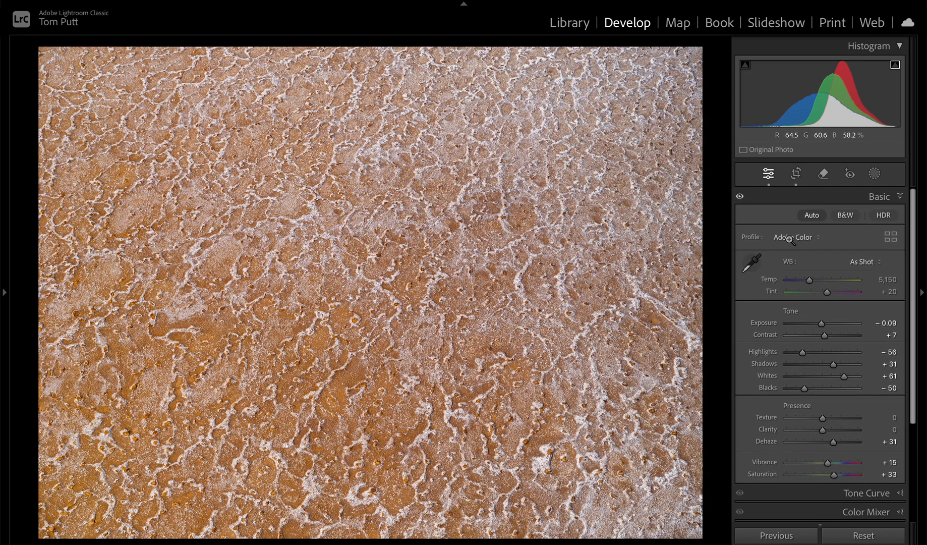
Step: Set Contrast to +46 and Clarity to +58, and check the result against the unedited version and in close-up
drag(826, 335, 840, 334)
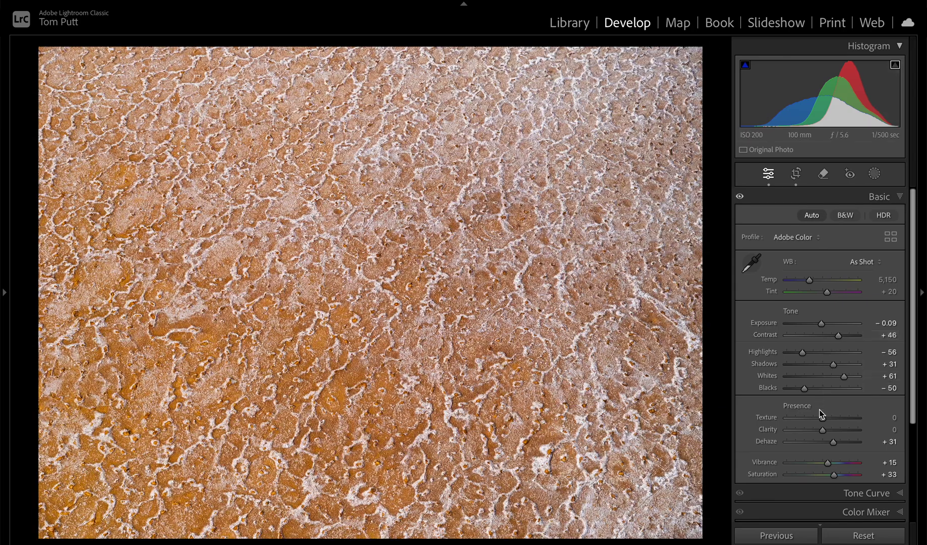
drag(837, 430, 844, 430)
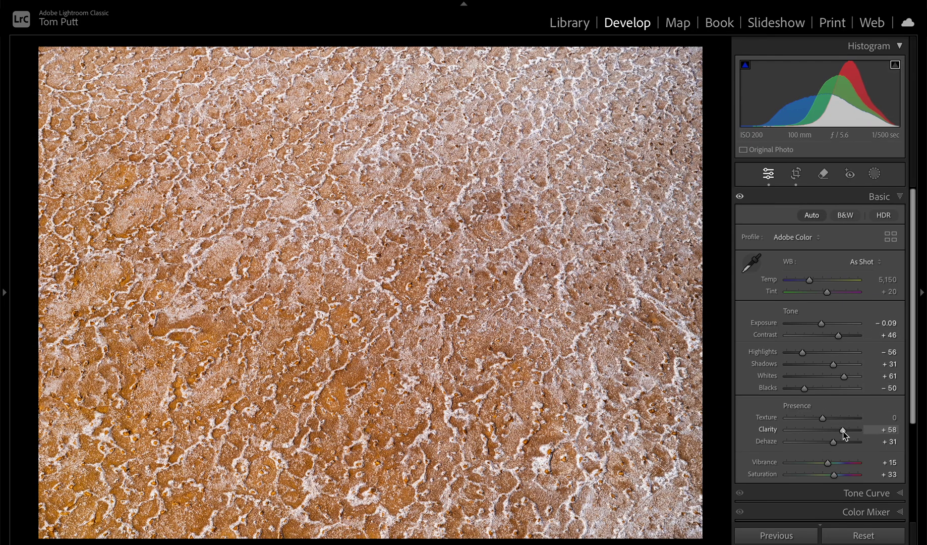
key(backslash)
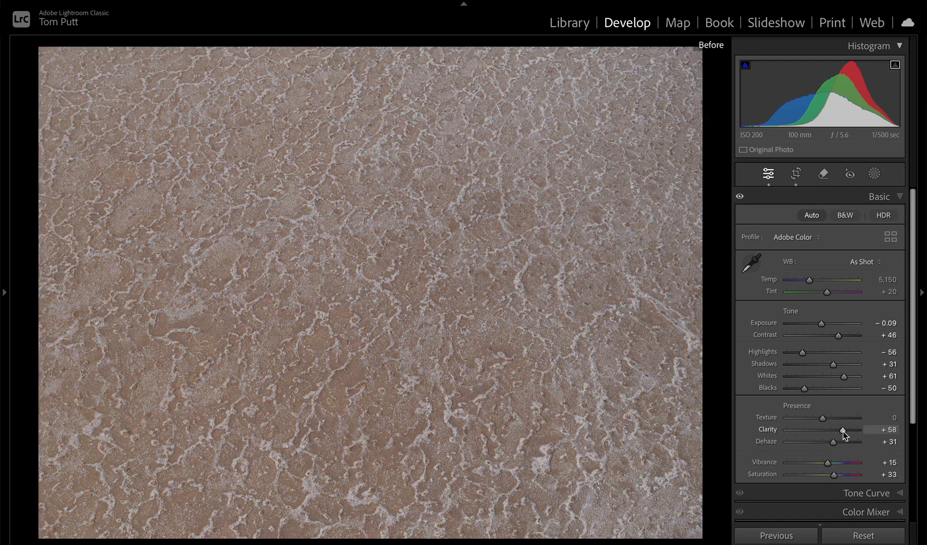
key(backslash)
click(444, 357)
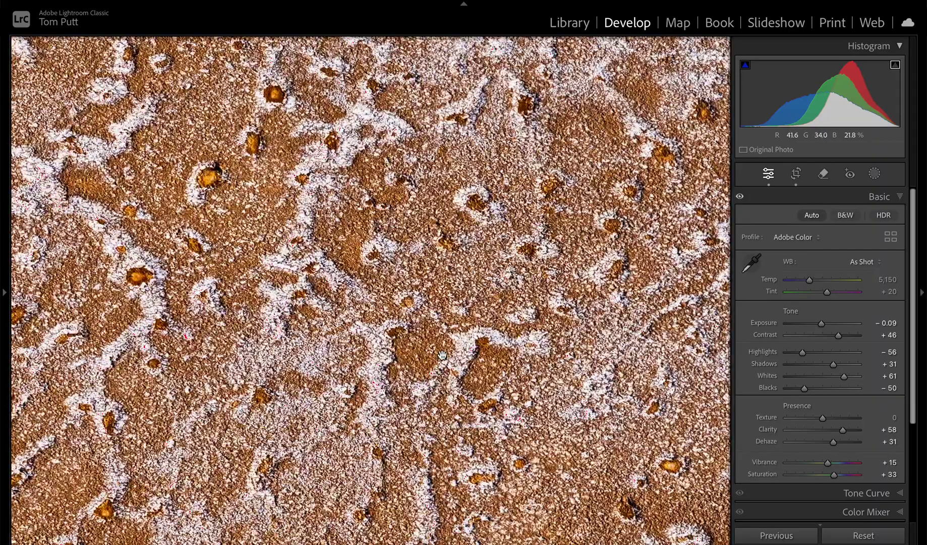
Step: Compare the salt crust photo with its unedited version, and rate it 5 in the Library grid
key(backslash)
key(backslash)
key(g)
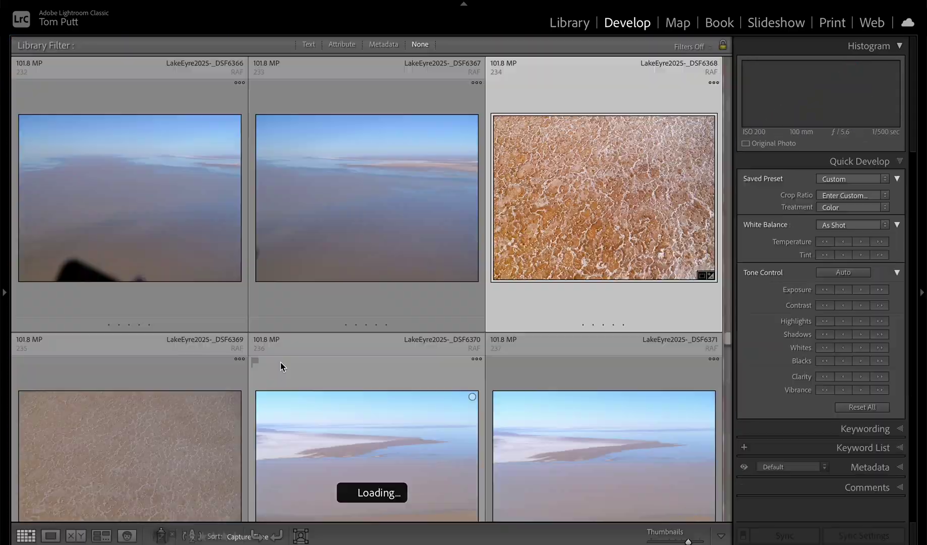
key(5)
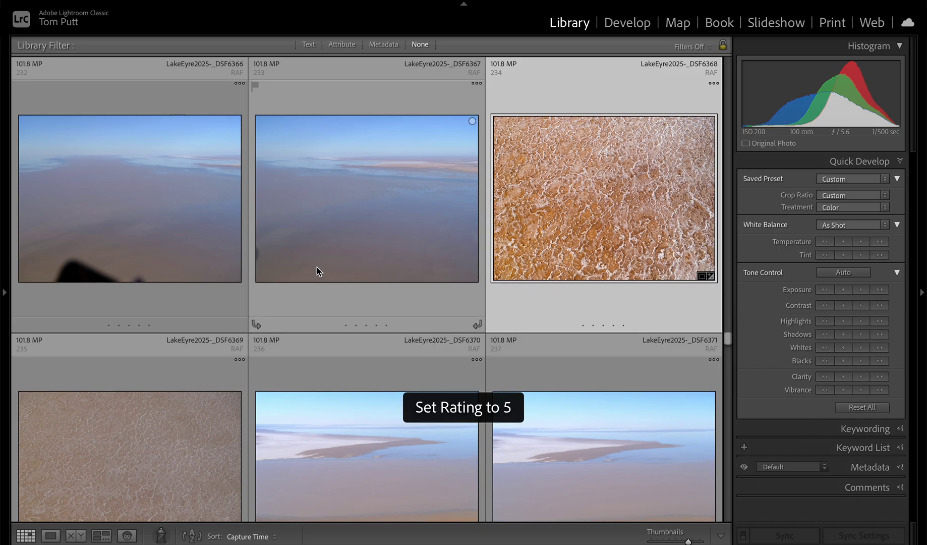
Step: Look through the earlier photos in the grid and preview LakeEyre2025-_DSF6355 of the dark river channels at full size
scroll(635, 157, up, 3)
click(727, 153)
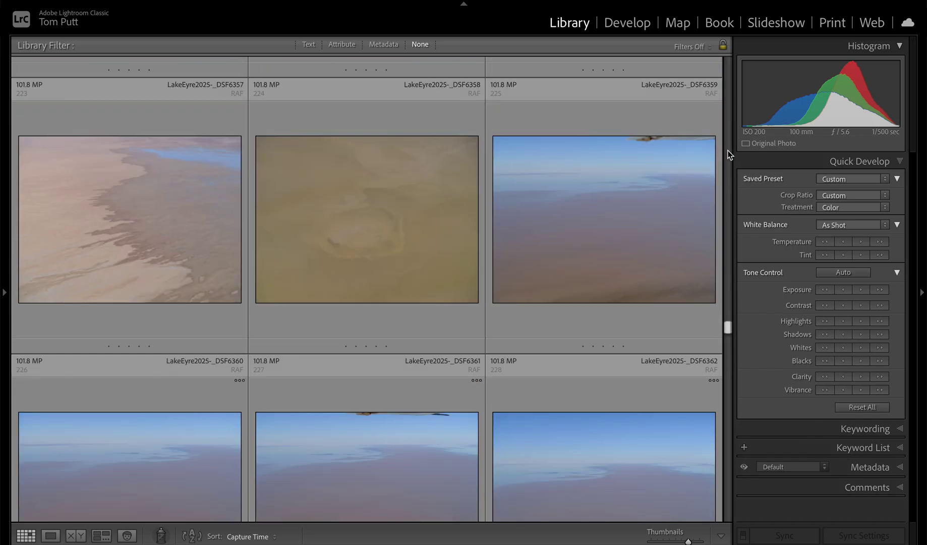
click(728, 153)
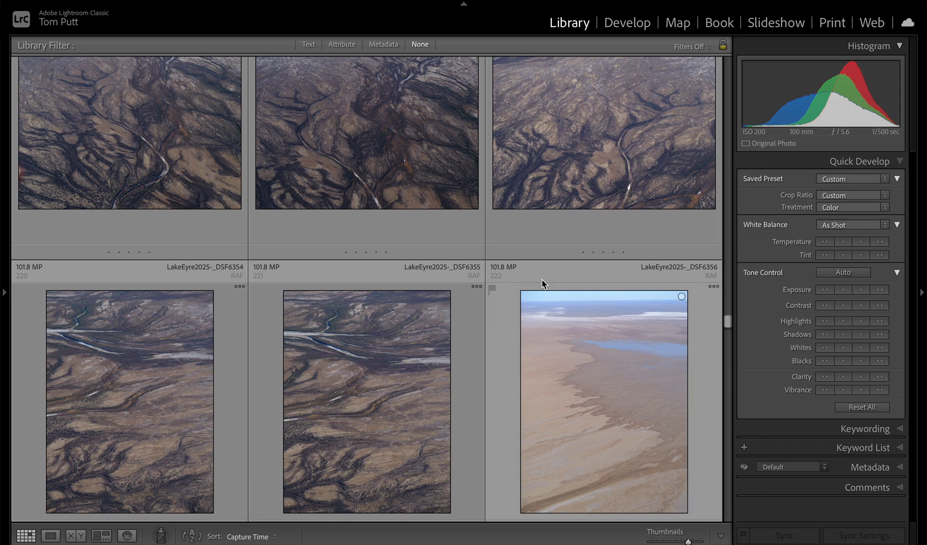
scroll(541, 279, up, 1)
scroll(542, 279, down, 5)
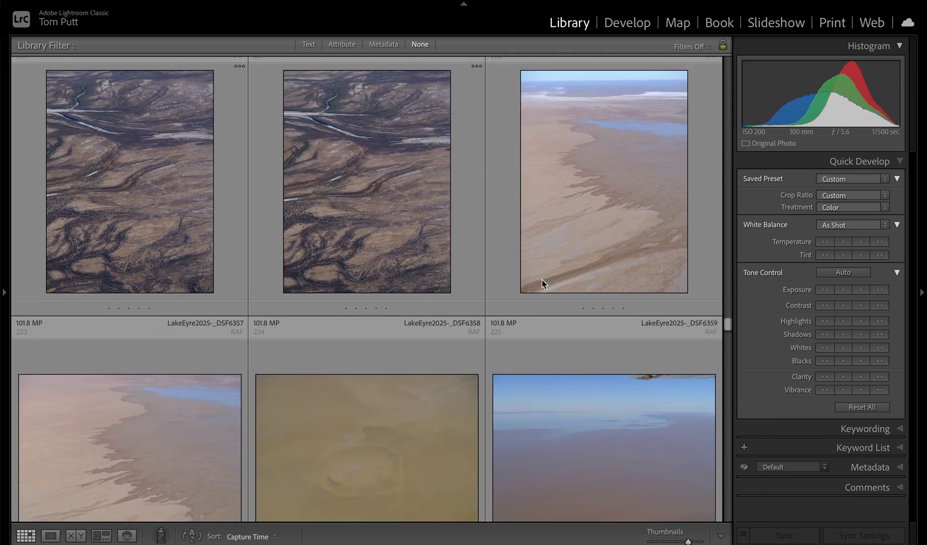
scroll(542, 280, up, 3)
double_click(399, 307)
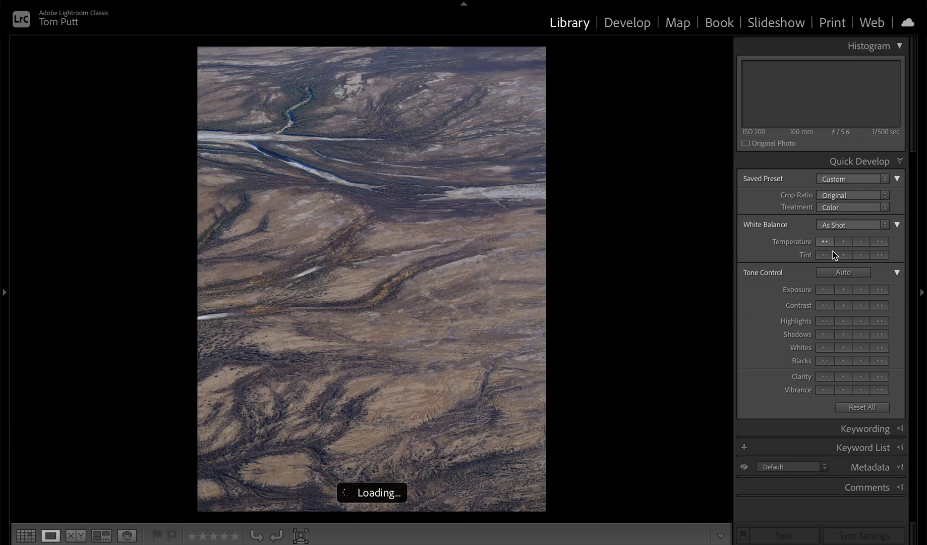
key(g)
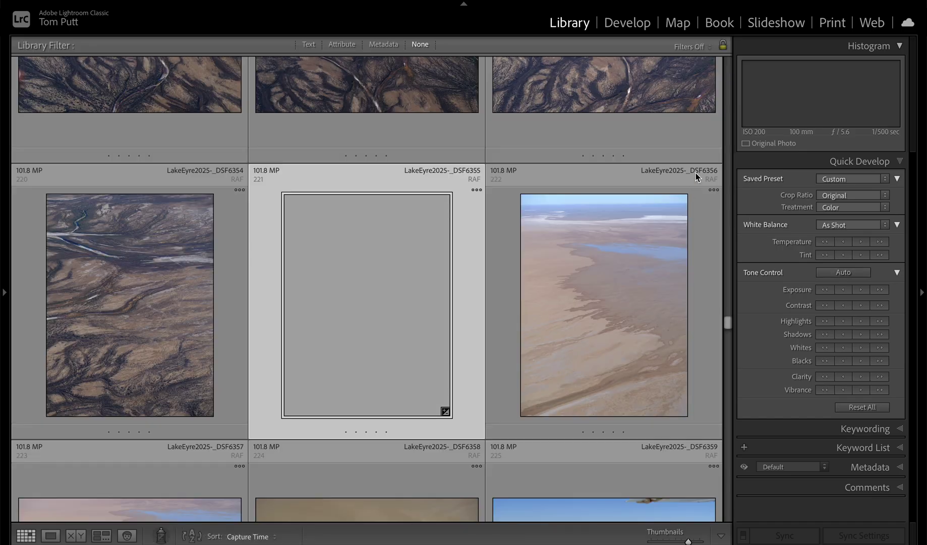
Step: Look through the earlier shoreline photos in the grid and preview LakeEyre2025-_DSF6321 at full size
scroll(727, 138, up, 5)
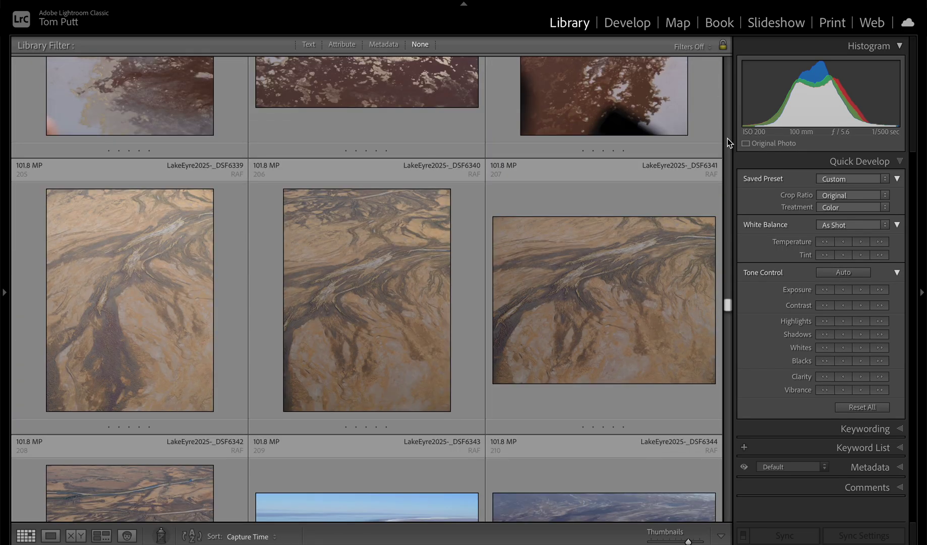
scroll(727, 138, up, 3)
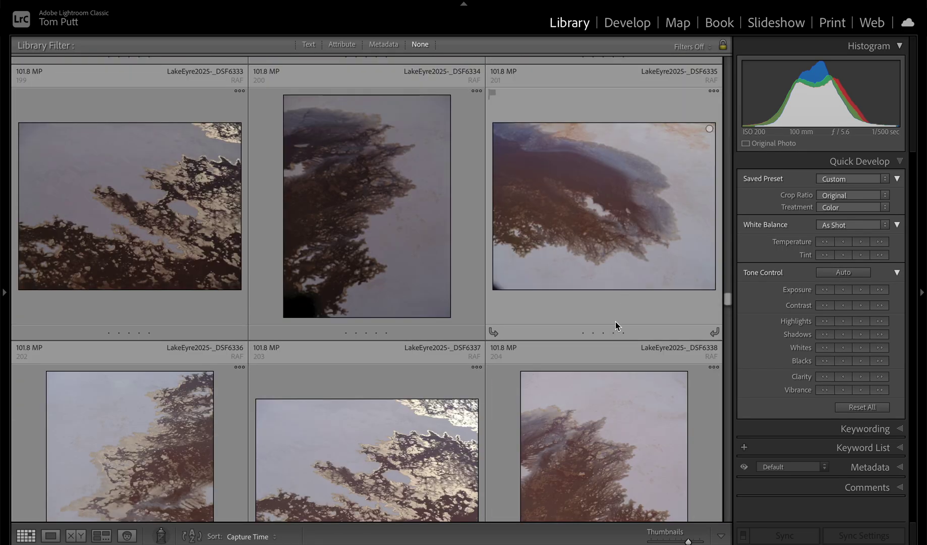
scroll(615, 322, down, 2)
scroll(616, 322, up, 4)
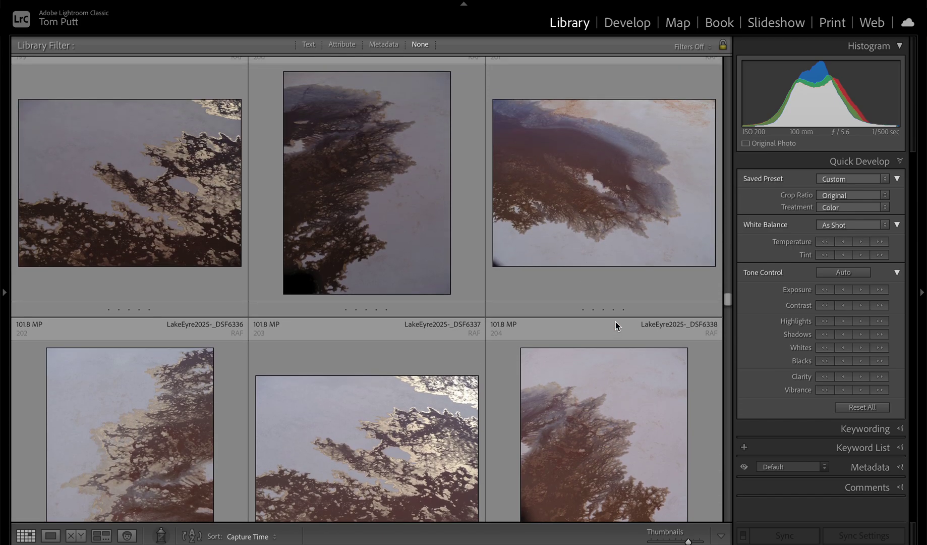
scroll(616, 321, up, 3)
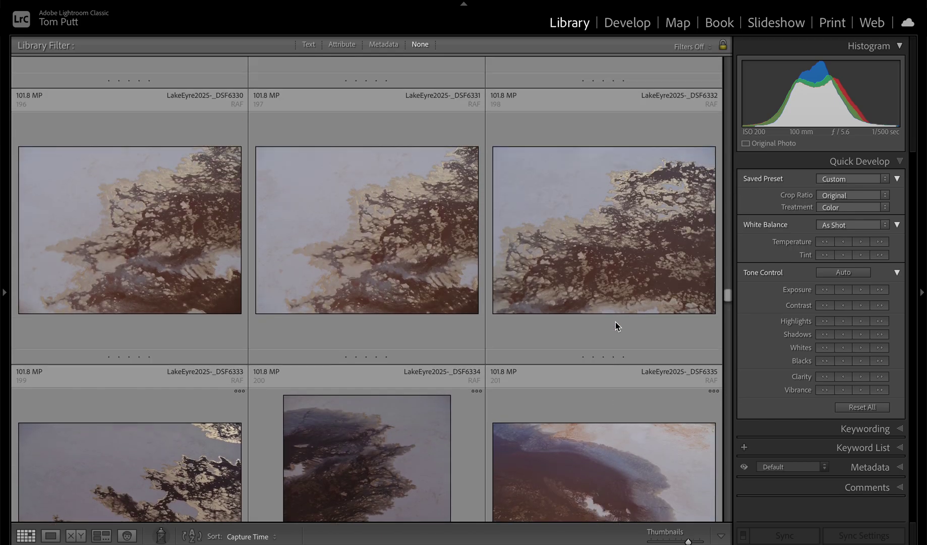
scroll(616, 322, up, 4)
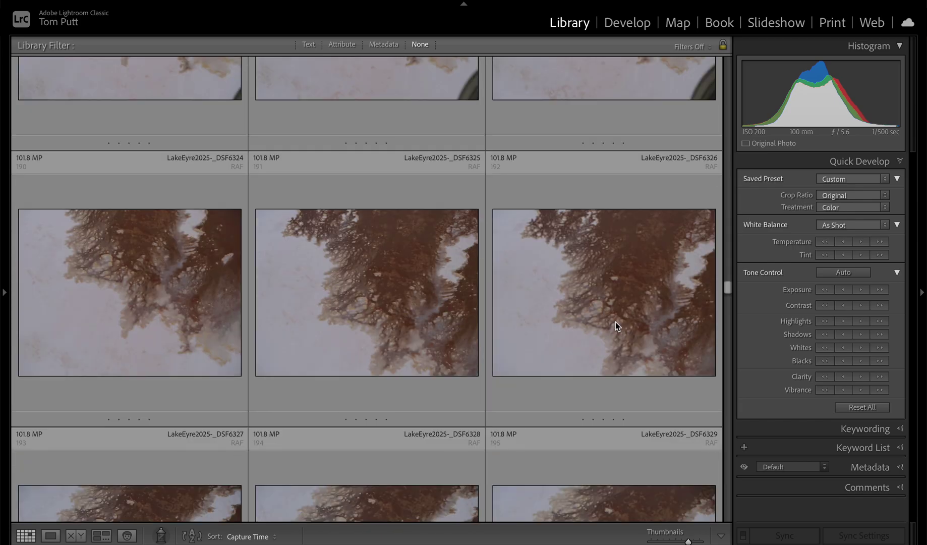
scroll(360, 296, up, 2)
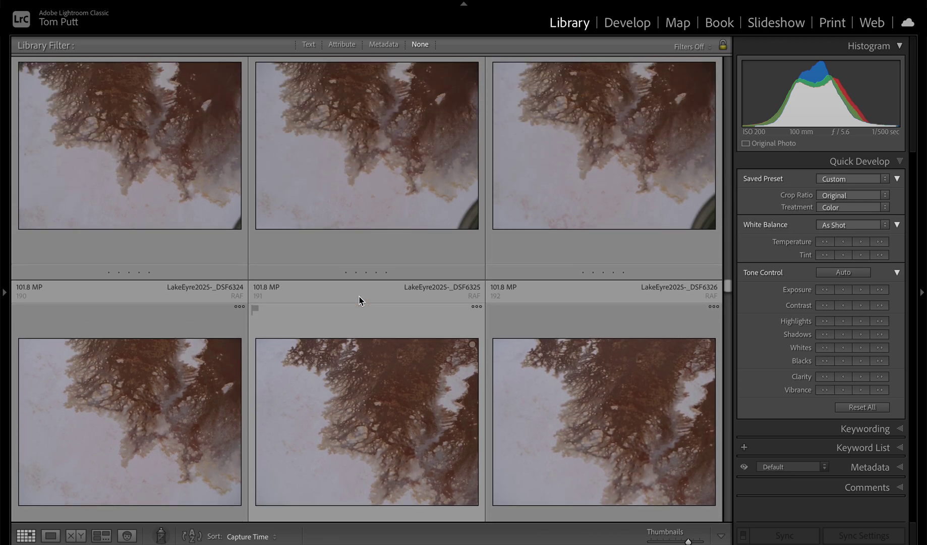
scroll(359, 296, up, 2)
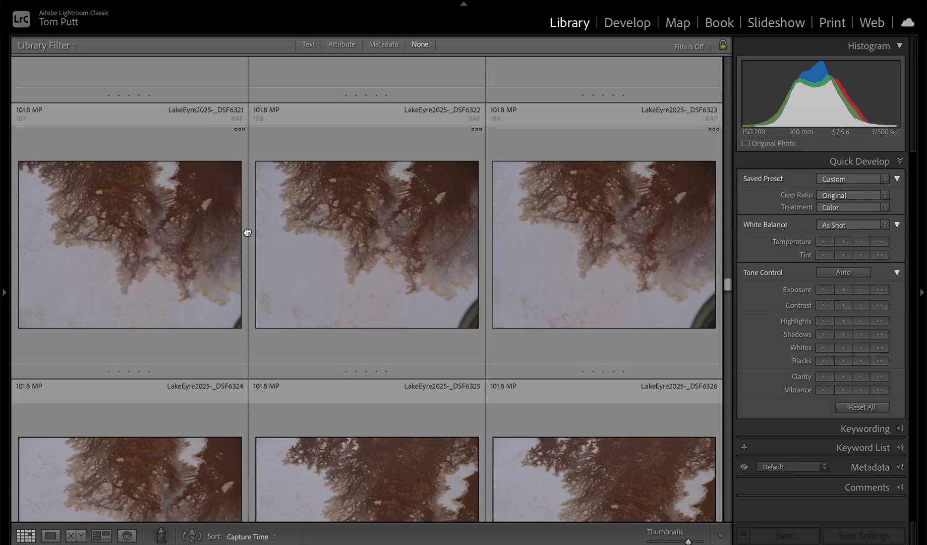
double_click(222, 237)
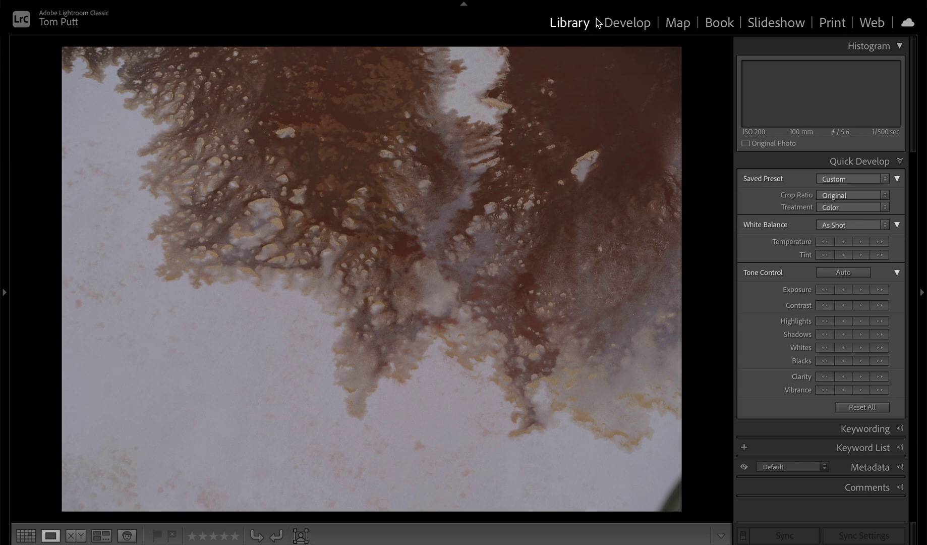
key(g)
Step: Open LakeEyre2025-_DSF6319 in Develop and apply Auto tone
scroll(544, 187, up, 6)
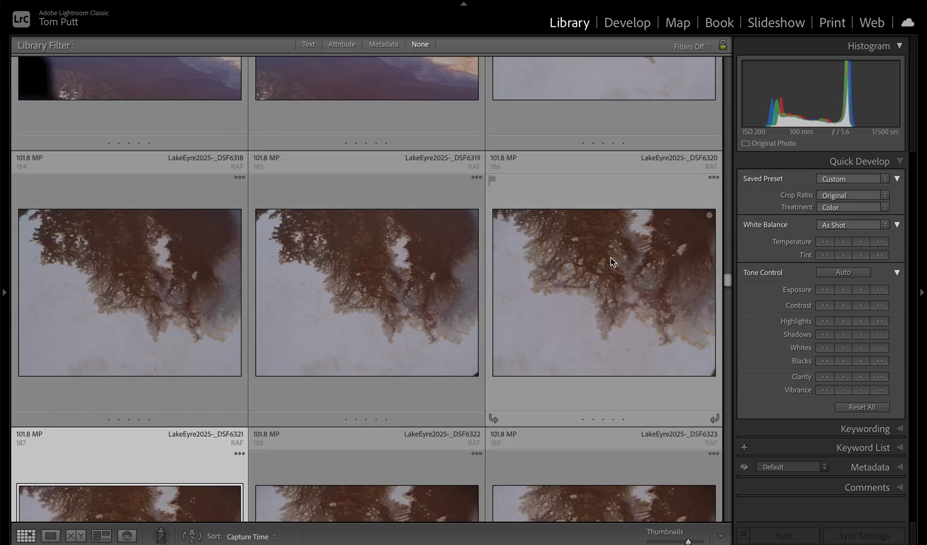
key(e)
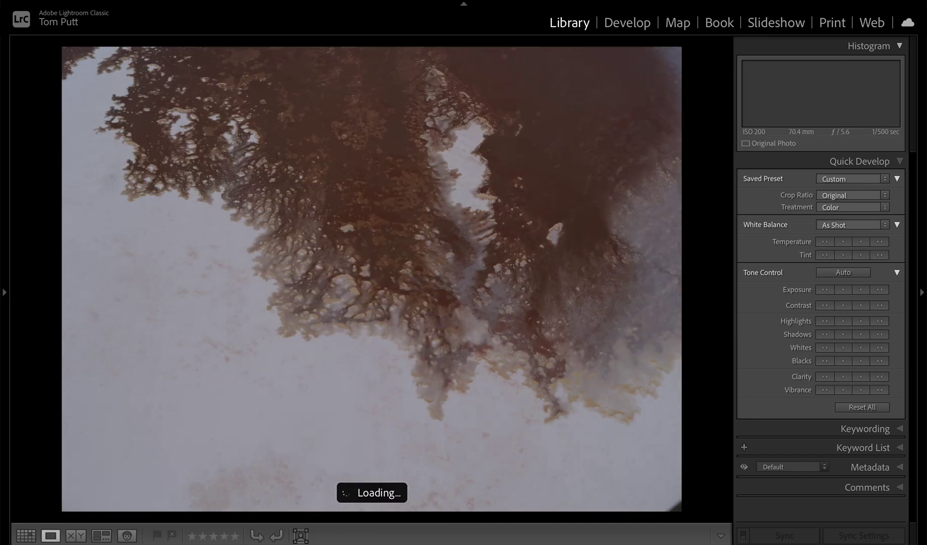
click(645, 27)
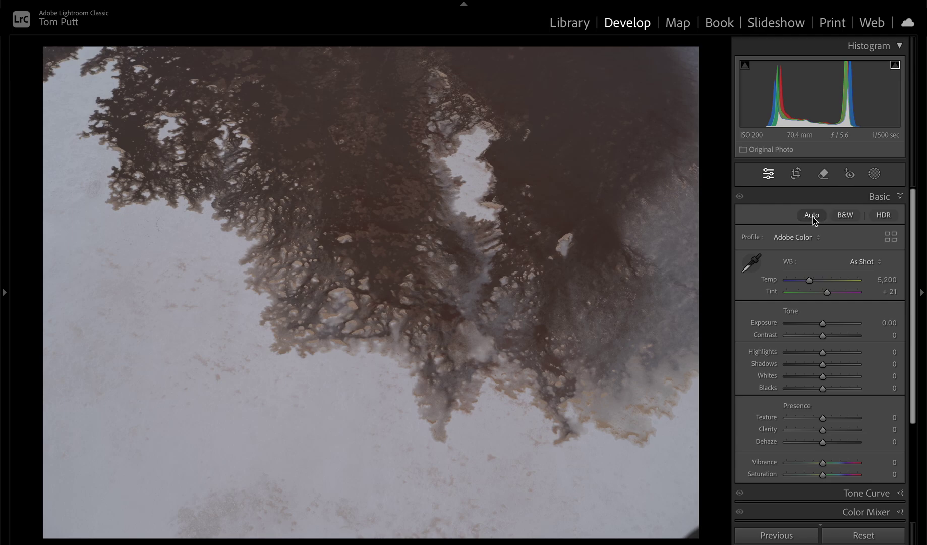
click(812, 216)
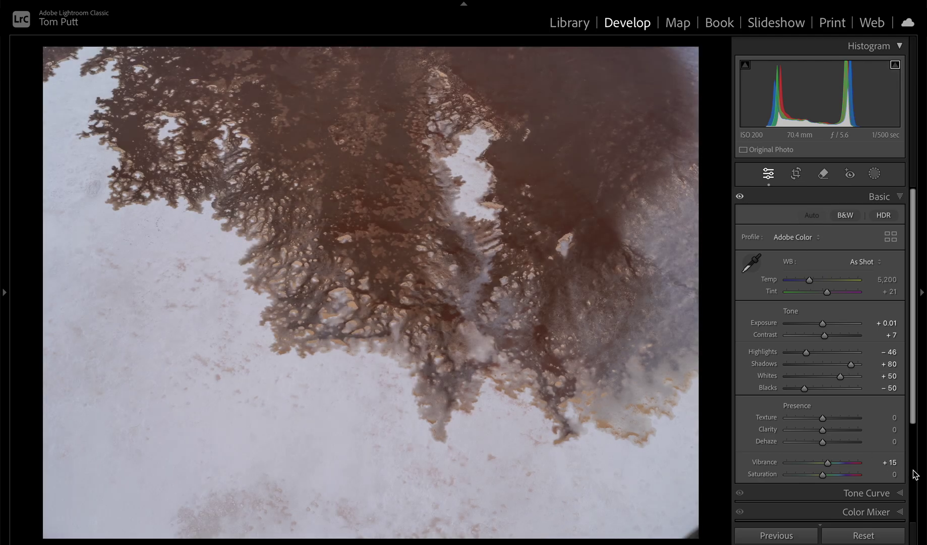
Step: Correct the photo's perspective with Transform: Vertical -46, Aspect -42 and Scale 92
scroll(903, 471, down, 5)
click(875, 450)
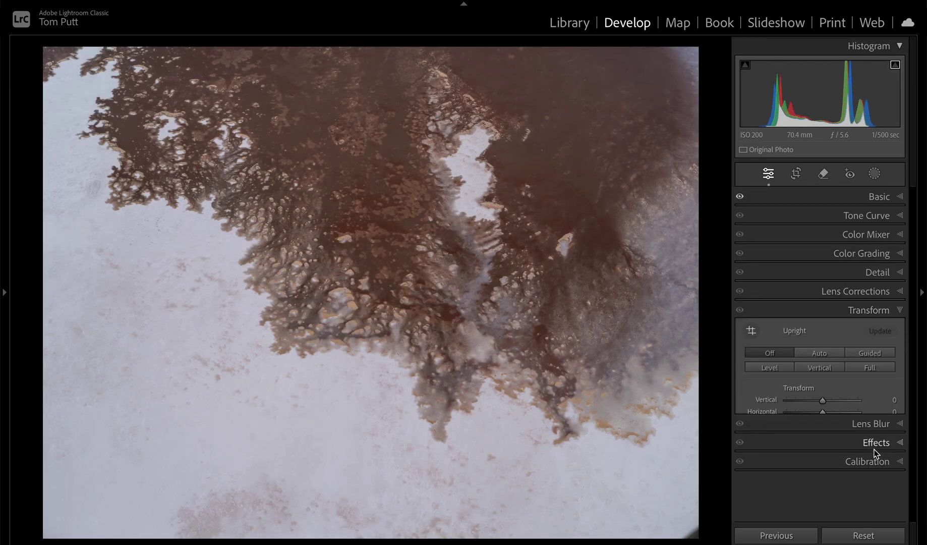
drag(822, 381, 807, 382)
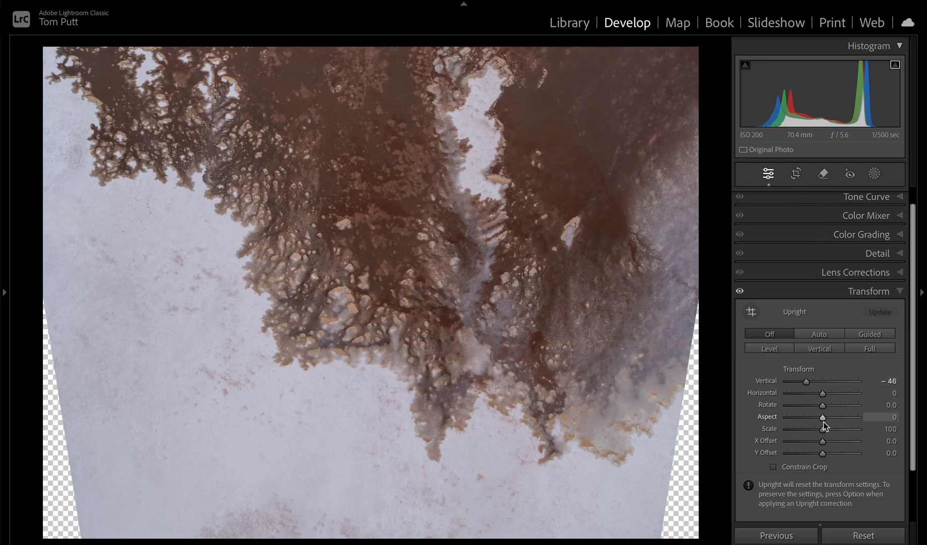
drag(822, 429, 806, 418)
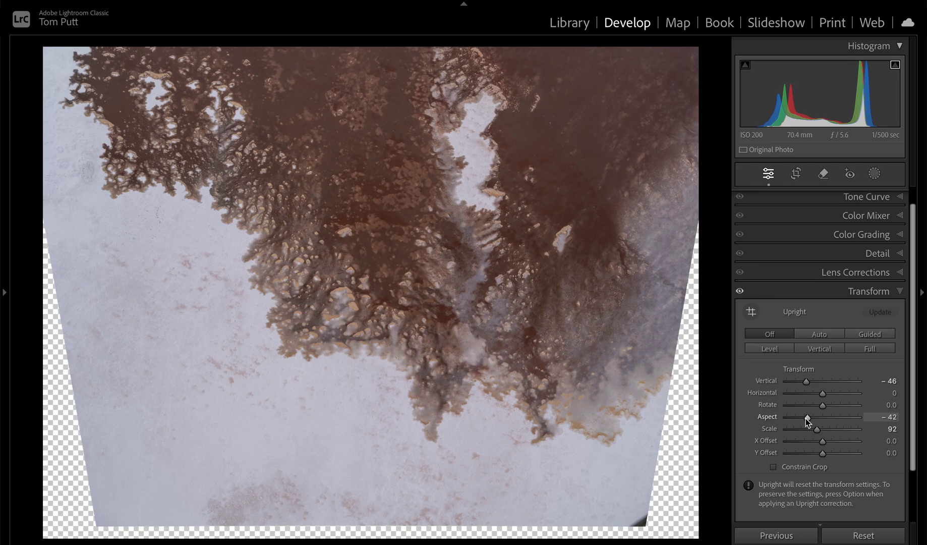
Step: Crop the photo slightly inward from its bottom-left corner to remove the empty strip along the lower edge
click(795, 174)
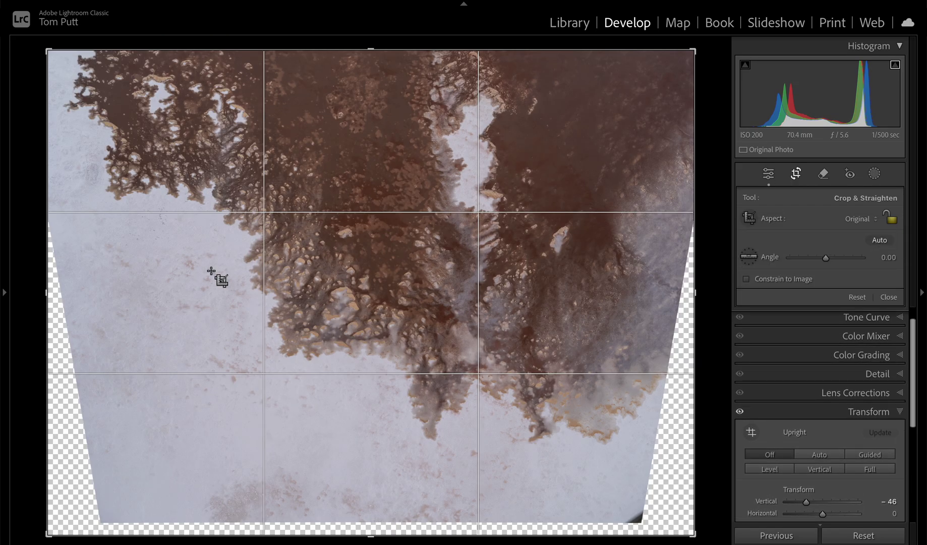
drag(48, 533, 52, 524)
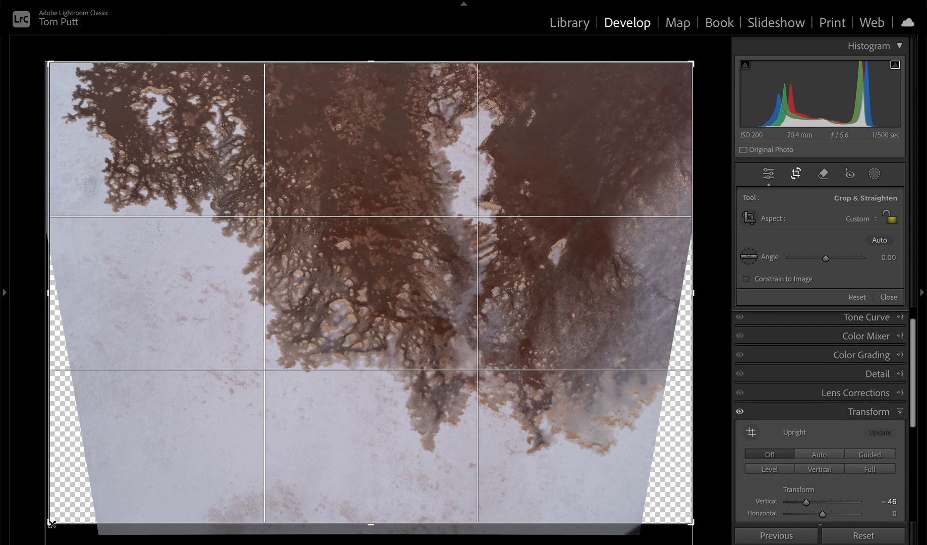
key(Return)
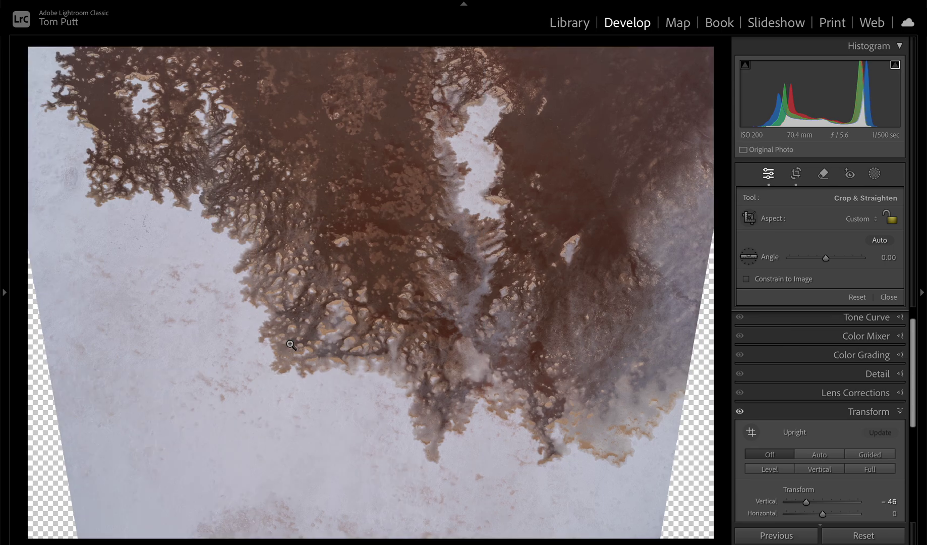
Step: Set Contrast to +49, Shadows to +100, Whites to +62, Clarity to +64, Dehaze to +12 and Saturation to +31, checking the detail in close-up
scroll(889, 211, up, 1)
click(876, 198)
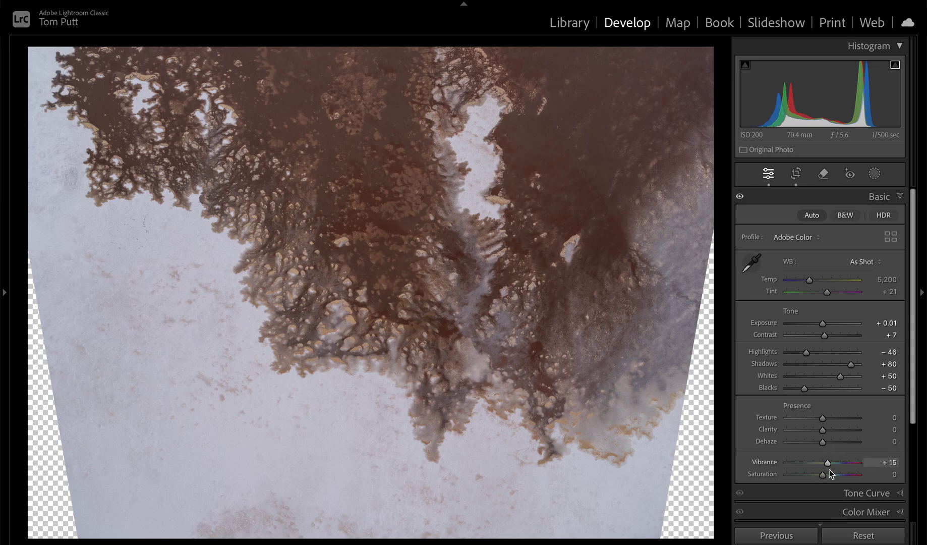
mouse_move(825, 442)
mouse_down()
mouse_move(845, 430)
mouse_move(827, 443)
mouse_up()
drag(850, 363, 863, 362)
drag(823, 474, 833, 475)
click(416, 292)
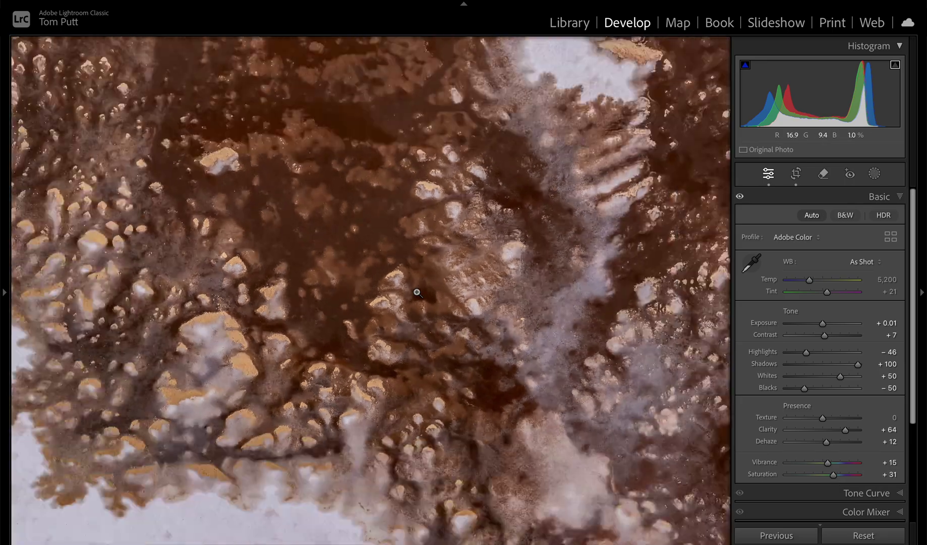
click(417, 292)
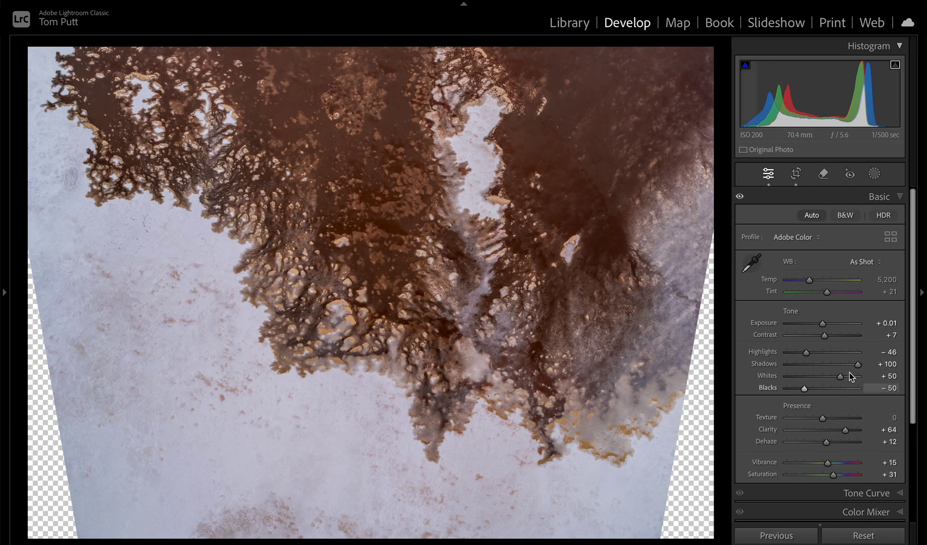
drag(846, 335, 839, 335)
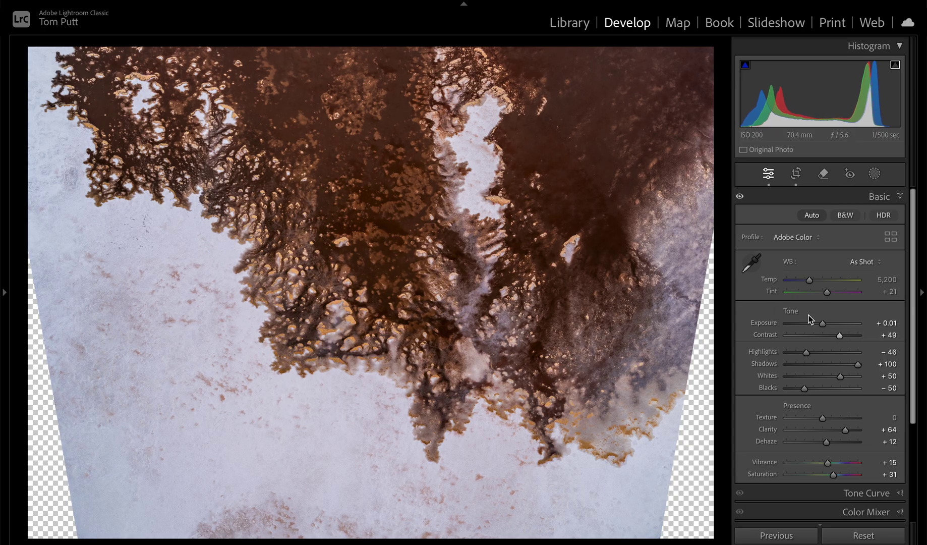
mouse_move(840, 375)
mouse_down()
mouse_move(854, 375)
mouse_move(847, 376)
mouse_up()
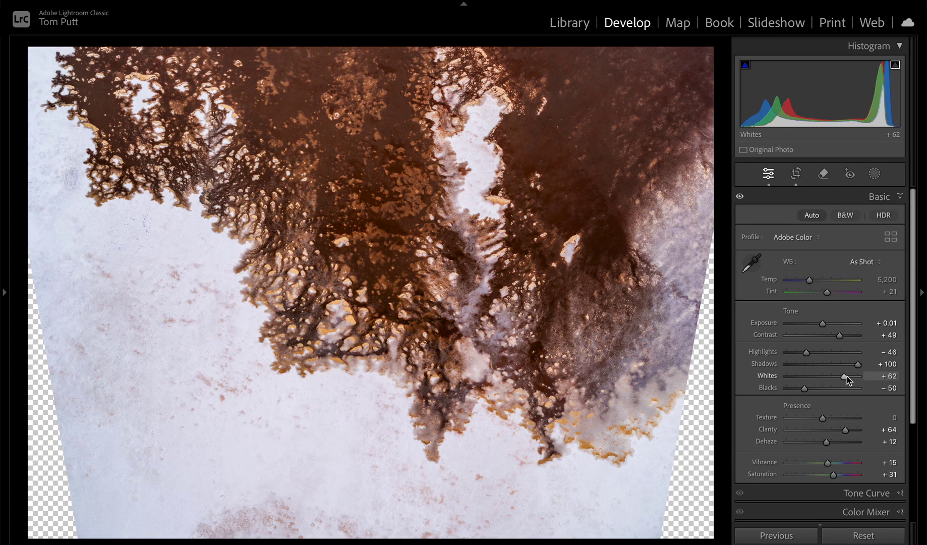
Step: Send the photo to Adobe Photoshop 2025 for editing, and rate it 5 in the Library grid
right_click(487, 306)
mouse_move(602, 250)
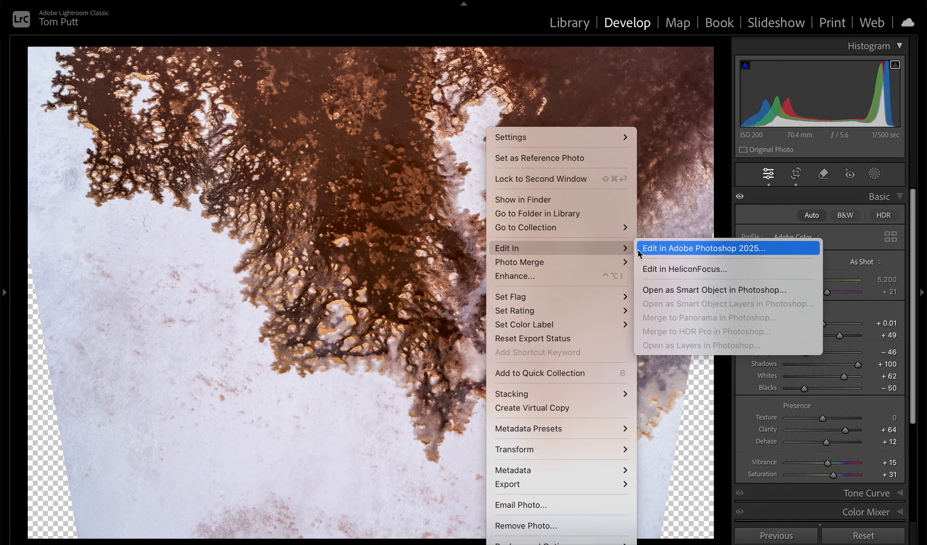
click(643, 251)
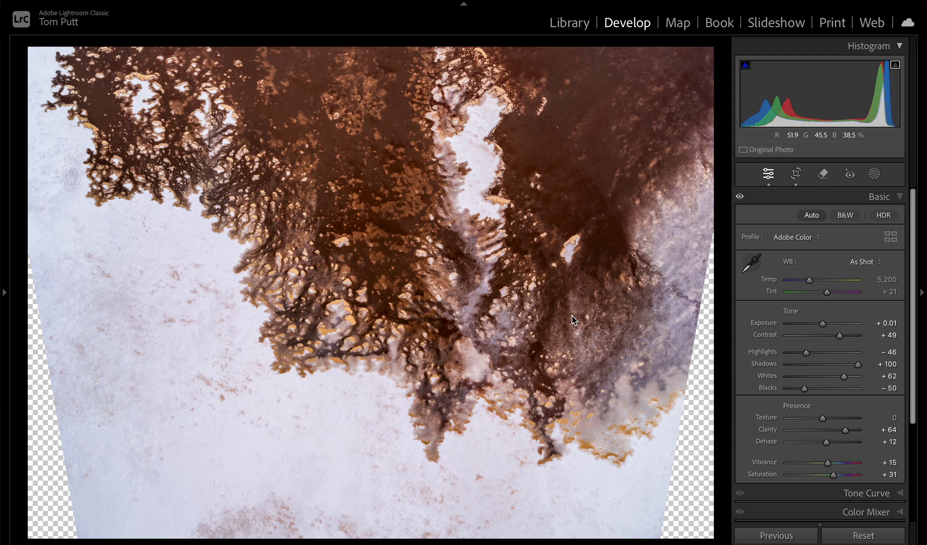
mouse_move(355, 537)
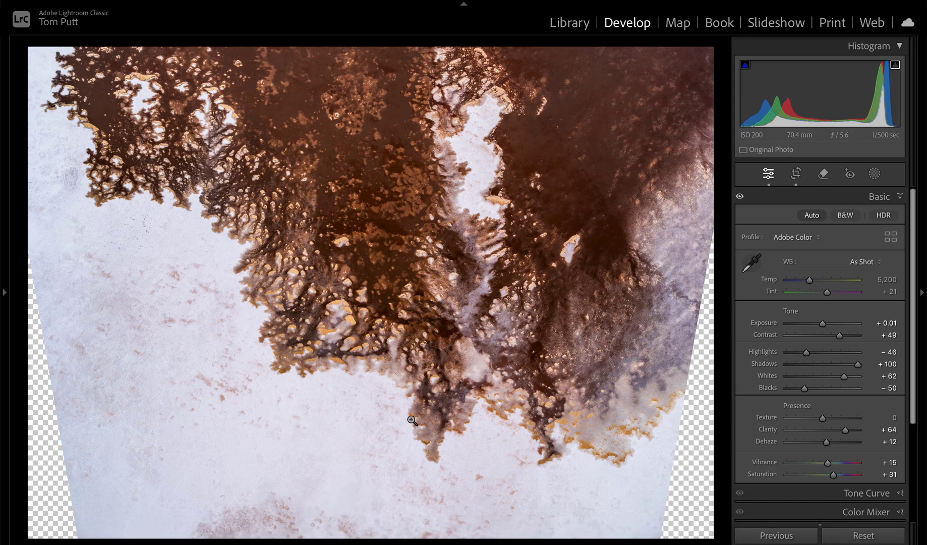
key(g)
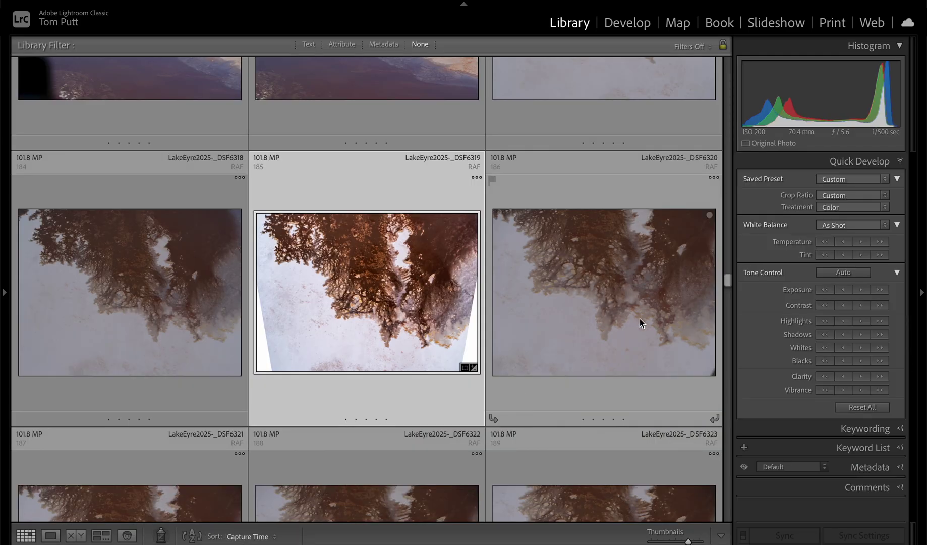
key(5)
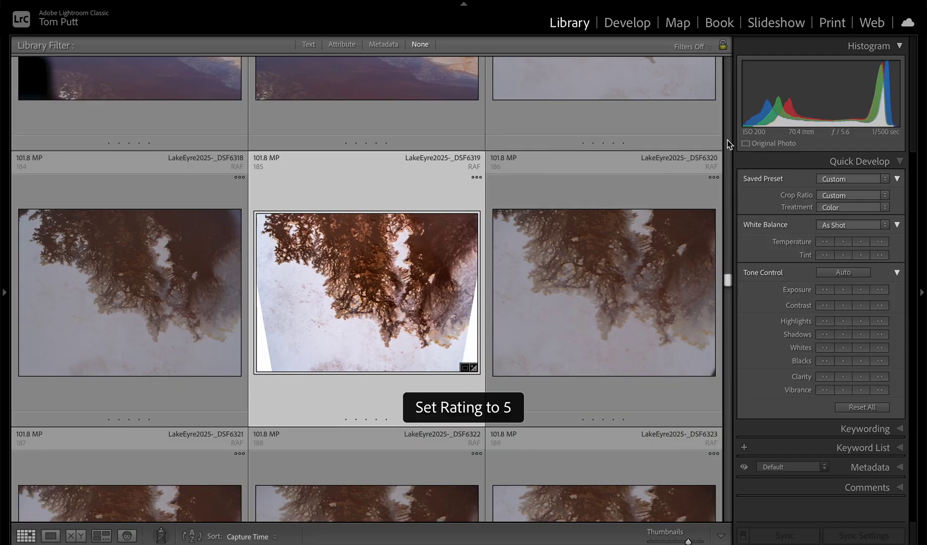
Step: Find the upright photo LakeEyre2025-_DSF6287 further up the Library grid and open it in Loupe view
click(727, 139)
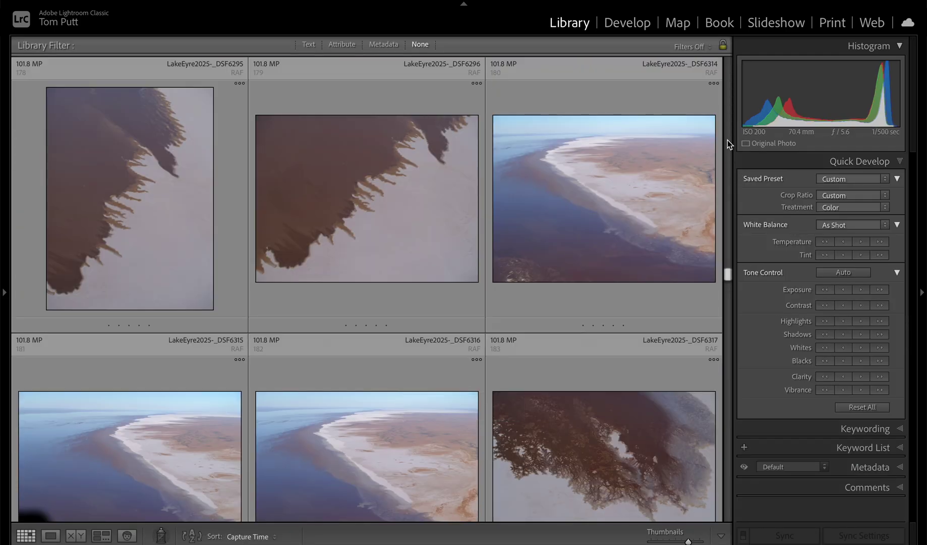
click(727, 140)
click(727, 140)
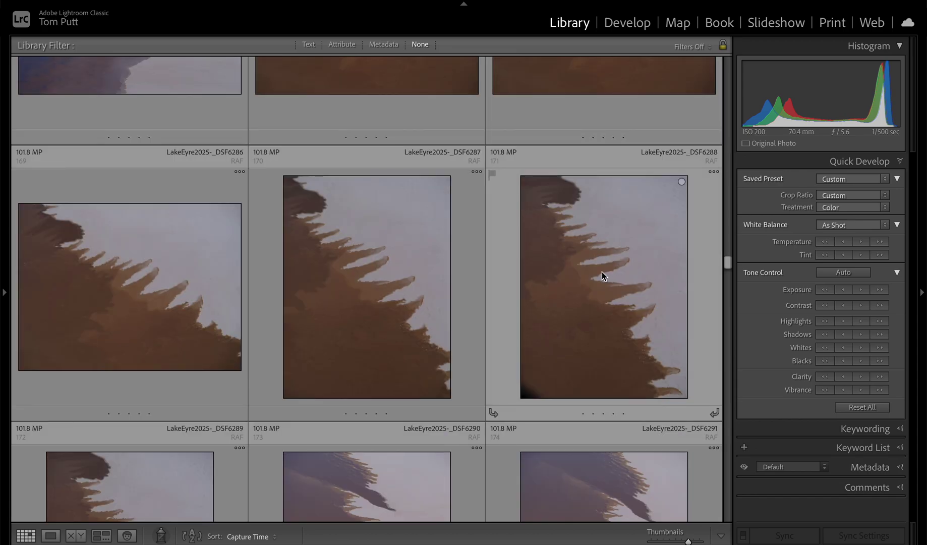
double_click(344, 304)
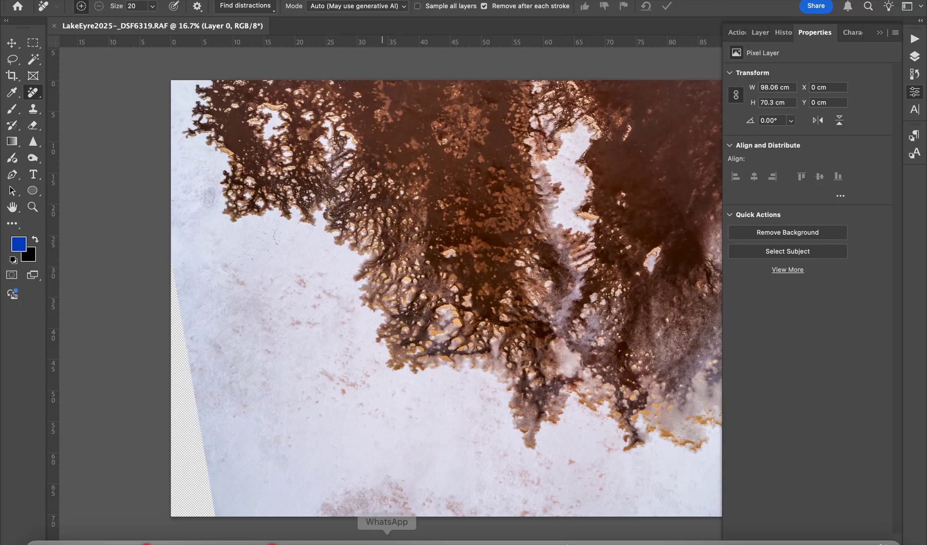
Step: Switch to Photoshop, select both transparent side wedges with the Magic Wand and fill them using Content-Aware at 100% opacity
click(880, 33)
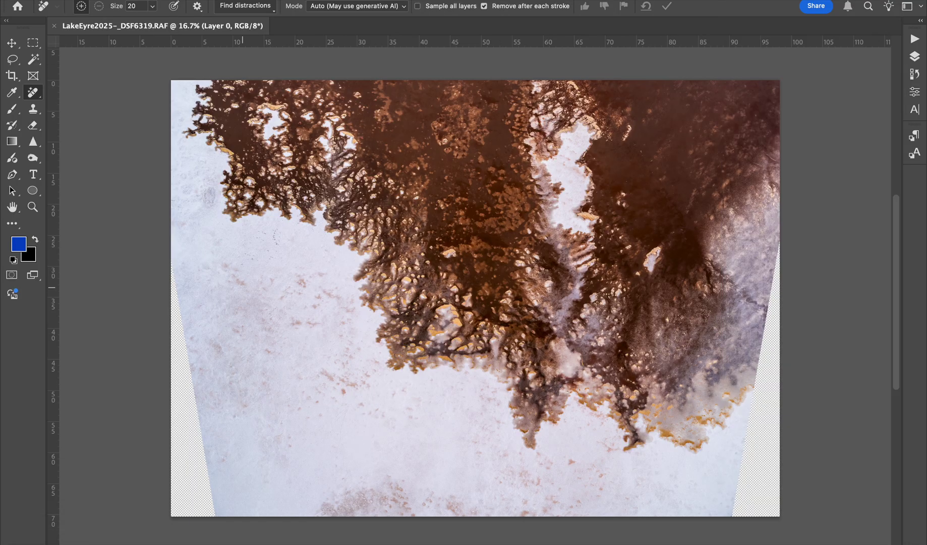
click(36, 66)
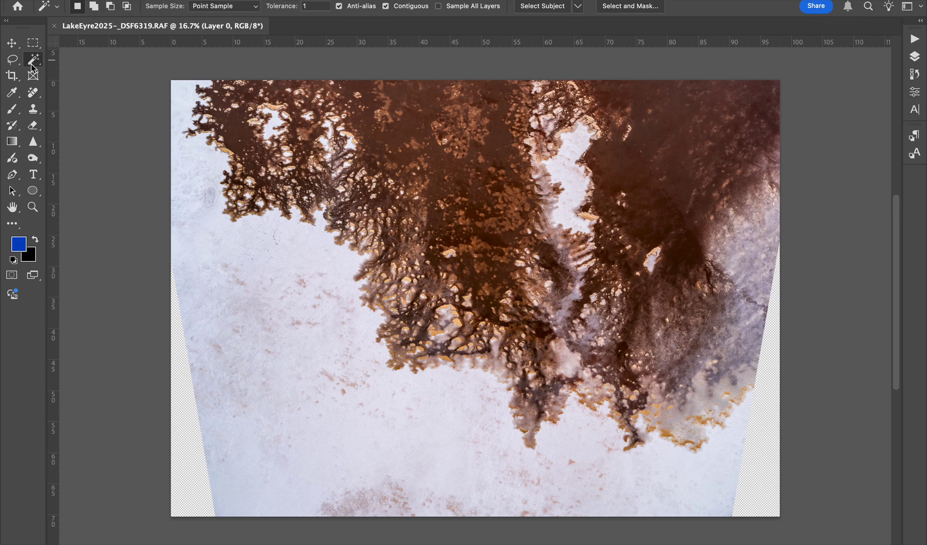
click(198, 441)
shift+click(774, 453)
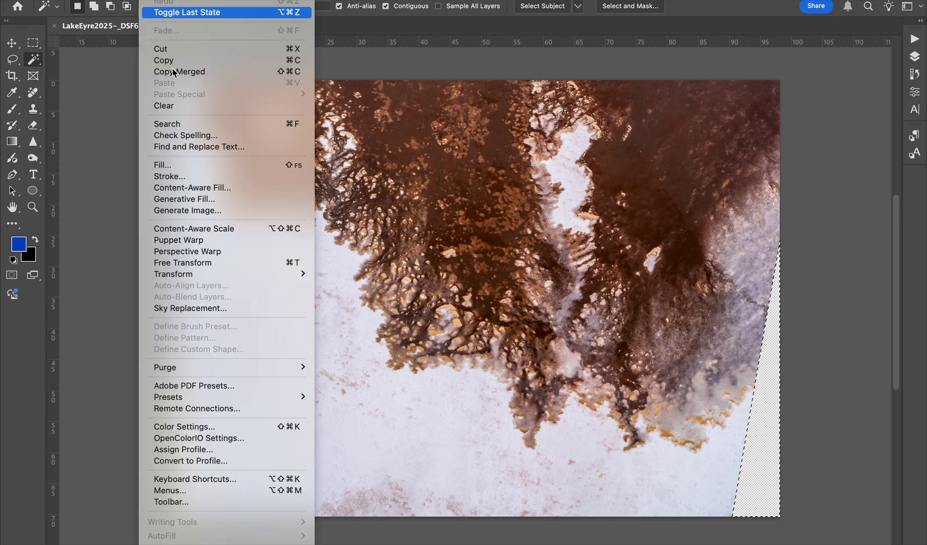
click(178, 164)
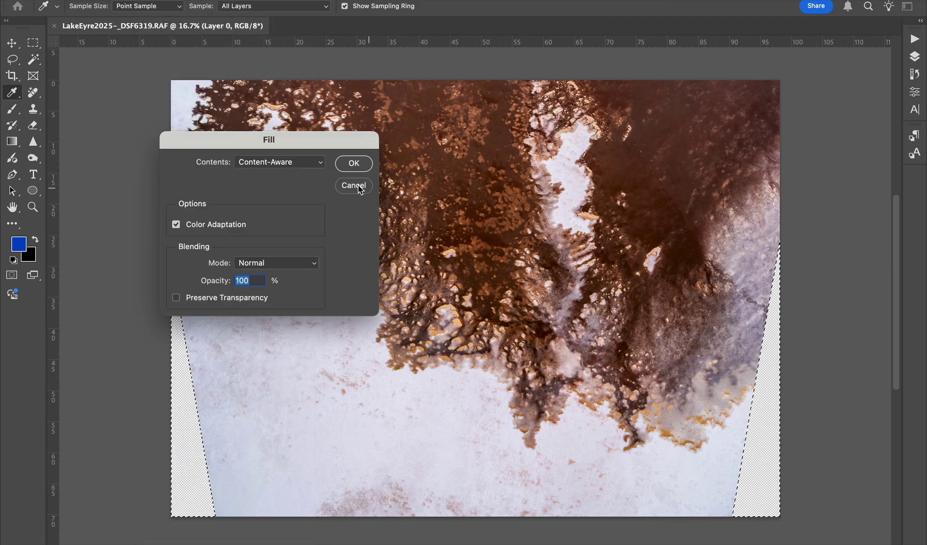
click(353, 163)
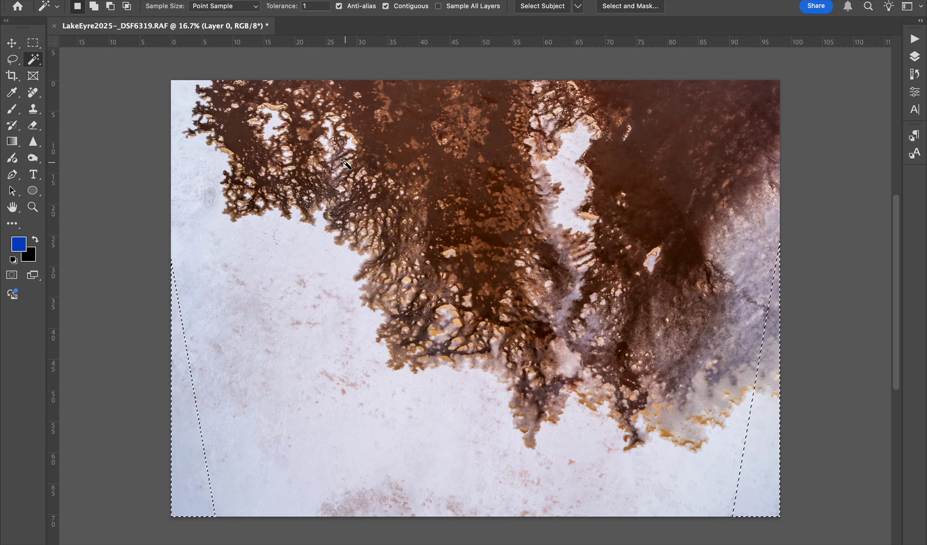
Step: Deselect the filled wedges and save the retouched image
key(ctrl+d)
key(ctrl+s)
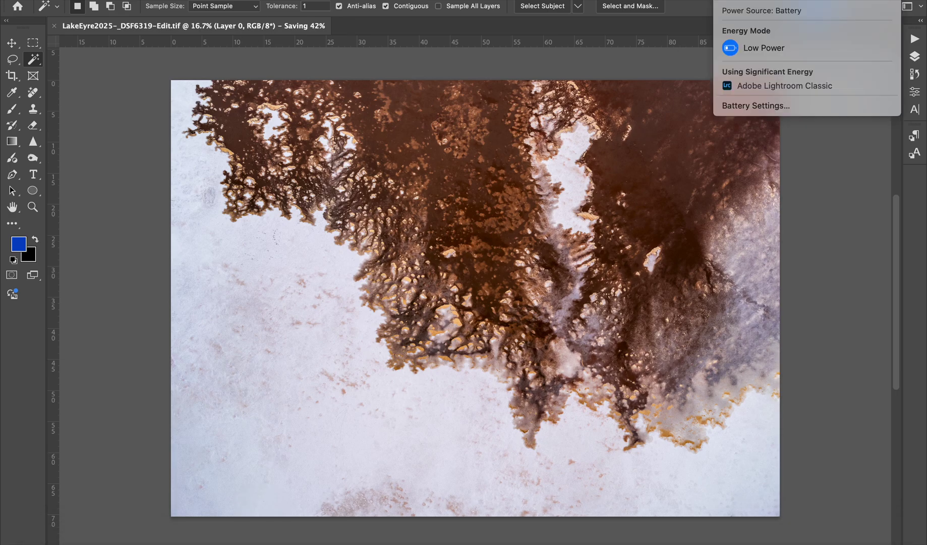
key(Escape)
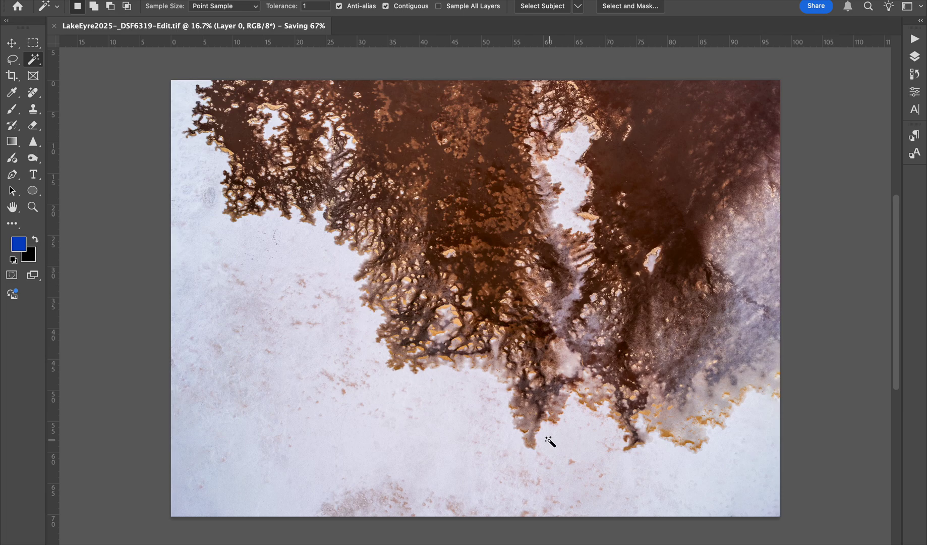
Step: Return to Lightroom Classic and develop the open _DSF6287 photo with Auto tone and Dehaze +34
click(297, 535)
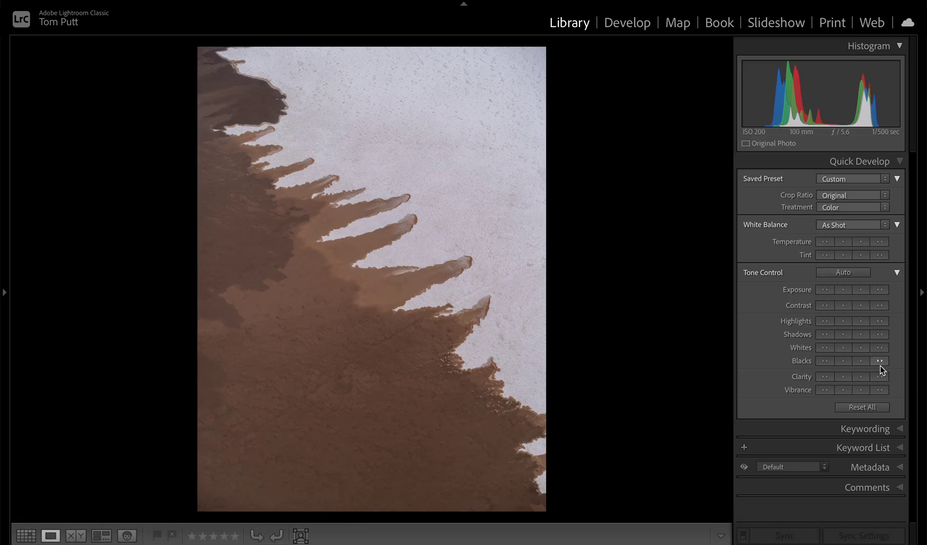
click(639, 25)
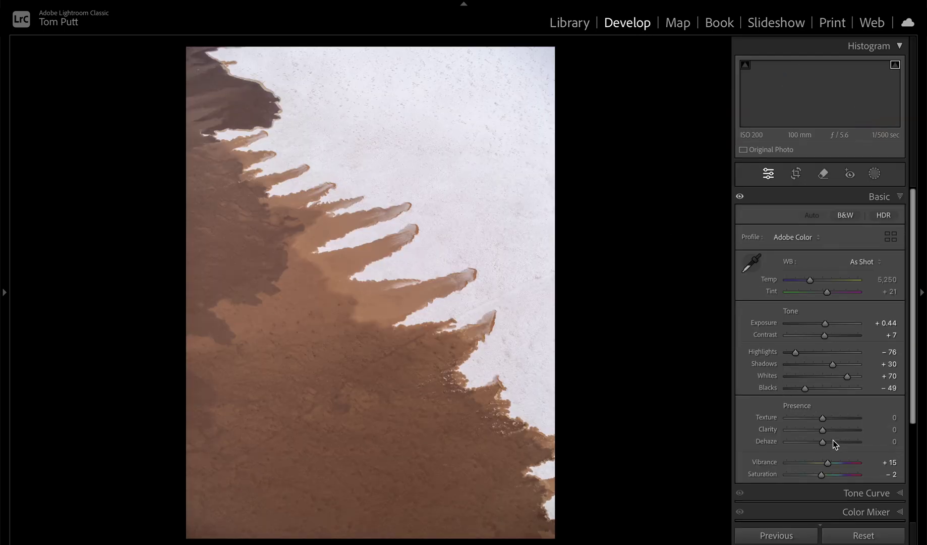
drag(825, 442, 836, 442)
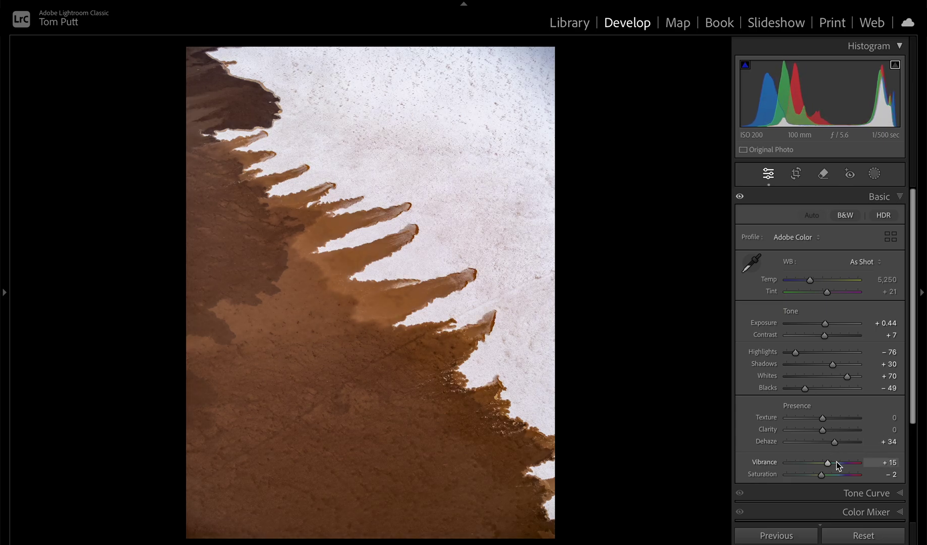
Step: Rate the retouched _DSF6319-Edit TIF 5 and clear the rating of its raw original in the Library grid
key(5)
key(g)
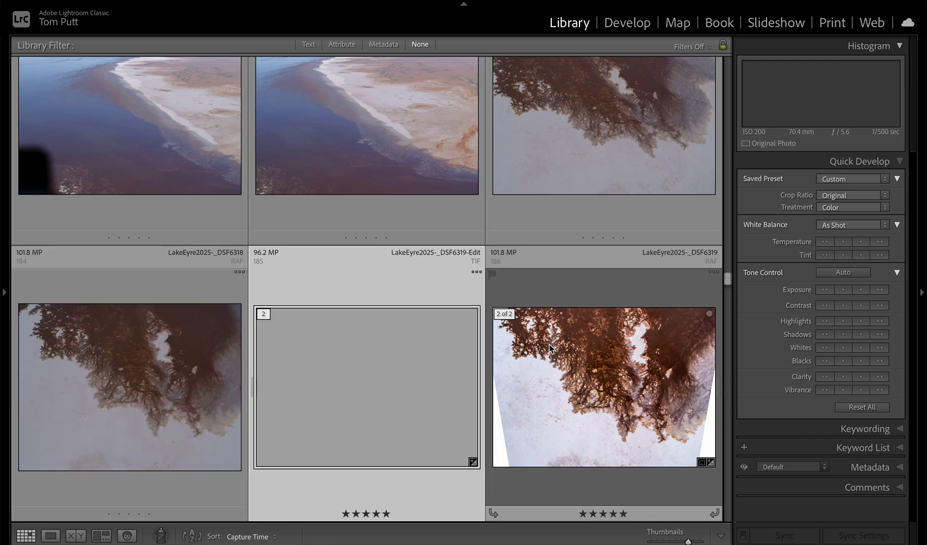
click(531, 385)
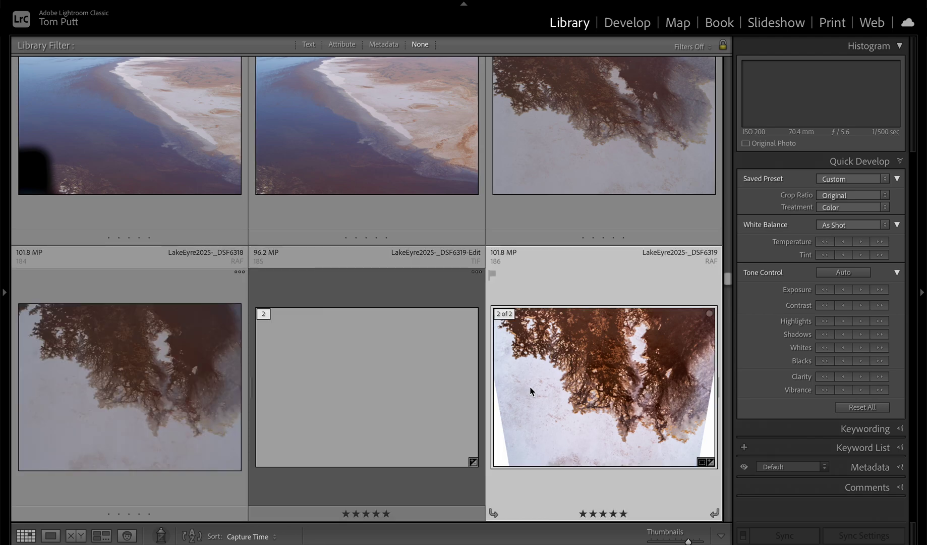
key(0)
Step: Give the retouched _DSF6319-Edit TIF the red colour label and check it full screen
double_click(374, 395)
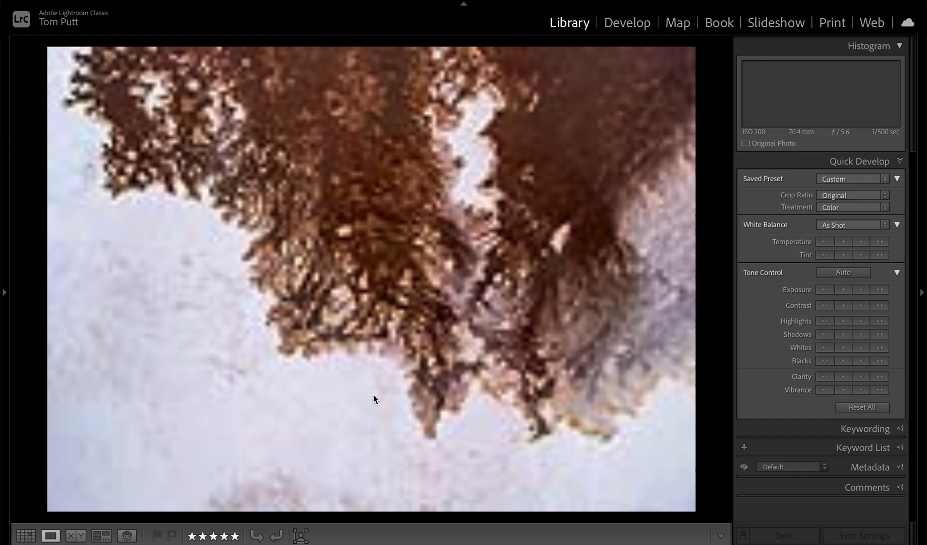
key(6)
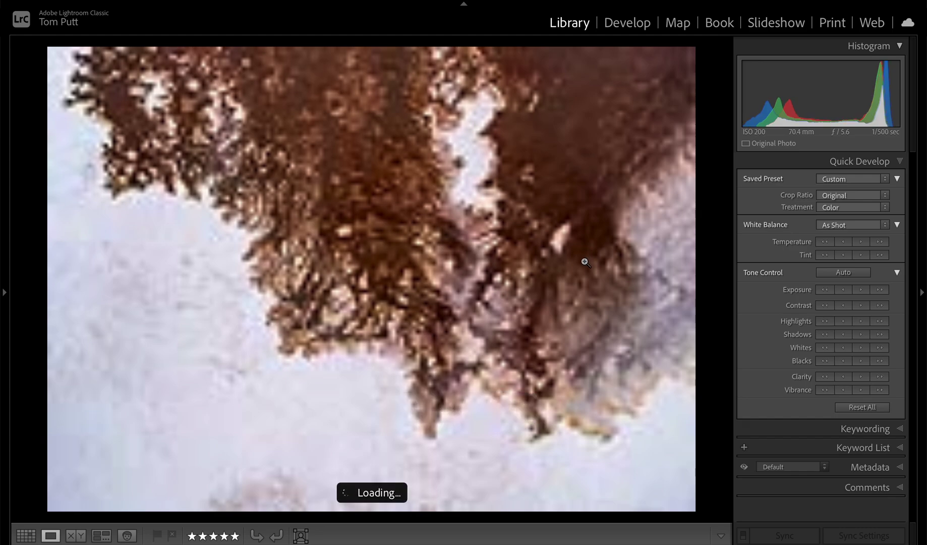
key(f)
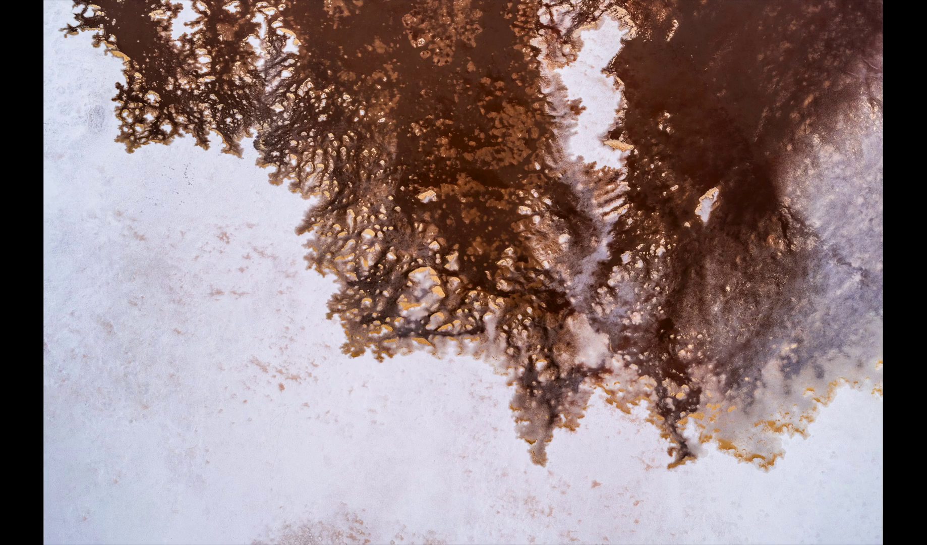
key(g)
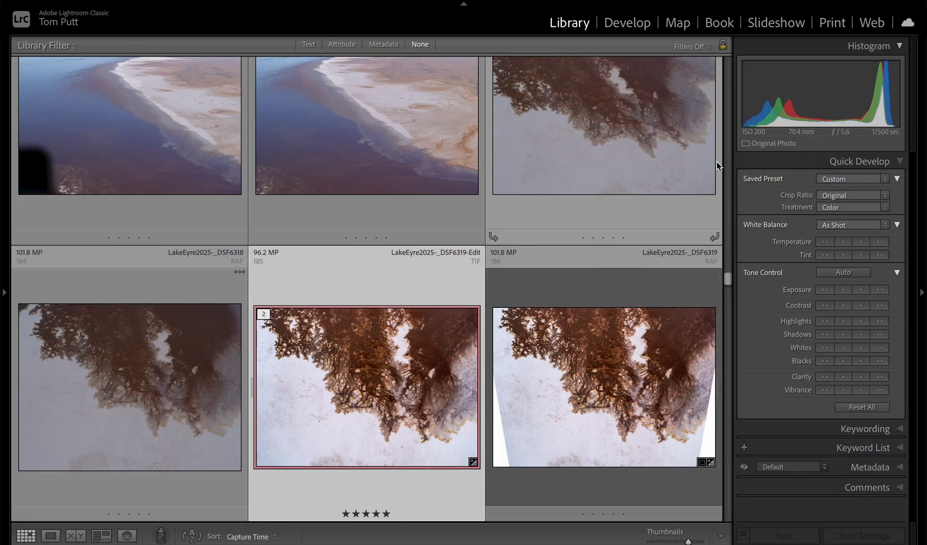
Step: Select the developed _DSF6287 photo in the Library grid and rate it 5
scroll(727, 157, up, 5)
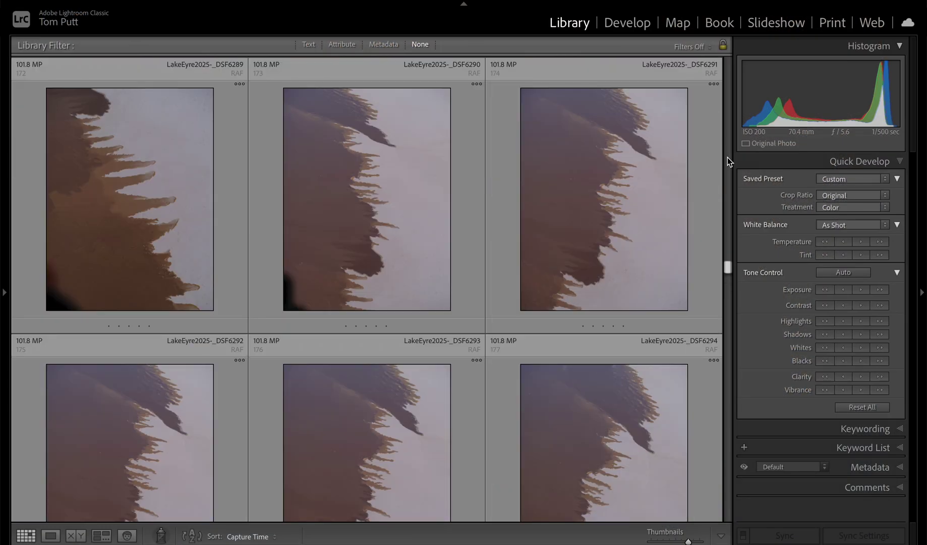
scroll(727, 158, up, 2)
click(351, 365)
key(5)
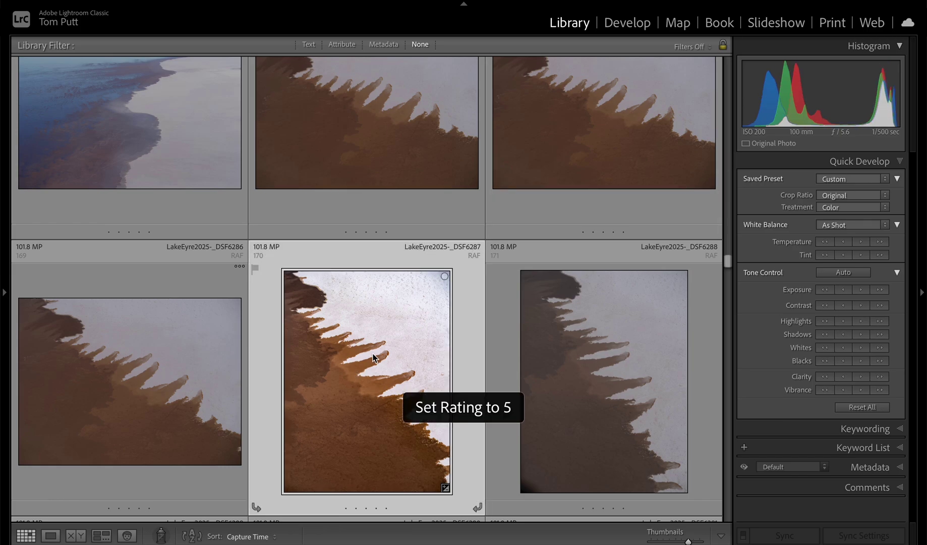
Step: Develop the upright shoreline photo _DSF6281 with Auto tone, Dehaze +28 and Saturation +38
scroll(727, 131, up, 2)
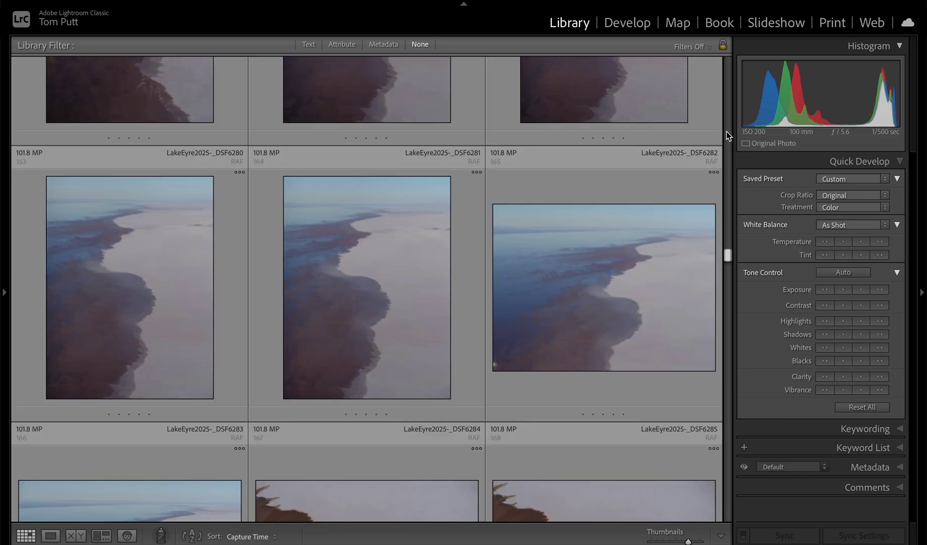
double_click(402, 293)
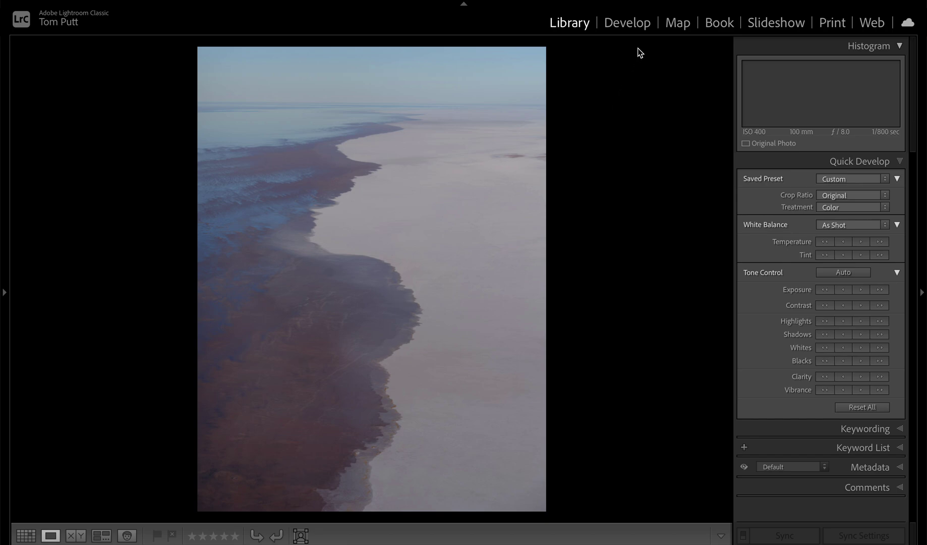
click(627, 23)
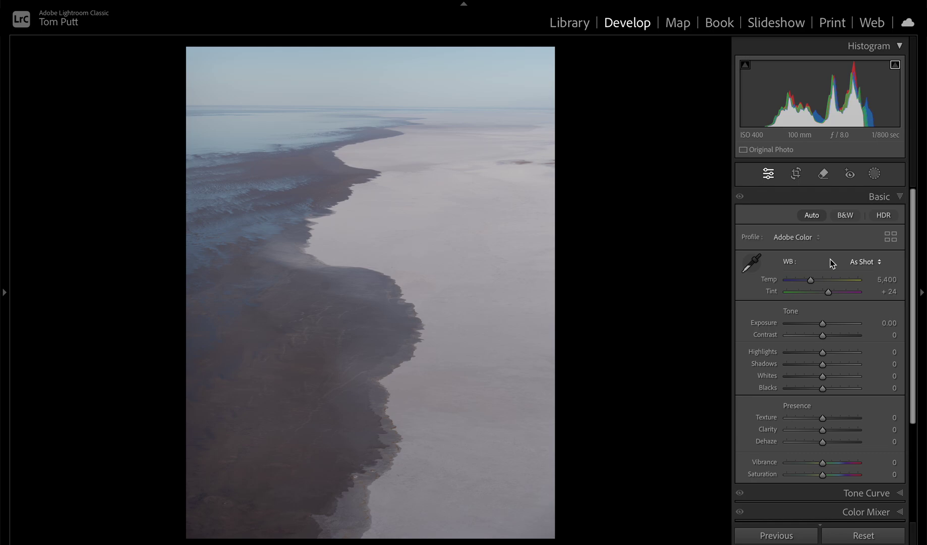
click(814, 216)
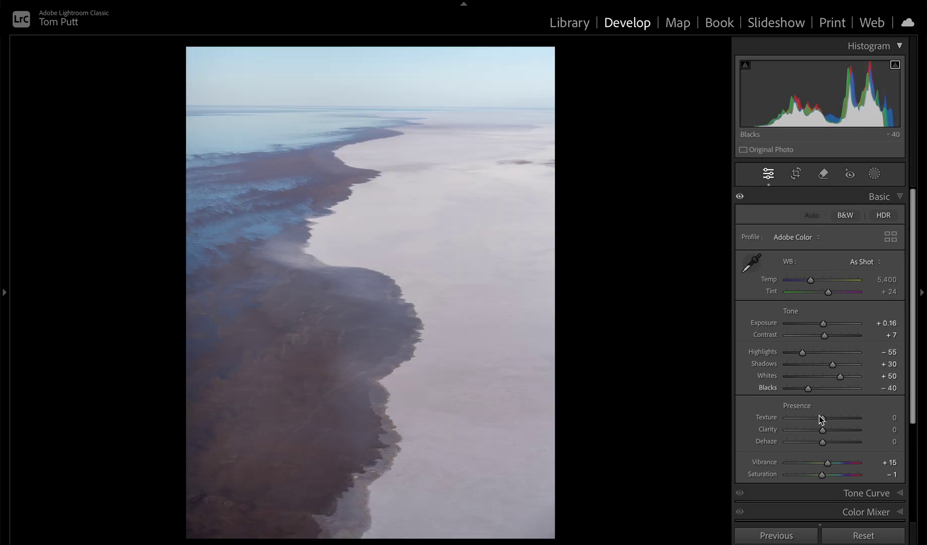
drag(823, 441, 833, 442)
click(837, 475)
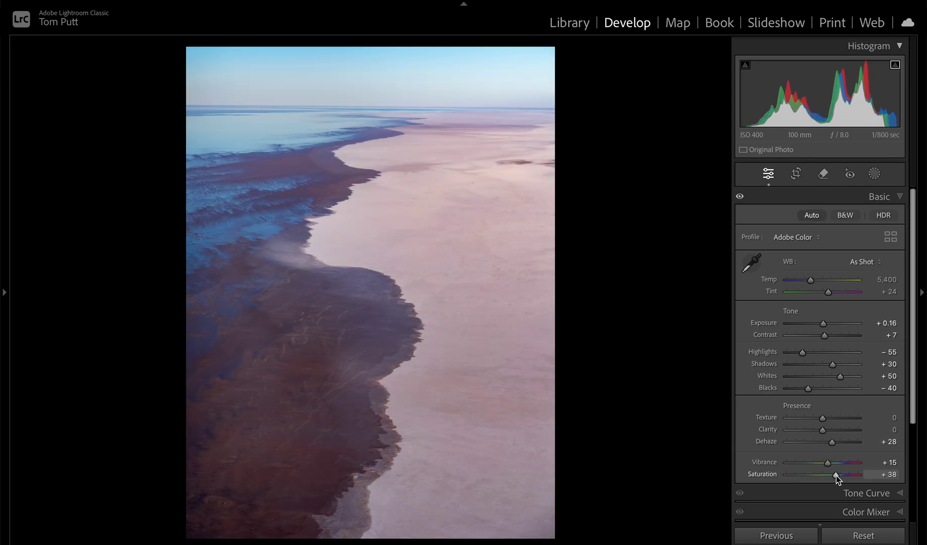
Step: Straighten the shoreline photo slightly with the Crop tool and rate it 5, returning to the Library grid
click(796, 173)
drag(622, 414, 620, 408)
key(Return)
key(5)
key(g)
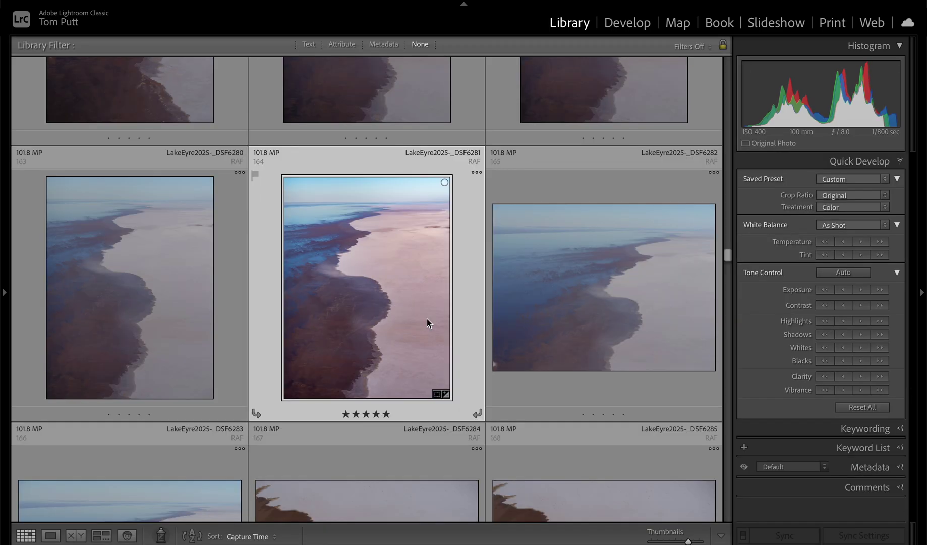
Step: Find the upright photo of the white salt mound with a blue strip in its lower corner and open it in Develop
scroll(560, 312, up, 3)
scroll(560, 313, up, 3)
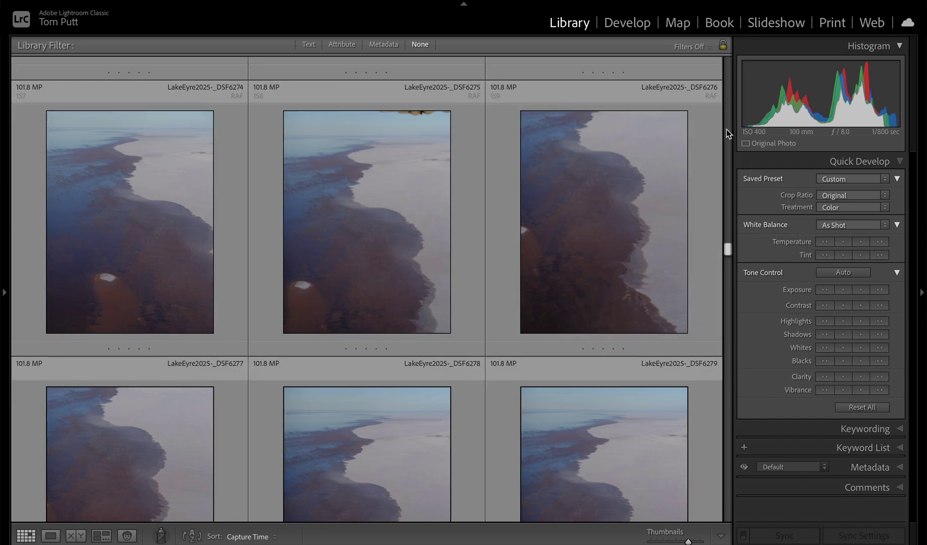
scroll(727, 130, up, 3)
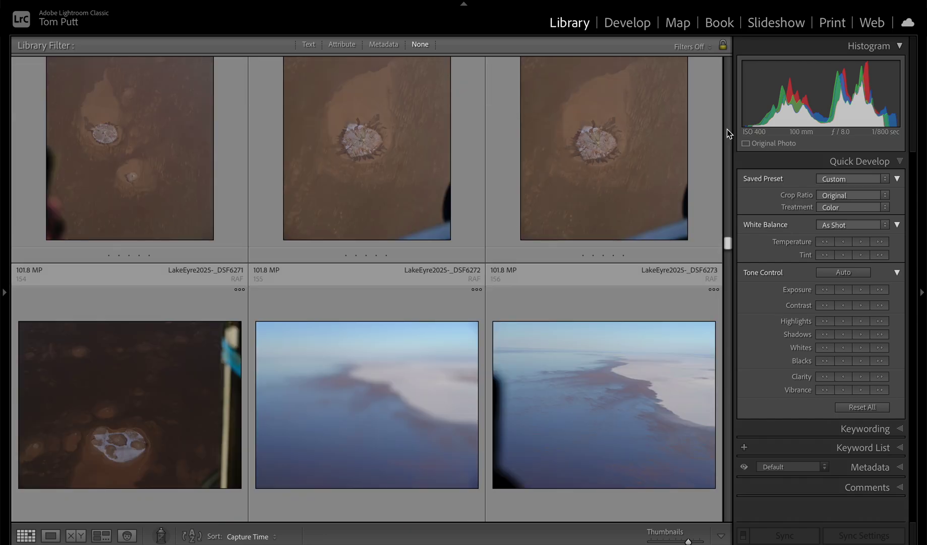
scroll(691, 126, up, 2)
double_click(657, 121)
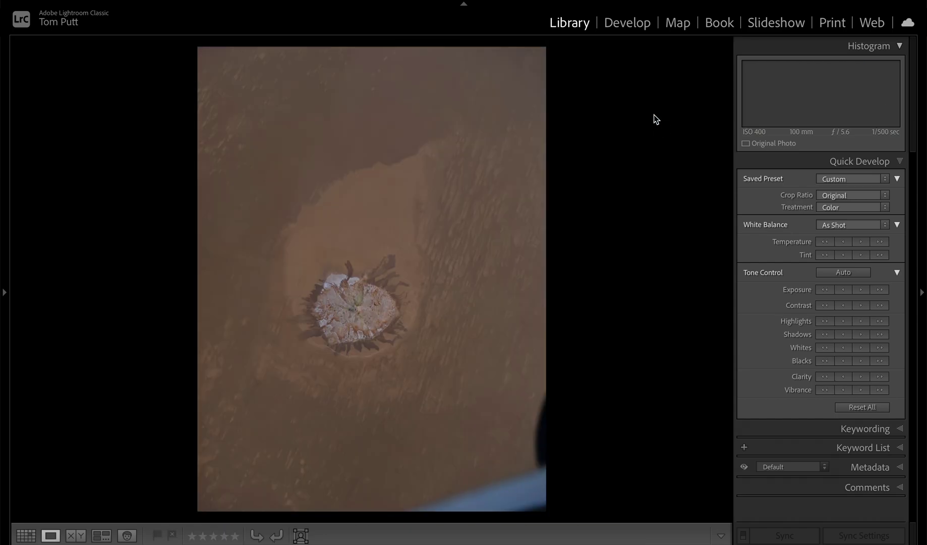
click(641, 29)
Step: Correct the salt mound photo's perspective with Transform Vertical -50 and enable Constrain Crop
scroll(892, 449, down, 3)
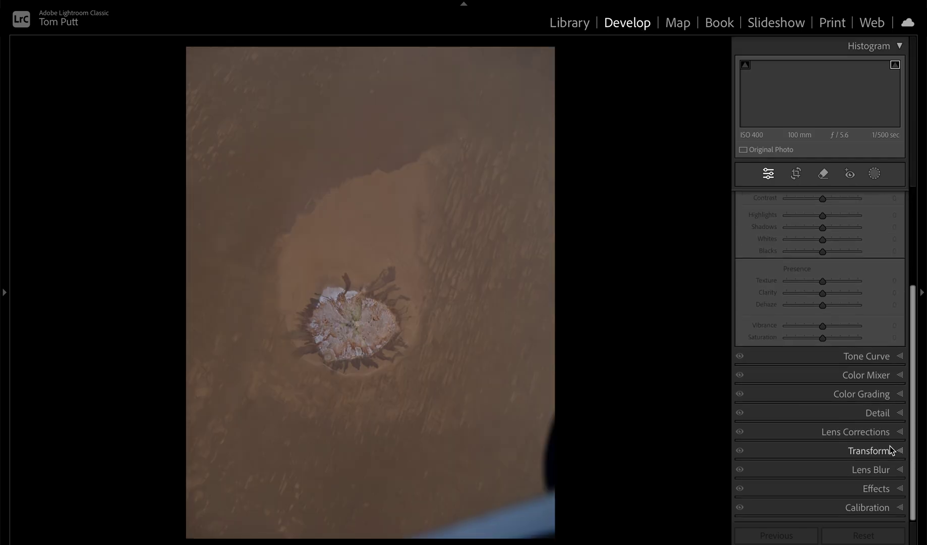
click(891, 448)
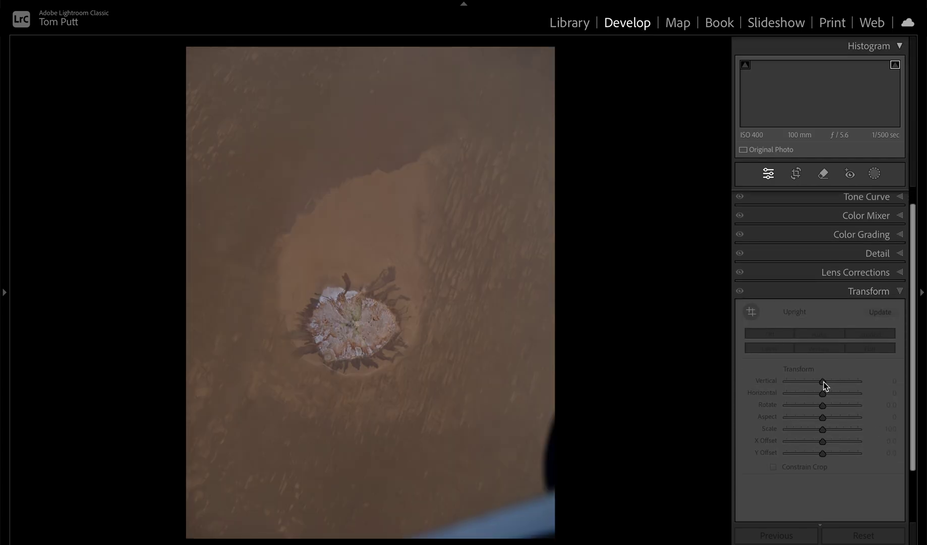
drag(823, 383, 804, 385)
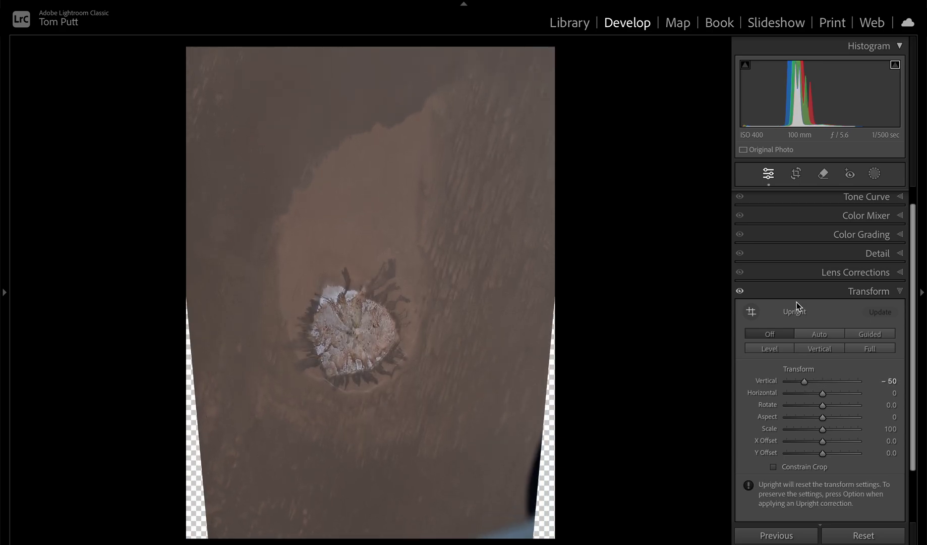
click(798, 467)
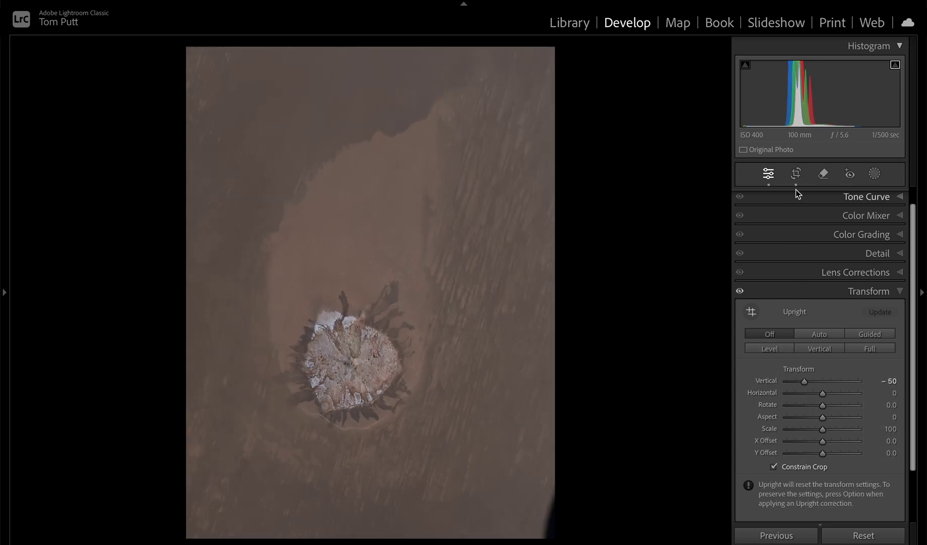
Step: Tighten the crop on the salt mound photo to cut away the dark object in its lower corner
click(795, 173)
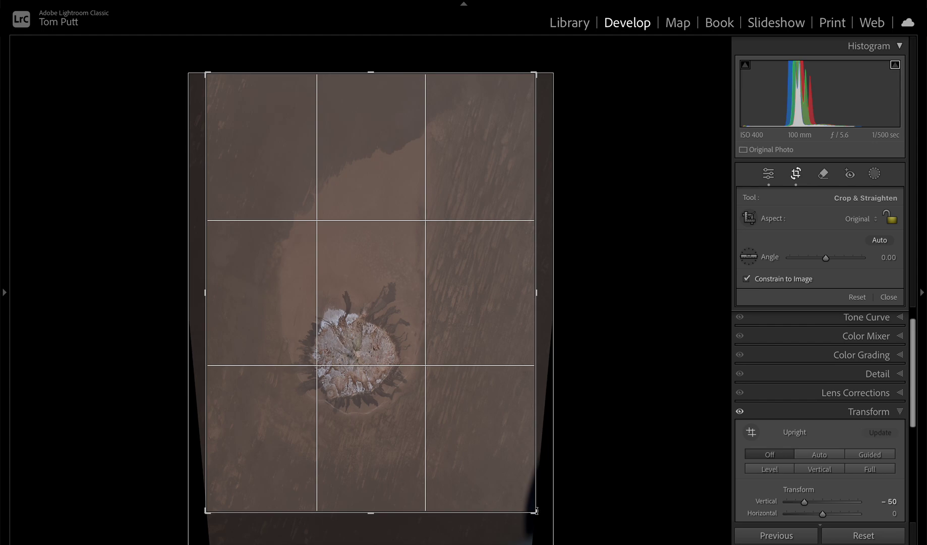
drag(532, 503, 528, 499)
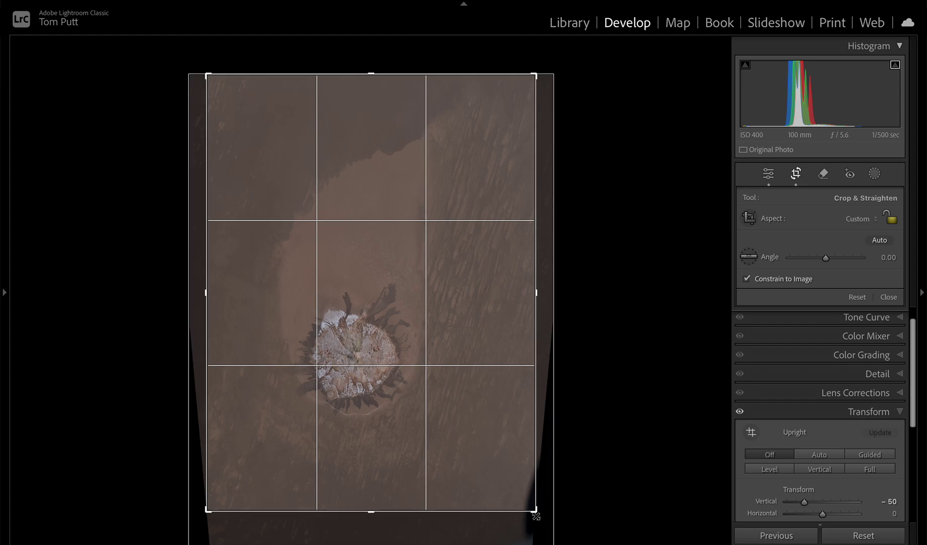
drag(536, 510, 527, 499)
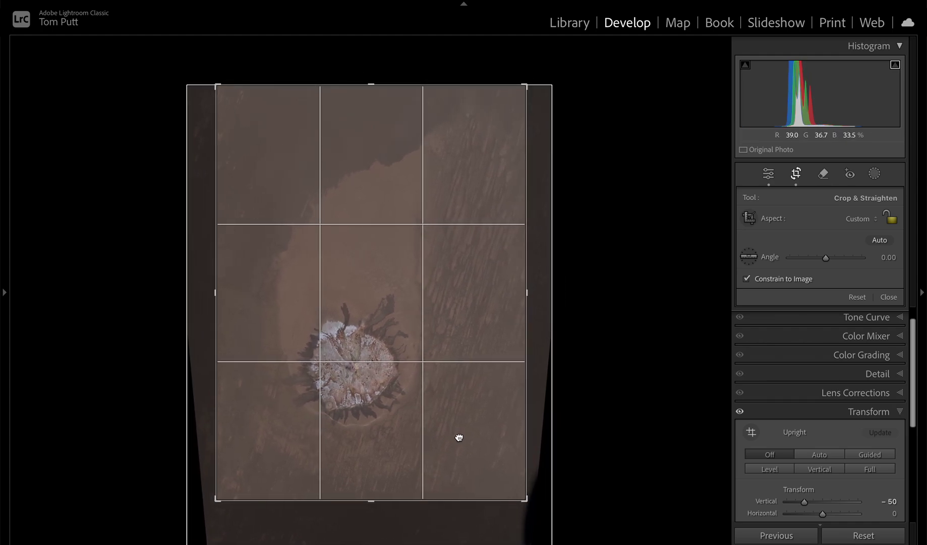
key(Return)
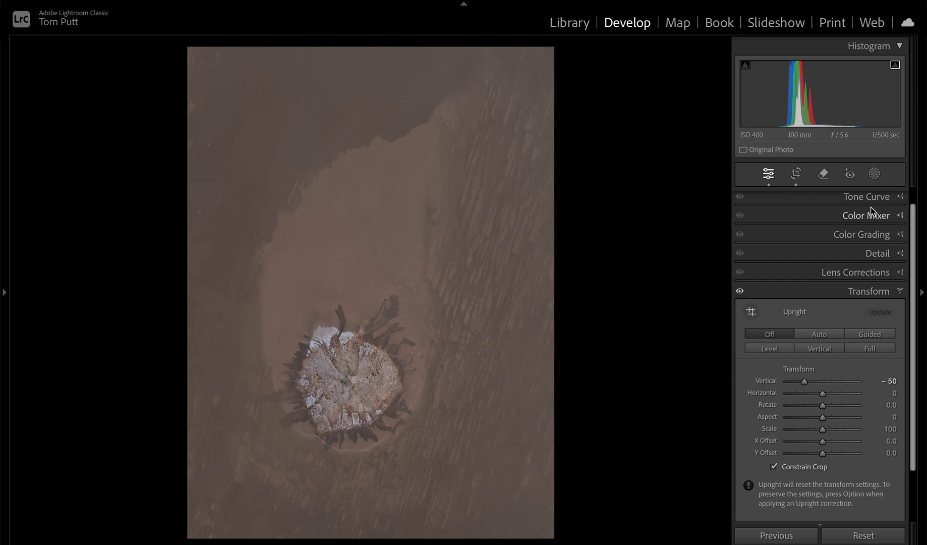
Step: Apply Auto tone to the salt mound photo, with Dehaze at +48 and Whites at +27
scroll(871, 210, up, 1)
click(871, 202)
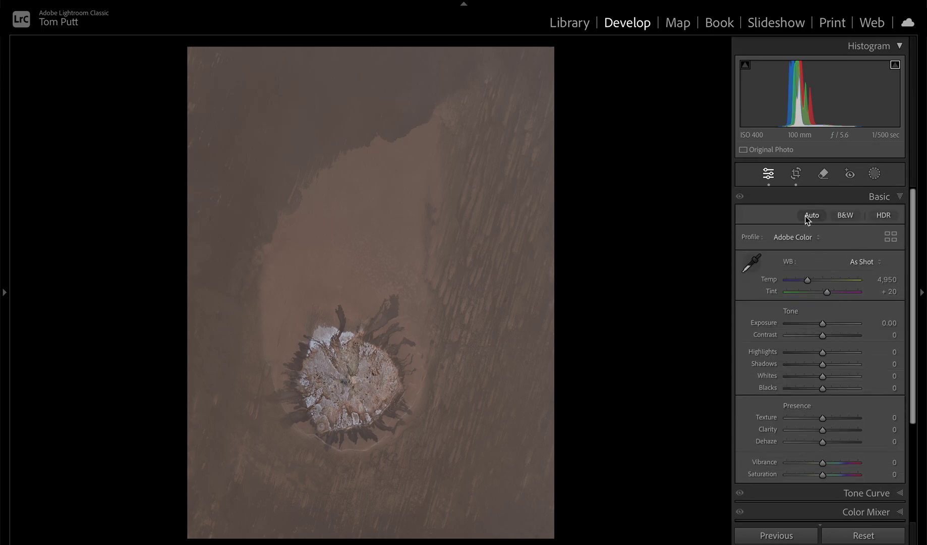
click(808, 216)
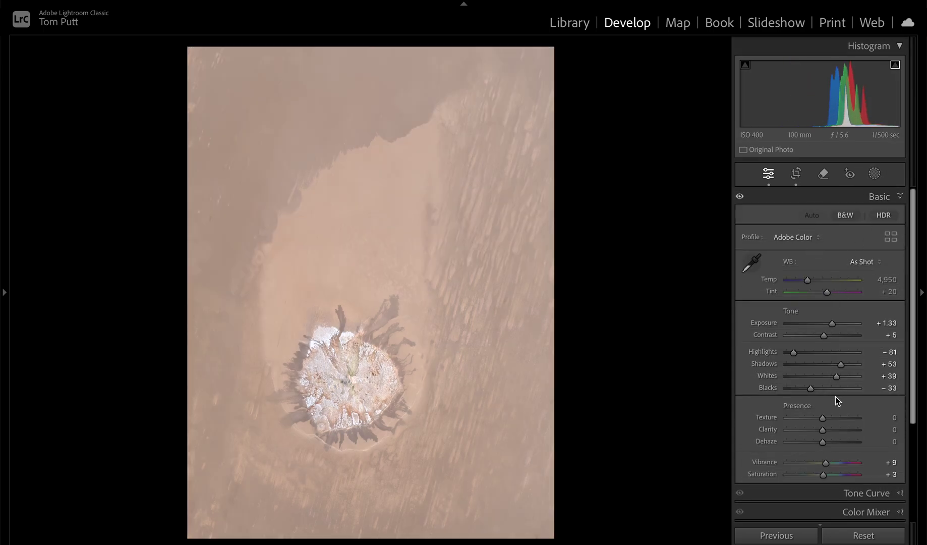
drag(828, 449, 843, 444)
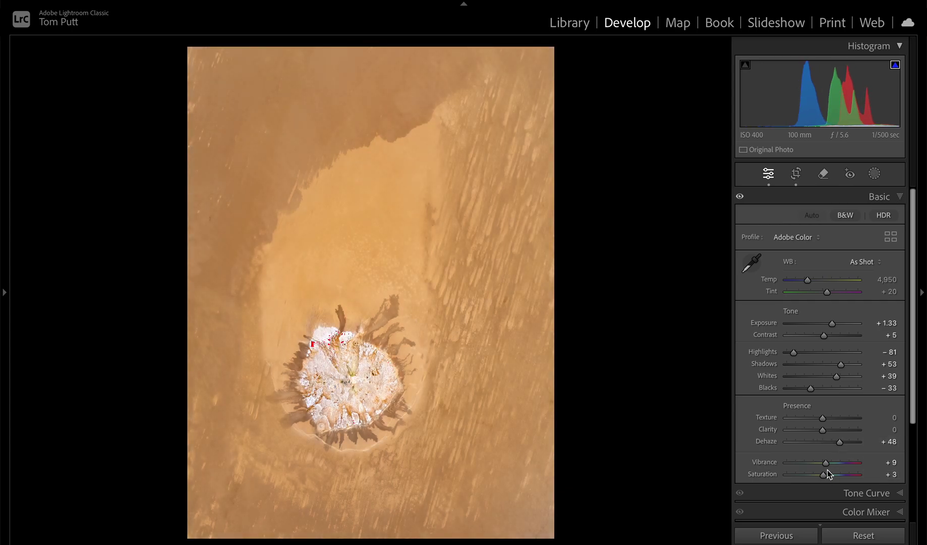
drag(835, 377, 832, 376)
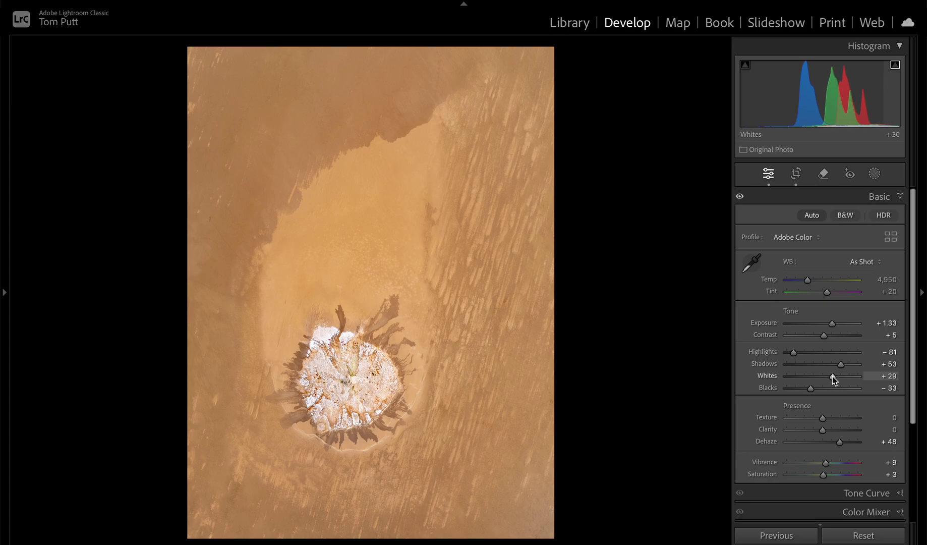
Step: Adjust the mud's colour in the Color Mixer: Hue Orange -5, Yellow -2; Luminance Orange -88, Yellow -35, using the targeted adjustment tool
click(845, 507)
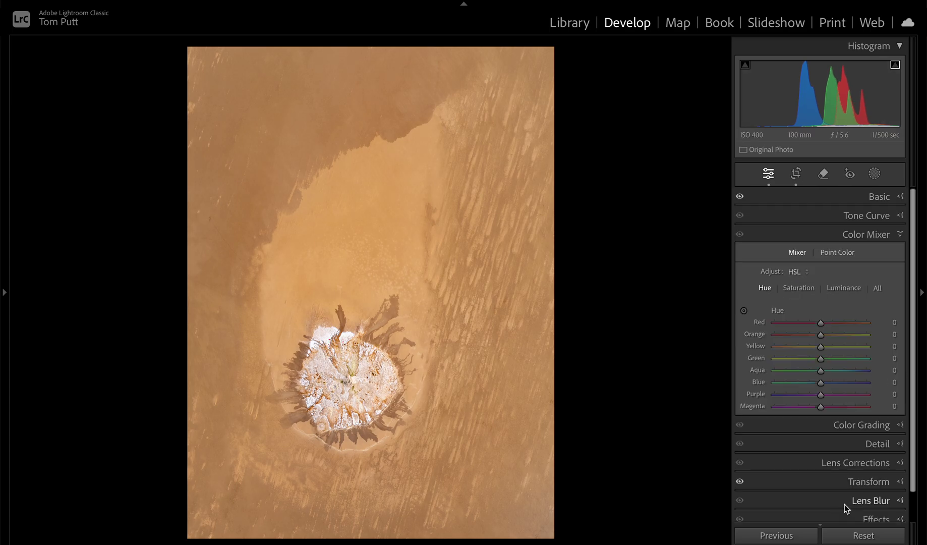
click(743, 310)
mouse_move(381, 109)
mouse_down()
mouse_move(381, 131)
mouse_move(377, 95)
mouse_move(374, 107)
mouse_up()
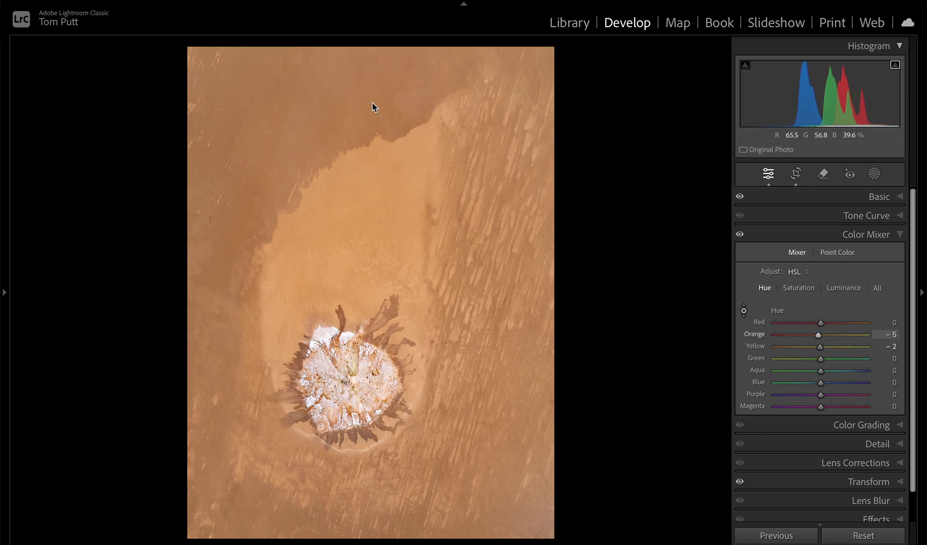
click(844, 287)
click(744, 311)
drag(348, 89, 383, 179)
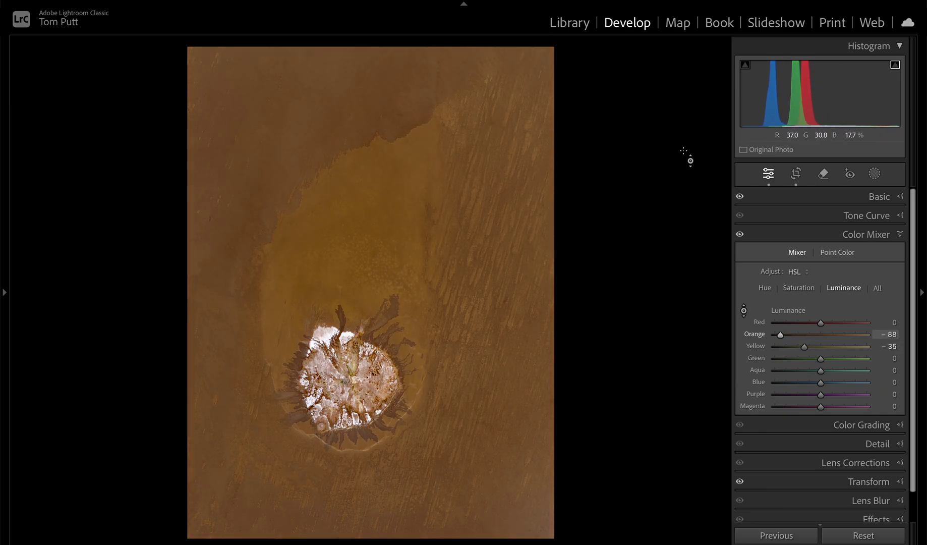
Step: Refine the salt mound photo's Basic settings to Temp 4,512, Exposure +1.60, Contrast +52 and Whites +6
click(877, 197)
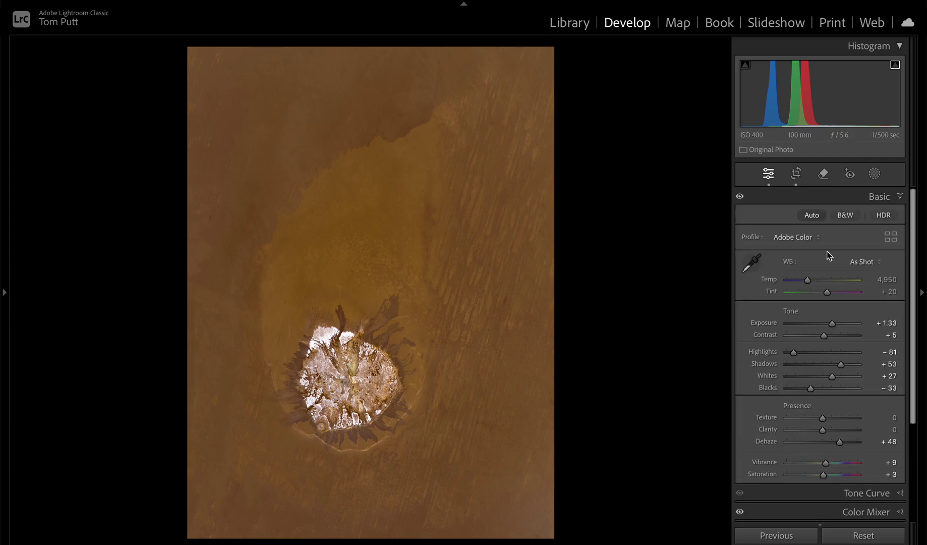
drag(809, 279, 806, 278)
drag(830, 322, 833, 323)
click(840, 333)
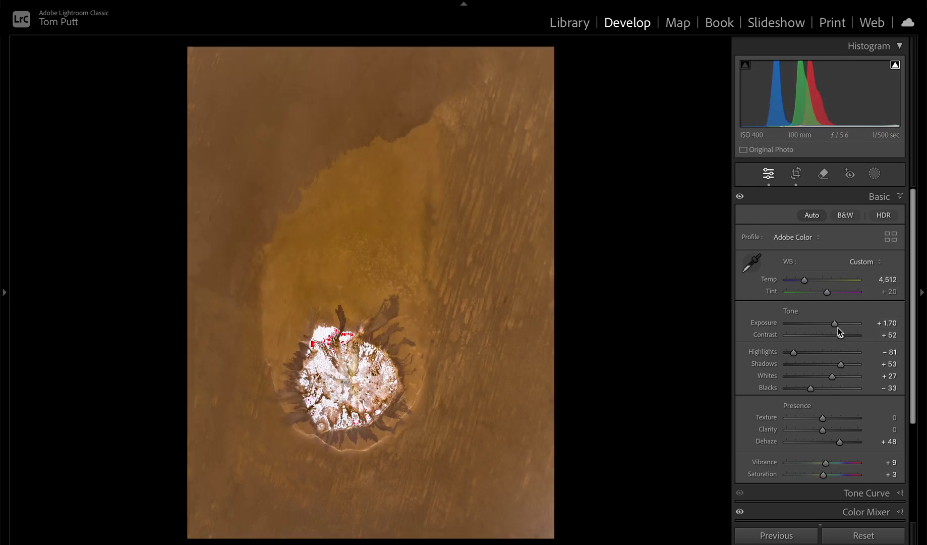
drag(832, 375, 825, 378)
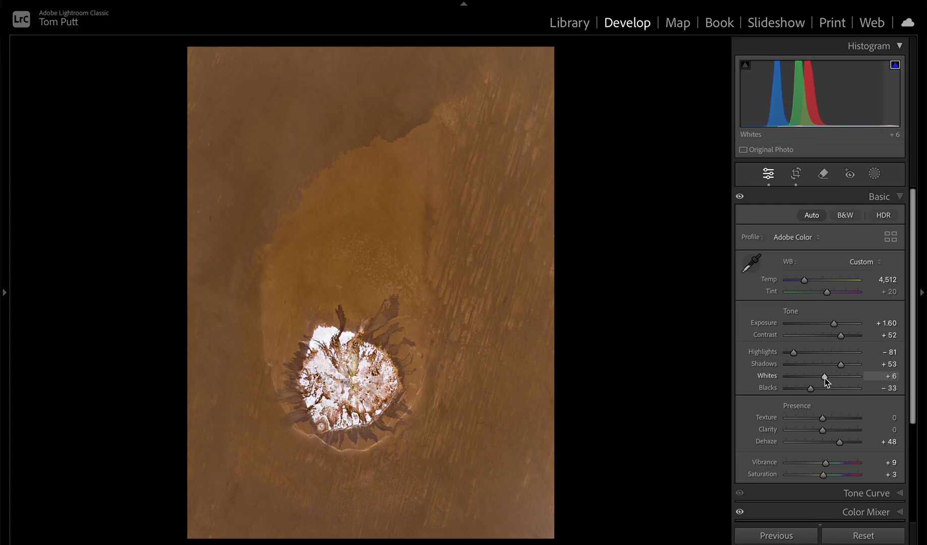
Step: Compare the salt mound photo before and after editing, label it Red and rate it 5
key(XF86MonBrightnessDown)
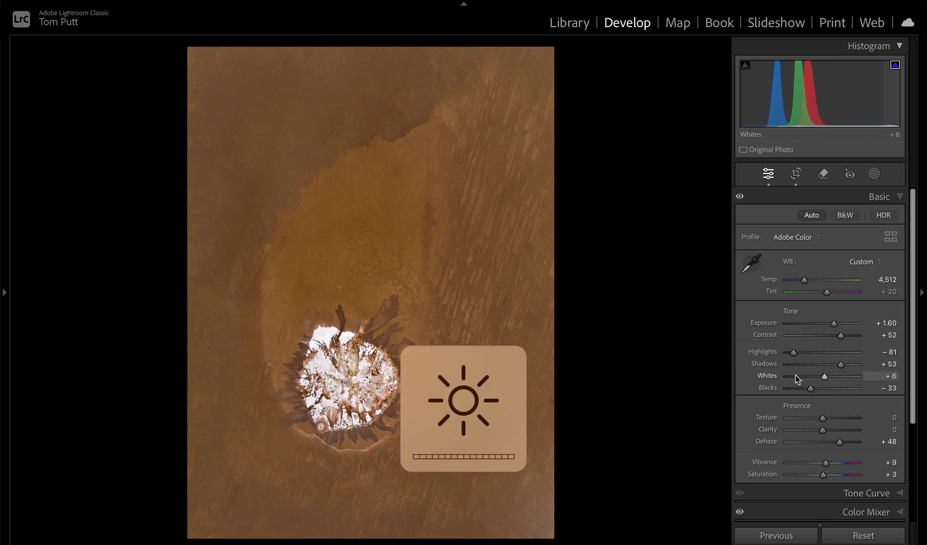
key(bracketright)
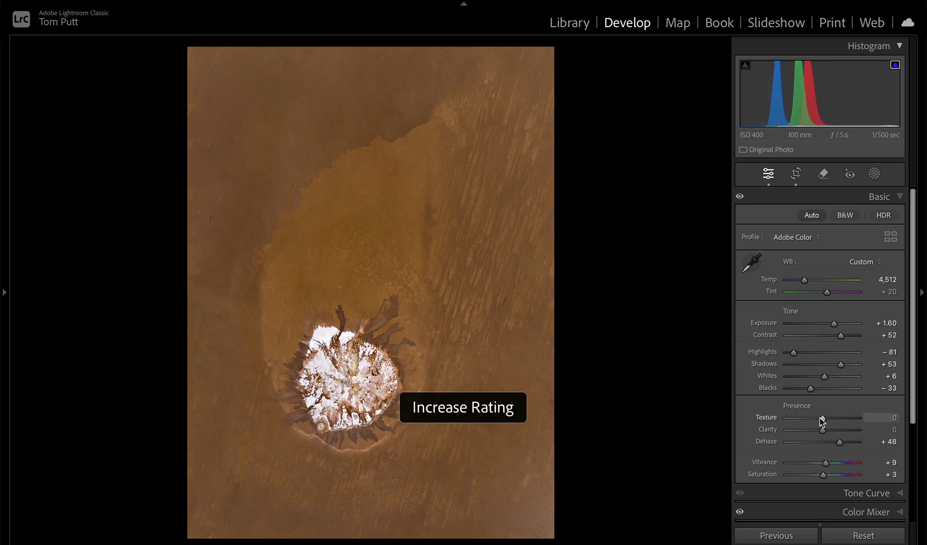
key(backslash)
key(backslash)
key(backslash)
key(backslash)
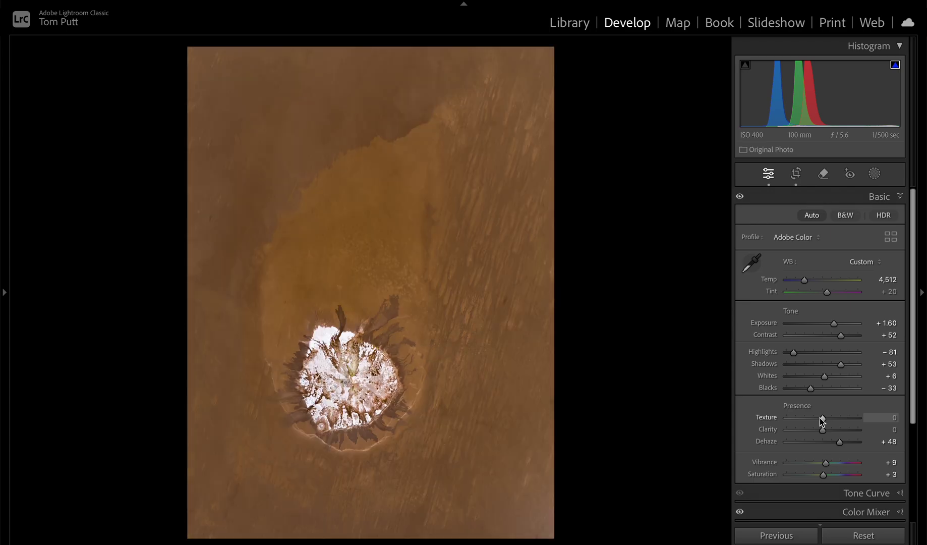
key(6)
key(backslash)
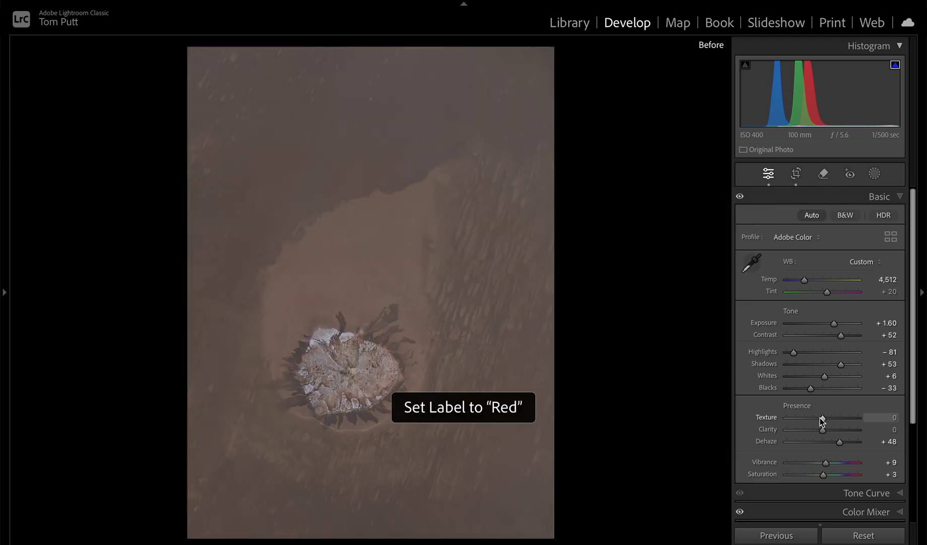
key(5)
key(backslash)
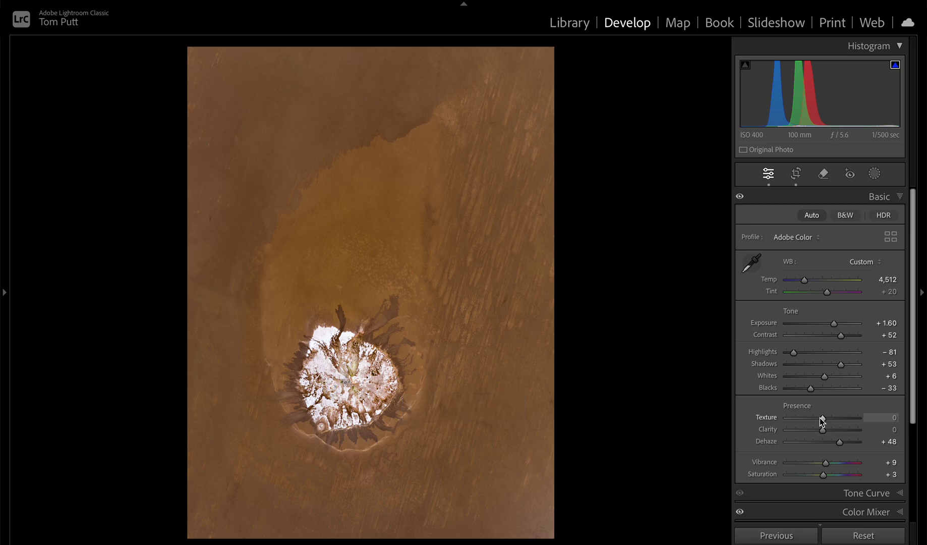
Step: Raise the salt mound photo's Clarity to about +59, compare before and after, and return to the Library grid
drag(823, 430, 847, 430)
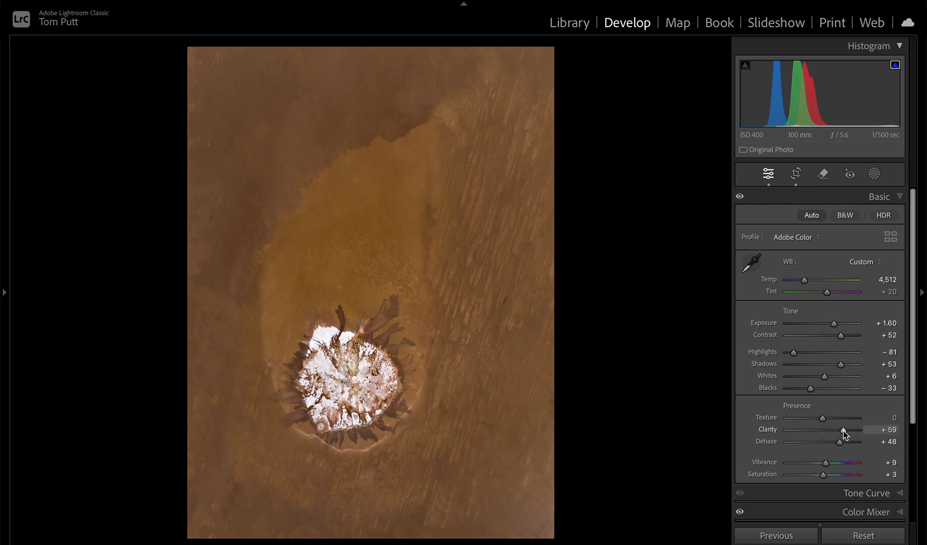
key(backslash)
key(backslash)
key(g)
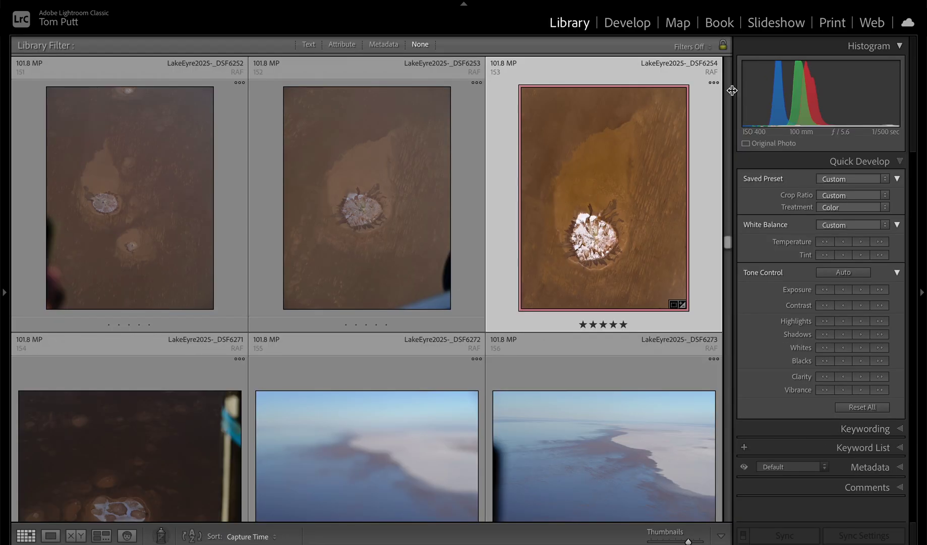
Step: Browse back to the wide dune and salt lake photo _DSF6232 and view it enlarged before returning to the grid
scroll(729, 93, up, 3)
scroll(730, 93, up, 2)
scroll(729, 94, up, 3)
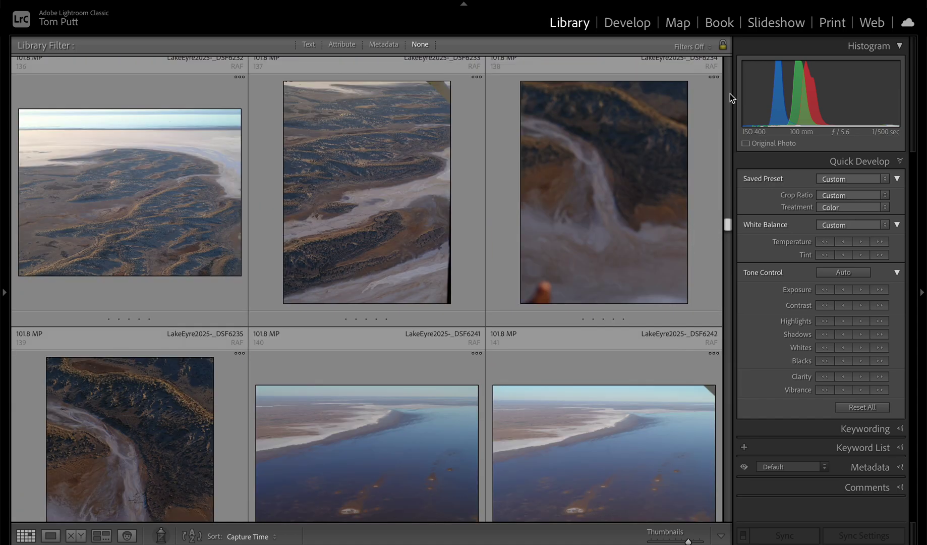
double_click(207, 206)
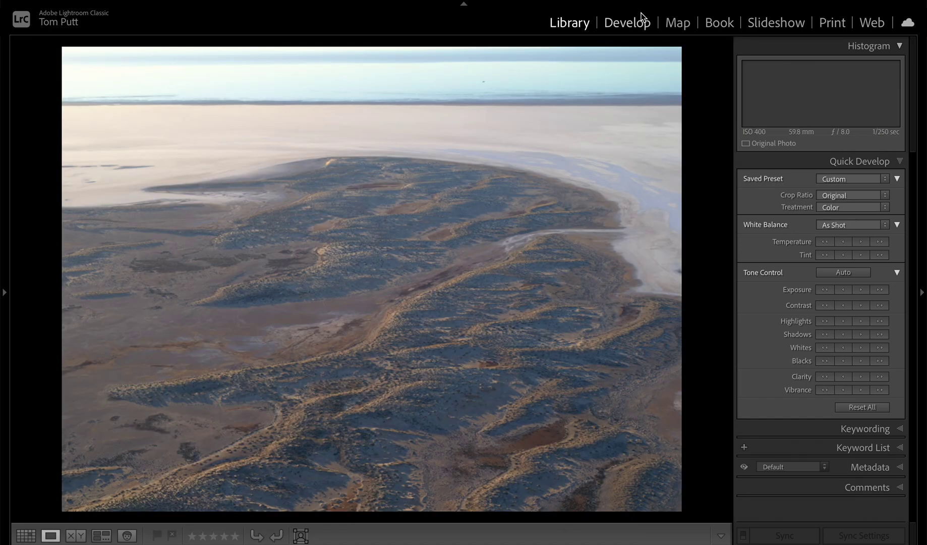
key(g)
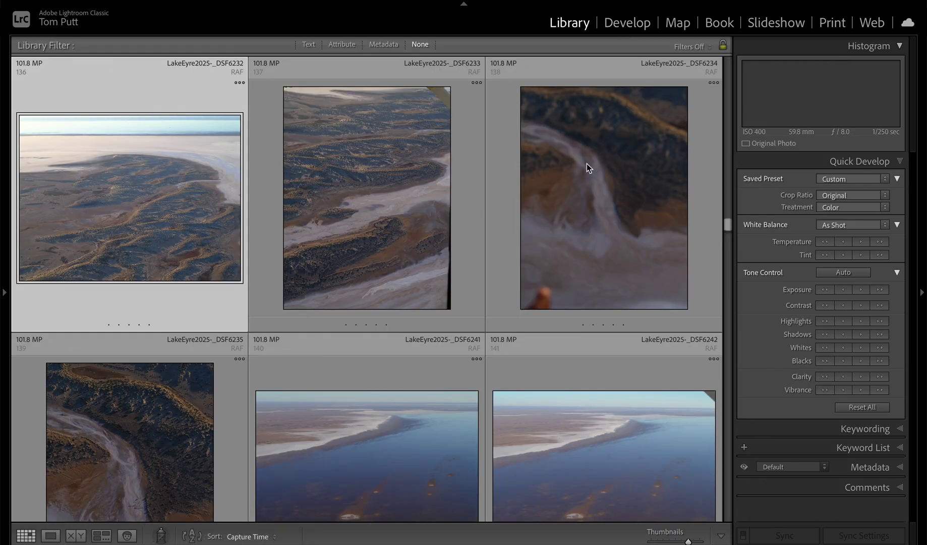
Step: Open the upright photo _DSF6235 of the pale channel running between dark dunes in Develop
scroll(583, 186, down, 3)
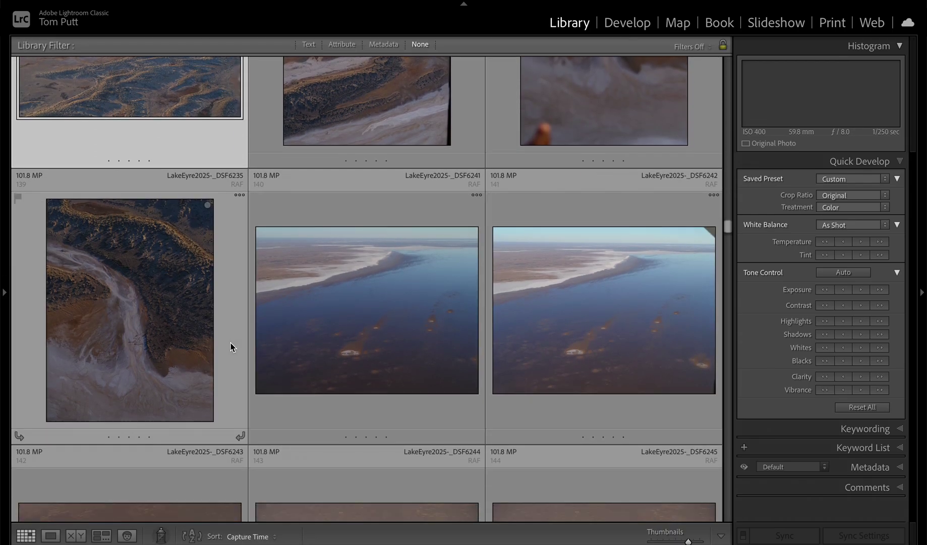
double_click(230, 342)
click(631, 27)
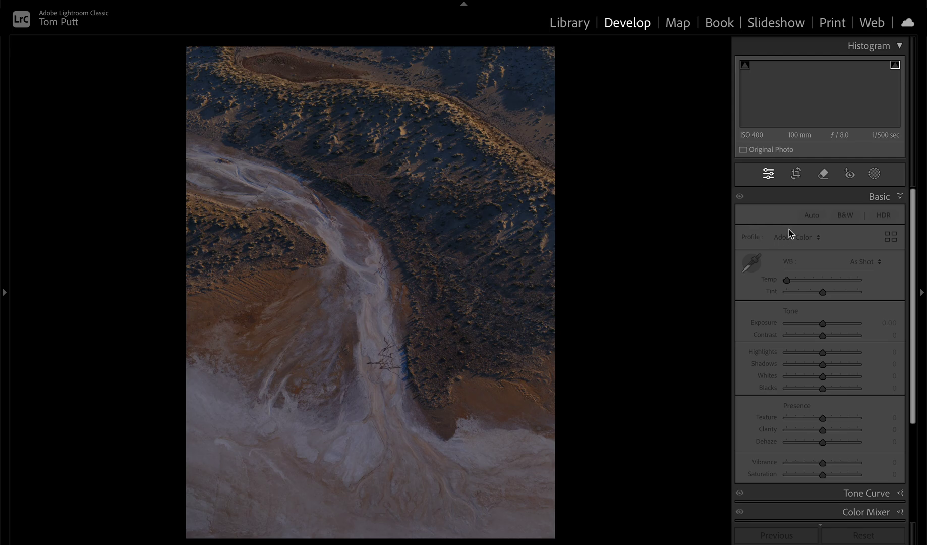
Step: Develop the channel photo with Auto tone, Dehaze +33 and a slight Saturation adjustment, rate it 5, and return to the grid
click(812, 216)
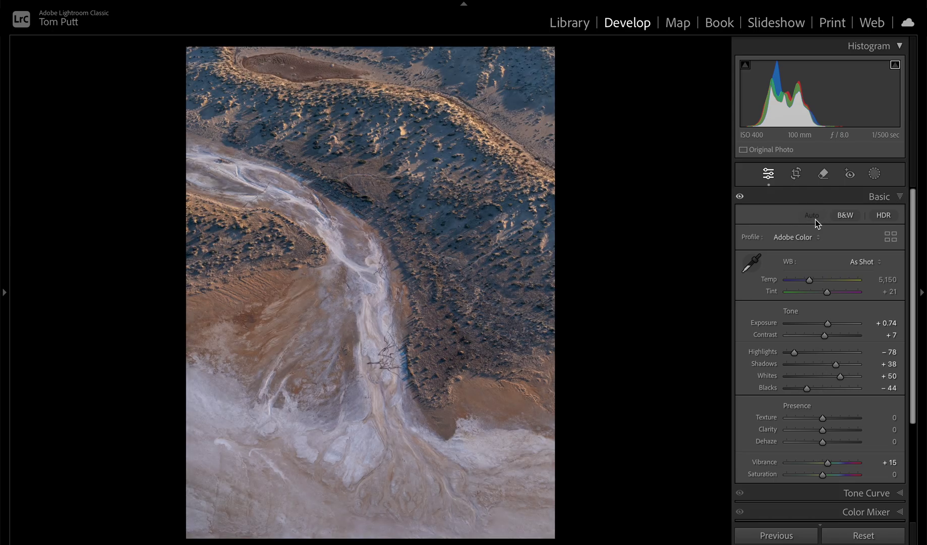
drag(822, 441, 834, 441)
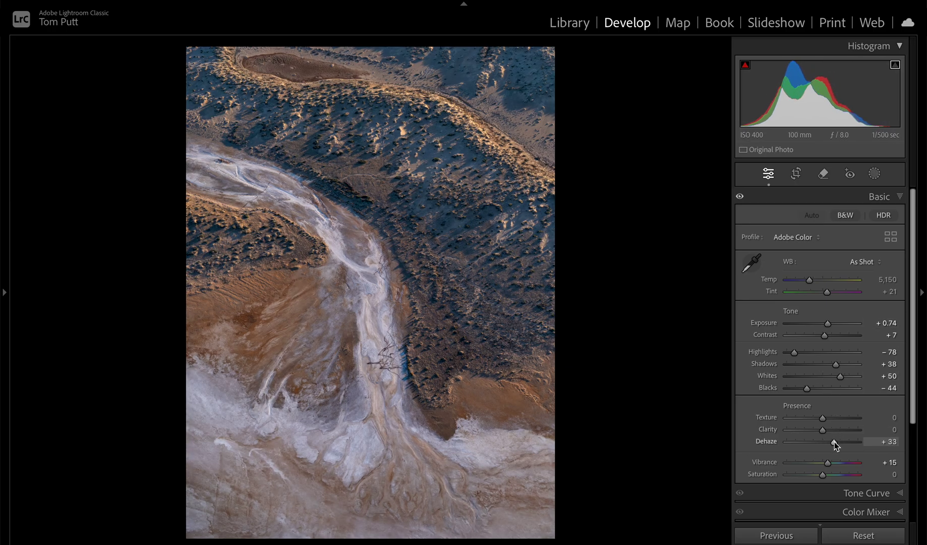
drag(837, 475, 824, 476)
key(g)
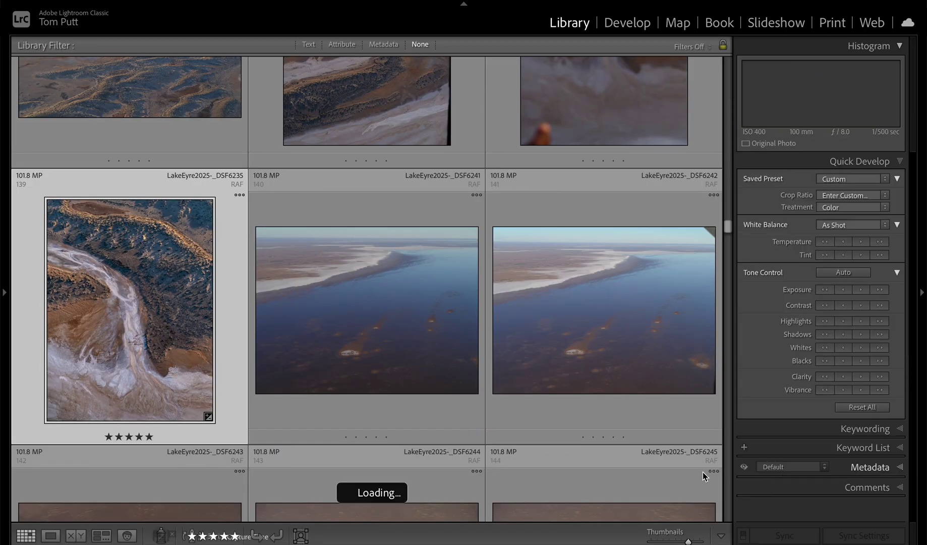
Step: Open the landscape dune photo _DSF6227 in Develop, apply Auto tone with Saturation +17, and return to the grid
scroll(729, 126, up, 3)
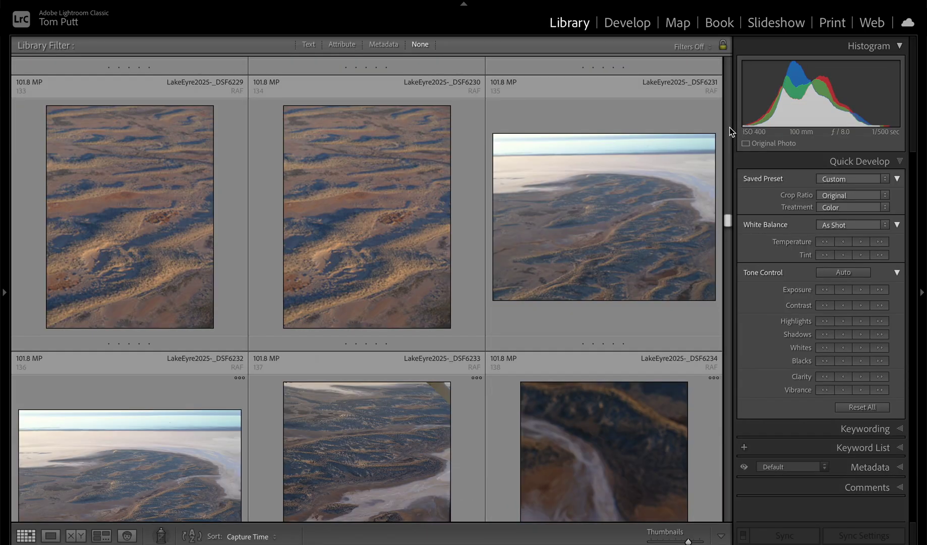
scroll(729, 126, up, 3)
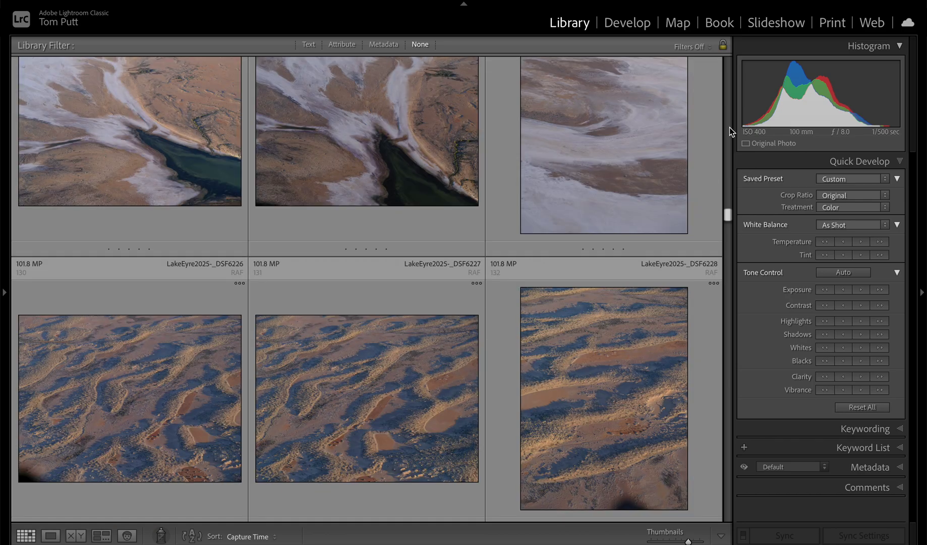
double_click(435, 369)
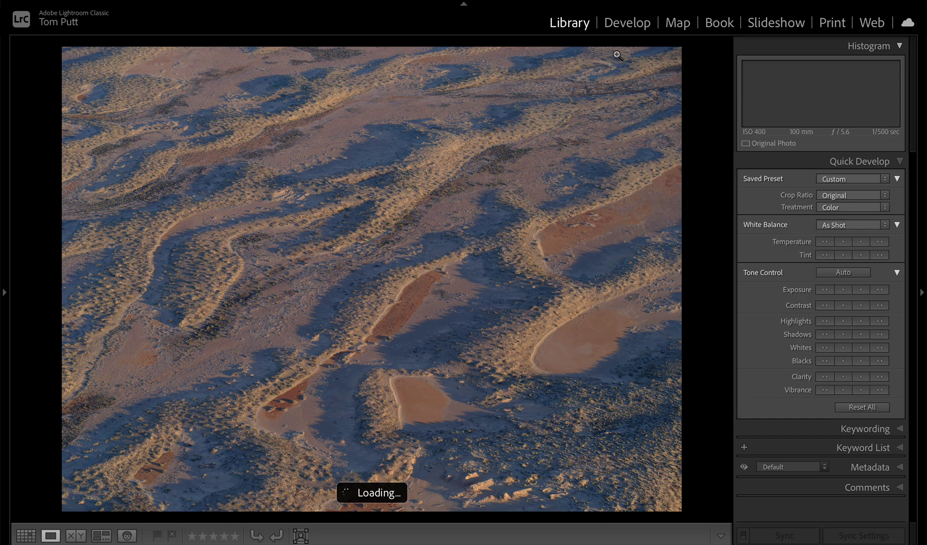
click(624, 30)
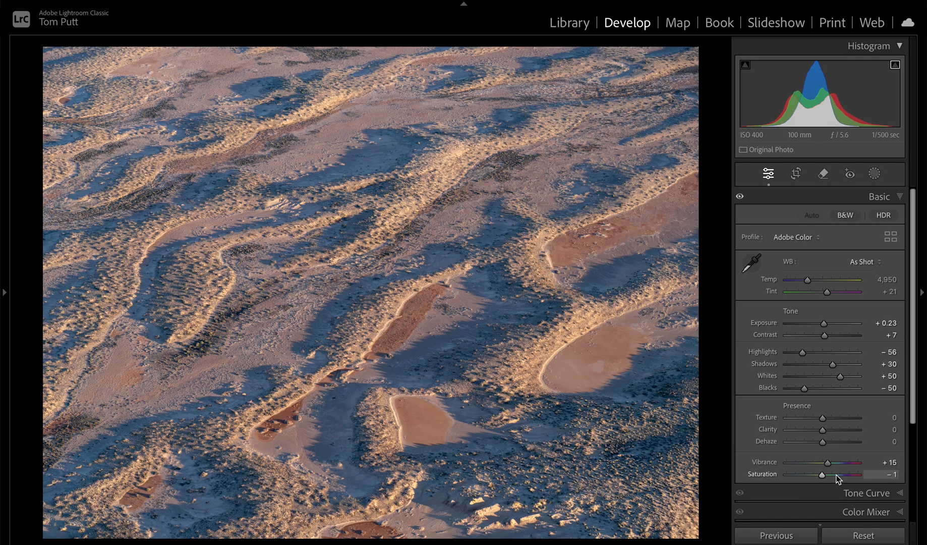
drag(834, 475, 829, 475)
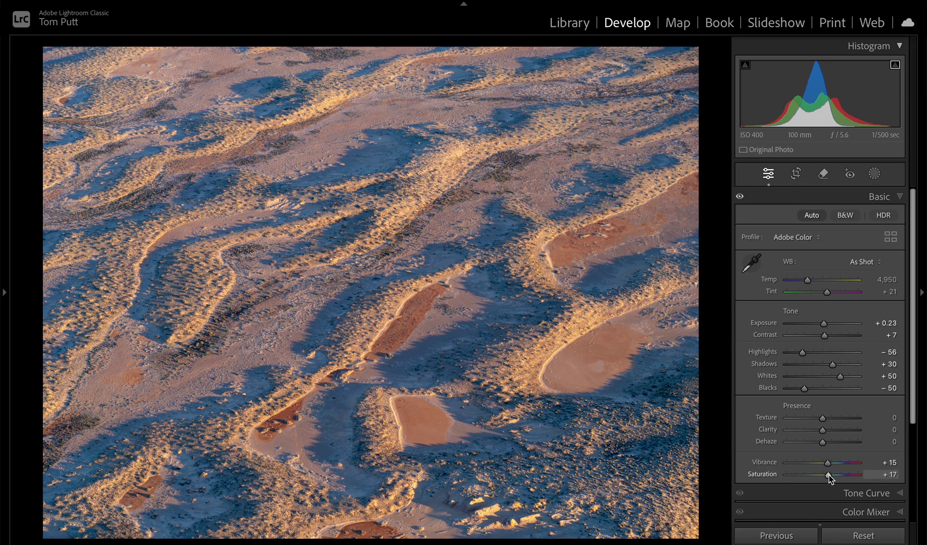
key(g)
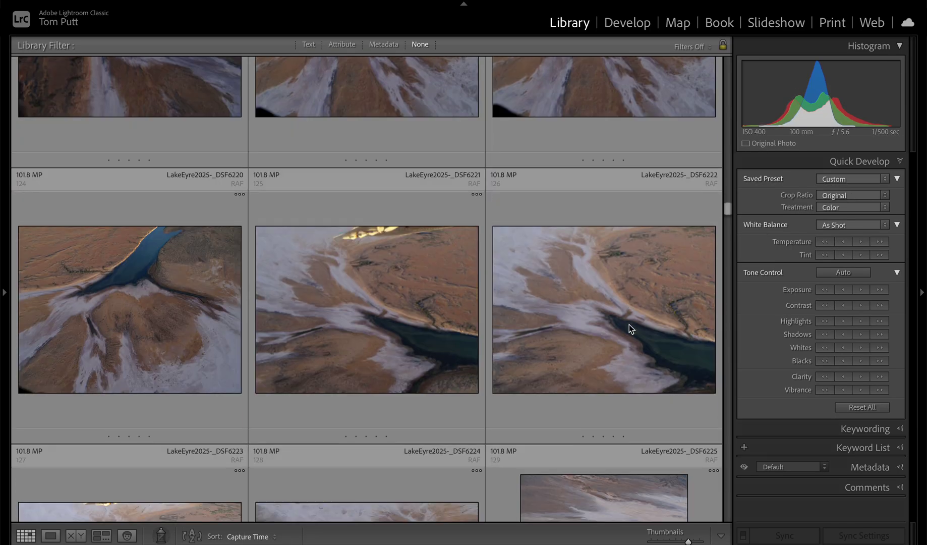
Step: Open photo _DSF6219 of the blue river mouth above fanning salt channels in Develop
scroll(629, 325, up, 3)
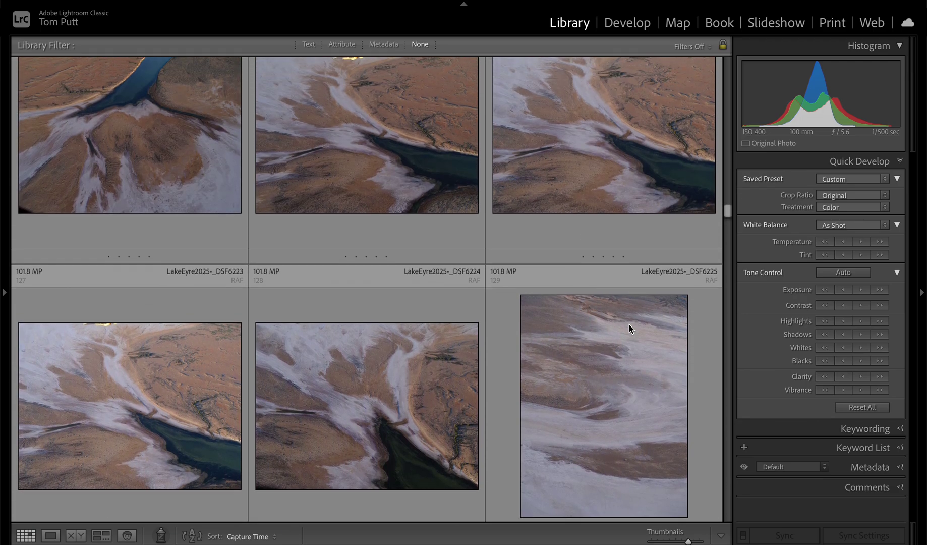
scroll(631, 342, up, 3)
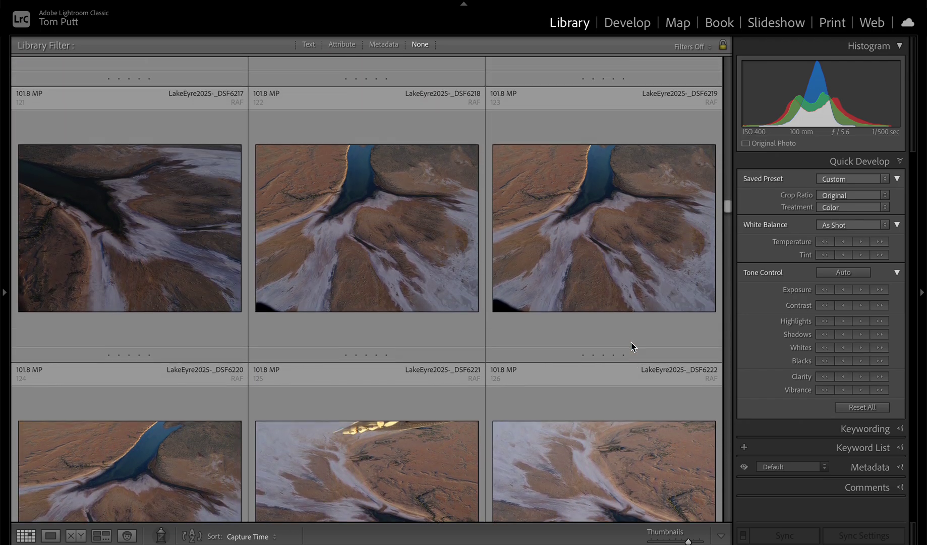
double_click(621, 283)
click(618, 23)
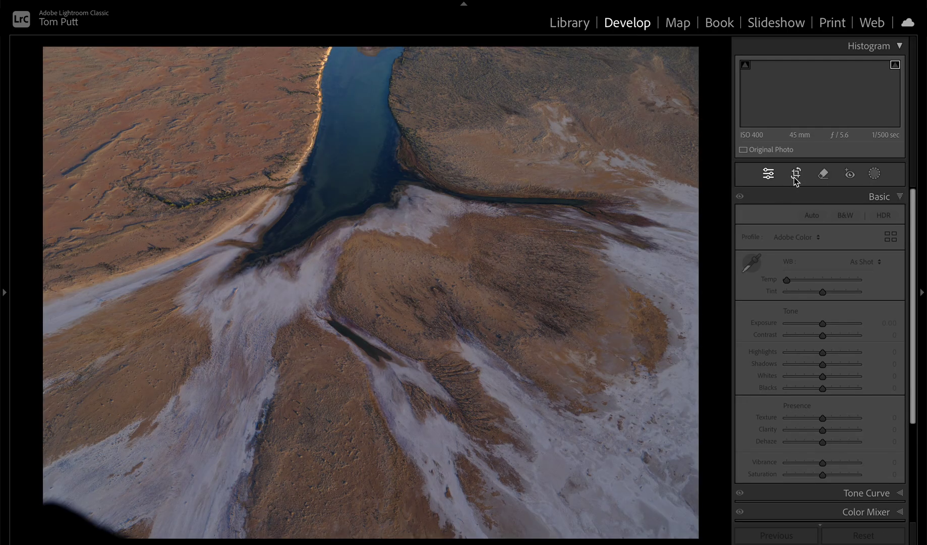
Step: Remove the dark object in the photo's lower-left corner using generative AI removal with a size 32 brush
click(820, 176)
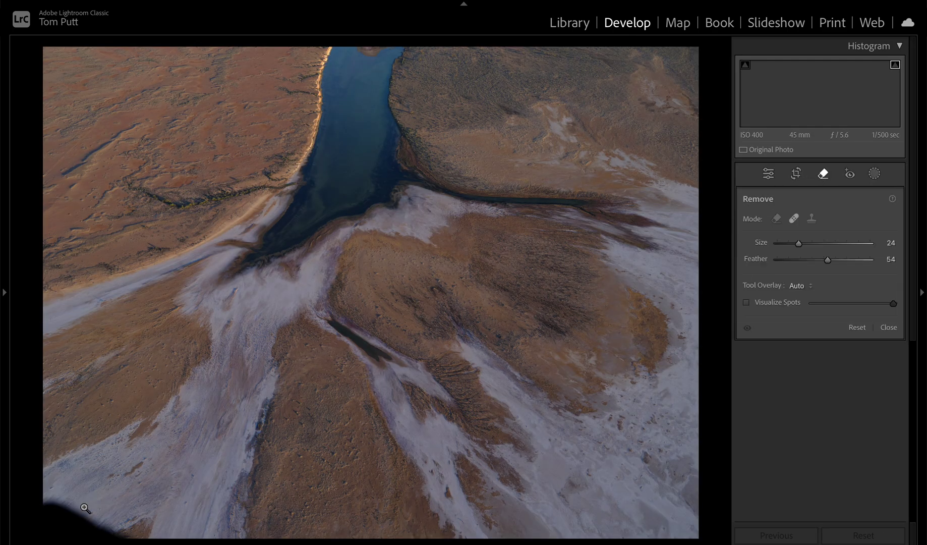
scroll(77, 514, up, 4)
drag(77, 514, 138, 540)
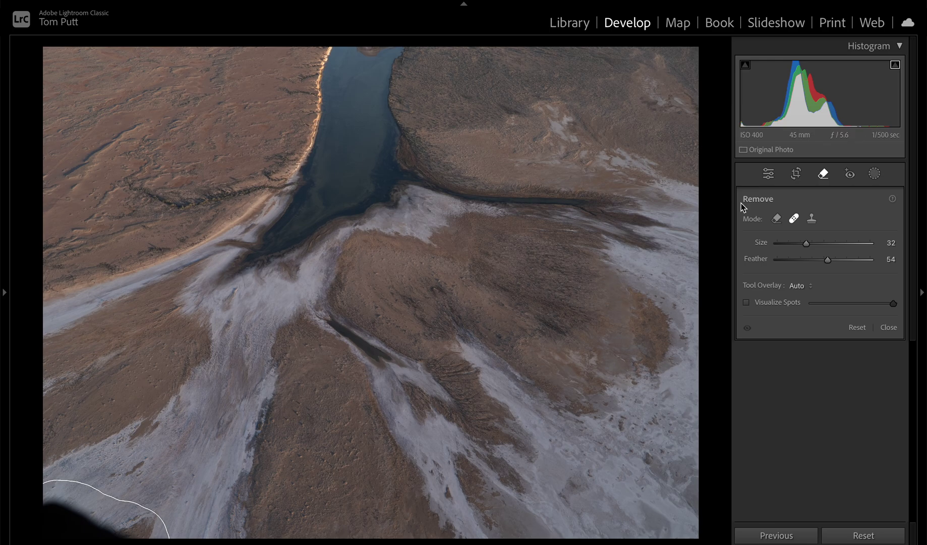
click(777, 220)
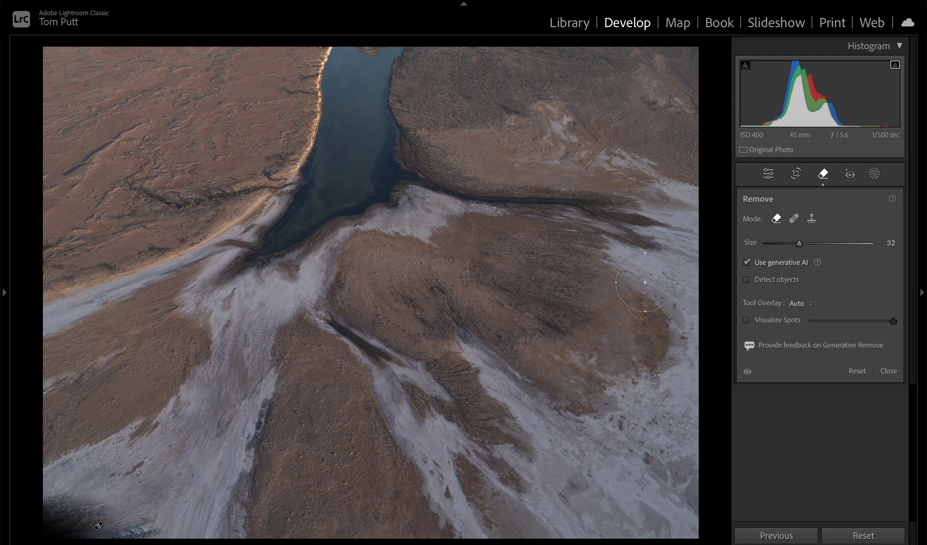
key(ctrl+z)
mouse_move(56, 507)
mouse_down()
mouse_move(109, 541)
mouse_move(162, 538)
mouse_up()
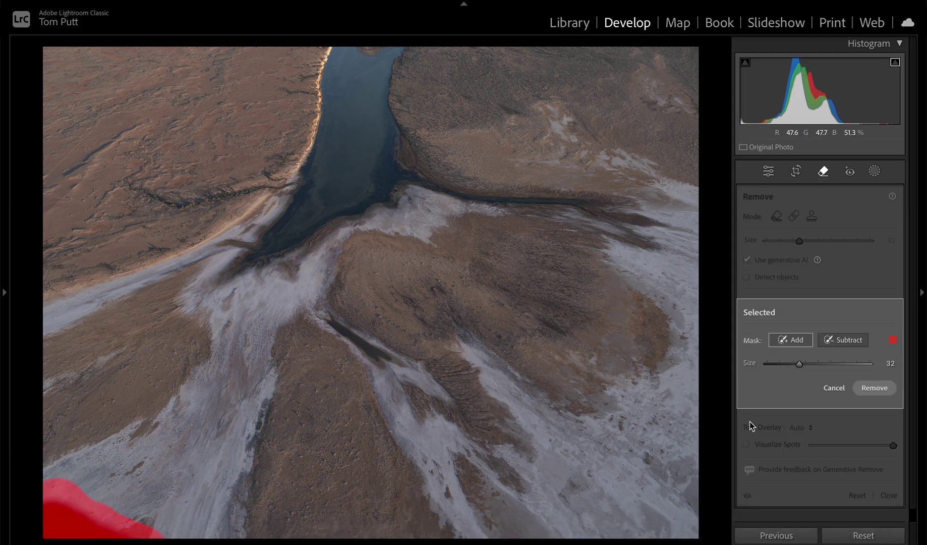
click(873, 388)
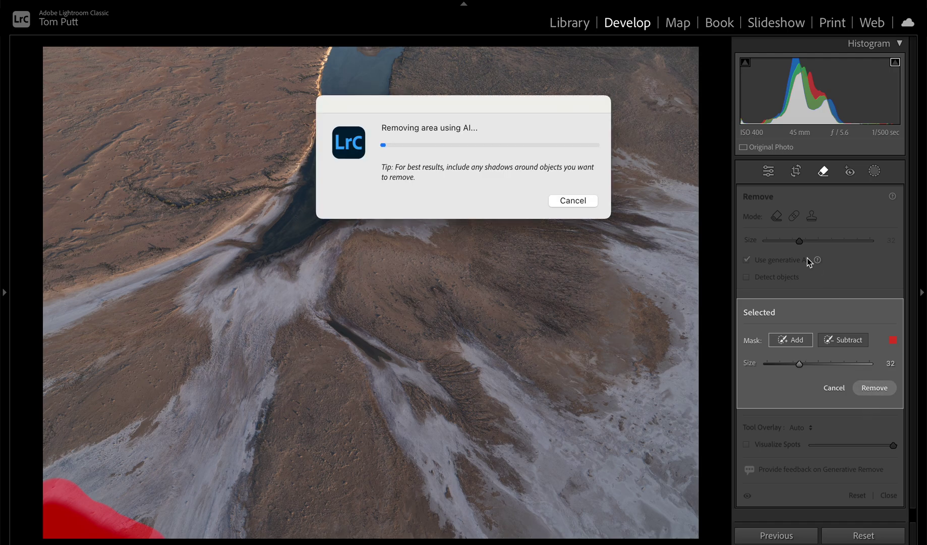
Step: Switch to Photoshop, close the LakeEyre2025-_DSF6319-Edit.tif document, and return to Lightroom Classic
mouse_move(323, 535)
click(356, 536)
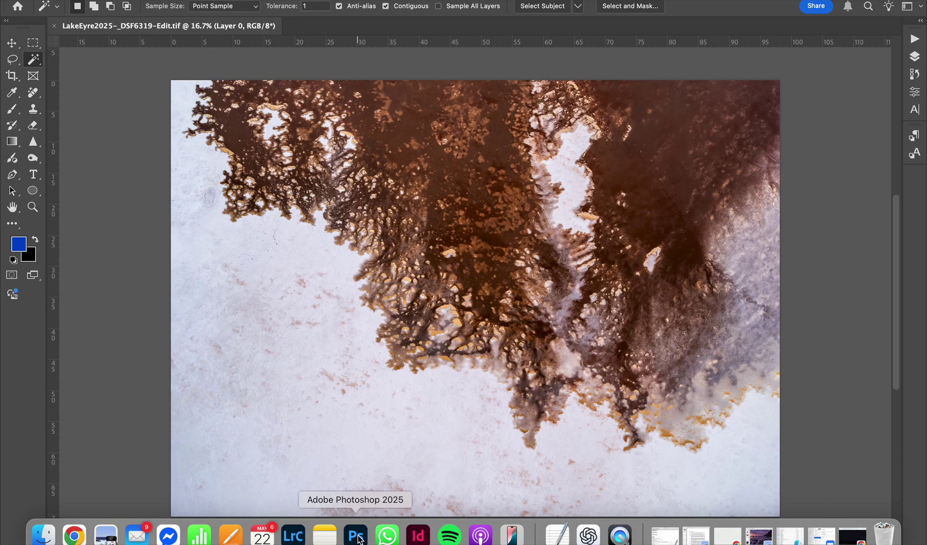
key(super+w)
mouse_move(325, 536)
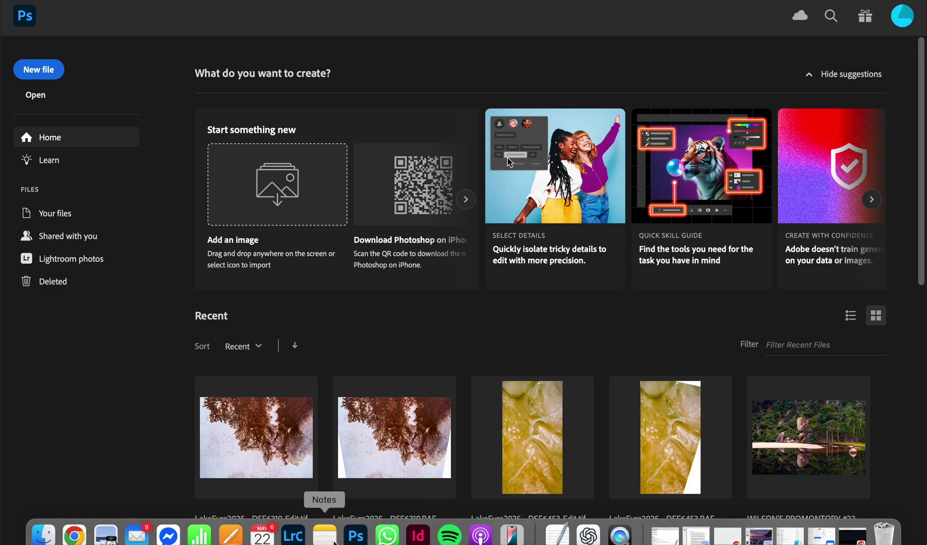
click(295, 535)
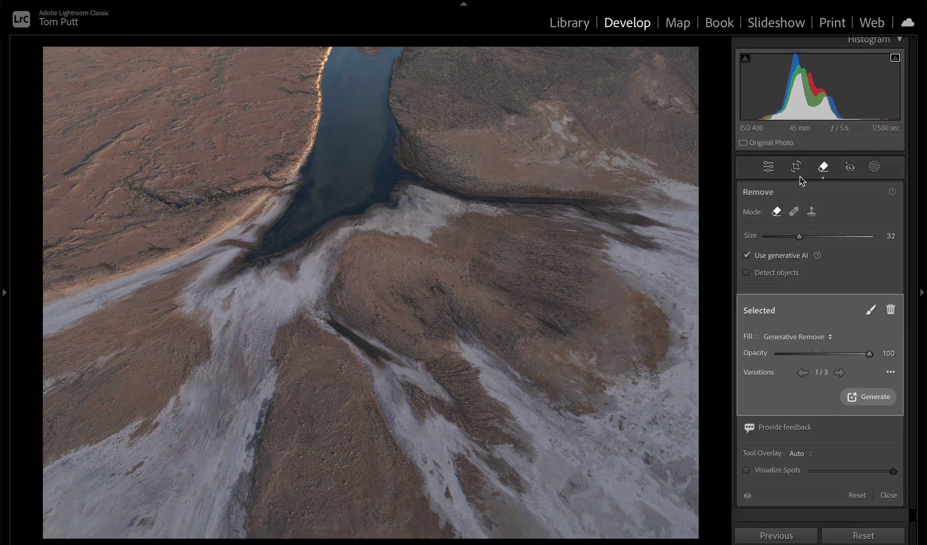
Step: Apply Auto tone with Saturation +26 to the river mouth photo and set its Vertical transform to -30 with Constrain Crop enabled
click(769, 170)
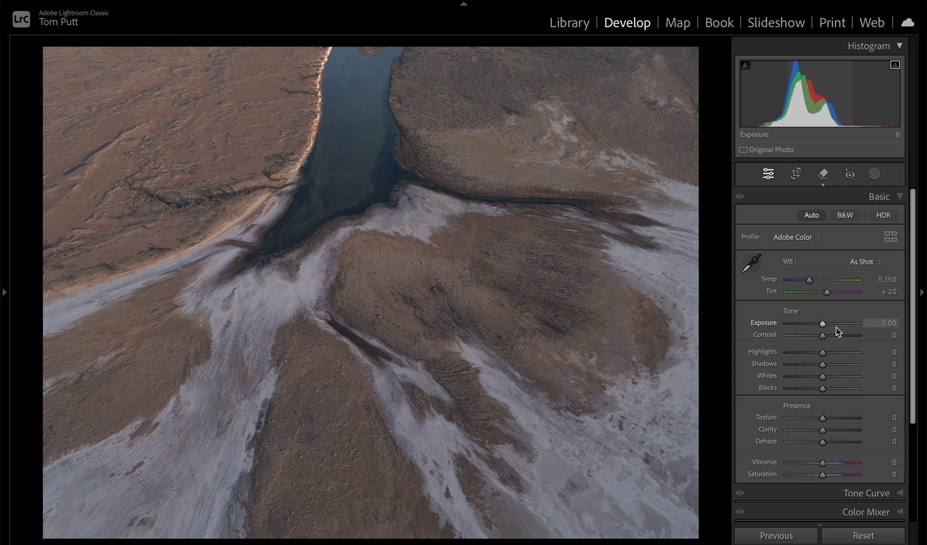
click(813, 215)
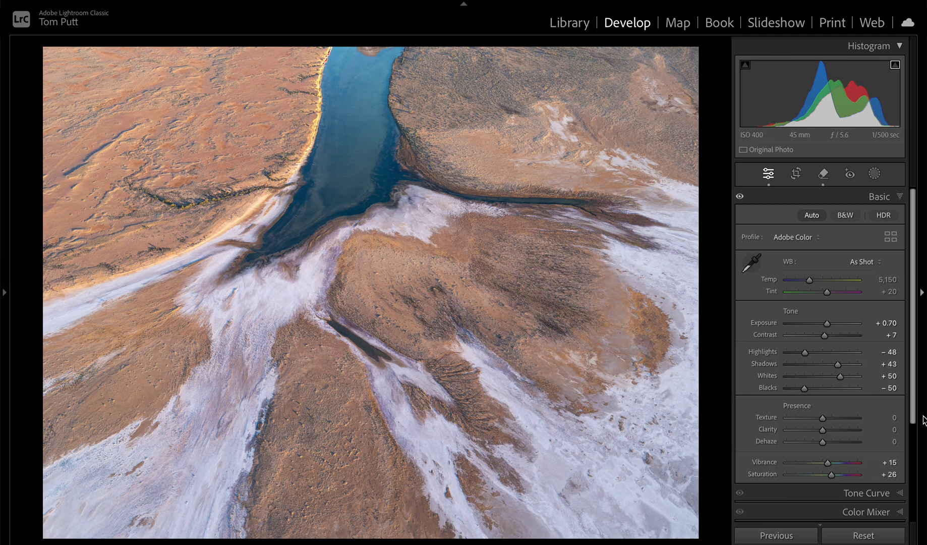
scroll(831, 476, down, 5)
click(863, 449)
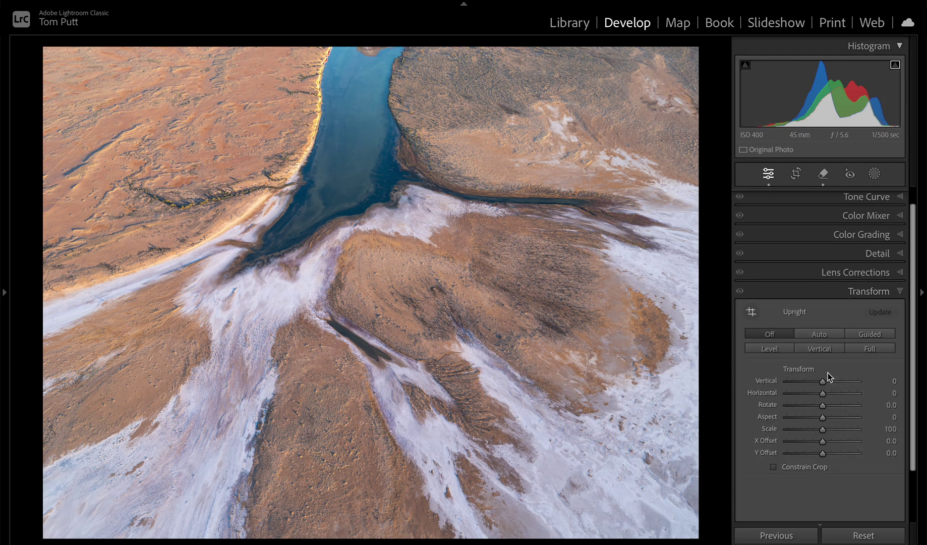
drag(822, 381, 811, 379)
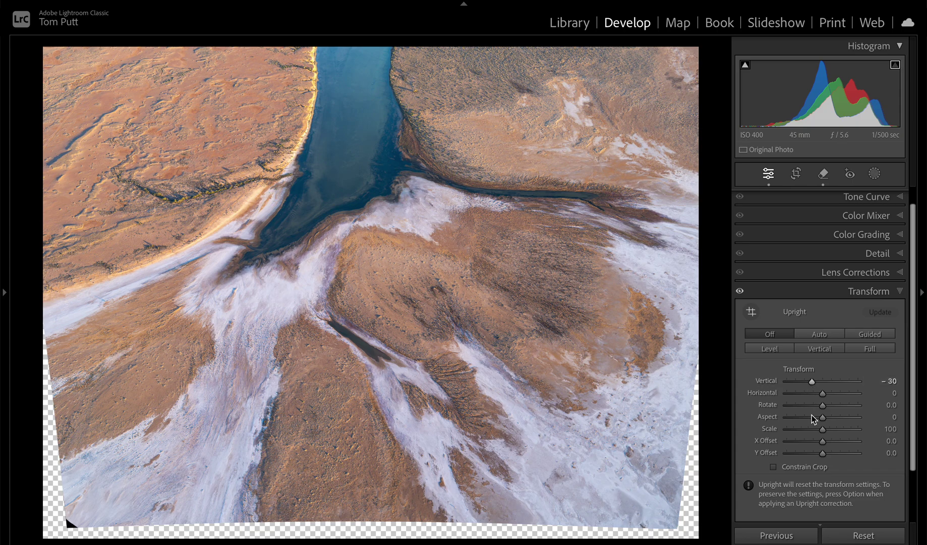
click(806, 468)
click(796, 173)
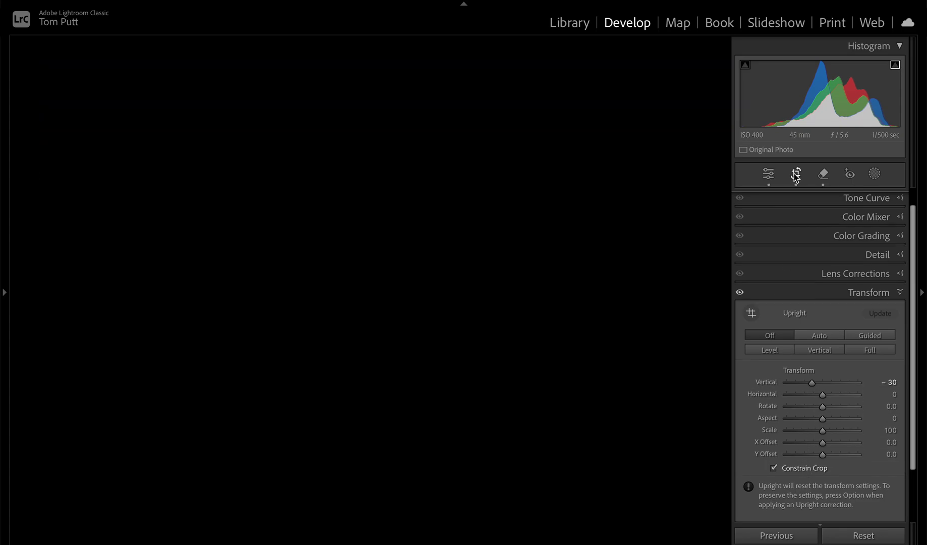
key(Return)
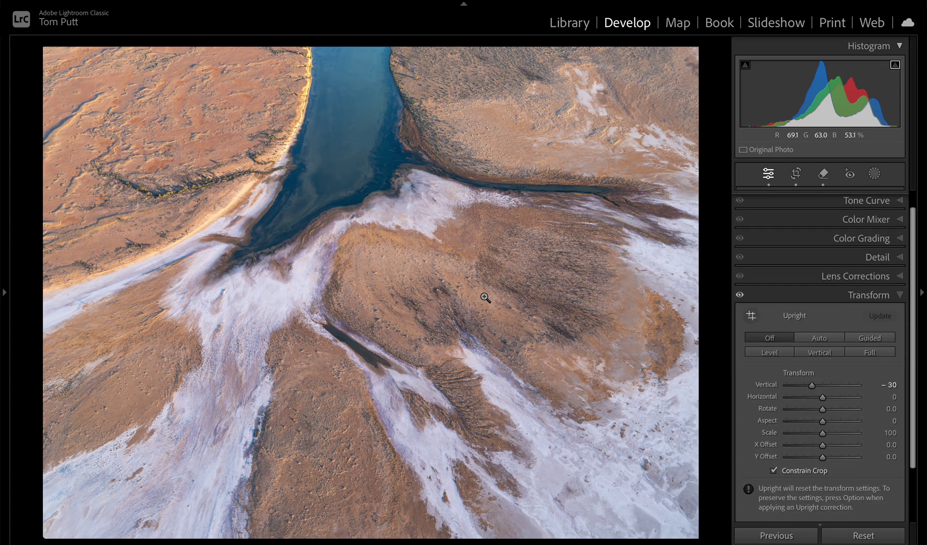
Step: Compare the river mouth photo before and after editing, return to the grid, and rate it 5
key(backslash)
key(backslash)
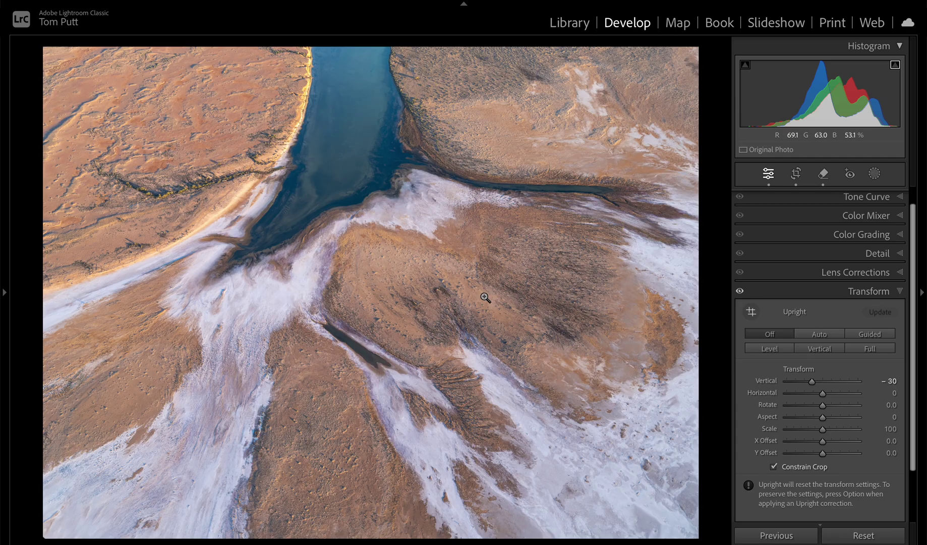
key(g)
key(5)
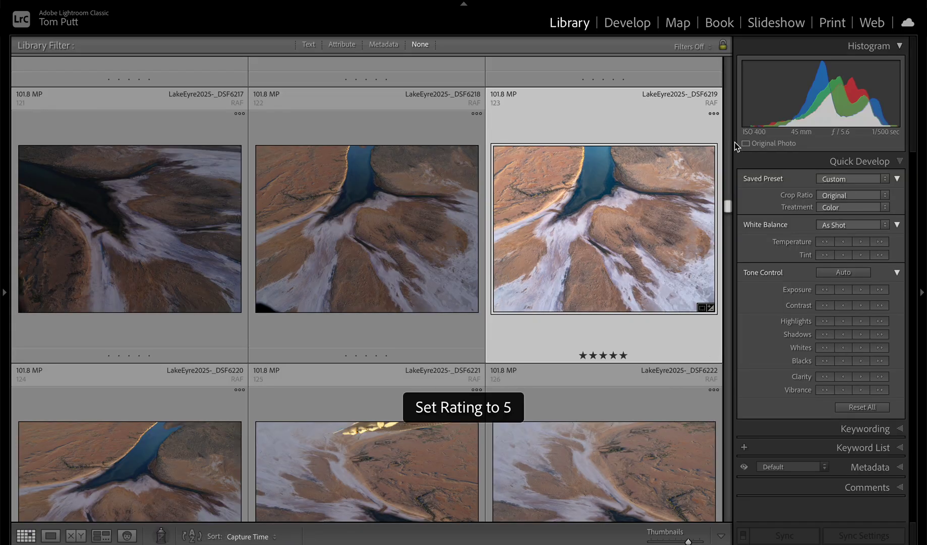
Step: Open the dark river and salt flat photo _DSF6216, apply Auto tone, and show its Basic adjustments in Develop
click(729, 107)
double_click(400, 418)
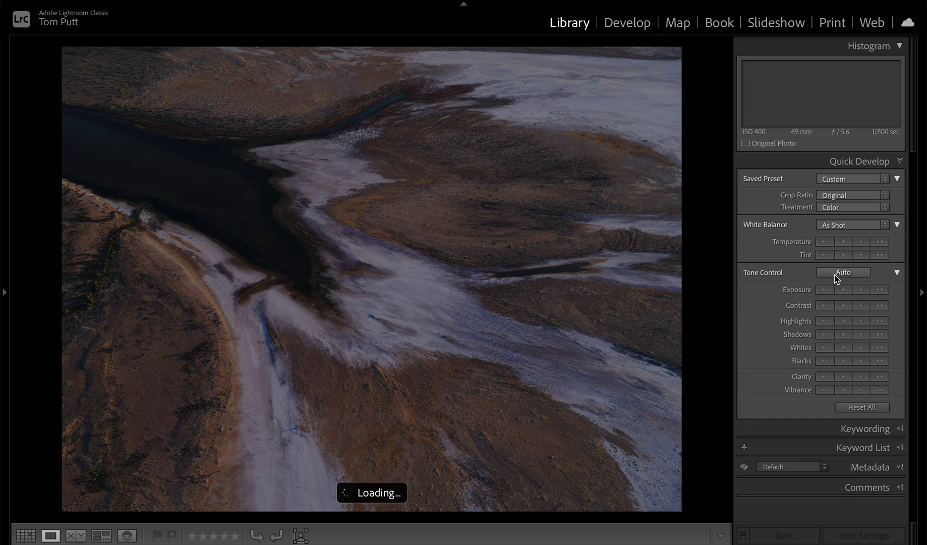
click(627, 24)
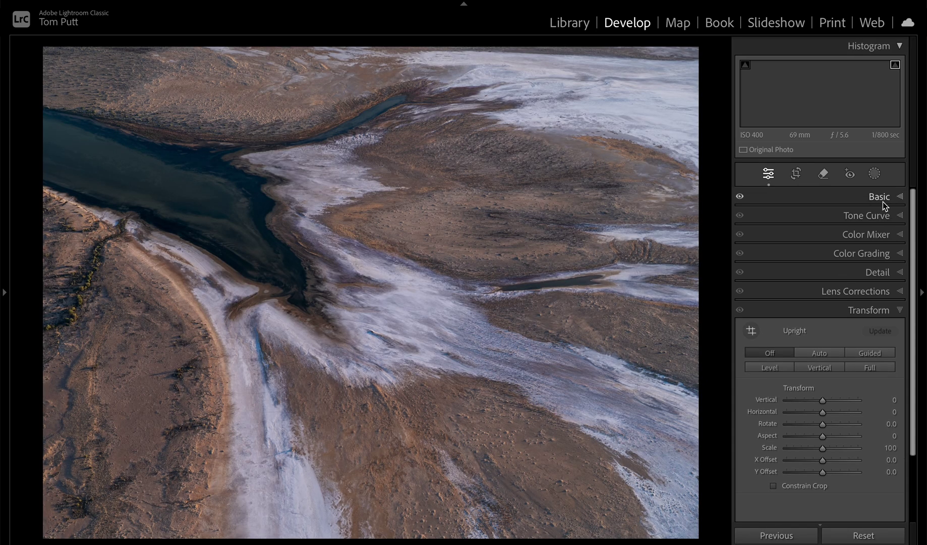
click(882, 200)
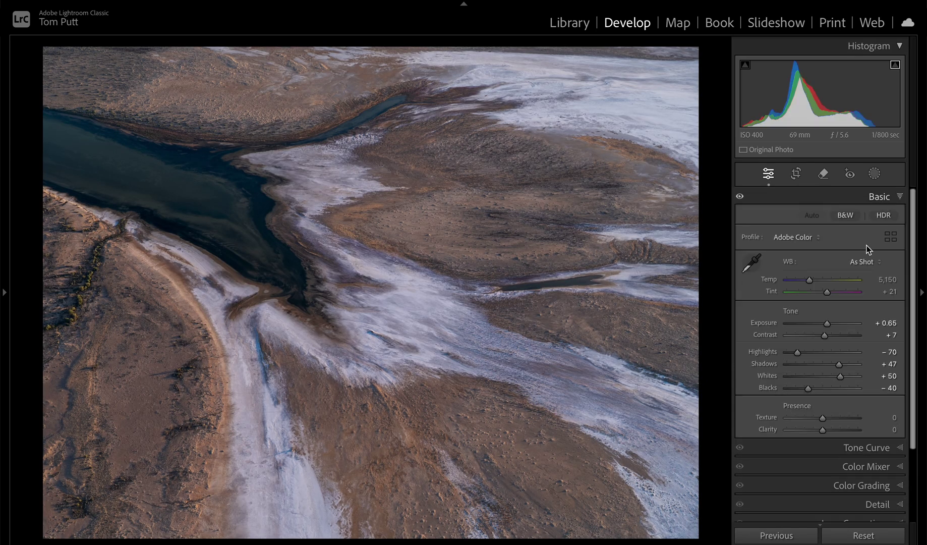
Step: Set Whites to +69, reset Contrast to 0, set Saturation to +33, and compare the photo before and after editing
mouse_move(841, 374)
mouse_down()
mouse_move(853, 378)
mouse_move(844, 375)
mouse_up()
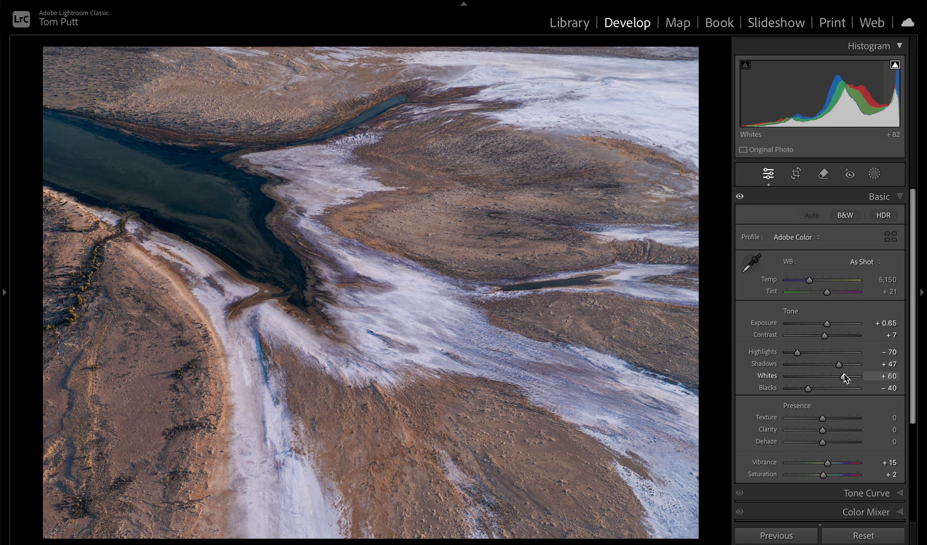
click(845, 336)
double_click(844, 336)
click(835, 475)
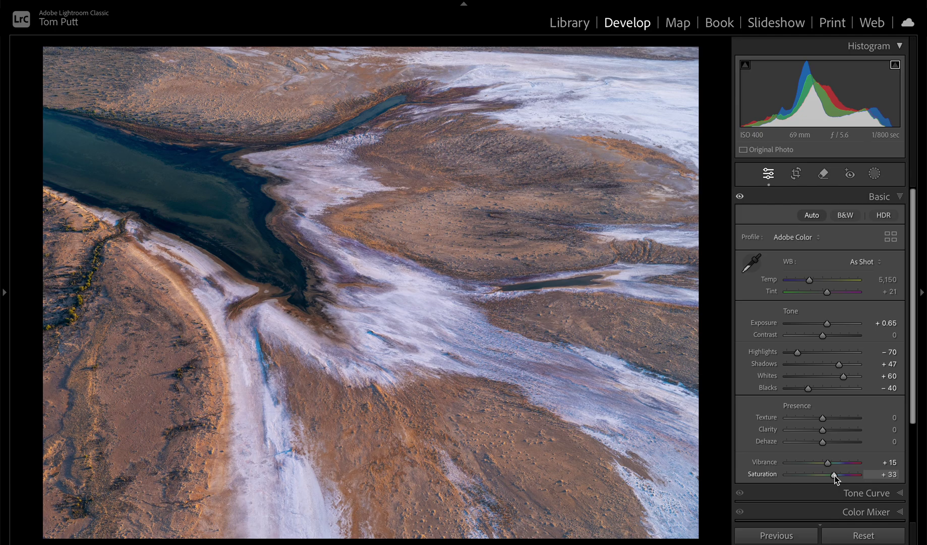
key(backslash)
key(backslash)
drag(842, 378, 847, 377)
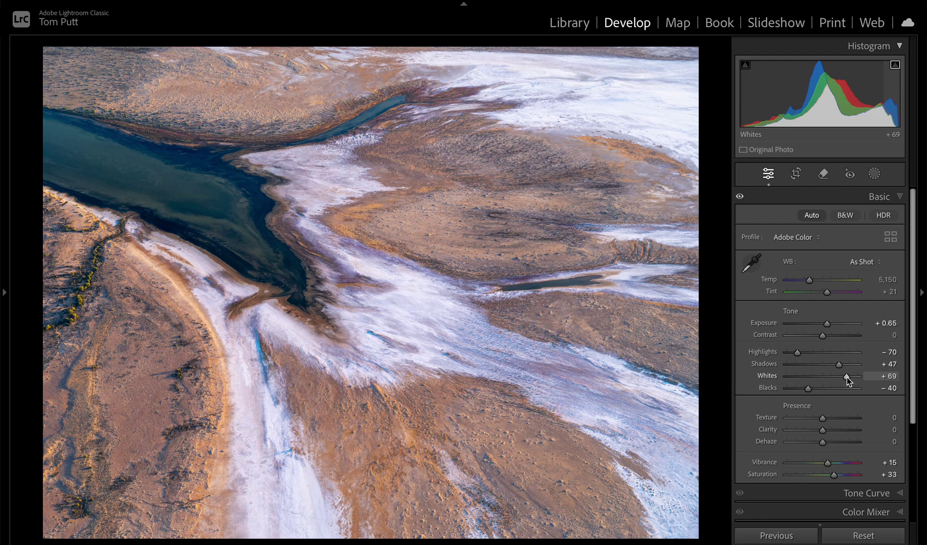
Step: Return to the grid and open the upright photo _DSF6210 of the green river and tree-lined creek in Develop
key(g)
scroll(546, 414, up, 3)
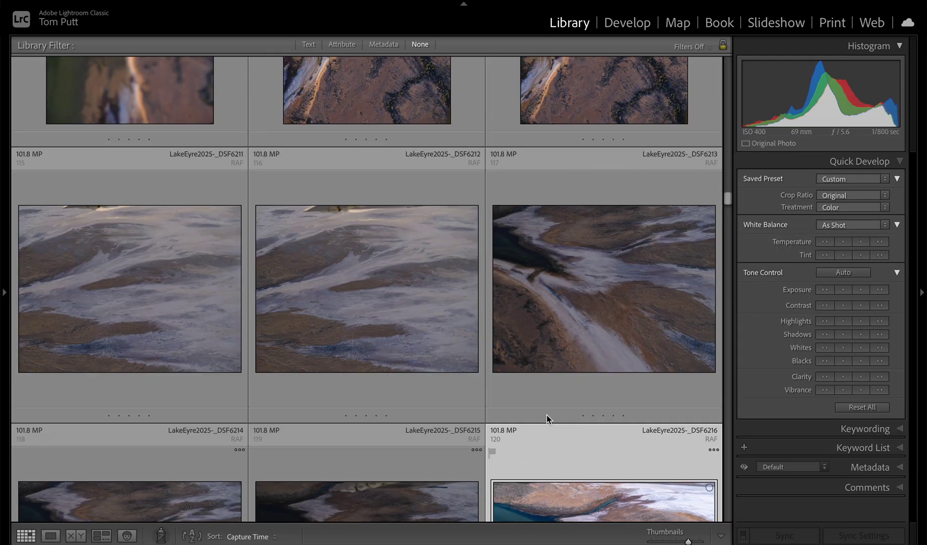
scroll(546, 414, up, 3)
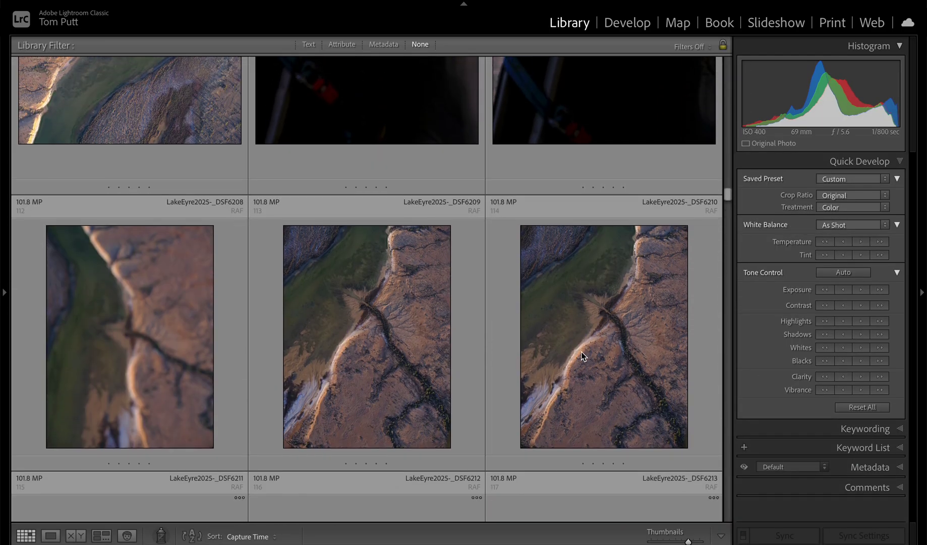
double_click(585, 353)
click(614, 24)
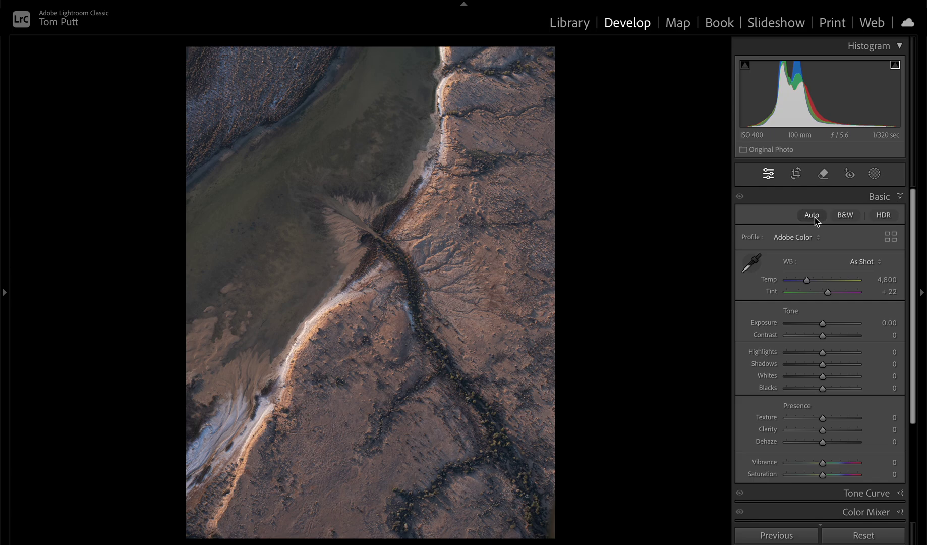
Step: Apply Auto tone to the creek photo and set Whites to +33, Dehaze to +38 and Shadows to +100
click(811, 215)
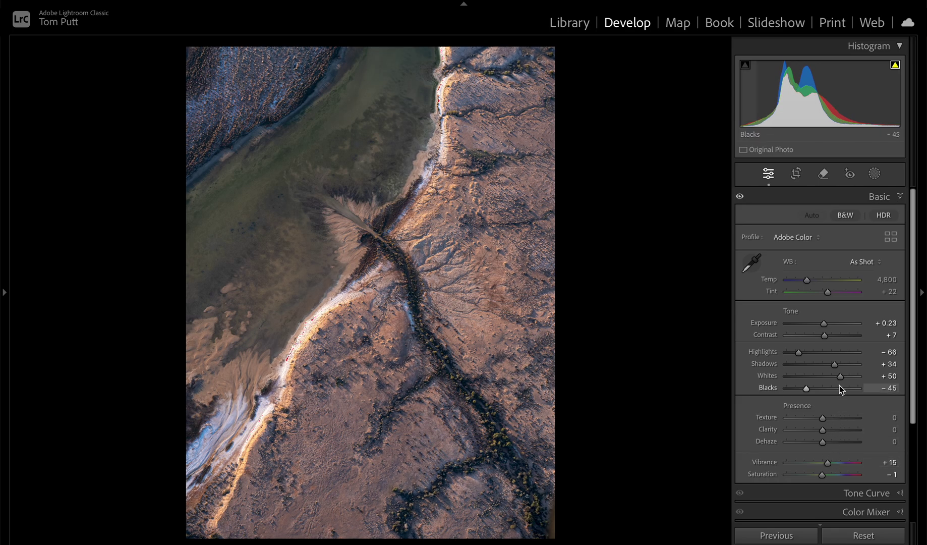
drag(840, 376, 834, 377)
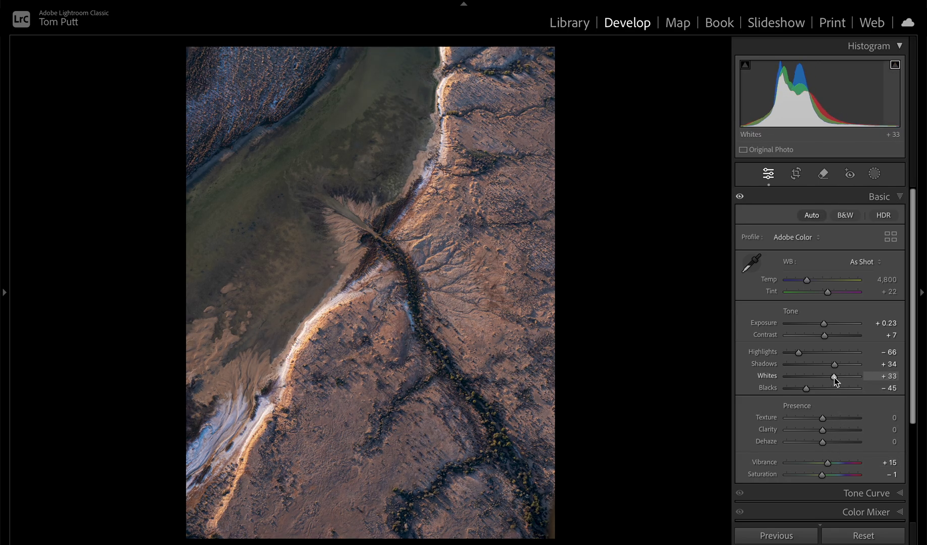
drag(822, 441, 839, 442)
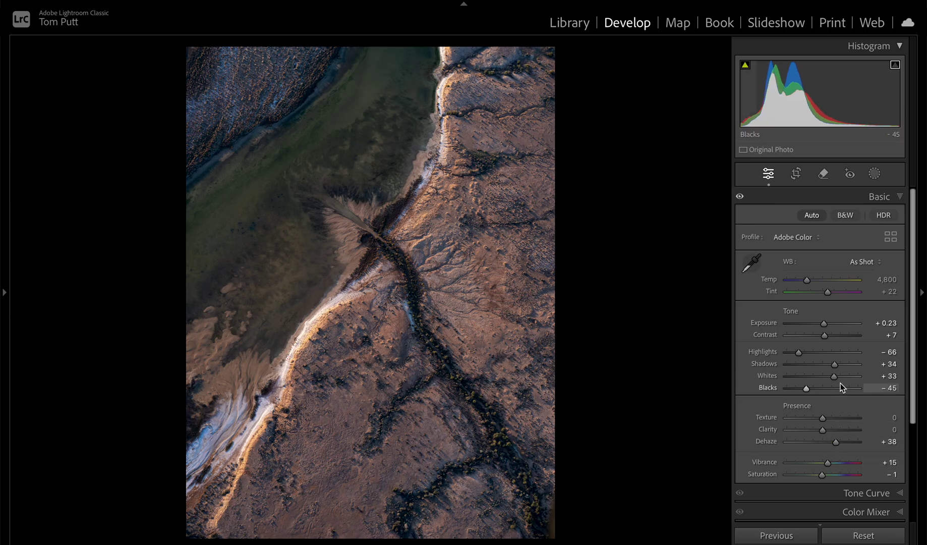
drag(852, 369, 864, 362)
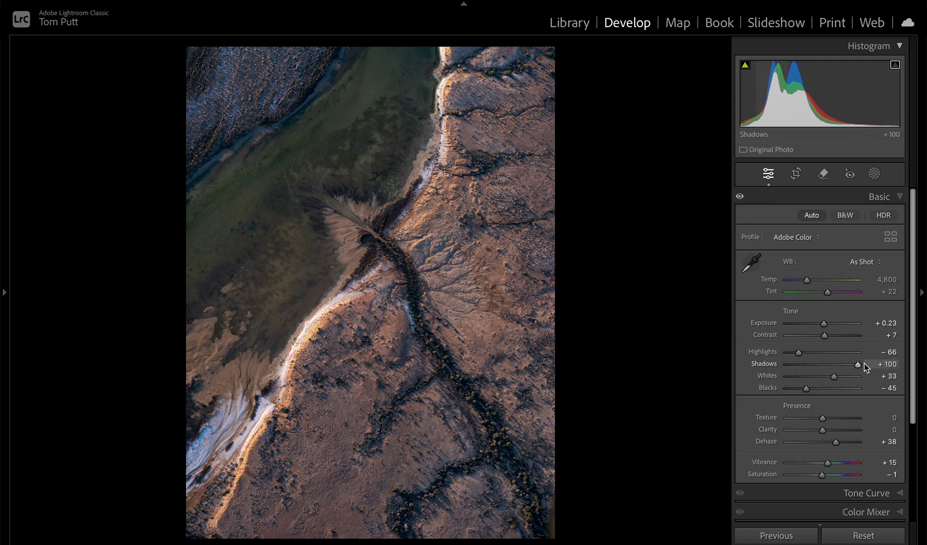
Step: Set Exposure to +0.85, Contrast to +46, Whites to -8 and Dehaze to +50, and rotate the creek photo 90° counterclockwise
drag(823, 324, 838, 334)
drag(833, 377, 819, 373)
drag(829, 325, 829, 323)
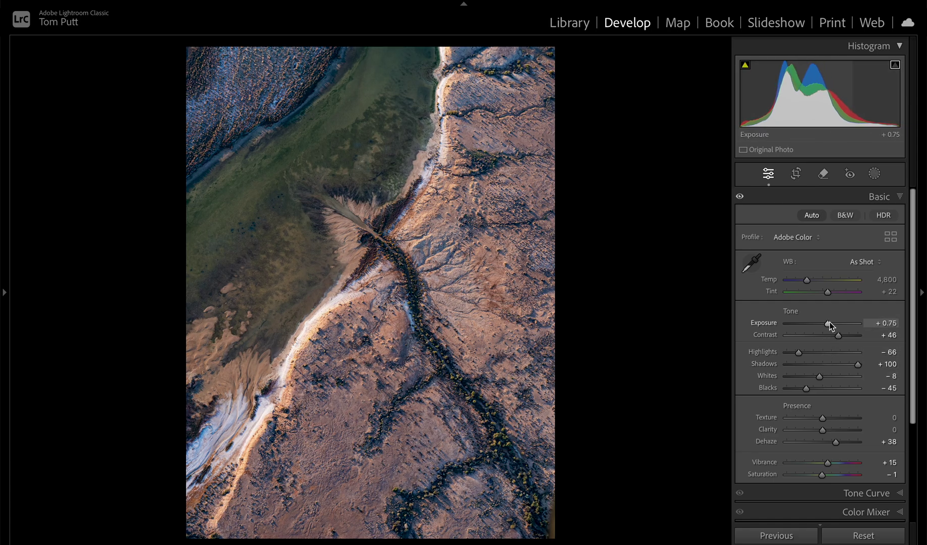
drag(837, 442, 841, 441)
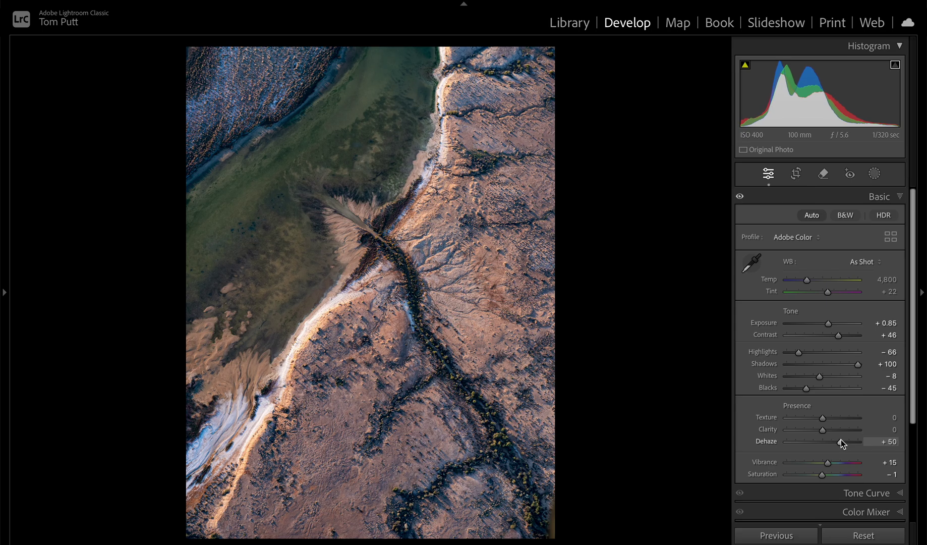
key(ctrl+bracketleft)
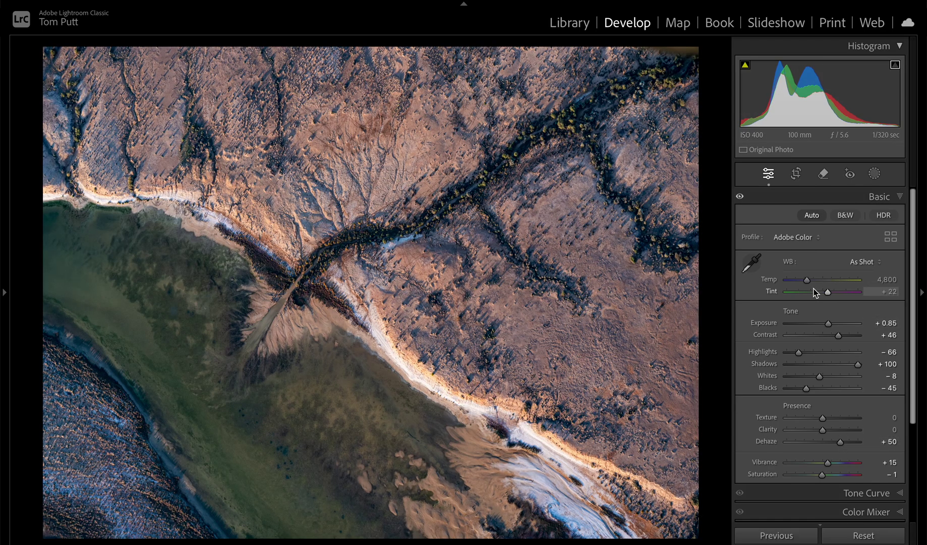
Step: Rotate the creek photo counterclockwise in 90° steps, comparing orientations, and leave it upright with the river at the image's upper left
key(ctrl+bracketleft)
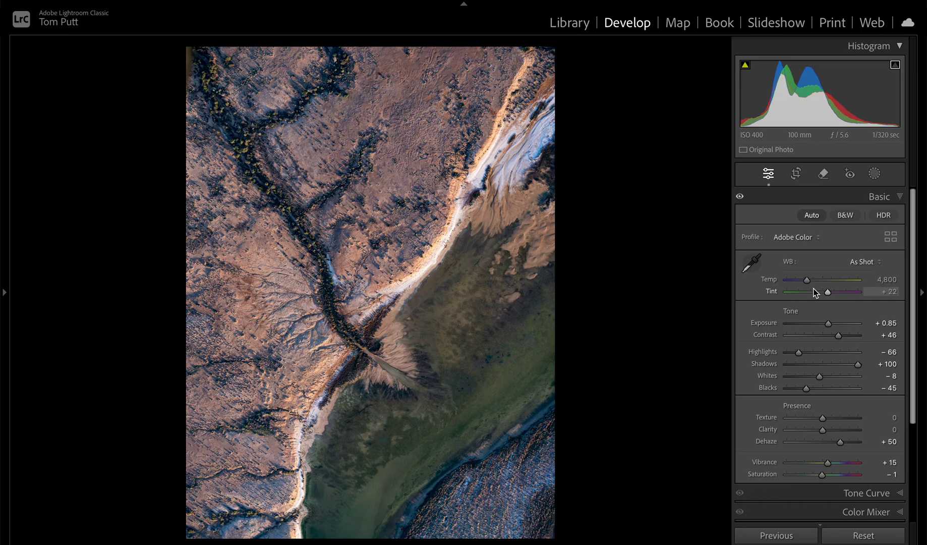
key(ctrl+bracketleft)
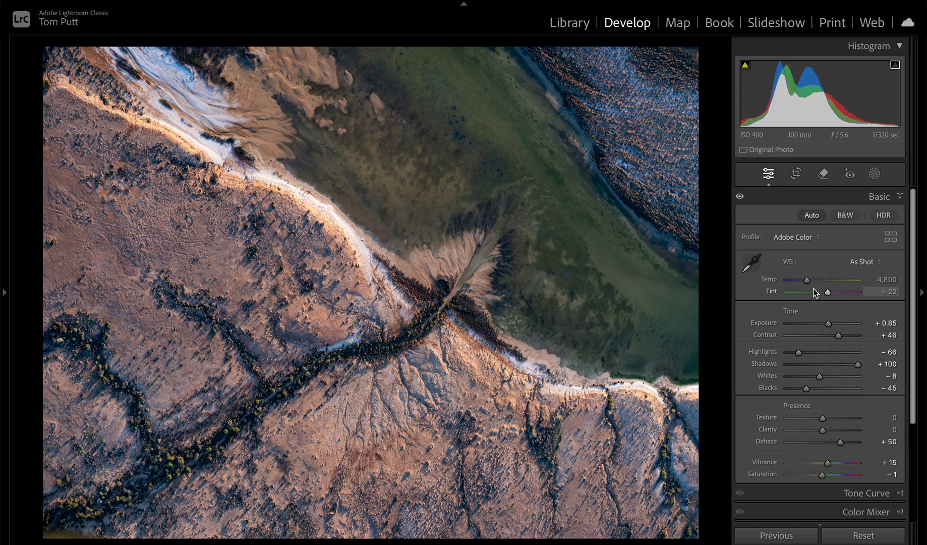
key(ctrl+bracketleft)
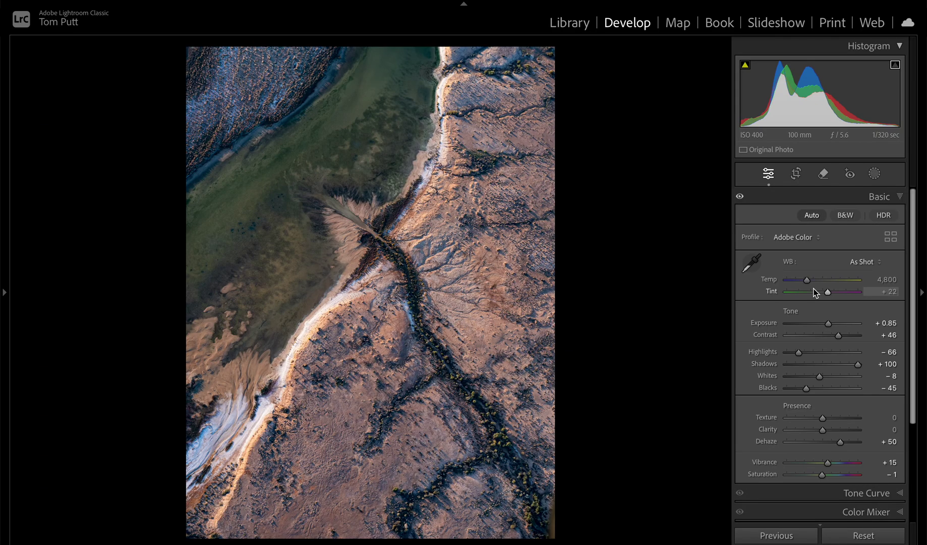
key(ctrl+bracketleft)
key(ctrl+bracketleft)
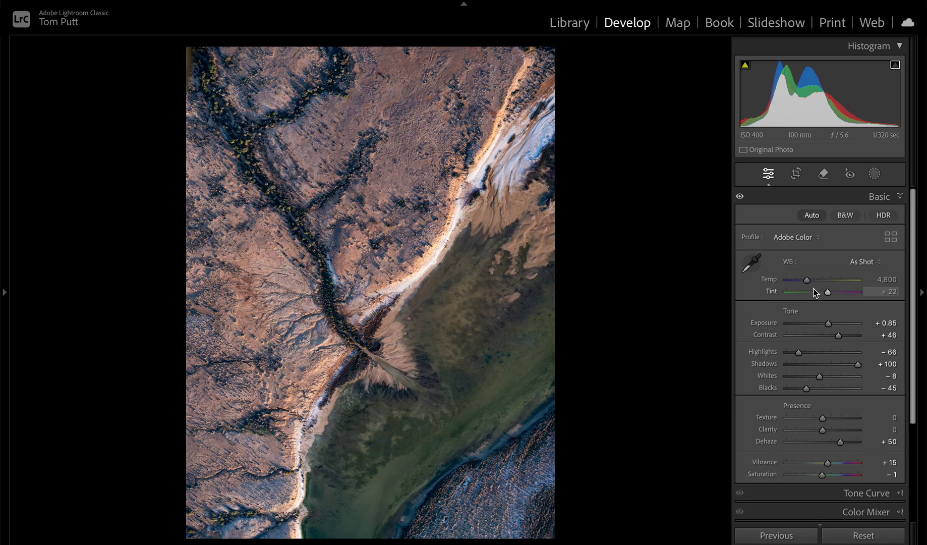
key(ctrl+bracketleft)
key(ctrl+bracketleft)
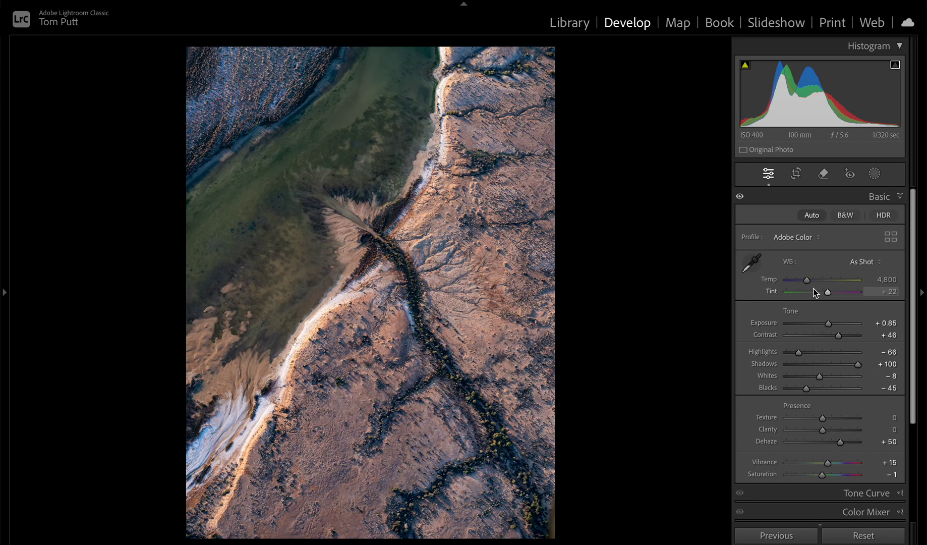
Step: Rate the creek photo five stars, give it a Red label and return to the grid
key(5)
key(6)
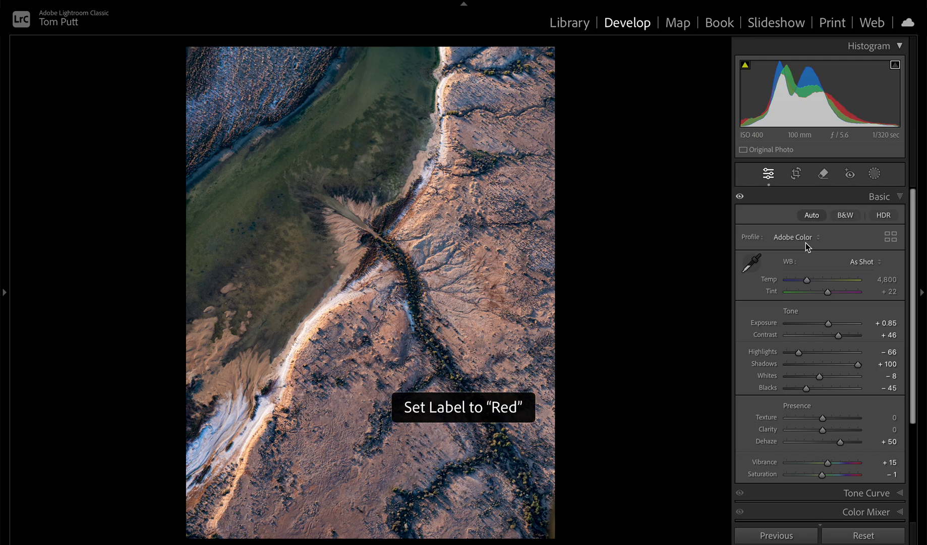
key(g)
Step: Find the earlier eye-shaped salt formation photos in the grid and open the brighter landscape-format frame _DSF6148 in Develop
click(728, 155)
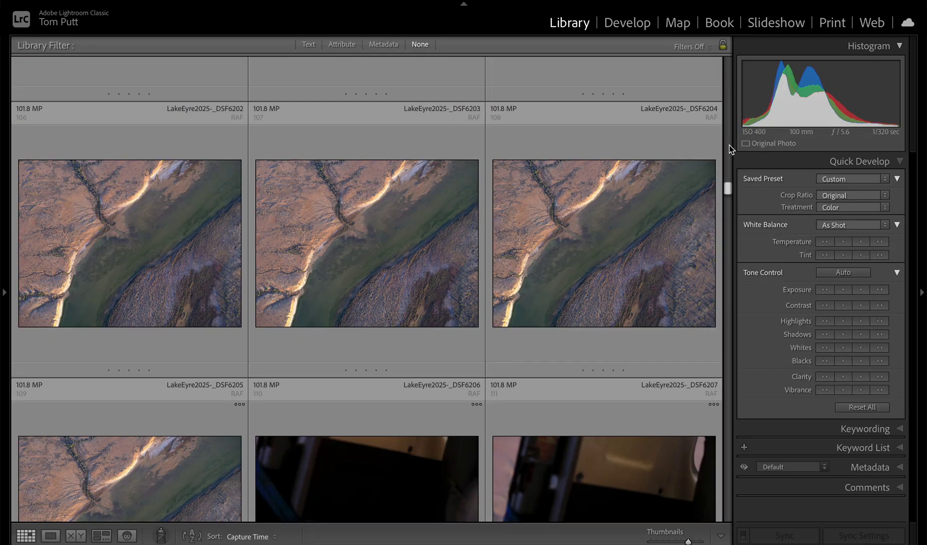
click(729, 146)
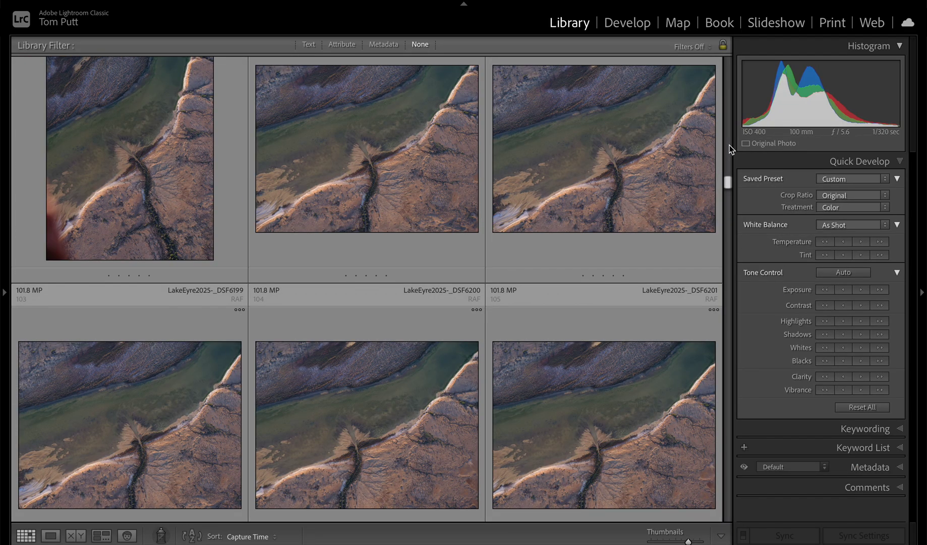
click(729, 148)
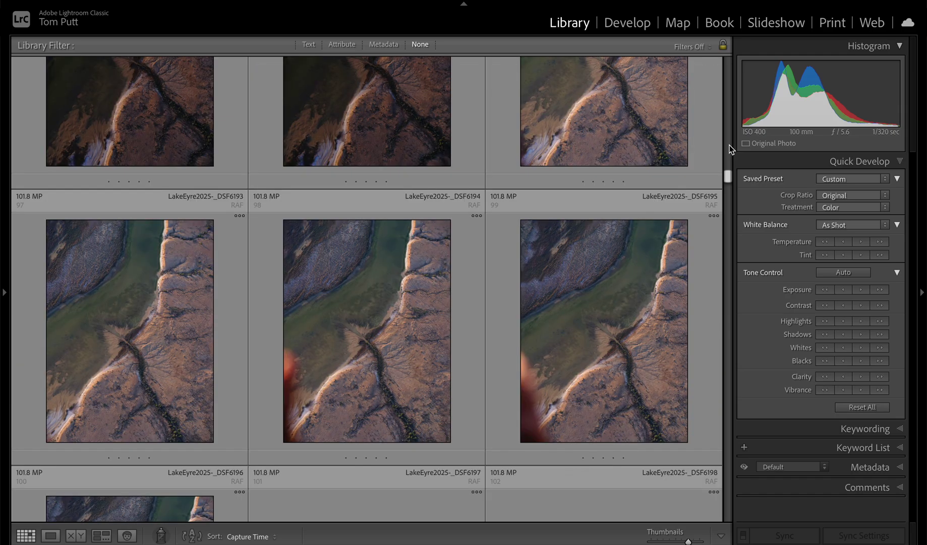
click(729, 148)
click(729, 149)
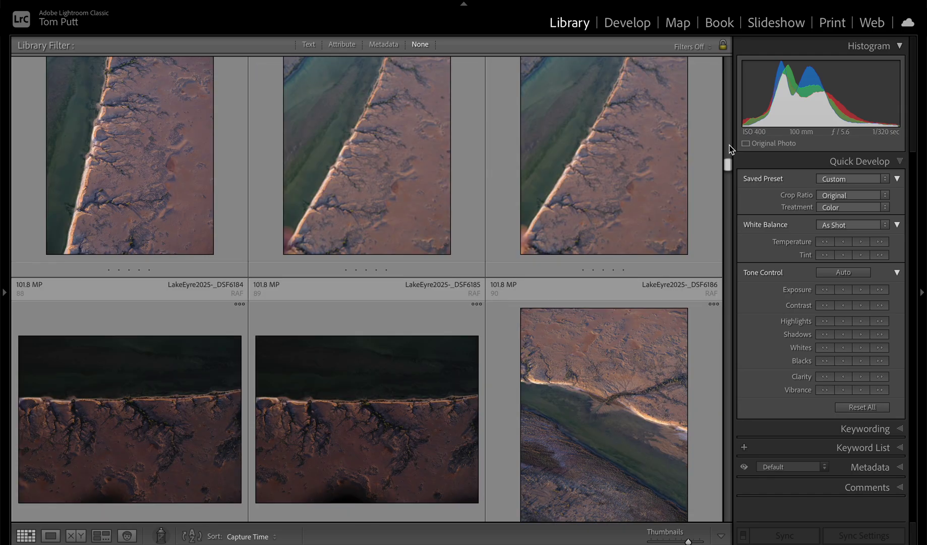
click(729, 107)
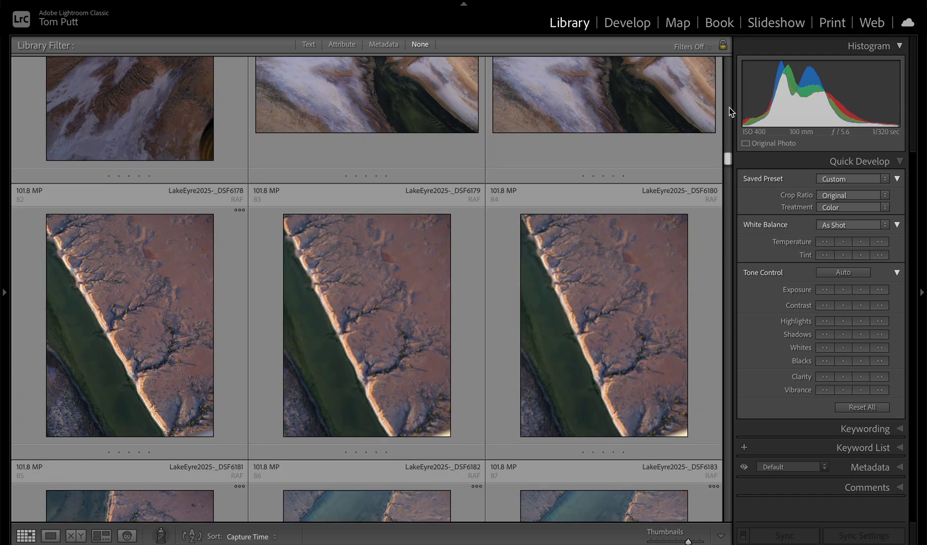
click(730, 108)
click(729, 107)
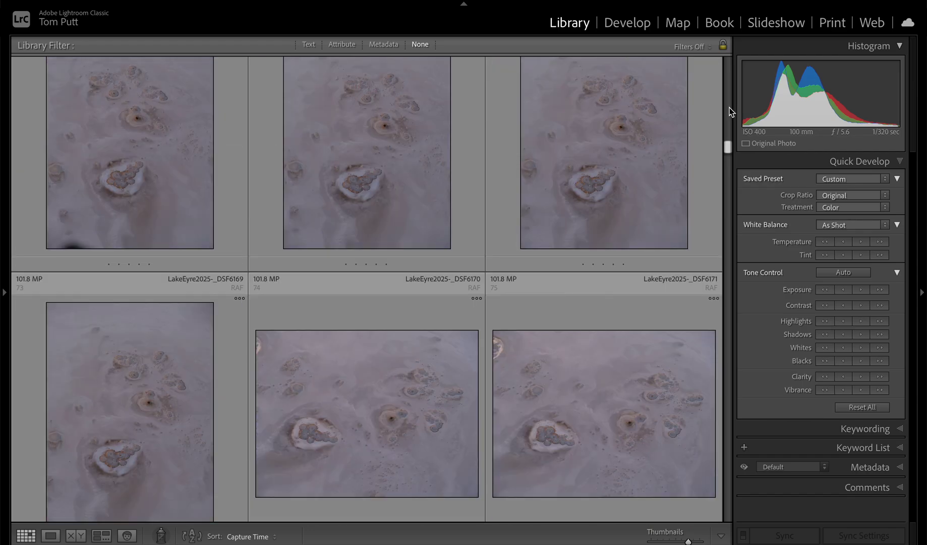
click(729, 108)
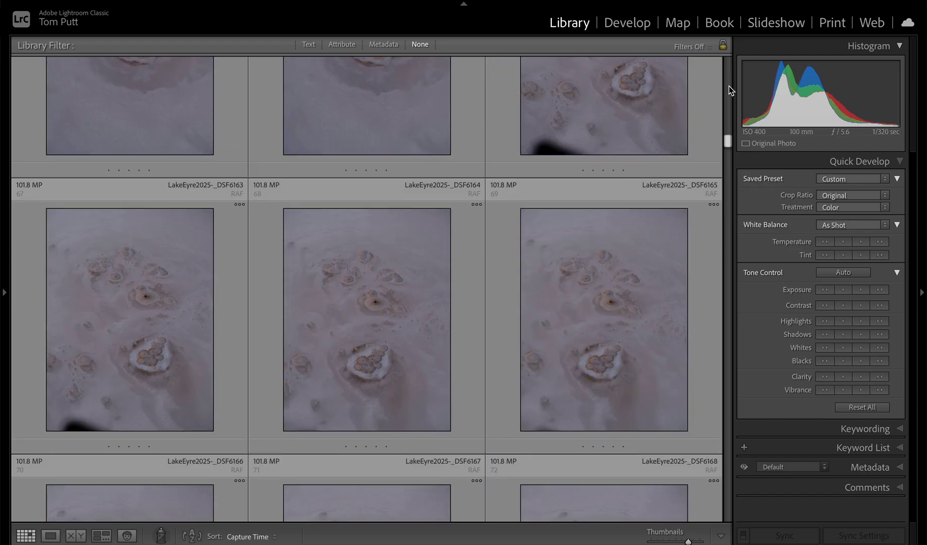
click(728, 83)
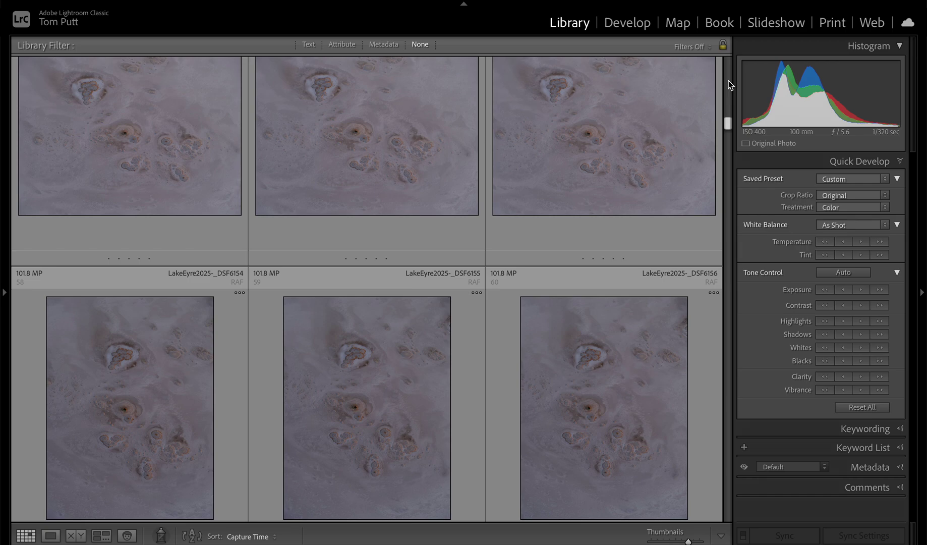
scroll(729, 80, up, 5)
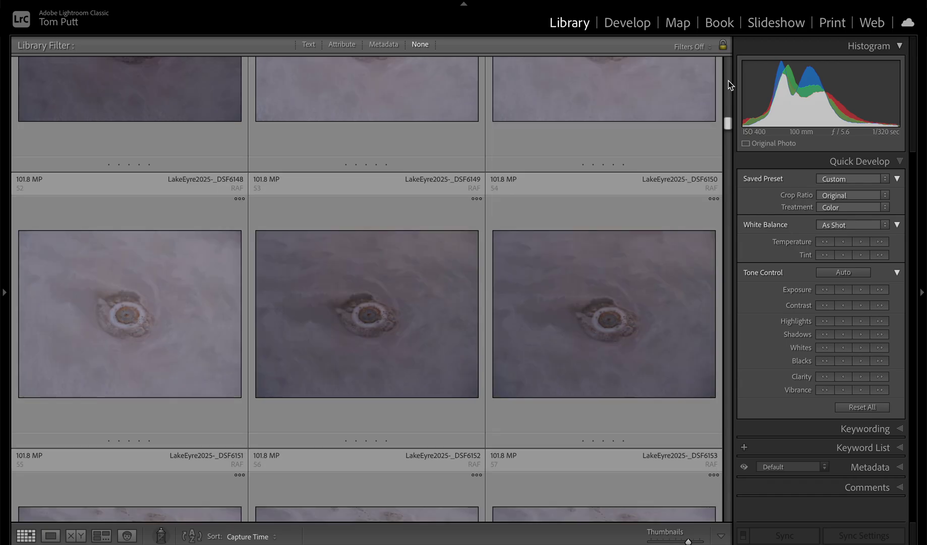
scroll(729, 80, up, 4)
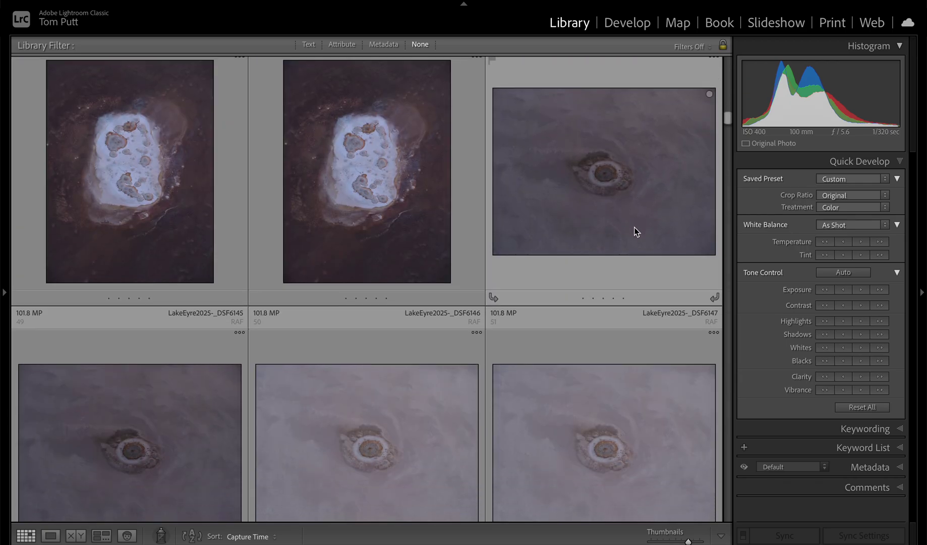
double_click(630, 217)
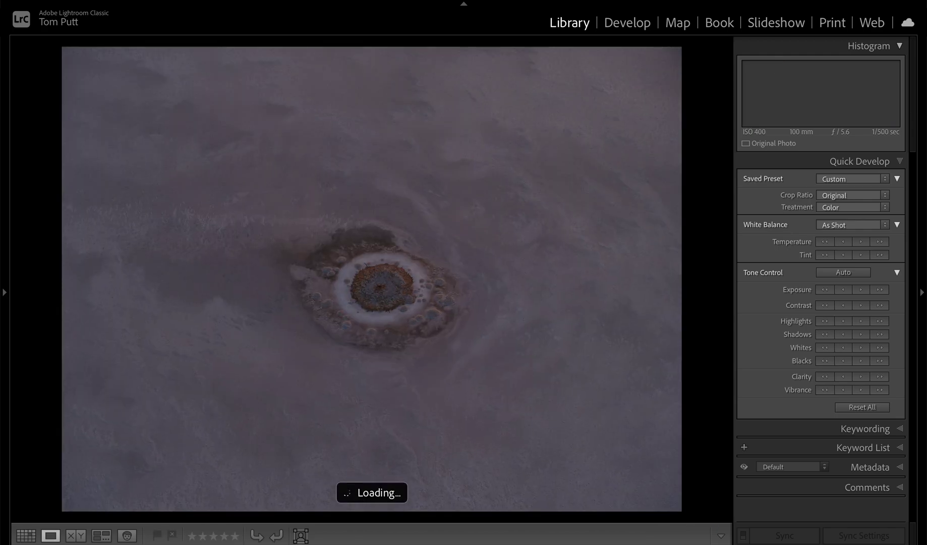
key(Right)
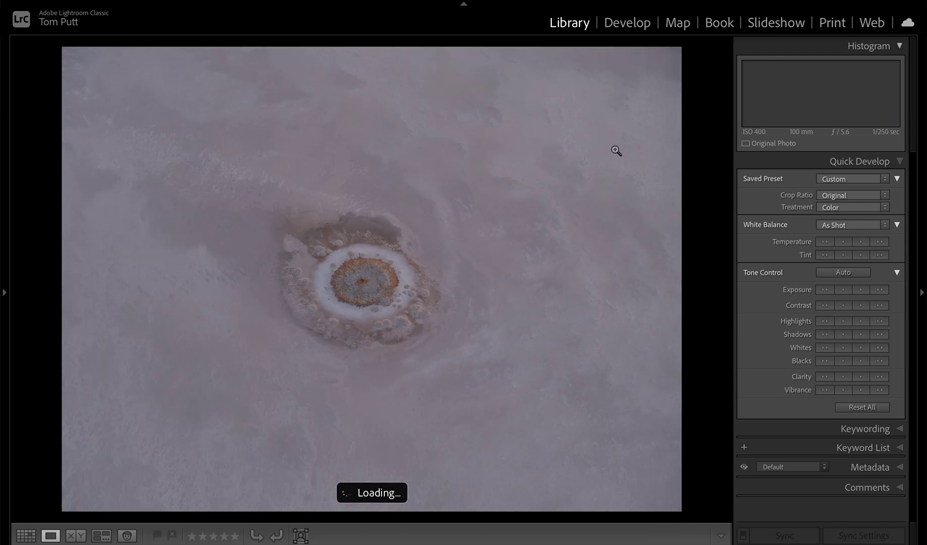
click(643, 22)
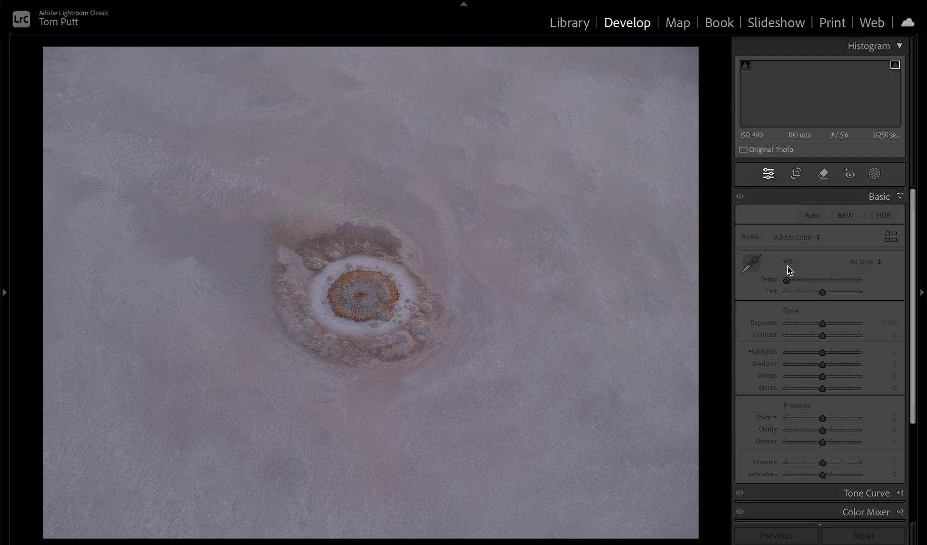
Step: Start Crop & Straighten on the eye-shaped formation photo and set the aspect ratio to 1 x 1
click(797, 174)
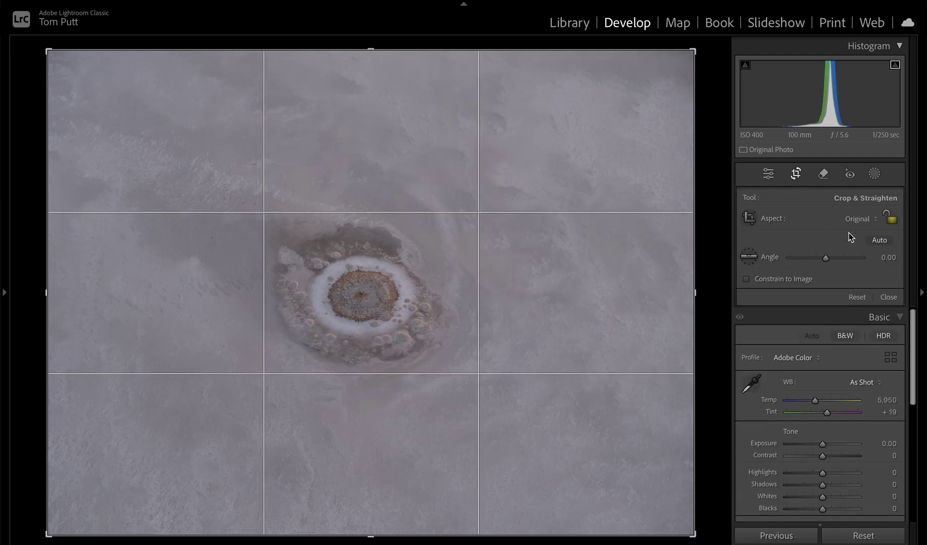
click(864, 221)
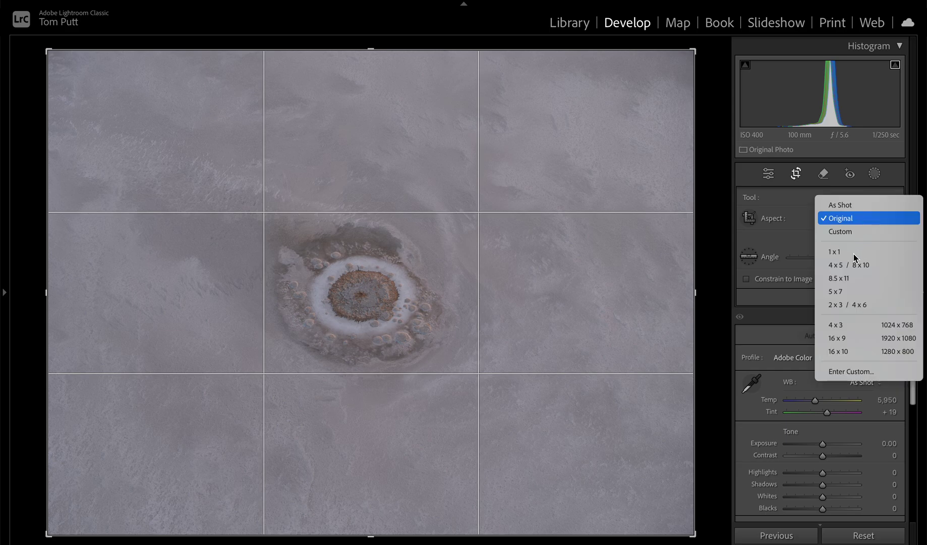
key(Escape)
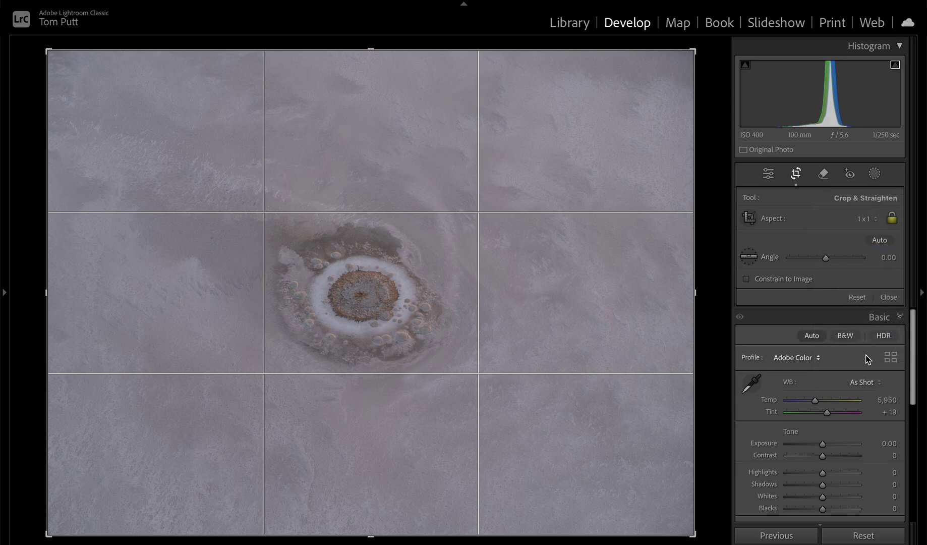
Step: Set the Transform values Vertical to -73 and Aspect to -100, and apply a tighter square crop around the ringed formation
drag(910, 379, 908, 489)
click(869, 467)
drag(823, 408, 797, 409)
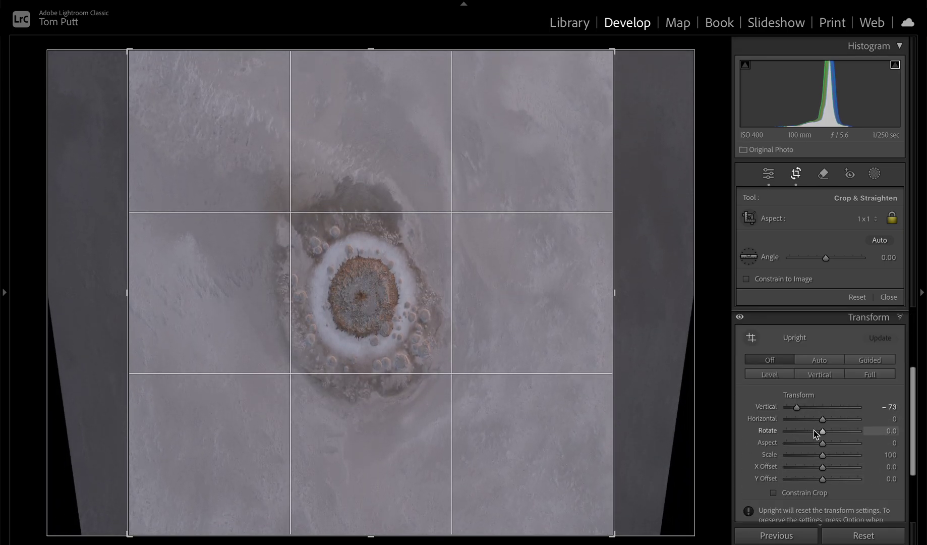
drag(821, 442, 785, 450)
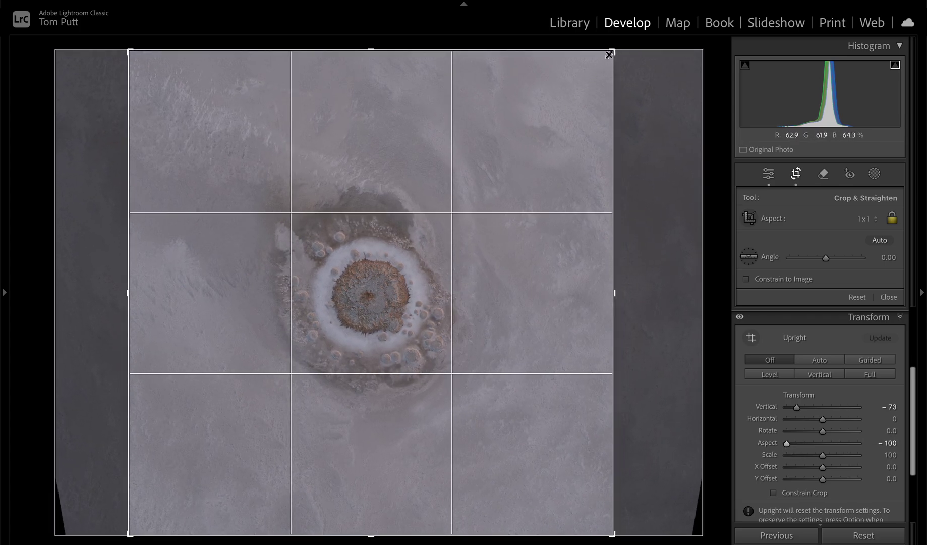
drag(611, 53, 537, 126)
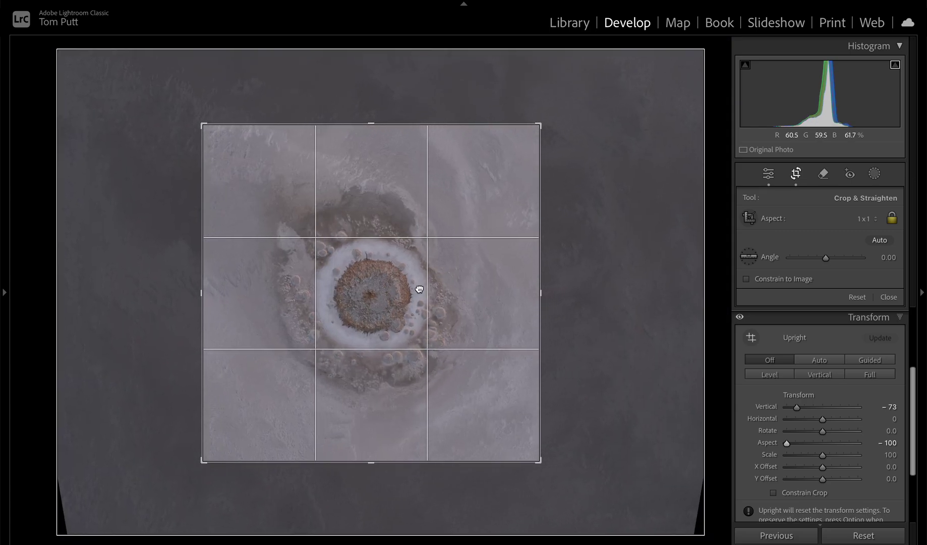
key(Return)
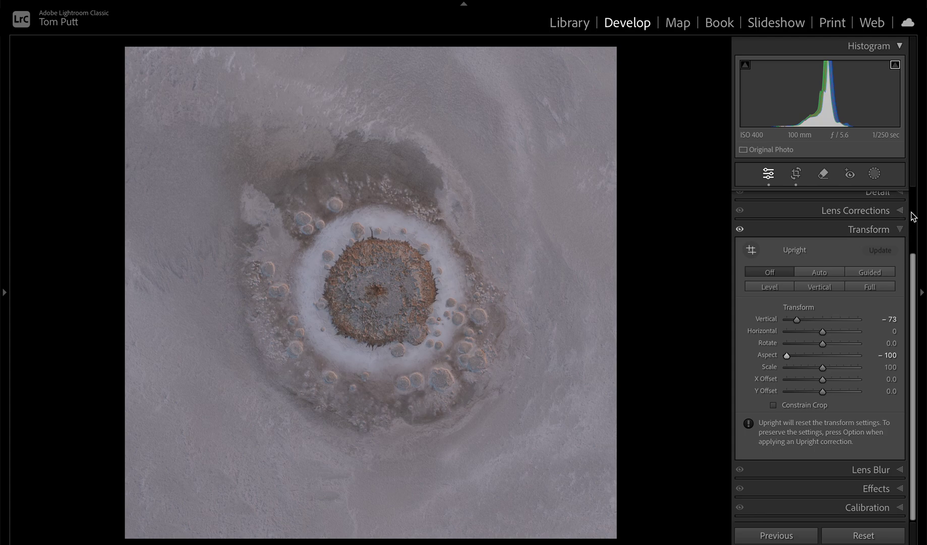
Step: Apply Auto tone, set Dehaze to +23 and Saturation to +39, and compare the photo before and after editing
scroll(912, 214, up, 3)
click(895, 198)
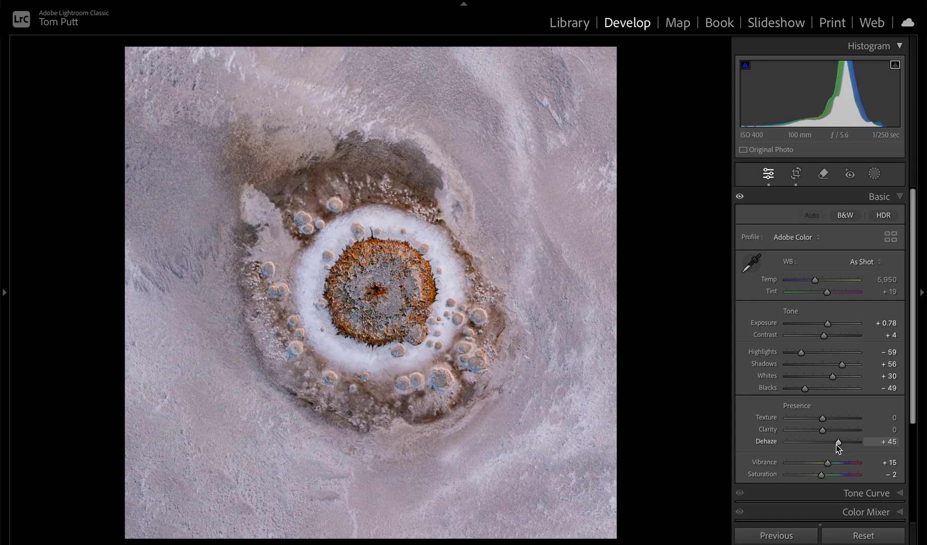
drag(837, 447, 836, 474)
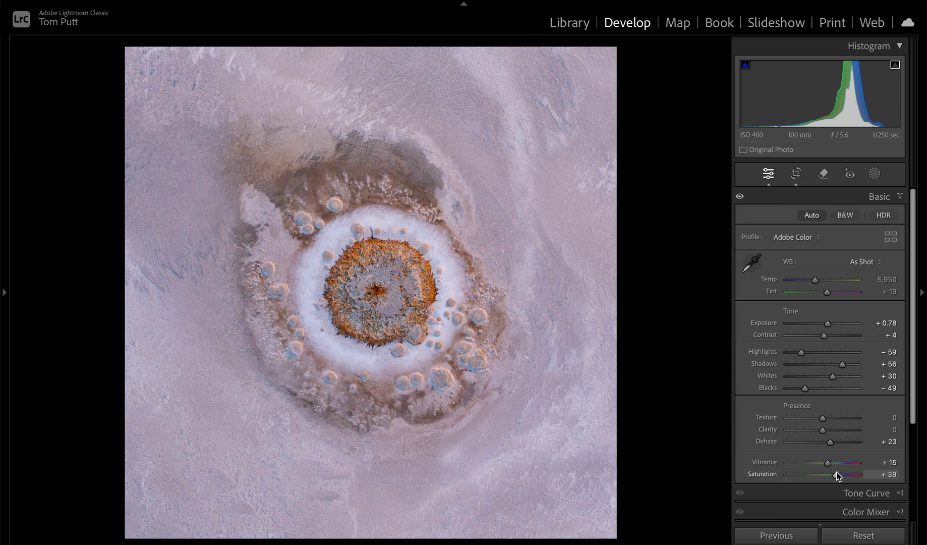
key(backslash)
key(backslash)
Step: Set Clarity to +58 while checking the orange crust detail up close, and return to the full image
key(z)
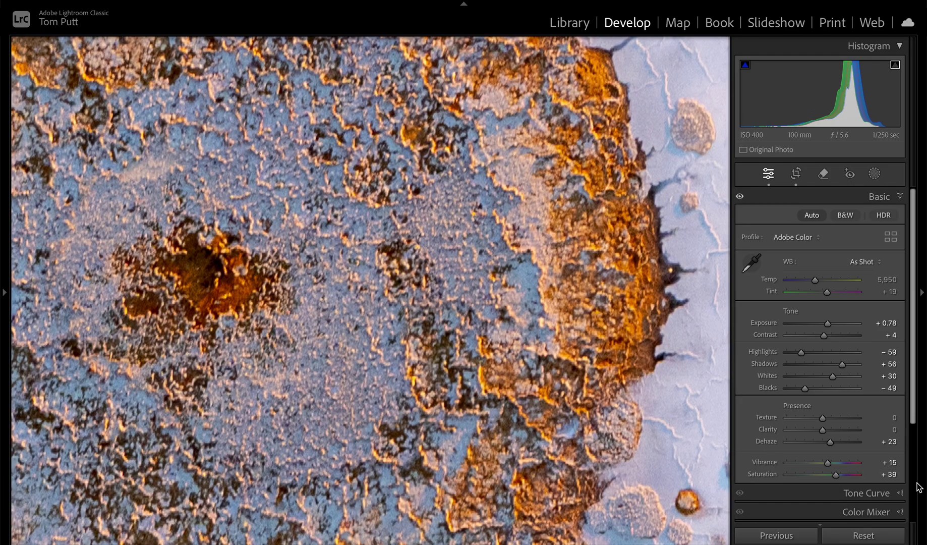
click(843, 429)
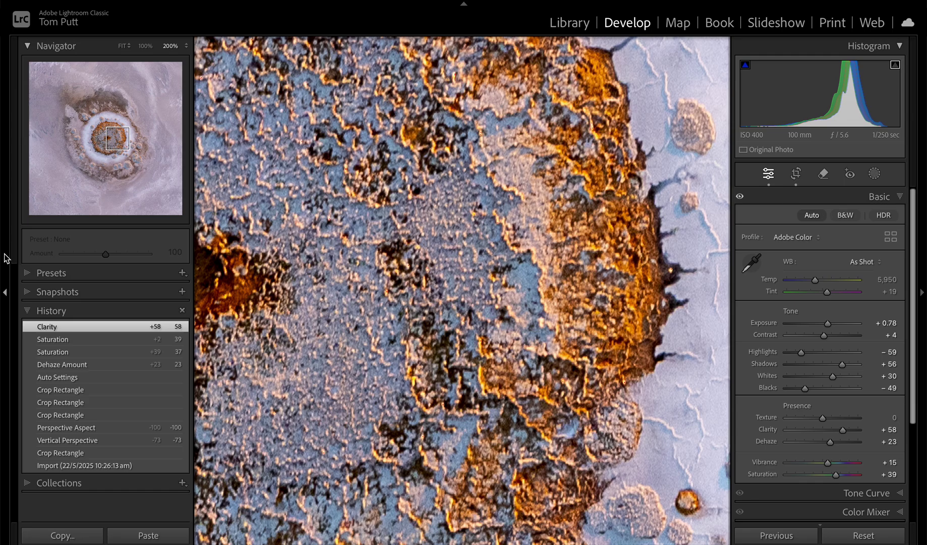
click(224, 272)
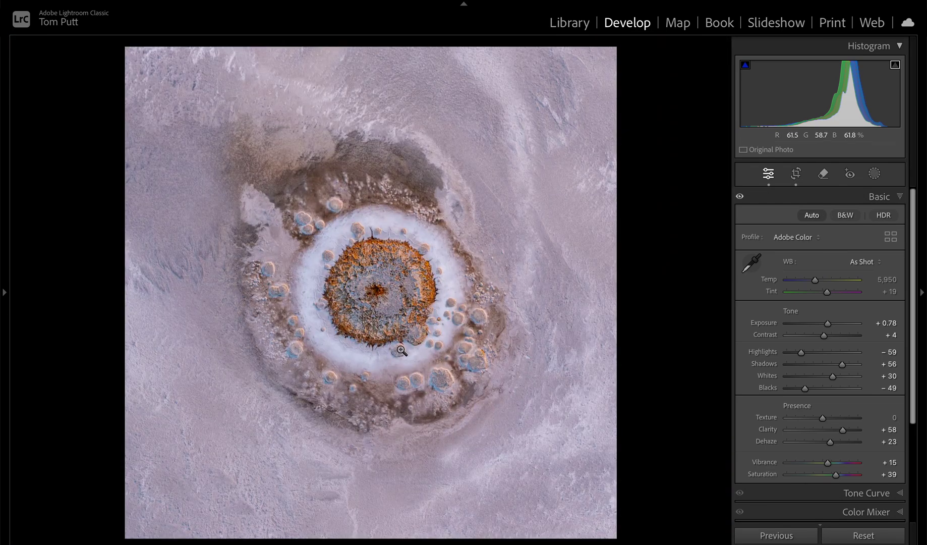
Step: Compare the ringed formation photo with its unedited version, rate it five stars and label it Red
key(backslash)
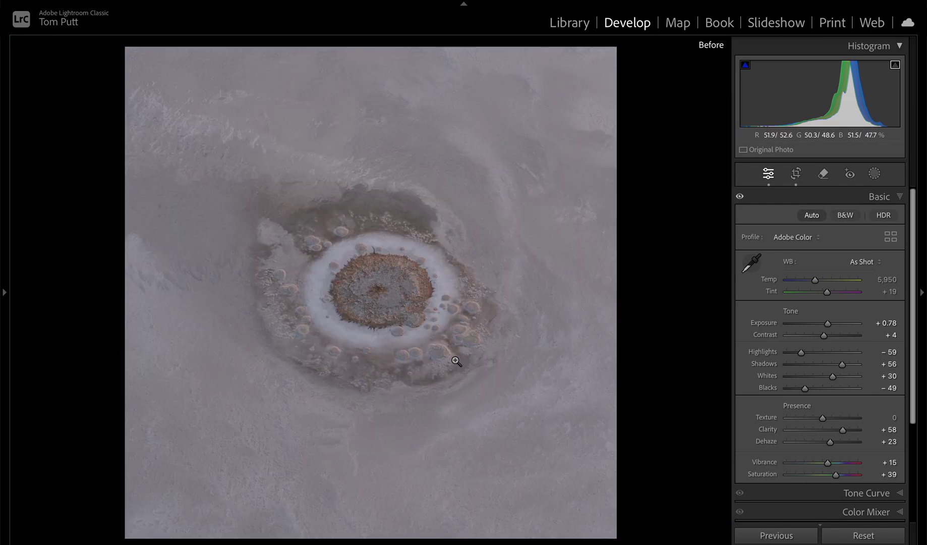
key(backslash)
key(6)
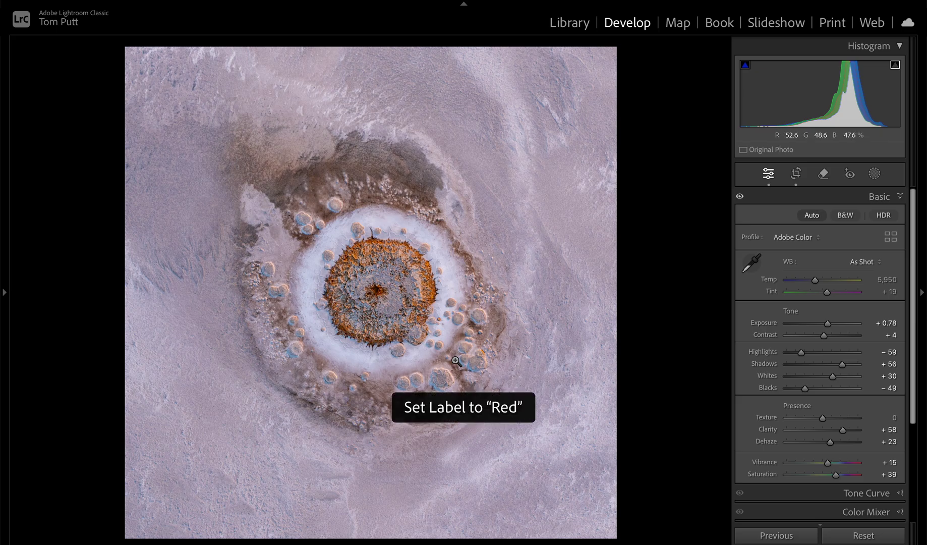
Step: Return to the photo grid and open the earlier pastel shoreline photo LakeEyre2025-_DSF6130
key(g)
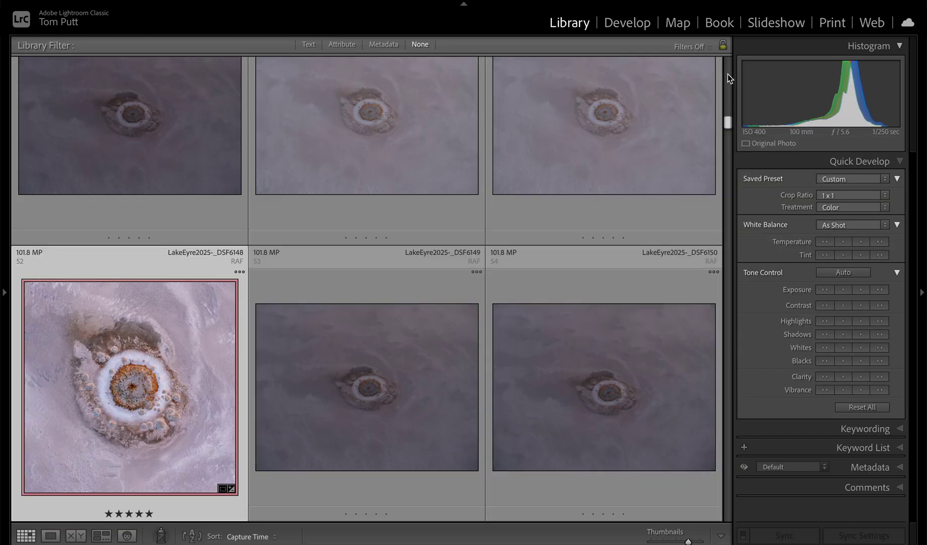
scroll(727, 78, up, 5)
scroll(728, 78, up, 5)
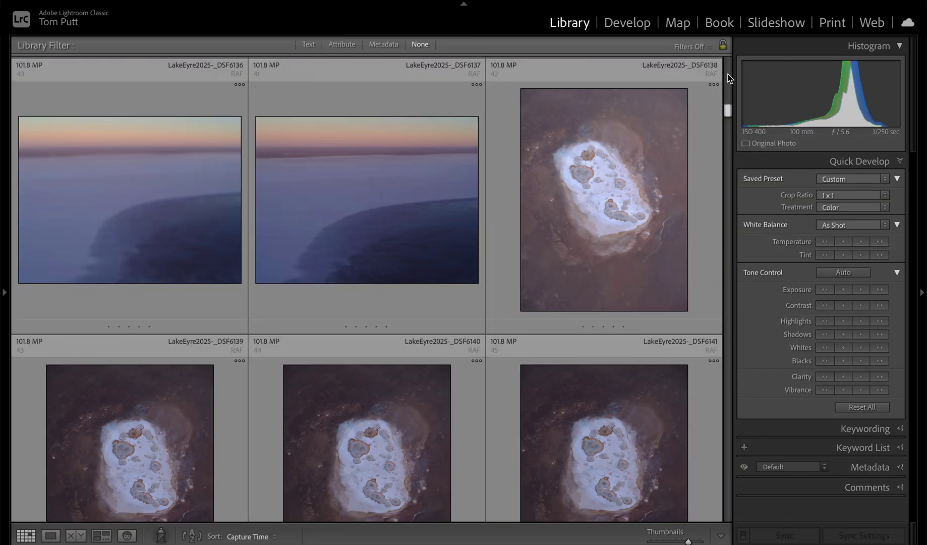
scroll(728, 78, up, 5)
scroll(511, 370, up, 1)
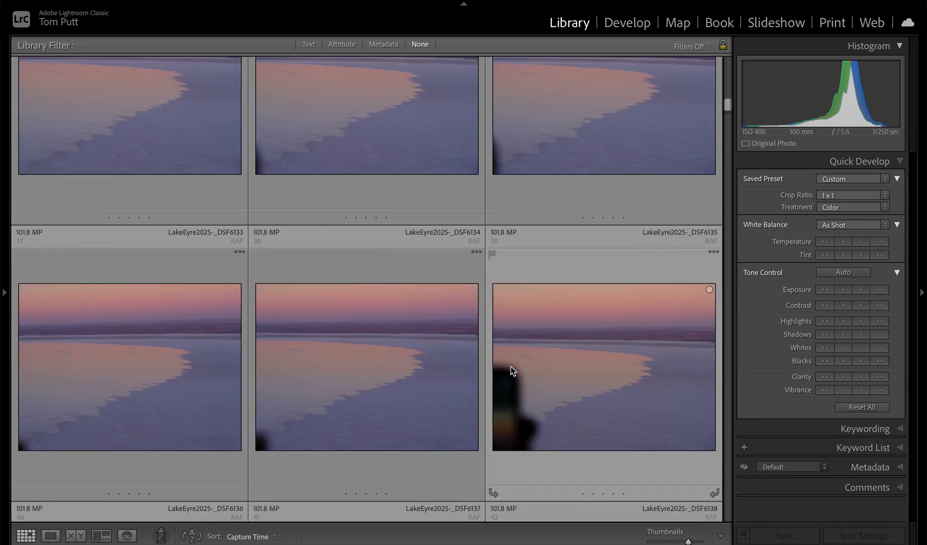
scroll(482, 356, up, 1)
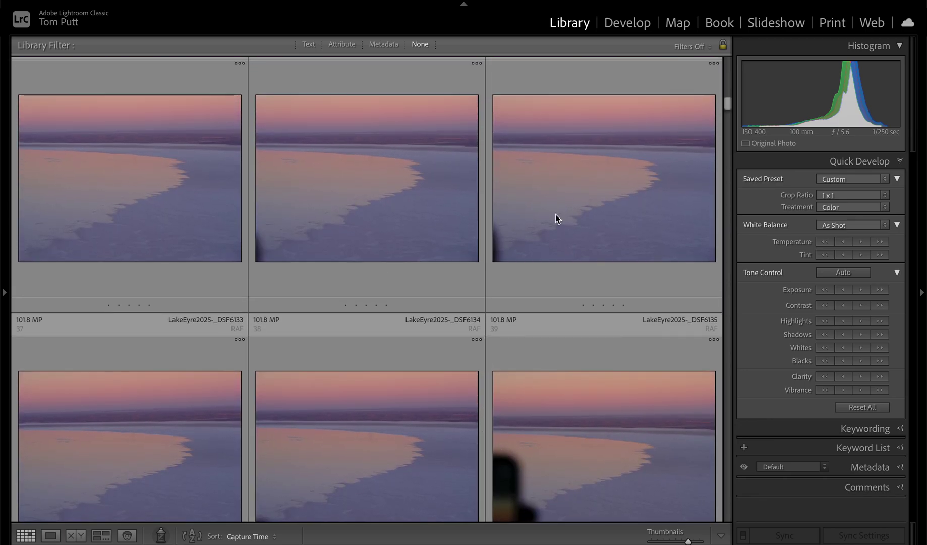
double_click(147, 232)
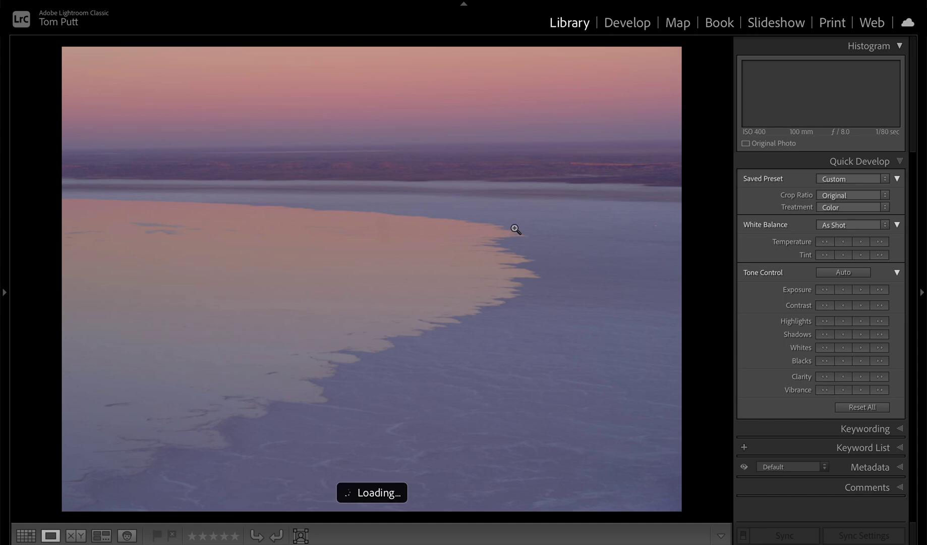
Step: Examine the distant shoreline detail at 100% and return to the full image
click(432, 162)
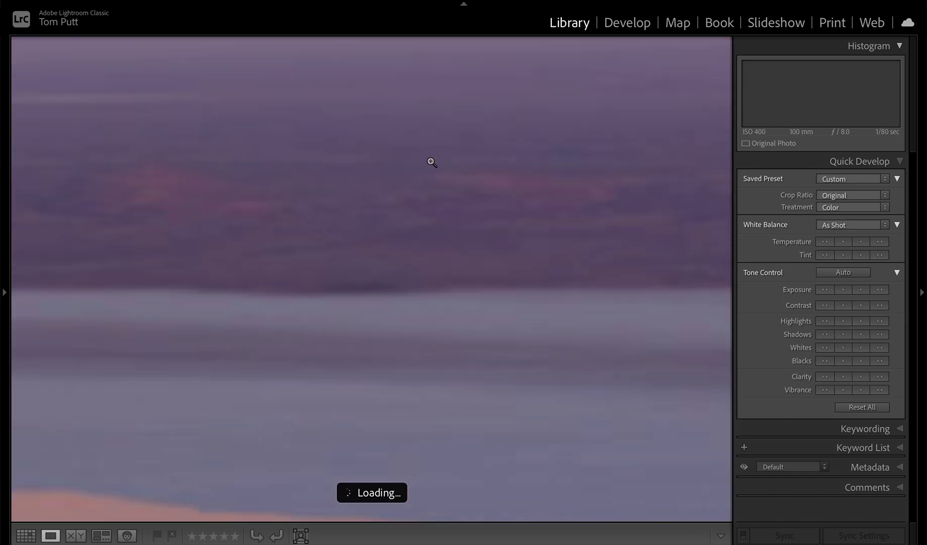
click(431, 162)
click(7, 246)
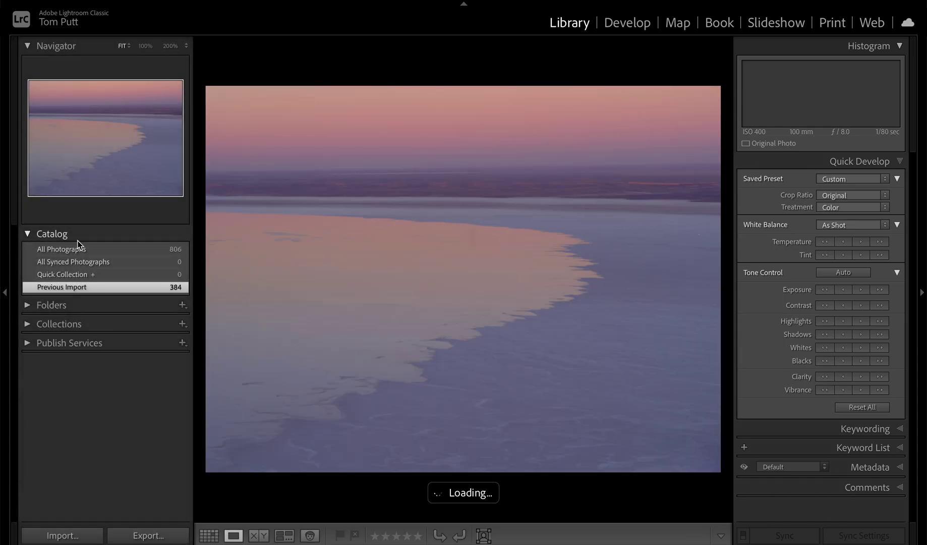
click(145, 46)
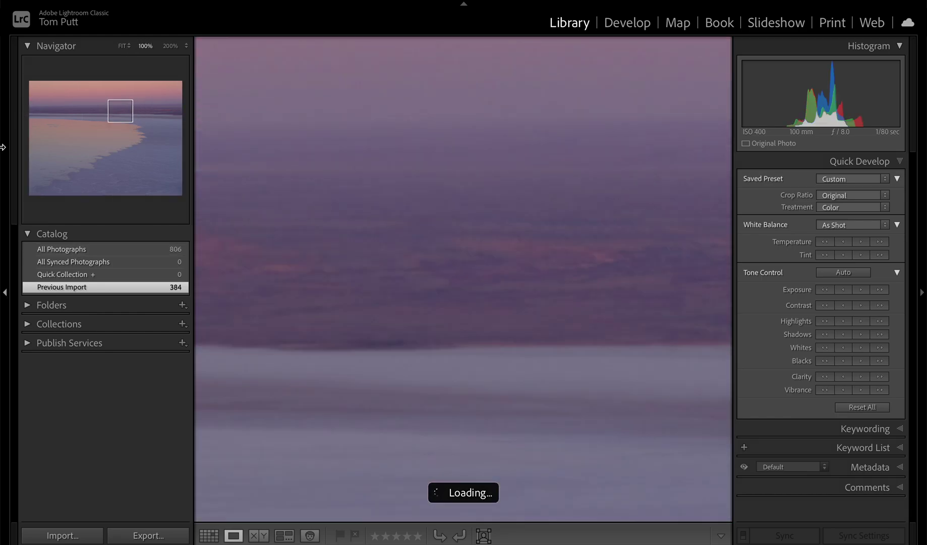
click(425, 270)
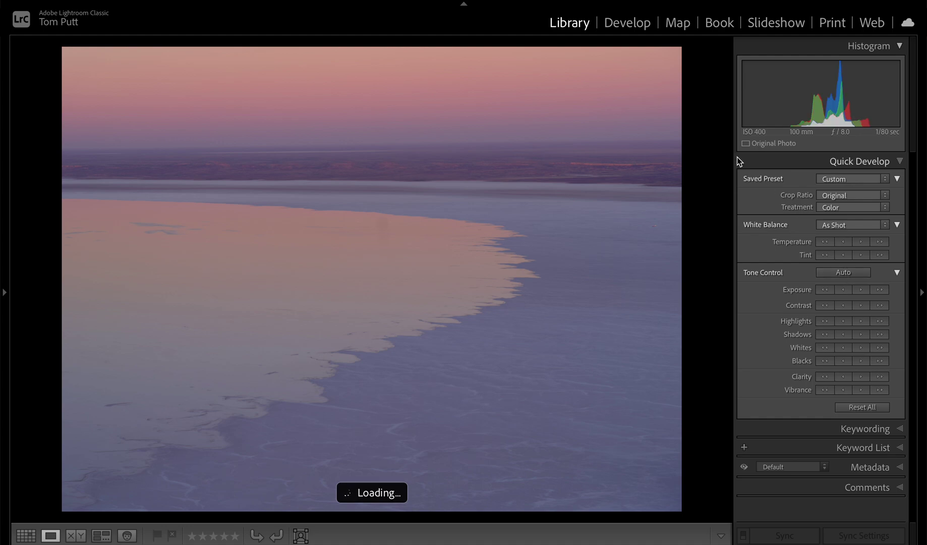
Step: Develop the shoreline photo with Auto tone, Saturation +37, Dehaze +2 and Contrast +93
click(629, 25)
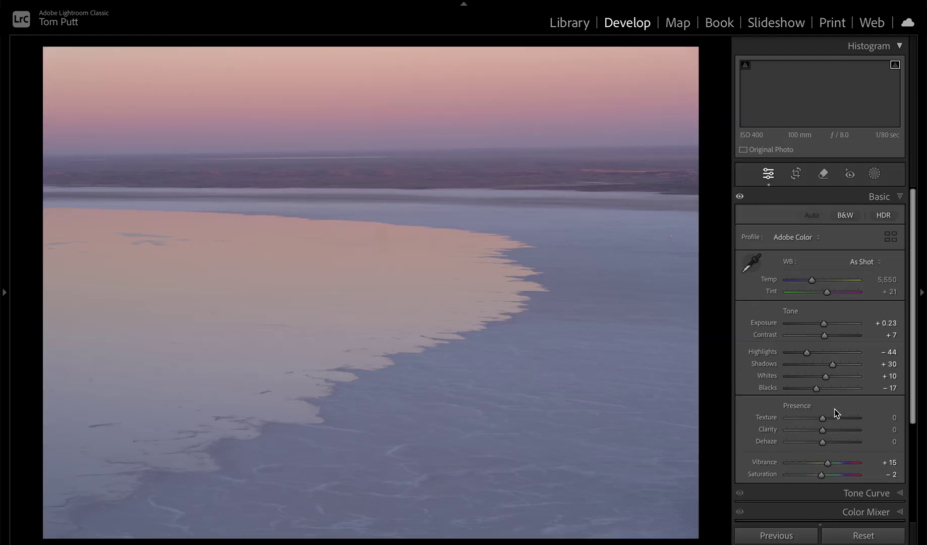
drag(838, 473, 835, 475)
mouse_move(826, 441)
mouse_down()
mouse_move(834, 443)
mouse_move(825, 442)
mouse_up()
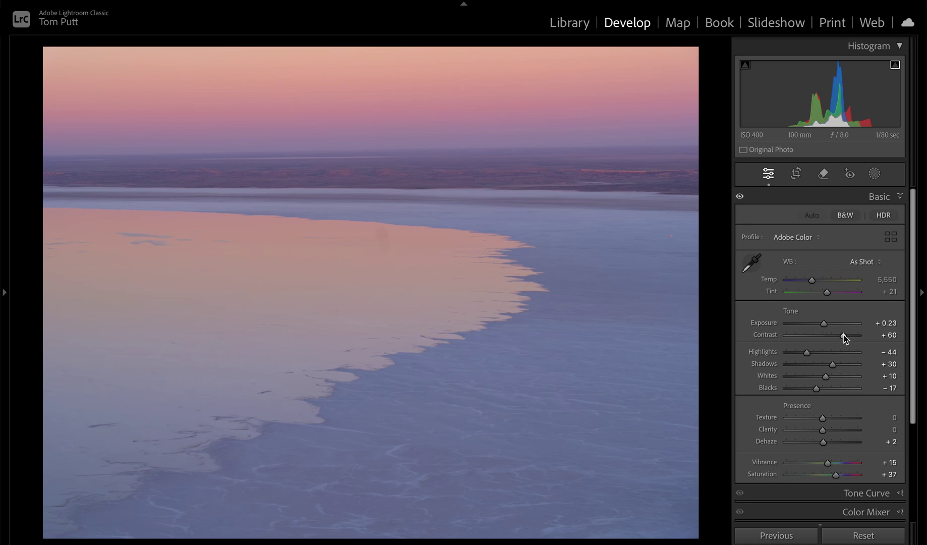
click(844, 335)
click(858, 335)
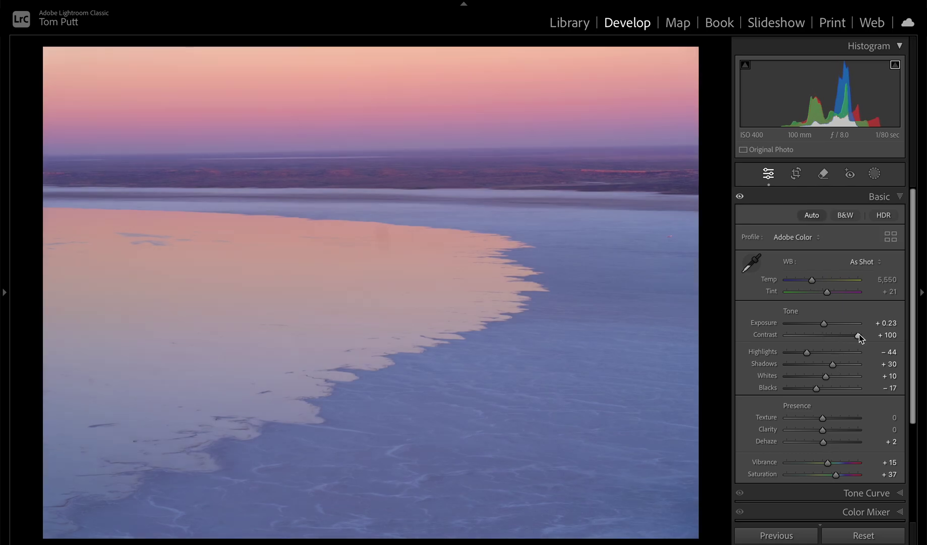
drag(858, 334, 855, 334)
Step: Set the Transform Vertical value to -46 and constrain the crop to the corrected image
click(796, 174)
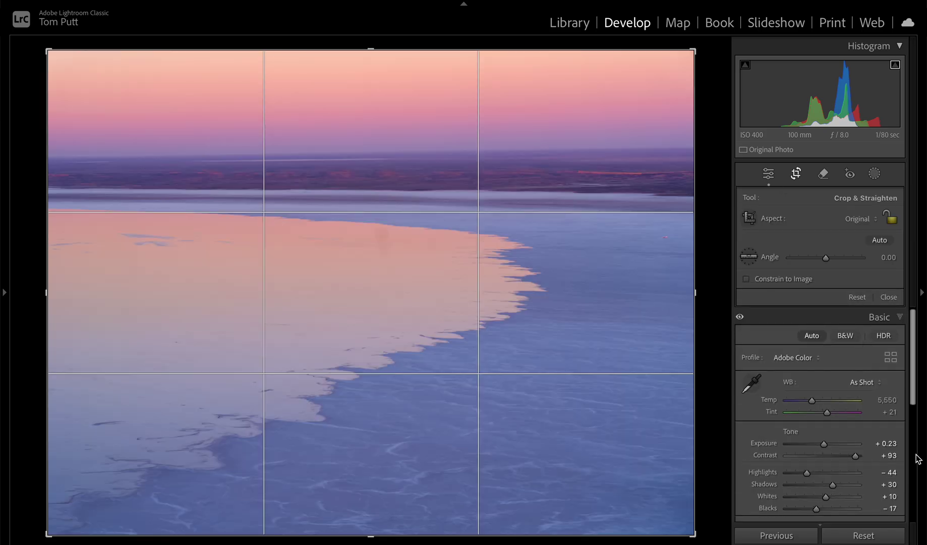
scroll(916, 458, down, 5)
click(867, 501)
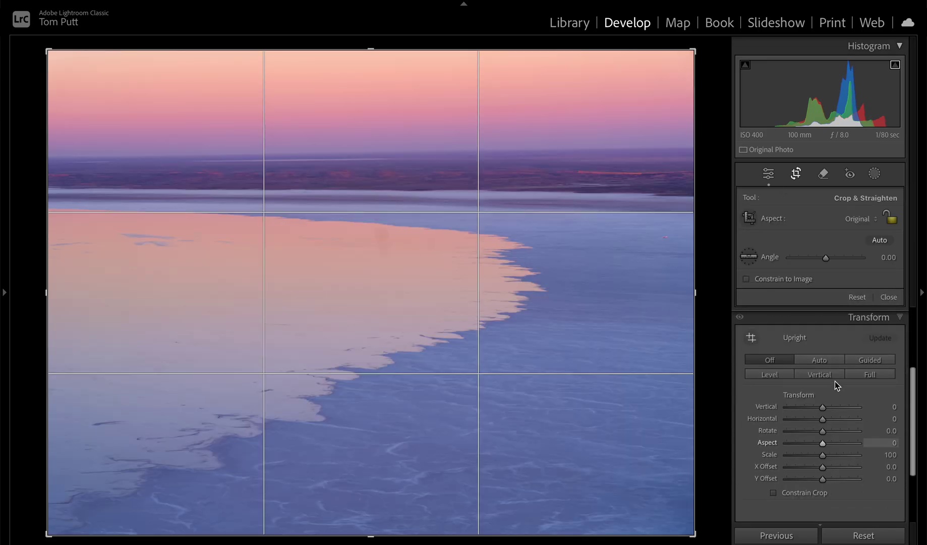
drag(816, 408, 805, 407)
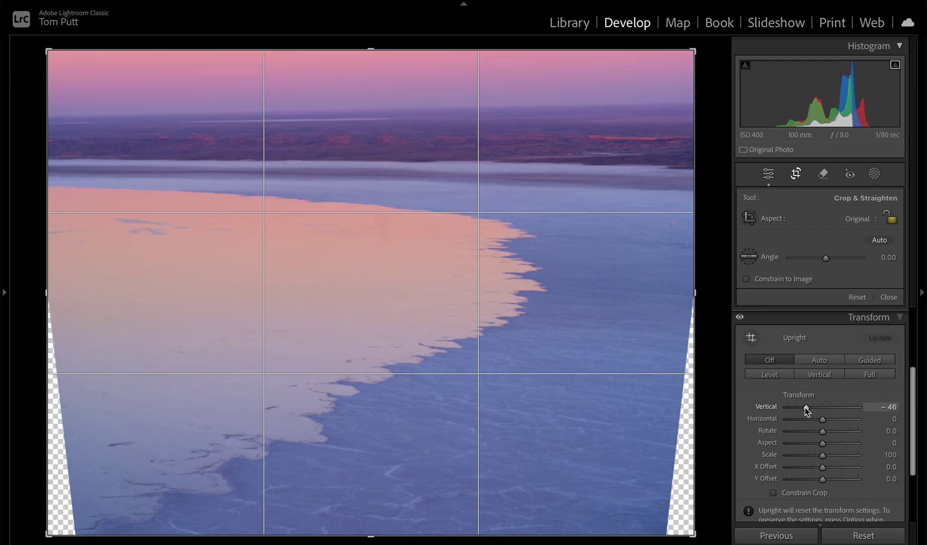
click(798, 492)
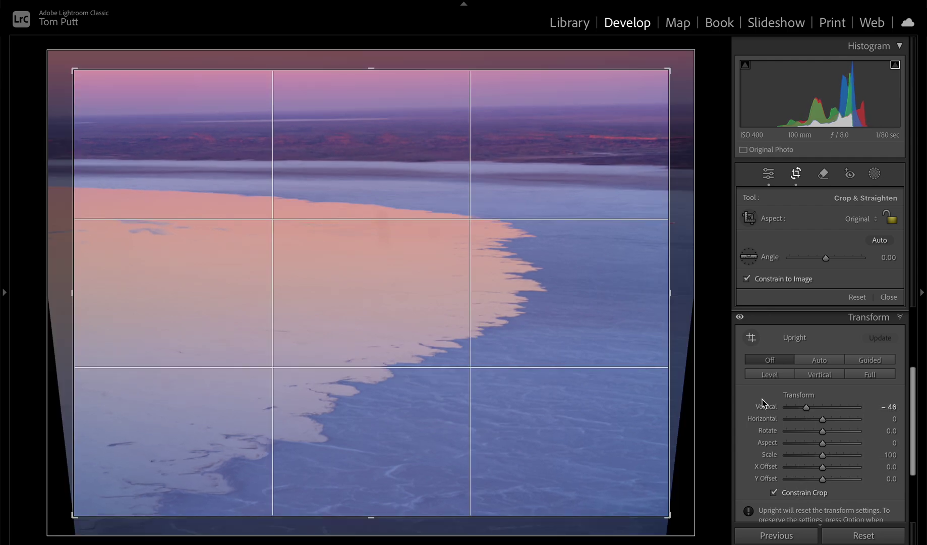
Step: Rotate the shoreline photo within its crop to an angle of 1.21 and apply the crop
drag(695, 539, 688, 543)
key(Return)
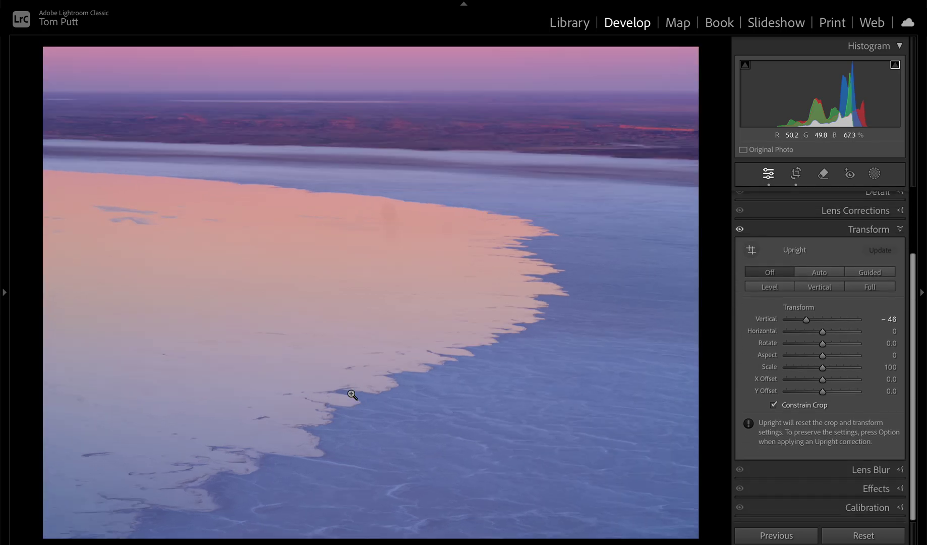
click(795, 174)
drag(684, 499, 684, 499)
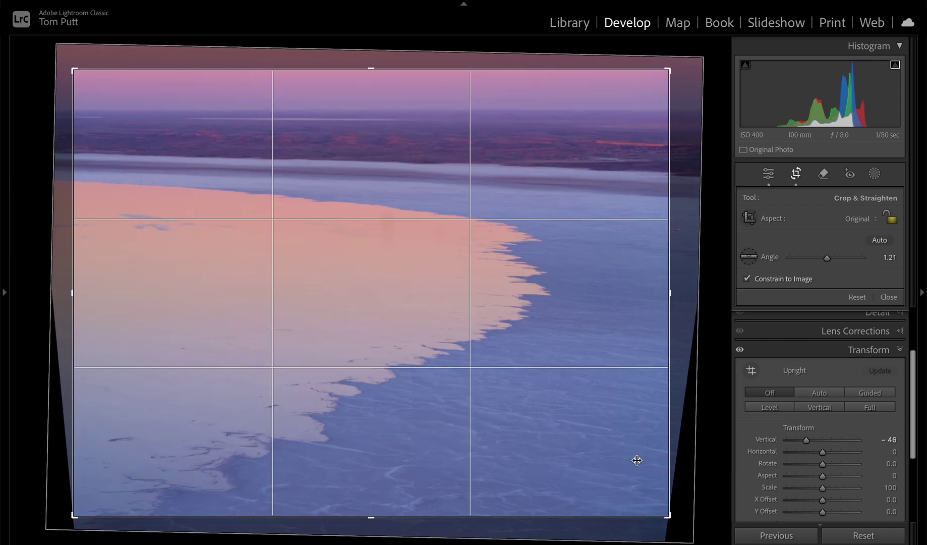
key(Return)
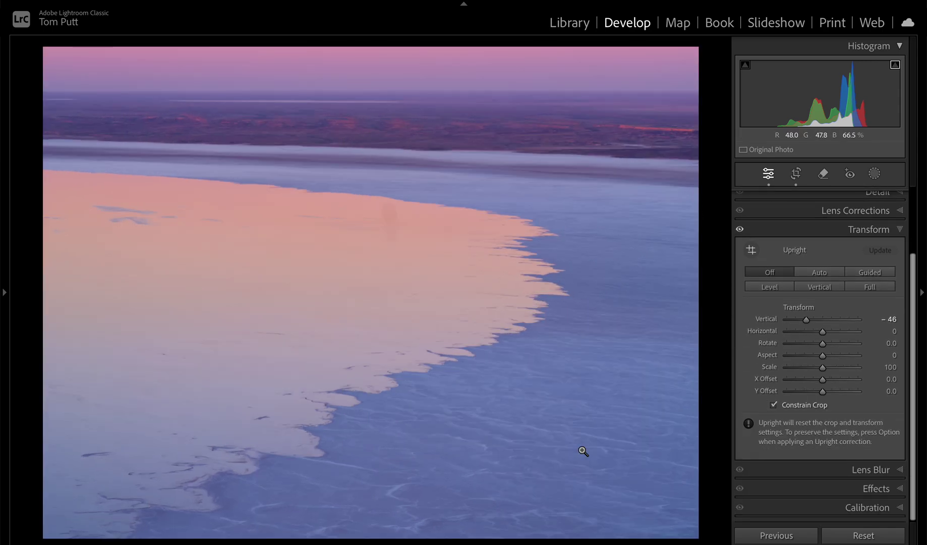
Step: Extend the crop's upper edge to include slightly more sky, and compare the photo before and after editing
click(797, 174)
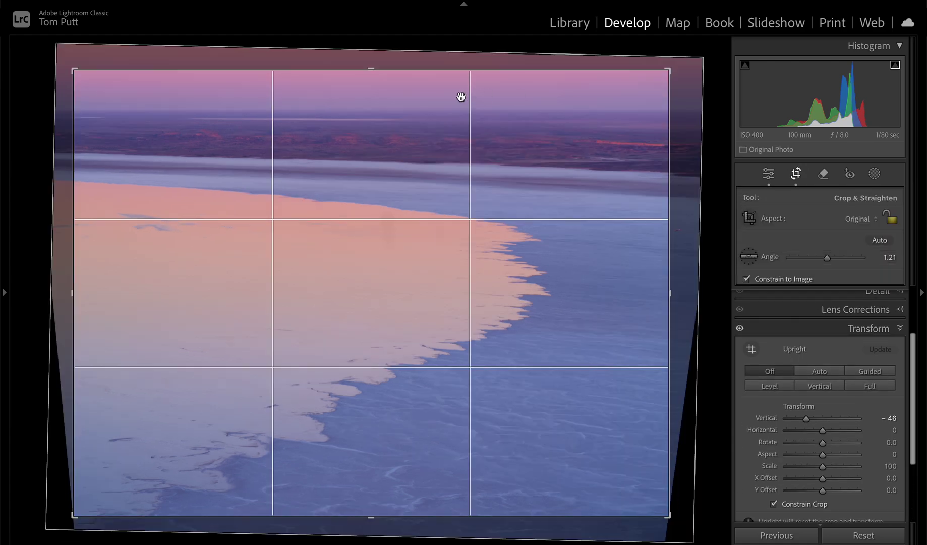
drag(443, 71, 453, 123)
key(Return)
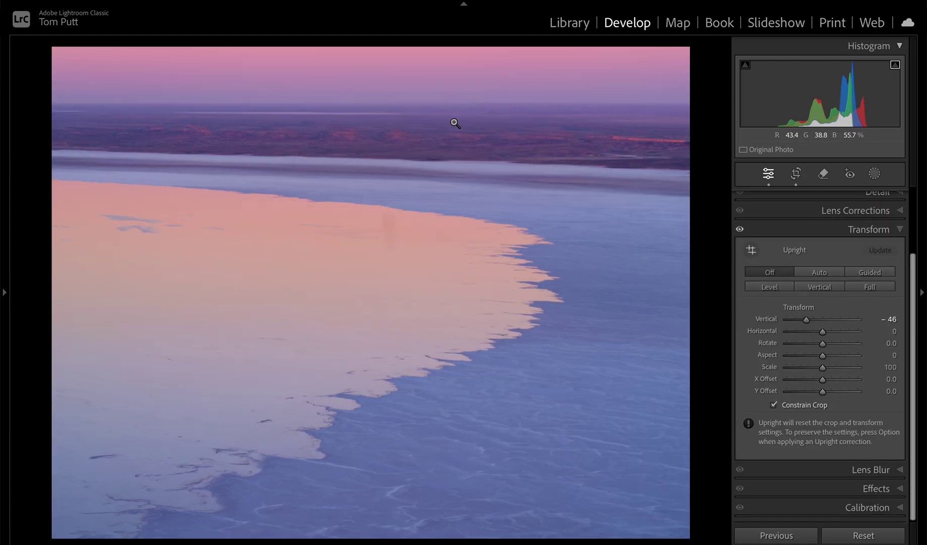
key(backslash)
key(backslash)
Step: Set Whites to +55, Blacks to -45, Vibrance to +21 and Saturation to +39
scroll(881, 207, up, 3)
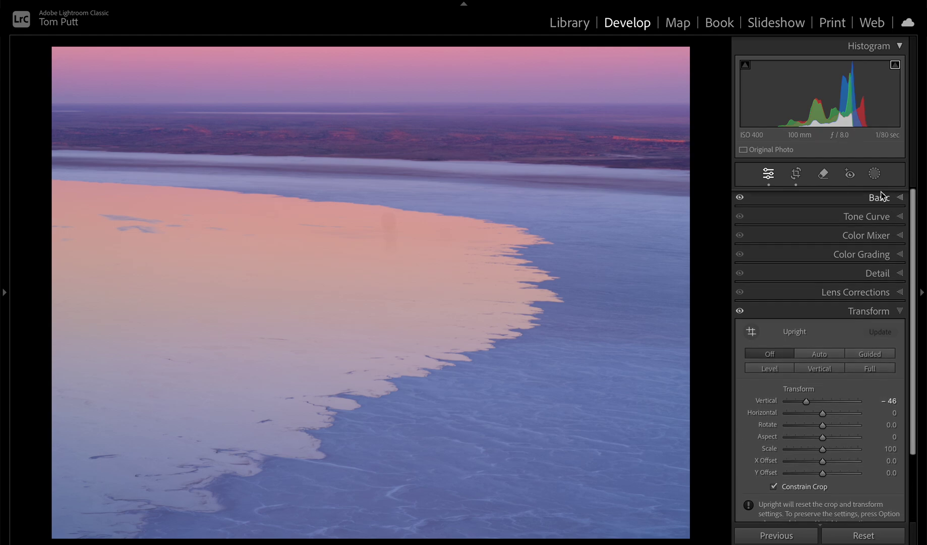
click(880, 196)
click(845, 377)
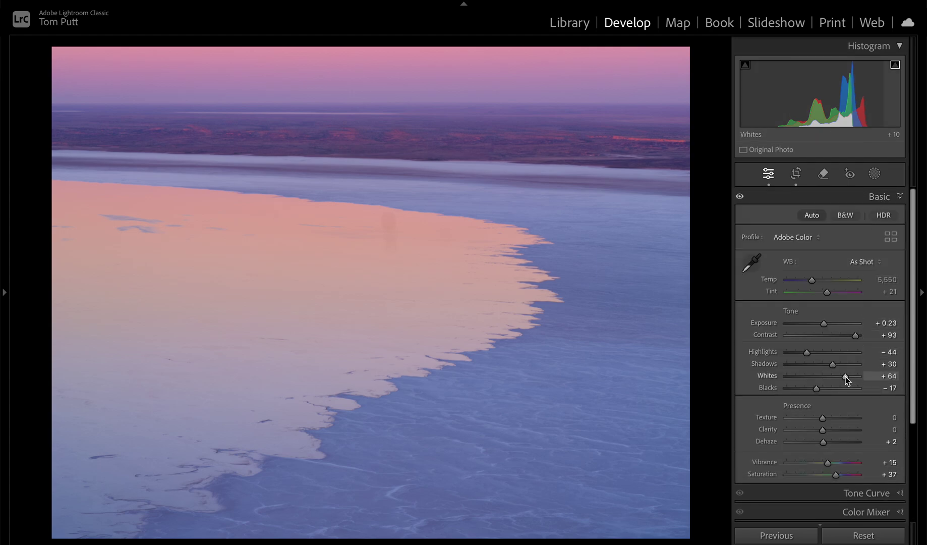
mouse_move(845, 377)
mouse_down()
mouse_move(801, 389)
mouse_move(840, 377)
mouse_up()
mouse_move(843, 467)
mouse_down()
mouse_move(829, 467)
mouse_move(836, 473)
mouse_up()
Step: Compare the shoreline photo with its unedited version and rate it five stars
key(backslash)
key(backslash)
key(backslash)
key(backslash)
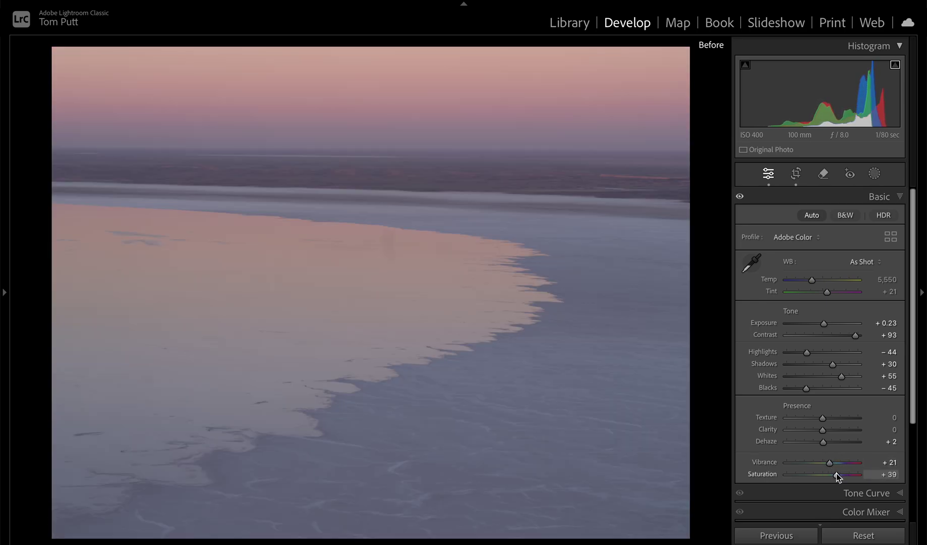
key(5)
Step: Return to the photo grid and open the sunset photo LakeEyre2025-_DSF6098 near the start of the series
key(g)
scroll(602, 233, up, 5)
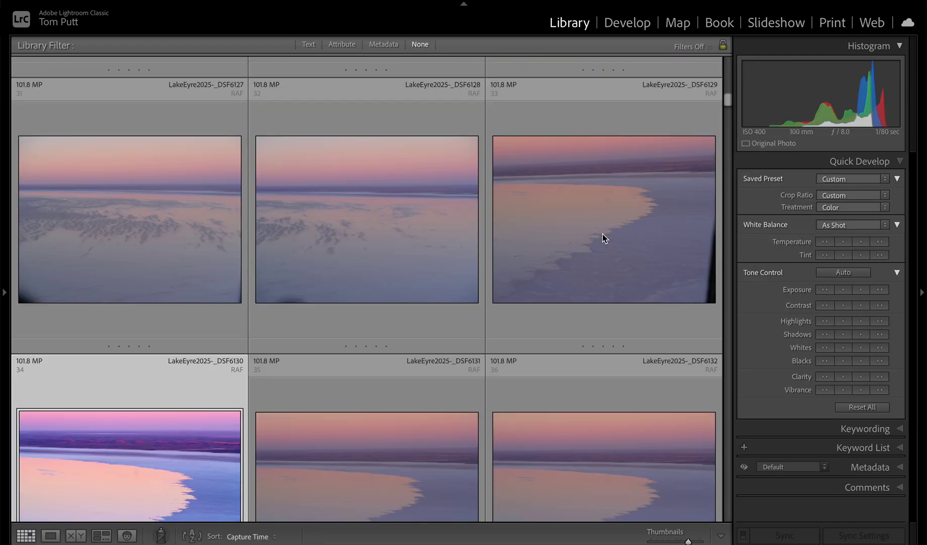
scroll(583, 234, up, 1)
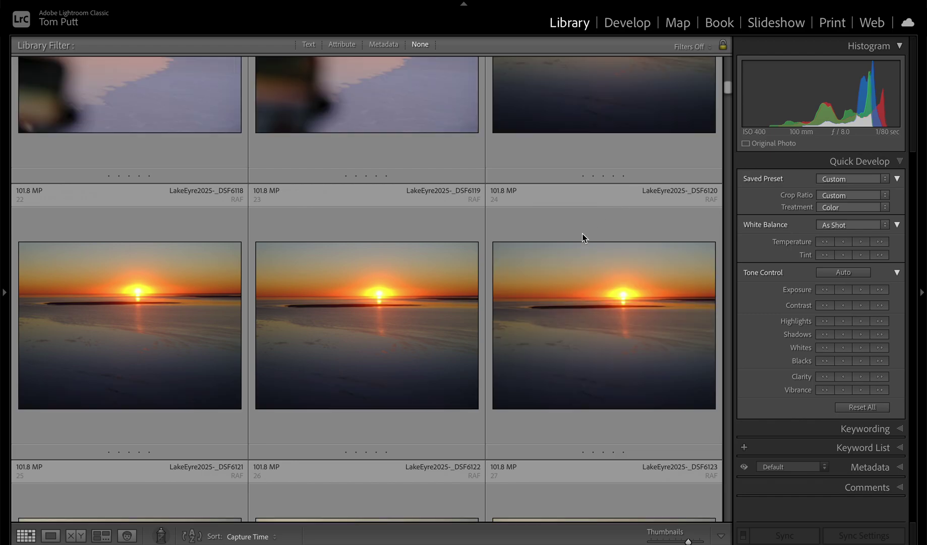
scroll(583, 237, up, 2)
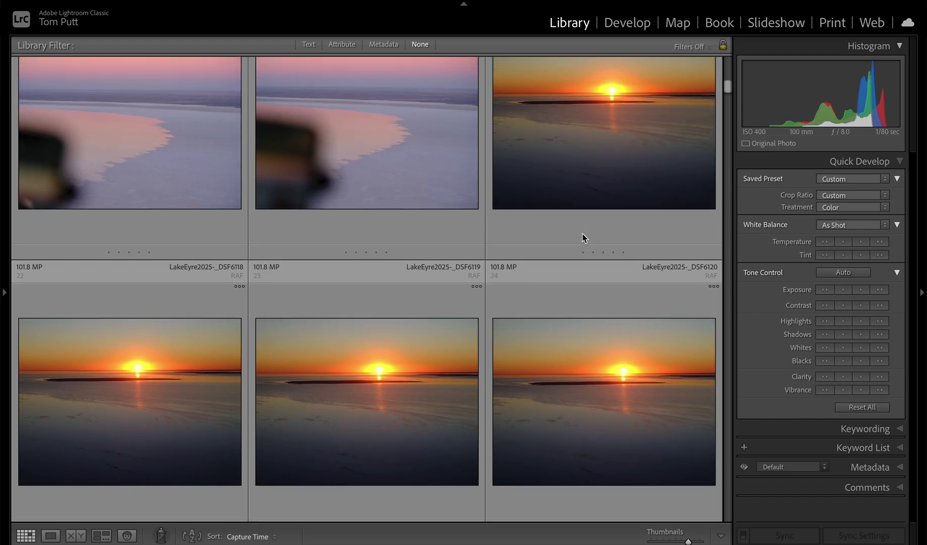
scroll(583, 237, up, 10)
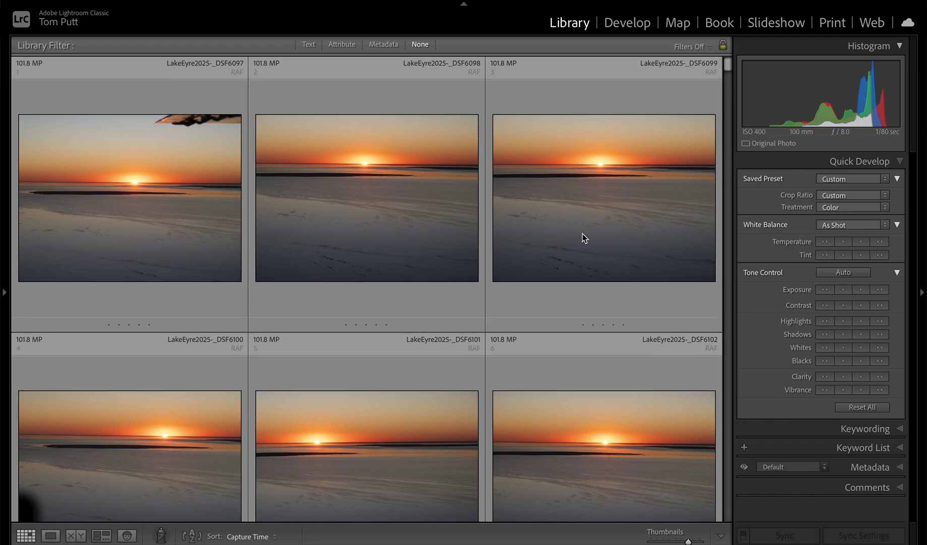
double_click(421, 227)
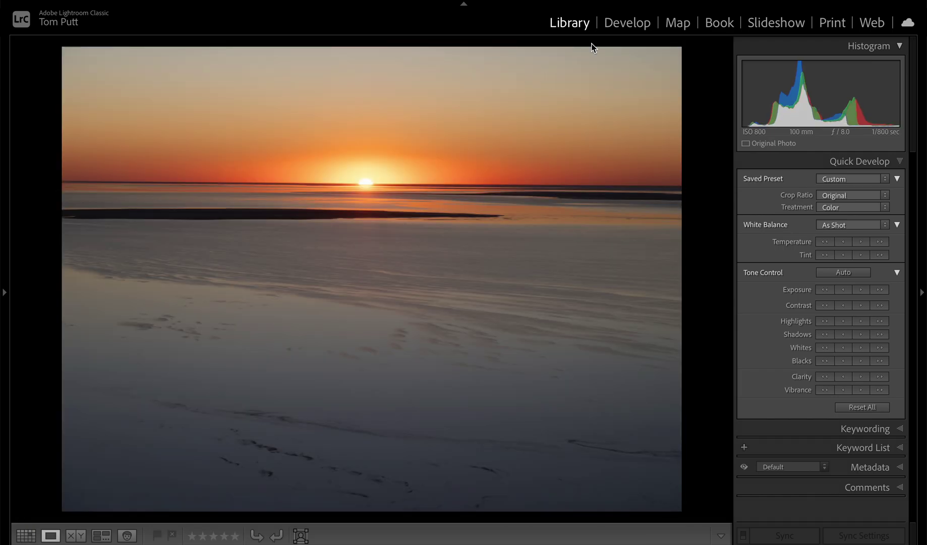
Step: Straighten the sunset photo's horizon automatically in Develop and apply the crop
click(622, 26)
click(795, 177)
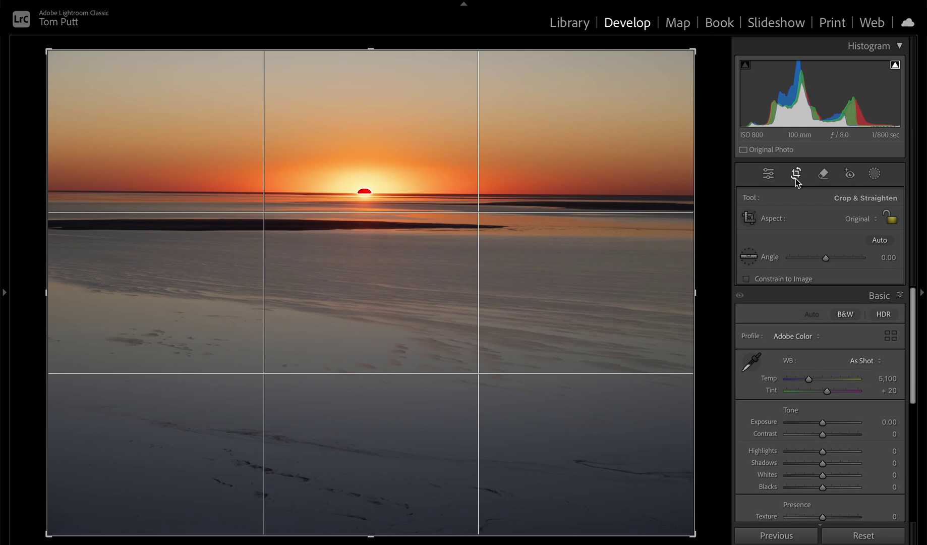
click(879, 240)
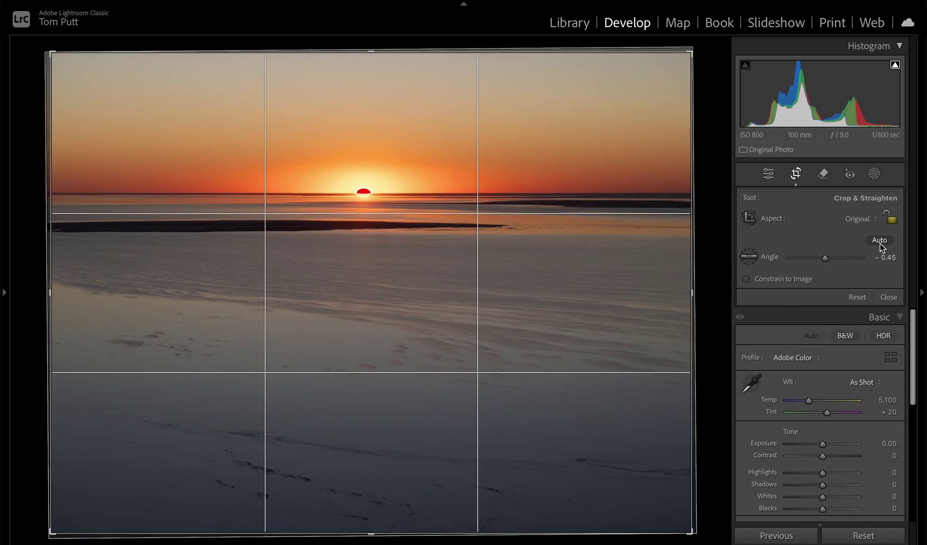
key(Return)
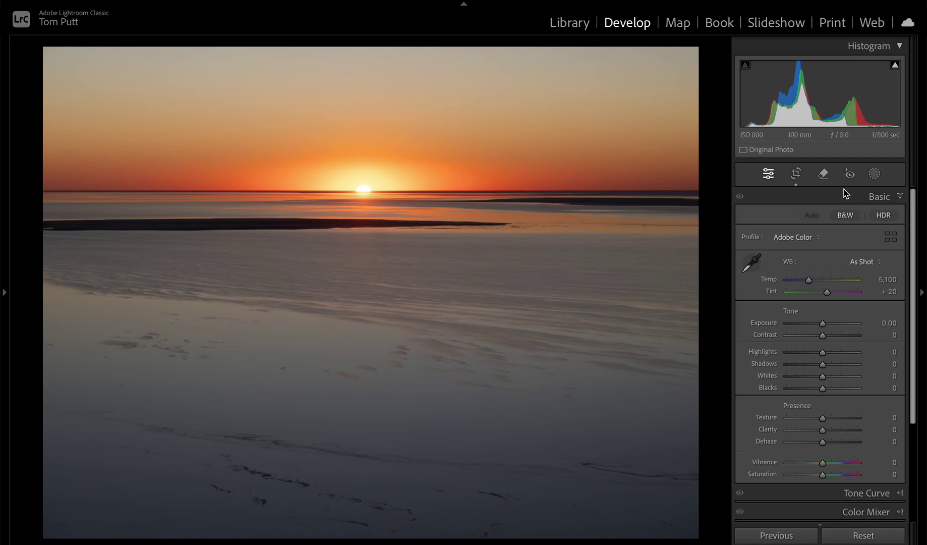
Step: Apply Auto tone to the sunset photo and set the Transform Vertical value to -43
click(814, 218)
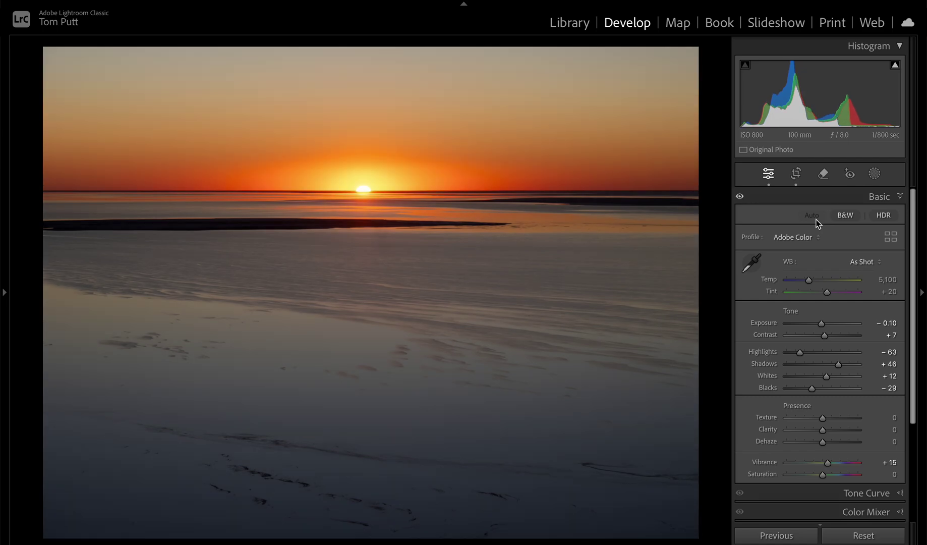
scroll(912, 458, down, 3)
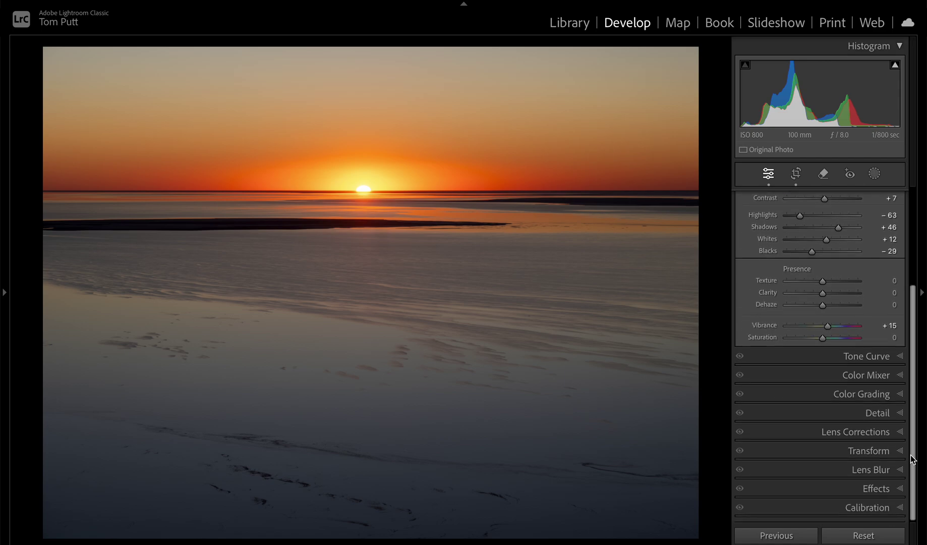
click(872, 453)
drag(824, 383, 807, 384)
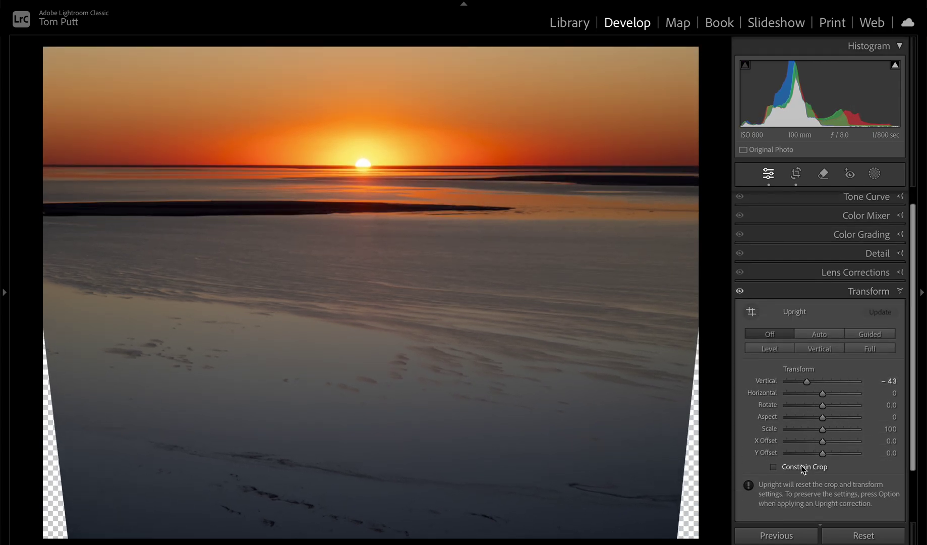
Step: Constrain the sunset photo's crop, set its Transform Vertical value to -47, and compare it with the unedited version
click(800, 467)
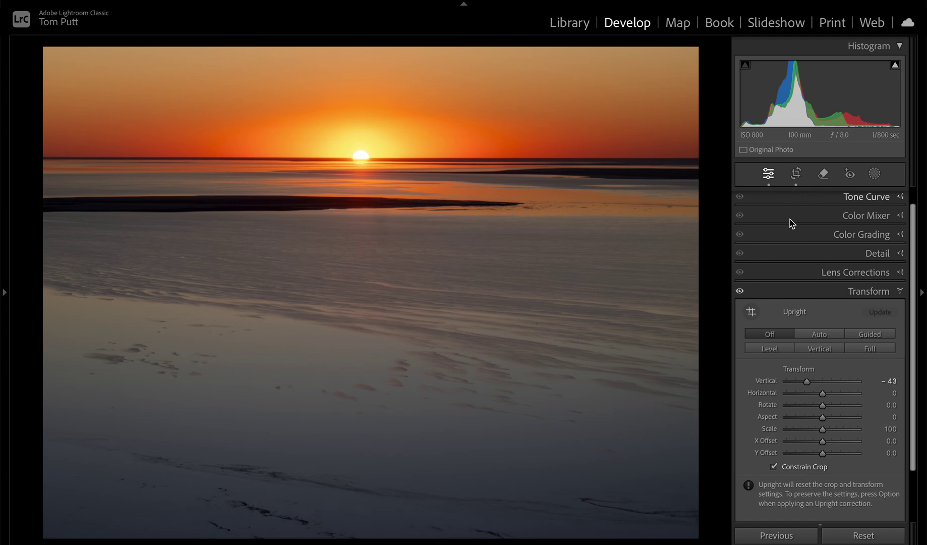
drag(804, 379, 805, 381)
key(backslash)
key(backslash)
key(backslash)
key(backslash)
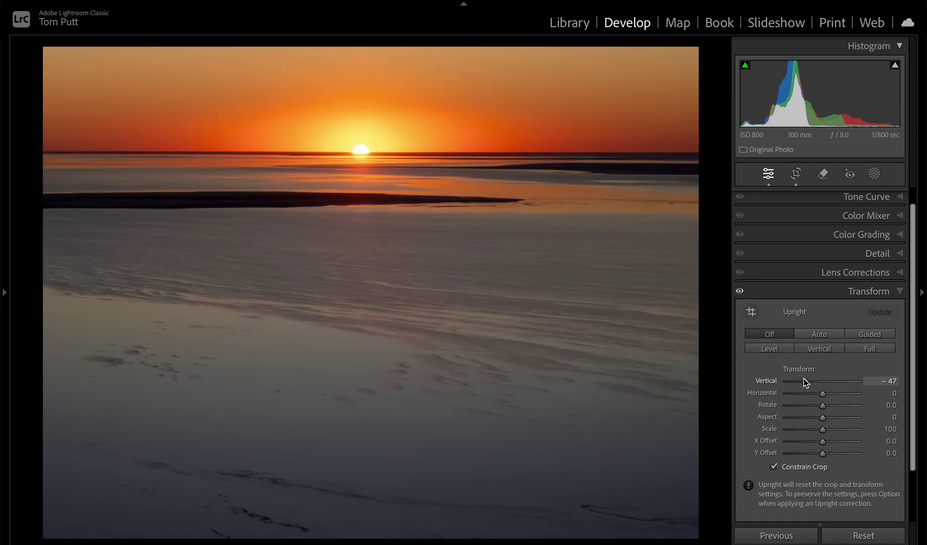
Step: Recrop the sunset photo to a slightly tighter custom frame, repositioning the horizon and trimming the side, and apply the crop
click(795, 177)
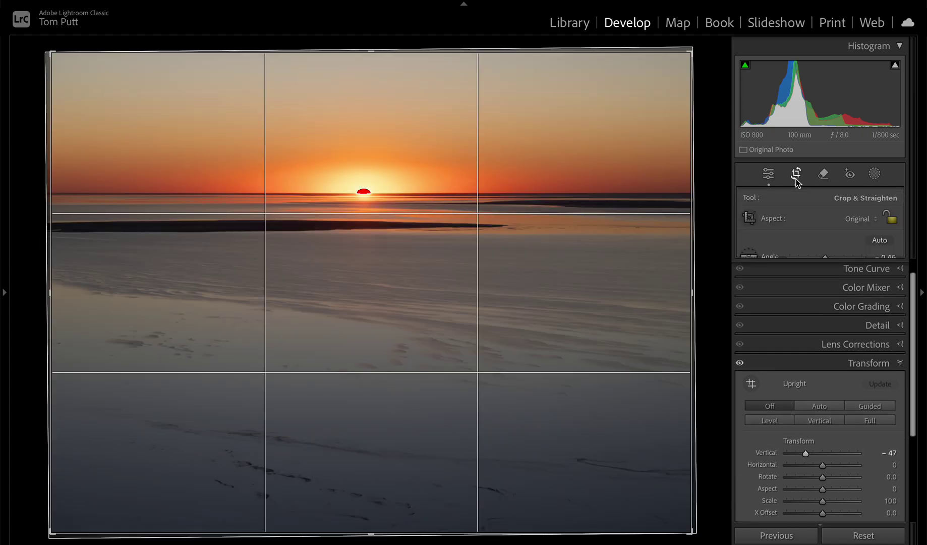
drag(395, 68, 389, 60)
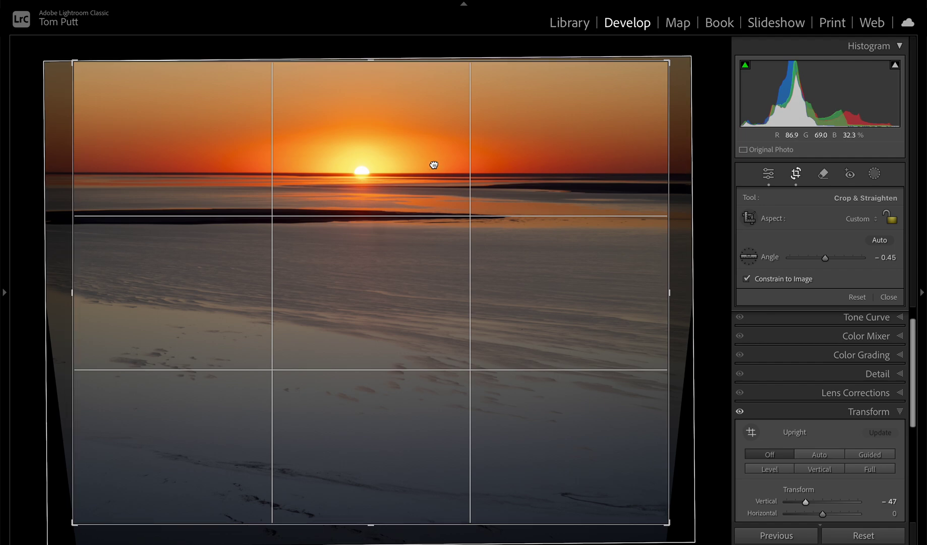
drag(668, 224, 655, 222)
key(Return)
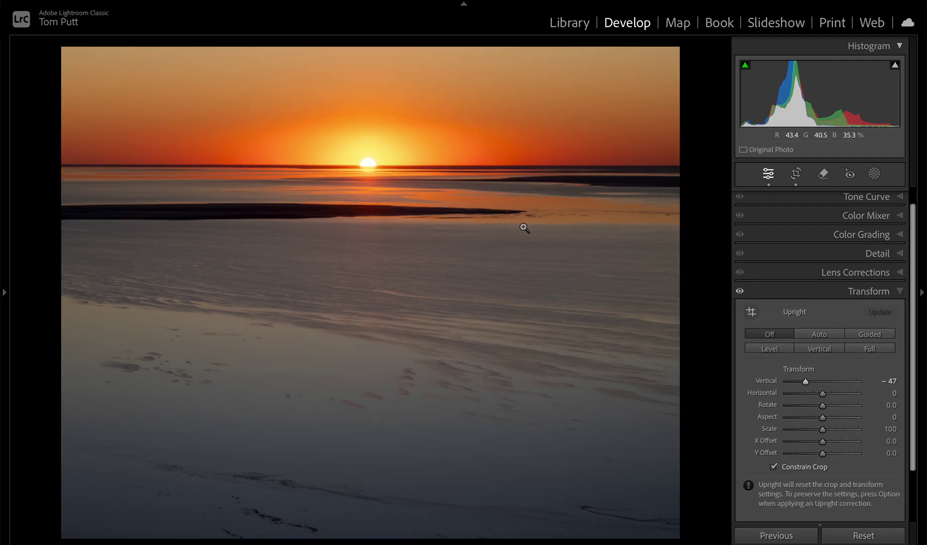
Step: Raise the sunset photo's Exposure to +0.30 and rate it five stars
scroll(771, 224, up, 1)
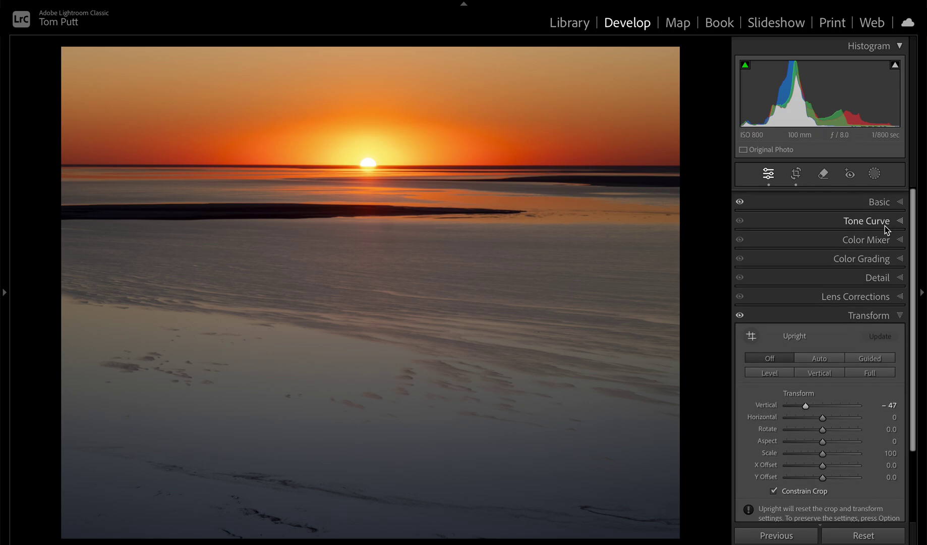
click(880, 198)
drag(822, 323, 827, 326)
key(5)
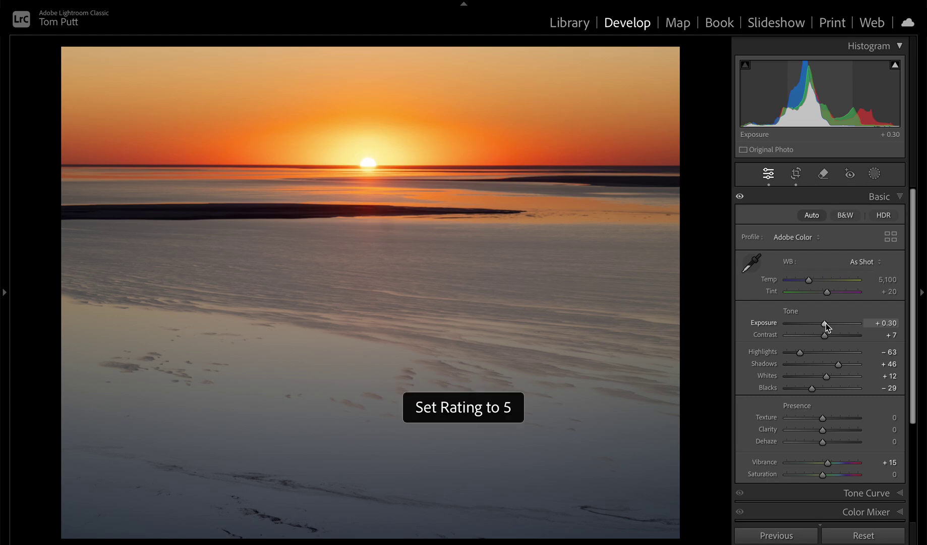
Step: Return to the photo grid, browse further through the series and open the riverbank photo LakeEyre2025-_DSF6179
key(g)
scroll(726, 471, down, 7)
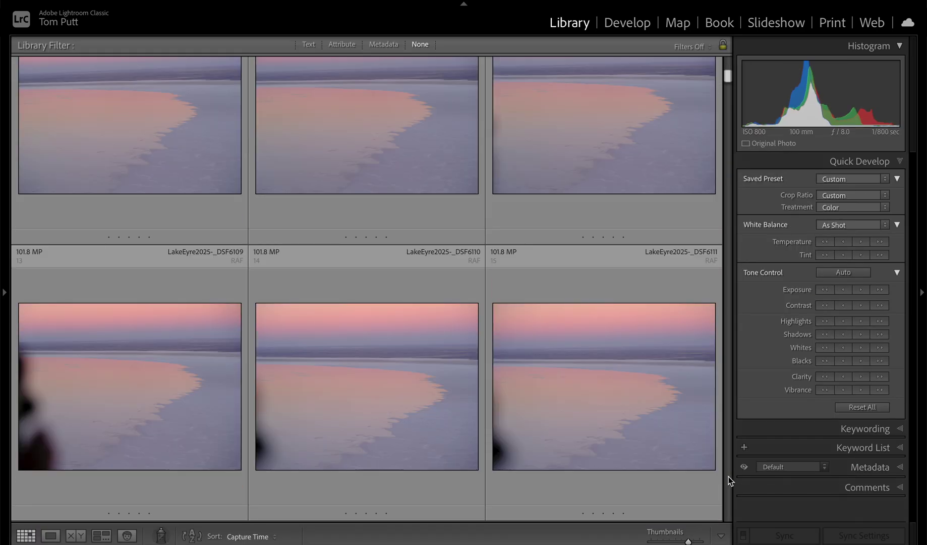
scroll(729, 476, down, 5)
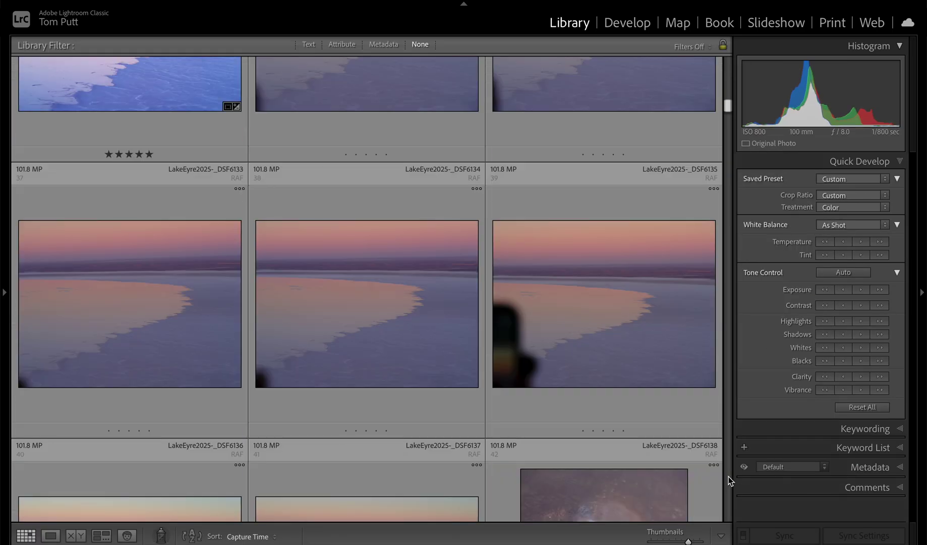
scroll(729, 475, down, 7)
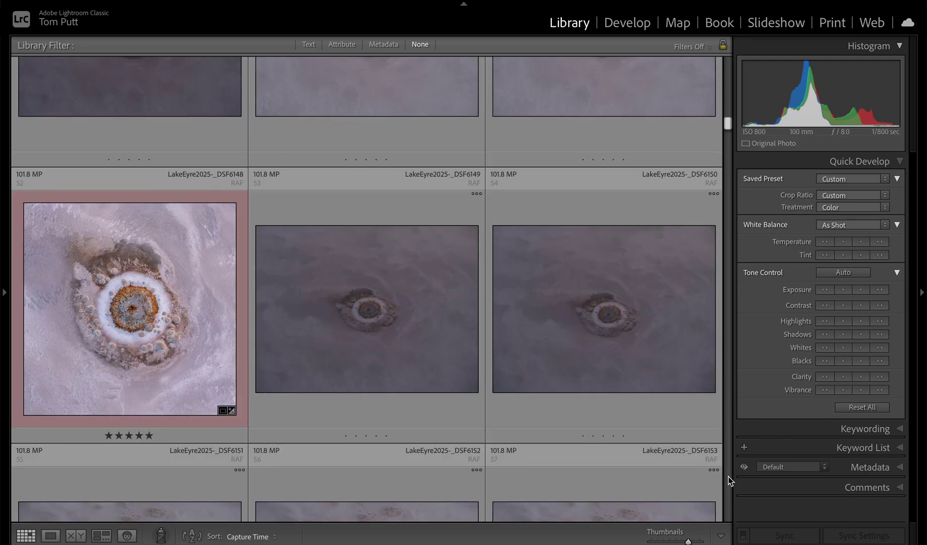
scroll(729, 475, down, 5)
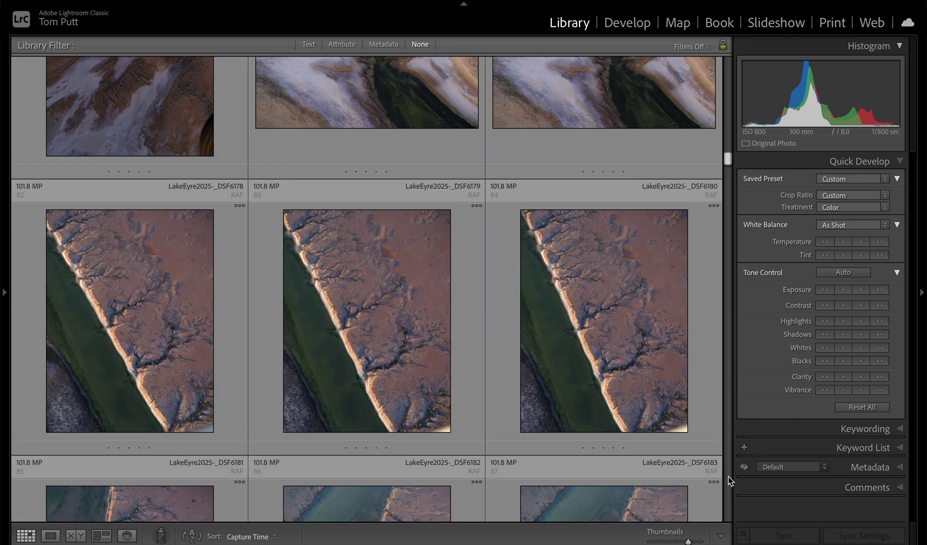
scroll(622, 401, up, 1)
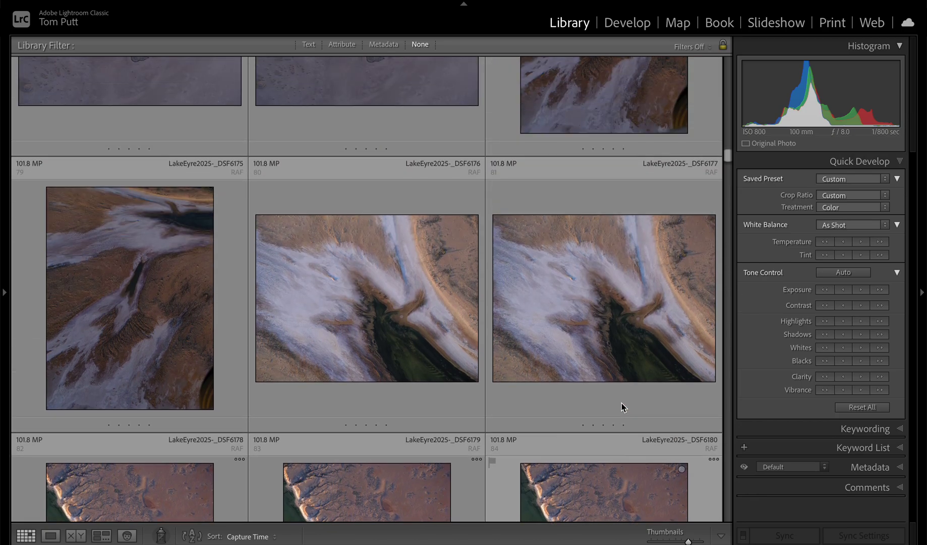
scroll(621, 402, down, 1)
double_click(440, 294)
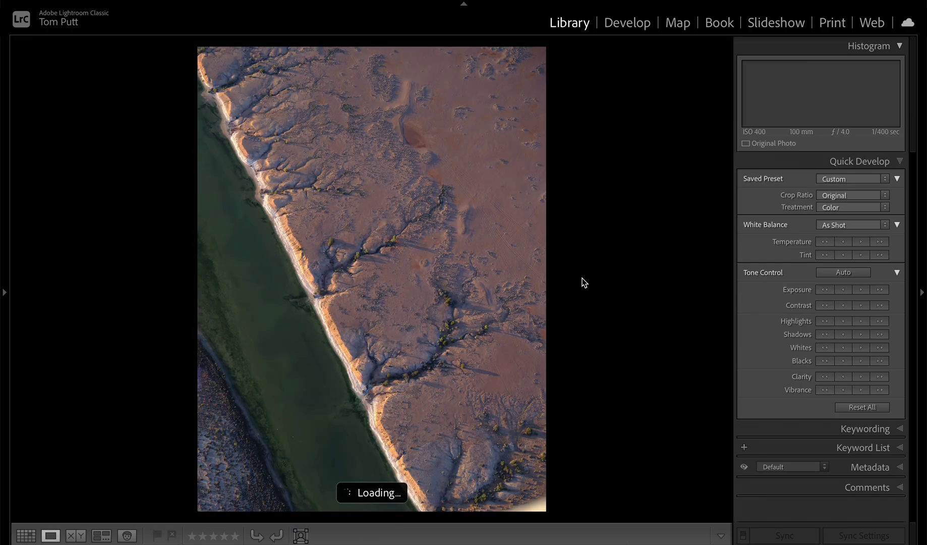
Step: Go back to the grid and open the riverbank photo LakeEyre2025-_DSF6181 in the Develop module
key(g)
scroll(581, 278, down, 2)
scroll(582, 278, up, 1)
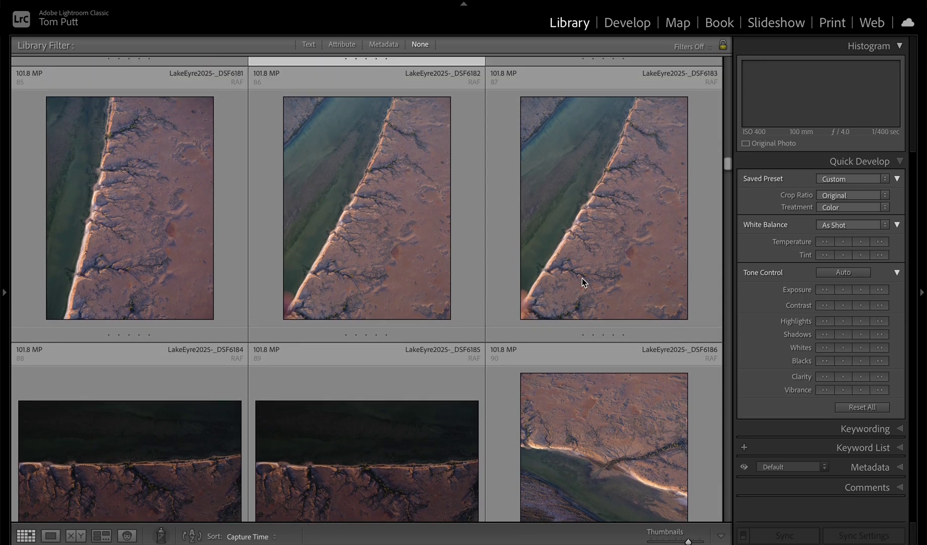
key(e)
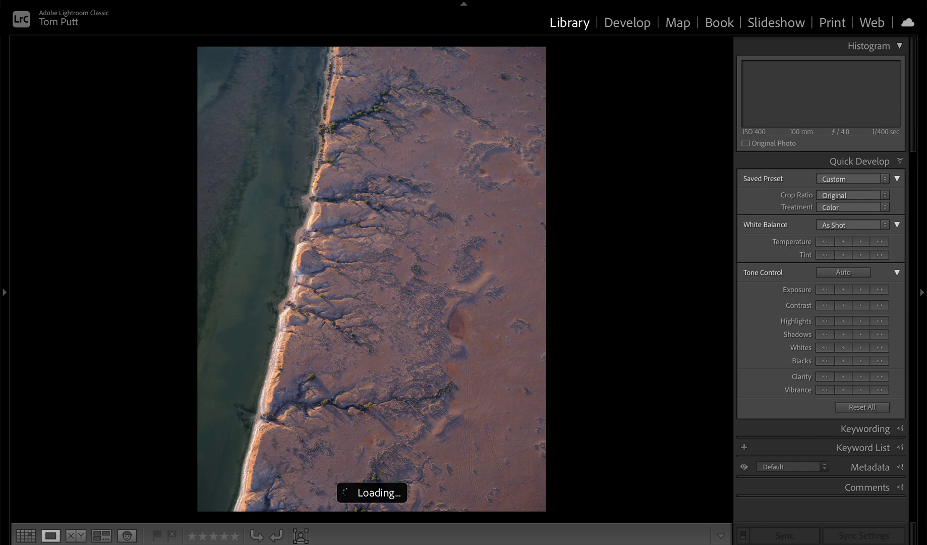
click(627, 24)
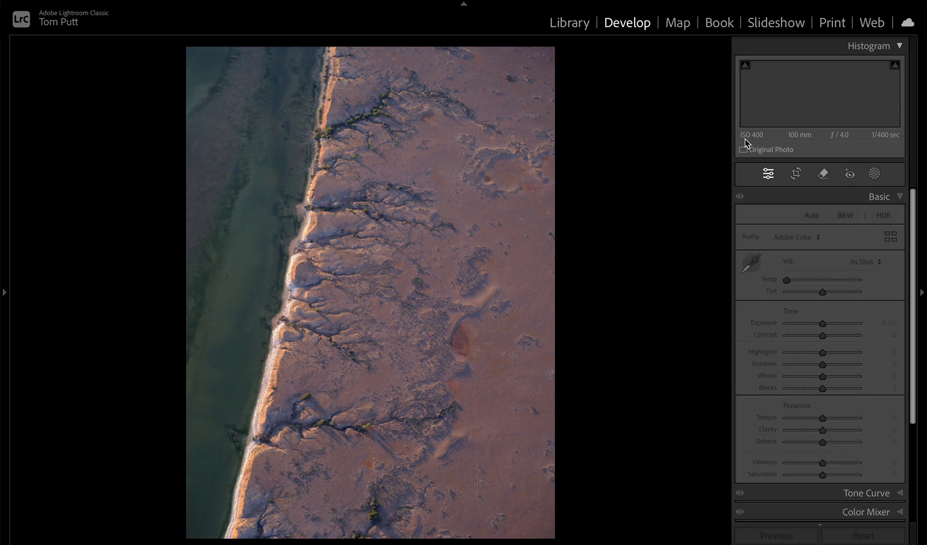
Step: Apply Auto tone to the riverbank photo and set Saturation to +30 and Dehaze to +17
click(813, 215)
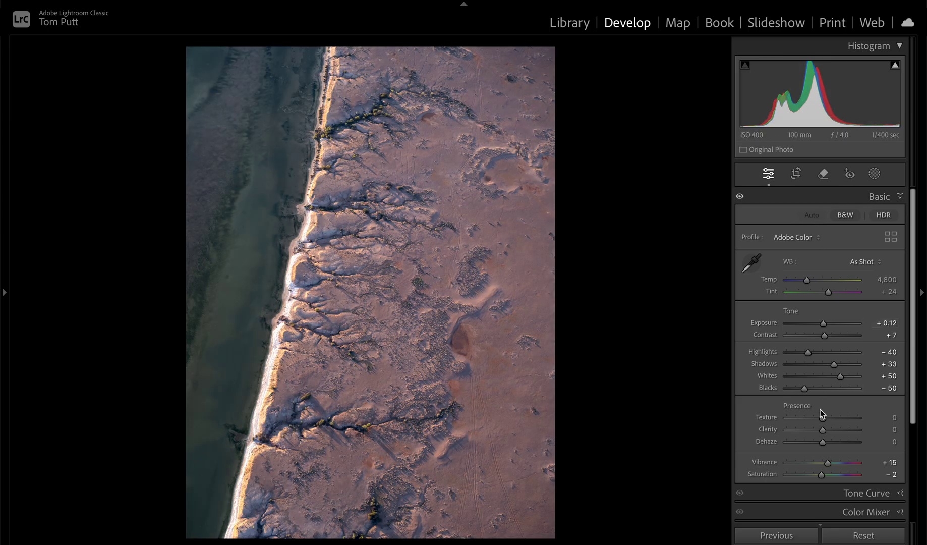
drag(837, 474, 849, 474)
drag(822, 442, 830, 441)
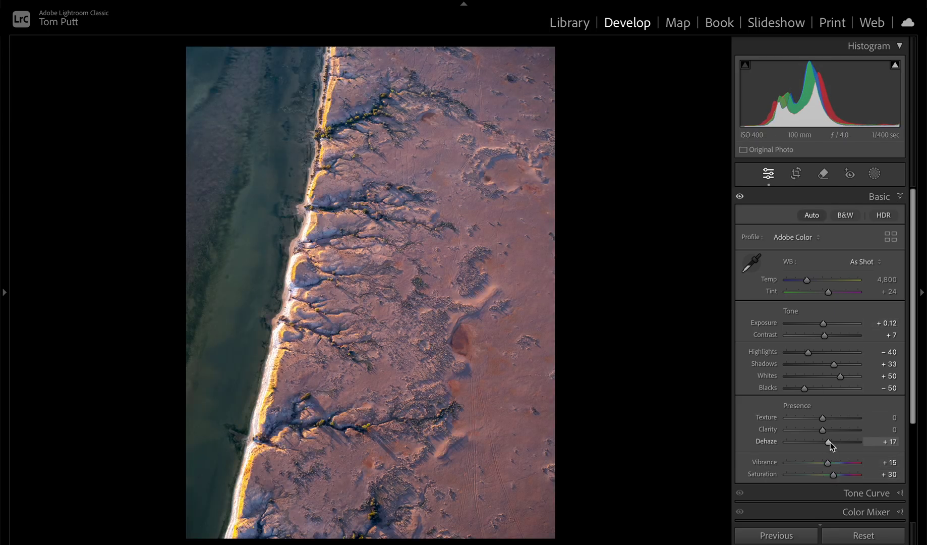
Step: Set the riverbank photo's white balance to Temp 4,954 and Tint +14, and rotate the photo 180 degrees
drag(830, 293, 810, 279)
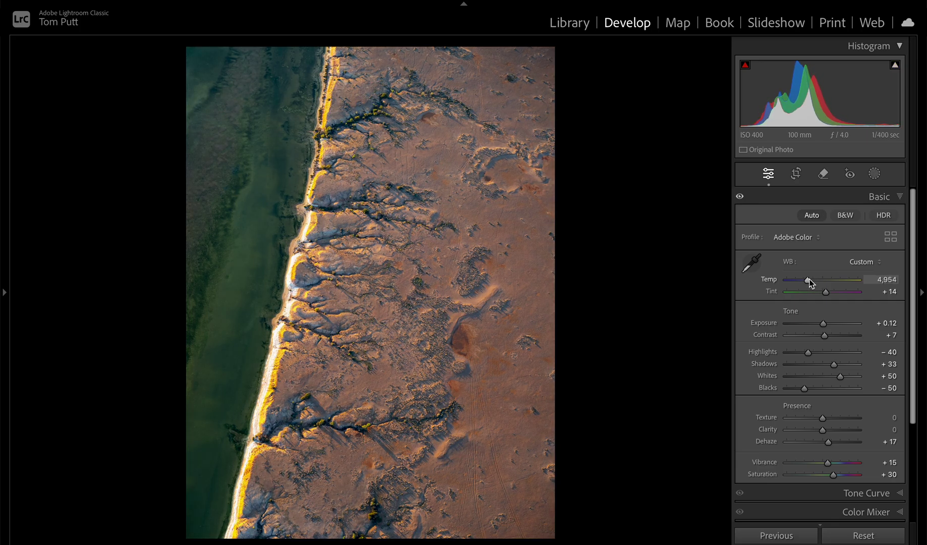
key(ctrl+bracketleft)
key(ctrl+bracketleft)
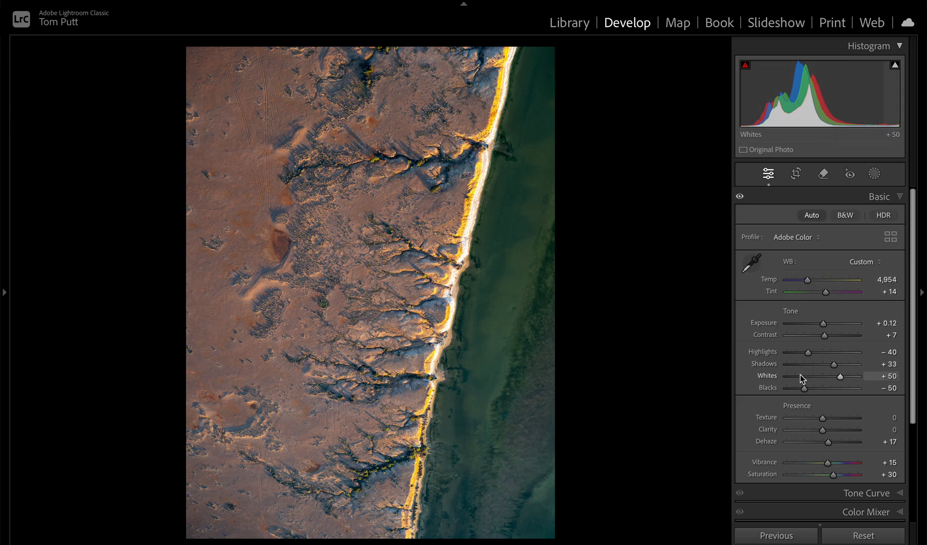
Step: Compare the riverbank photo with its unedited version, turn on the highlight clipping warning and rate the photo five stars
key(backslash)
key(backslash)
key(backslash)
key(backslash)
click(895, 64)
key(5)
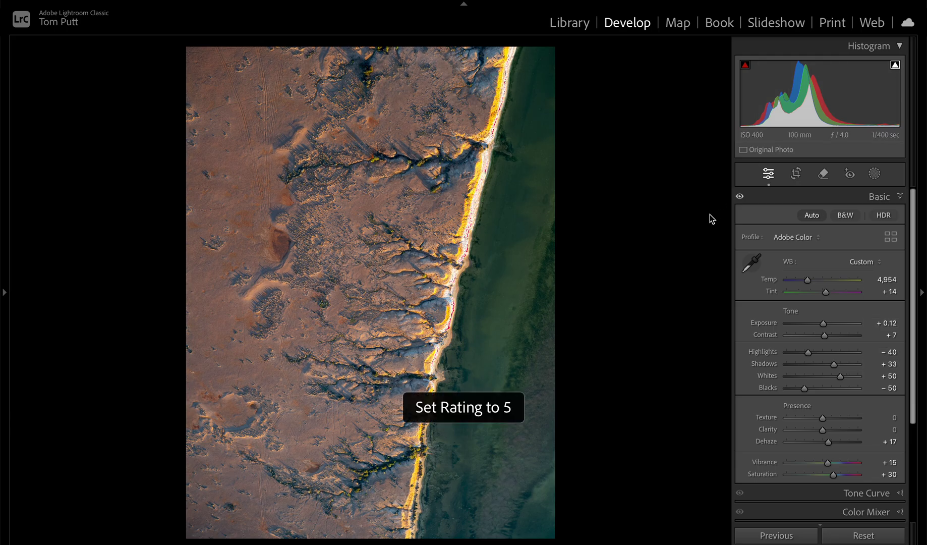
Step: Return to the photo grid and look through the rest of the Lake Eyre series, noting edited and unedited shots
key(g)
scroll(730, 500, down, 5)
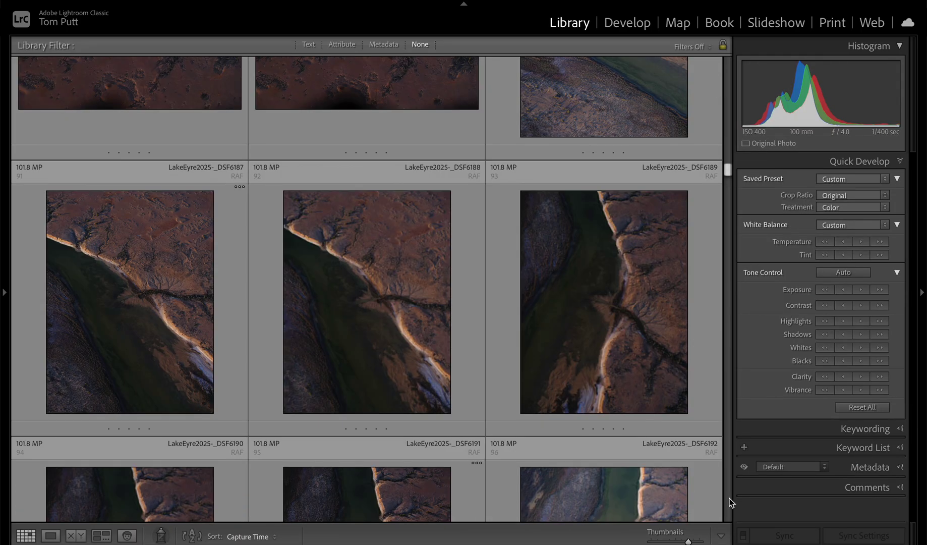
scroll(730, 500, down, 15)
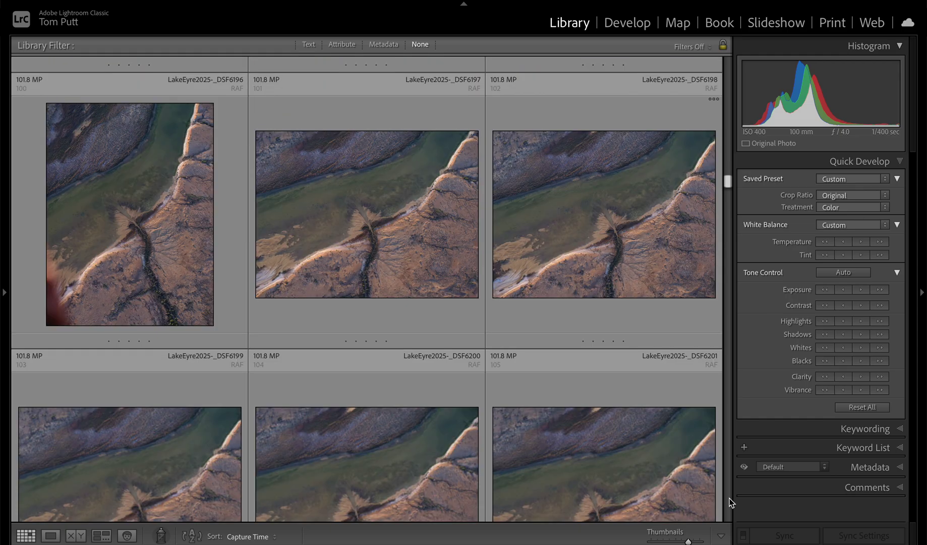
scroll(730, 501, down, 20)
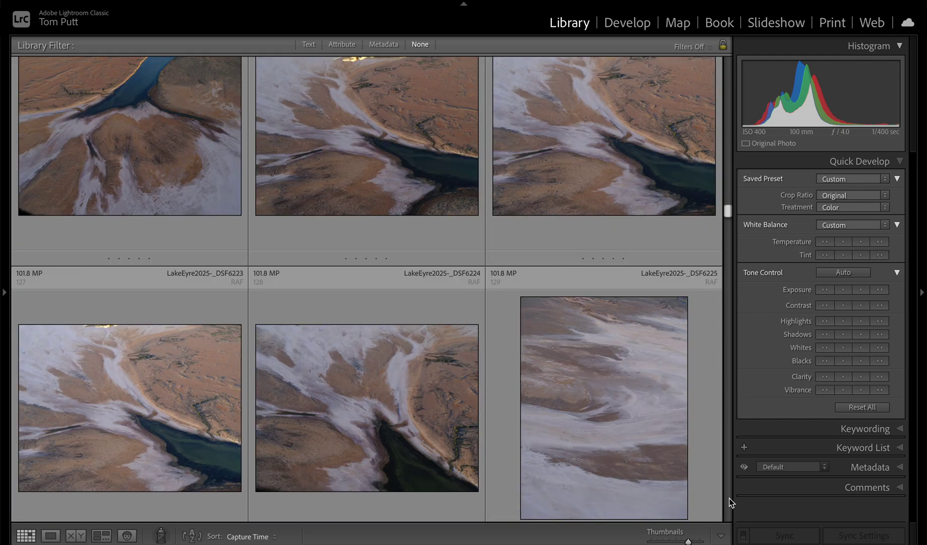
scroll(730, 500, down, 12)
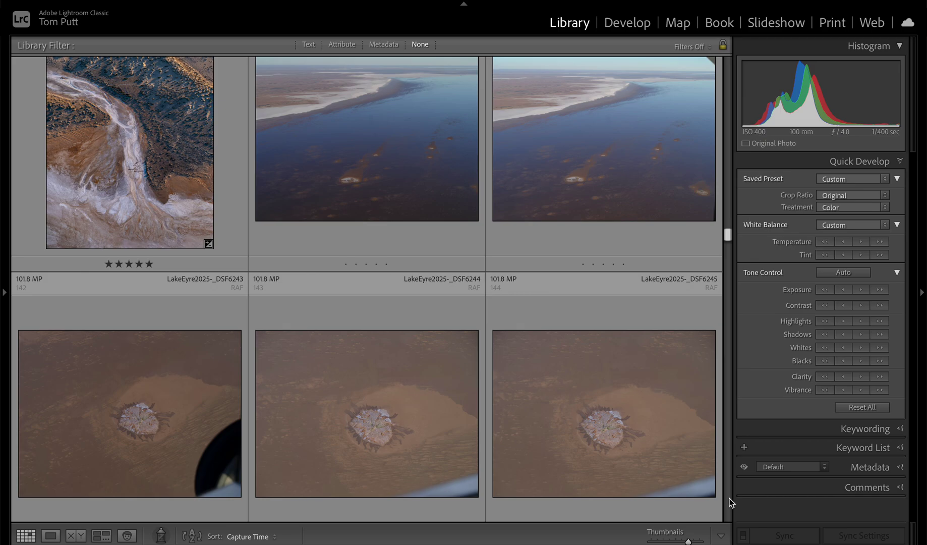
scroll(730, 501, down, 9)
scroll(730, 500, down, 20)
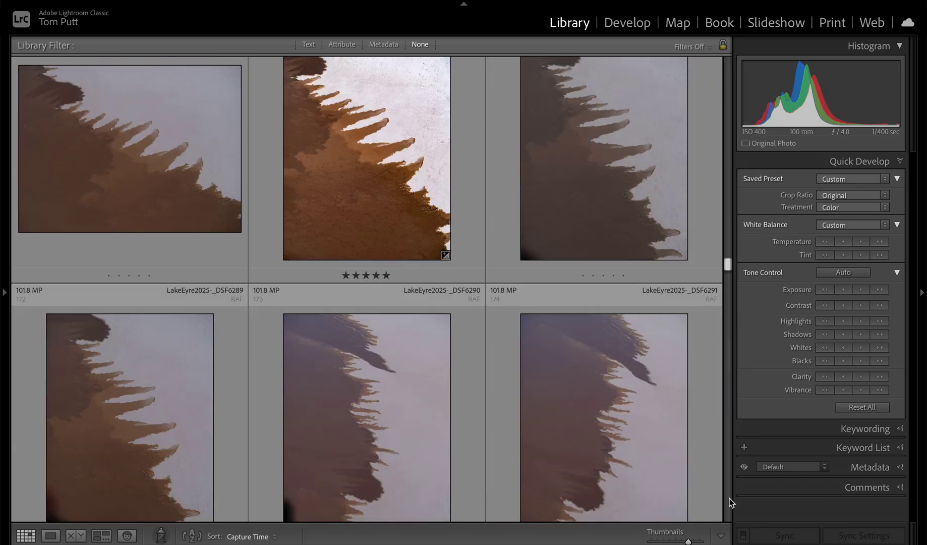
scroll(730, 500, down, 9)
scroll(730, 502, down, 20)
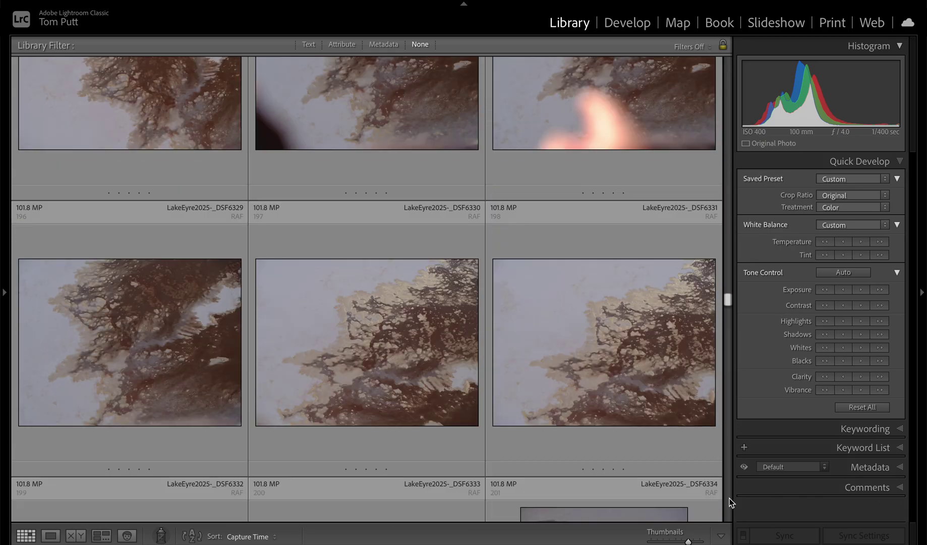
scroll(730, 500, down, 10)
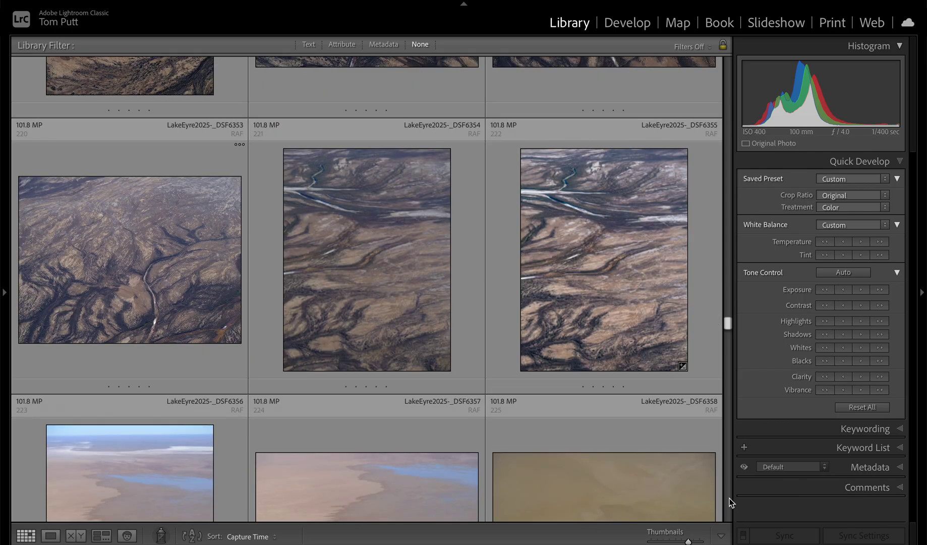
scroll(730, 500, down, 5)
scroll(730, 501, down, 20)
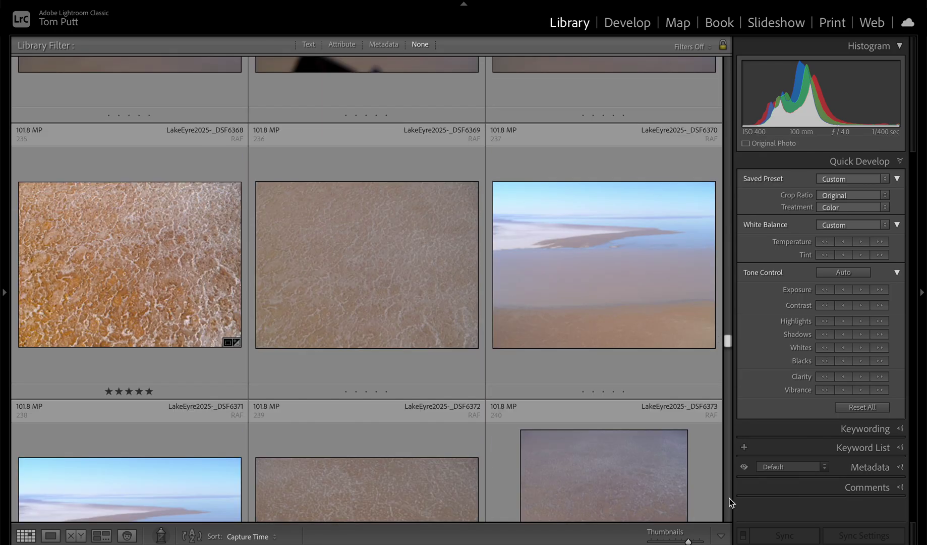
scroll(730, 501, down, 18)
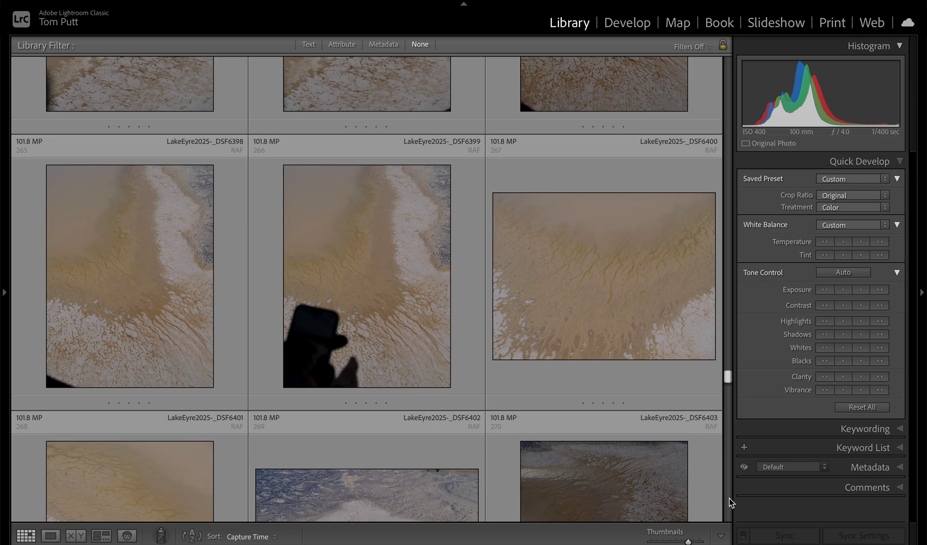
scroll(730, 501, down, 6)
scroll(730, 501, down, 20)
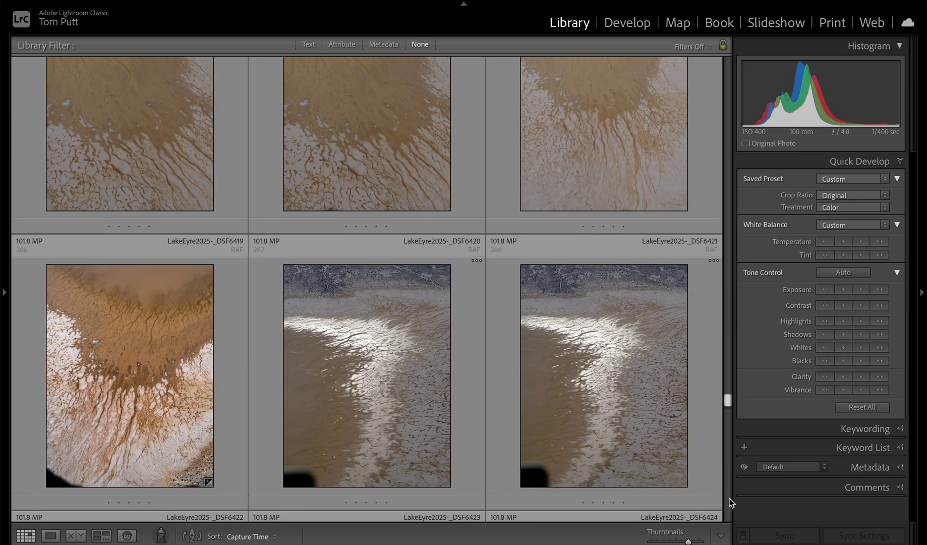
scroll(730, 502, down, 18)
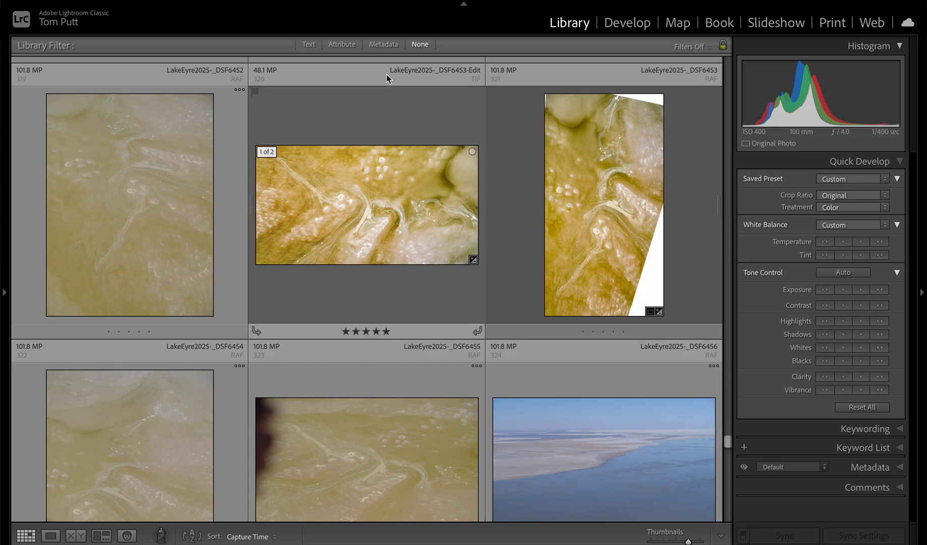
Step: Filter the grid by attribute to show only five-star photos and shrink the thumbnails
click(341, 45)
click(541, 63)
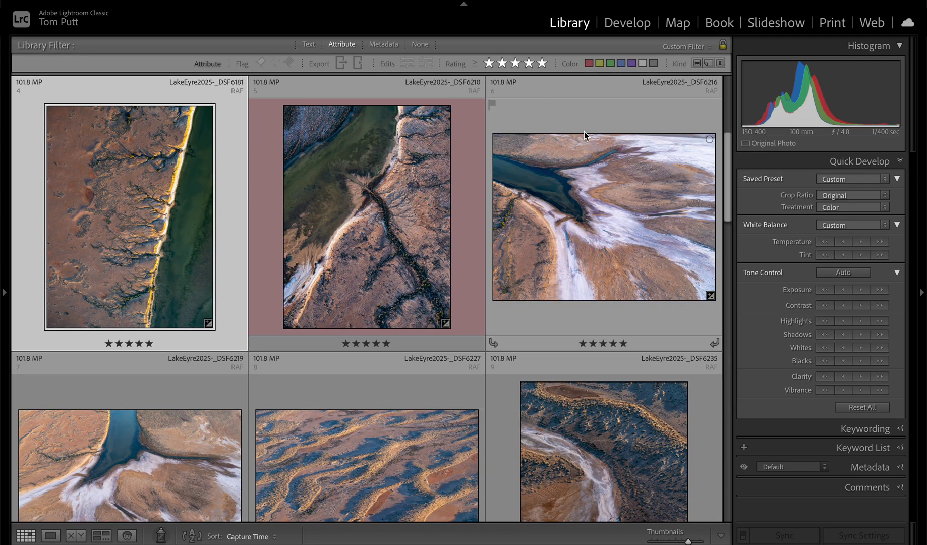
key(minus)
Step: Select all the filtered five-star photos and exclude the hazy aerial LakeEyre2025-_DSF6438 from the selection
key(ctrl+a)
scroll(512, 263, down, 3)
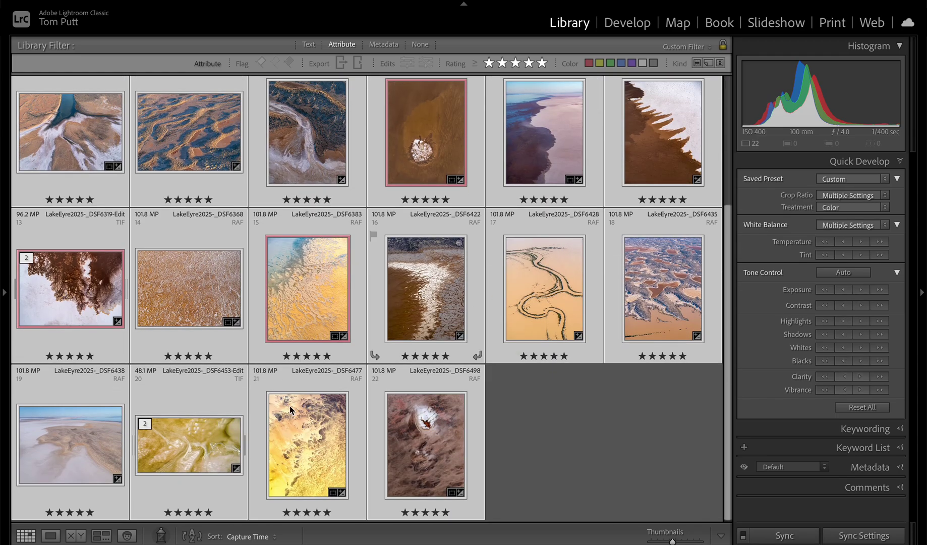
ctrl+click(64, 450)
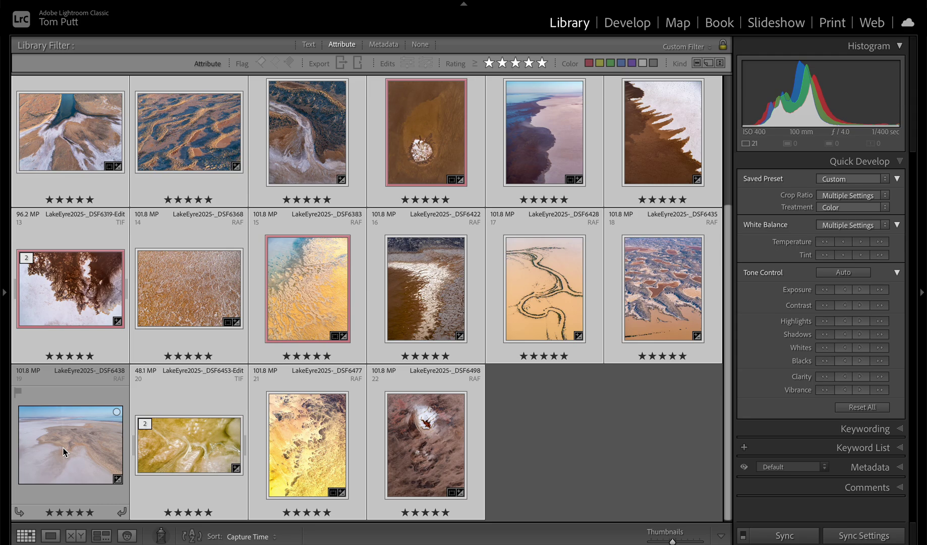
Step: Review the selected five-star photos in the grid and clear the selection
scroll(232, 426, up, 3)
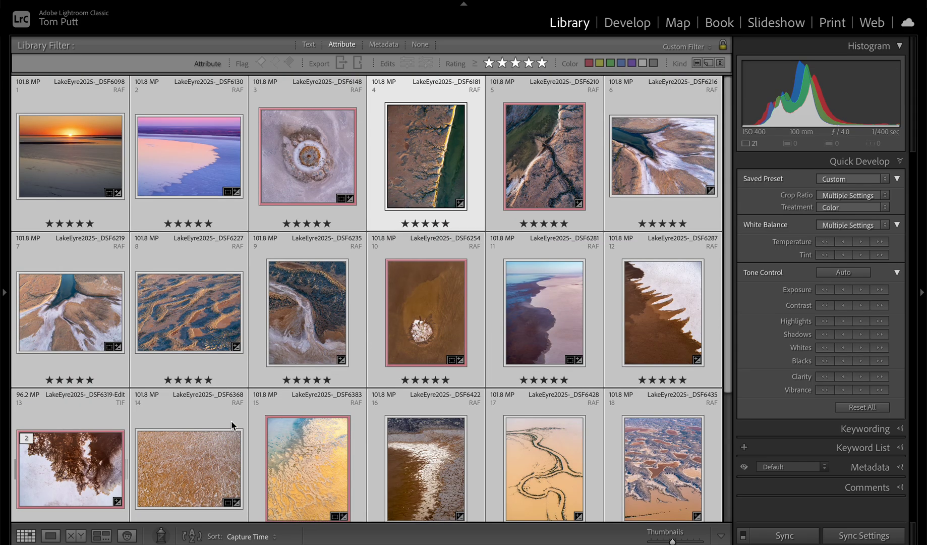
scroll(232, 425, down, 3)
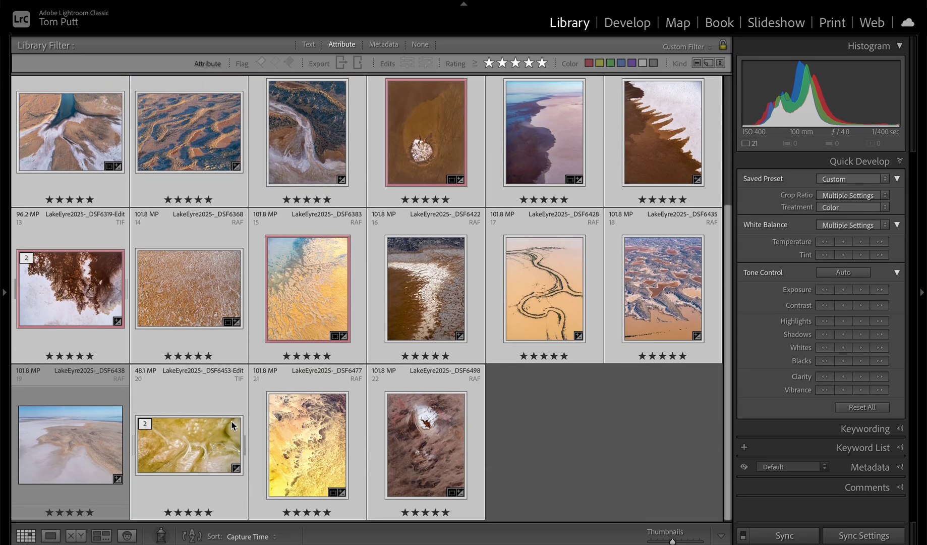
ctrl+click(106, 451)
click(549, 395)
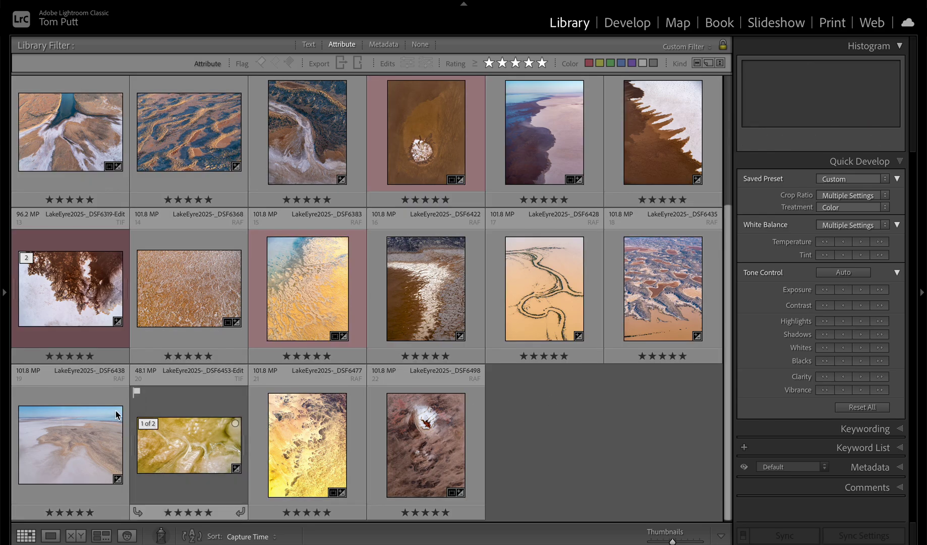
Step: Open the hazy aerial LakeEyre2025-_DSF6438 in Develop and set Dehaze to +28
double_click(95, 425)
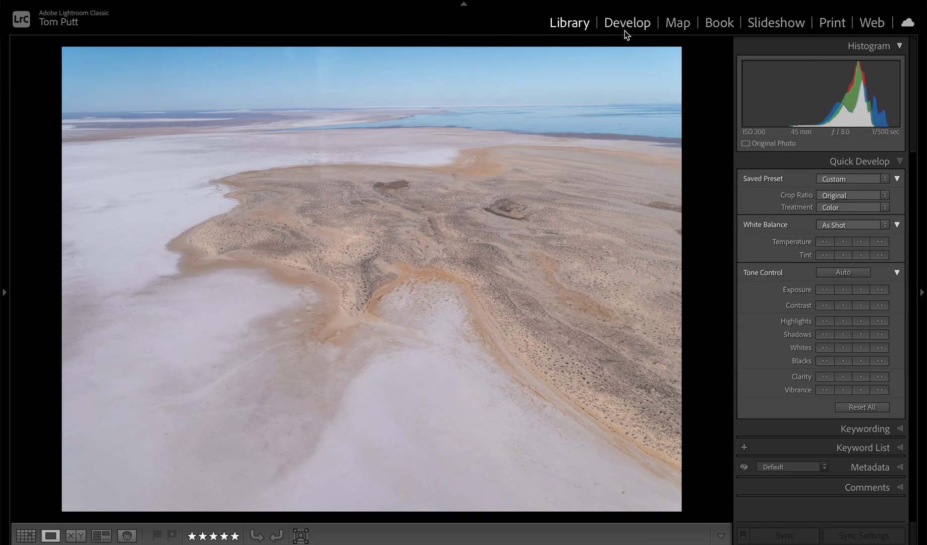
click(626, 25)
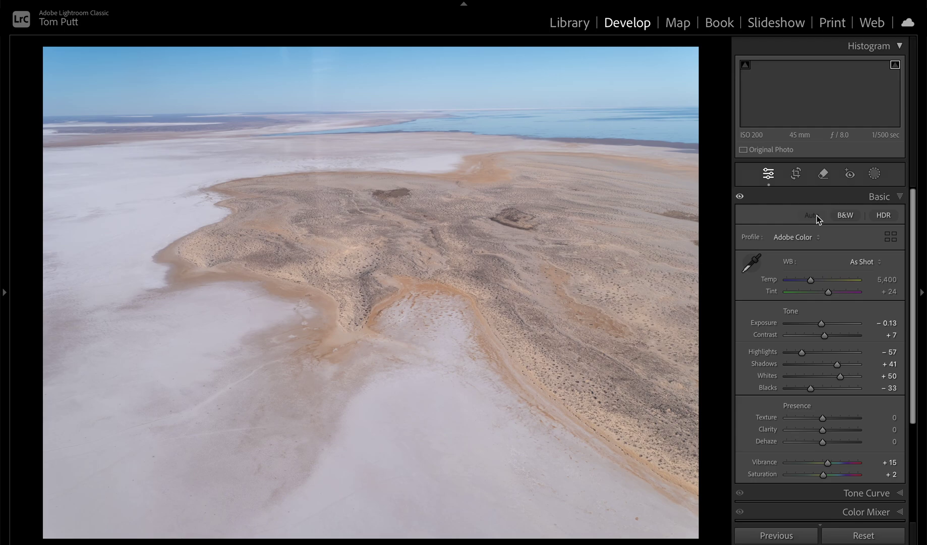
drag(826, 441, 832, 443)
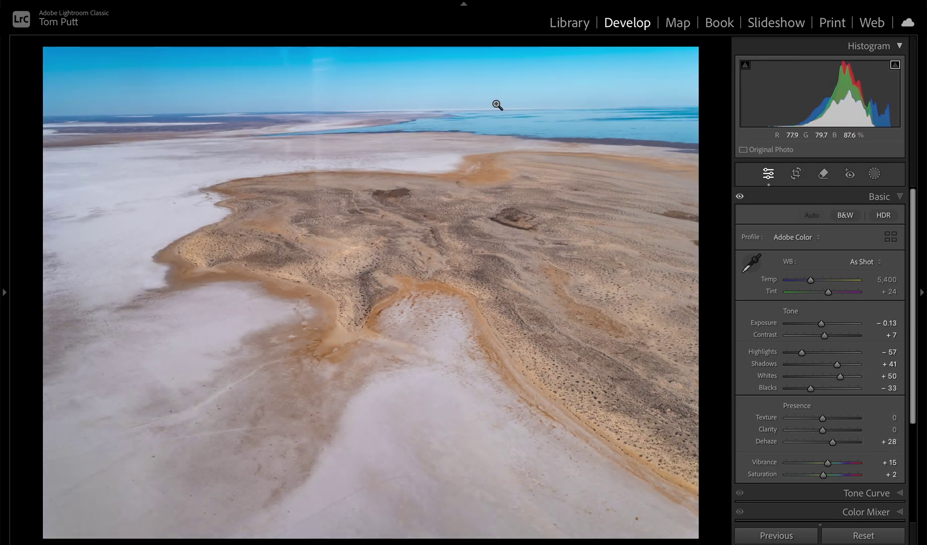
Step: Paint over the vertical glare streaks from sky to salt flat with the generative AI Remove tool at size 12 and remove them
click(822, 174)
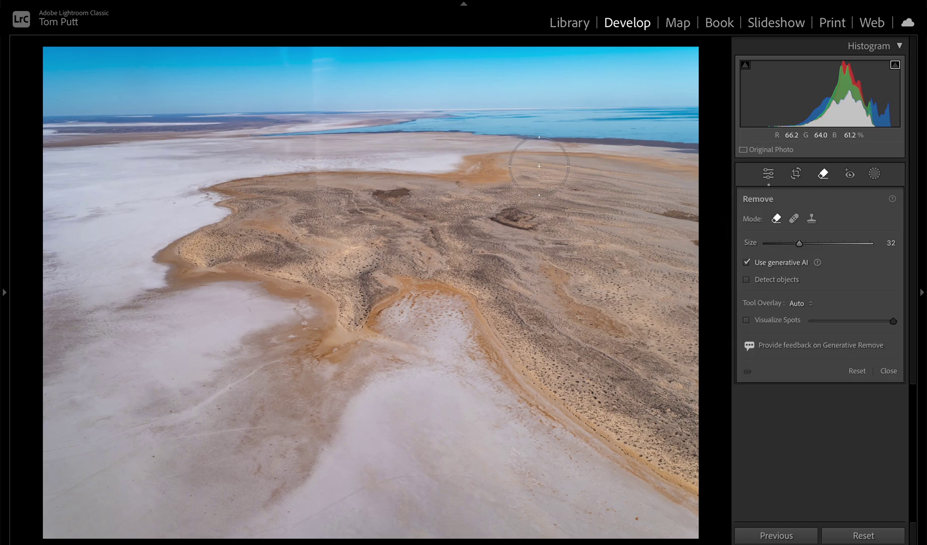
scroll(323, 78, down, 2)
scroll(302, 63, down, 4)
click(286, 49)
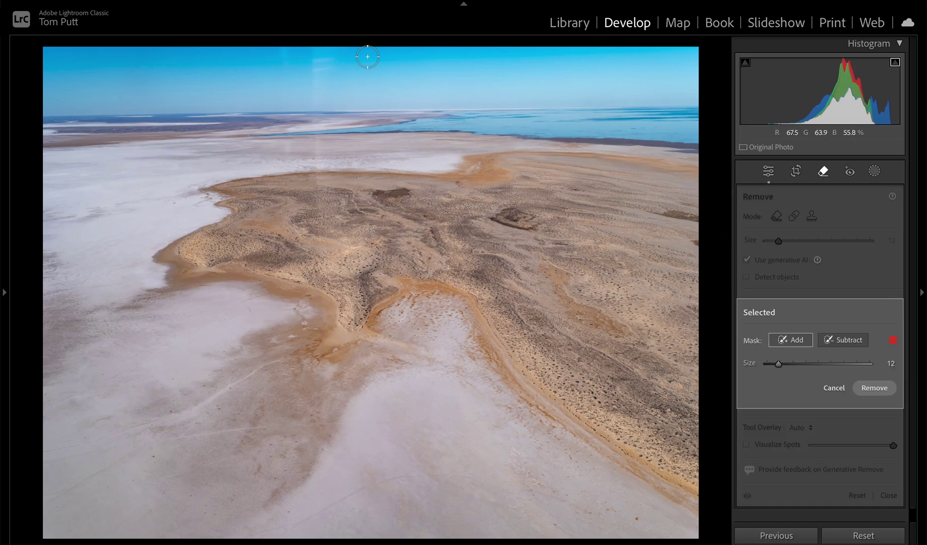
drag(320, 57, 316, 96)
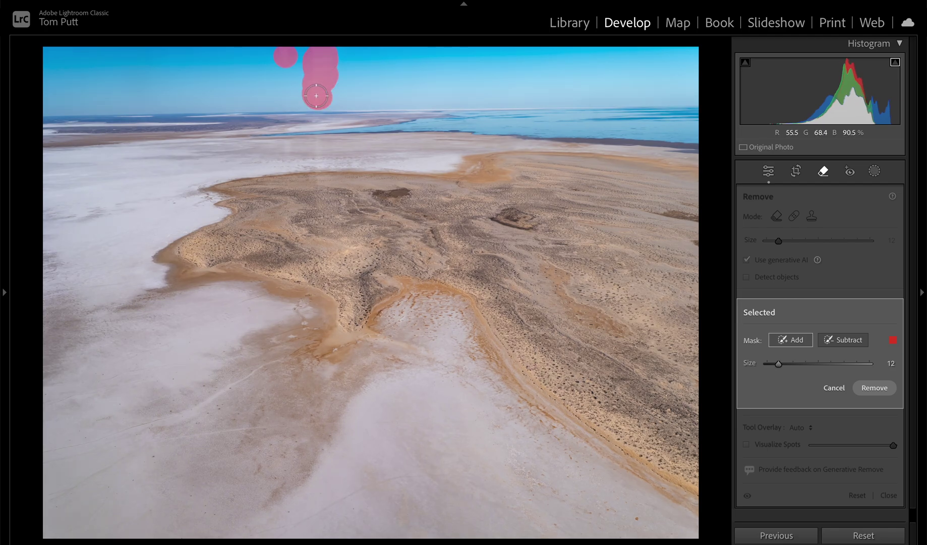
mouse_move(287, 147)
mouse_down()
mouse_move(324, 147)
mouse_move(312, 203)
mouse_move(323, 220)
mouse_move(325, 281)
mouse_up()
click(325, 317)
drag(322, 387, 326, 415)
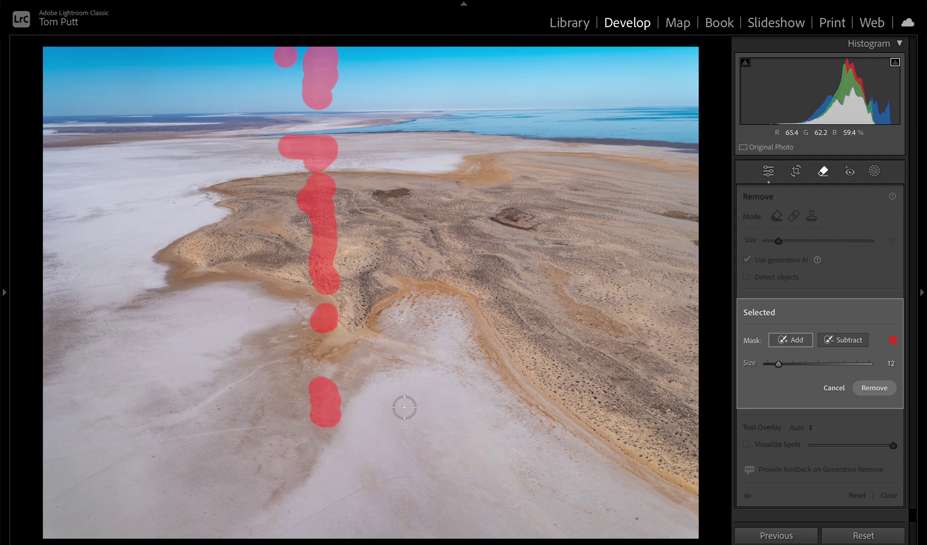
click(868, 391)
mouse_move(449, 537)
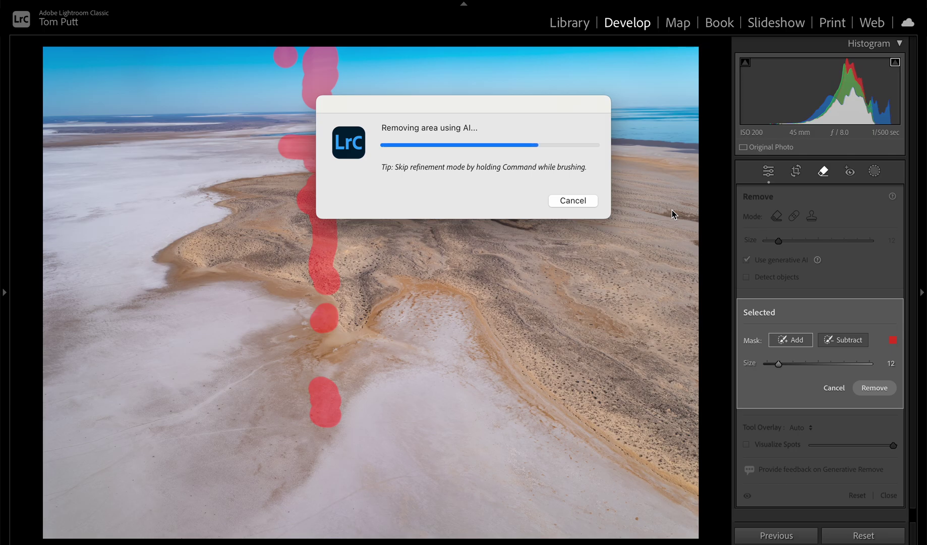
mouse_move(325, 535)
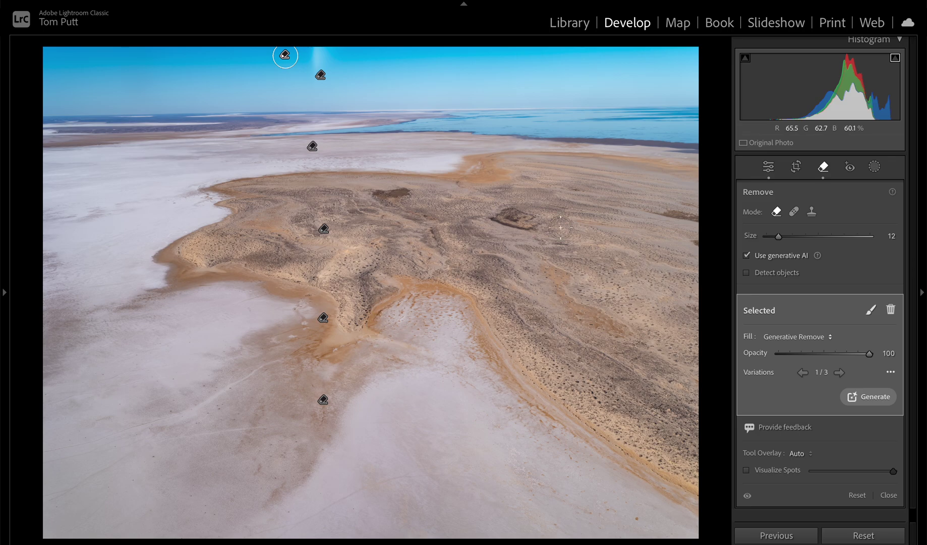
Step: Hide the tool overlay and heal the remaining bright streak in the sky with a Heal brush of size 19 and feather 54
key(h)
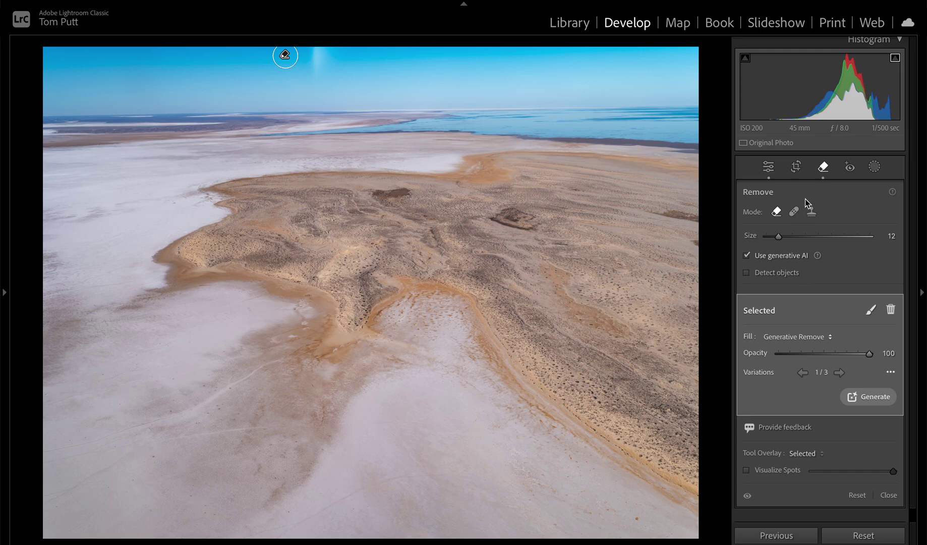
click(793, 211)
key(h)
key(bracketright)
key(bracketright)
key(bracketright)
key(bracketright)
key(bracketright)
mouse_move(312, 65)
mouse_down()
mouse_move(317, 55)
mouse_move(316, 90)
mouse_up()
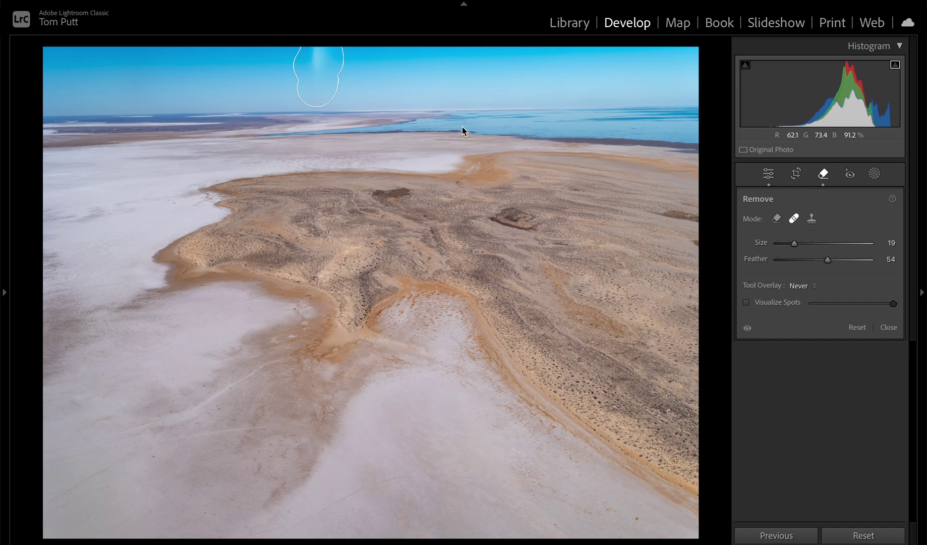
Step: Rotate the aerial photo slightly with the crop tool to level its horizon and apply the crop
click(796, 174)
drag(716, 502, 713, 505)
key(Return)
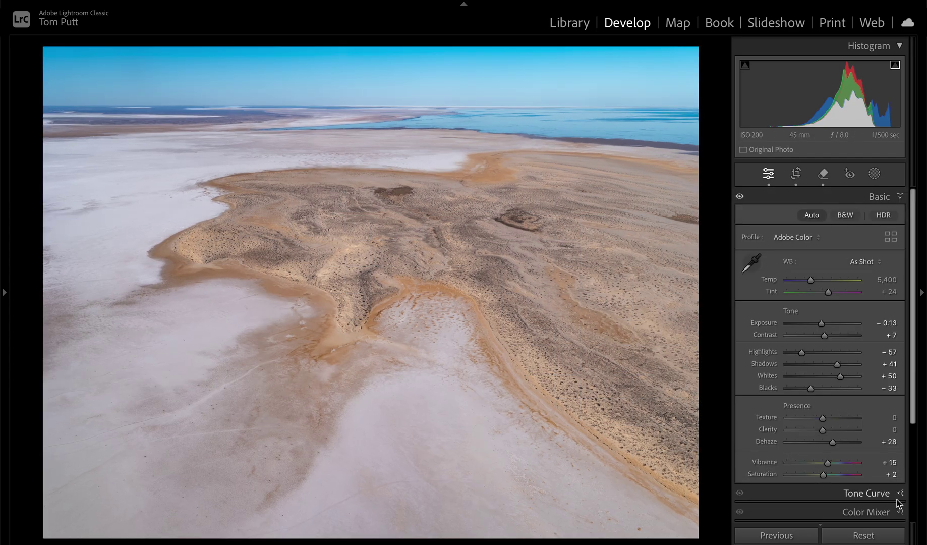
Step: Shift the sky's hue with the Color Mixer's targeted adjustment to Aqua +2 and Blue +13
scroll(897, 498, down, 5)
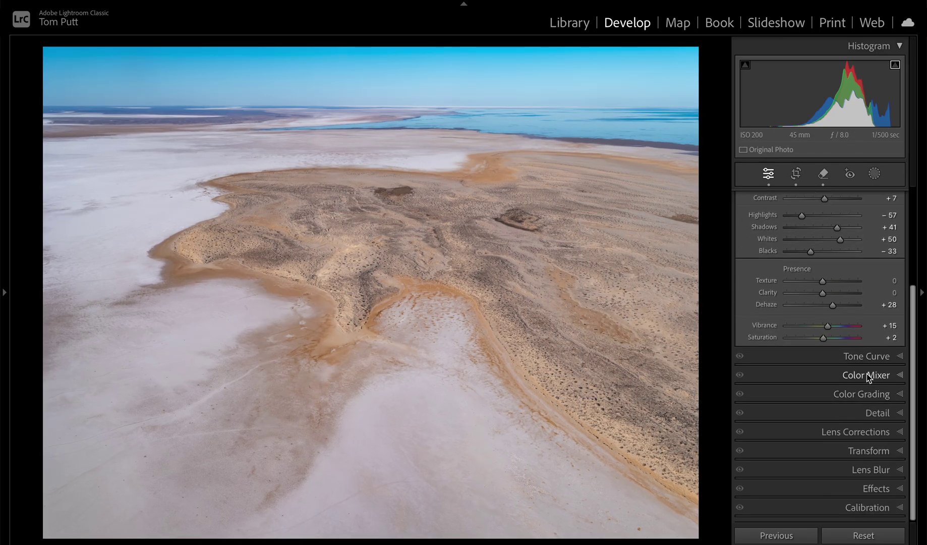
click(865, 376)
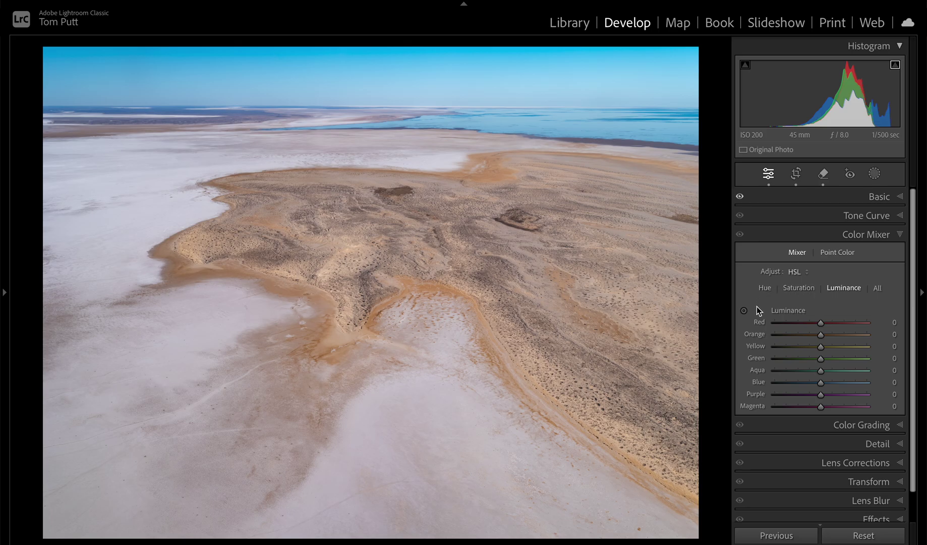
click(763, 288)
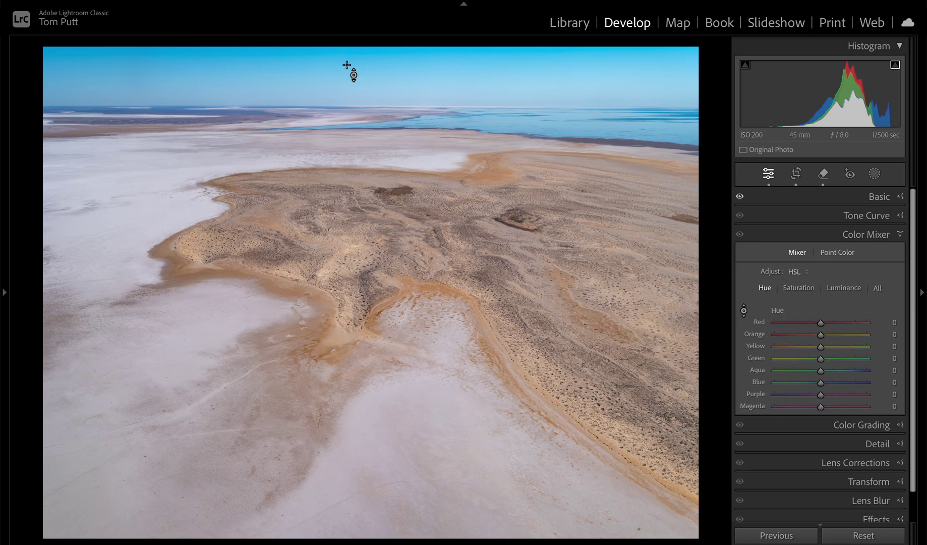
drag(320, 58, 321, 35)
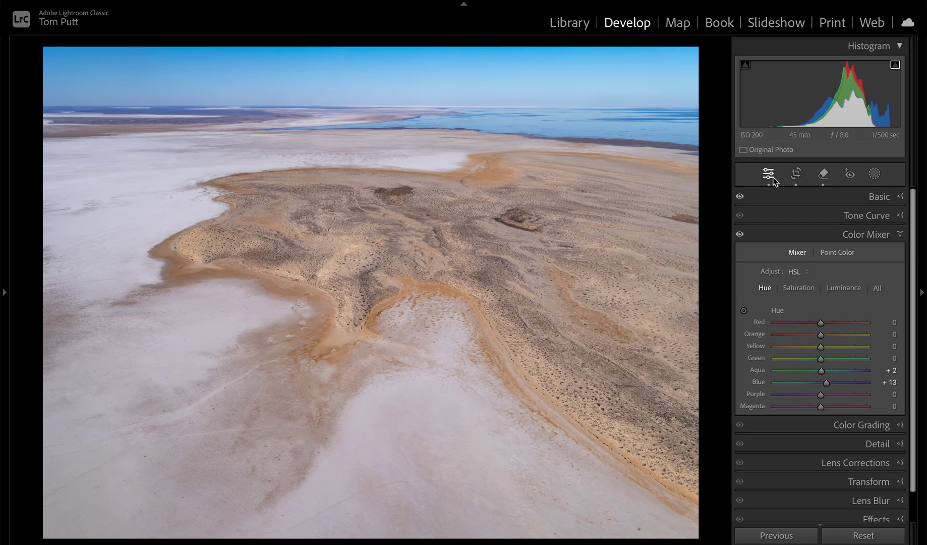
Step: Set the contrast to +53 and auto-straighten the aerial photo
click(869, 201)
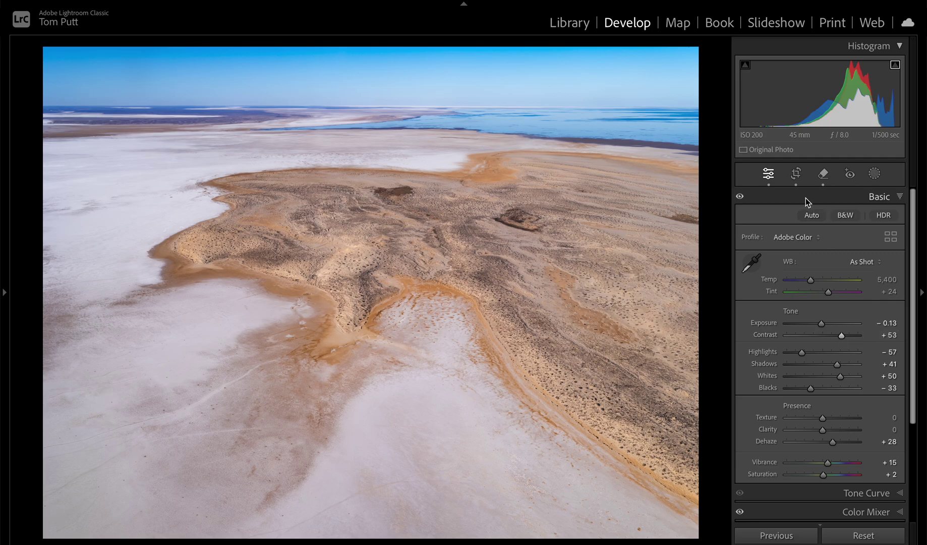
click(796, 174)
click(878, 239)
key(Return)
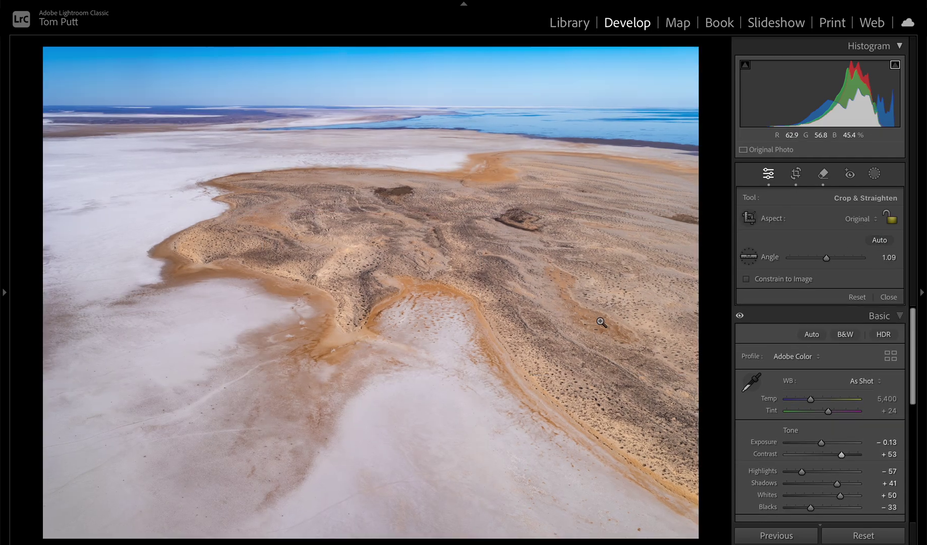
Step: Return to the grid, select all the filtered five-star photos and export them with the current export settings
key(g)
key(super+a)
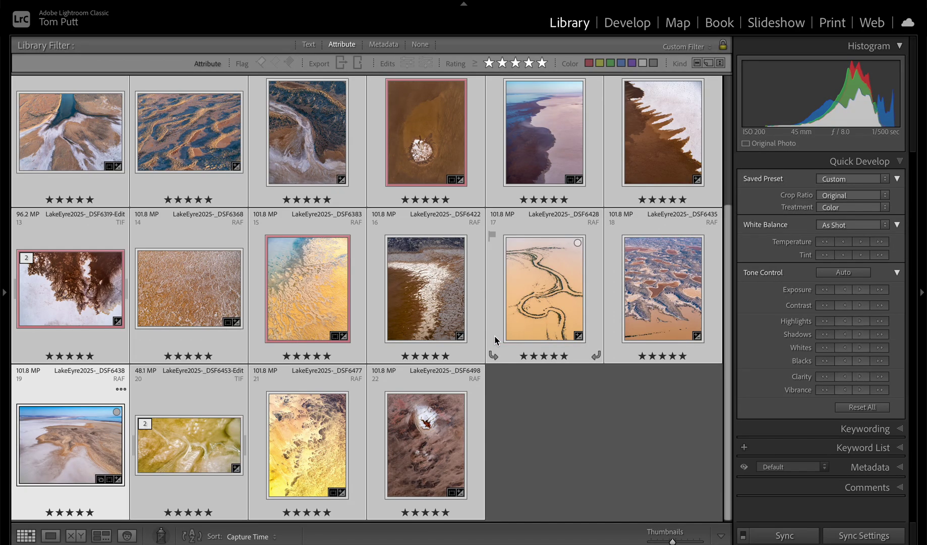
key(super+shift+e)
key(Return)
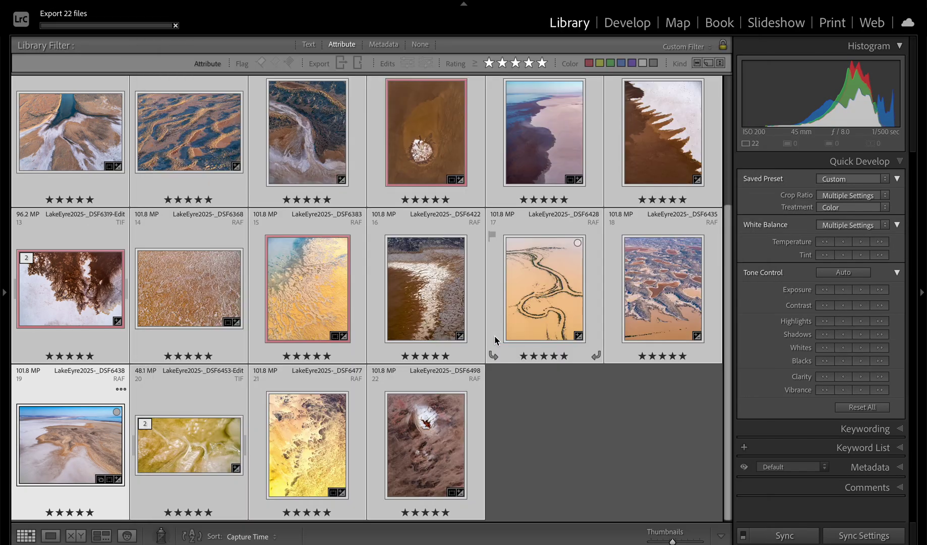
Step: Export the same selected photos again using the "! 5 Stars SA" user preset
key(super+shift+e)
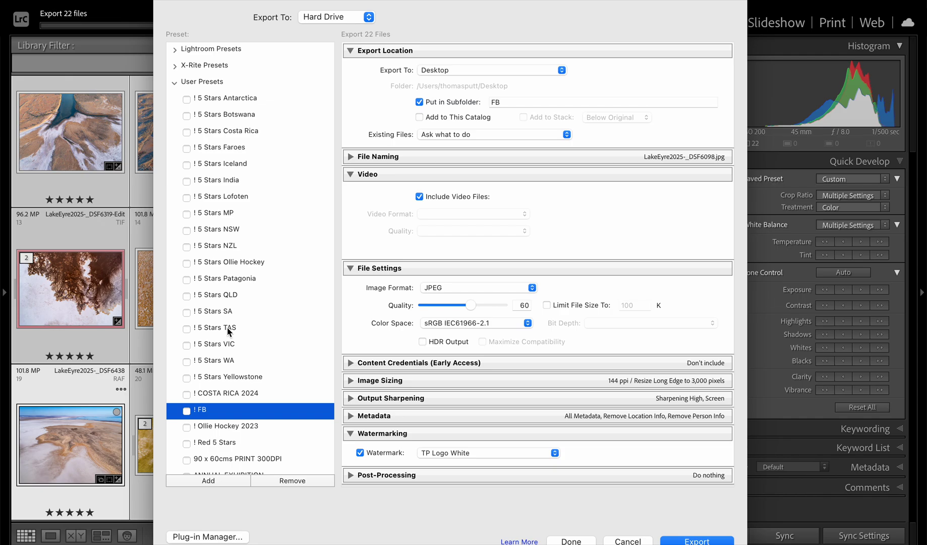
click(225, 317)
key(Return)
Step: Export the selected photos a third time after changing the image format in the export settings
key(super+shift+e)
click(433, 288)
click(431, 379)
key(Return)
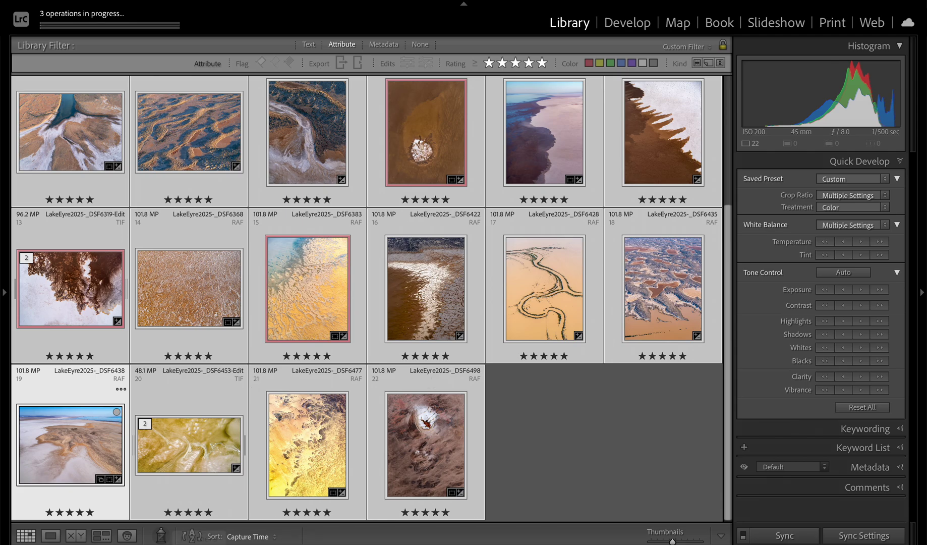
mouse_move(200, 535)
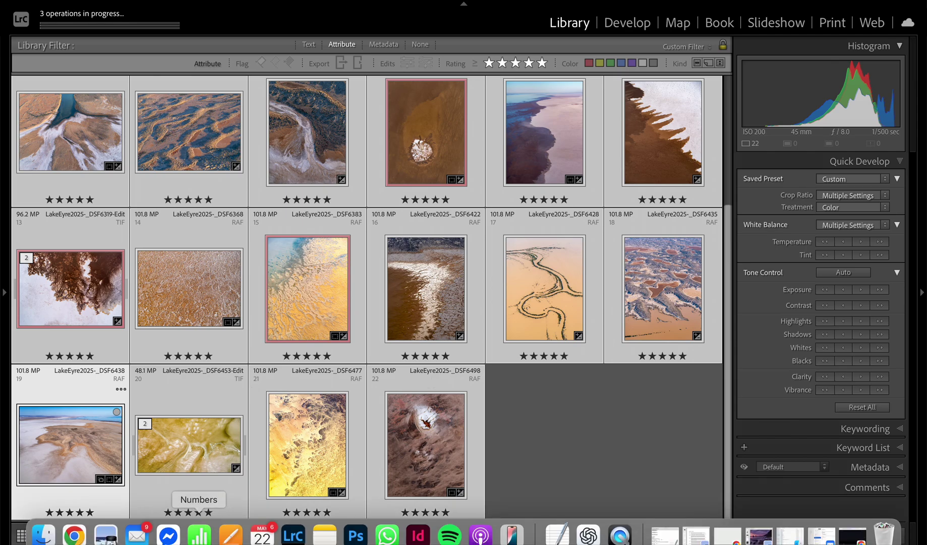